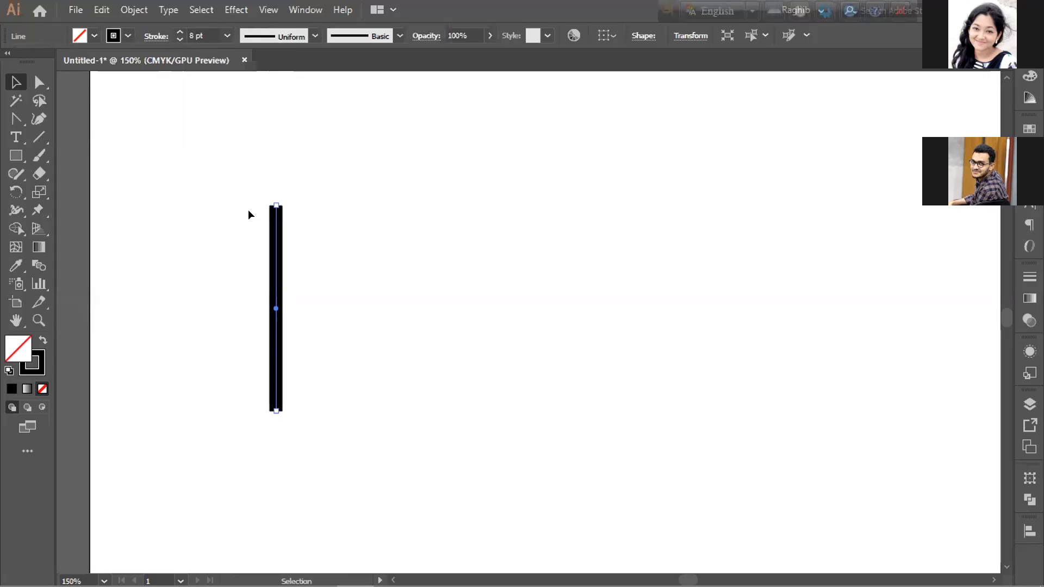
pyautogui.click(248, 178)
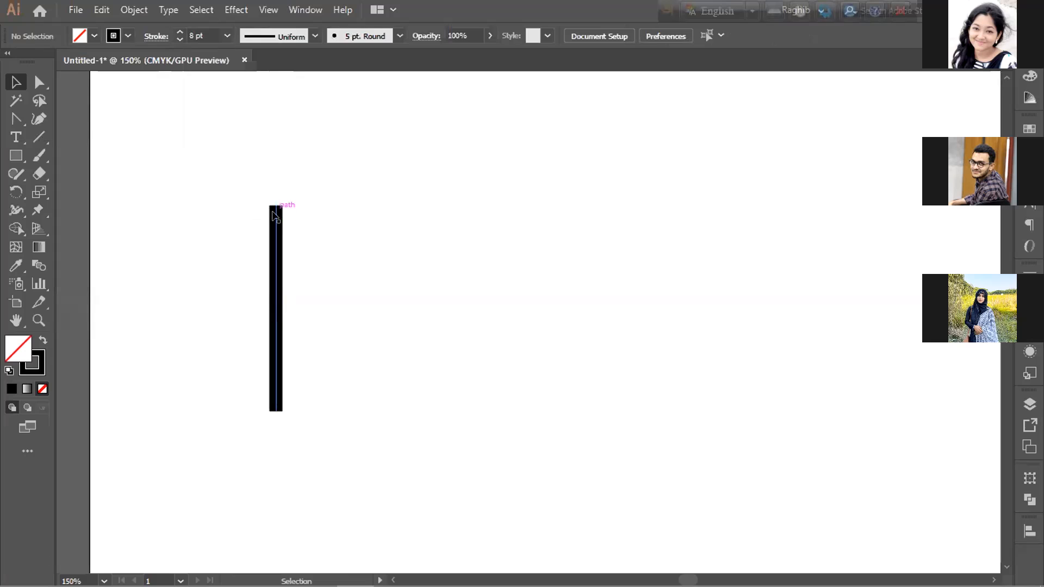
pyautogui.scroll(-3, 203, 354)
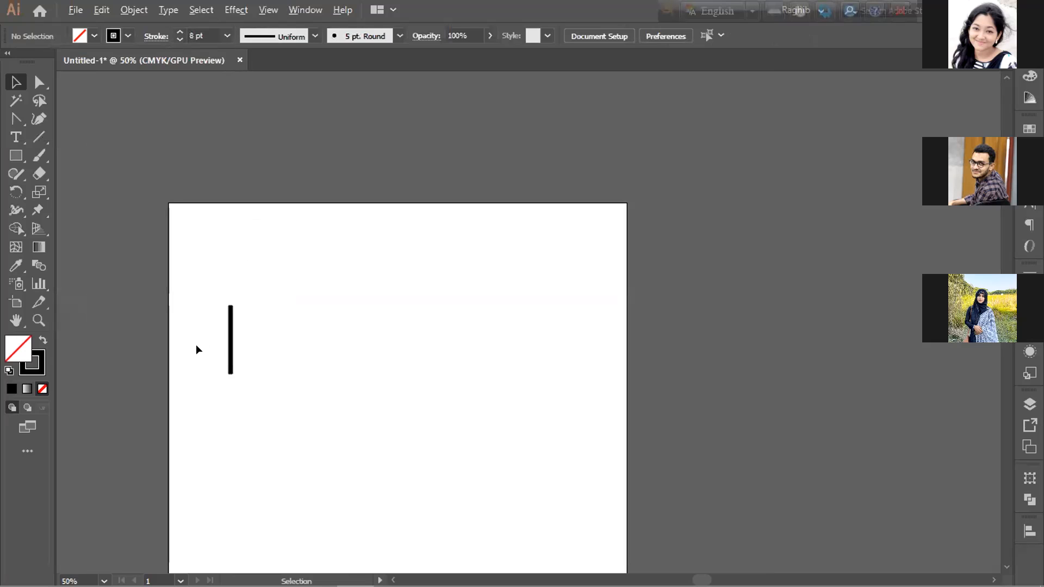
pyautogui.scroll(3, 197, 346)
pyautogui.scroll(3, 275, 429)
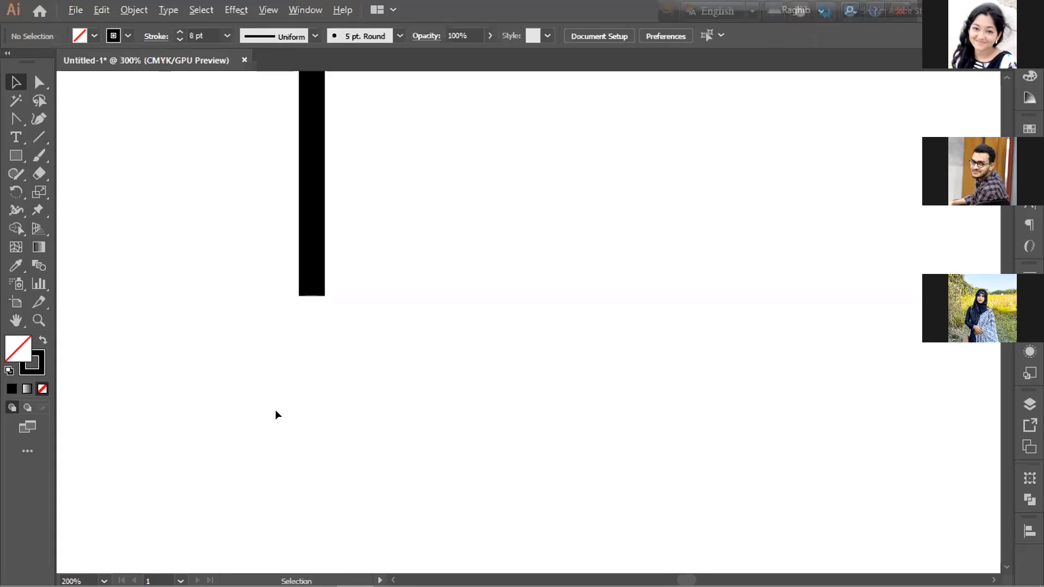
pyautogui.click(322, 256)
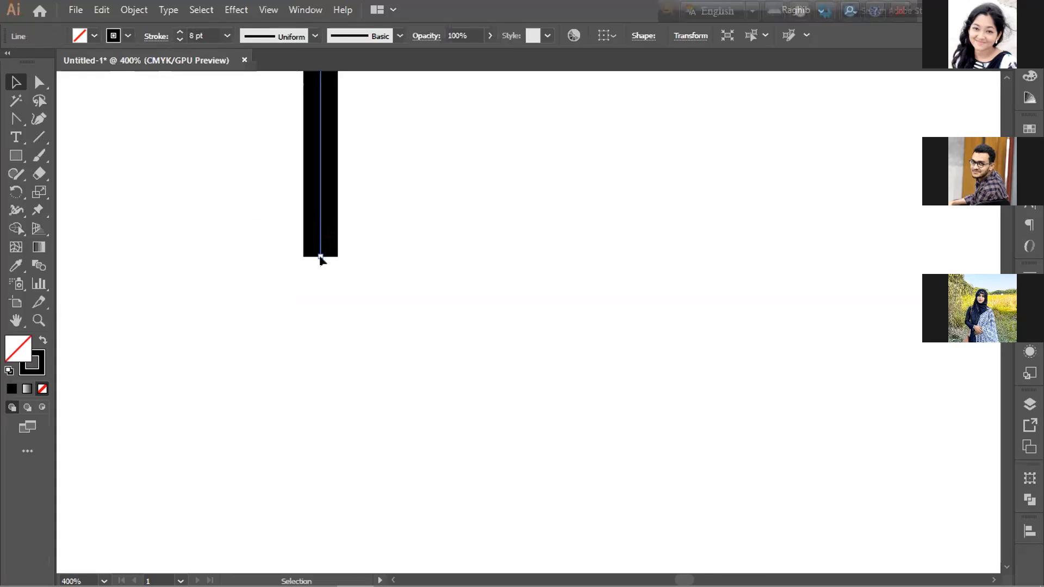
pyautogui.moveTo(320, 256); pyautogui.dragTo(310, 368)
pyautogui.scroll(-3, 311, 369)
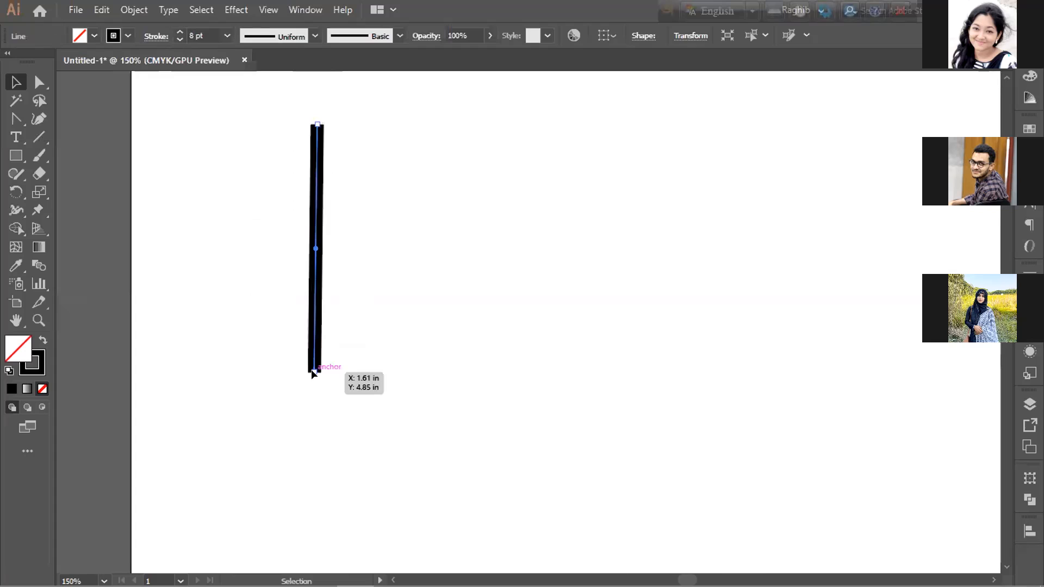
pyautogui.hotkey('ctrl', 'z')
pyautogui.click(385, 324)
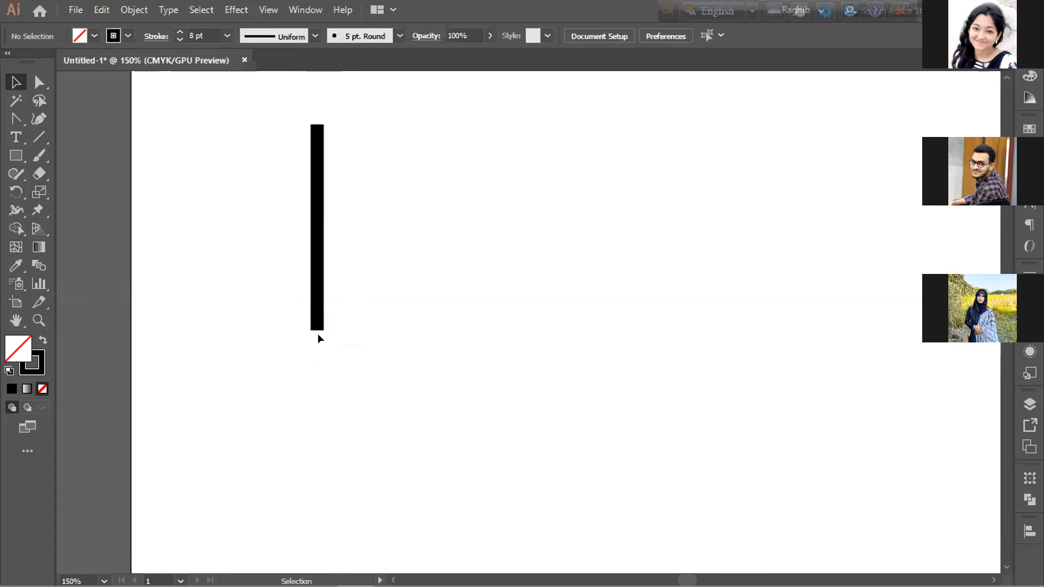
# - Lengthen the vertical line by moving its lower endpoint straight down, keeping the line vertical
pyautogui.scroll(2, 315, 335)
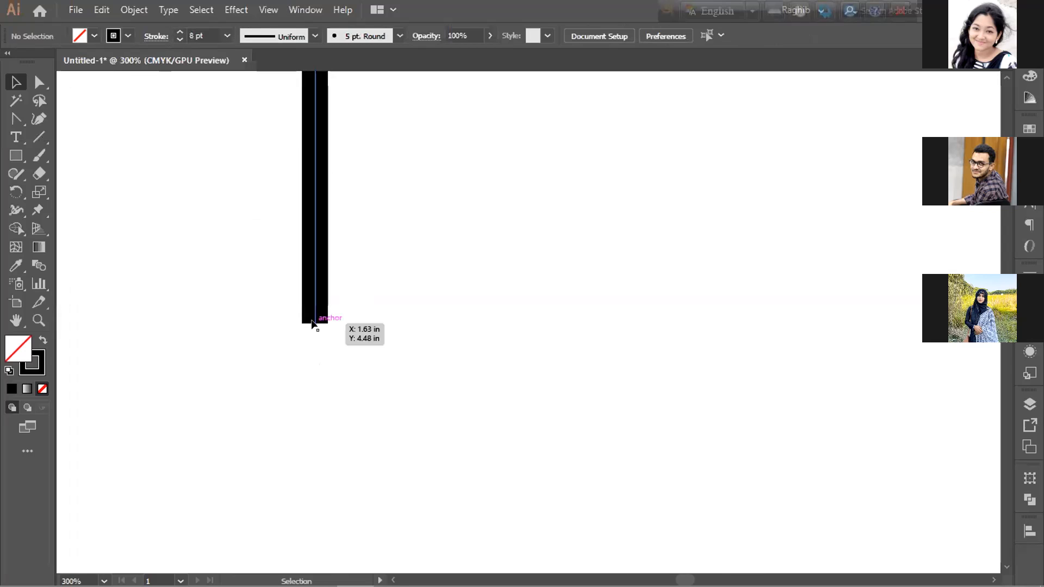
pyautogui.scroll(1, 322, 293)
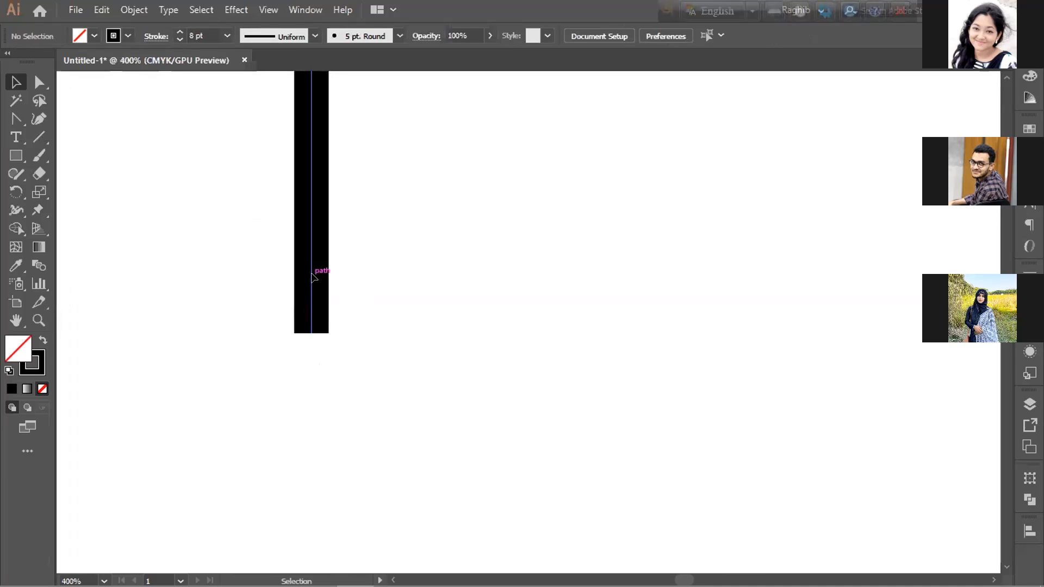
pyautogui.click(320, 272)
pyautogui.moveTo(311, 333); pyautogui.dragTo(324, 447)
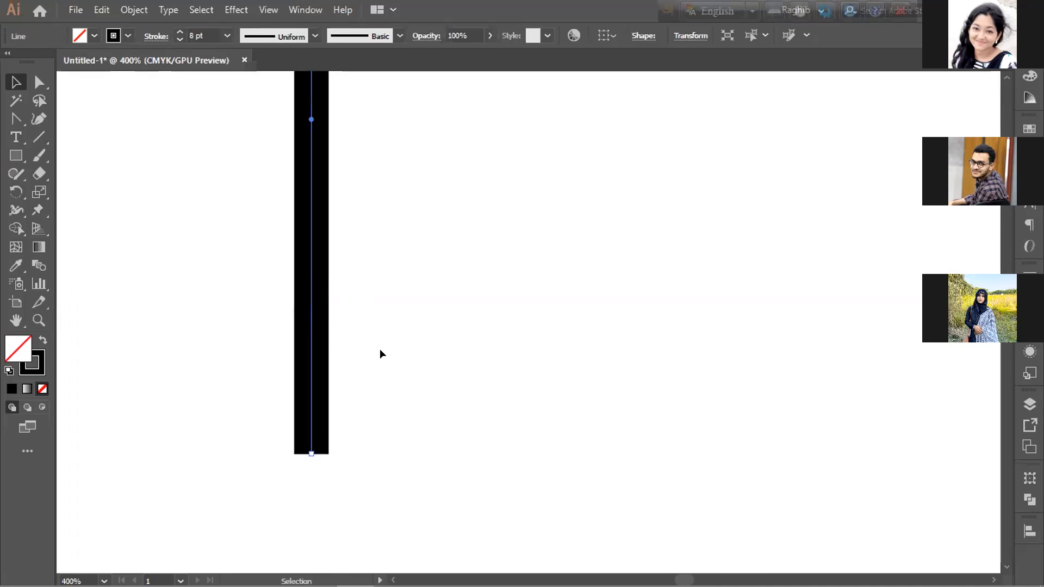
pyautogui.scroll(-1, 374, 355)
pyautogui.scroll(-3, 420, 305)
pyautogui.scroll(2, 471, 250)
pyautogui.scroll(-1, 478, 246)
pyautogui.scroll(-2, 553, 246)
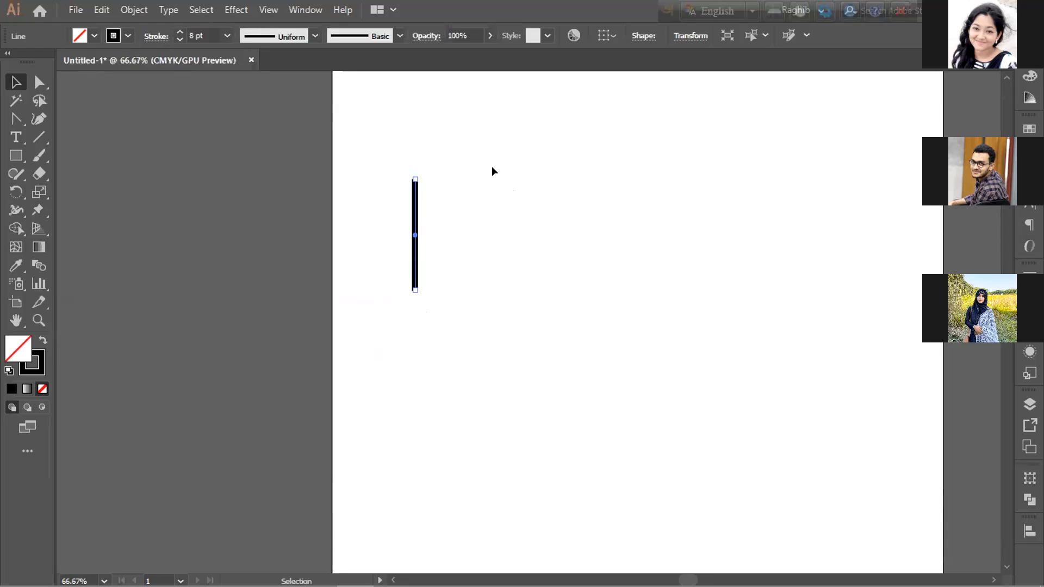
pyautogui.scroll(3, 468, 166)
pyautogui.scroll(-2, 431, 285)
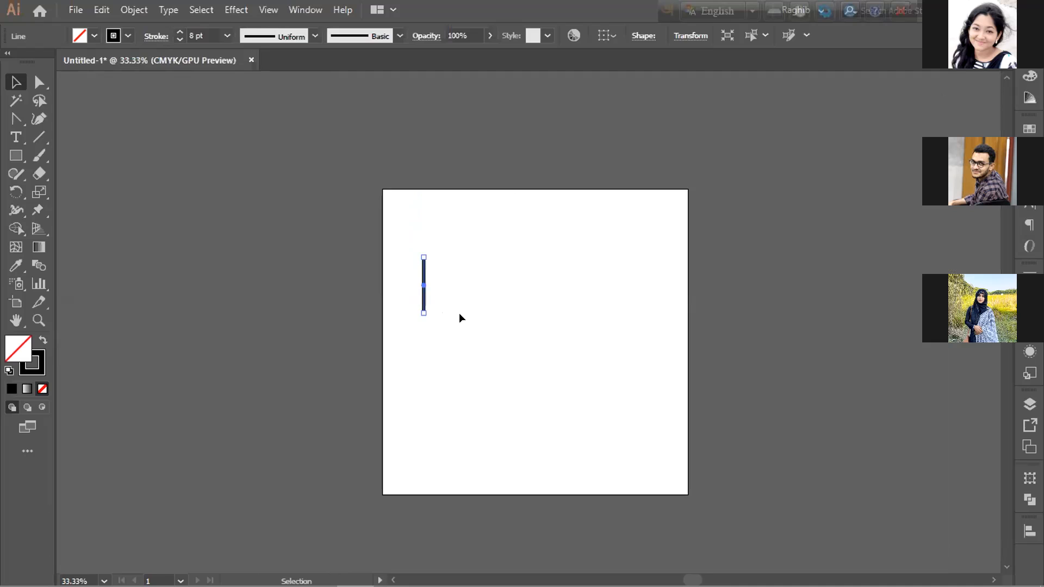
pyautogui.click(492, 275)
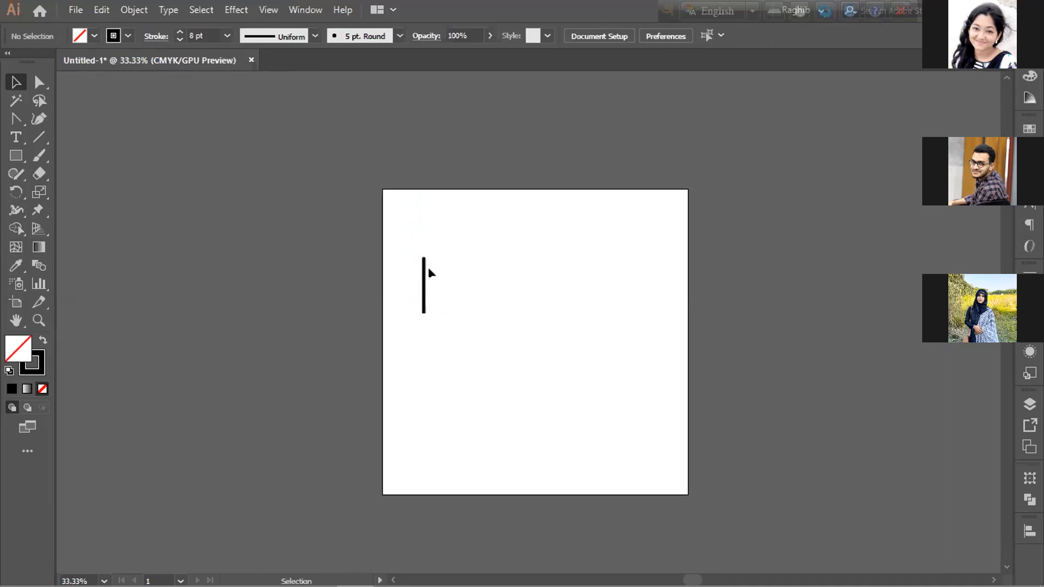
# - Set the vertical line's stroke weight to 10 pt
pyautogui.scroll(3, 431, 259)
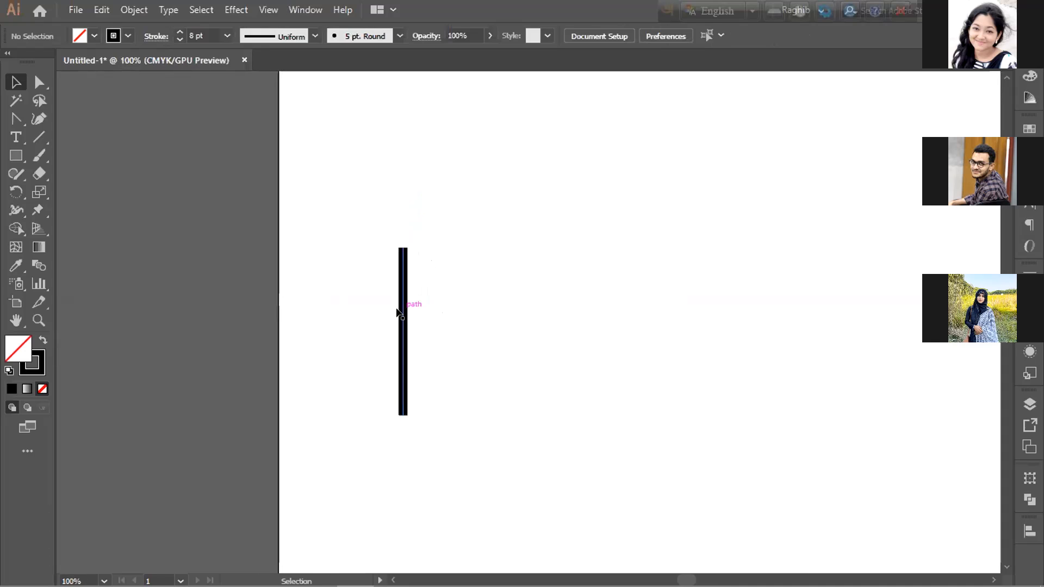
pyautogui.click(399, 314)
pyautogui.click(175, 29)
pyautogui.click(175, 28)
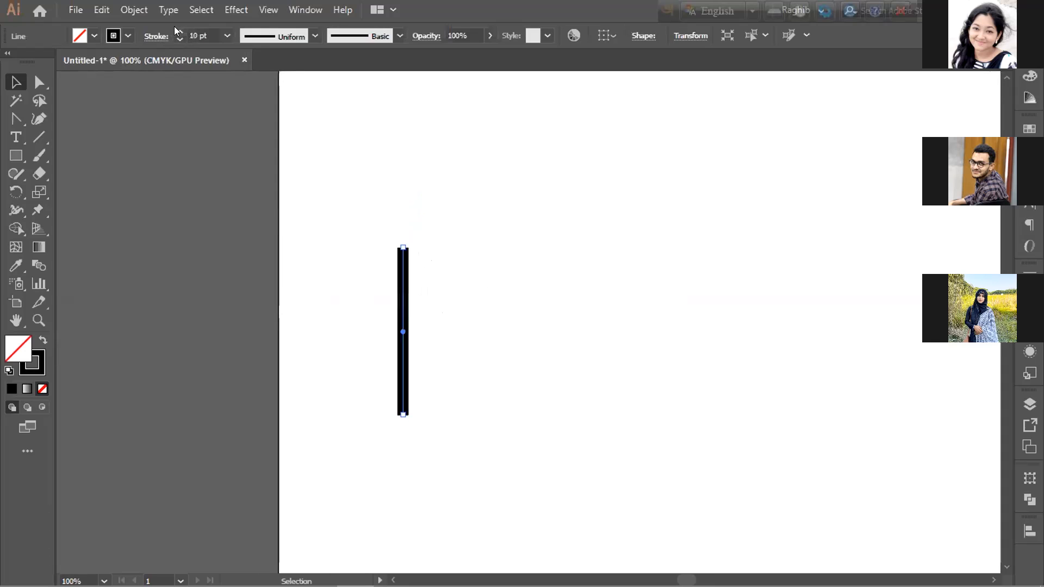
pyautogui.click(692, 182)
pyautogui.scroll(-2, 581, 250)
pyautogui.scroll(-1, 576, 283)
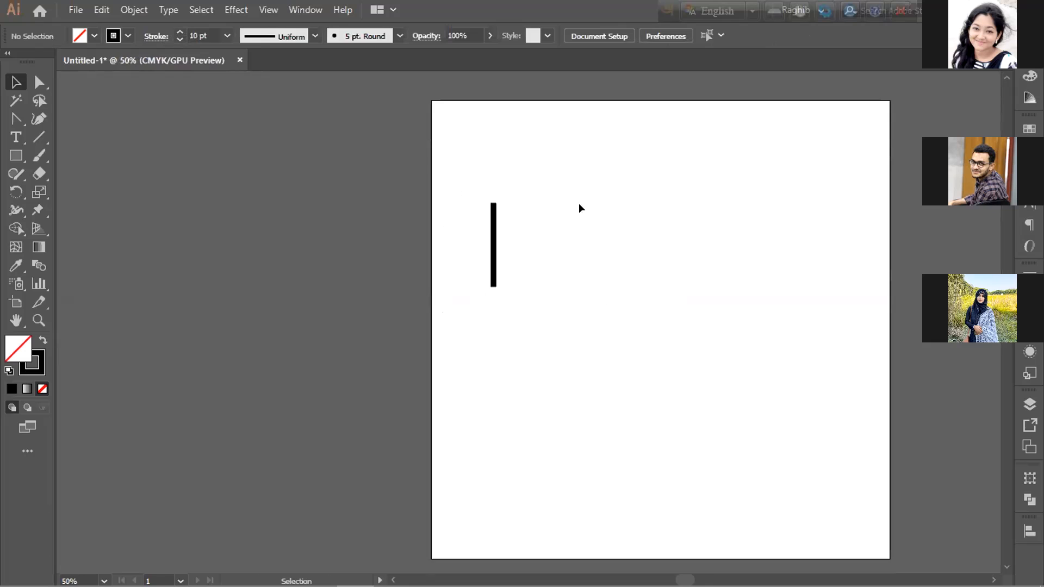
# - Bend the line into an S-curve with the Anchor Point tool, bowing its upper part left and its lower part right
pyautogui.scroll(2, 577, 234)
pyautogui.scroll(2, 544, 282)
pyautogui.scroll(-1, 474, 326)
pyautogui.click(377, 281)
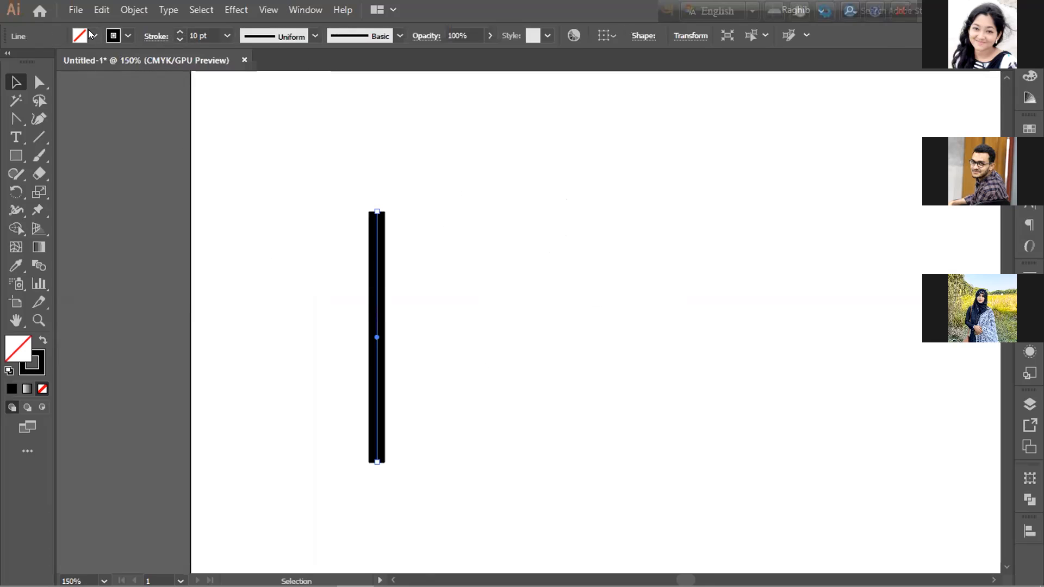
pyautogui.click(16, 119)
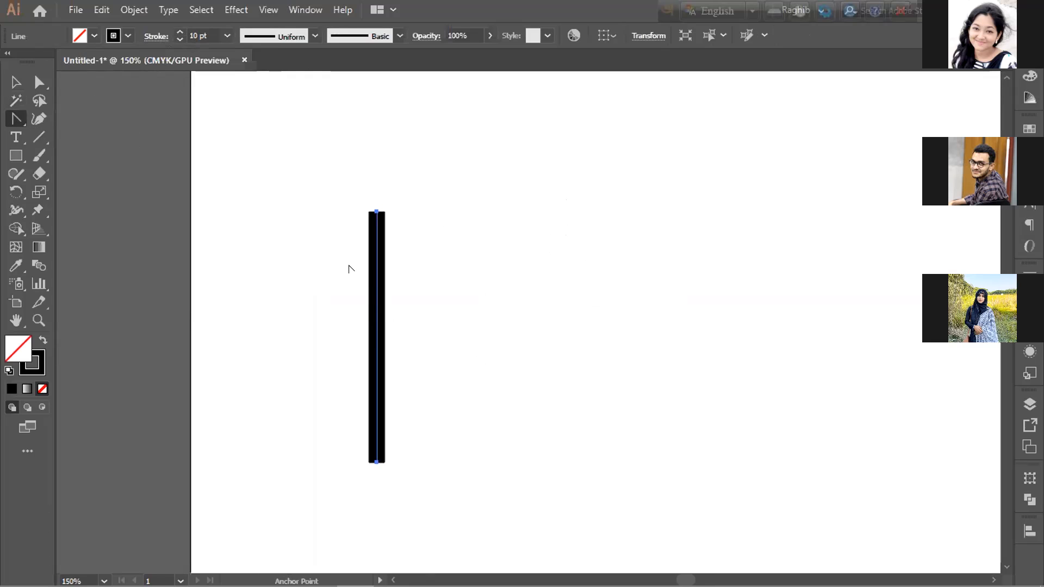
pyautogui.moveTo(377, 279); pyautogui.dragTo(346, 279)
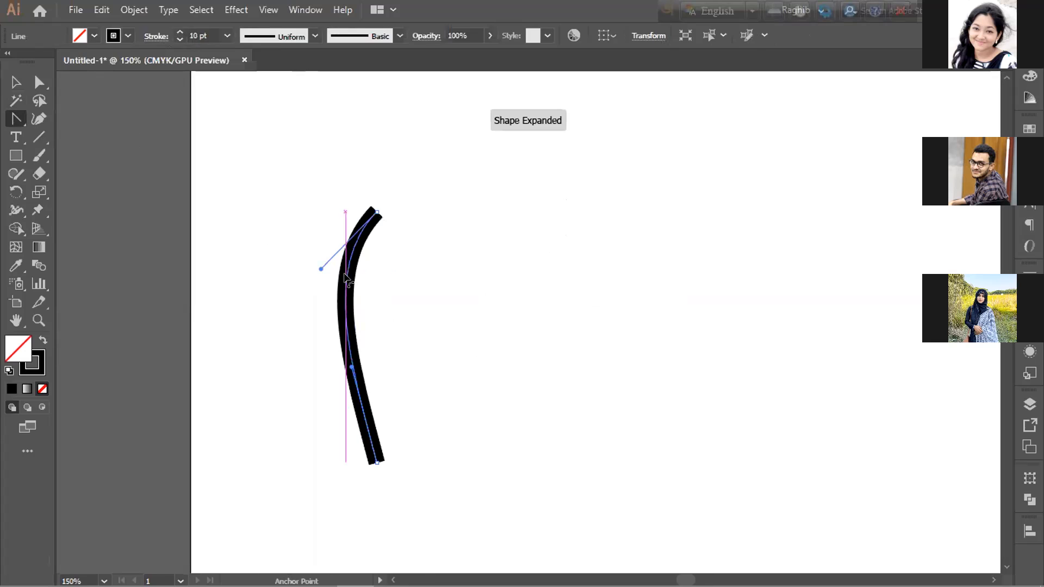
pyautogui.moveTo(358, 403); pyautogui.dragTo(382, 408)
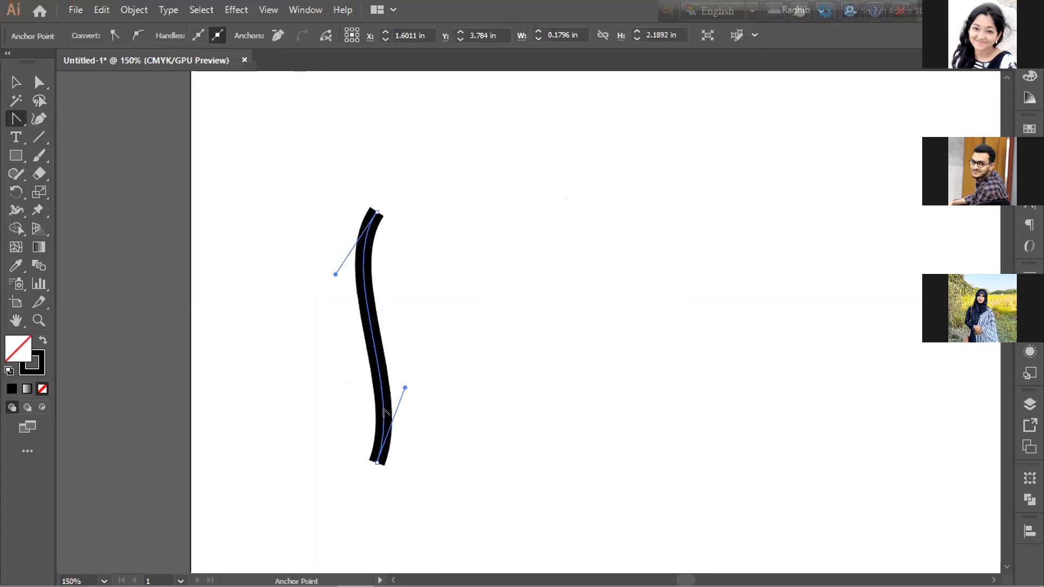
# - Deepen the S-curve by pulling its lower direction handle further right and its upper one further left, and deselect it
pyautogui.scroll(-3, 387, 265)
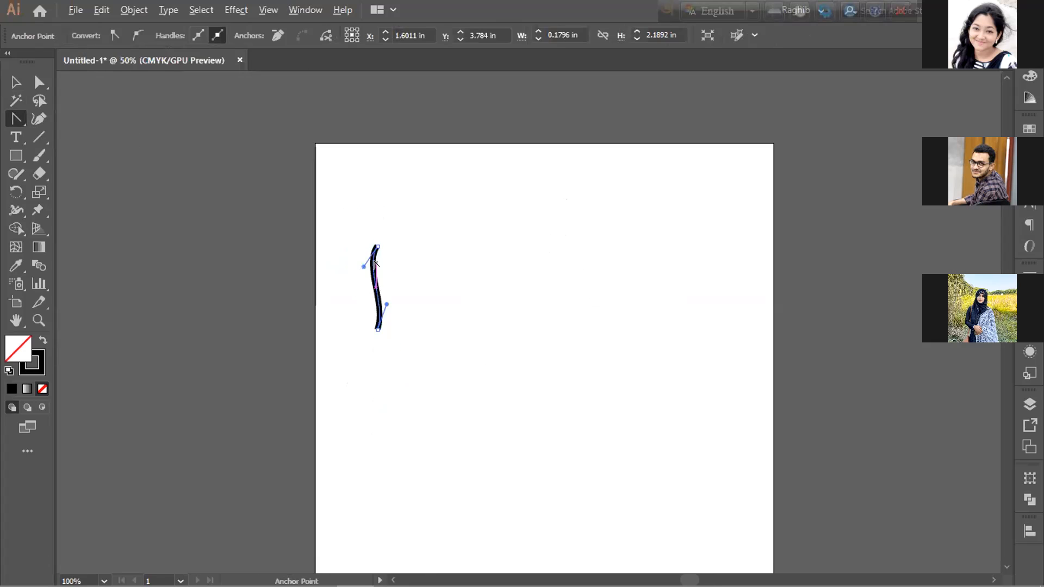
pyautogui.scroll(2, 382, 302)
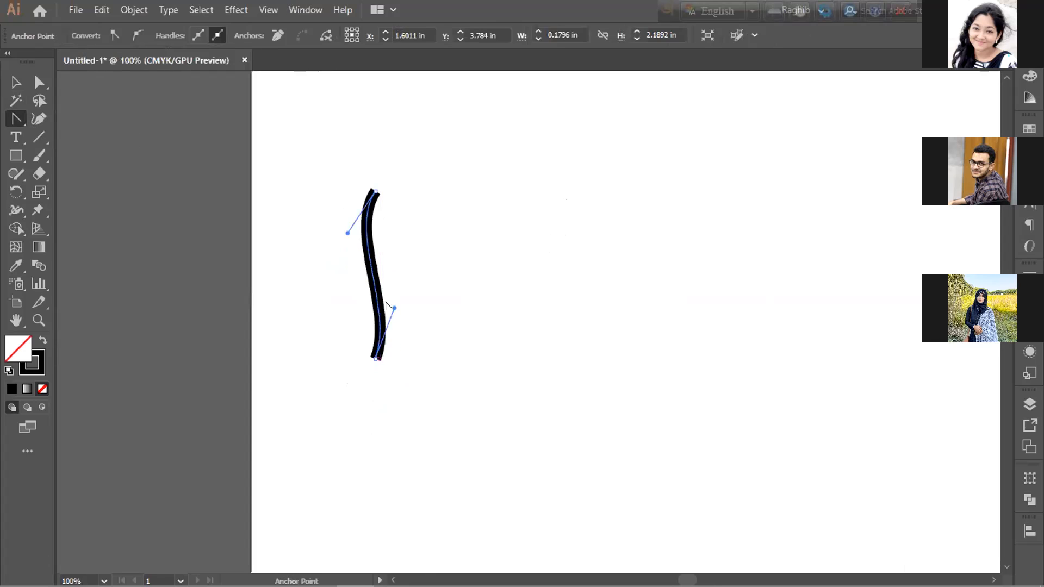
pyautogui.moveTo(394, 308); pyautogui.dragTo(400, 308)
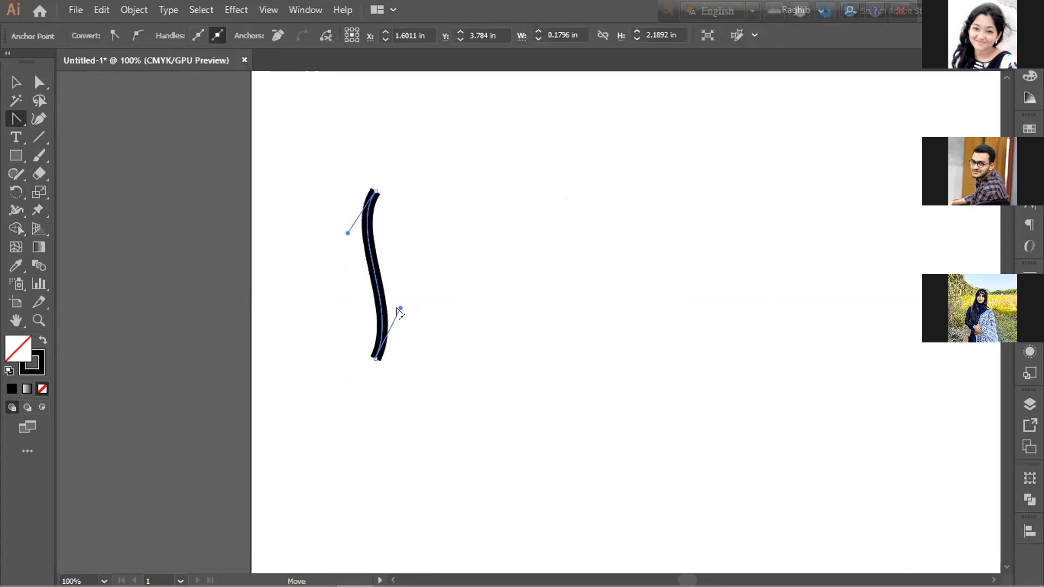
pyautogui.moveTo(347, 234); pyautogui.dragTo(336, 233)
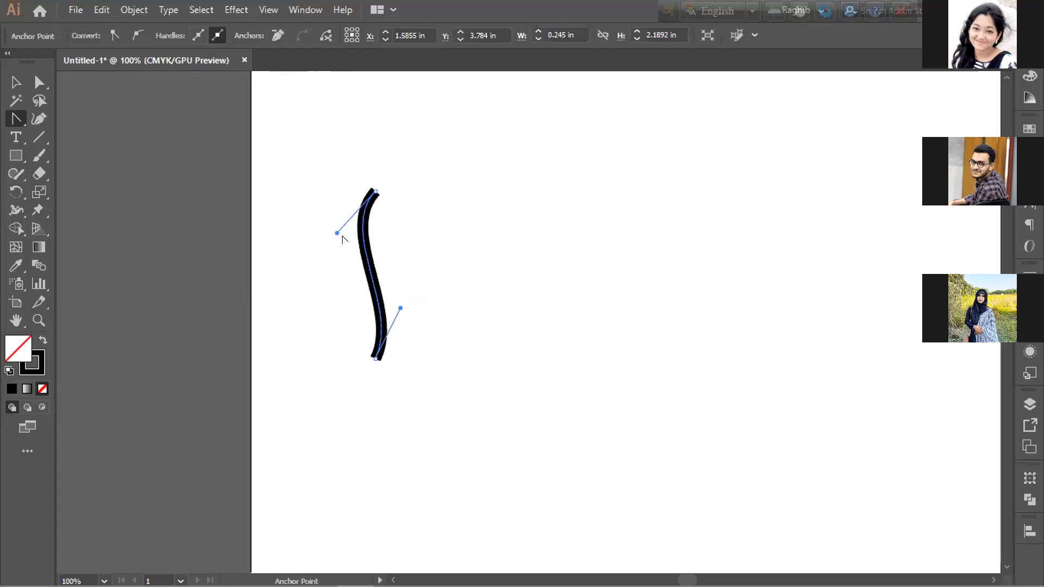
pyautogui.scroll(1, 418, 313)
pyautogui.scroll(1, 388, 279)
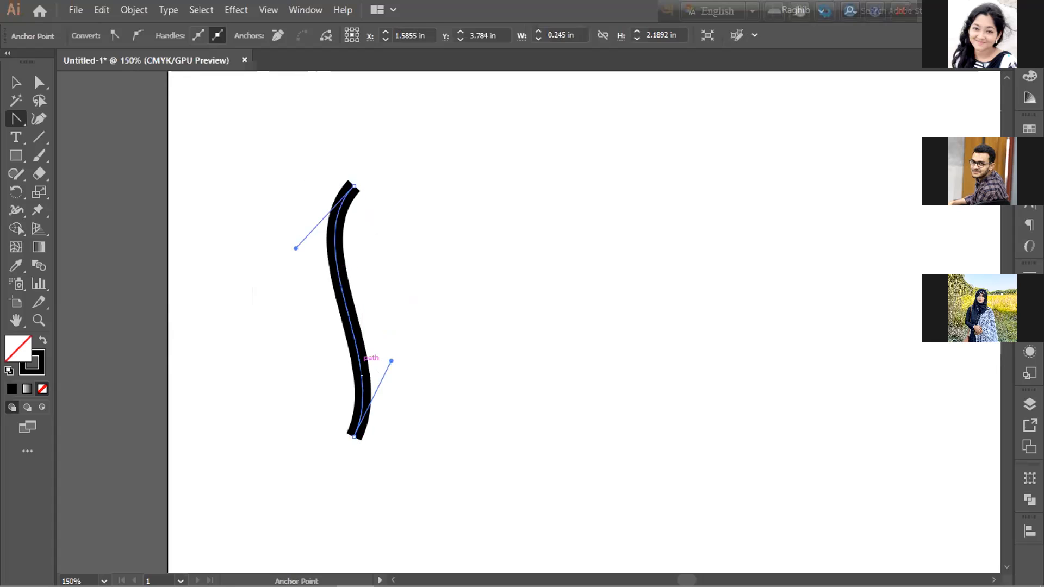
pyautogui.moveTo(391, 360); pyautogui.dragTo(401, 363)
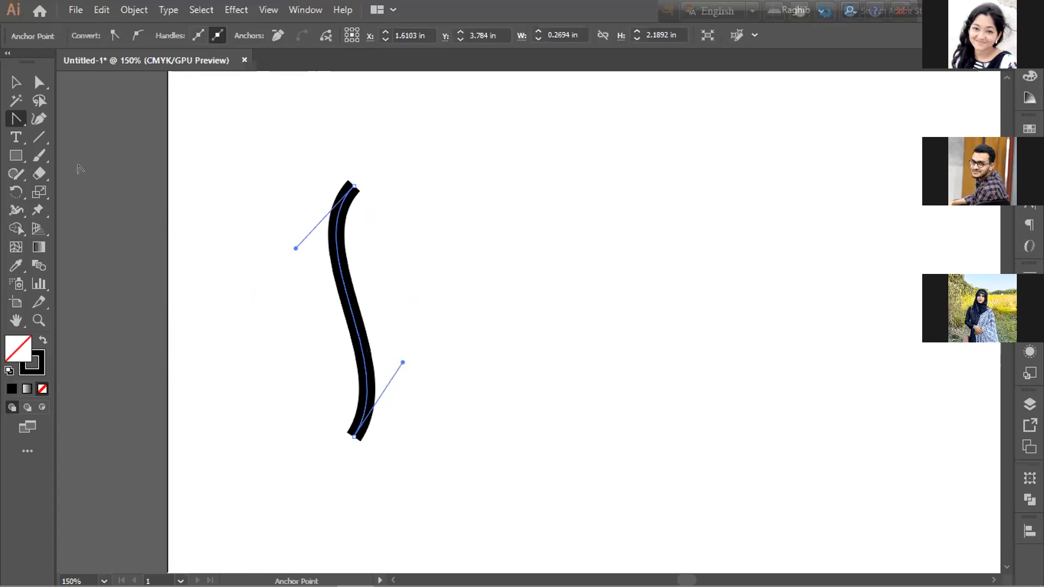
pyautogui.click(17, 82)
pyautogui.click(212, 263)
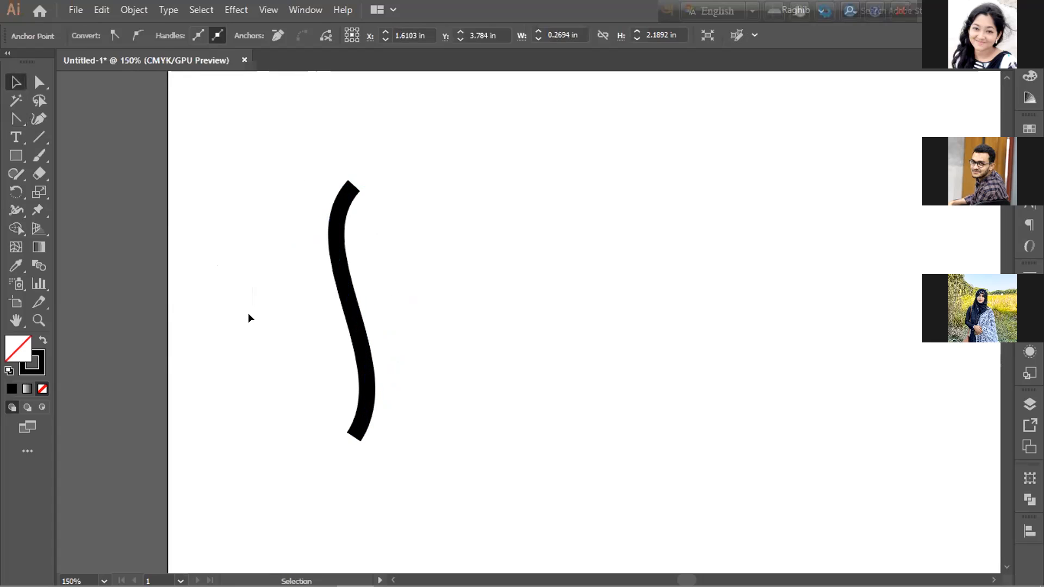
pyautogui.hotkey('ctrl', '1')
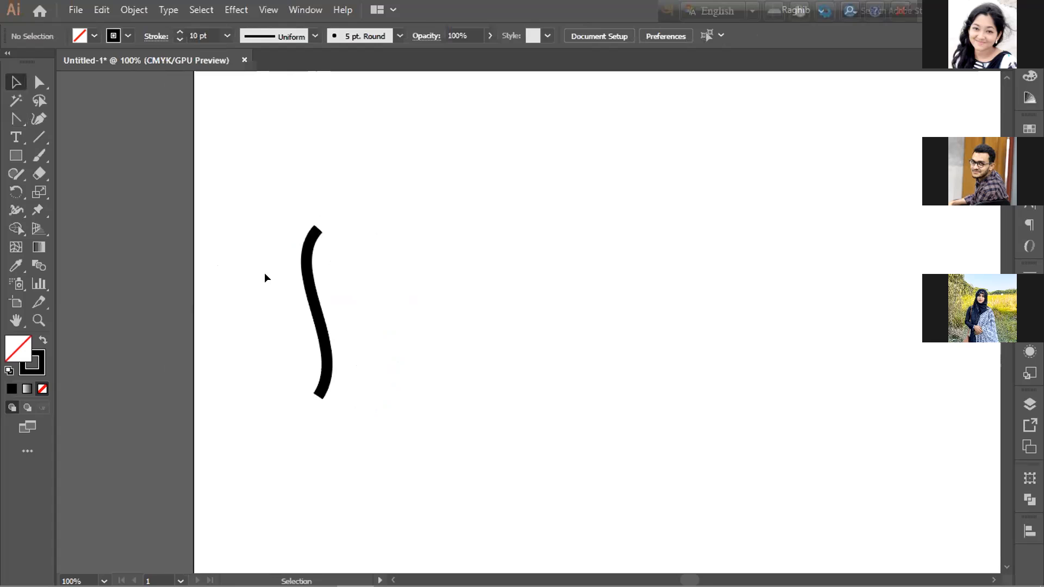
# - Draw a small circle left of the curve's lower end with the Ellipse tool and swap its fill and stroke to make it solid black
pyautogui.scroll(2, 298, 273)
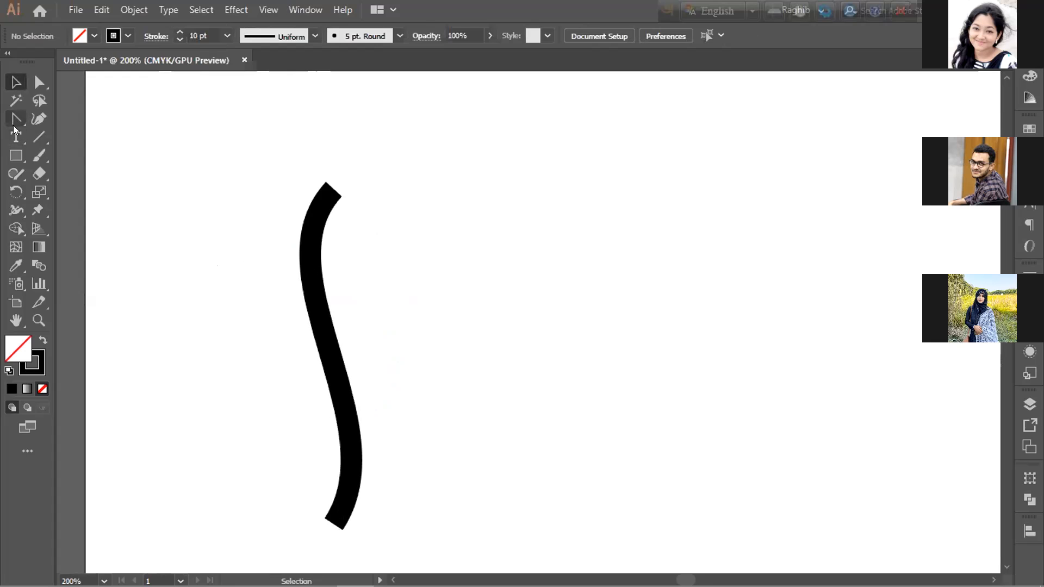
pyautogui.click(19, 156)
pyautogui.moveTo(19, 157); pyautogui.dragTo(93, 194)
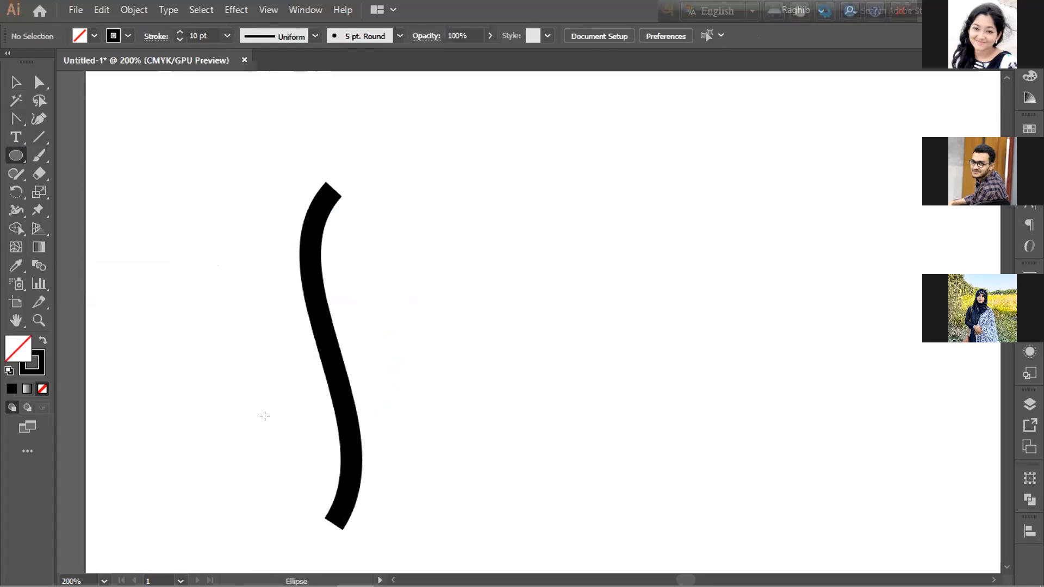
pyautogui.scroll(-2, 285, 462)
pyautogui.moveTo(278, 441); pyautogui.dragTo(298, 463)
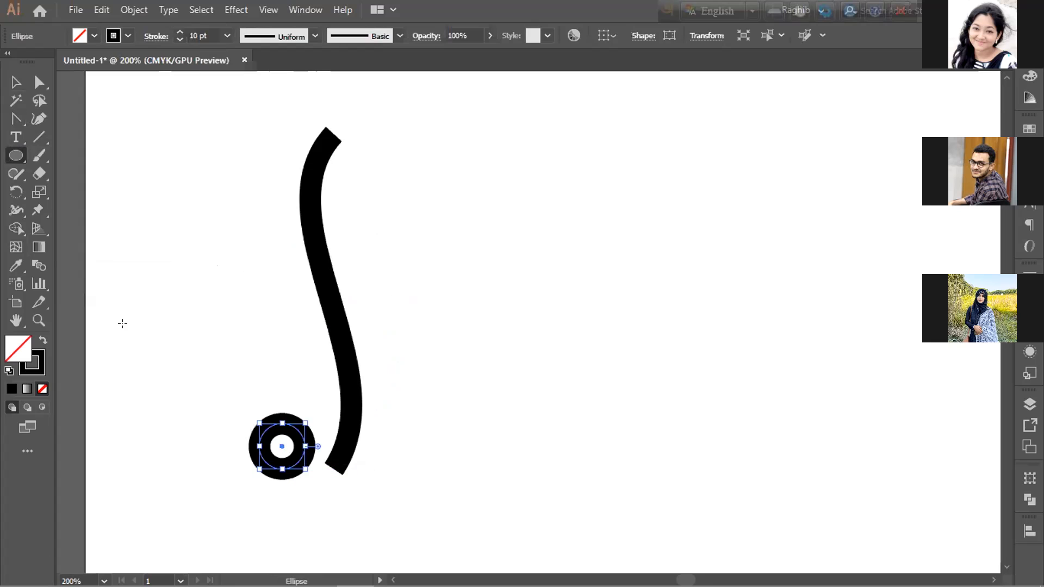
pyautogui.click(44, 343)
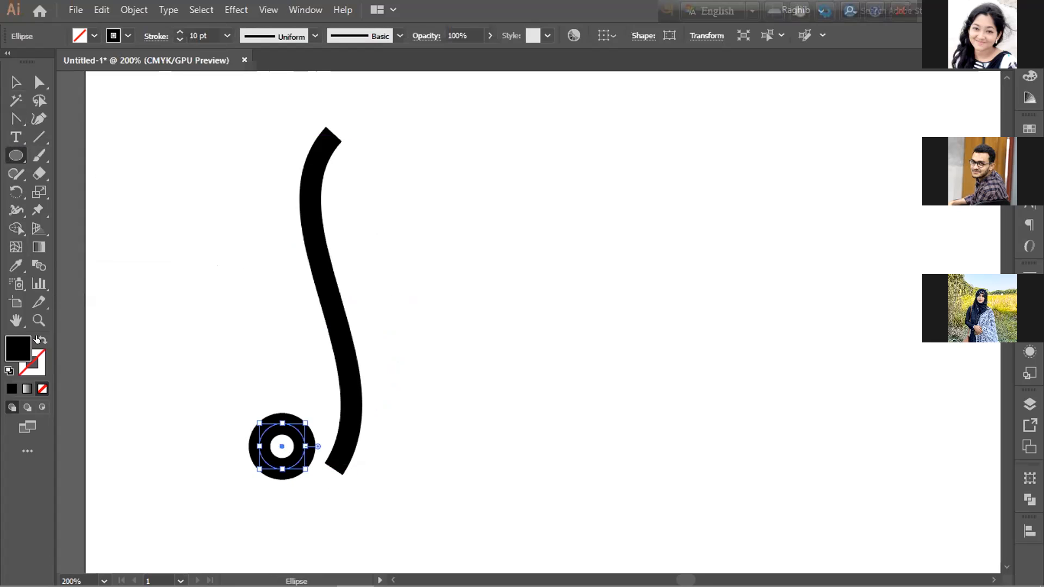
# - Move the black circle onto the lower end of the S-curve so they overlap as a rounded tip, and deselect it
pyautogui.click(23, 86)
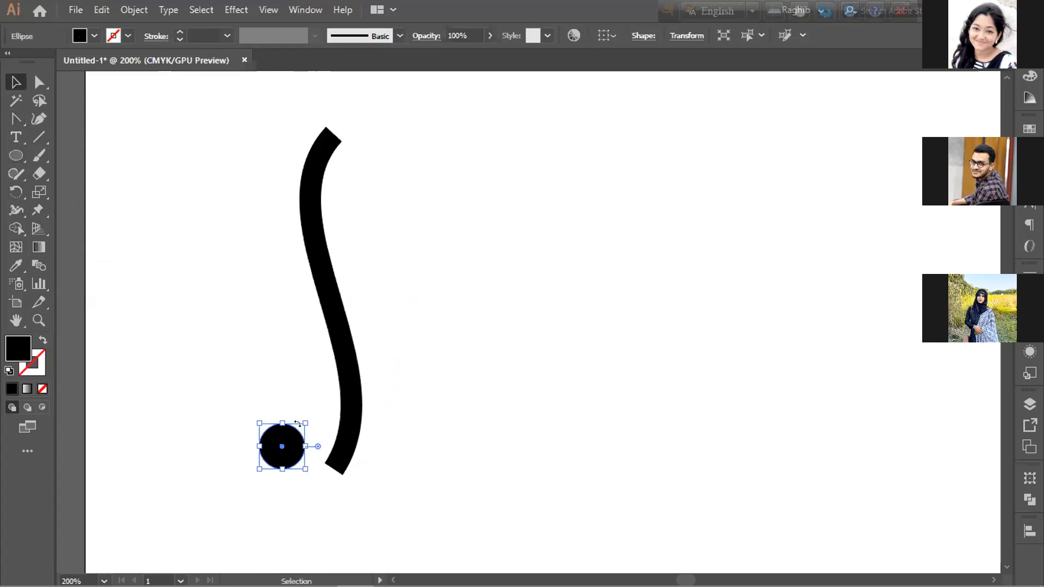
pyautogui.click(261, 386)
pyautogui.moveTo(283, 454); pyautogui.dragTo(324, 467)
pyautogui.click(403, 454)
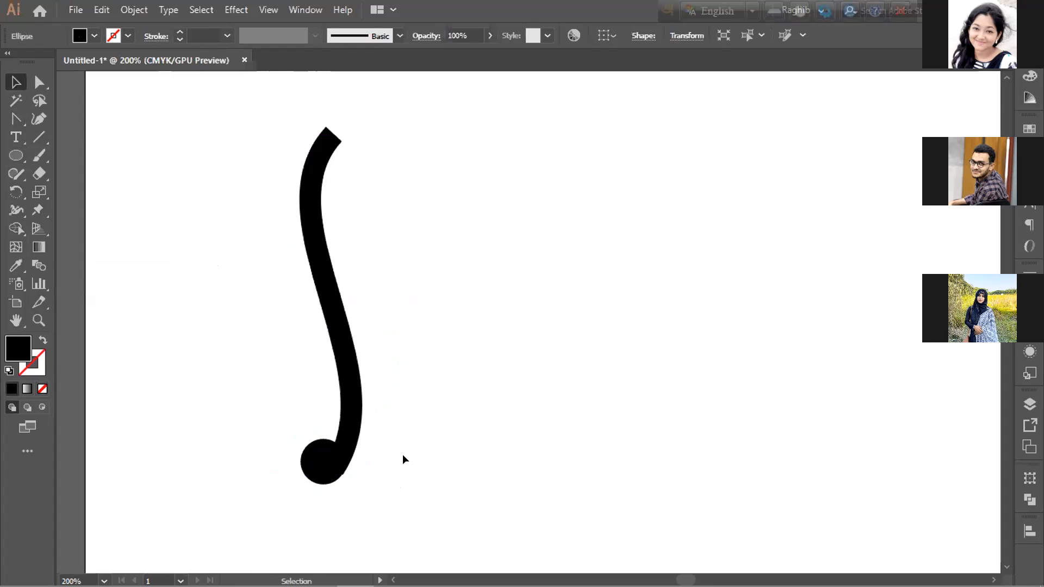
pyautogui.scroll(-3, 396, 456)
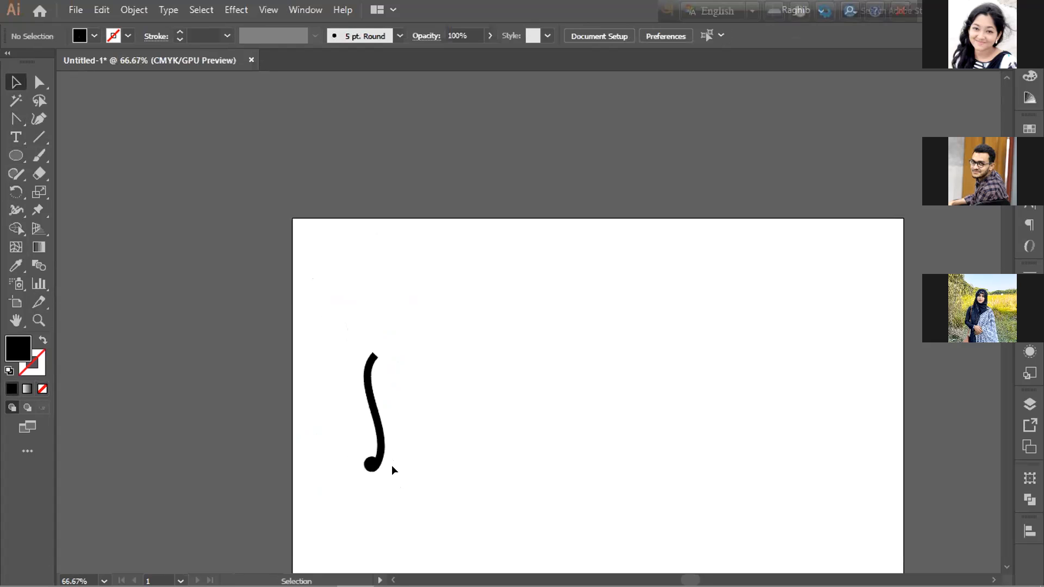
pyautogui.scroll(3, 384, 468)
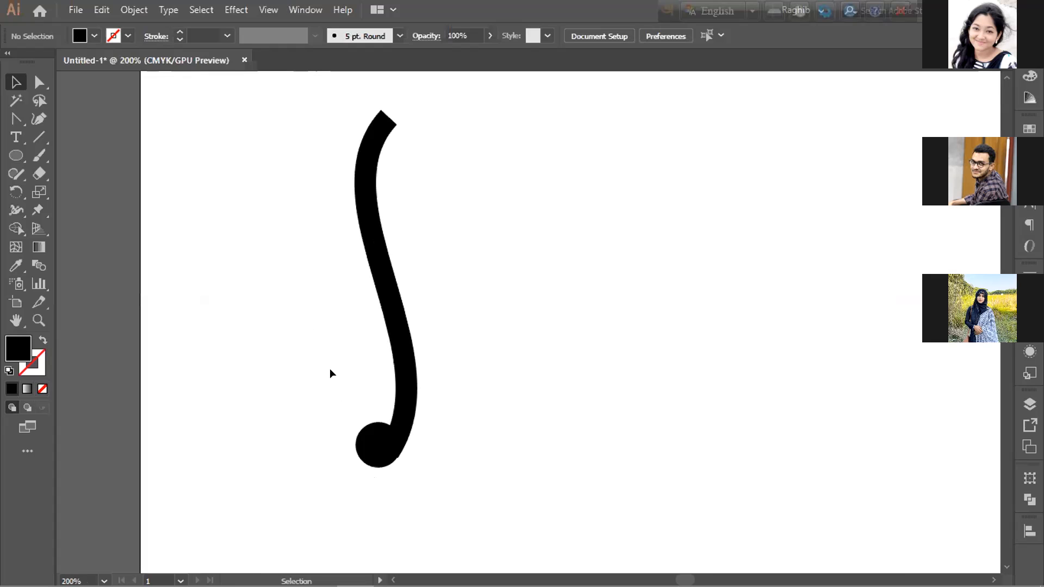
# - Duplicate the S-curve and ball onto the grey area beside the artboard, and tilt the pair on the artboard clockwise
pyautogui.scroll(-2, 330, 370)
pyautogui.moveTo(294, 282); pyautogui.dragTo(417, 443)
pyautogui.moveTo(368, 357)
pyautogui.keyDown('alt'); pyautogui.mouseDown()
pyautogui.moveTo(156, 348)
pyautogui.moveTo(165, 350)
pyautogui.mouseUp(); pyautogui.keyUp('alt')
pyautogui.click(468, 399)
pyautogui.moveTo(305, 282); pyautogui.dragTo(429, 449)
pyautogui.moveTo(374, 236); pyautogui.dragTo(399, 271)
# - Apply the lens-shaped variable width profile to the tilted S-curve so both ends taper, and deselect it
pyautogui.moveTo(322, 277); pyautogui.dragTo(391, 332)
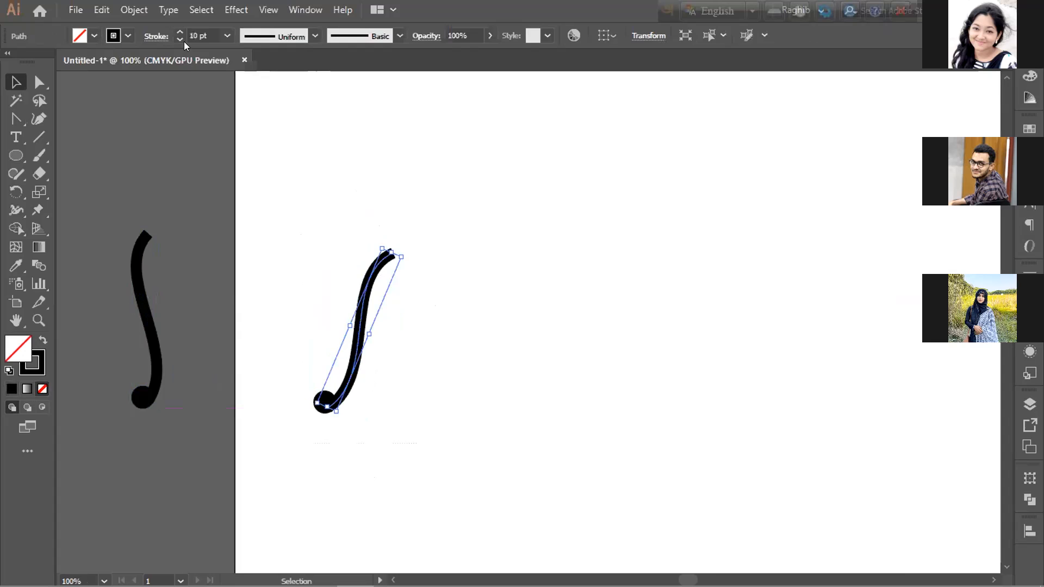
pyautogui.click(313, 36)
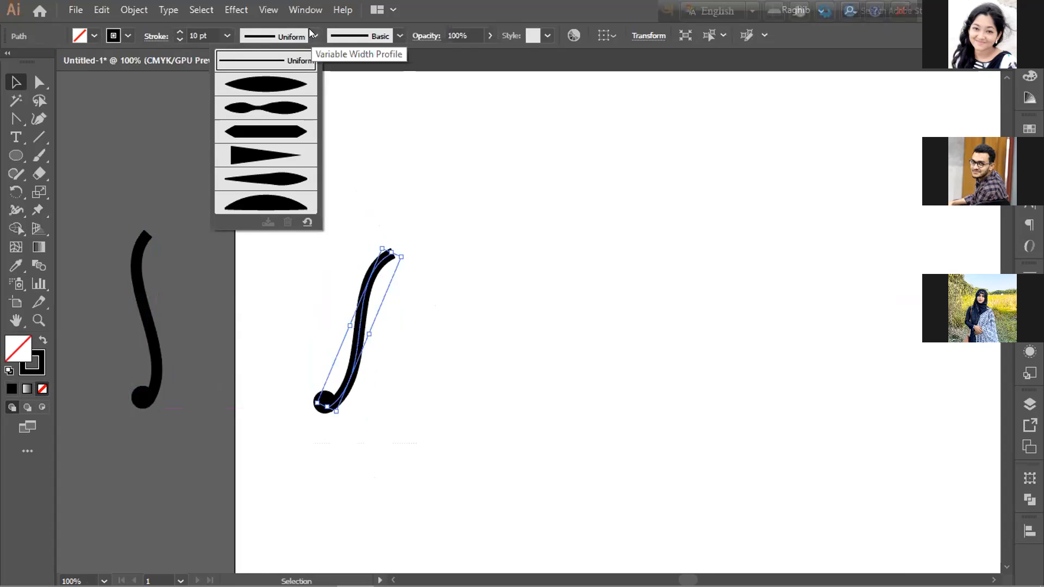
pyautogui.click(286, 81)
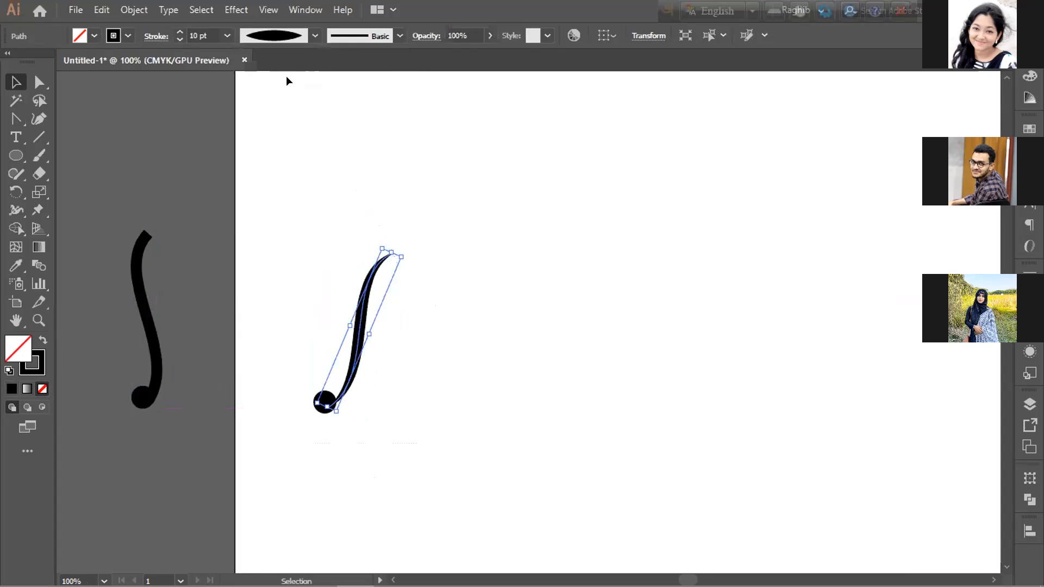
pyautogui.click(346, 114)
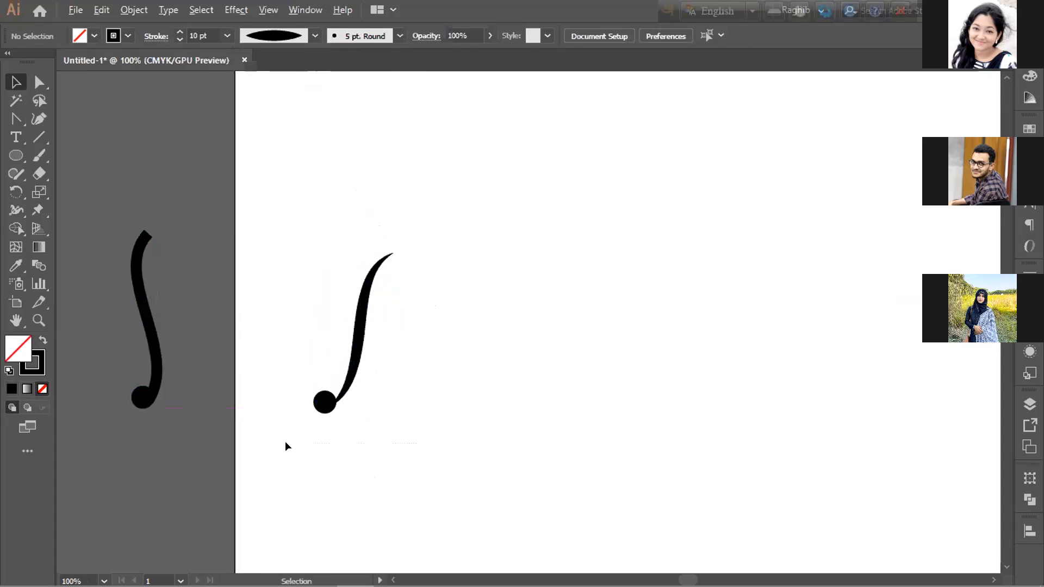
# - Move the black ball up so it sits against the tapered lower end of the S-curve, and deselect it
pyautogui.scroll(2, 305, 390)
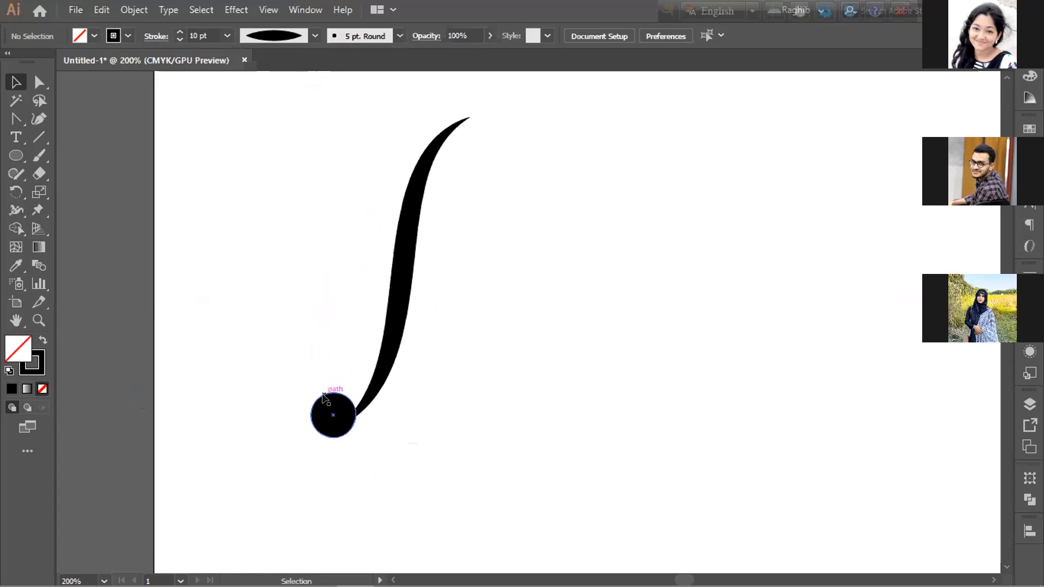
pyautogui.moveTo(328, 405); pyautogui.dragTo(324, 386)
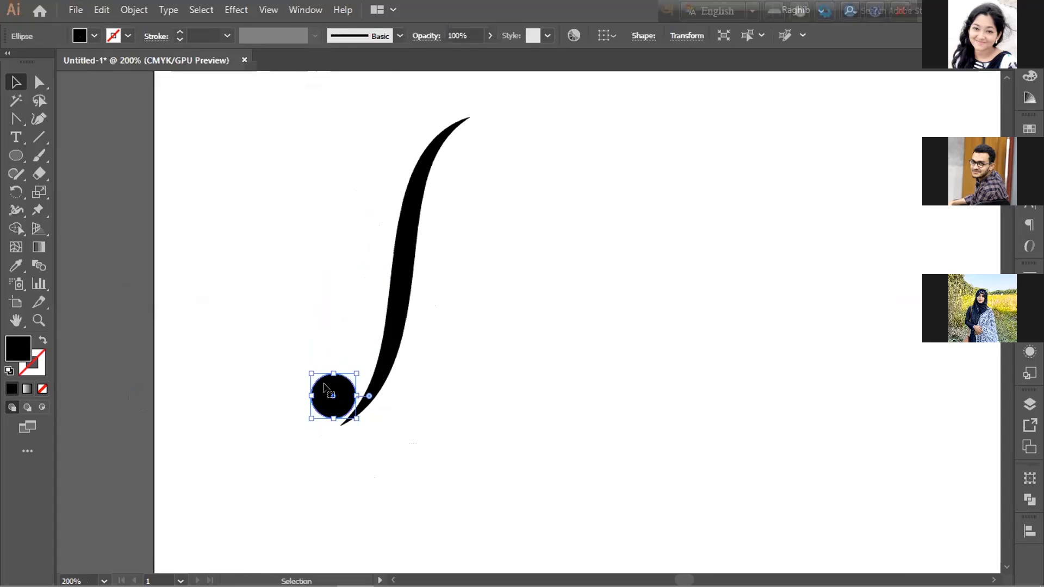
pyautogui.scroll(2, 271, 394)
pyautogui.moveTo(381, 412); pyautogui.dragTo(380, 422)
pyautogui.scroll(1, 417, 478)
pyautogui.click(457, 477)
# - Duplicate the tapered S-curve without its ball just to the right of the original
pyautogui.scroll(-5, 396, 487)
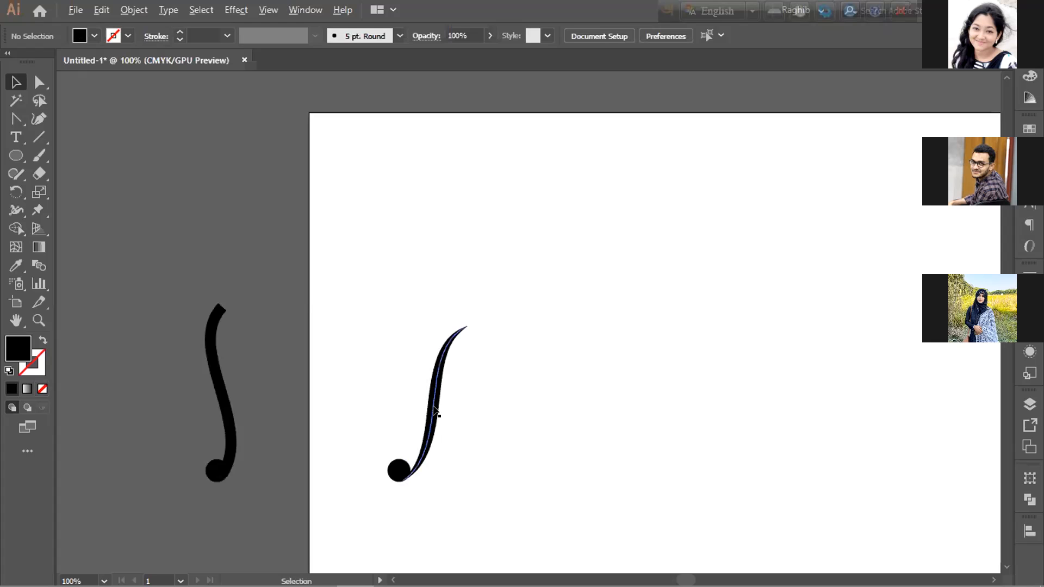
pyautogui.moveTo(434, 409); pyautogui.dragTo(495, 402)
pyautogui.click(581, 350)
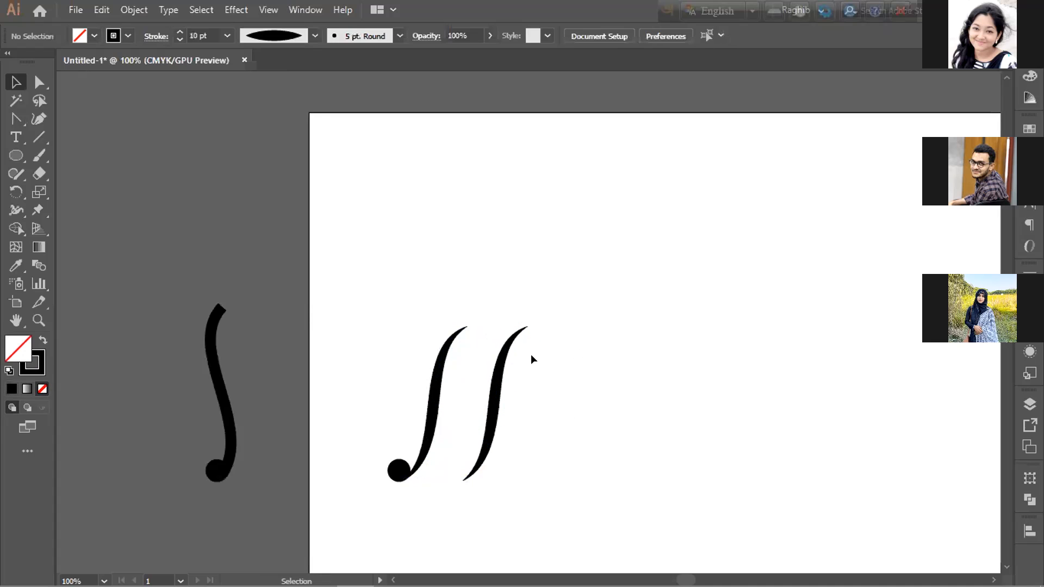
# - Make another copy of the tapered curve further right and rotate it by 90°
pyautogui.moveTo(480, 361); pyautogui.dragTo(546, 372)
pyautogui.rightClick(547, 373)
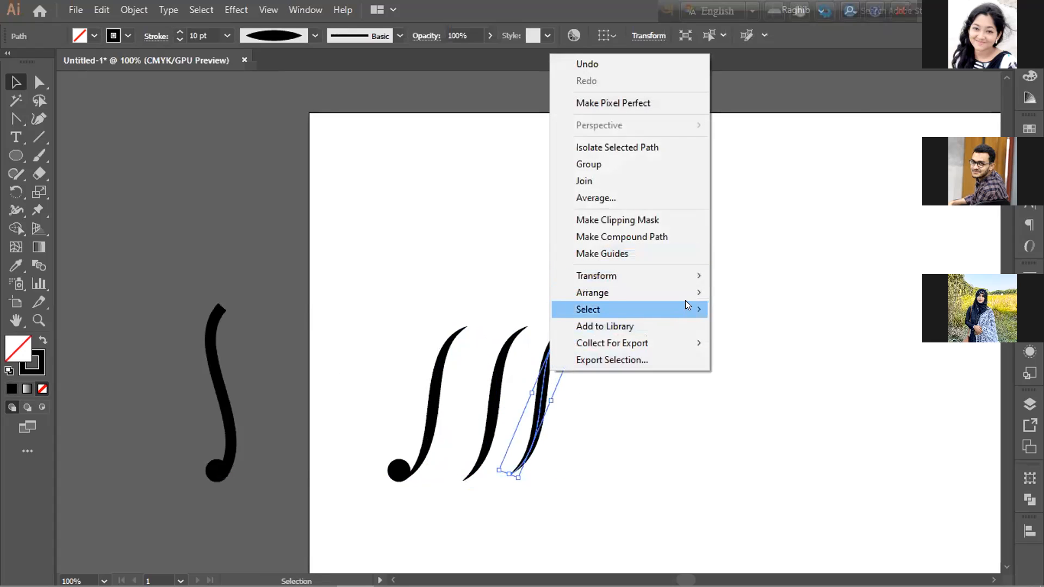
pyautogui.moveTo(687, 297)
pyautogui.moveTo(689, 276)
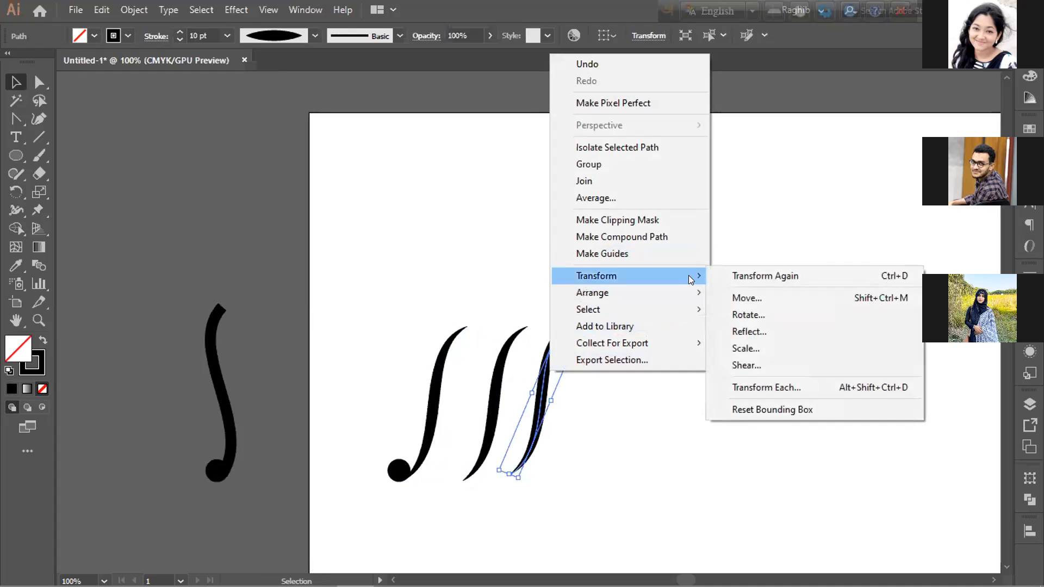
pyautogui.click(751, 315)
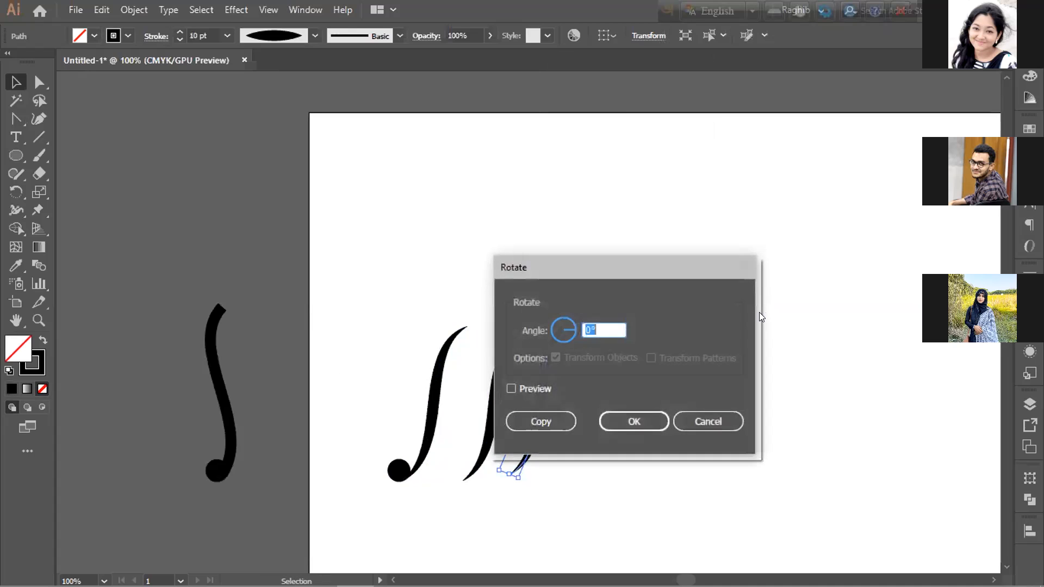
pyautogui.write('90')
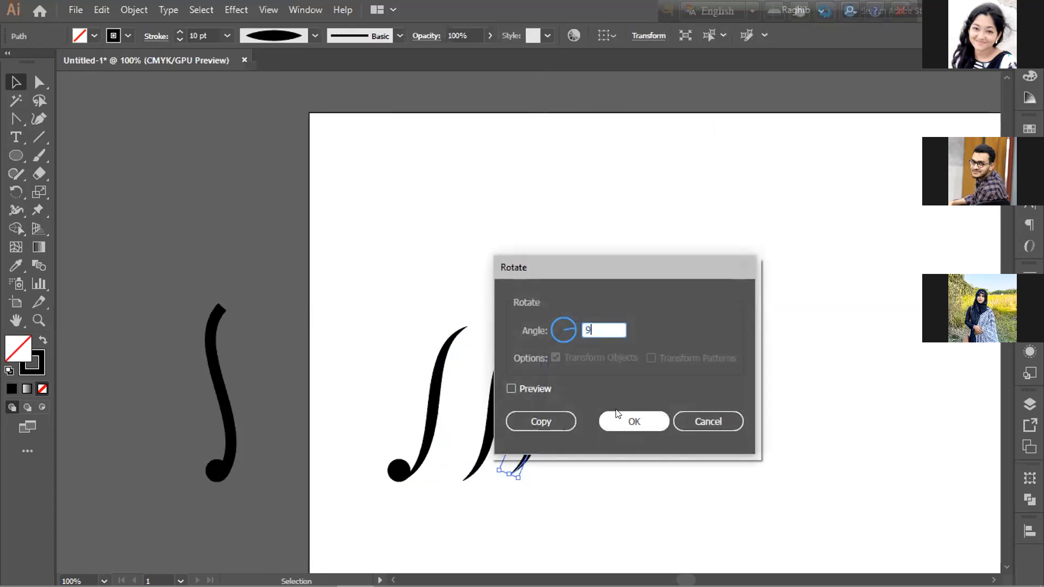
pyautogui.click(545, 389)
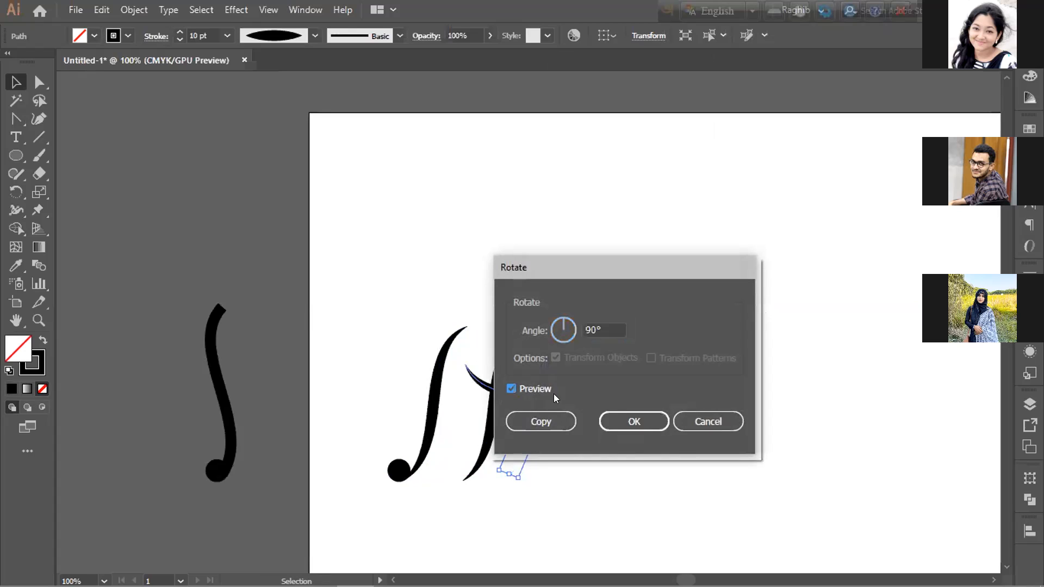
pyautogui.click(618, 419)
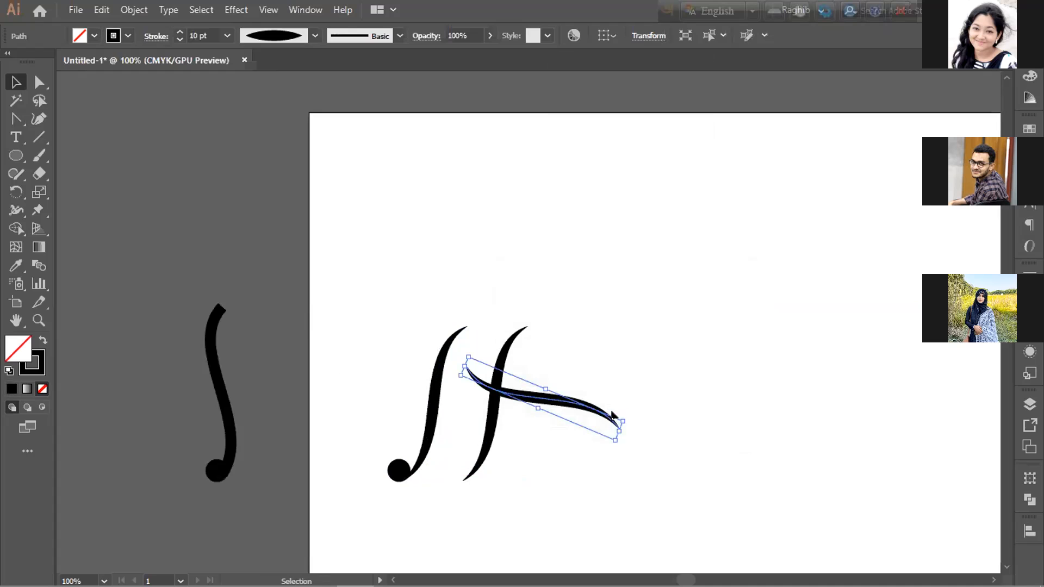
# - Turn the crosswise curve slightly counterclockwise to level it and shift it left across the upright curves
pyautogui.moveTo(629, 415); pyautogui.dragTo(618, 373)
pyautogui.moveTo(566, 408); pyautogui.dragTo(526, 405)
pyautogui.moveTo(596, 401); pyautogui.dragTo(525, 409)
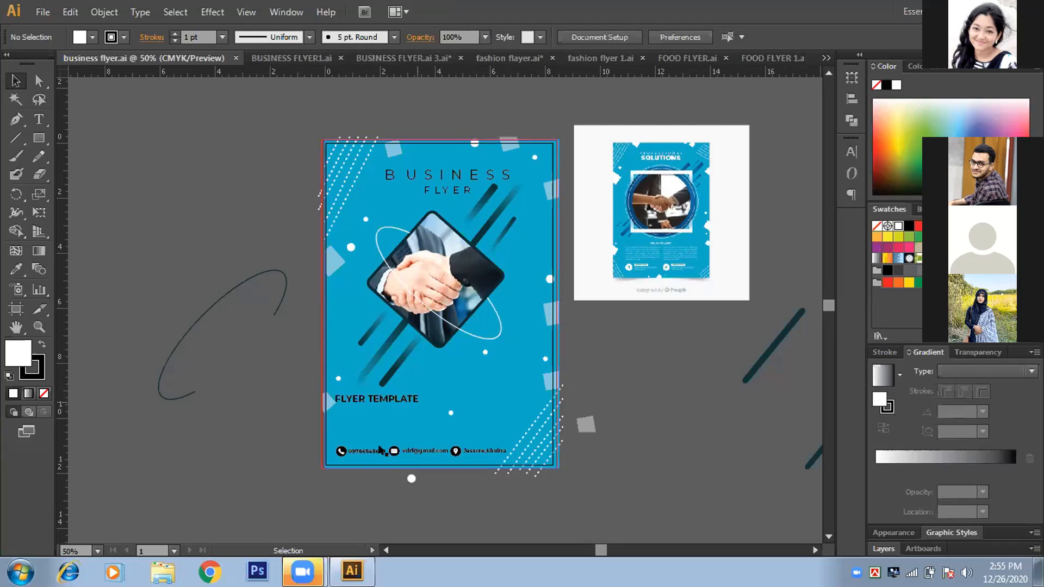
# - In business flyer.ai, set the fill of the FLYER TEMPLATE text to white and deselect it
pyautogui.click(371, 401)
pyautogui.click(92, 37)
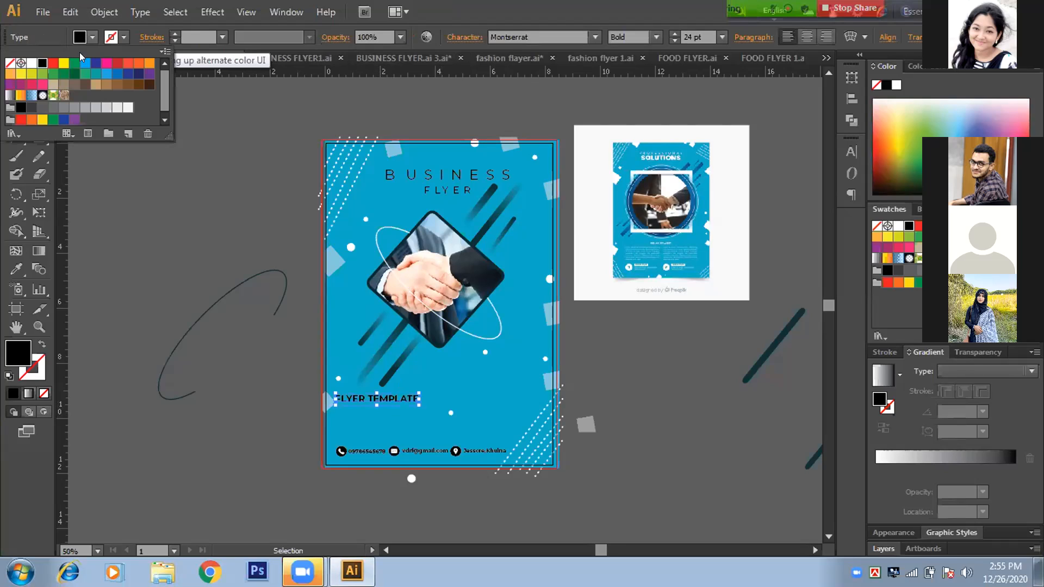
pyautogui.click(32, 63)
pyautogui.click(165, 199)
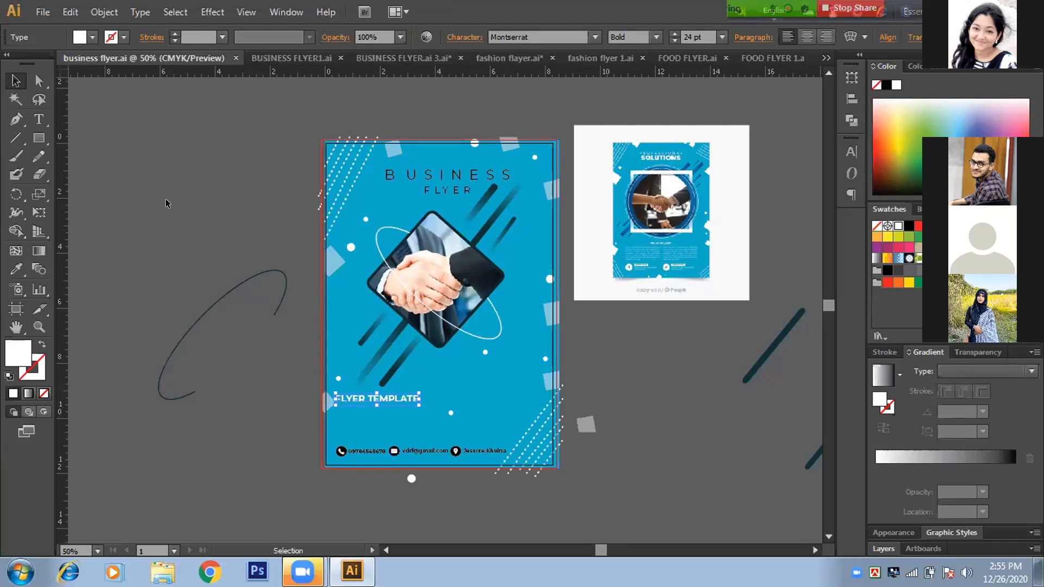
pyautogui.click(166, 199)
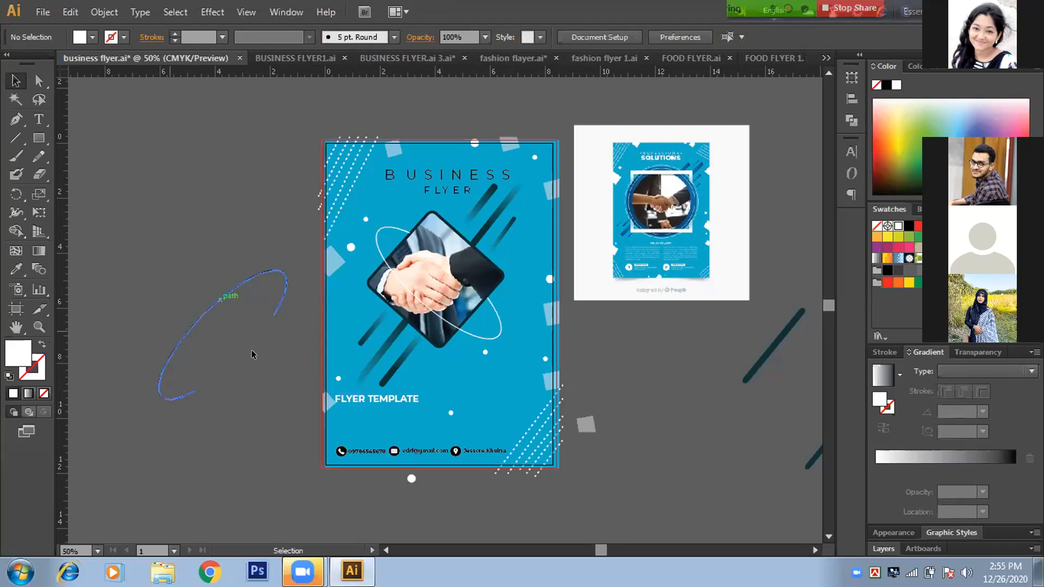
# - Set the fill of the BUSINESS and FLYER title lines to white and deselect them
pyautogui.click(457, 178)
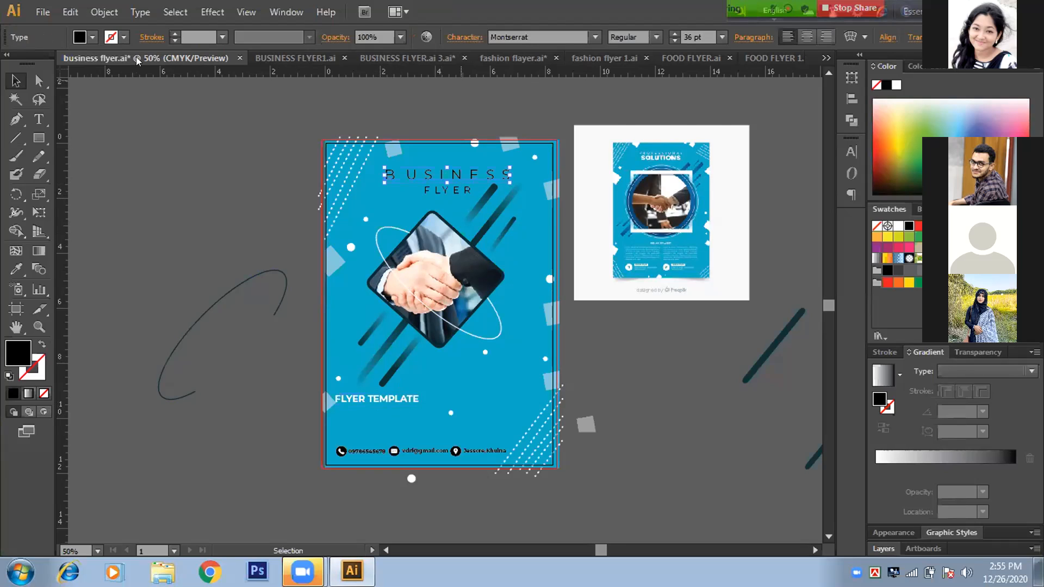
pyautogui.click(89, 37)
pyautogui.click(31, 64)
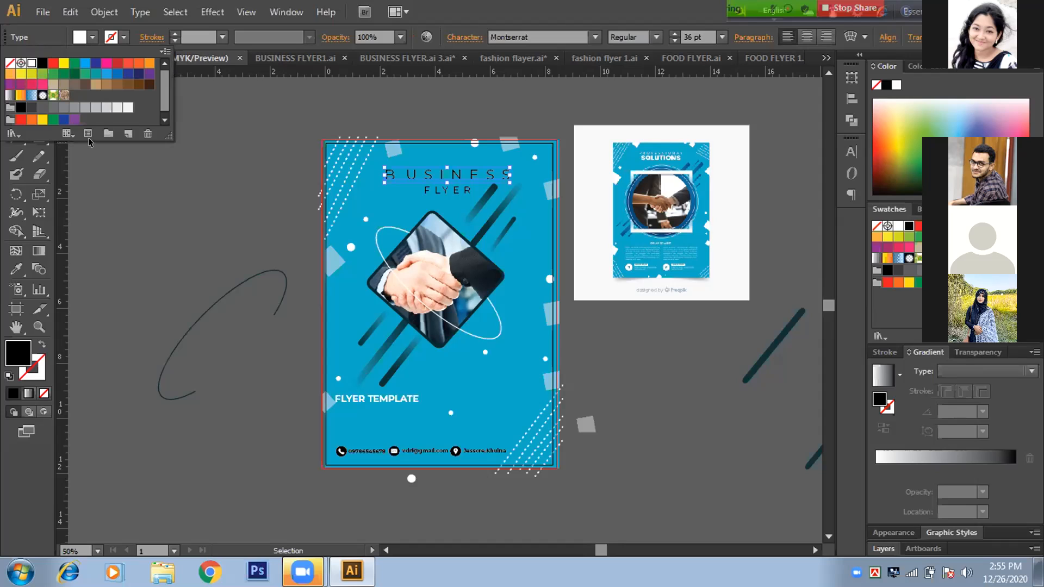
pyautogui.click(435, 192)
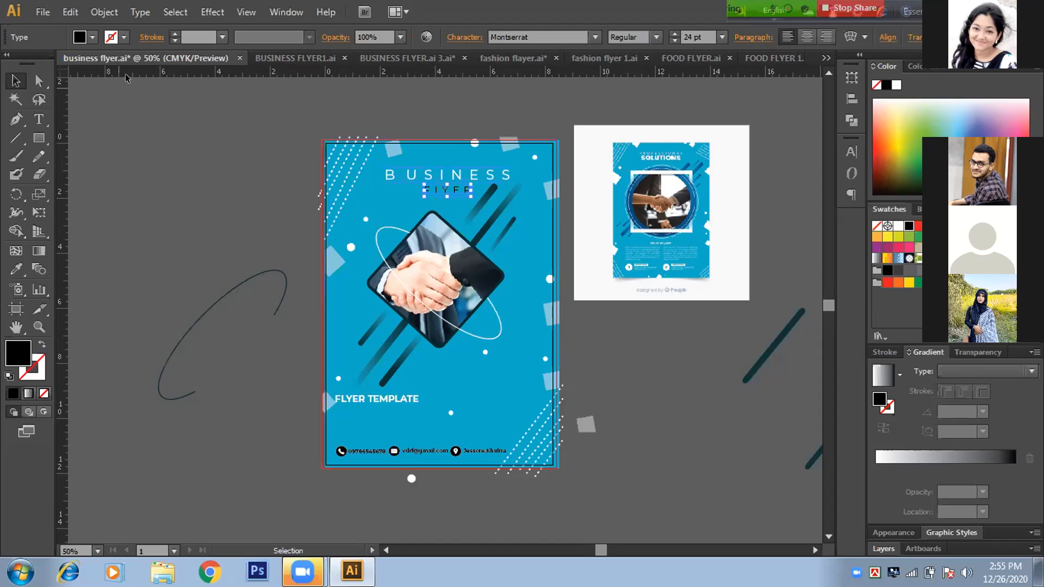
pyautogui.click(91, 38)
pyautogui.click(32, 63)
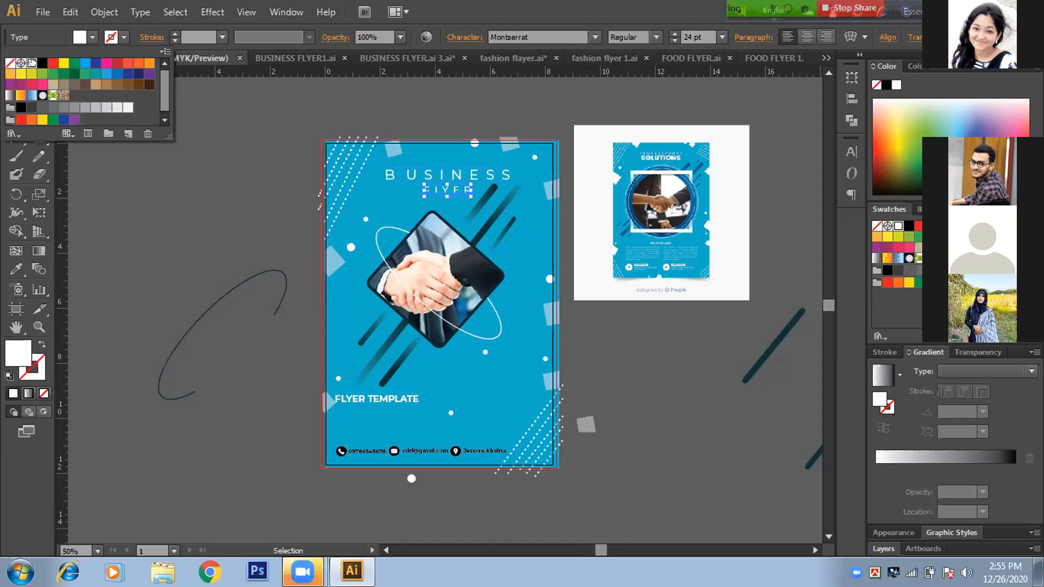
pyautogui.click(139, 207)
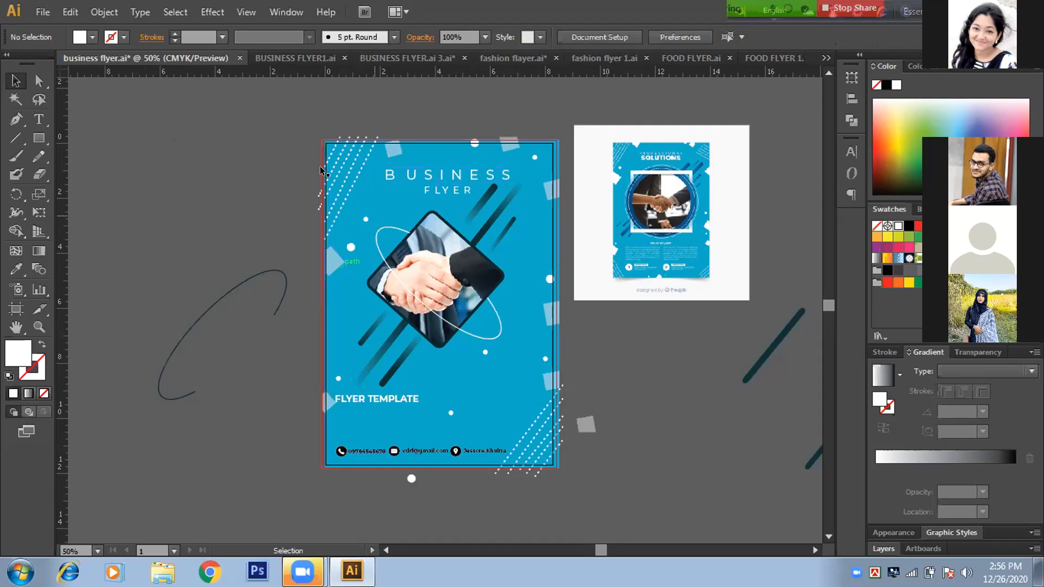
# - Switch to BUSINESS FLYER1.ai and examine the yellow and magenta flyer versions against the reference design between them
pyautogui.click(295, 52)
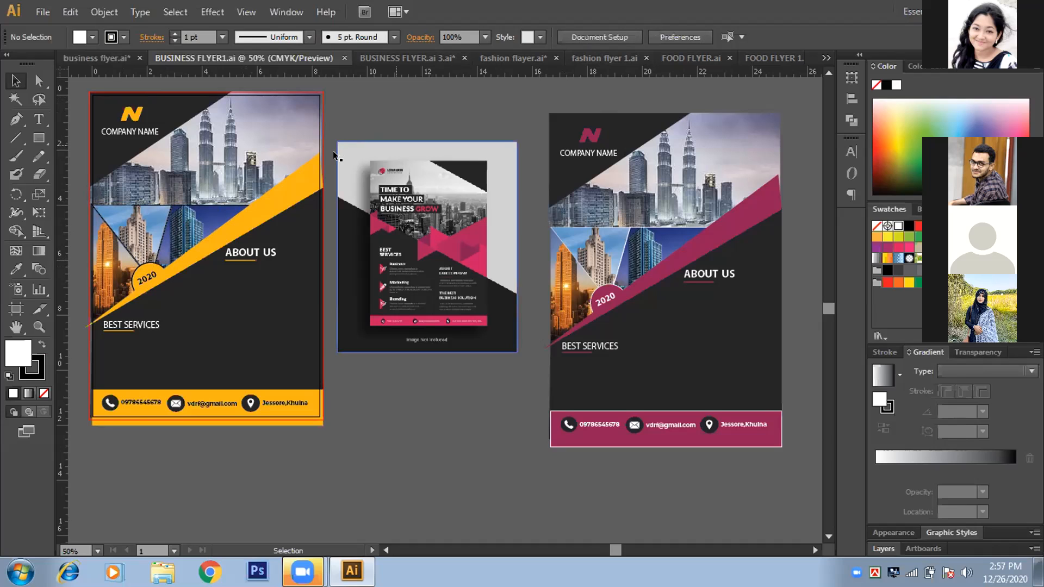
pyautogui.scroll(2, 375, 403)
pyautogui.moveTo(358, 360); pyautogui.dragTo(746, 459)
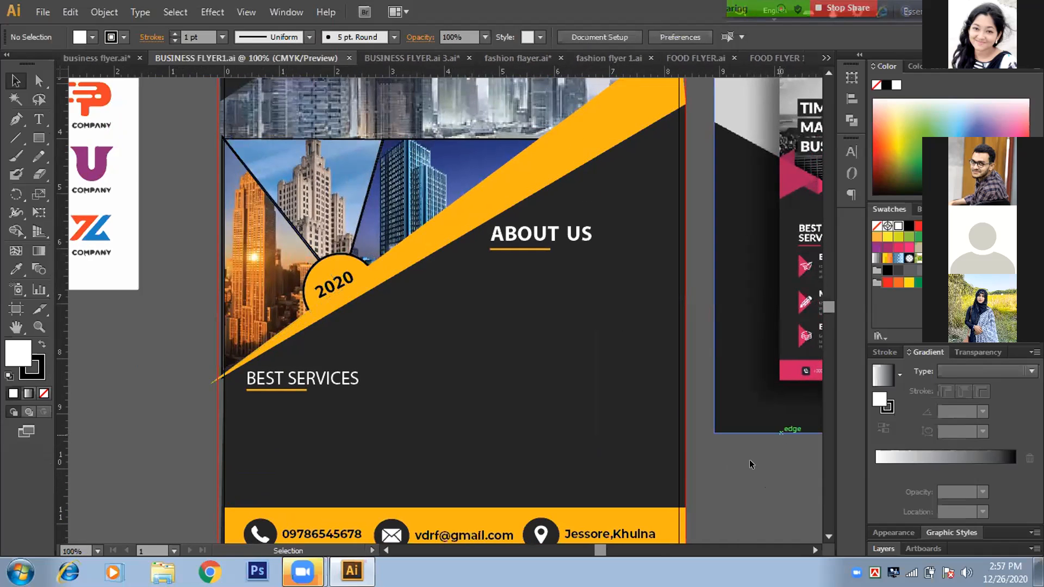
pyautogui.moveTo(744, 462); pyautogui.dragTo(295, 428)
pyautogui.moveTo(630, 390); pyautogui.dragTo(449, 424)
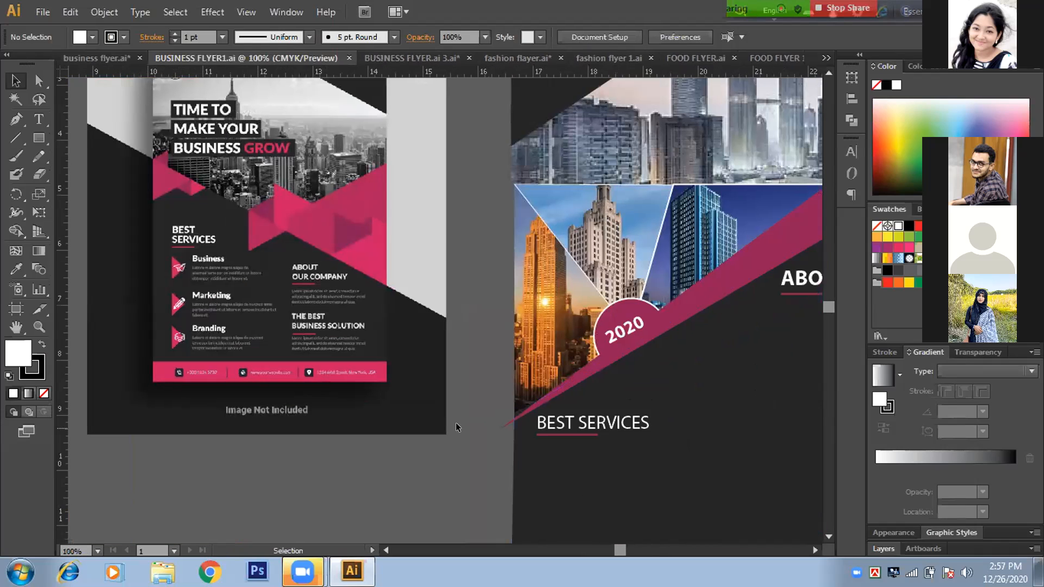
pyautogui.hotkey('ctrl', 'Tab')
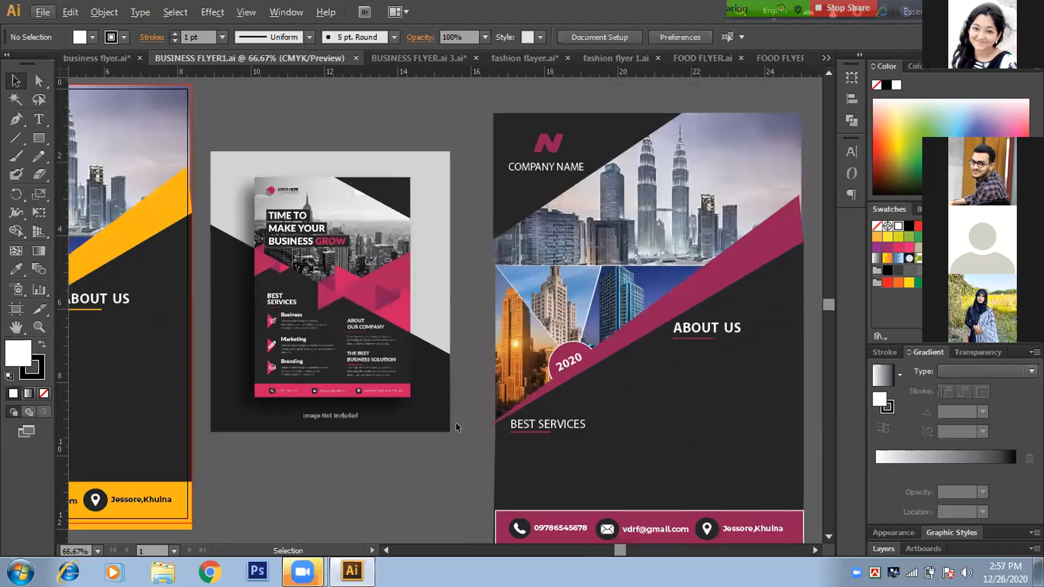
pyautogui.hotkey('ctrl', 'shift', 'Tab')
pyautogui.scroll(1, 456, 422)
pyautogui.moveTo(495, 409); pyautogui.dragTo(359, 426)
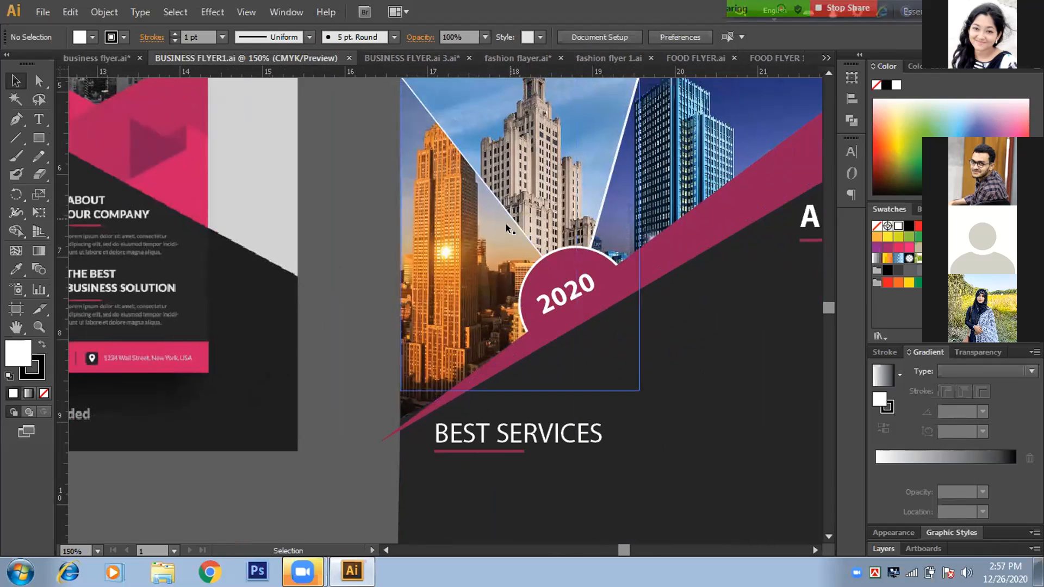
pyautogui.moveTo(634, 382); pyautogui.dragTo(622, 428)
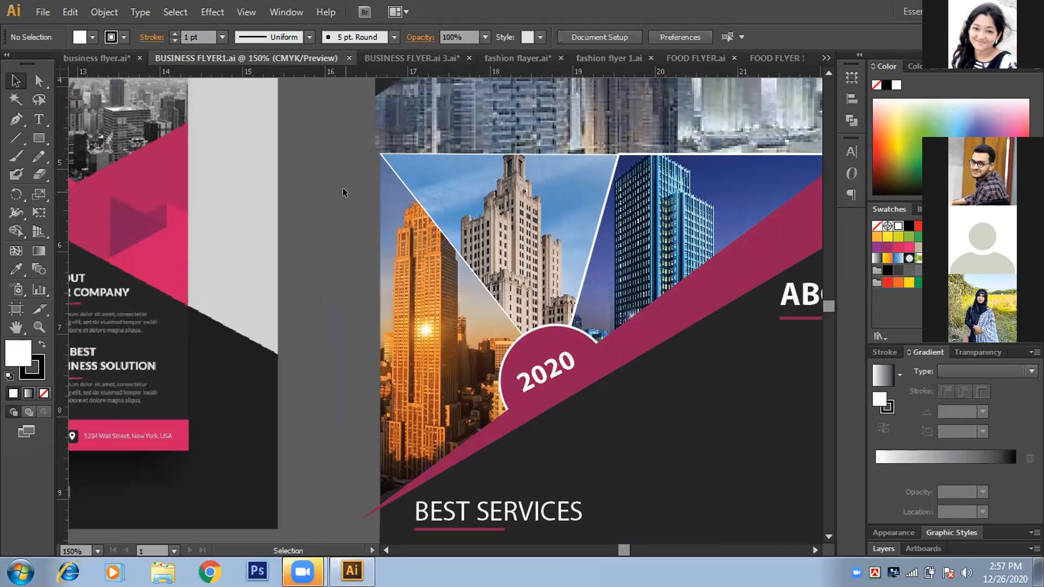
pyautogui.scroll(-2, 343, 188)
pyautogui.scroll(-1, 342, 188)
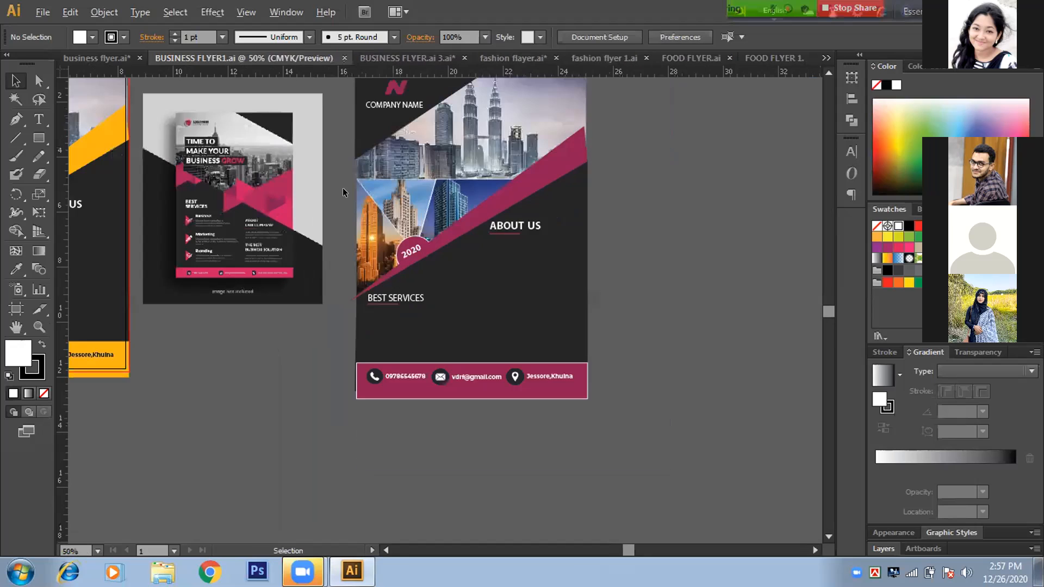
pyautogui.moveTo(343, 188); pyautogui.dragTo(504, 247)
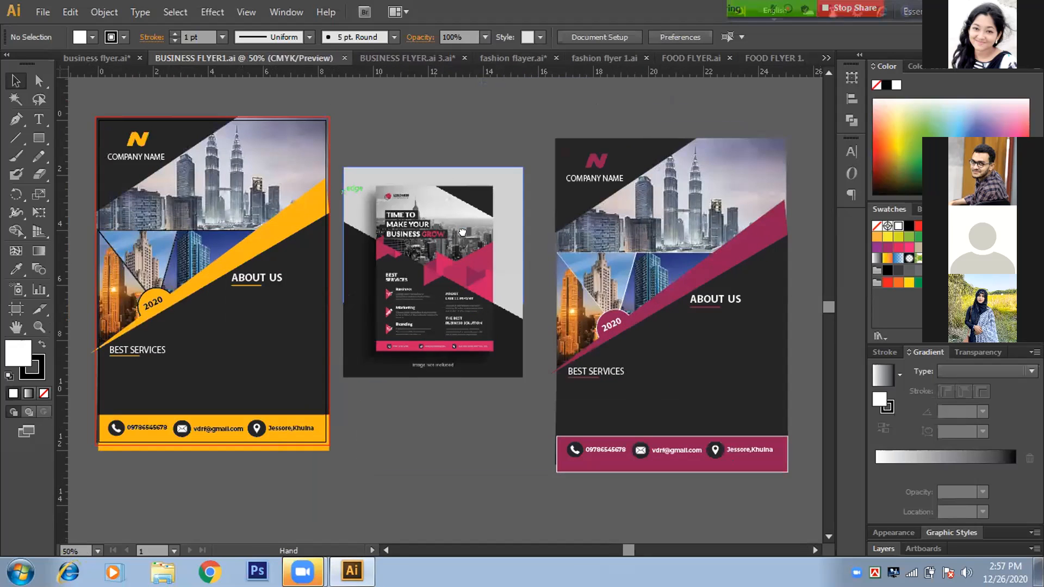
pyautogui.scroll(-1, 542, 265)
pyautogui.scroll(1, 541, 260)
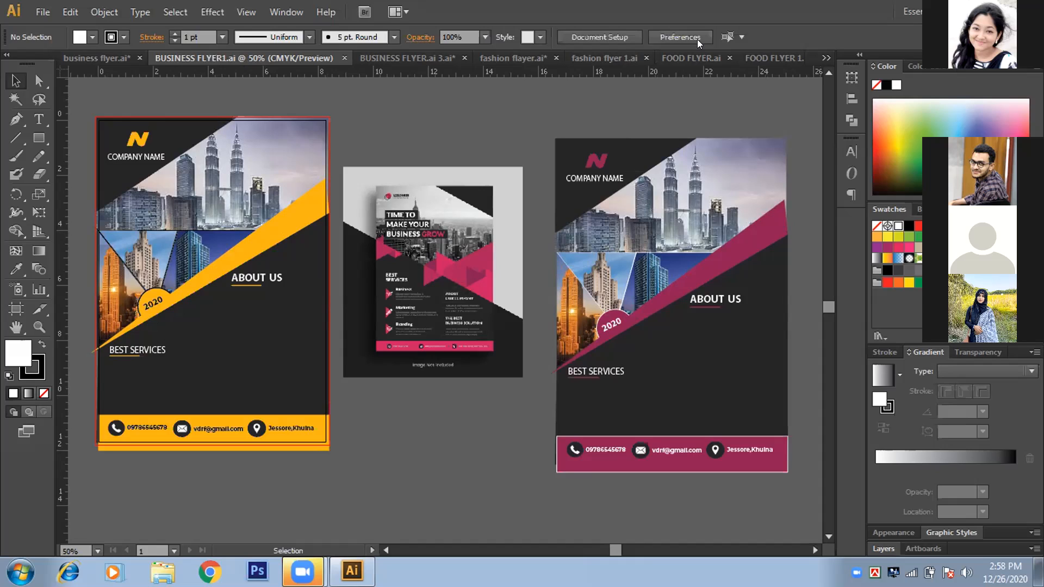
# - Compare BUSINESS FLYER1.ai with BUSINESS FLYER.ai 3.ai, ending on the latter to view its blue flyer design
pyautogui.click(397, 53)
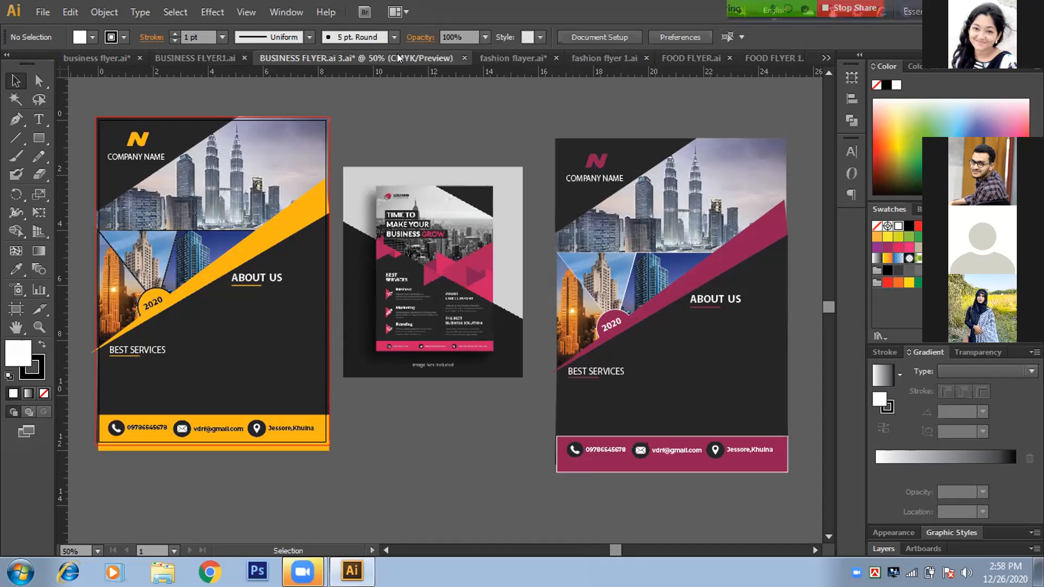
pyautogui.click(200, 55)
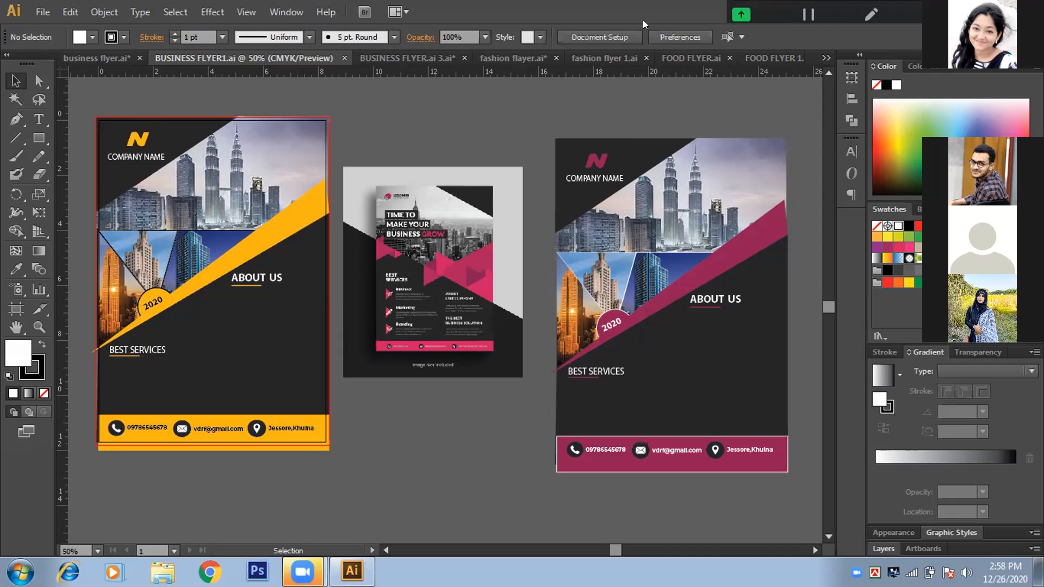
pyautogui.click(418, 53)
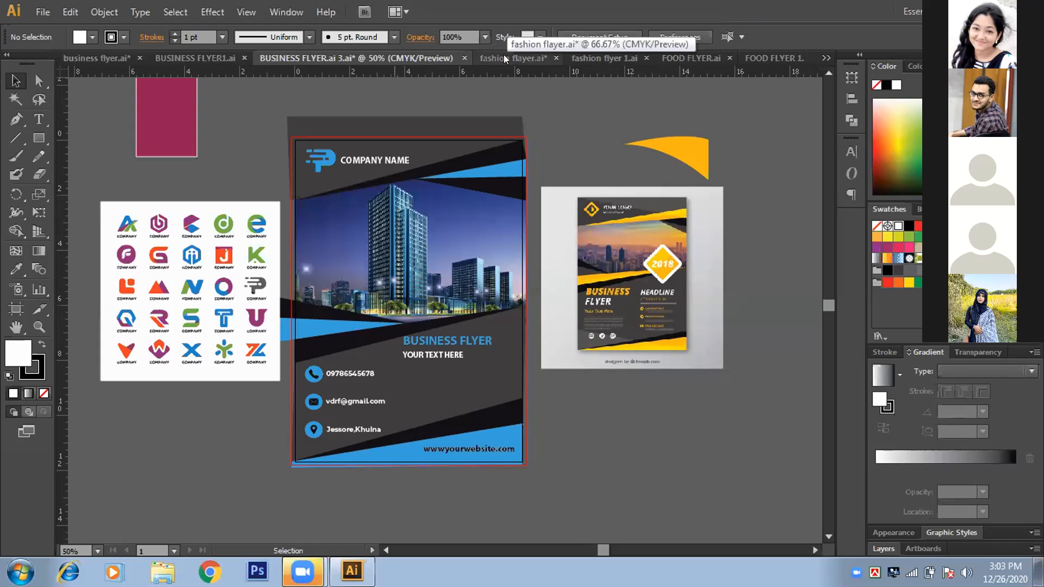
# - Switch between fashion flayer.ai and fashion flyer 1.ai to compare the FASHION SHOW flyer with the abstract diamond-shaped flyer design
pyautogui.click(522, 140)
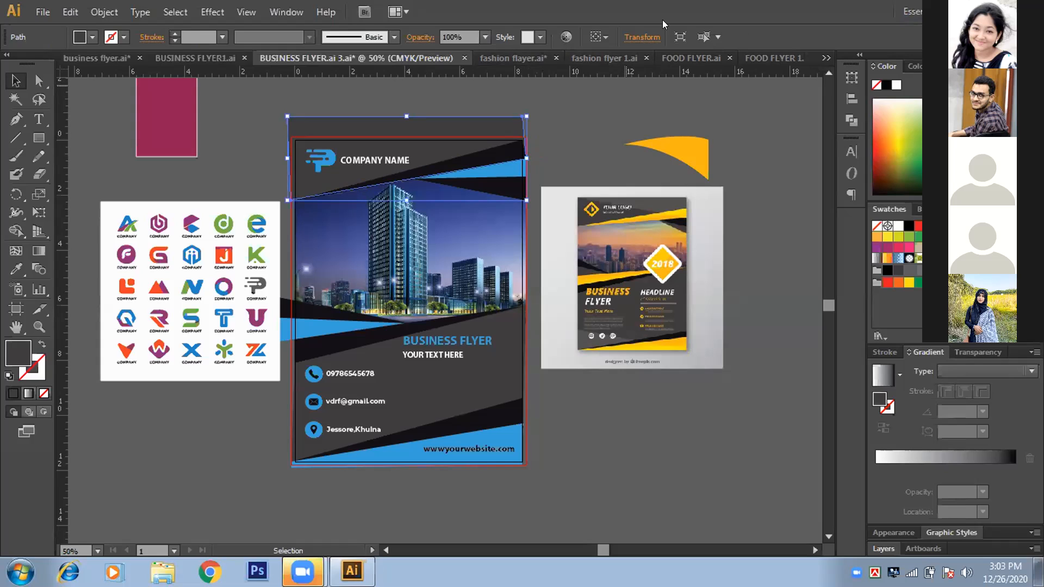
pyautogui.click(496, 55)
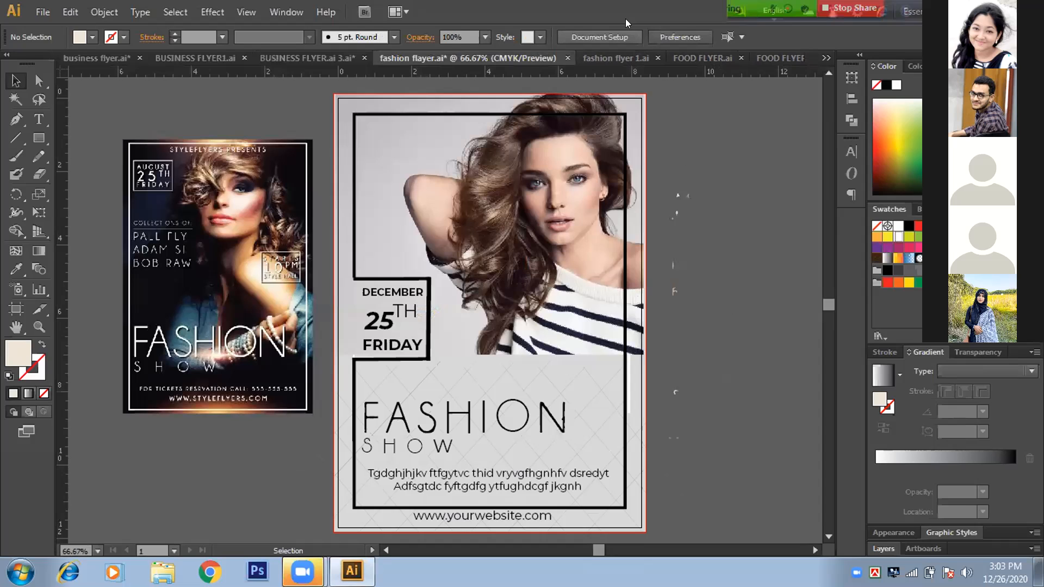
pyautogui.click(606, 63)
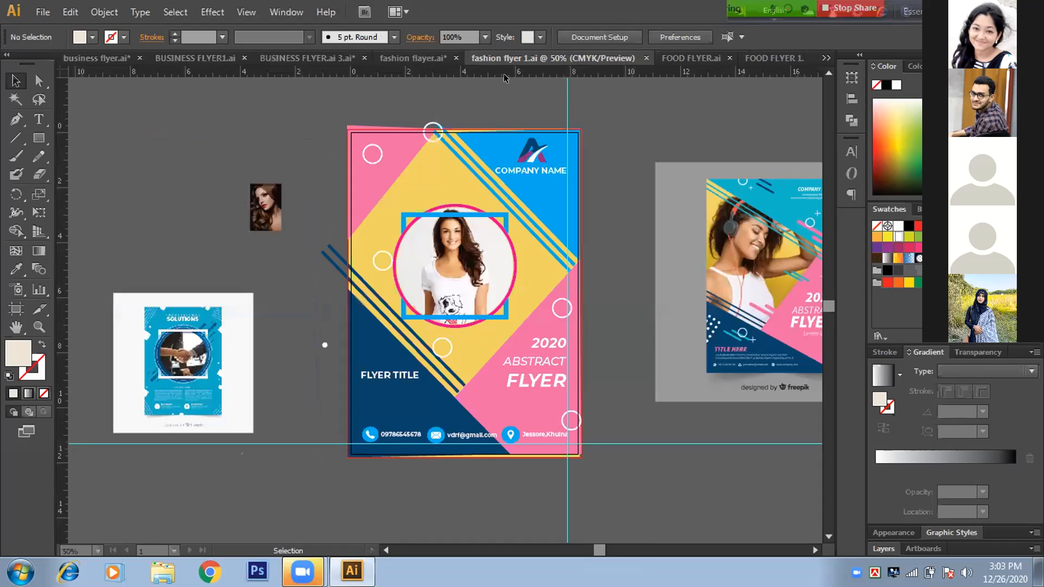
pyautogui.click(422, 56)
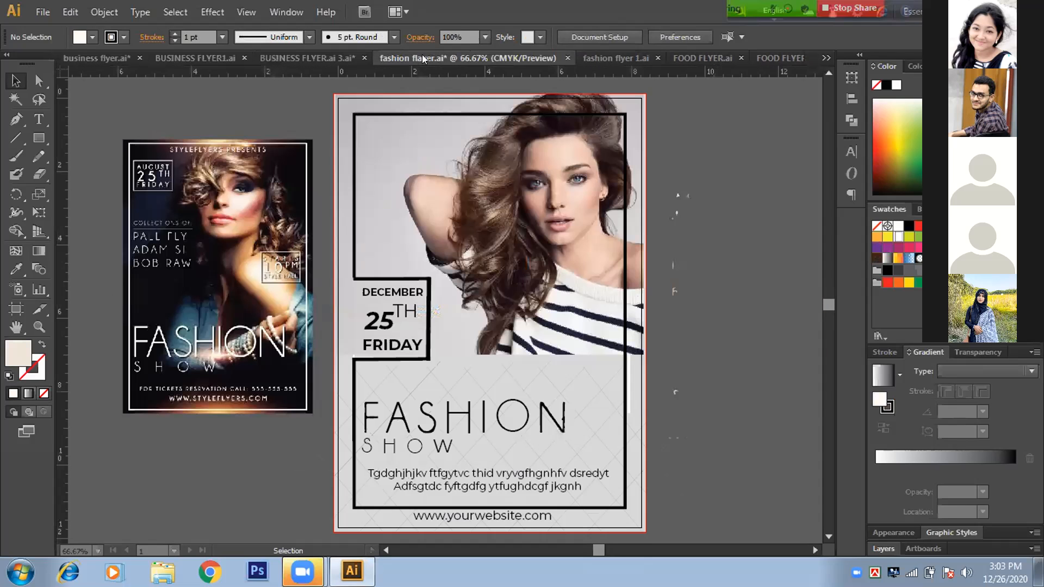
pyautogui.click(603, 57)
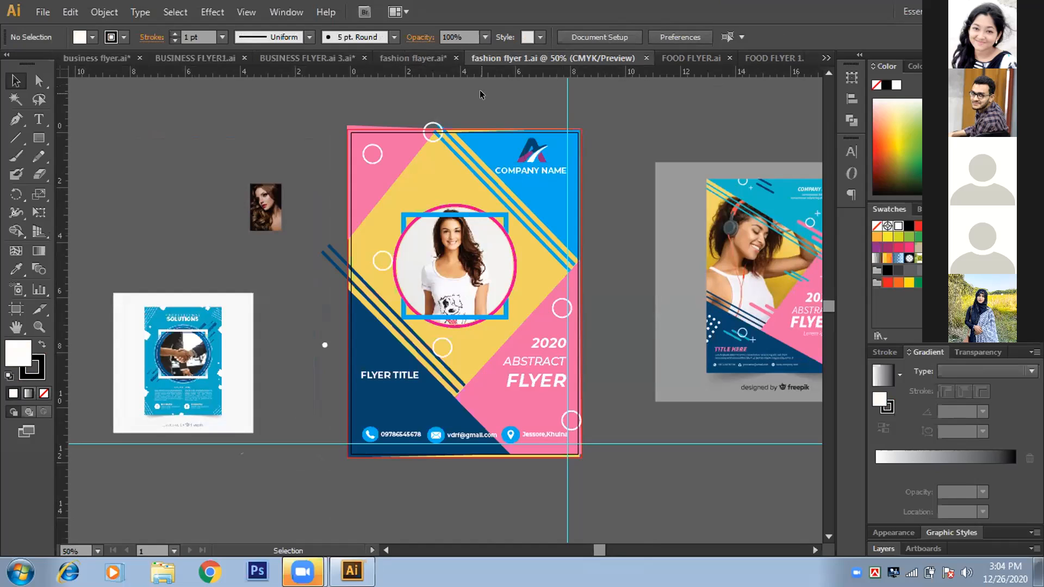
# - Compare the pizza design in FOOD FLYER.ai with the burger design in FOOD FLYER 1.ai, ending on food flyer2.ai
pyautogui.click(698, 54)
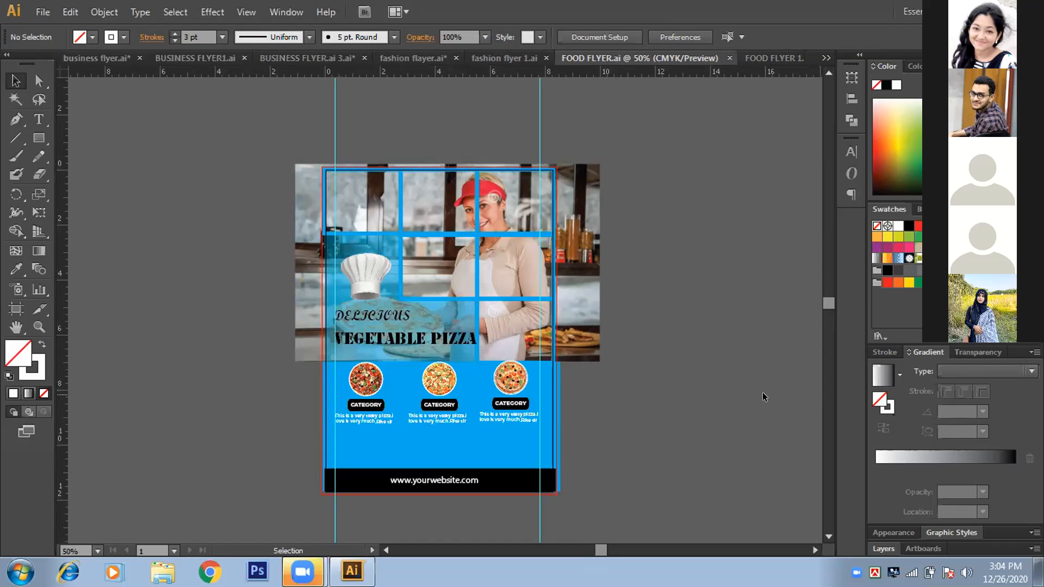
pyautogui.click(776, 54)
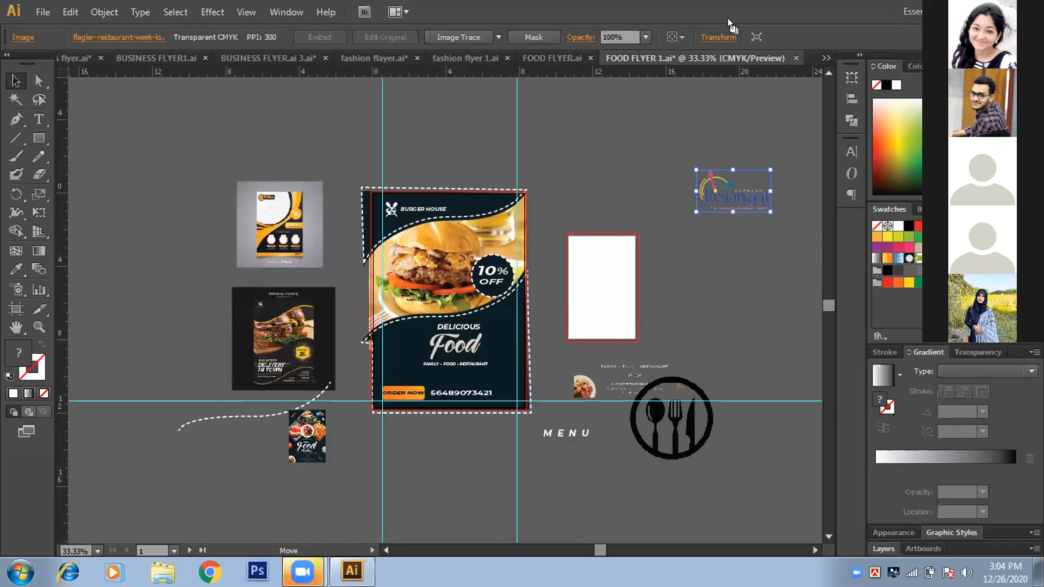
pyautogui.click(553, 58)
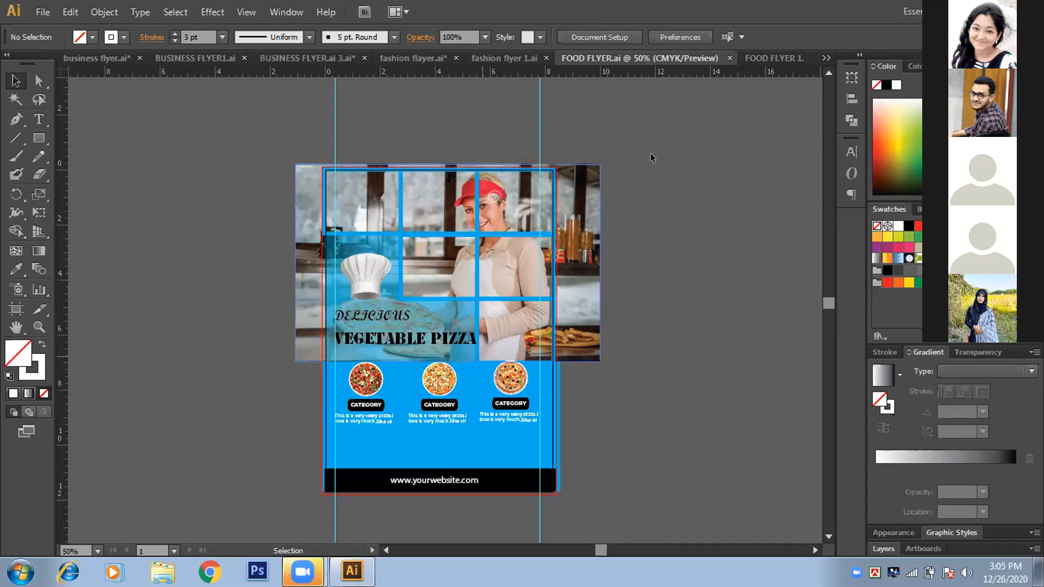
pyautogui.click(753, 57)
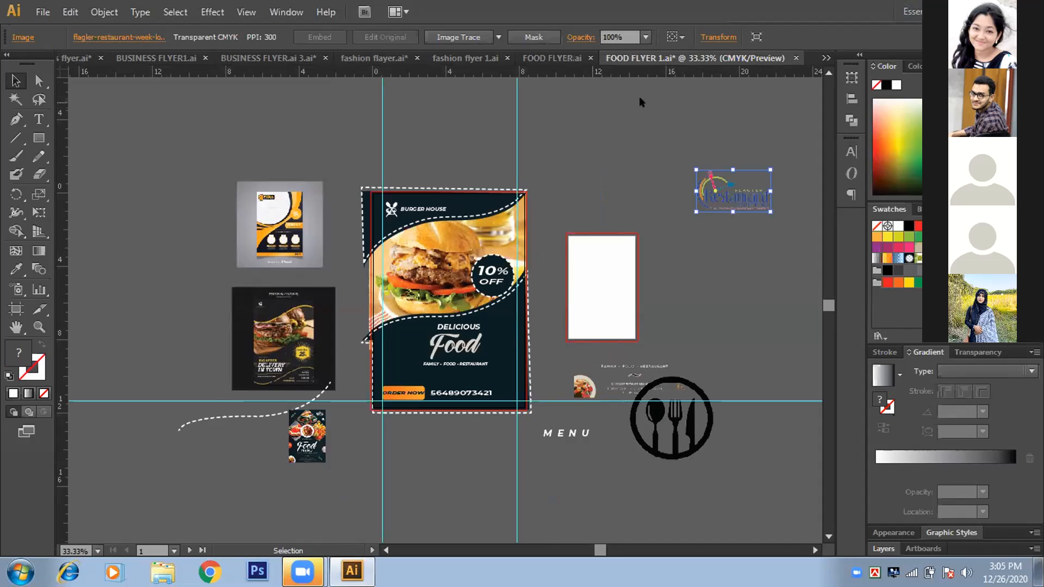
pyautogui.click(827, 59)
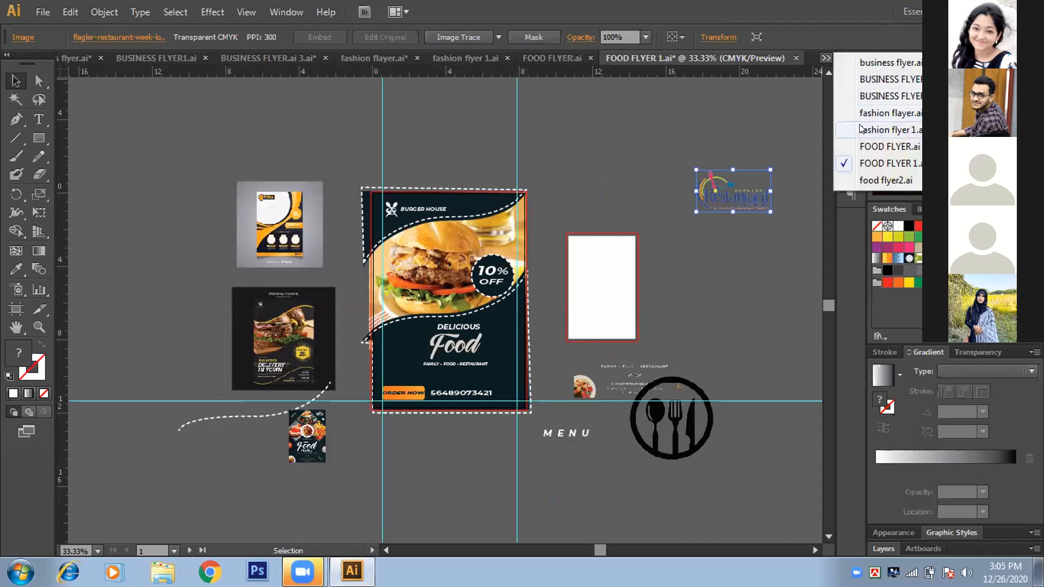
pyautogui.click(885, 181)
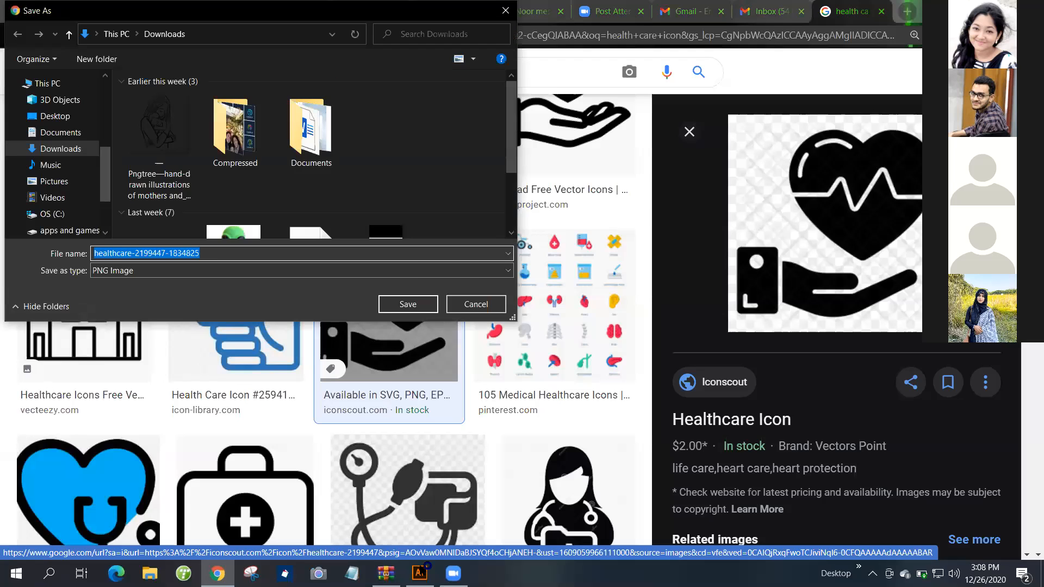
pyautogui.press('Return')
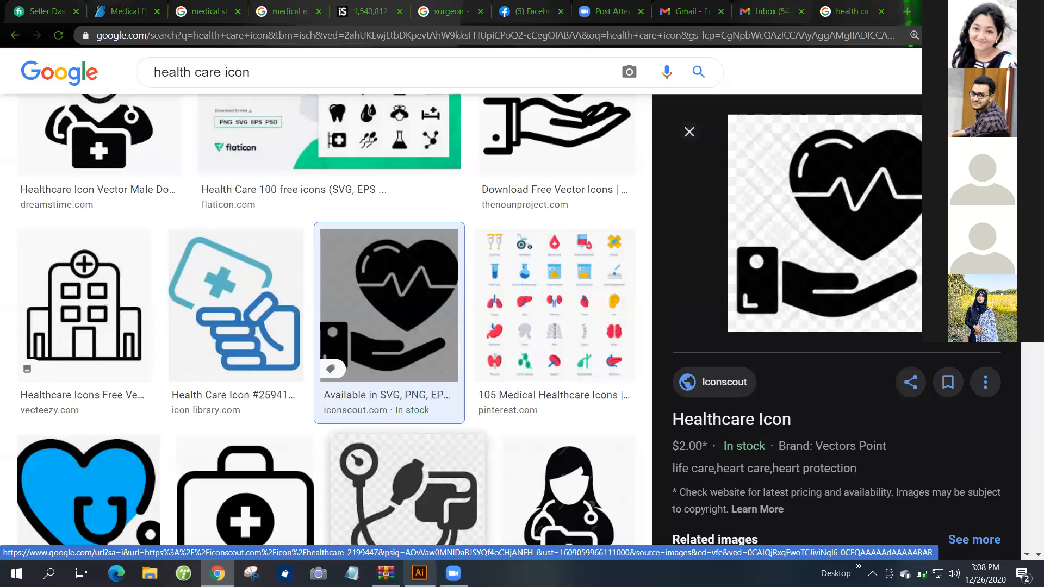
pyautogui.click(420, 574)
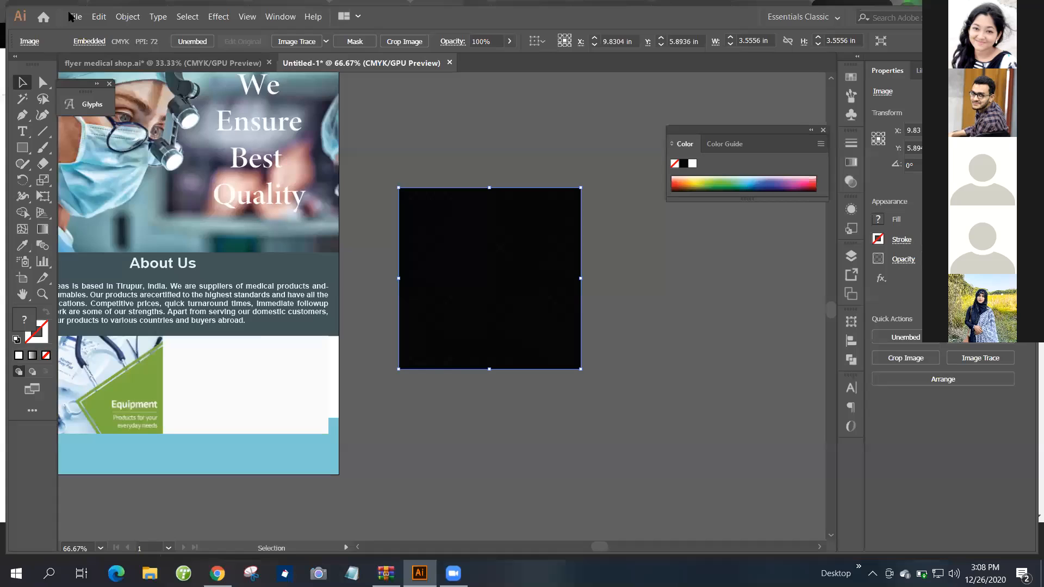
pyautogui.click(76, 16)
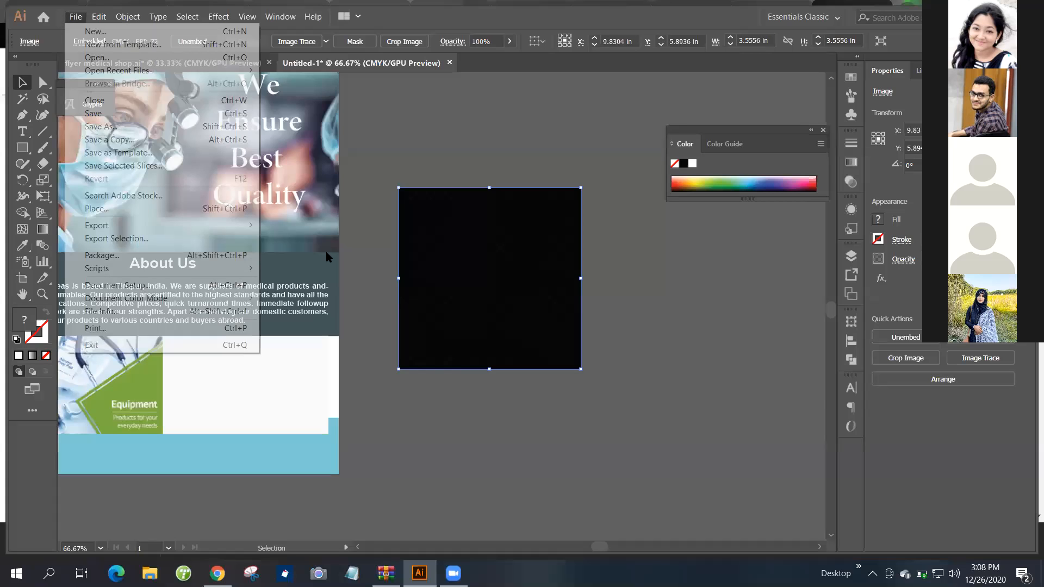
pyautogui.press('Return')
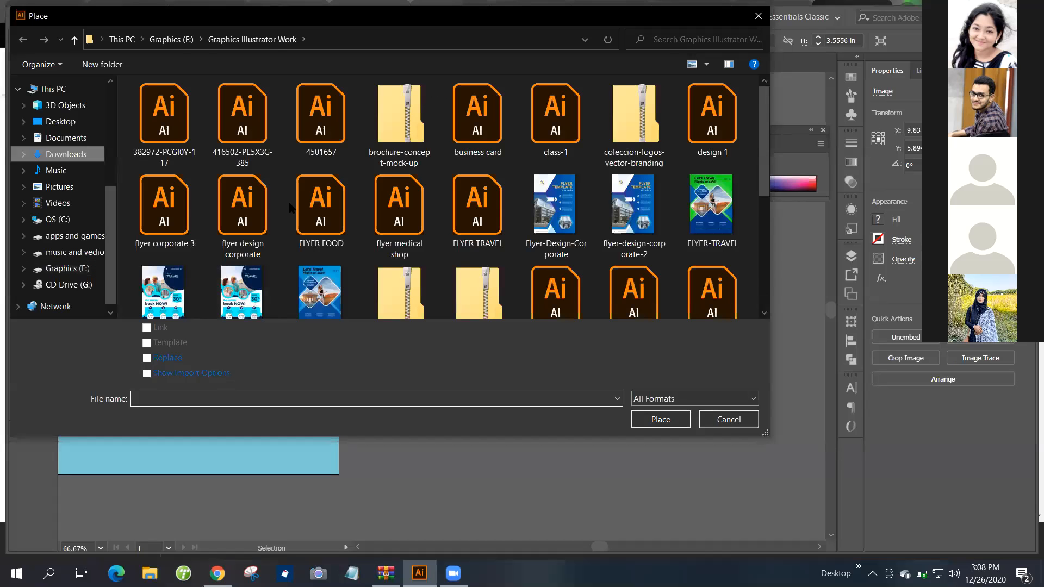
pyautogui.click(181, 157)
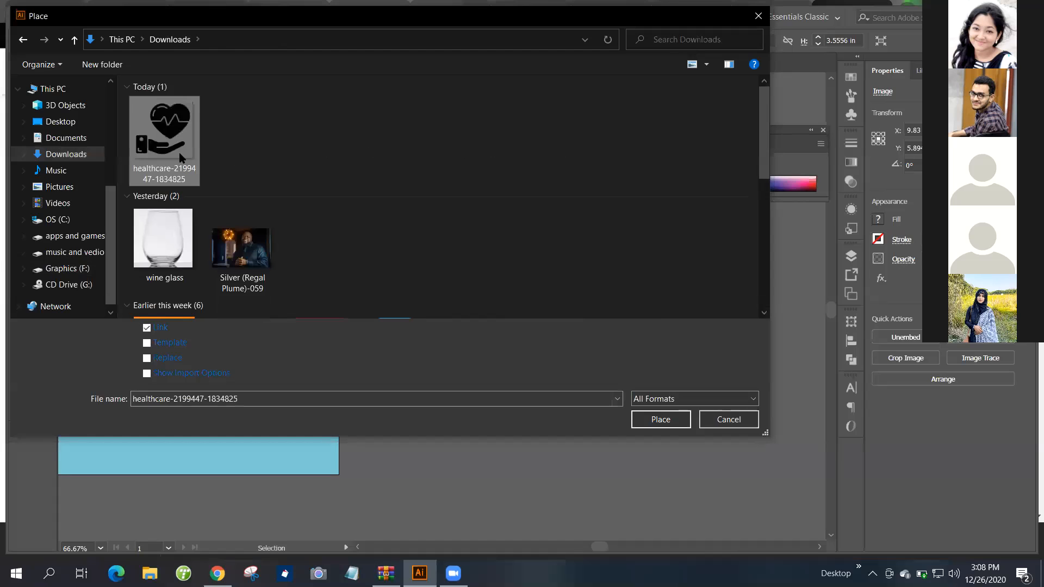
pyautogui.press('Return')
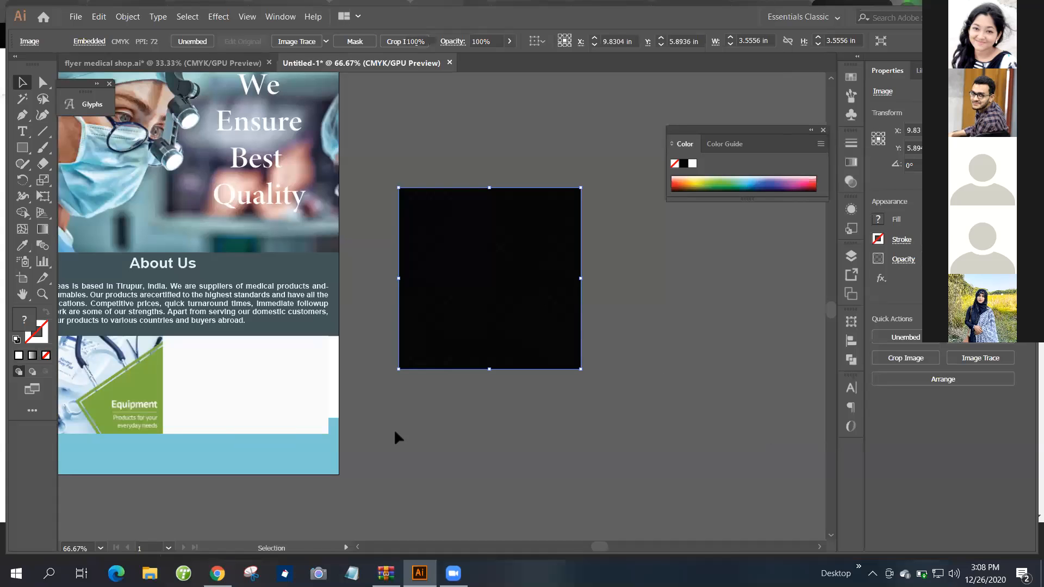
pyautogui.click(213, 369)
# - Move the placed healthcare icon below the black square, image trace it with the default preset, and expand the tracing
pyautogui.scroll(-2, 407, 387)
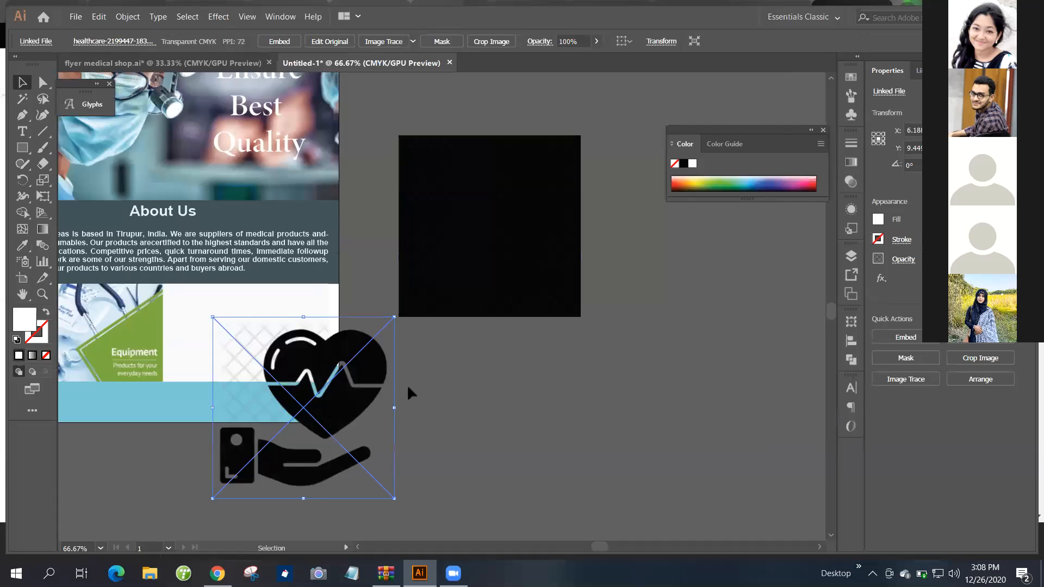
pyautogui.scroll(-1, 339, 368)
pyautogui.moveTo(340, 369); pyautogui.dragTo(320, 391)
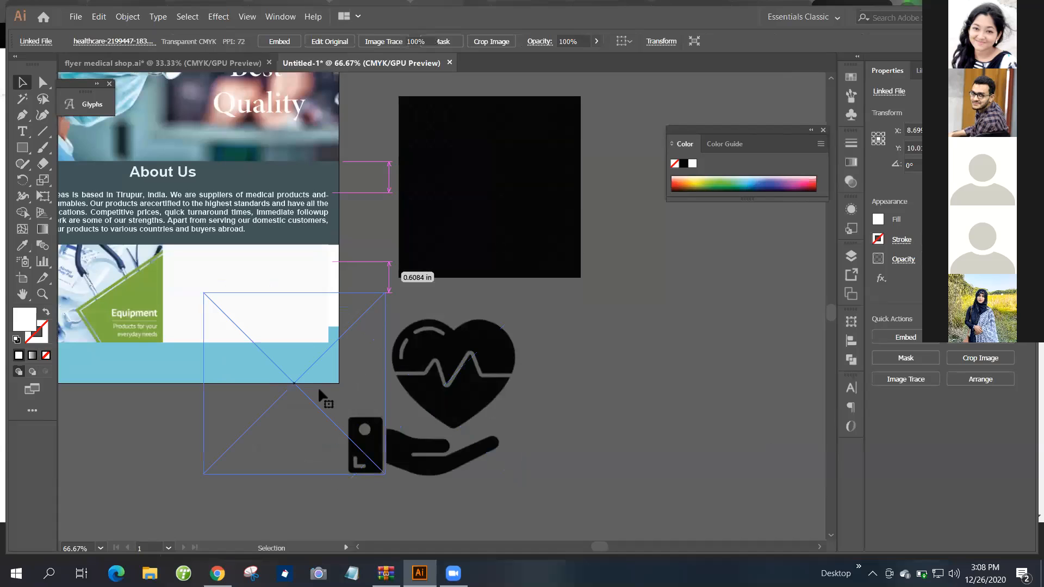
pyautogui.moveTo(309, 340); pyautogui.dragTo(429, 375)
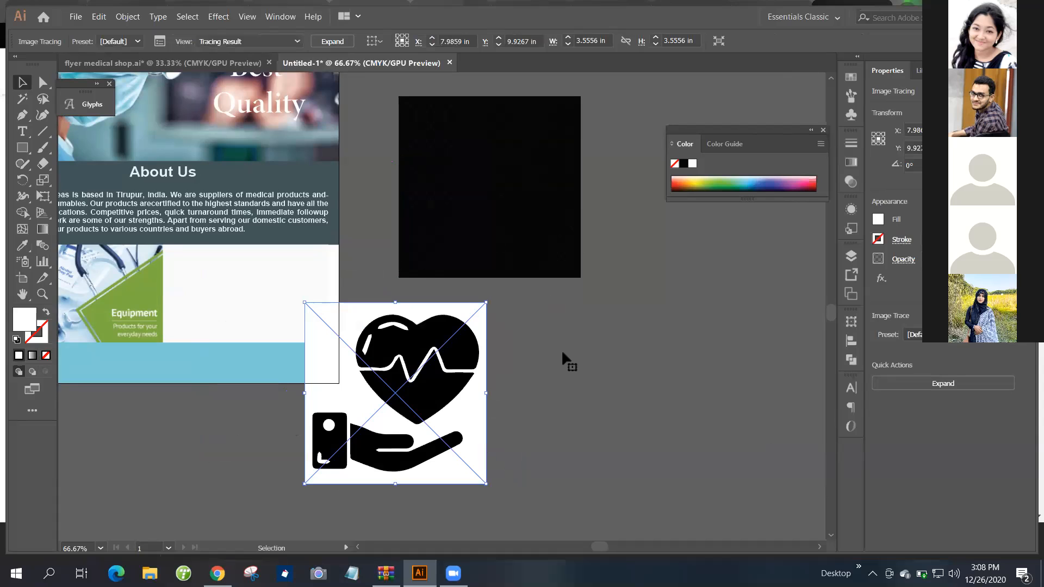
pyautogui.click(504, 282)
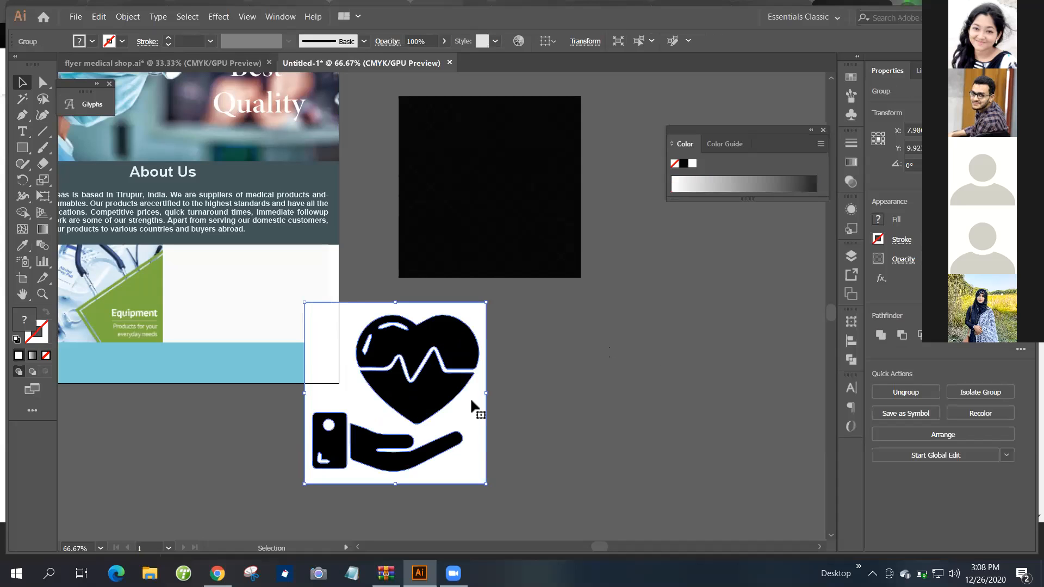
# - Ungroup the traced healthcare icon and delete its white background shape
pyautogui.click(541, 371)
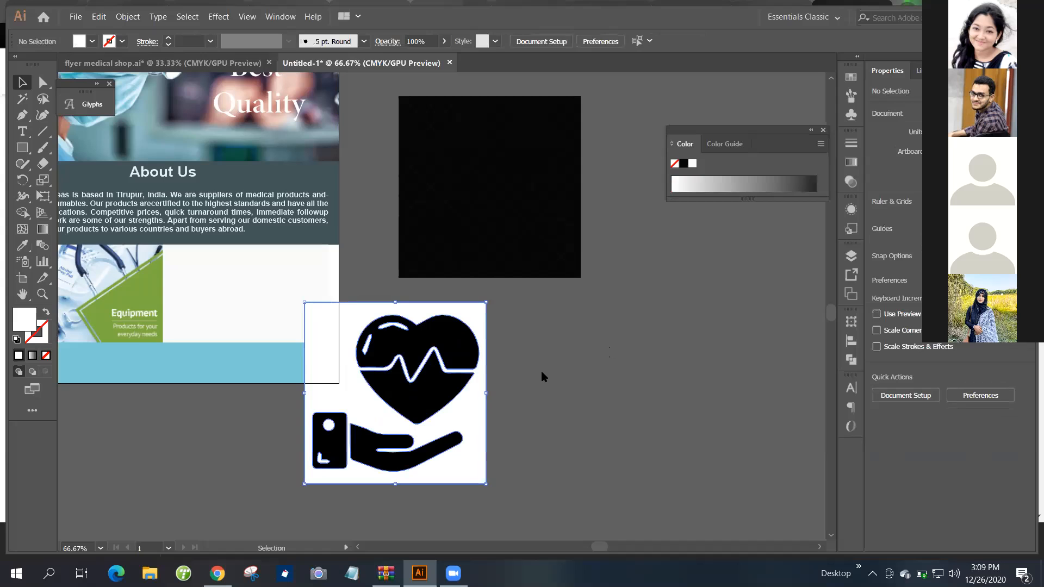
pyautogui.click(540, 295)
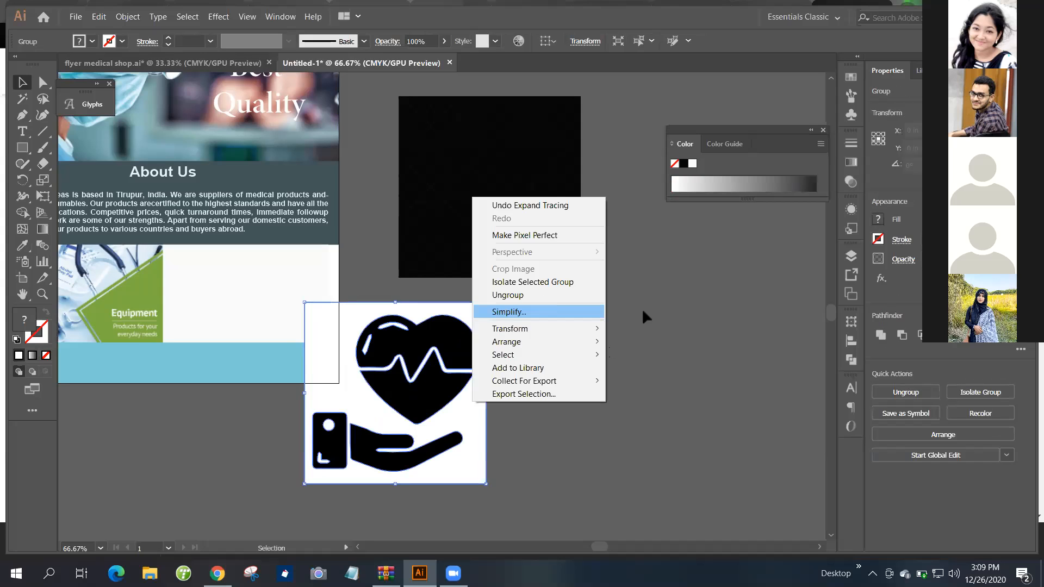
pyautogui.click(670, 358)
pyautogui.click(356, 306)
pyautogui.press('Delete')
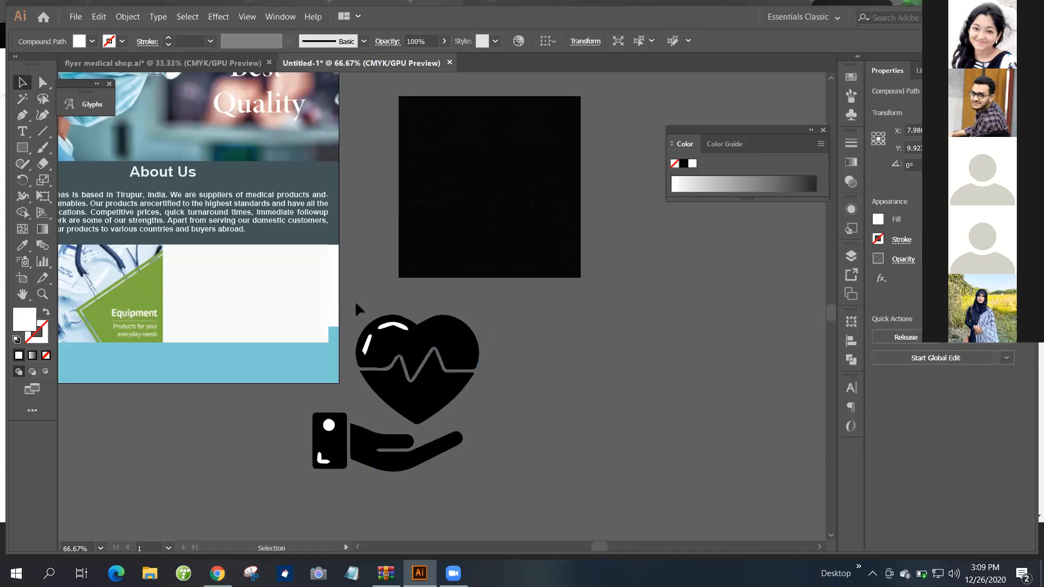
# - Try to move the heart and hand shapes onto the flyer's white area, and undo the move
pyautogui.click(442, 453)
pyautogui.moveTo(356, 301); pyautogui.dragTo(441, 454)
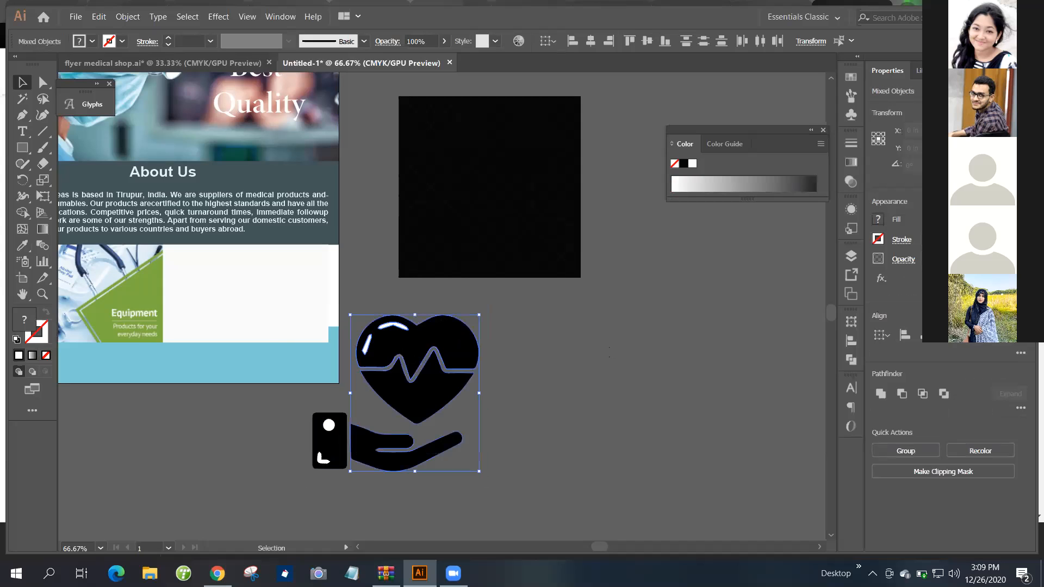
pyautogui.moveTo(415, 393); pyautogui.dragTo(234, 314)
pyautogui.hotkey('ctrl', 'z')
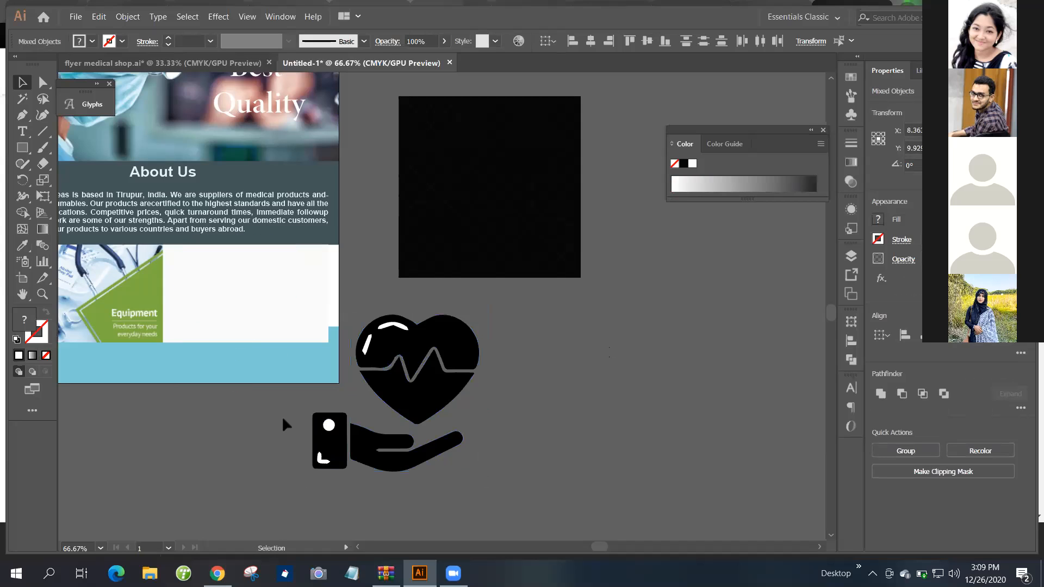
# - Try deleting the small white side highlight inside the heart, restore it, and select the upper highlight instead
pyautogui.moveTo(289, 417); pyautogui.dragTo(507, 478)
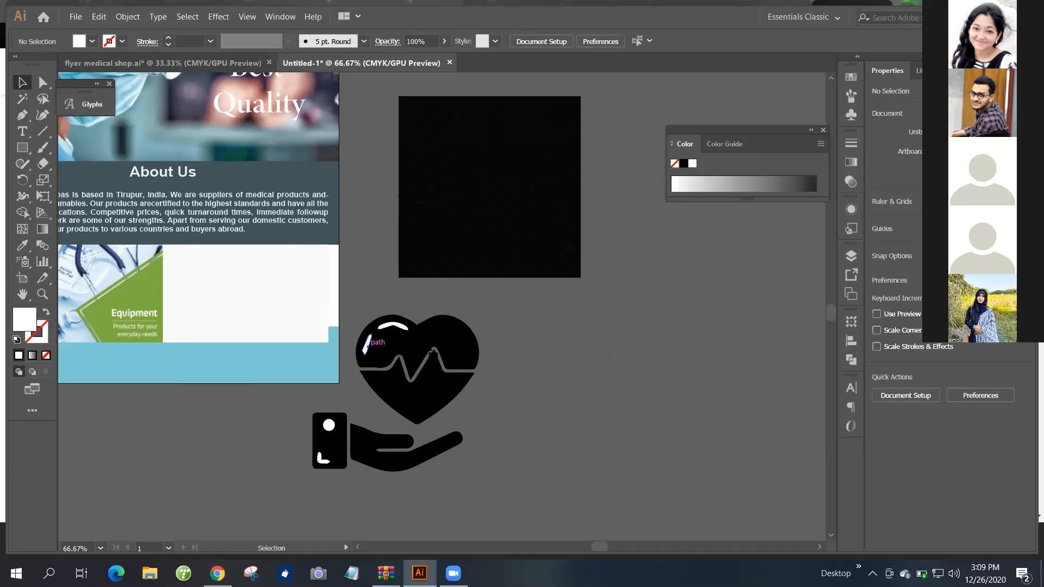
pyautogui.click(367, 344)
pyautogui.press('Delete')
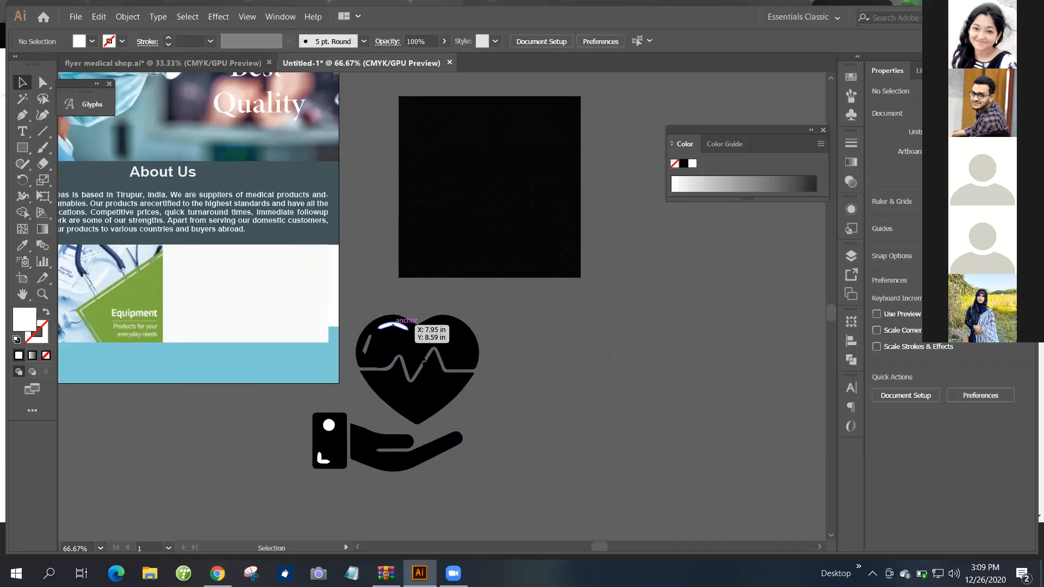
pyautogui.press('a')
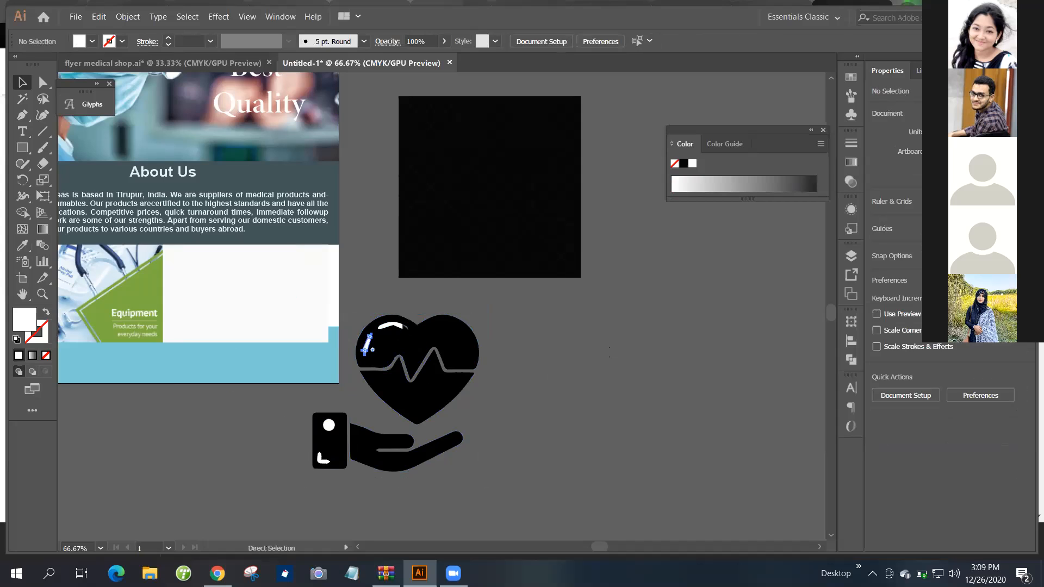
pyautogui.click(394, 326)
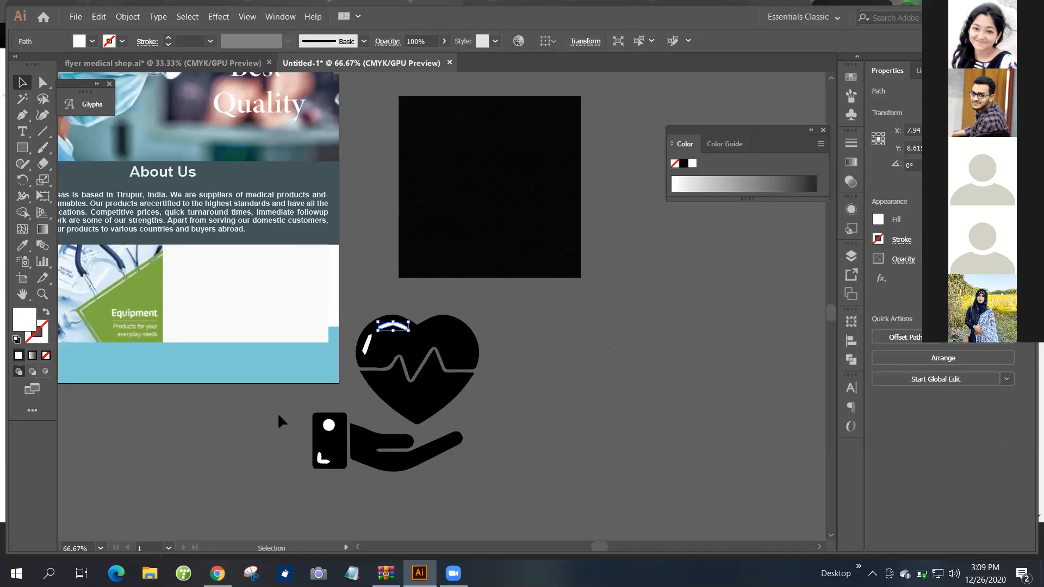
# - Select the complete heart-and-hand icon and scale it down proportionally to about 1.26 in wide by 1.19 in high
pyautogui.click(531, 472)
pyautogui.click(459, 389)
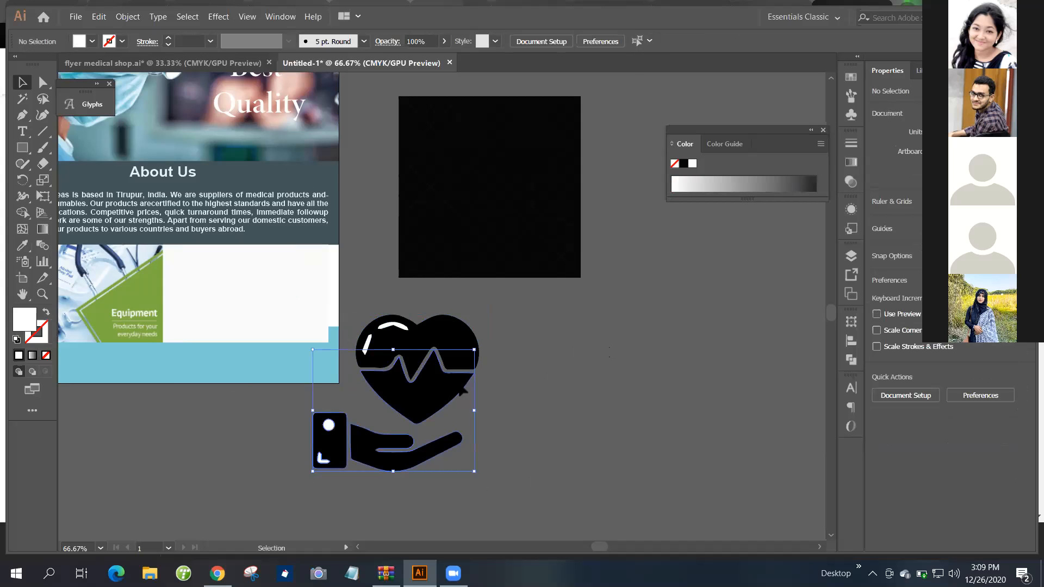
pyautogui.moveTo(359, 294); pyautogui.dragTo(483, 379)
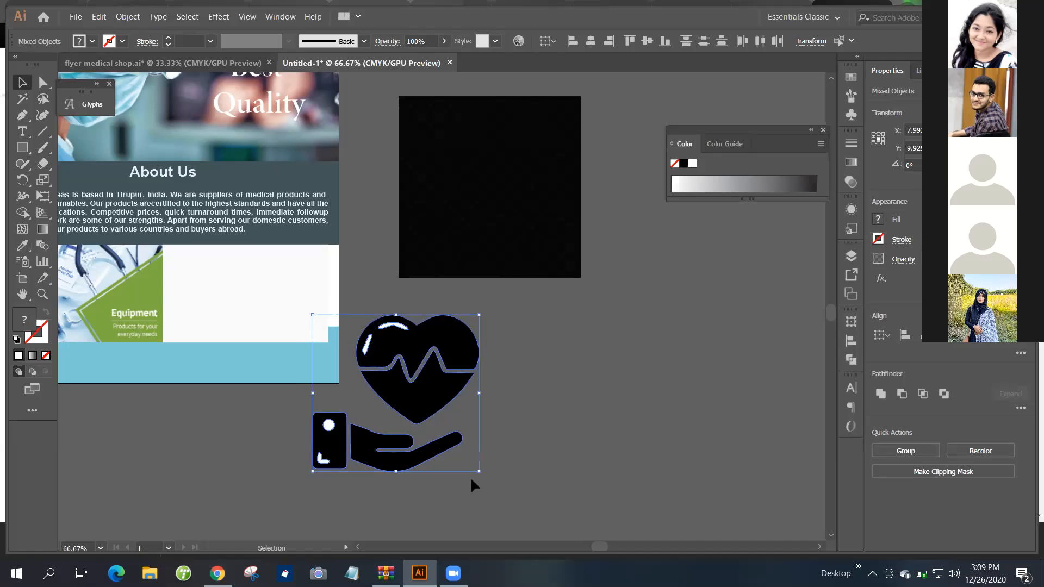
pyautogui.moveTo(479, 471); pyautogui.dragTo(418, 438)
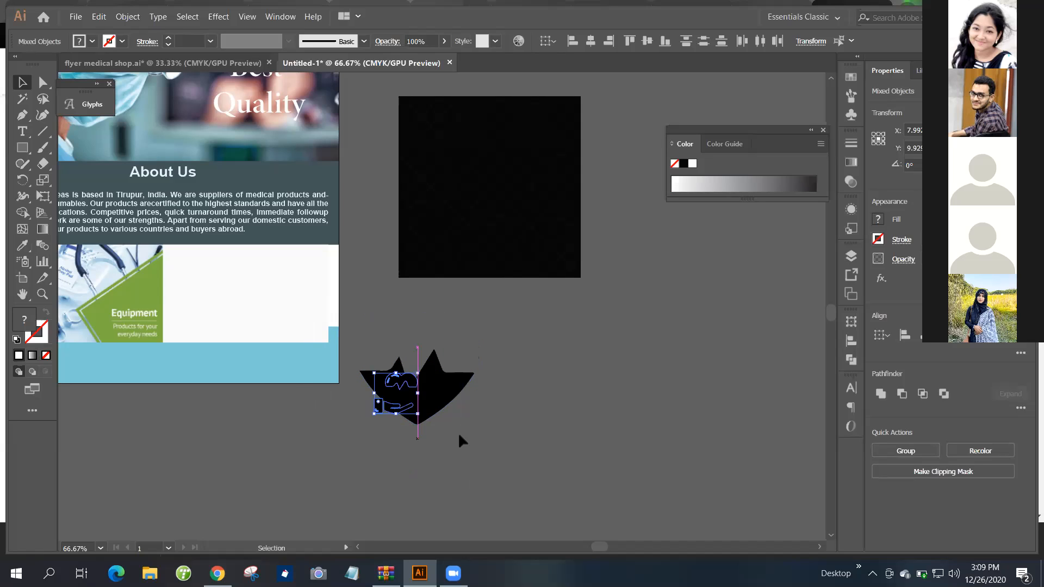
pyautogui.hotkey('ctrl', 'z')
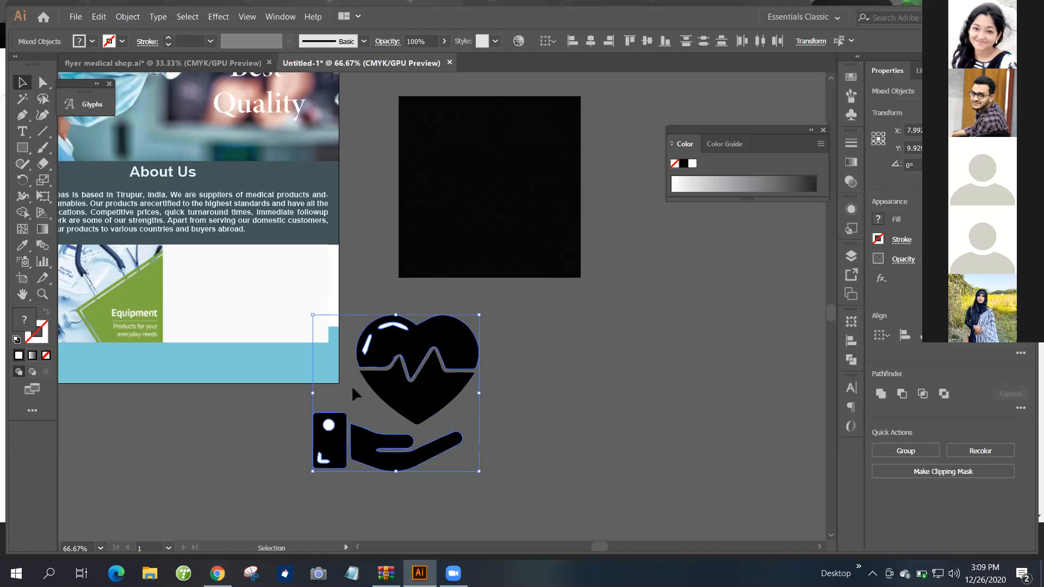
pyautogui.keyDown('shift'); pyautogui.click(409, 407); pyautogui.keyUp('shift')
pyautogui.moveTo(479, 471); pyautogui.dragTo(428, 424)
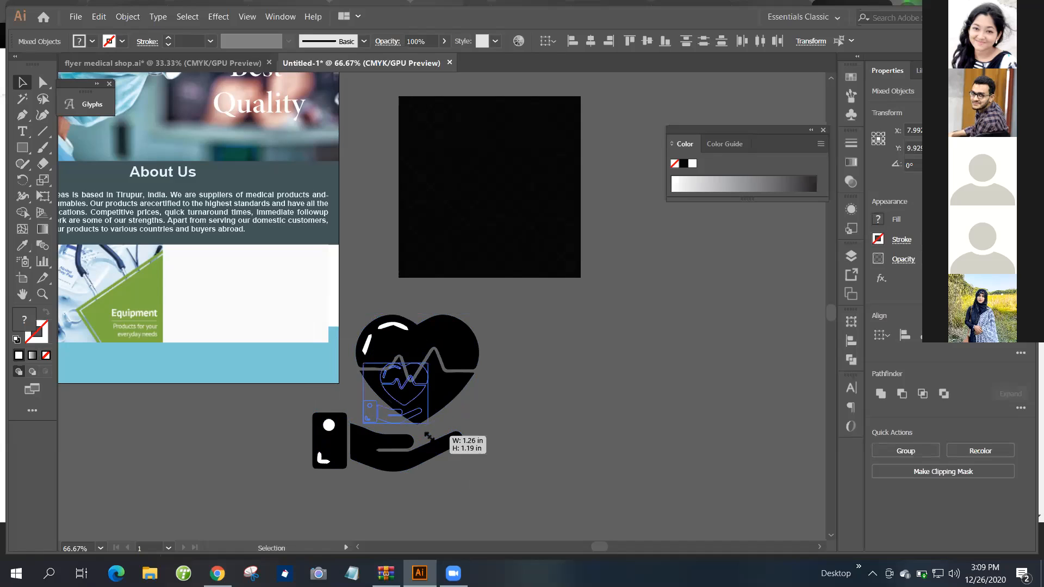
# - Move the icon onto the white area beside the Equipment image, shrink it further, and place it near that area's upper-left corner
pyautogui.moveTo(394, 387); pyautogui.dragTo(265, 263)
pyautogui.hscroll(-2, 265, 264)
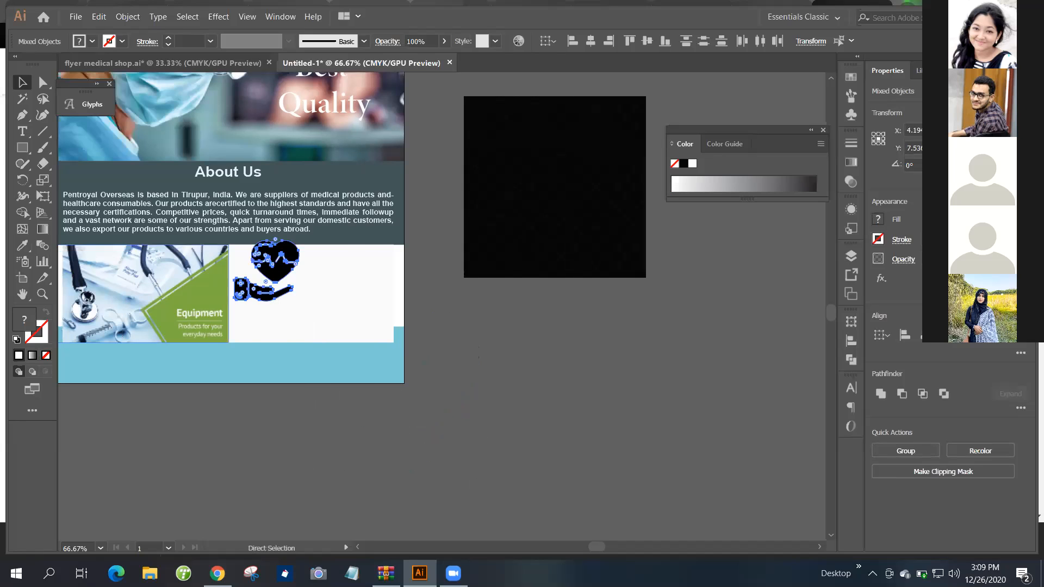
pyautogui.hscroll(-2, 517, 395)
pyautogui.scroll(4, 516, 394)
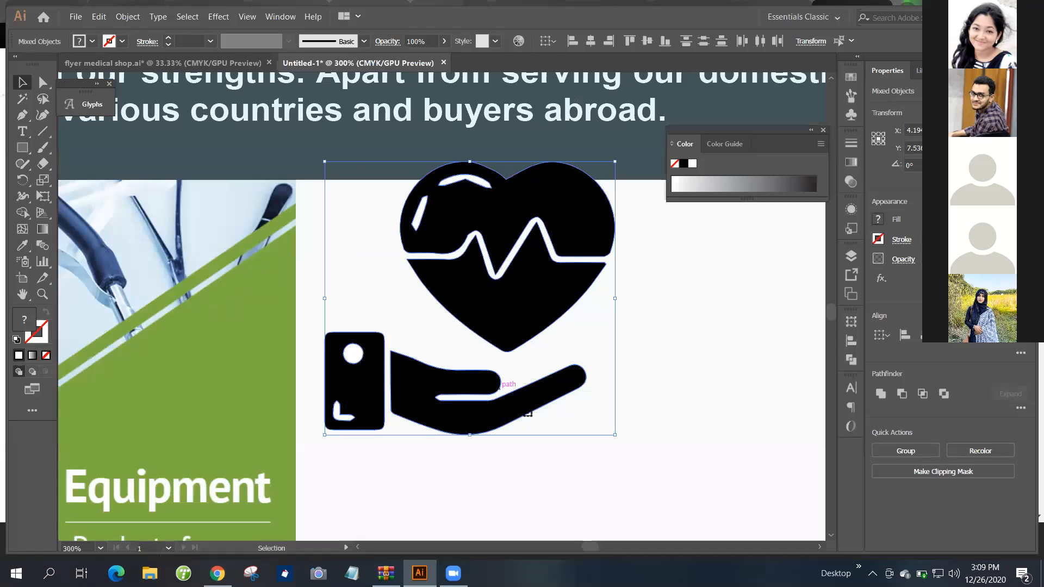
pyautogui.moveTo(615, 435); pyautogui.dragTo(547, 397)
pyautogui.moveTo(479, 287); pyautogui.dragTo(416, 272)
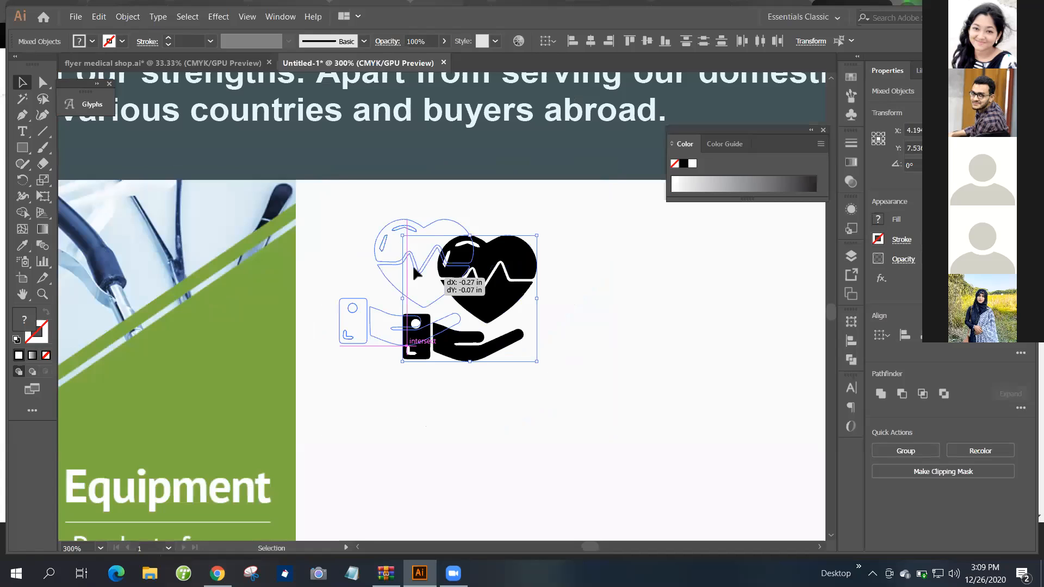
pyautogui.moveTo(453, 395); pyautogui.dragTo(477, 429)
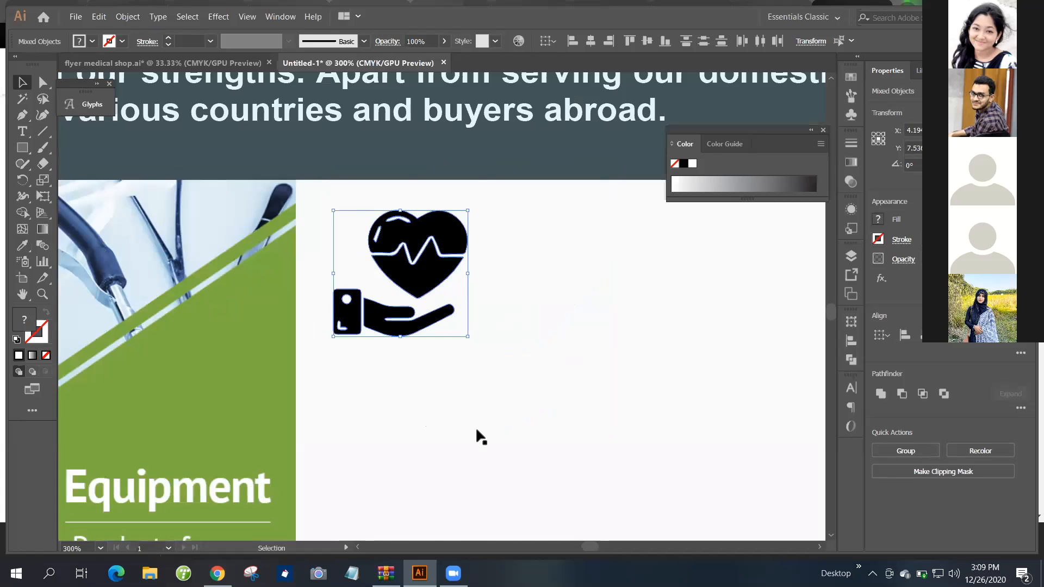
# - Scale the icon down slightly more and reposition it closer to the upper-left corner of the white area
pyautogui.hotkey('ctrl', '-')
pyautogui.hotkey('ctrl', '-')
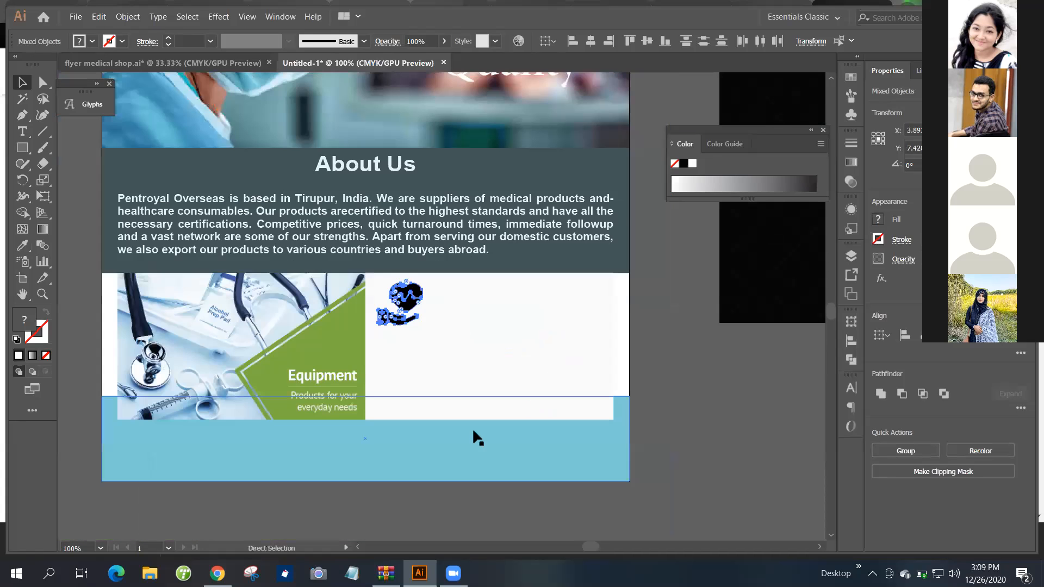
pyautogui.hscroll(2, 549, 368)
pyautogui.scroll(-1, 549, 368)
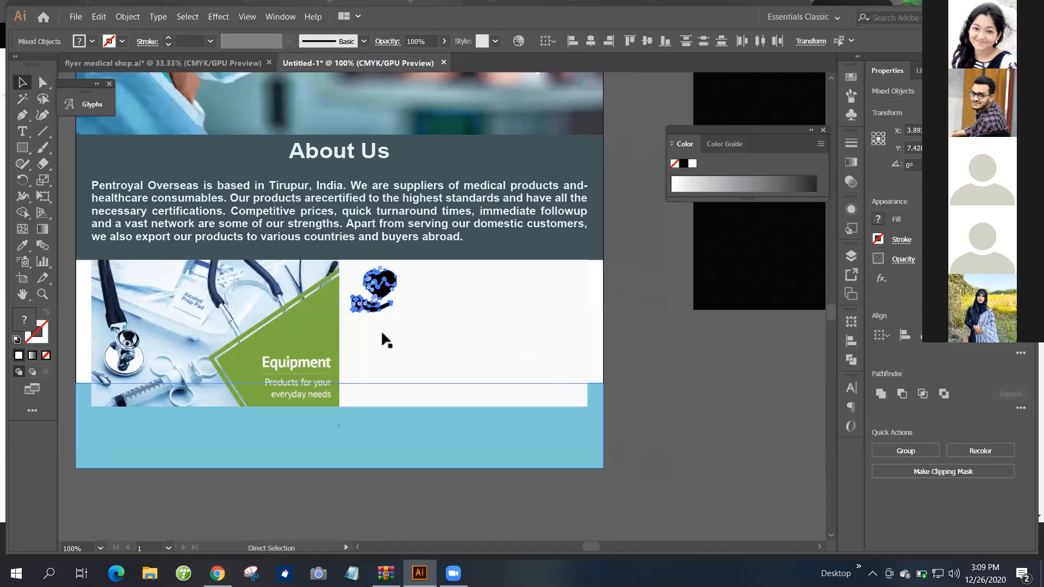
pyautogui.scroll(-2, 381, 330)
pyautogui.hscroll(1, 381, 329)
pyautogui.hotkey('ctrl', '+')
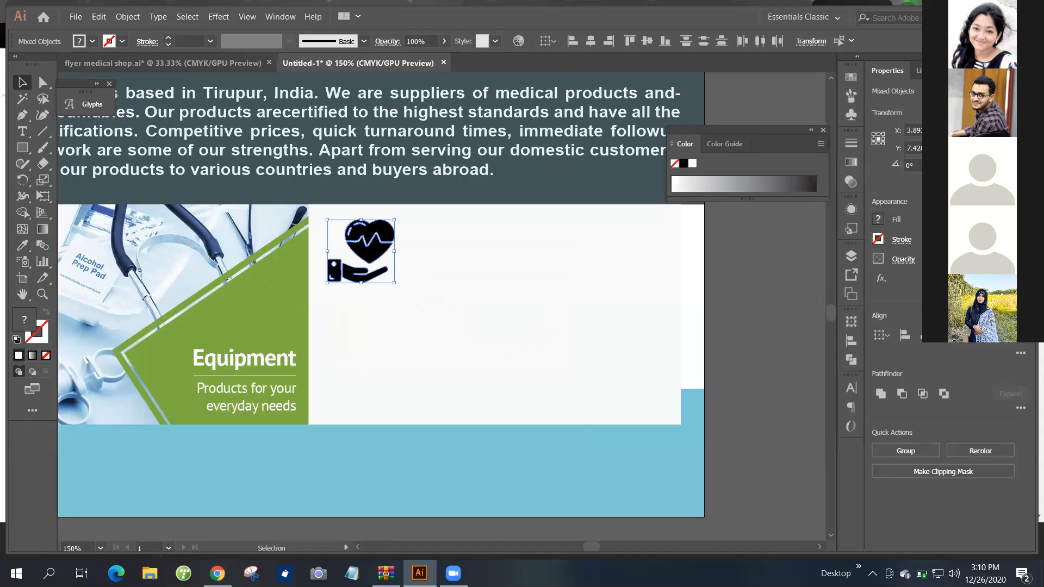
pyautogui.moveTo(382, 241); pyautogui.dragTo(385, 236)
pyautogui.moveTo(397, 278); pyautogui.dragTo(386, 245)
pyautogui.scroll(2, 354, 238)
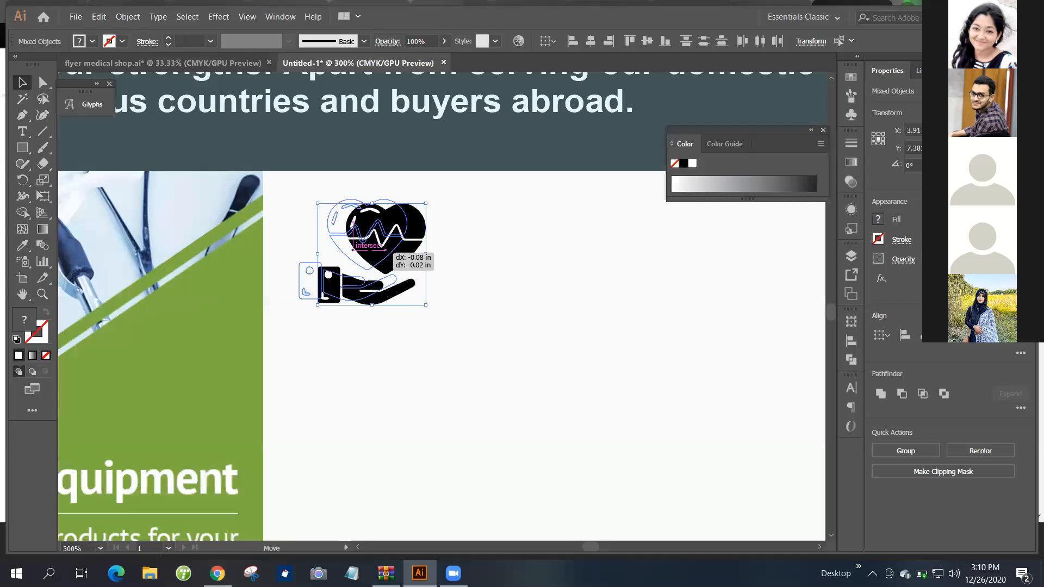
pyautogui.moveTo(390, 306); pyautogui.dragTo(391, 307)
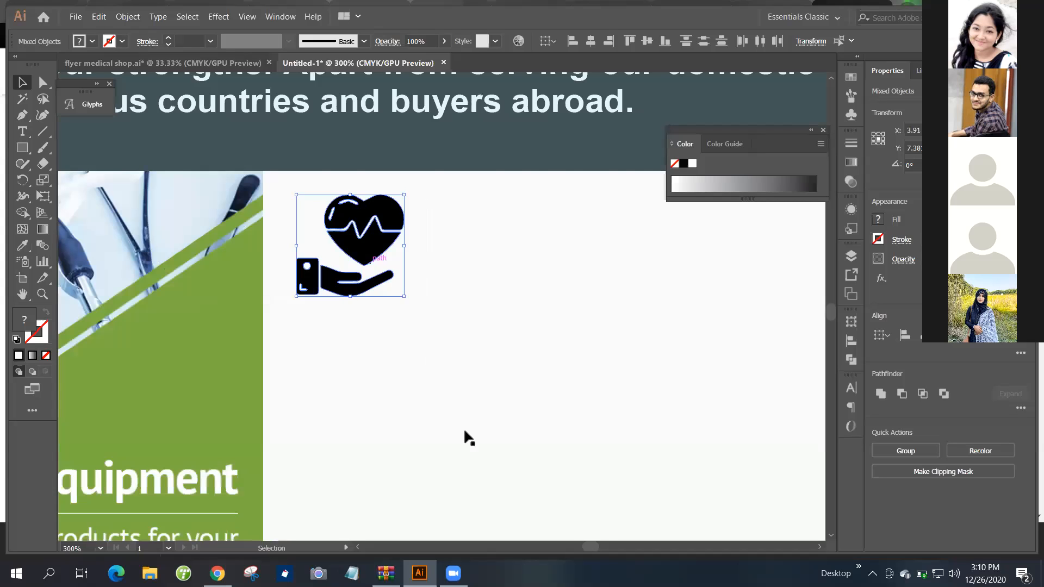
pyautogui.scroll(-2, 463, 428)
pyautogui.moveTo(463, 434); pyautogui.dragTo(423, 421)
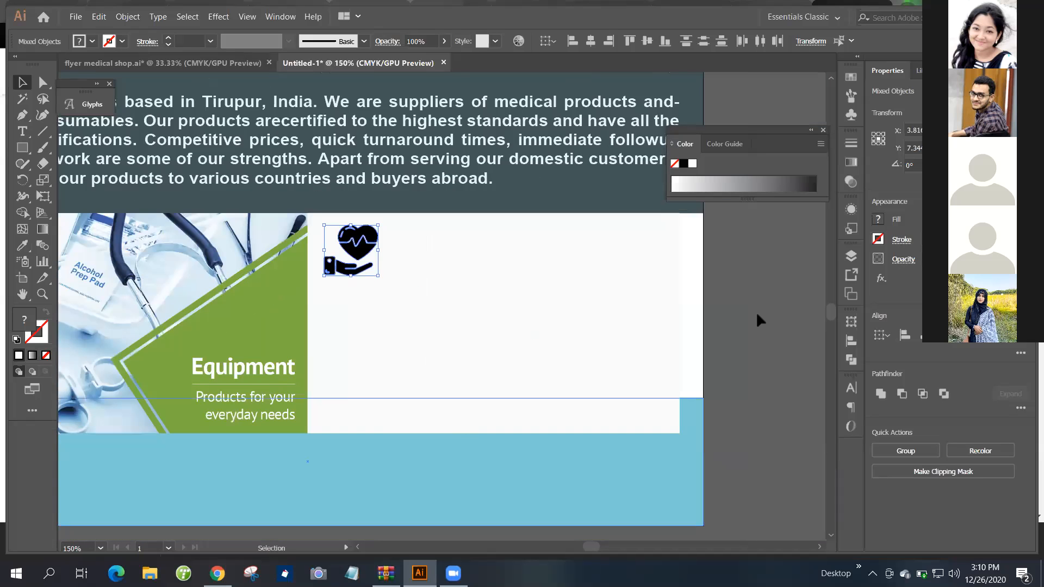
pyautogui.click(757, 314)
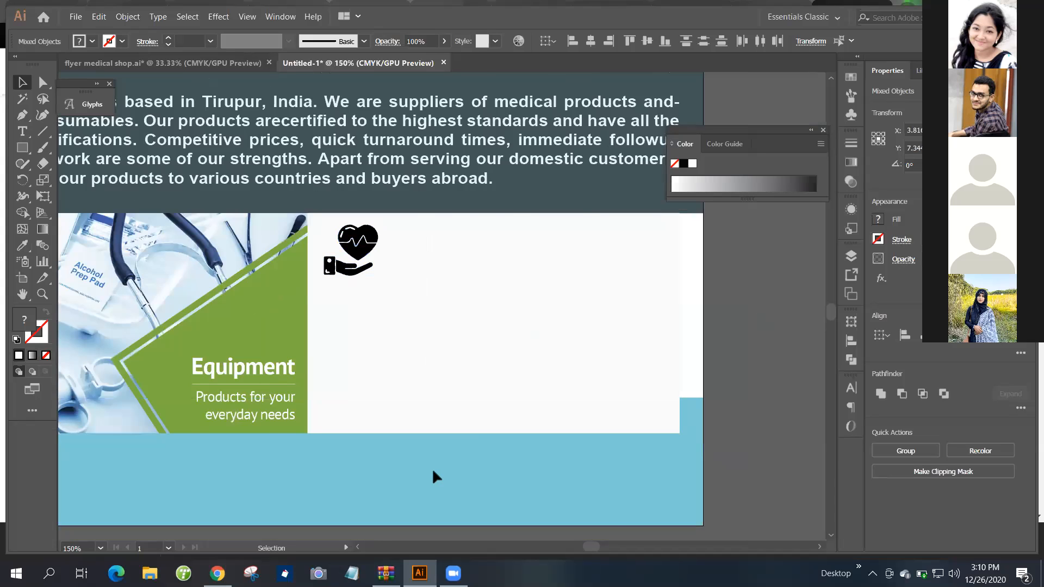
# - Recolor the icon's heart, hand and cuff shapes with the blue sampled from the PENTROYAL logo star using the Eyedropper
pyautogui.scroll(-1, 366, 369)
pyautogui.scroll(2, 370, 336)
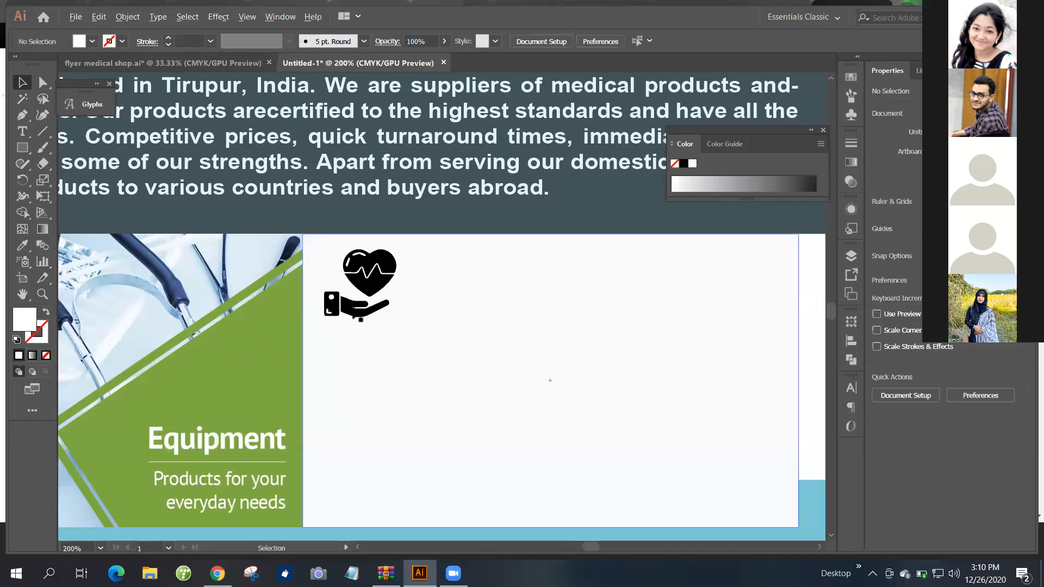
pyautogui.scroll(2, 354, 278)
pyautogui.click(337, 303)
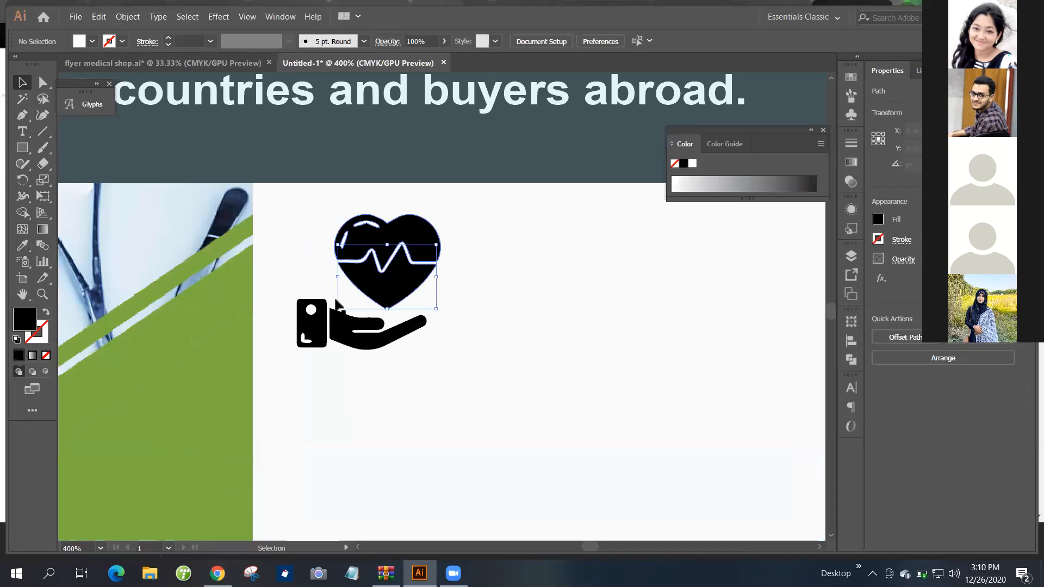
pyautogui.click(20, 246)
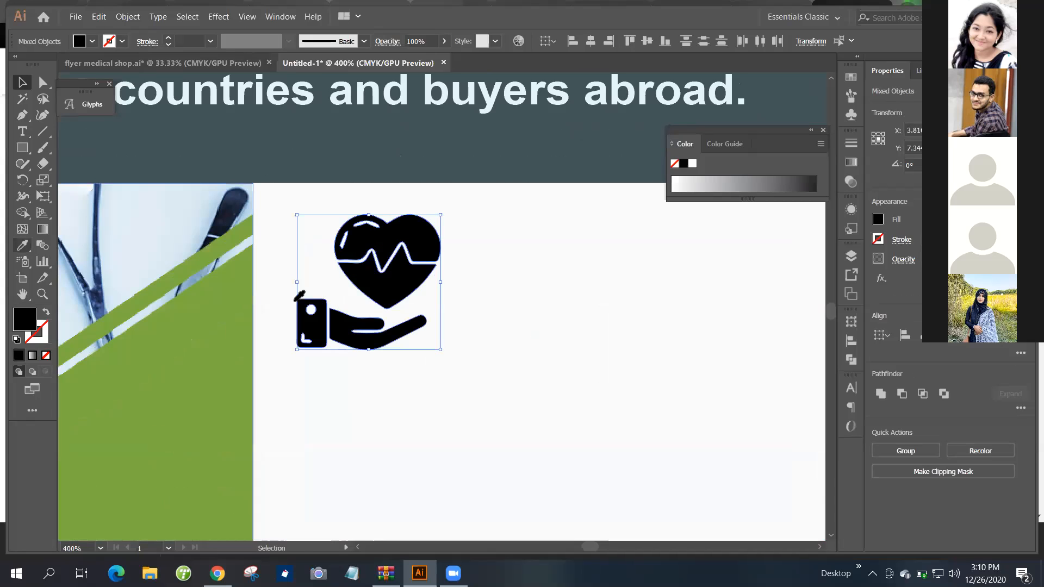
pyautogui.scroll(-3, 294, 304)
pyautogui.scroll(-2, 348, 424)
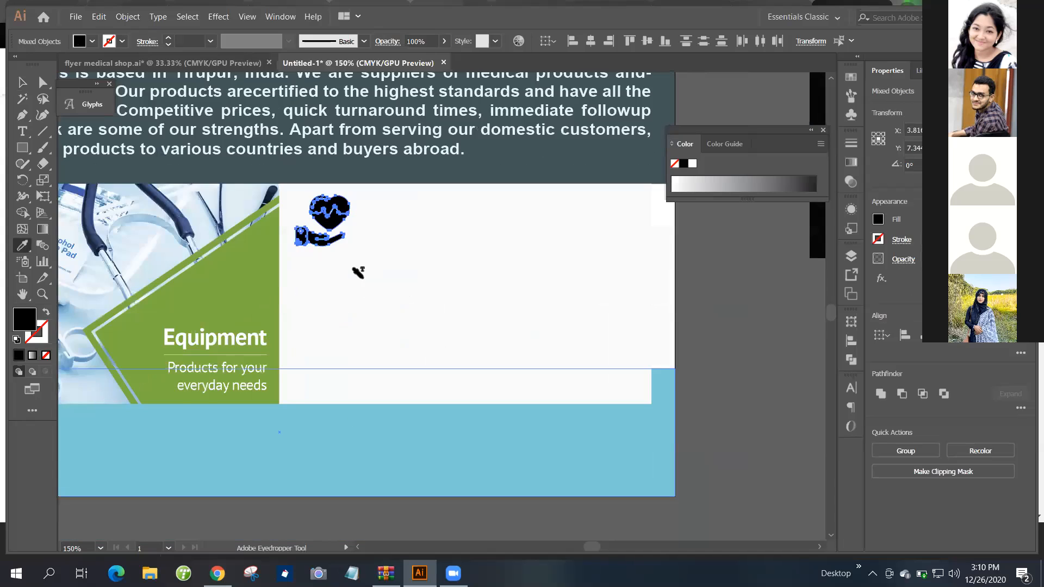
pyautogui.scroll(-2, 359, 272)
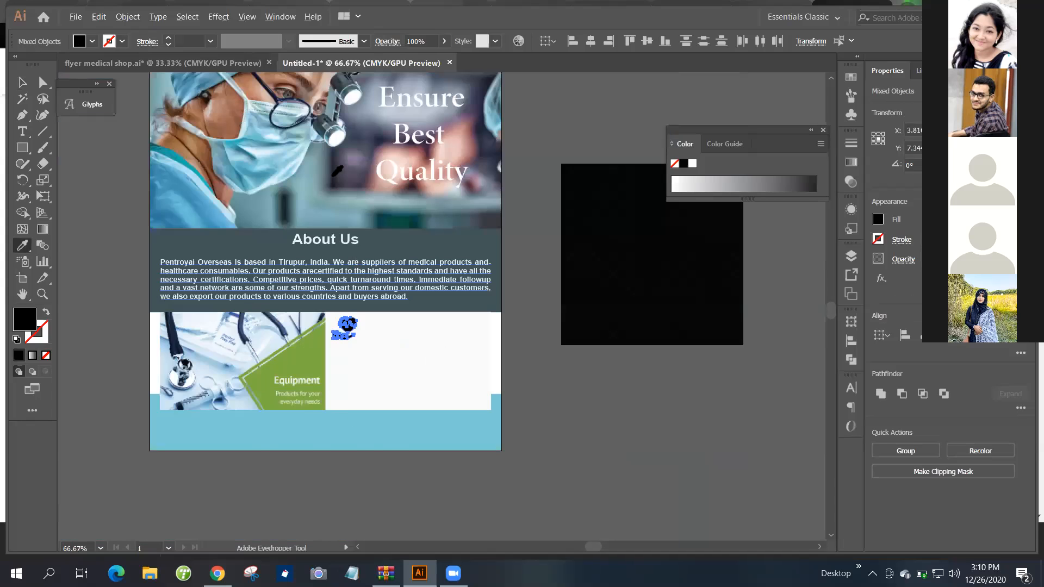
pyautogui.scroll(-1, 337, 171)
pyautogui.scroll(5, 267, 206)
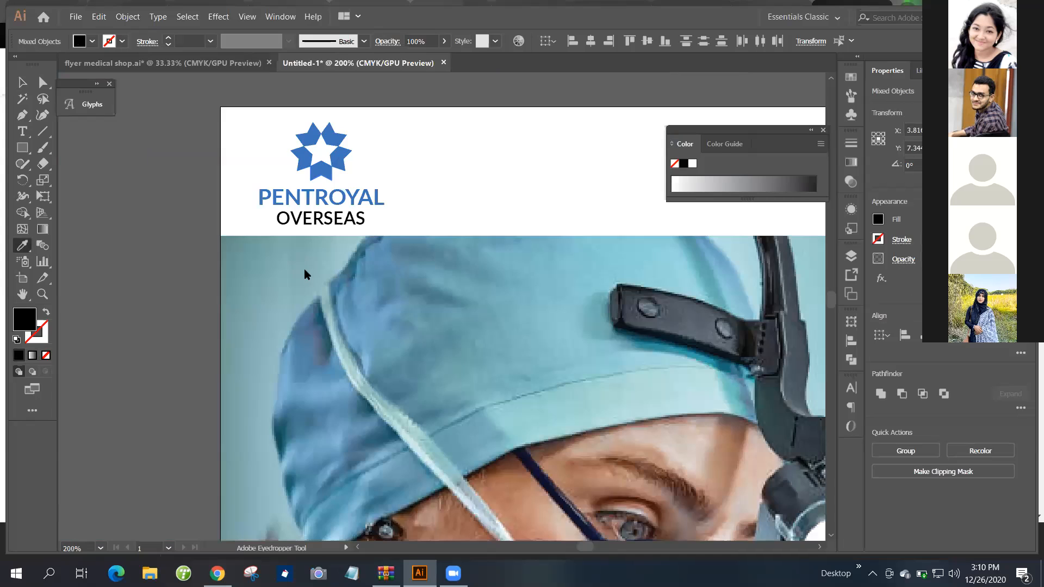
pyautogui.click(321, 172)
pyautogui.scroll(-3, 304, 268)
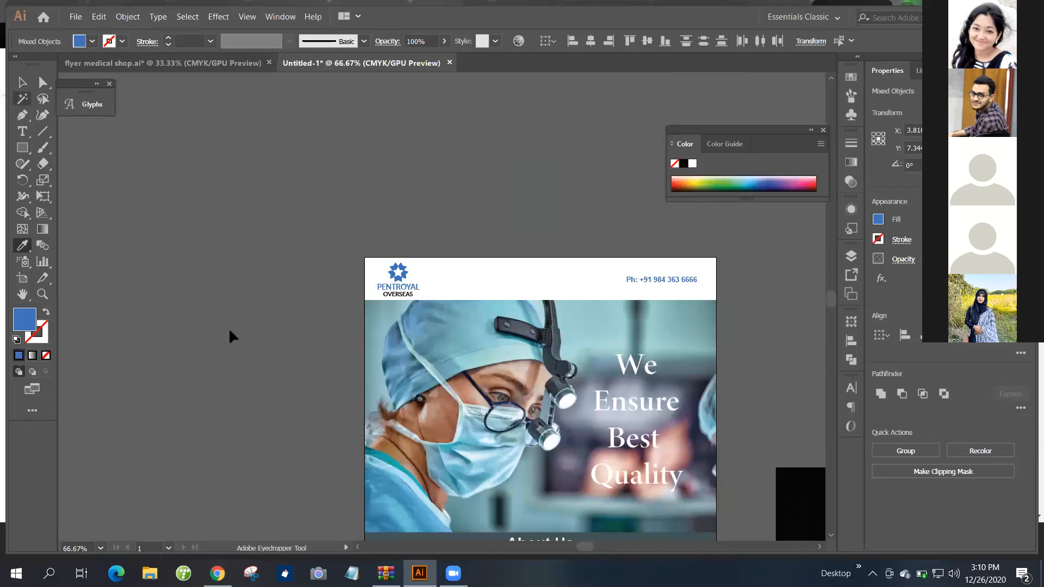
pyautogui.press('v')
pyautogui.click(230, 331)
# - Select the blue heart, hand and cuff shapes, scale them down proportionally, and move them closer to the Equipment image
pyautogui.scroll(-7, 571, 505)
pyautogui.hscroll(3, 571, 506)
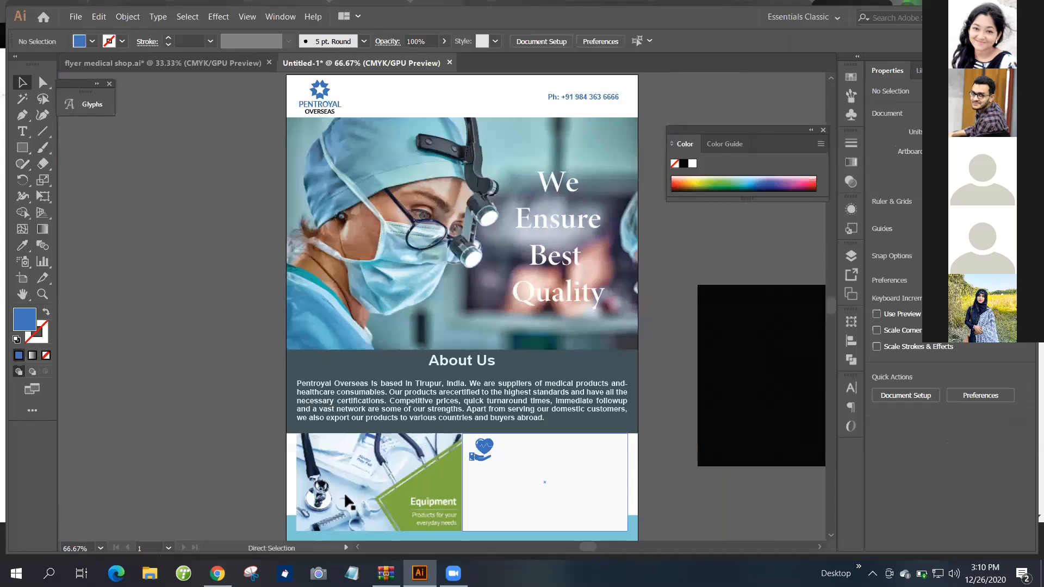
pyautogui.hscroll(3, 344, 492)
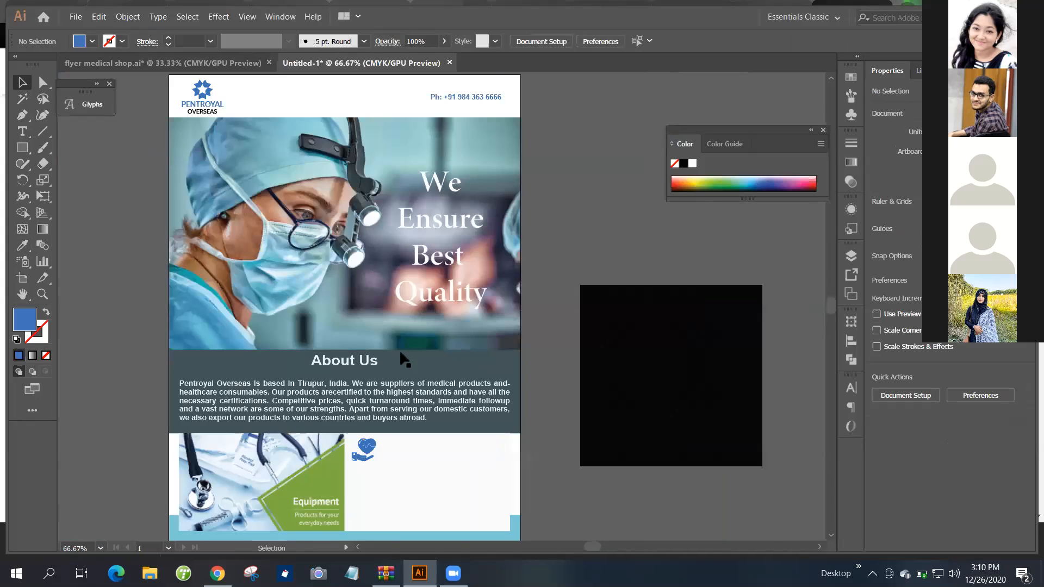
pyautogui.scroll(5, 359, 468)
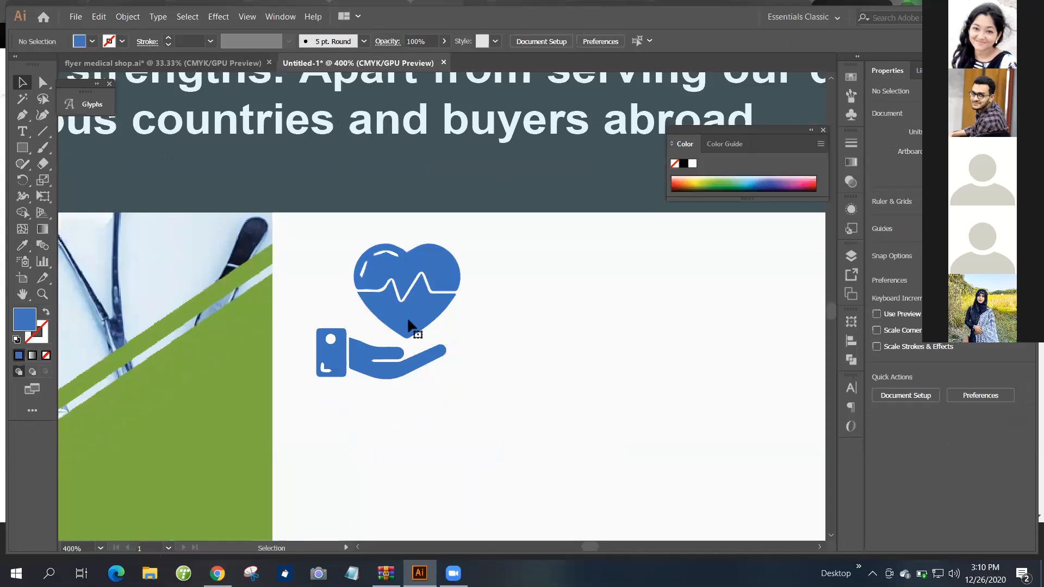
pyautogui.click(411, 322)
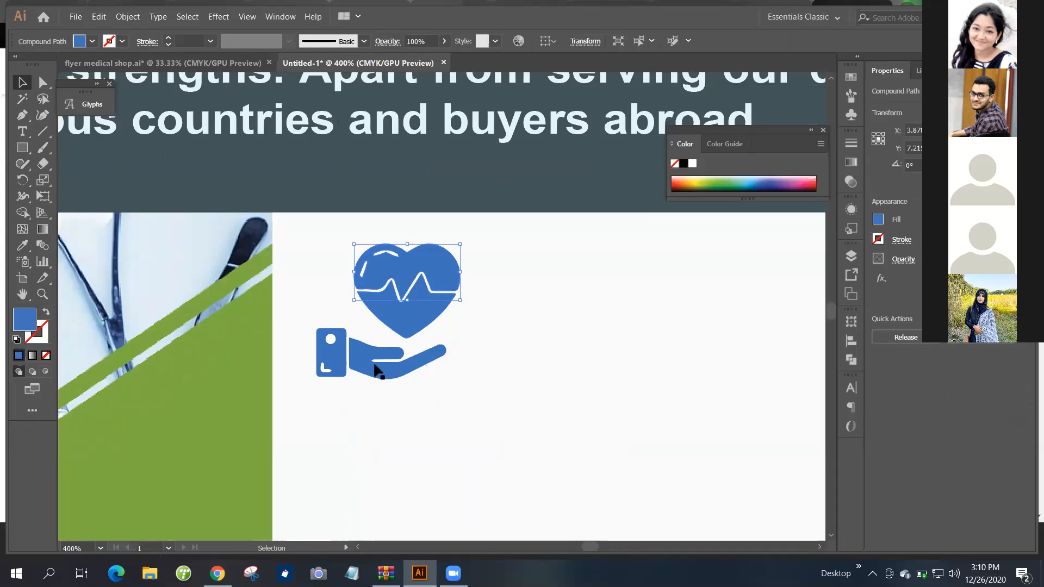
pyautogui.keyDown('shift'); pyautogui.click(351, 355); pyautogui.keyUp('shift')
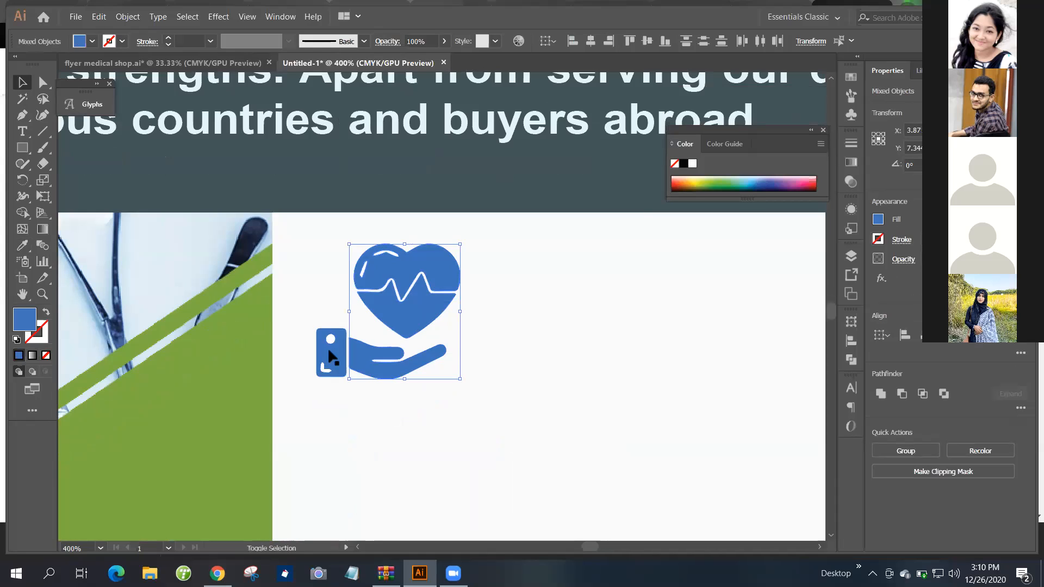
pyautogui.keyDown('shift'); pyautogui.click(342, 369); pyautogui.keyUp('shift')
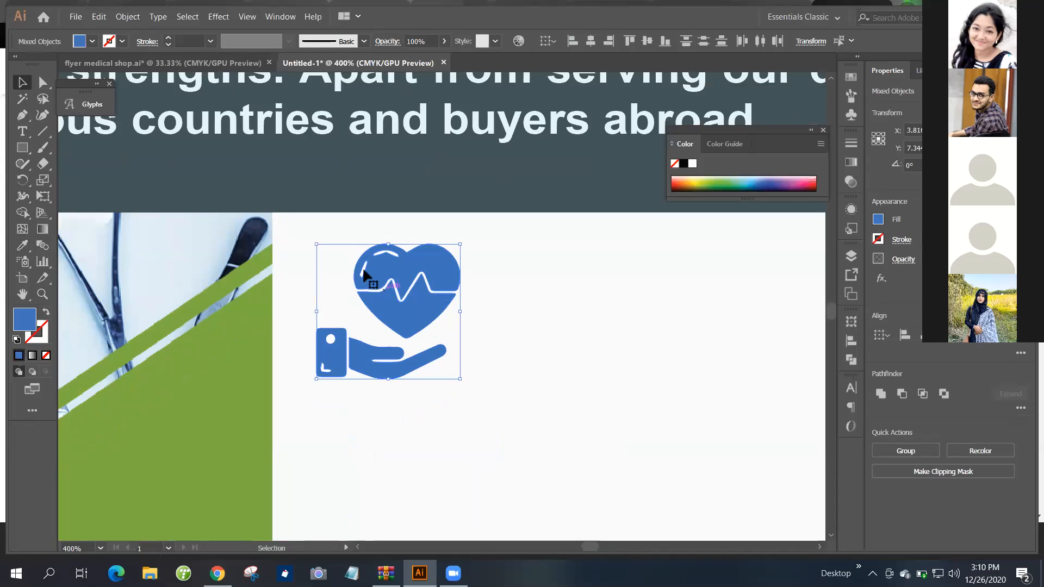
pyautogui.moveTo(460, 379)
pyautogui.mouseDown()
pyautogui.moveTo(443, 364)
pyautogui.moveTo(446, 373)
pyautogui.mouseUp()
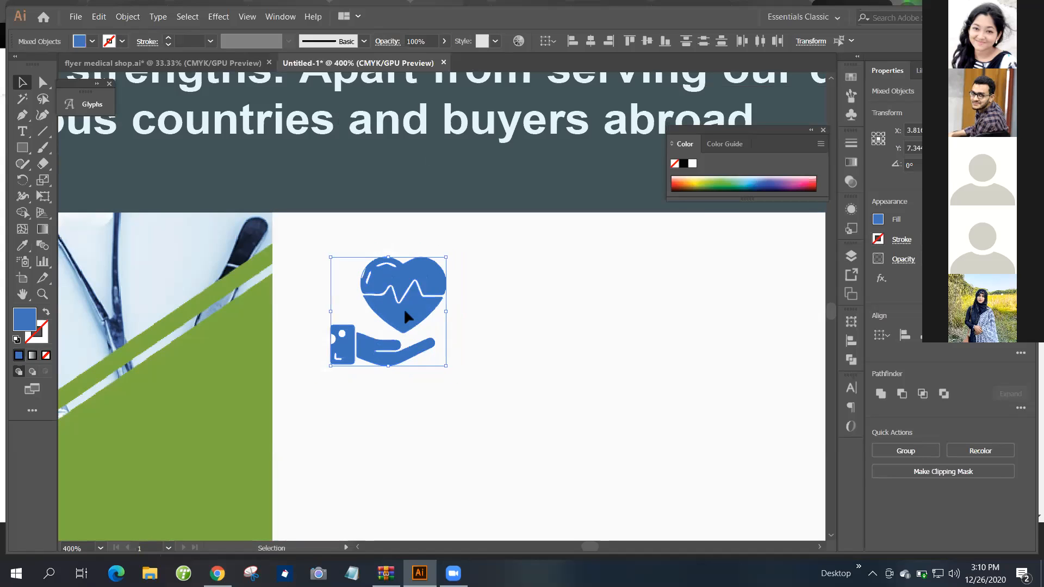
pyautogui.moveTo(380, 303); pyautogui.dragTo(378, 315)
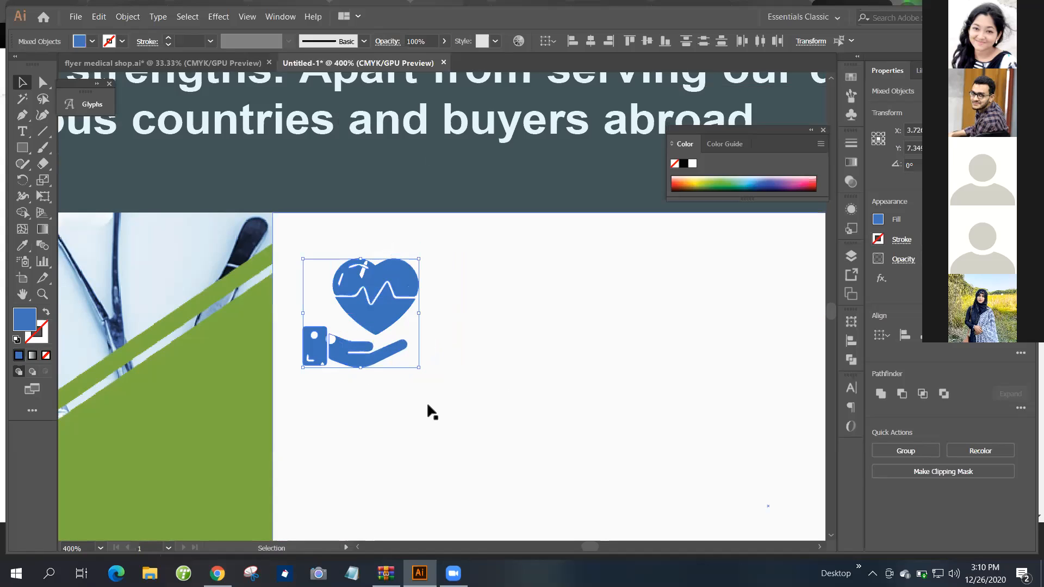
pyautogui.hotkey('ctrl', '-')
pyautogui.hotkey('ctrl', '-')
pyautogui.hotkey('ctrl', '-')
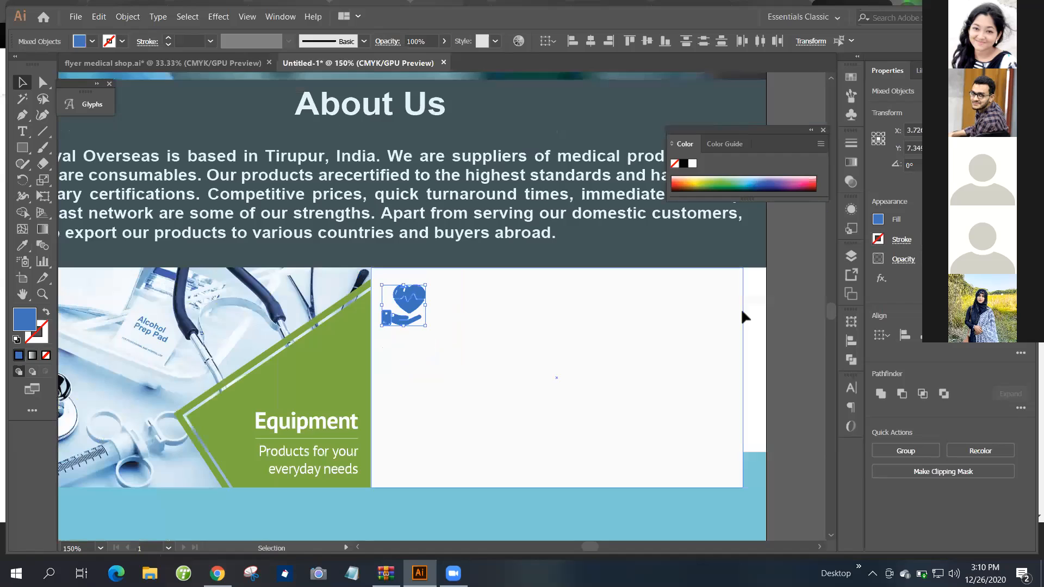
pyautogui.scroll(-3, 743, 311)
pyautogui.hscroll(3, 742, 311)
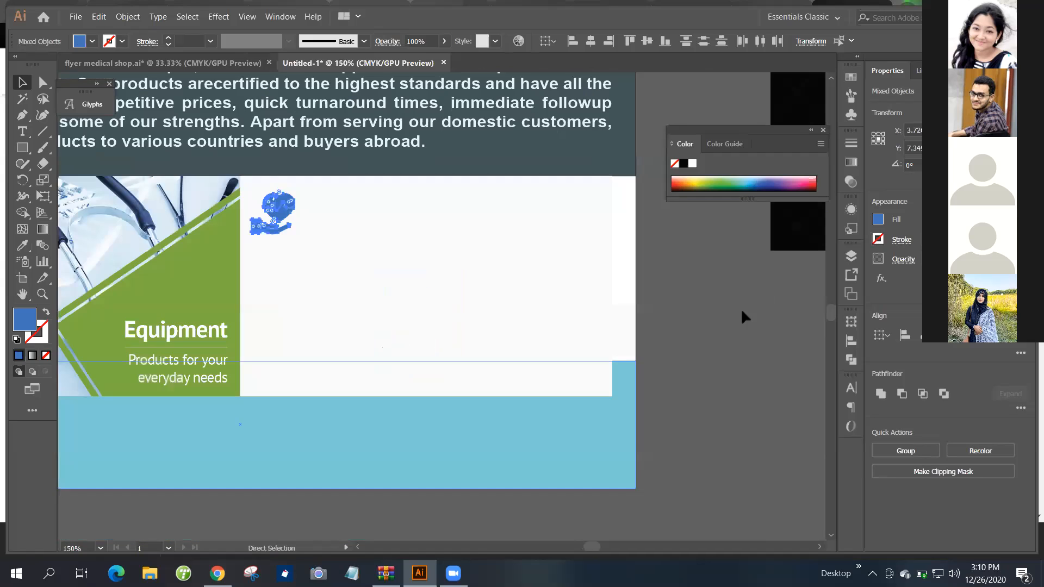
pyautogui.click(308, 266)
# - Delete the stray white slash on the heart and the white circle between the icon's cuff and hand
pyautogui.scroll(-1, 308, 267)
pyautogui.scroll(6, 333, 304)
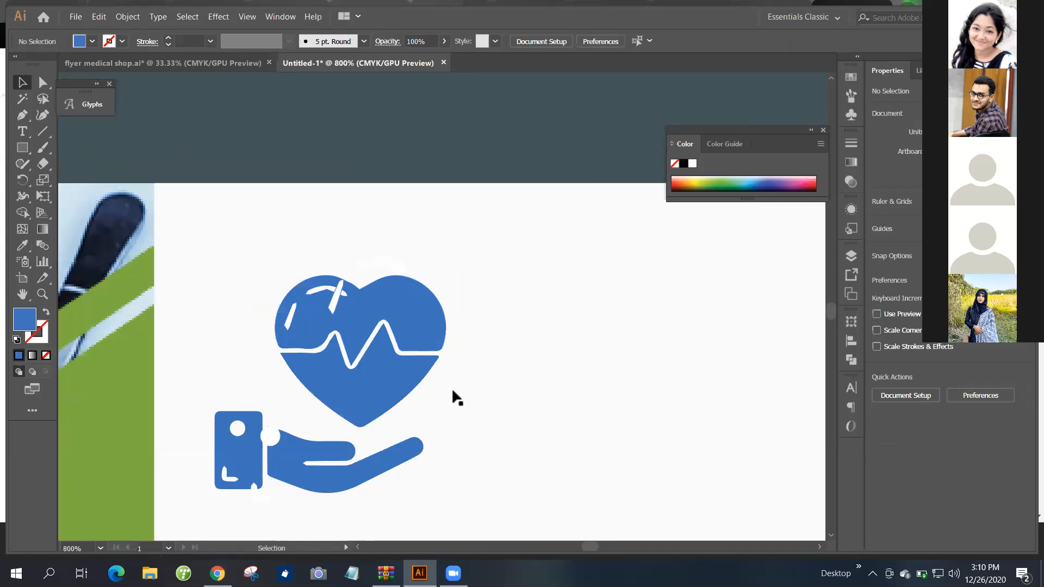
pyautogui.click(336, 298)
pyautogui.click(286, 445)
pyautogui.click(270, 438)
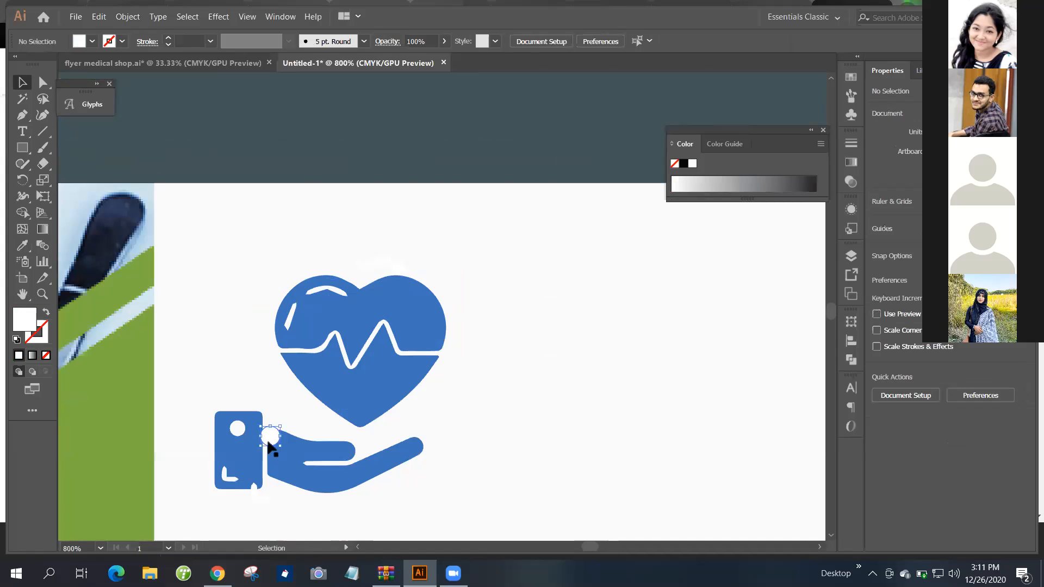
pyautogui.press('Delete')
# - Delete the leftover white shape under the icon's cuff and the white arc above the heart
pyautogui.click(247, 504)
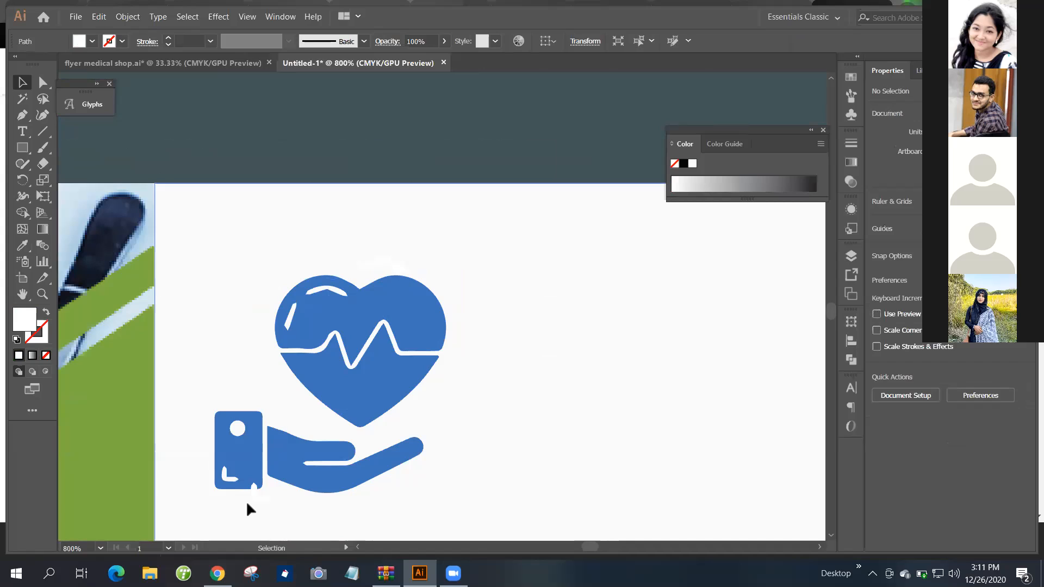
pyautogui.press('Delete')
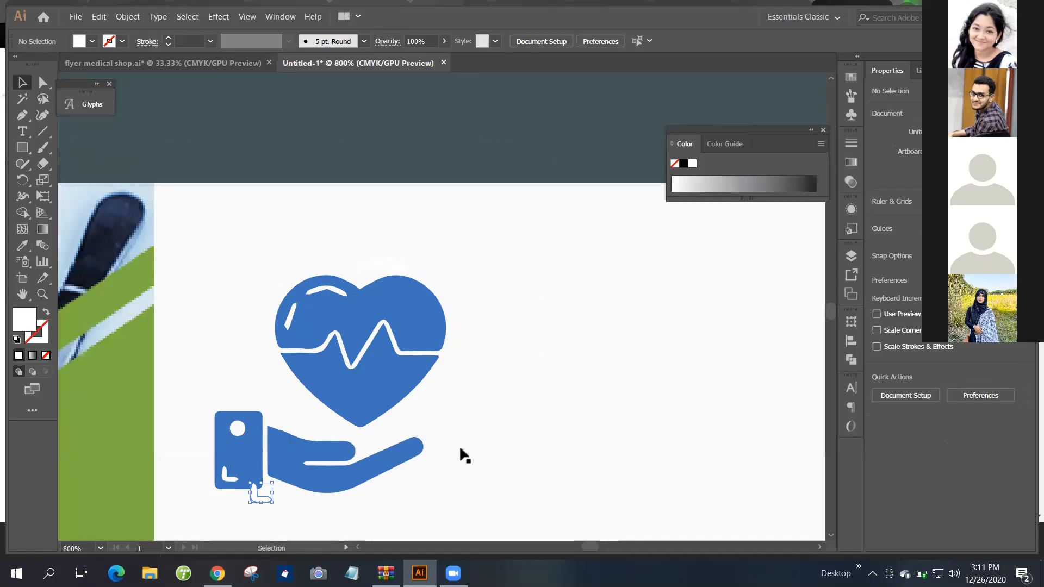
pyautogui.click(460, 450)
pyautogui.press('Delete')
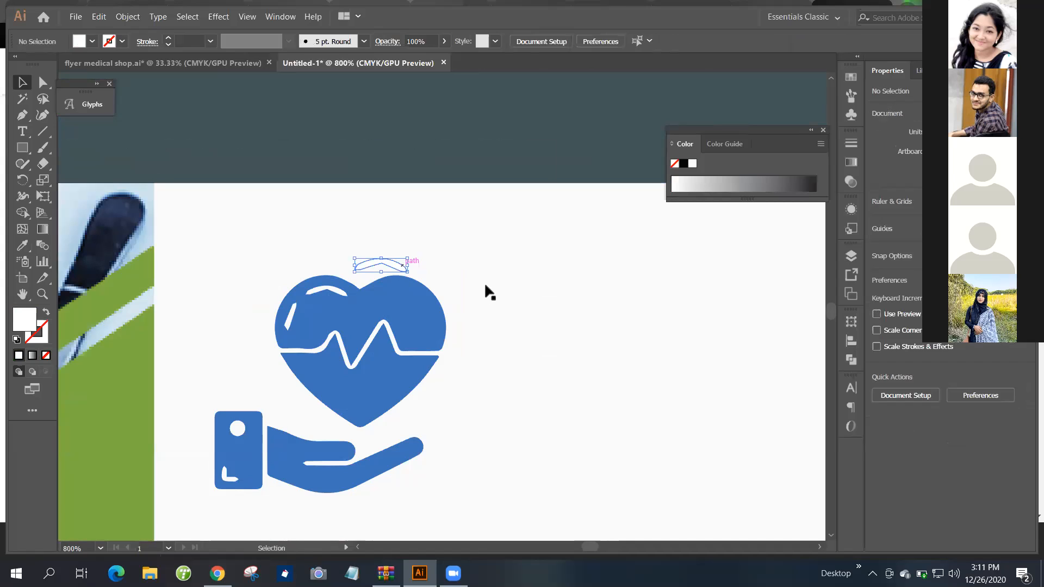
pyautogui.scroll(-1, 453, 325)
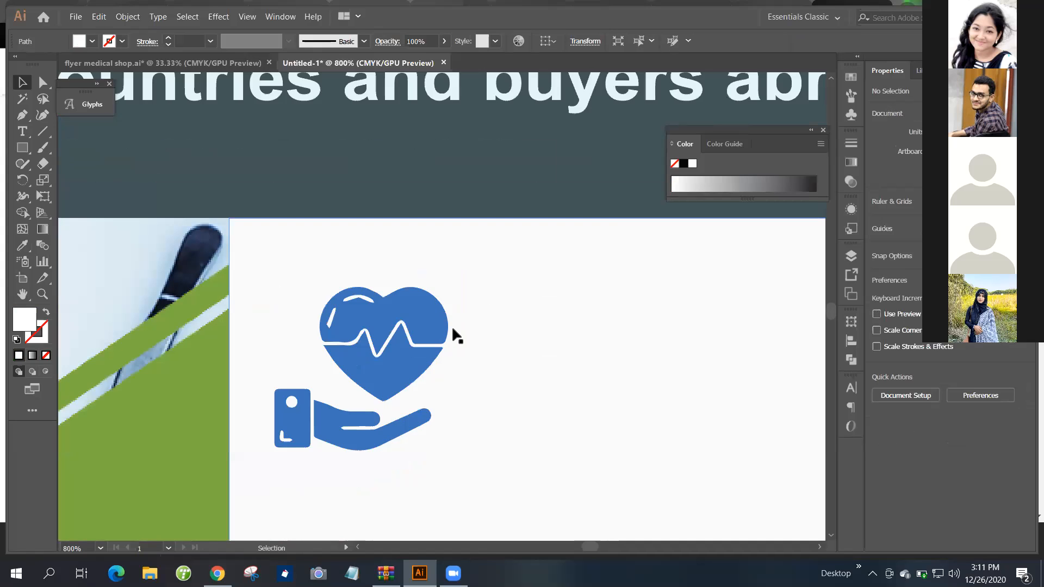
pyautogui.scroll(-3, 470, 334)
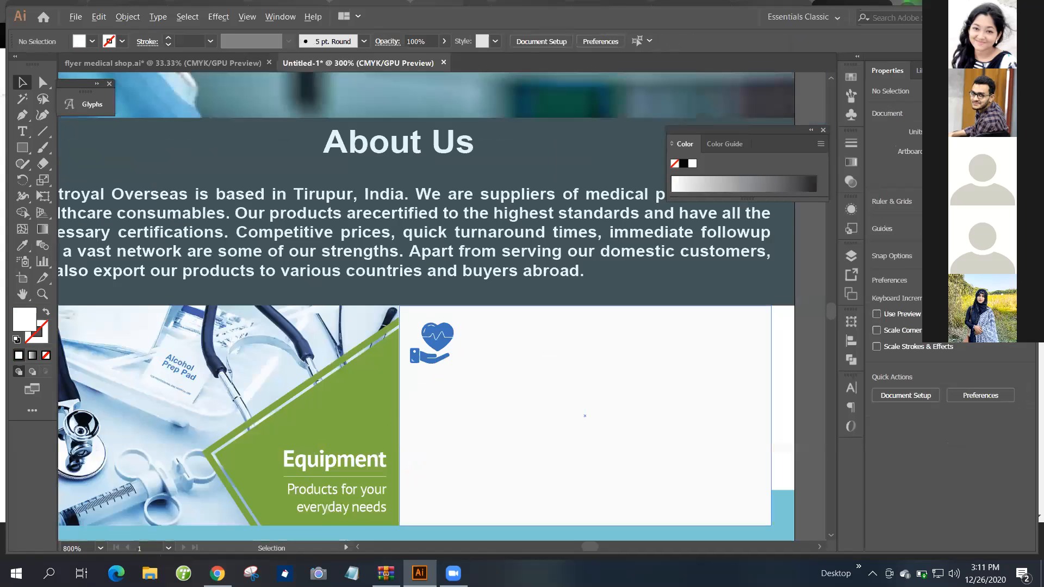
pyautogui.scroll(-1, 388, 419)
# - Switch to Chrome, look through the health care icon results, and search Google Images for "medical products icon"
pyautogui.hotkey('alt', 'Tab')
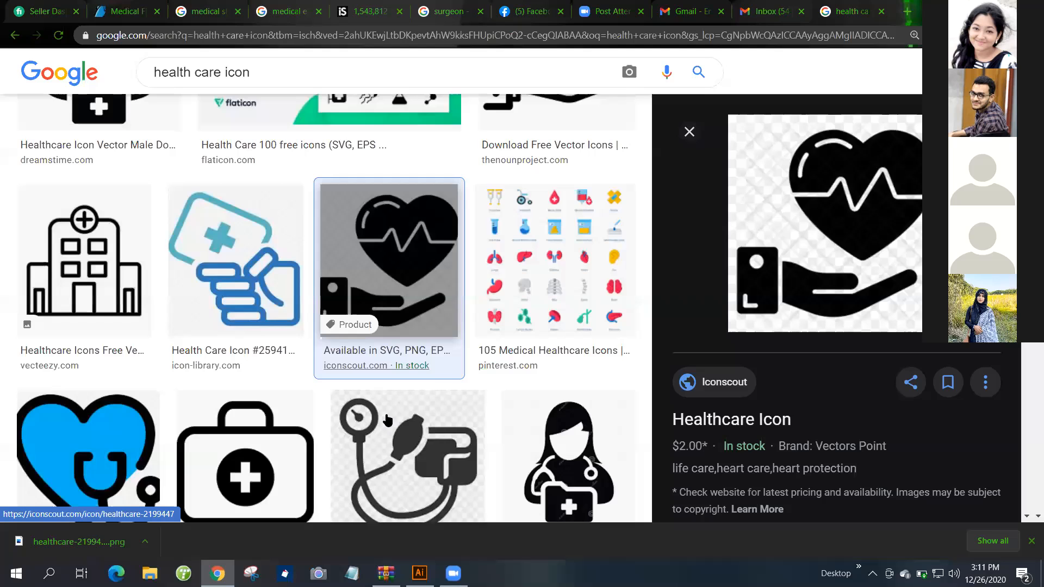
pyautogui.scroll(-4, 388, 422)
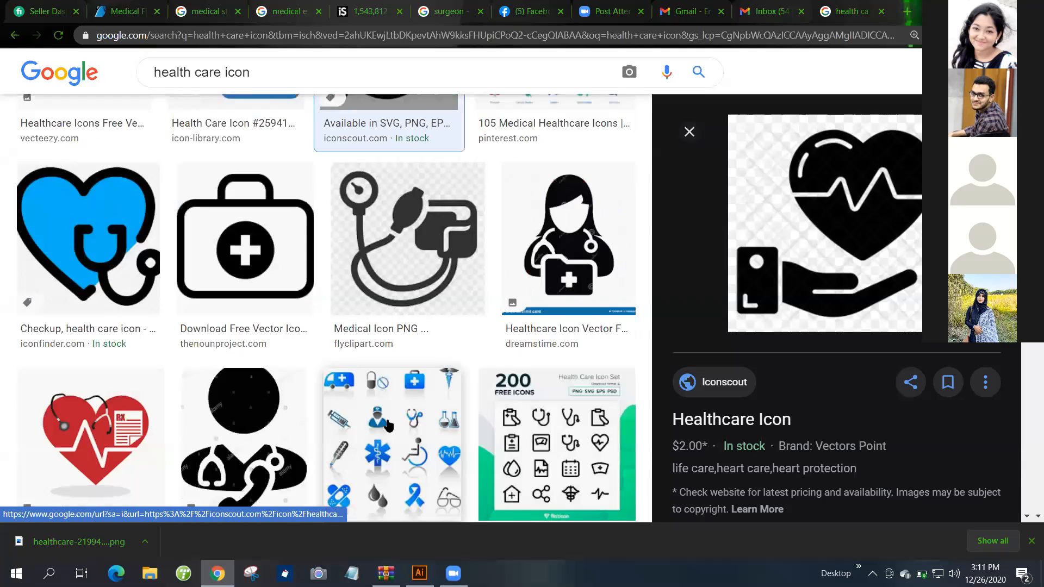
pyautogui.scroll(-3, 388, 426)
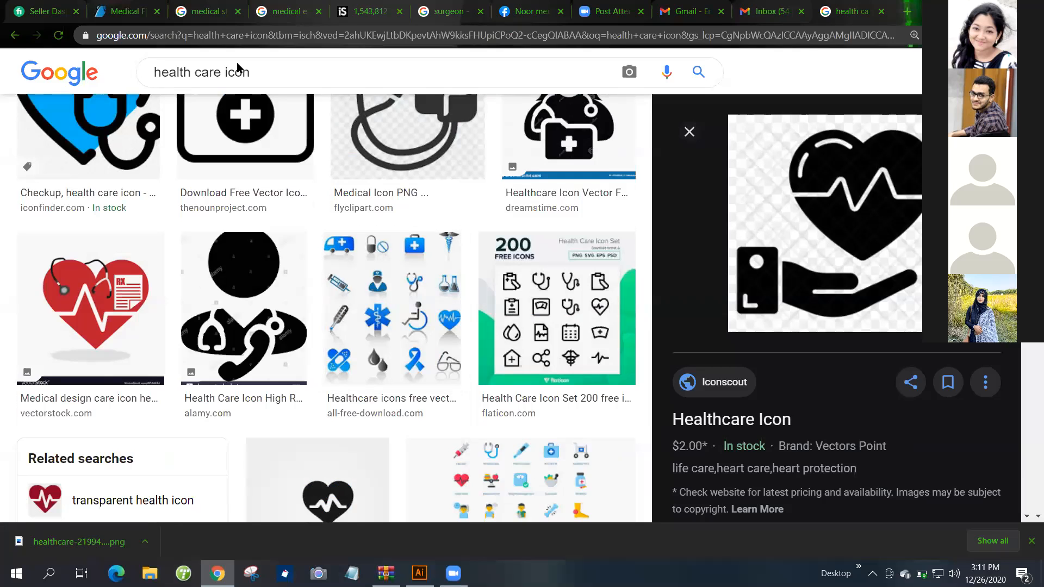
pyautogui.hotkey('alt', 'Tab')
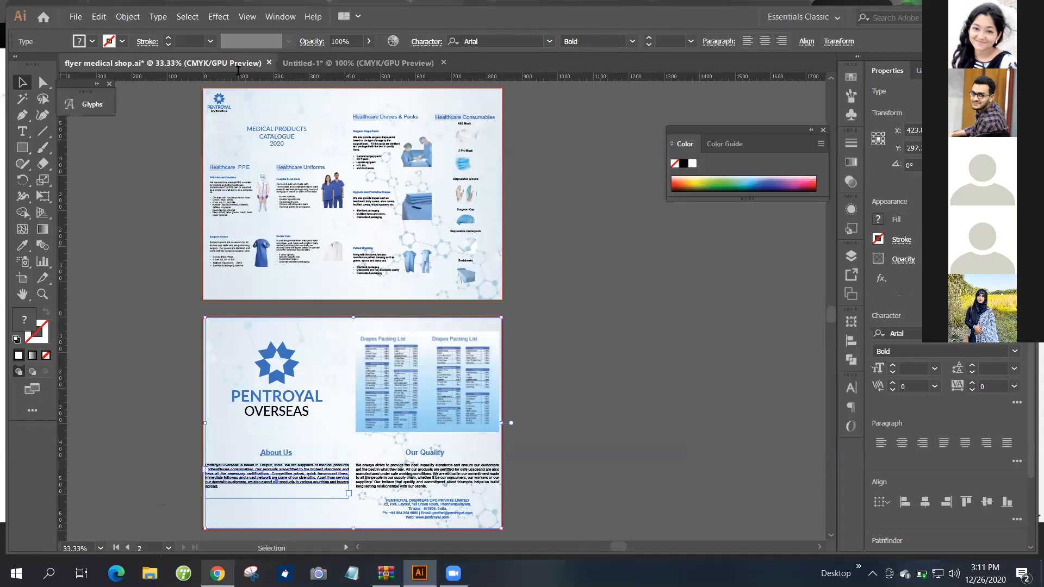
pyautogui.hotkey('alt', 'Tab')
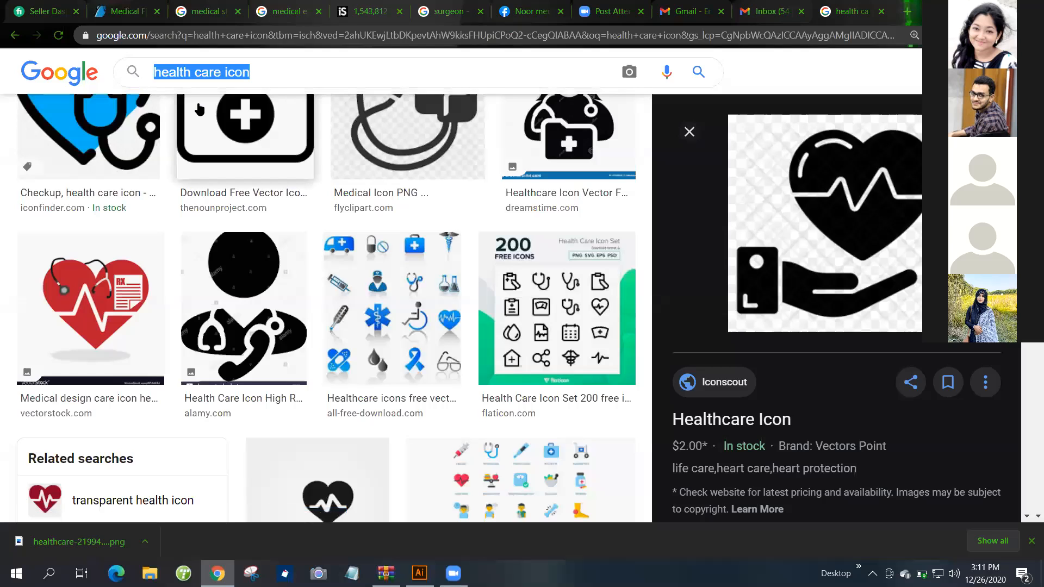
pyautogui.write('medi')
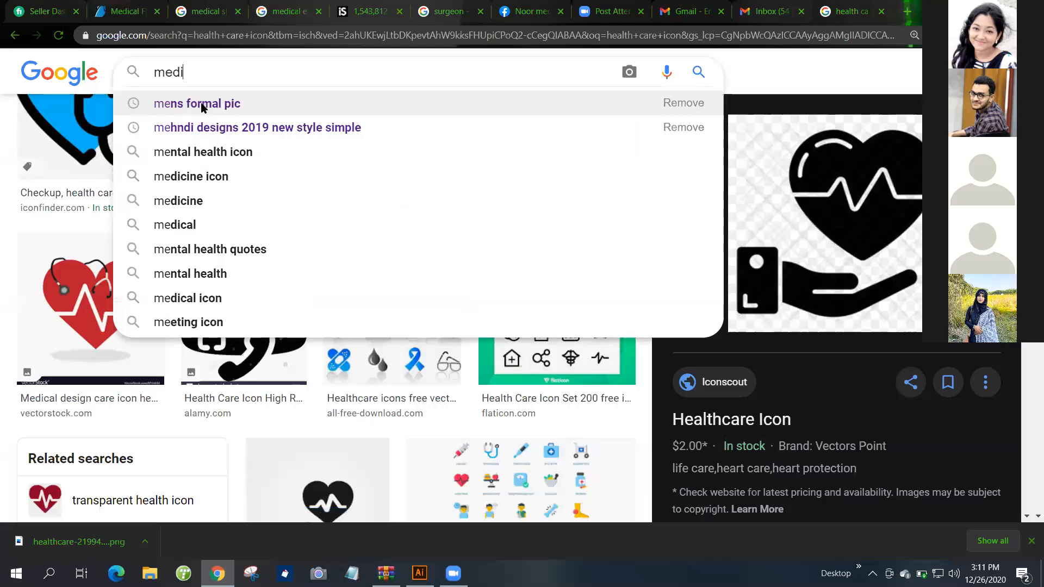
pyautogui.write('cal pr')
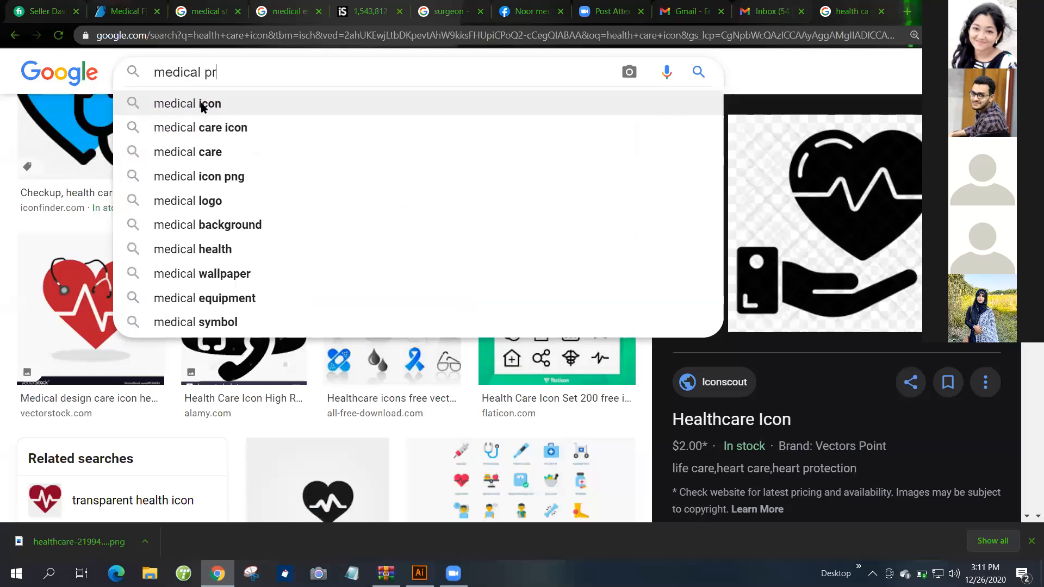
pyautogui.write('odu')
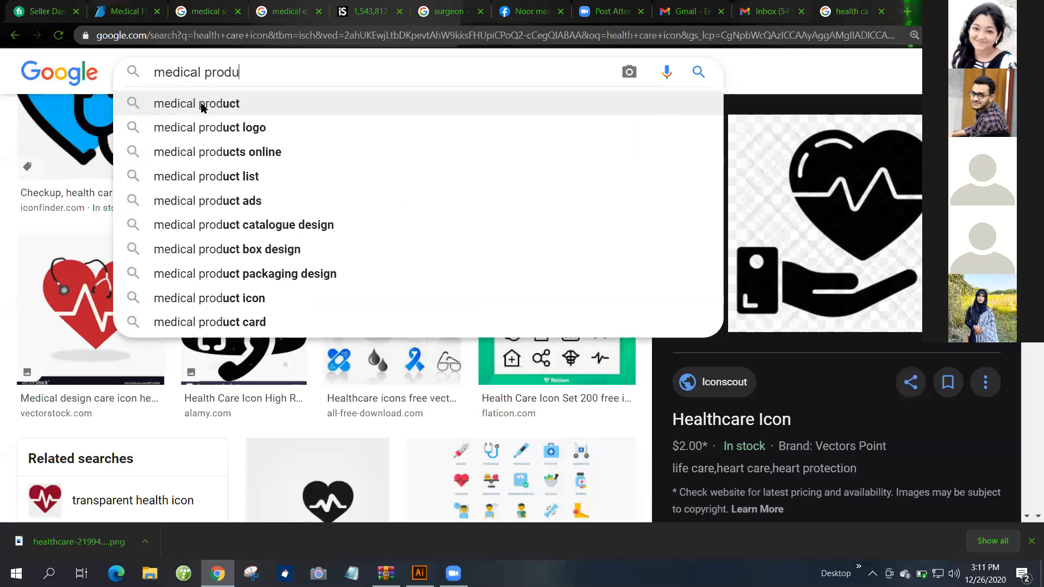
pyautogui.write('cts i')
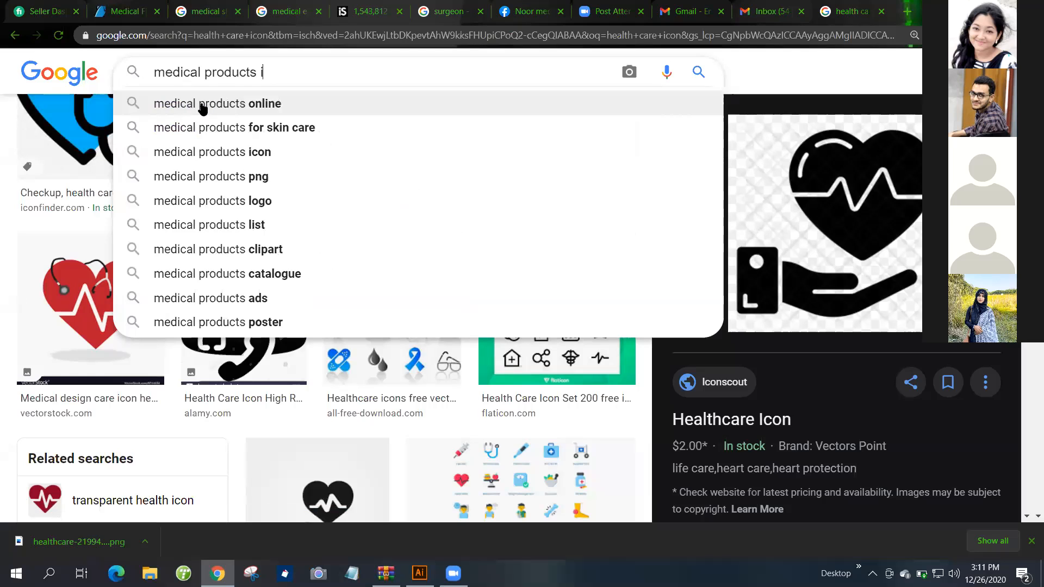
pyautogui.write('con')
pyautogui.press('Return')
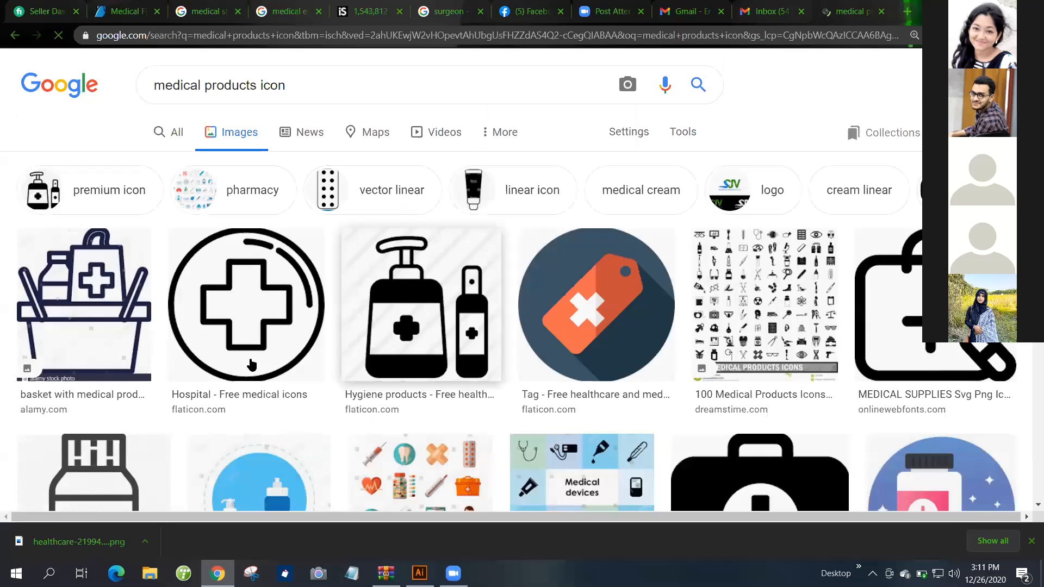
pyautogui.scroll(-1, 251, 364)
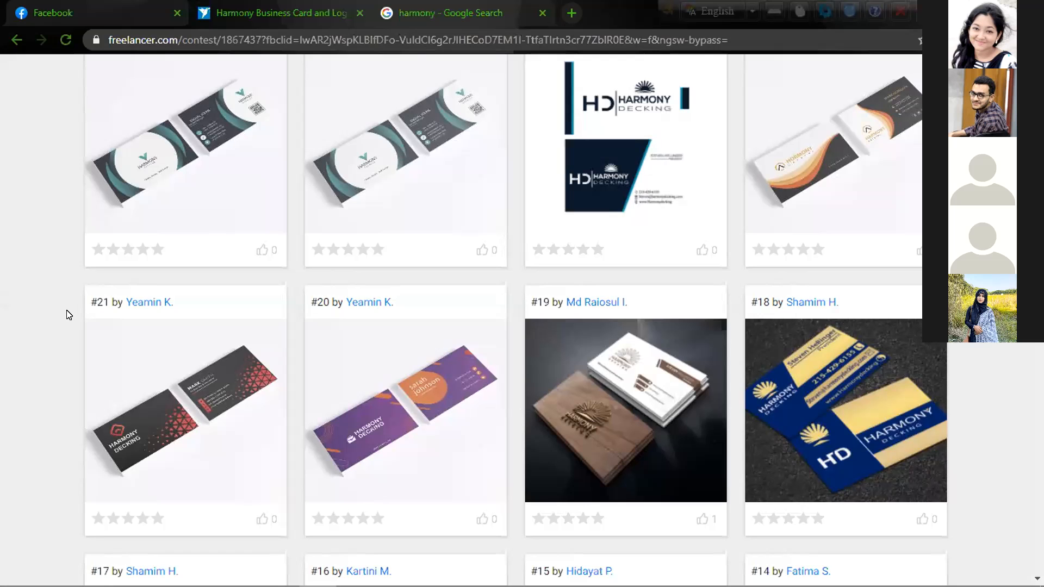
# - Review the Harmony Business Card and Logo contest on Freelancer, viewing entry #25 enlarged and then the contest description
pyautogui.scroll(3, 69, 315)
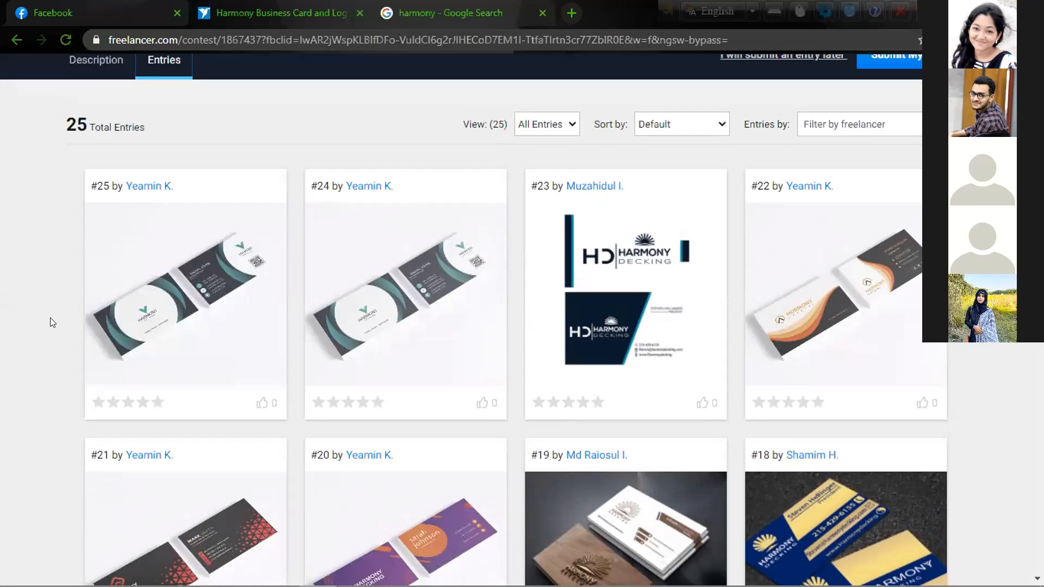
pyautogui.click(165, 274)
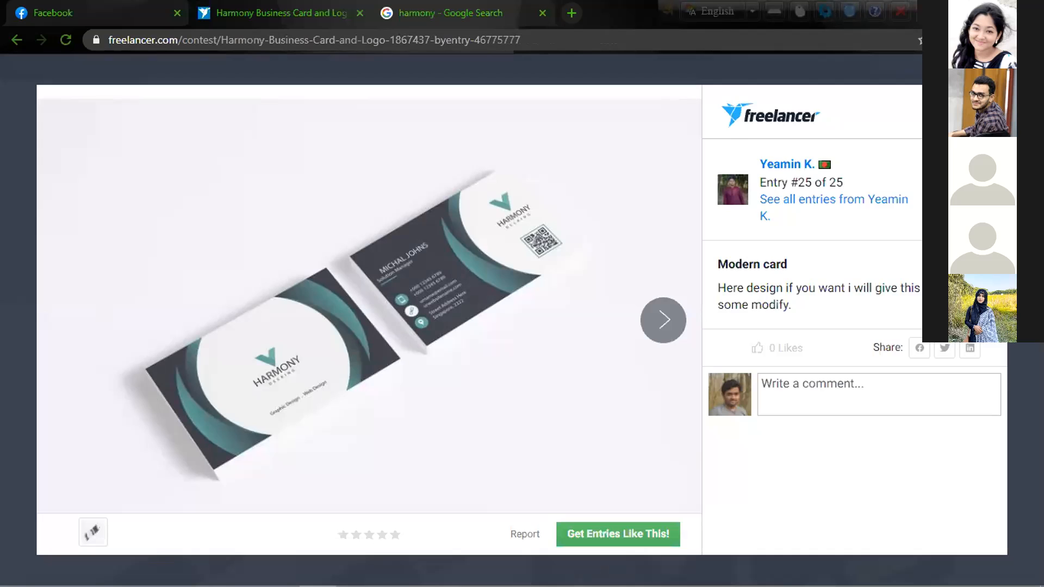
pyautogui.click(990, 112)
pyautogui.scroll(3, 370, 241)
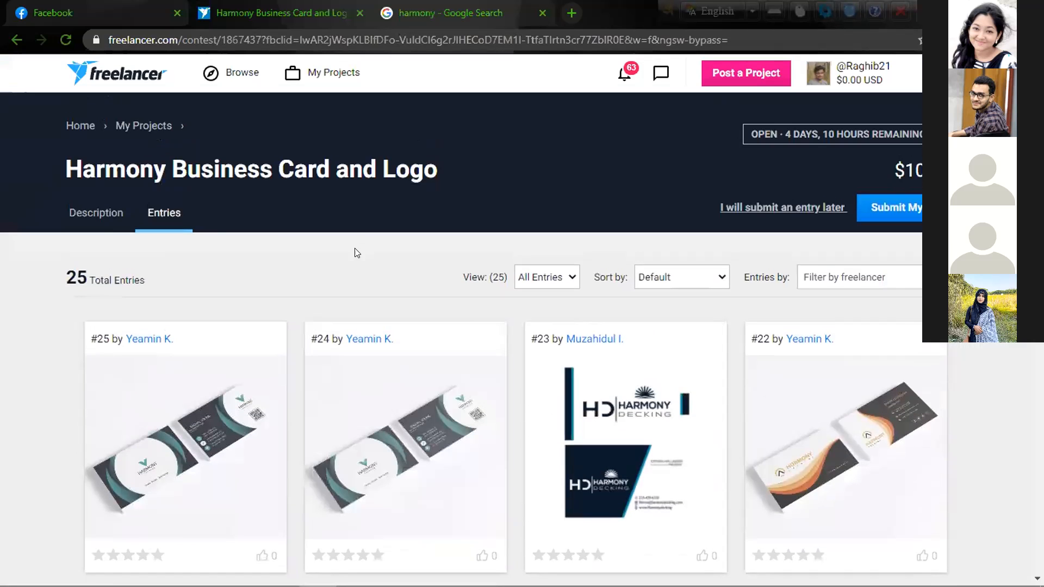
pyautogui.click(98, 218)
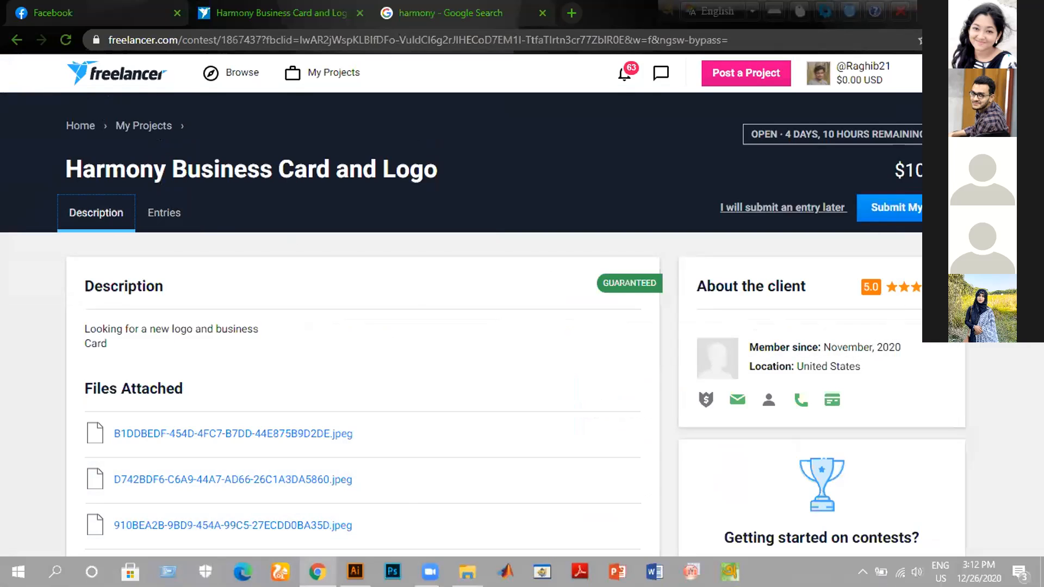
# - Switch to Illustrator and start placing an image in the HD Harmony Decking card, browsing to the Icons folder in LEDP Class
pyautogui.moveTo(317, 571)
pyautogui.click(355, 571)
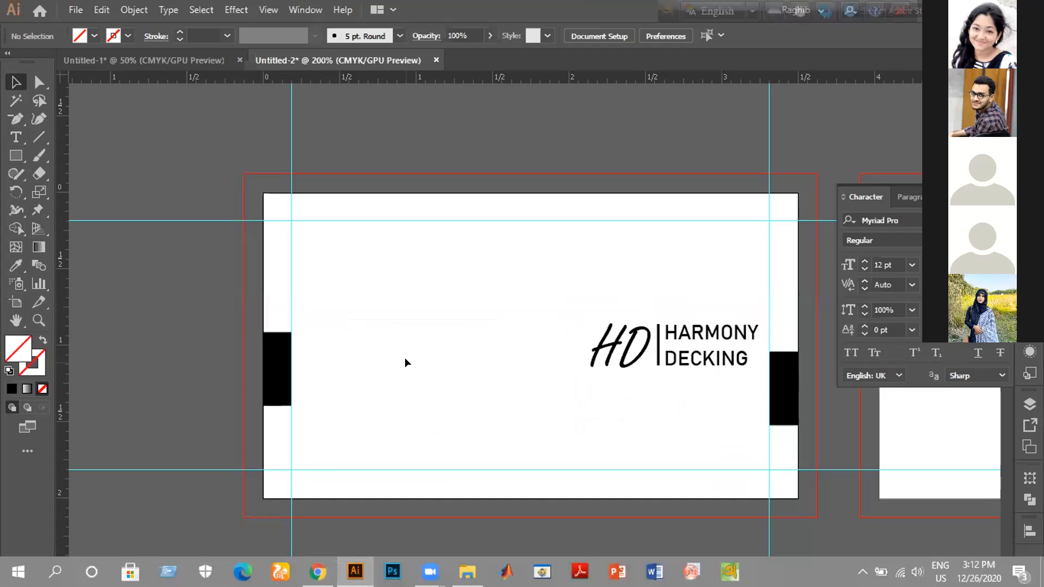
pyautogui.scroll(1, 419, 326)
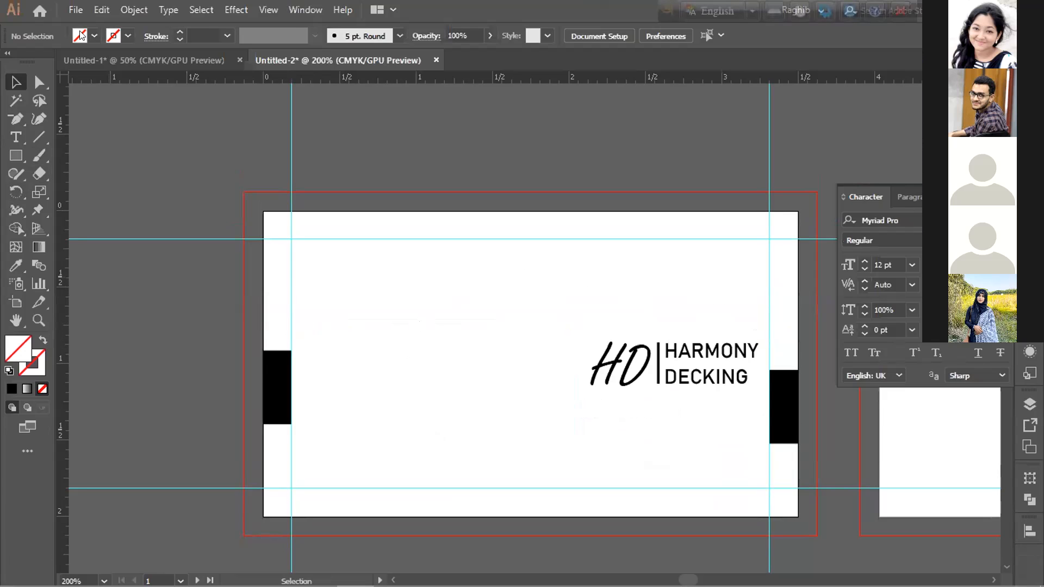
pyautogui.click(75, 10)
pyautogui.moveTo(176, 277)
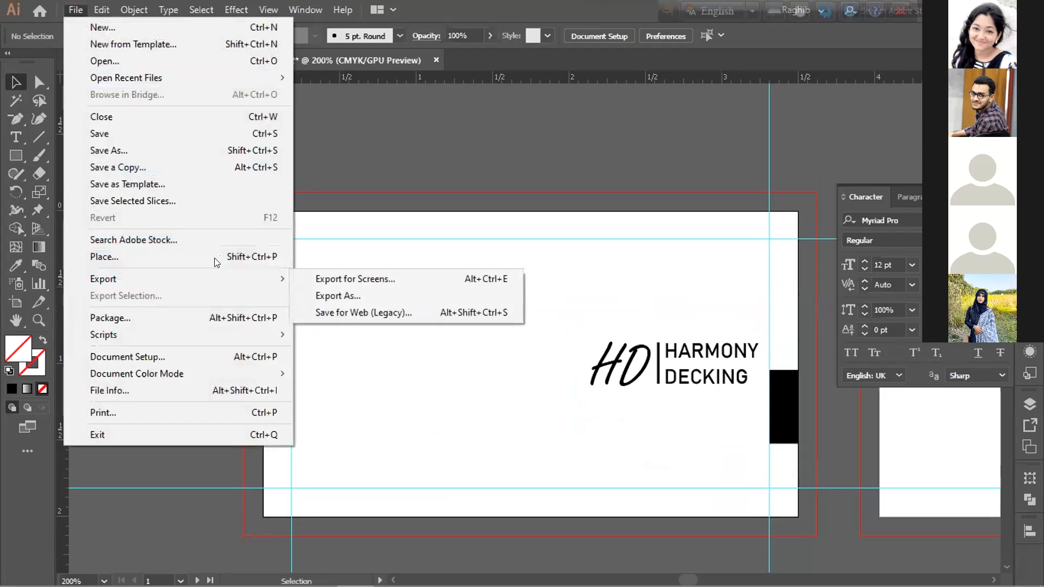
pyautogui.click(214, 257)
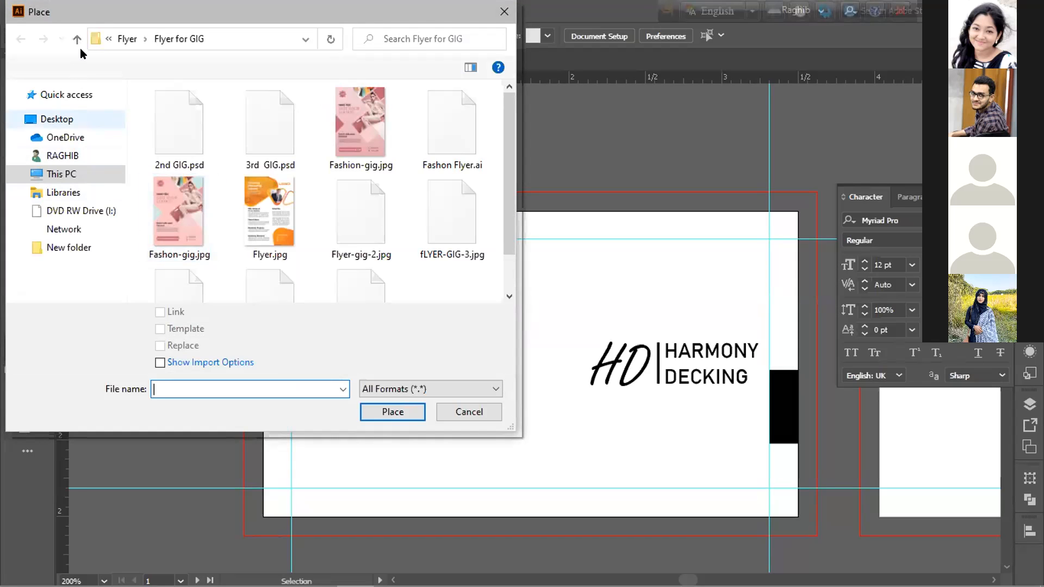
pyautogui.click(77, 39)
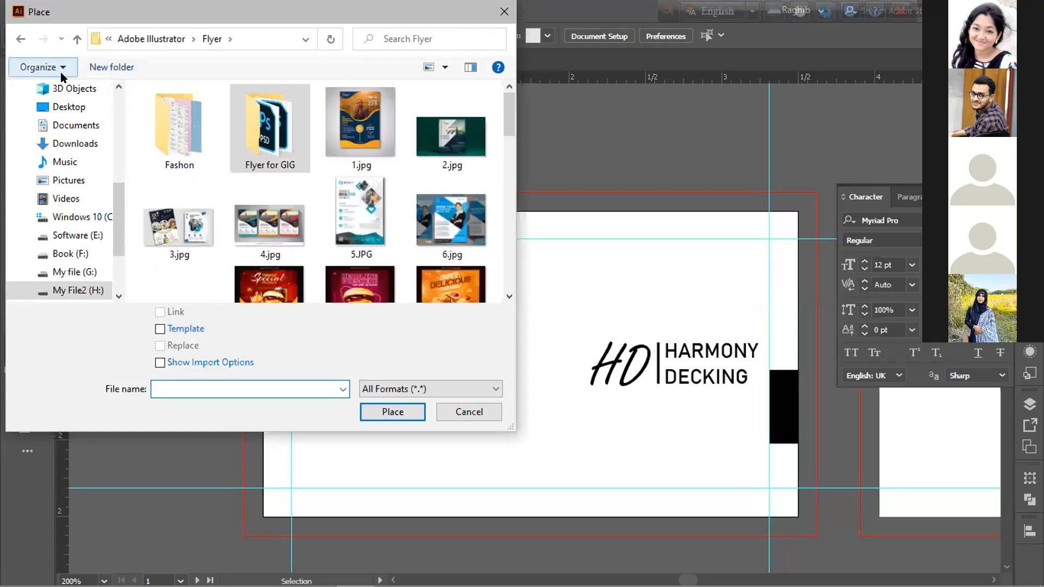
pyautogui.click(73, 32)
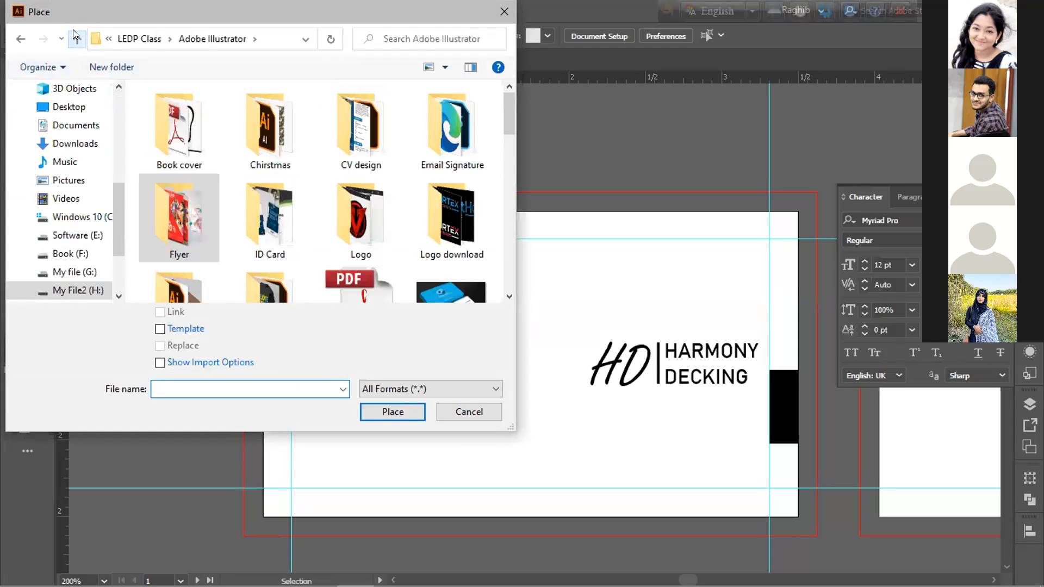
pyautogui.click(73, 32)
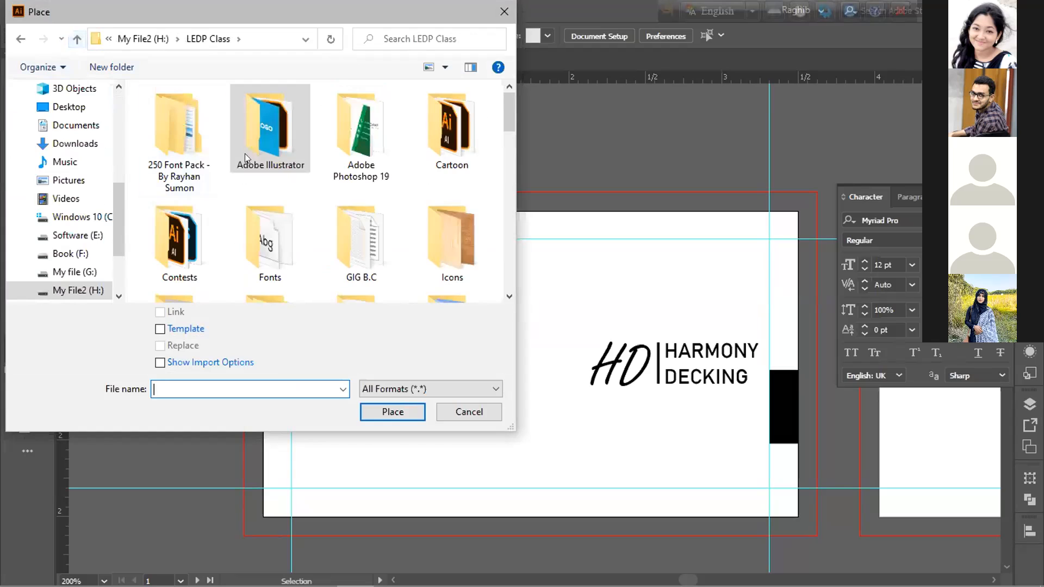
pyautogui.click(459, 268)
pyautogui.doubleClick(459, 268)
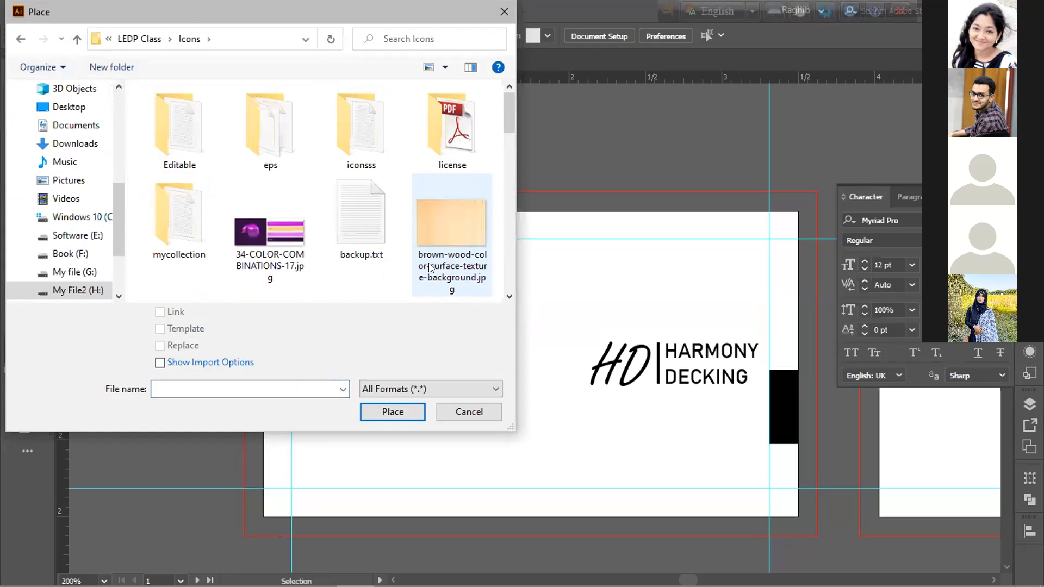
# - Place brown-wood-color-surface-texture-background.jpg over the first artboard and clapboard-wall.jpg over the second, each sized to roughly cover the bleed
pyautogui.scroll(-1, 418, 270)
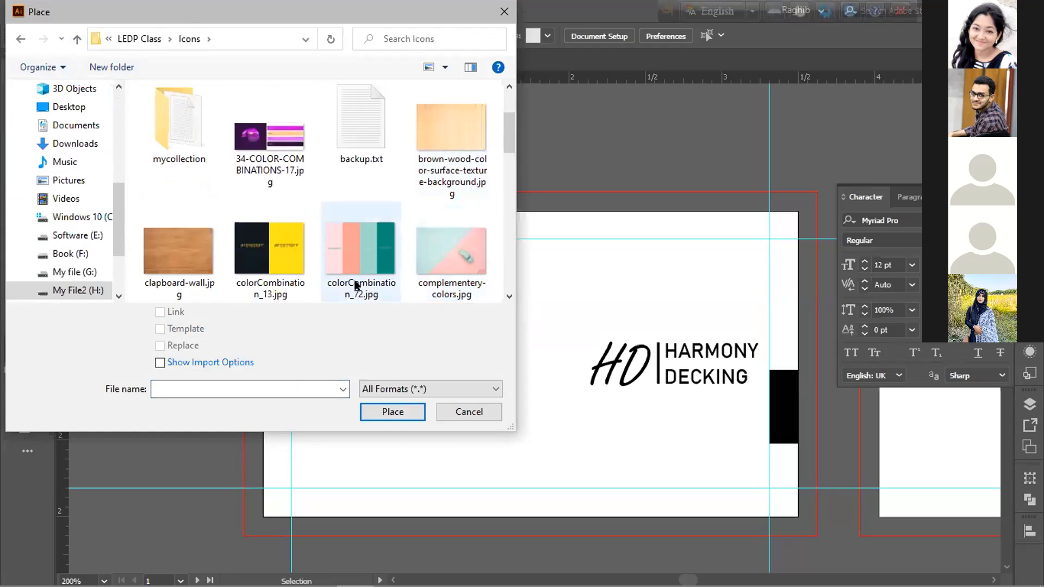
pyautogui.click(174, 271)
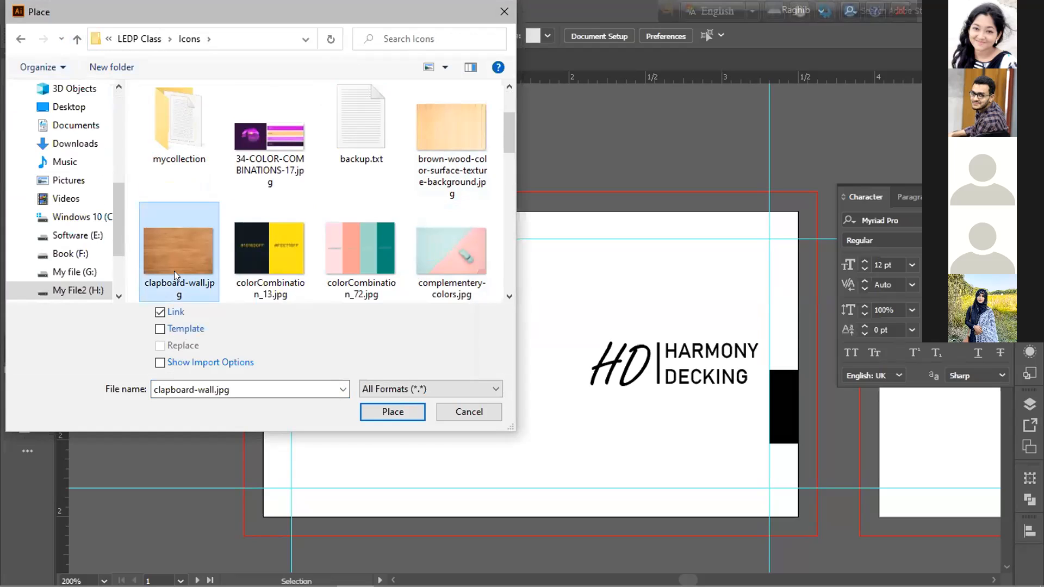
pyautogui.keyDown('ctrl'); pyautogui.click(432, 164); pyautogui.keyUp('ctrl')
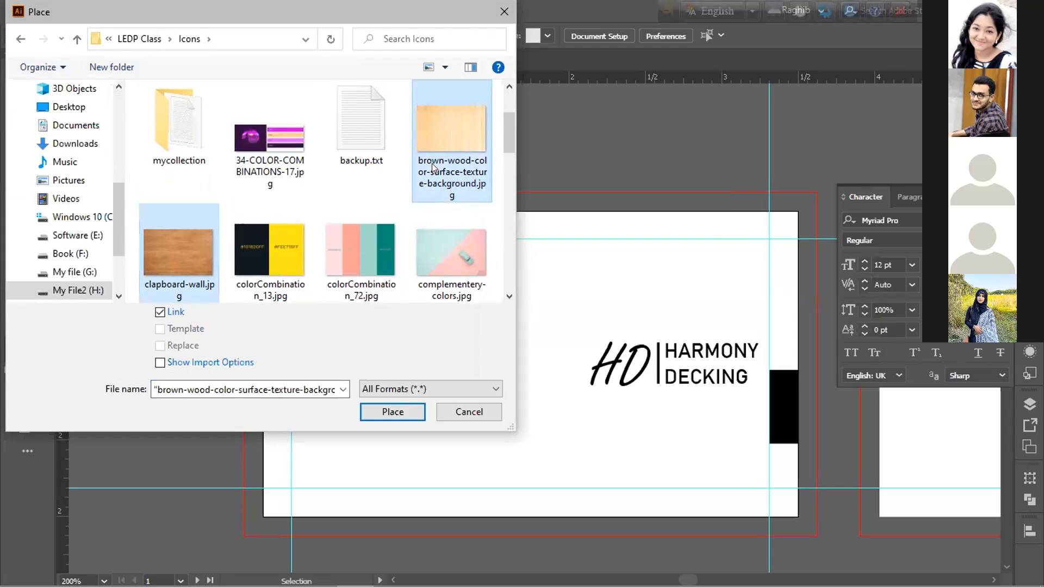
pyautogui.click(371, 410)
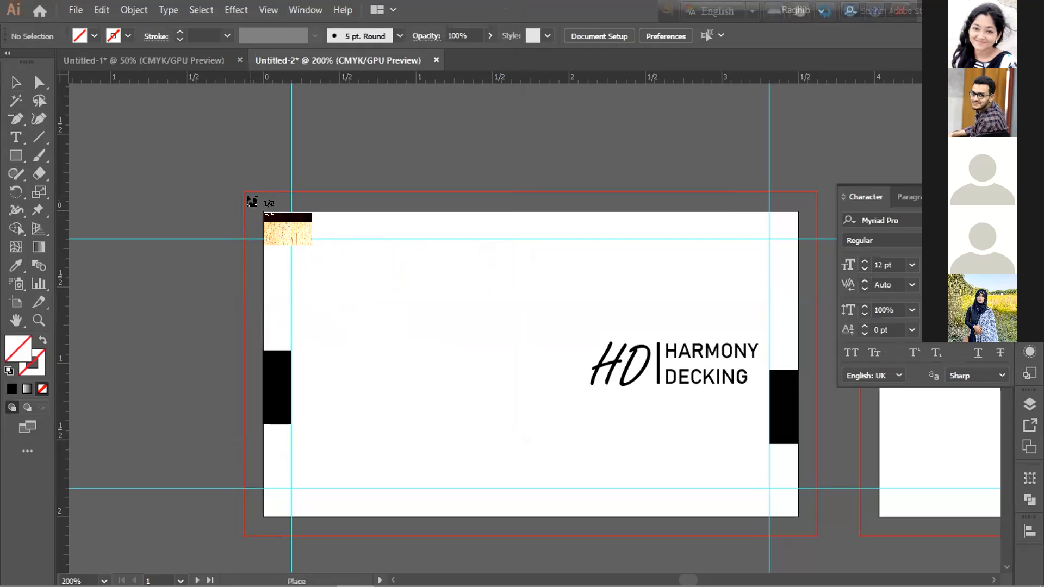
pyautogui.moveTo(251, 193); pyautogui.dragTo(796, 560)
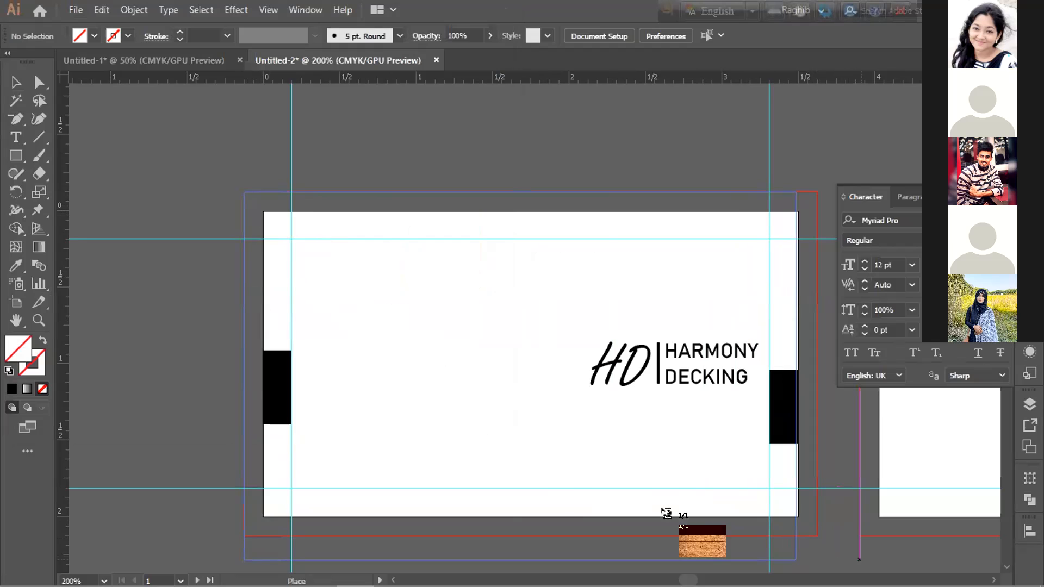
pyautogui.scroll(-3, 246, 396)
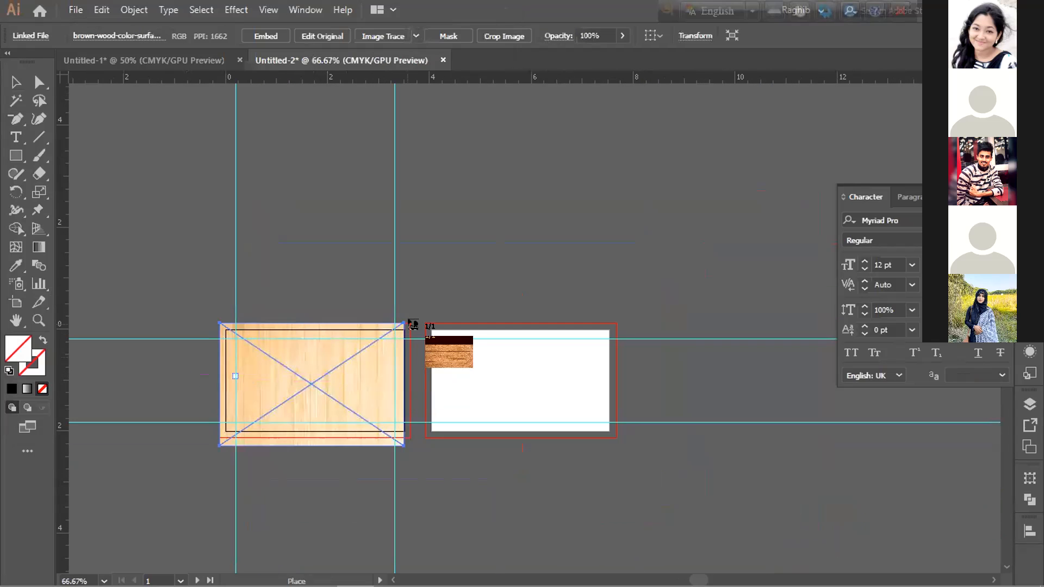
pyautogui.moveTo(418, 316); pyautogui.dragTo(636, 447)
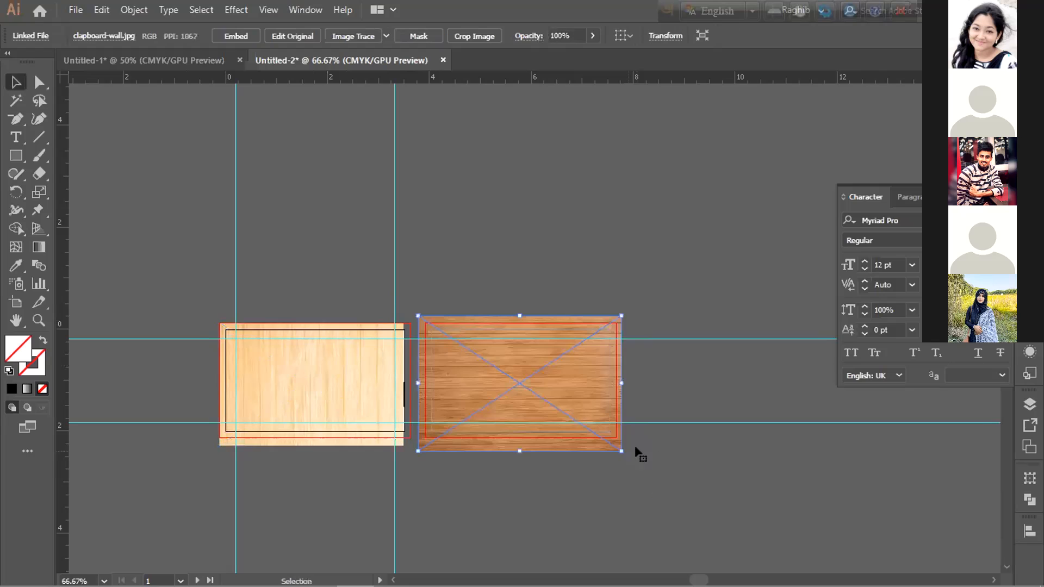
pyautogui.click(504, 223)
# - Shift the light wood image on the first card and stretch it to cover the card's full bleed area
pyautogui.scroll(3, 590, 400)
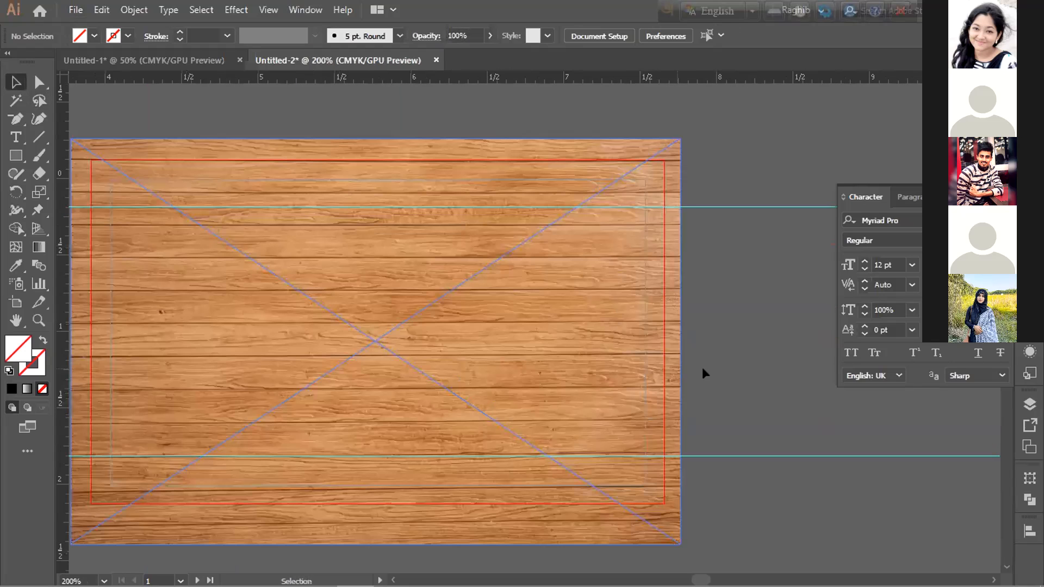
pyautogui.scroll(-2, 736, 392)
pyautogui.scroll(1, 221, 416)
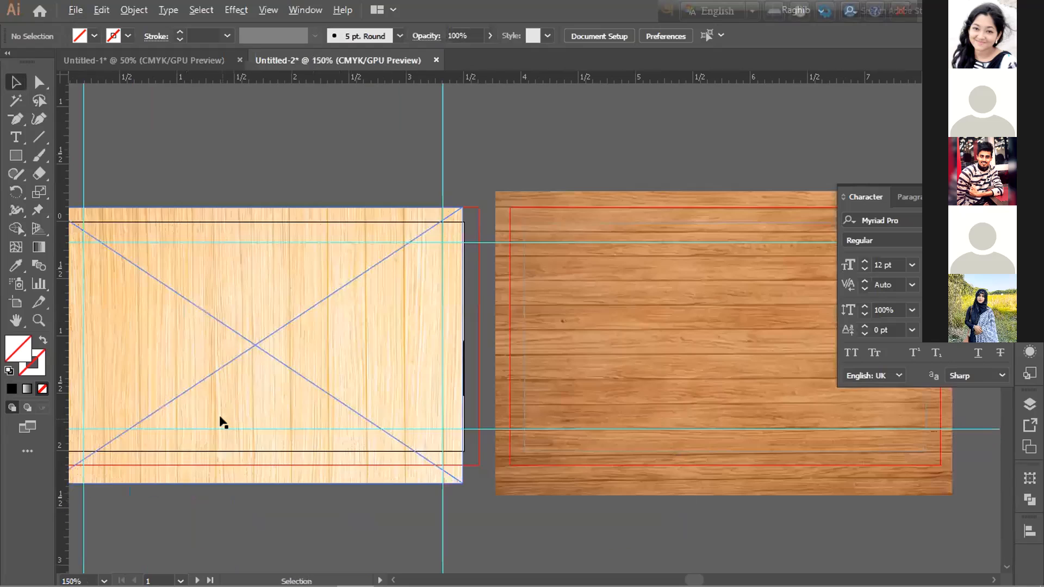
pyautogui.scroll(1, 220, 415)
pyautogui.hscroll(-2, 261, 523)
pyautogui.scroll(-1, 285, 527)
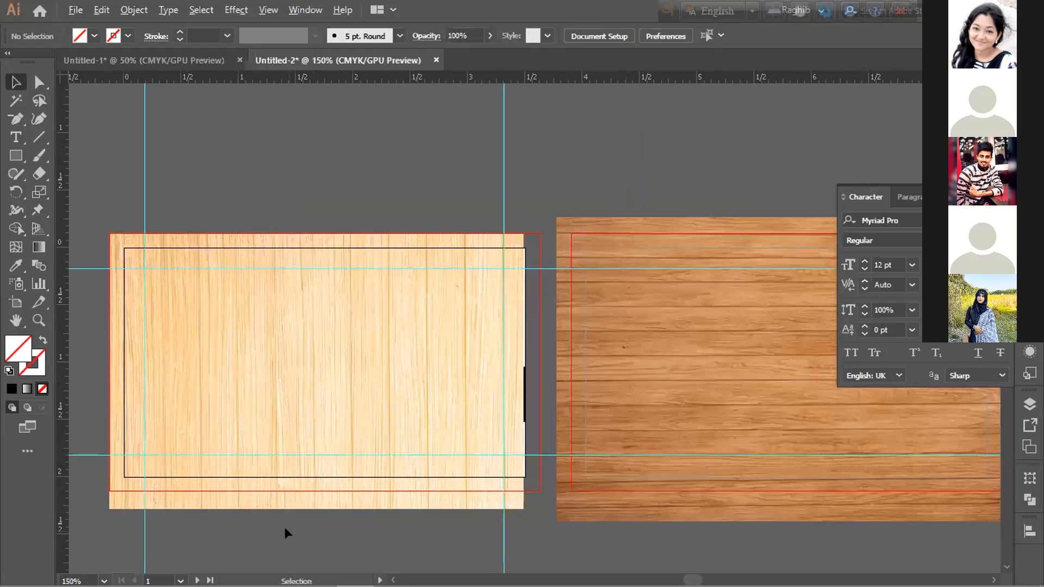
pyautogui.moveTo(281, 416); pyautogui.dragTo(286, 200)
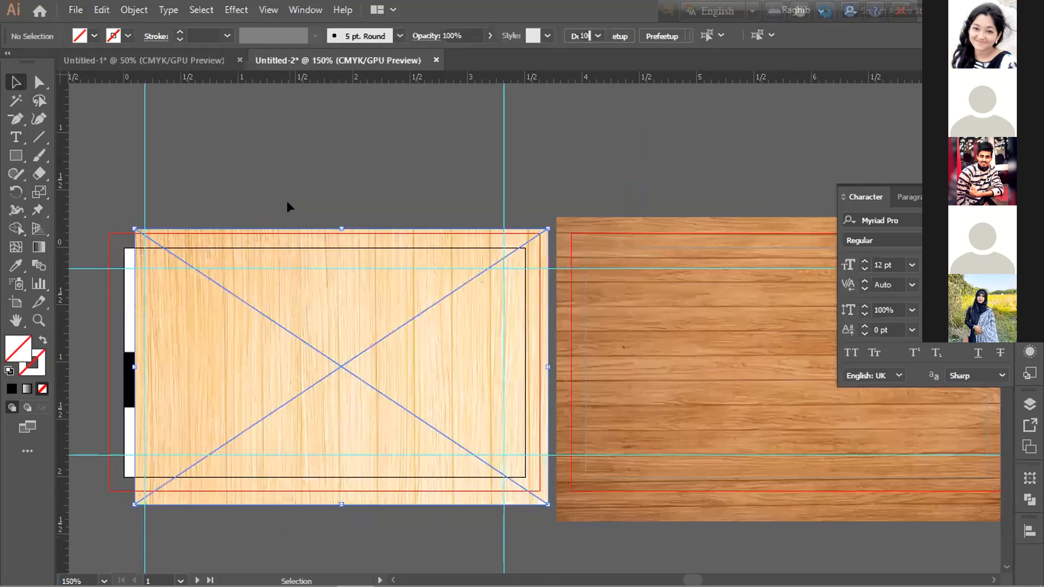
pyautogui.click(286, 200)
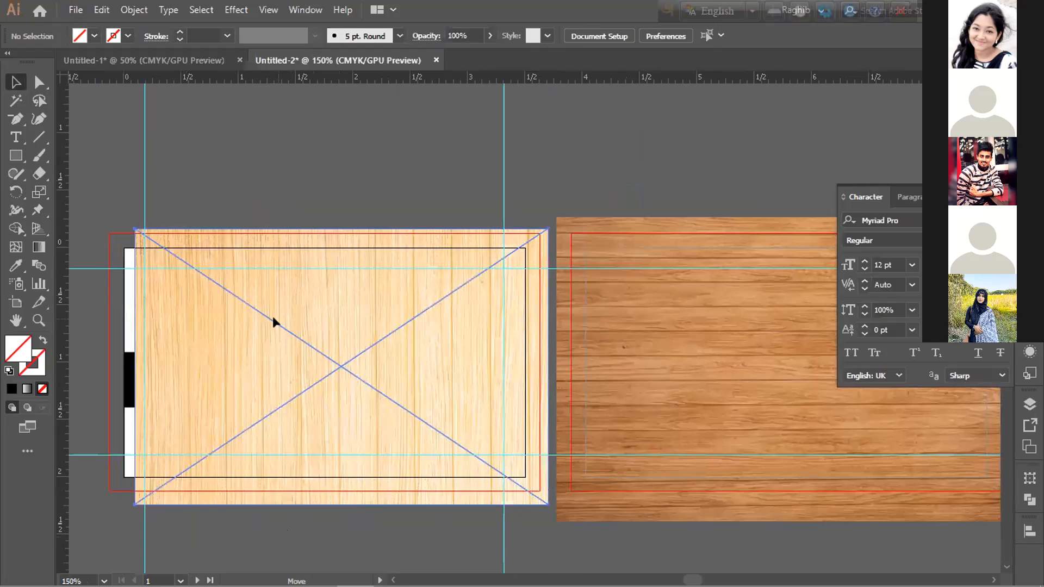
pyautogui.click(152, 234)
pyautogui.moveTo(135, 229); pyautogui.dragTo(109, 211)
pyautogui.click(324, 176)
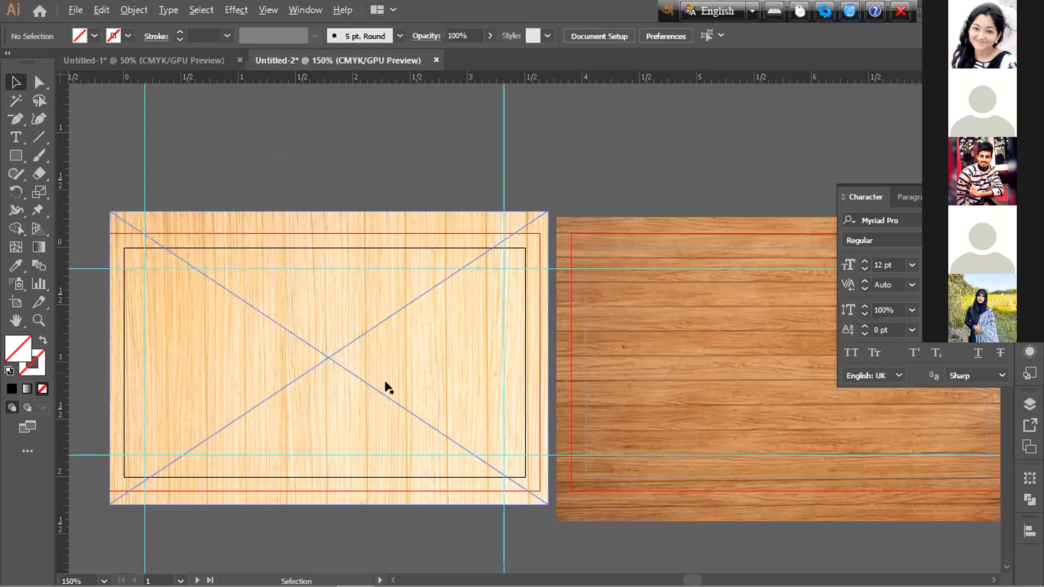
# - Move the light wood image off the first card to the empty space above it
pyautogui.scroll(-1, 384, 380)
pyautogui.moveTo(351, 347); pyautogui.dragTo(361, 159)
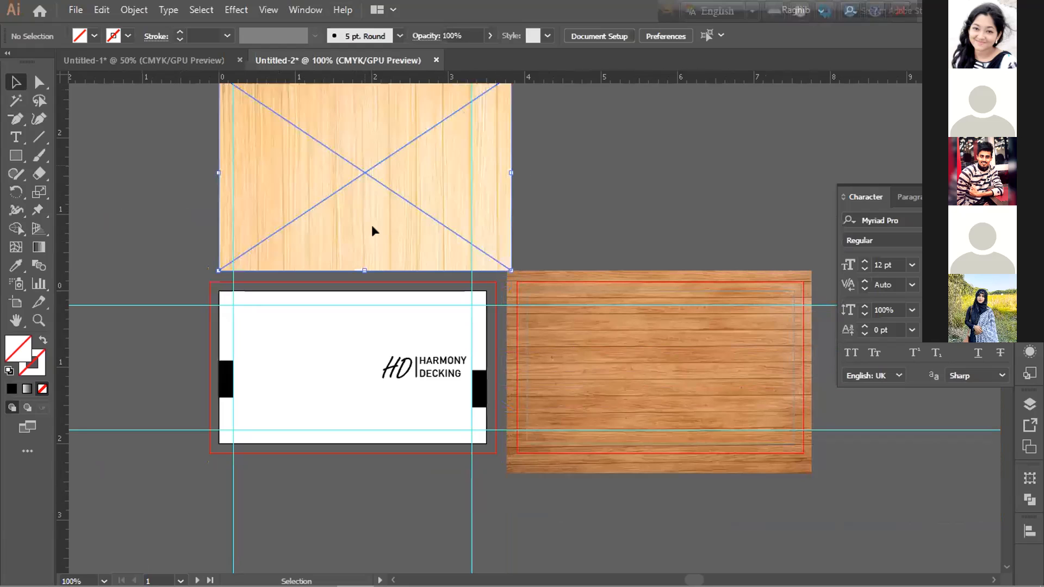
pyautogui.click(468, 372)
# - Switch to Chrome and examine the contest's attached reference images of Harmony Decking signs and business cards
pyautogui.moveTo(318, 572)
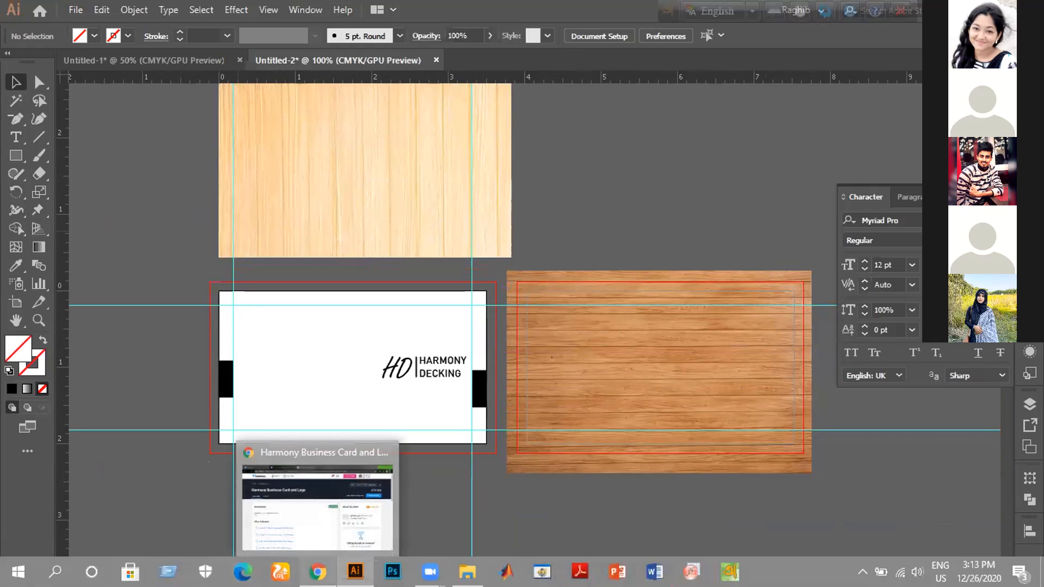
pyautogui.click(341, 525)
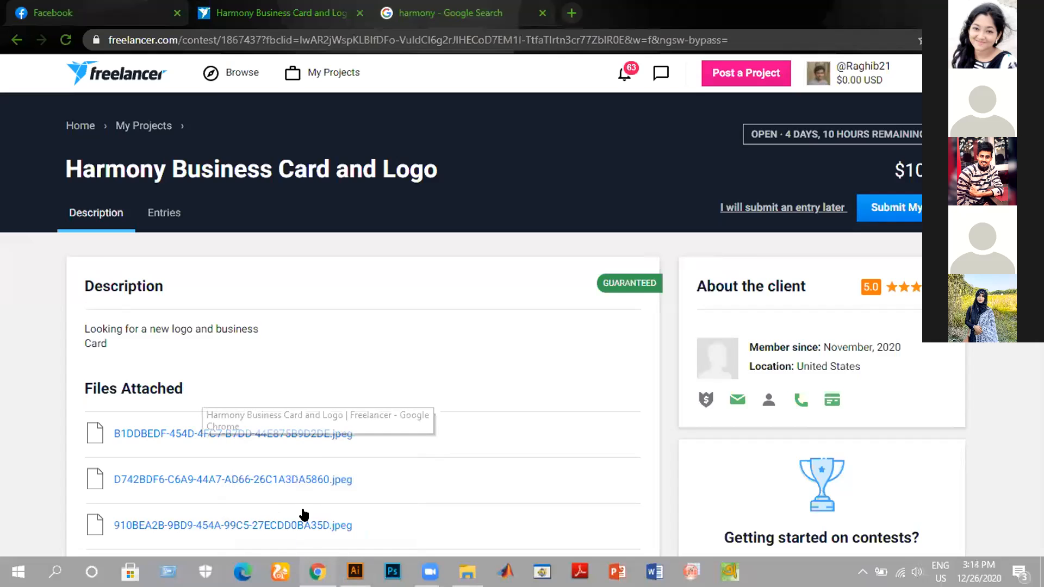
pyautogui.scroll(-4, 305, 514)
pyautogui.click(259, 384)
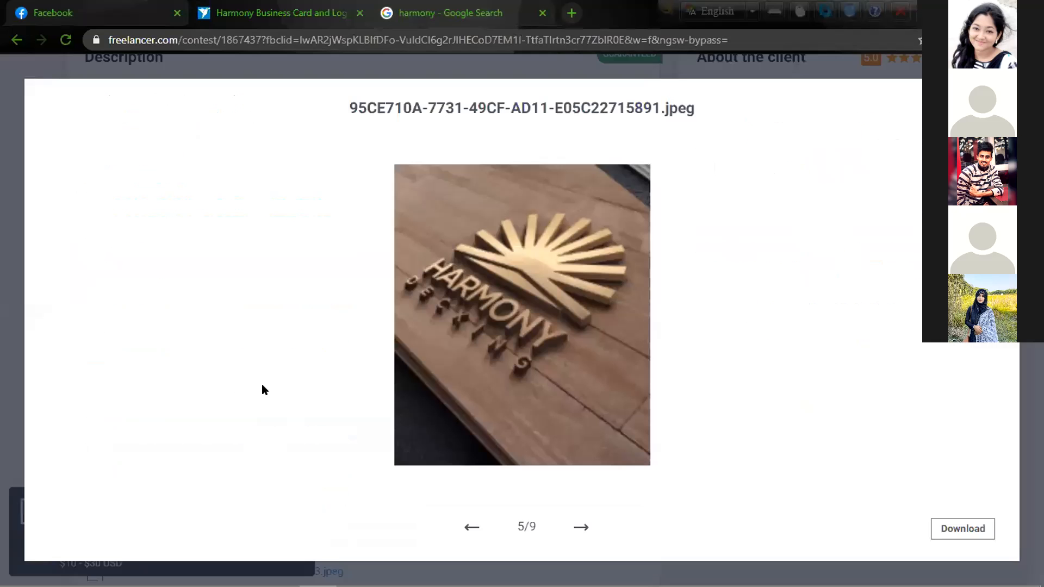
pyautogui.press('Right')
pyautogui.press('Right')
pyautogui.press('Left')
pyautogui.press('Left')
pyautogui.press('Right')
pyautogui.press('Right')
pyautogui.press('Left')
pyautogui.press('Left')
pyautogui.press('Left')
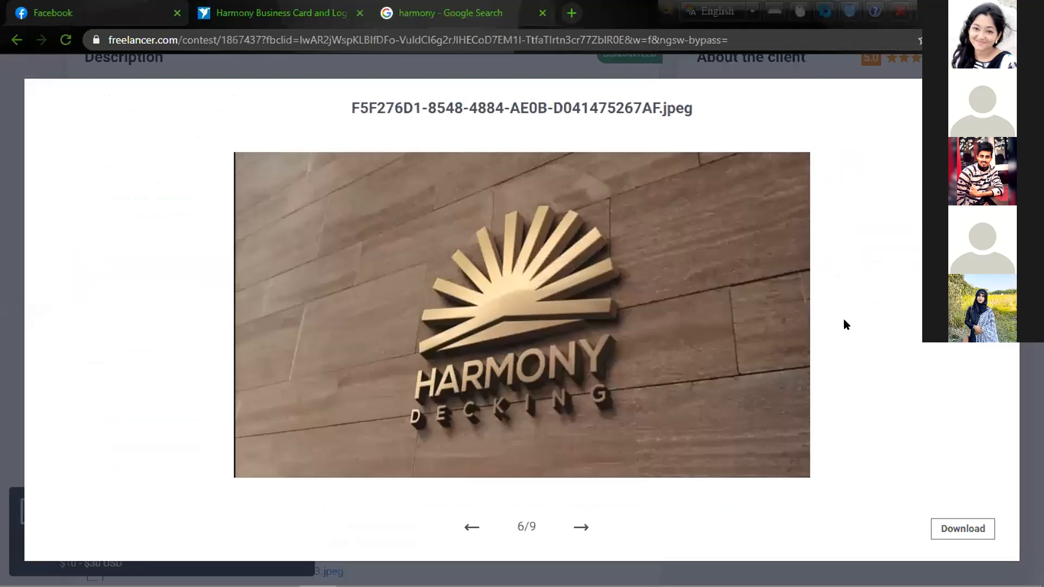
pyautogui.press('Left')
pyautogui.press('Left')
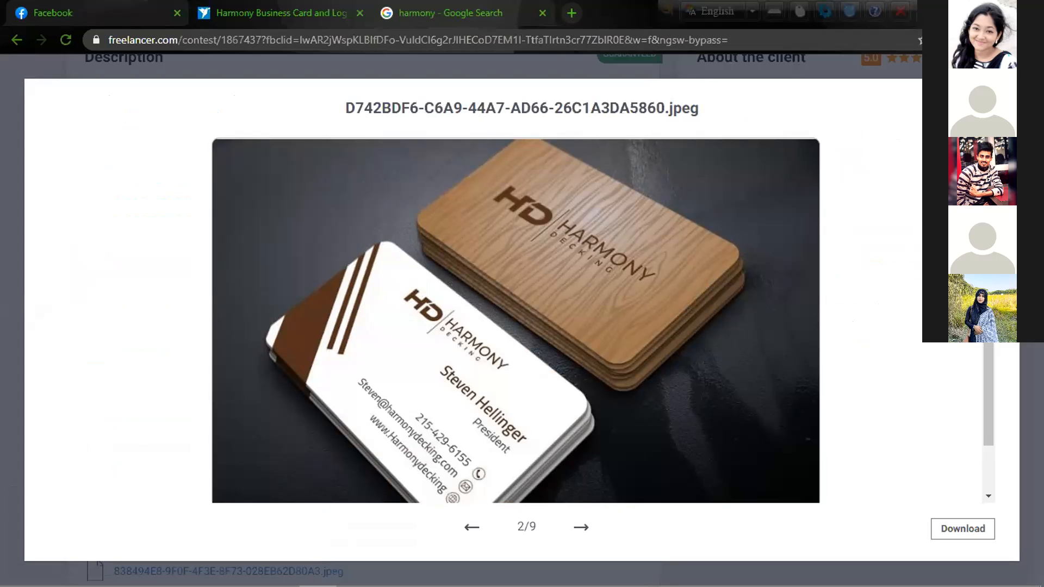
pyautogui.press('Escape')
# - Switch to Illustrator, copy the HD Harmony Decking logo onto the centre of the dark wood card, and bring it to the front
pyautogui.moveTo(505, 576)
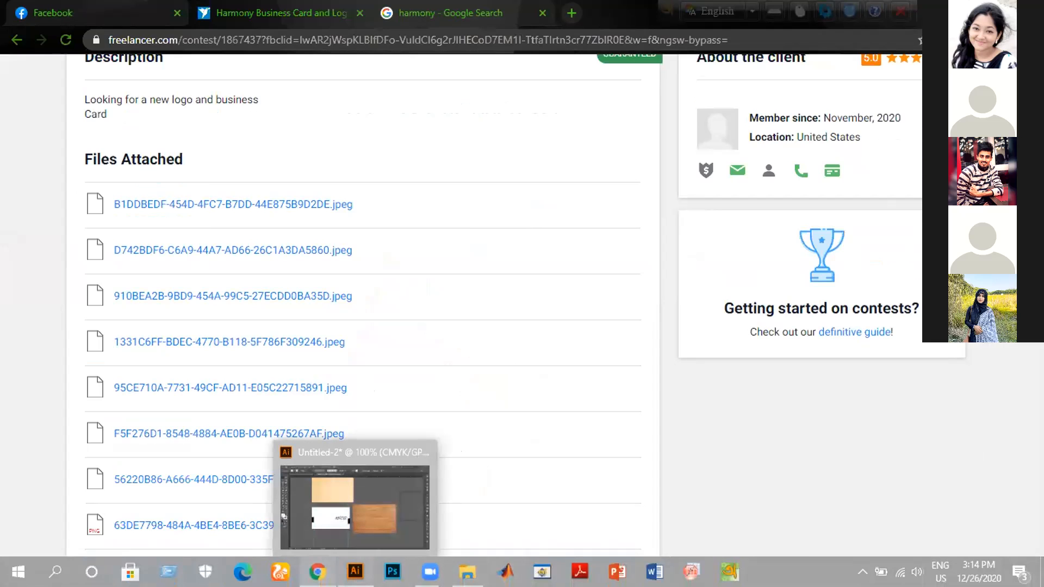
pyautogui.click(355, 572)
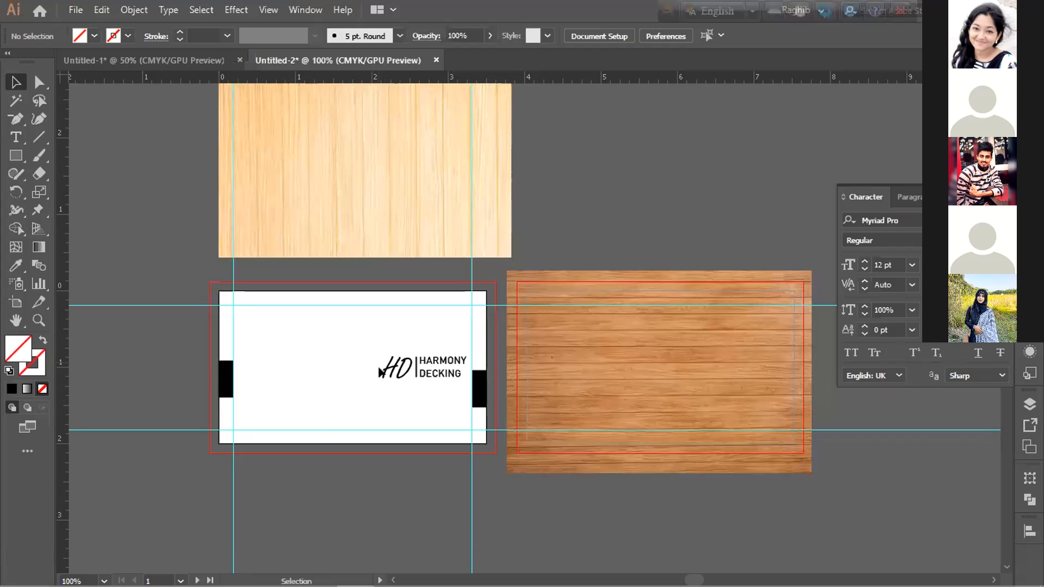
pyautogui.moveTo(423, 361); pyautogui.dragTo(664, 366)
pyautogui.scroll(2, 727, 370)
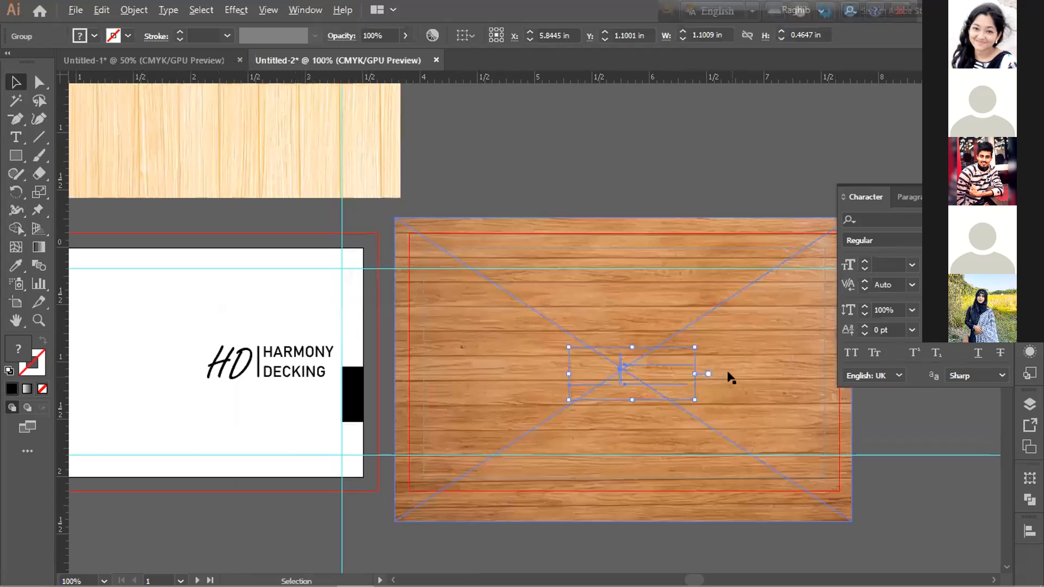
pyautogui.scroll(2, 620, 379)
pyautogui.rightClick(613, 373)
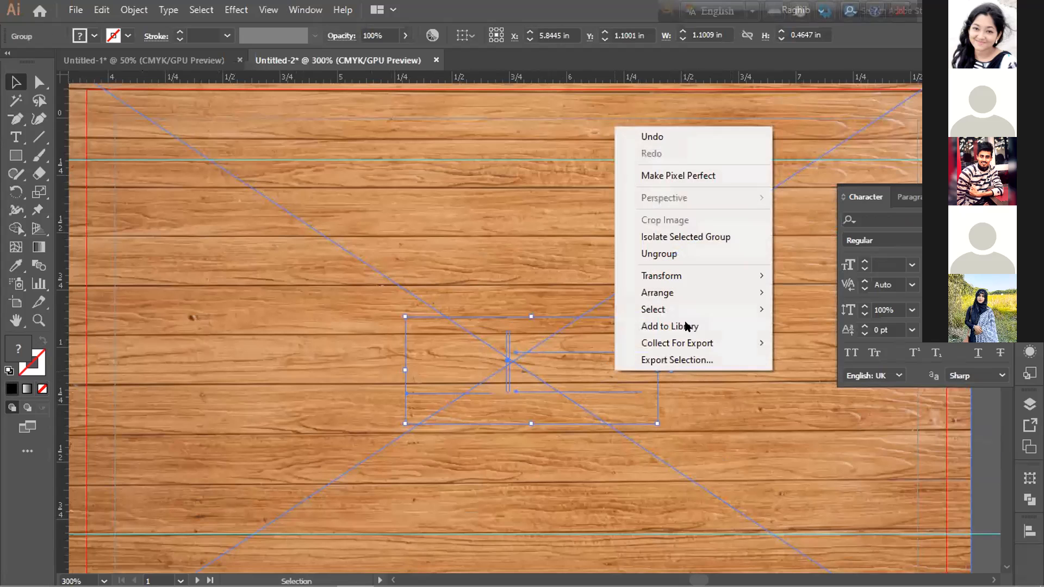
pyautogui.moveTo(700, 280)
pyautogui.moveTo(751, 292)
pyautogui.click(805, 292)
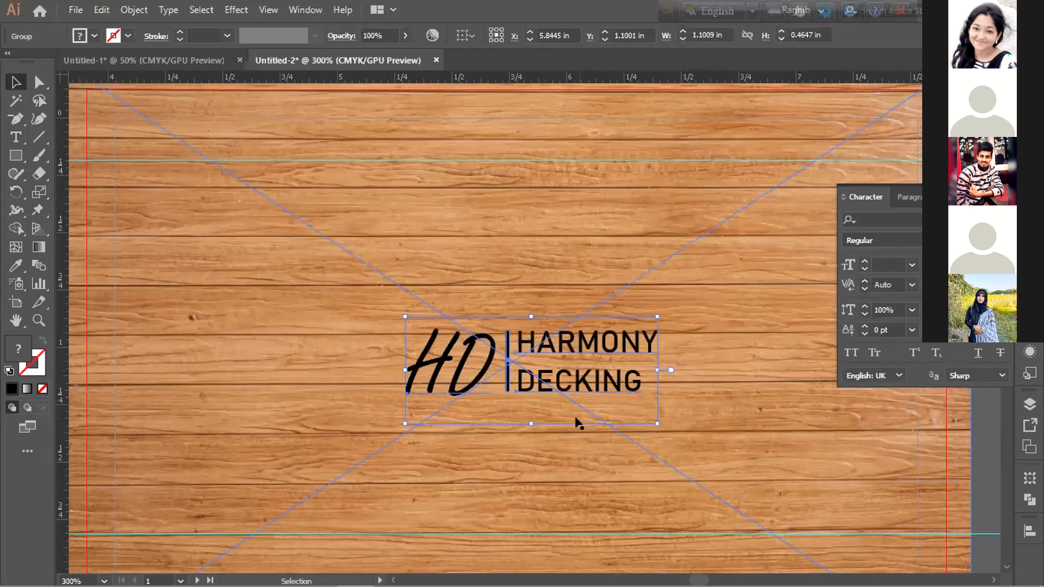
# - Lock the clapboard-wall.jpg background image on the second card
pyautogui.scroll(-2, 567, 379)
pyautogui.click(543, 211)
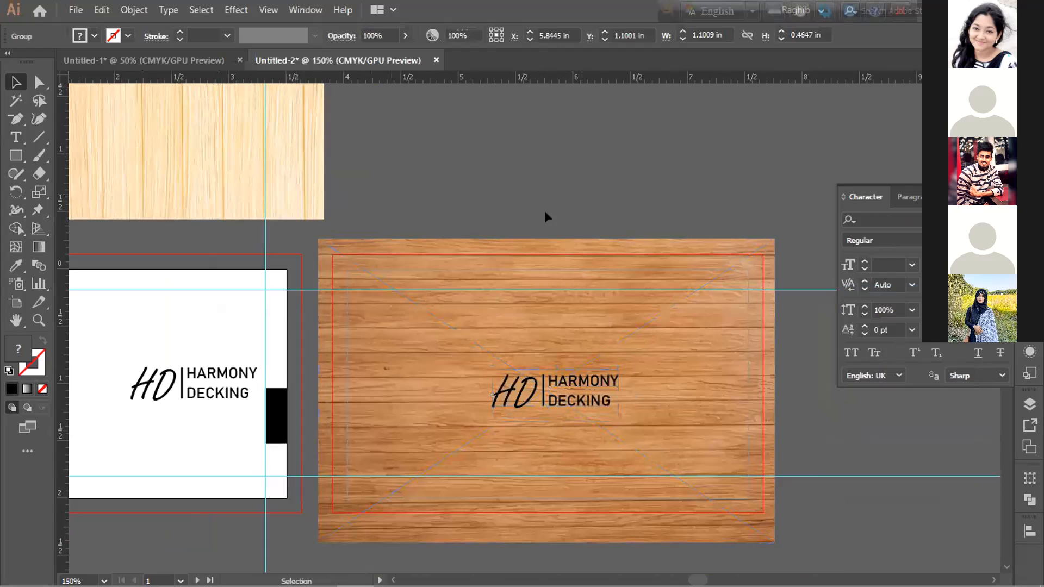
pyautogui.click(528, 243)
pyautogui.click(133, 10)
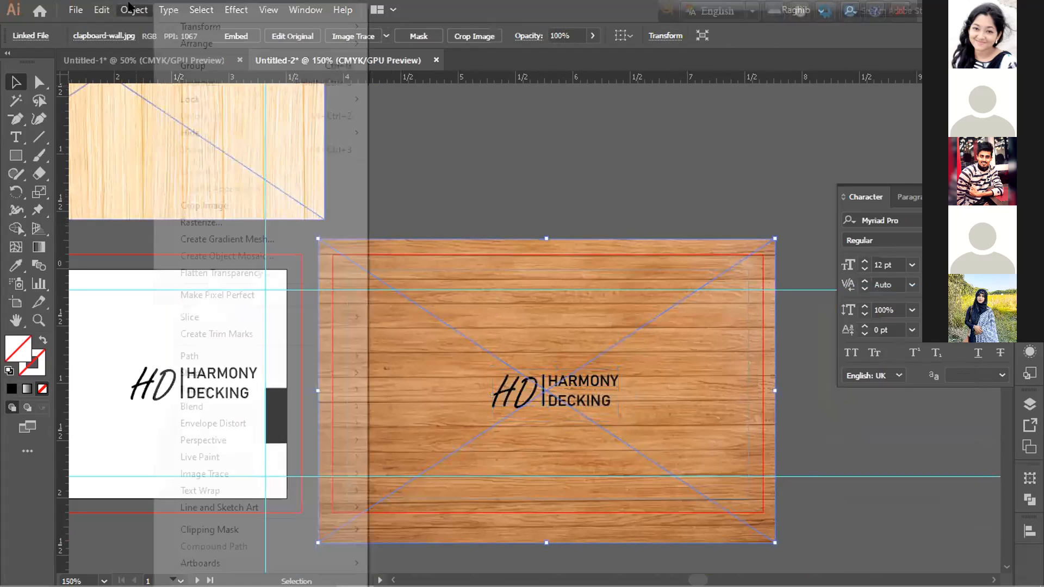
pyautogui.moveTo(365, 98)
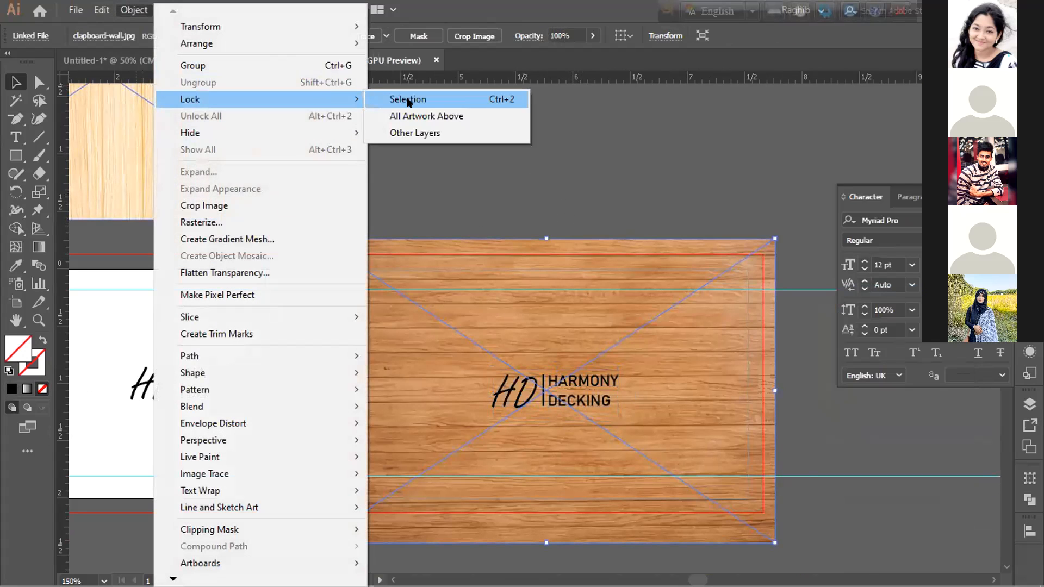
pyautogui.click(405, 99)
# - Enlarge the logo copy on the wood card proportionally from its centre to about 1.96 in wide
pyautogui.moveTo(458, 347); pyautogui.dragTo(592, 422)
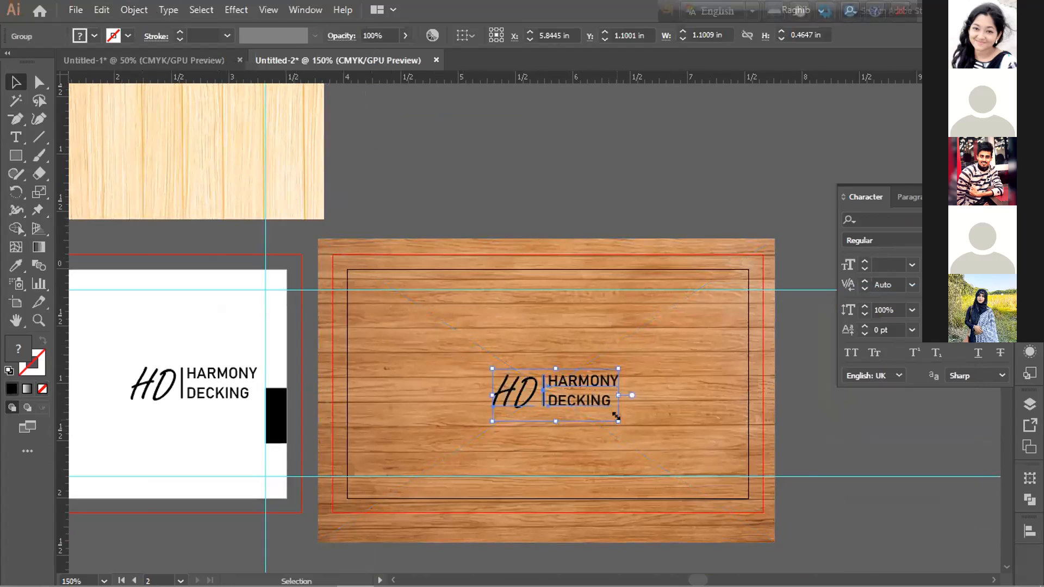
pyautogui.moveTo(618, 419); pyautogui.dragTo(664, 453)
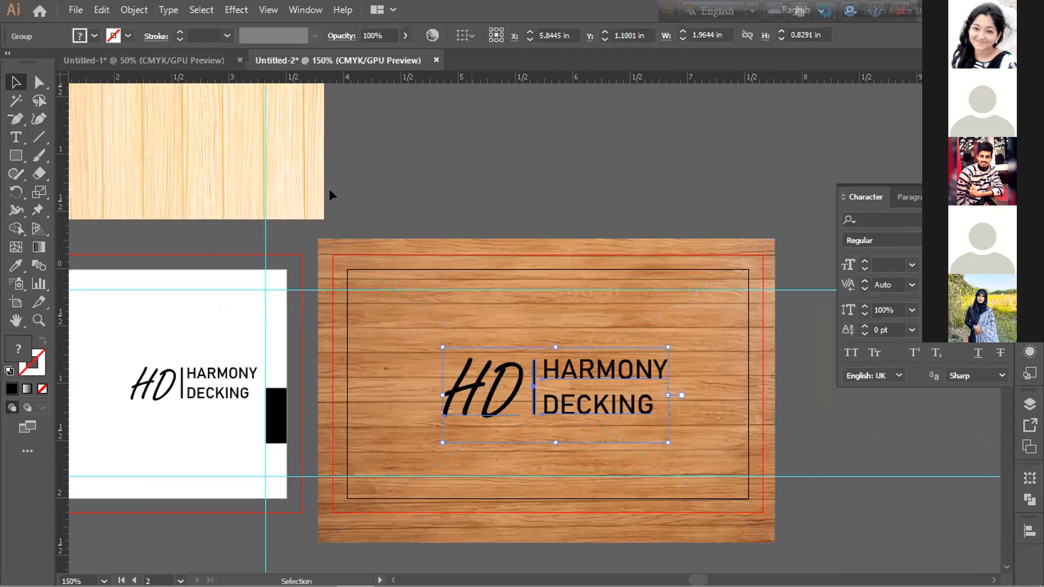
pyautogui.click(441, 326)
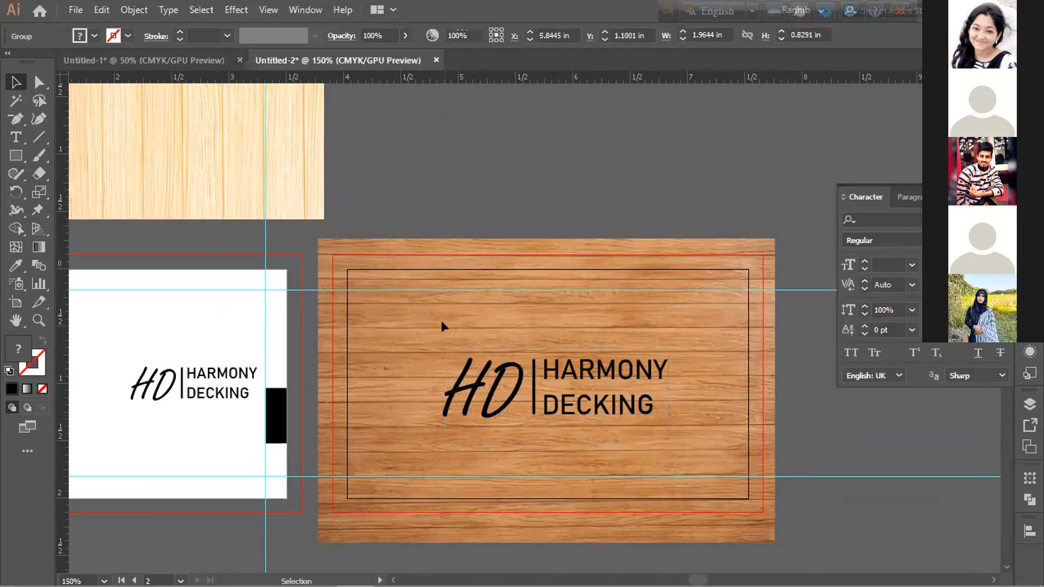
# - Ungroup the logo copy on the wood card and fill its HD lettering with white
pyautogui.click(501, 389)
pyautogui.rightClick(503, 393)
pyautogui.click(563, 263)
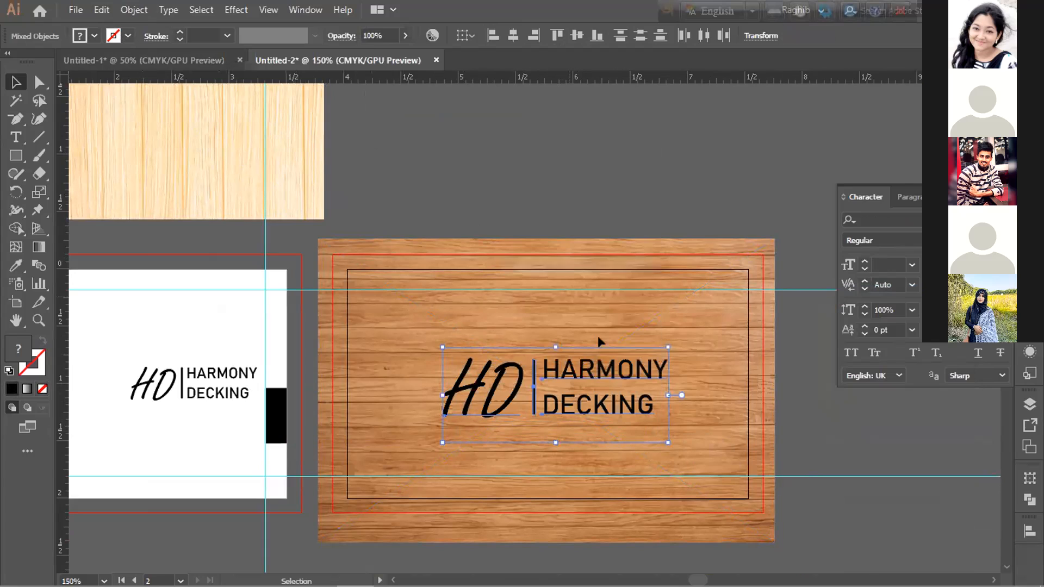
pyautogui.click(602, 318)
pyautogui.click(484, 375)
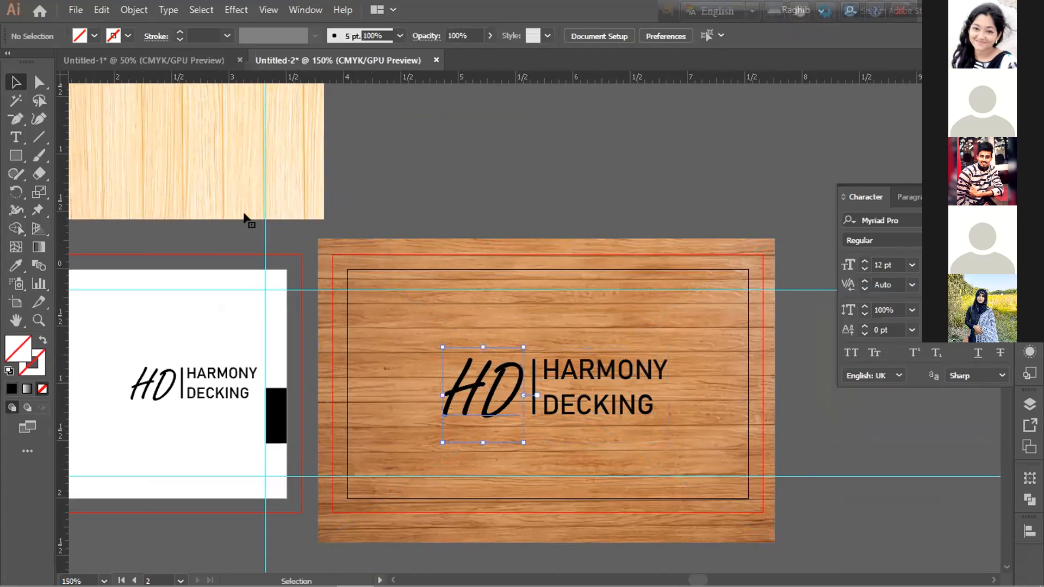
pyautogui.click(92, 35)
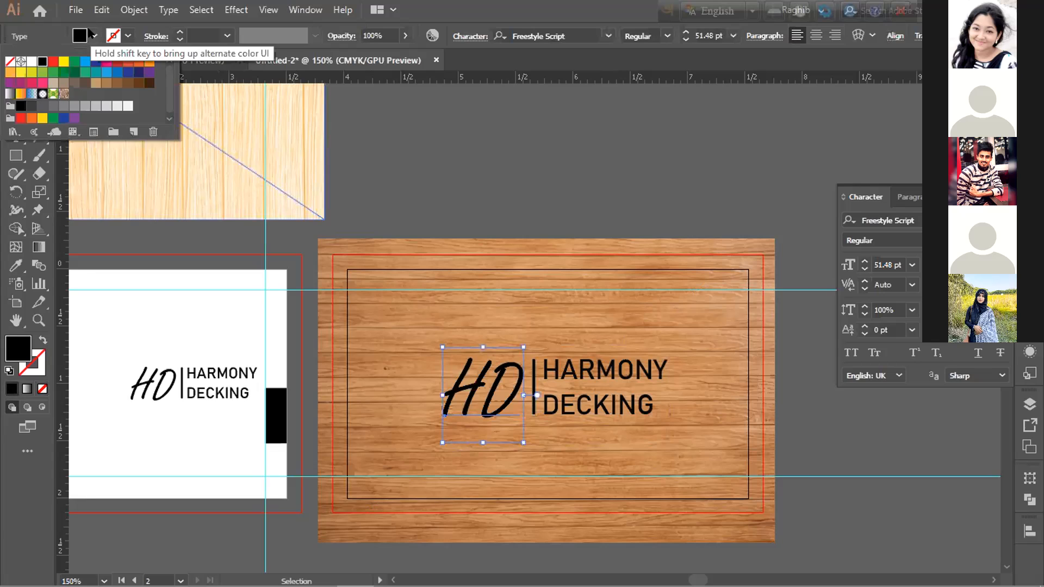
pyautogui.click(32, 61)
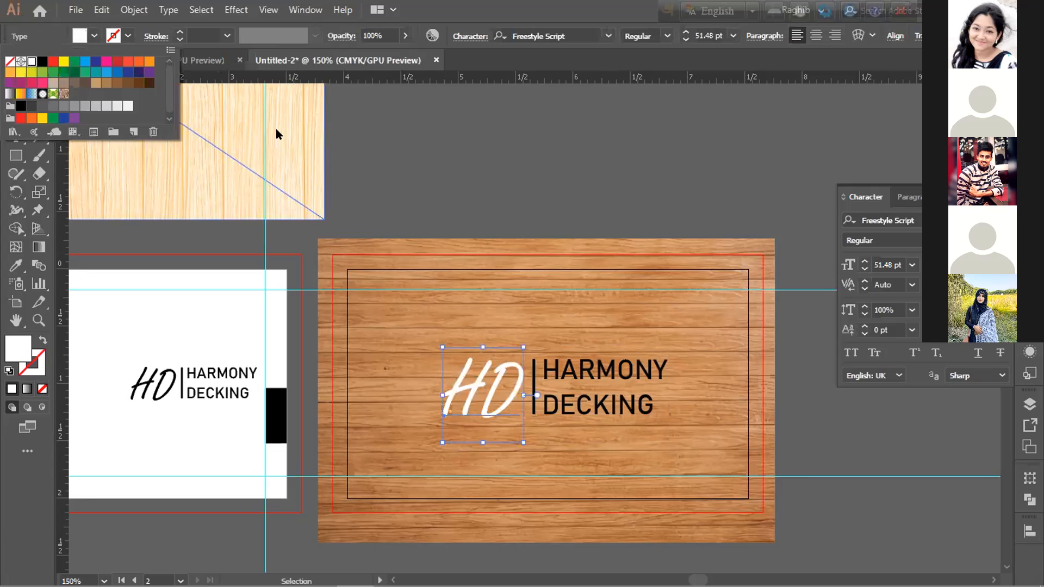
pyautogui.click(356, 136)
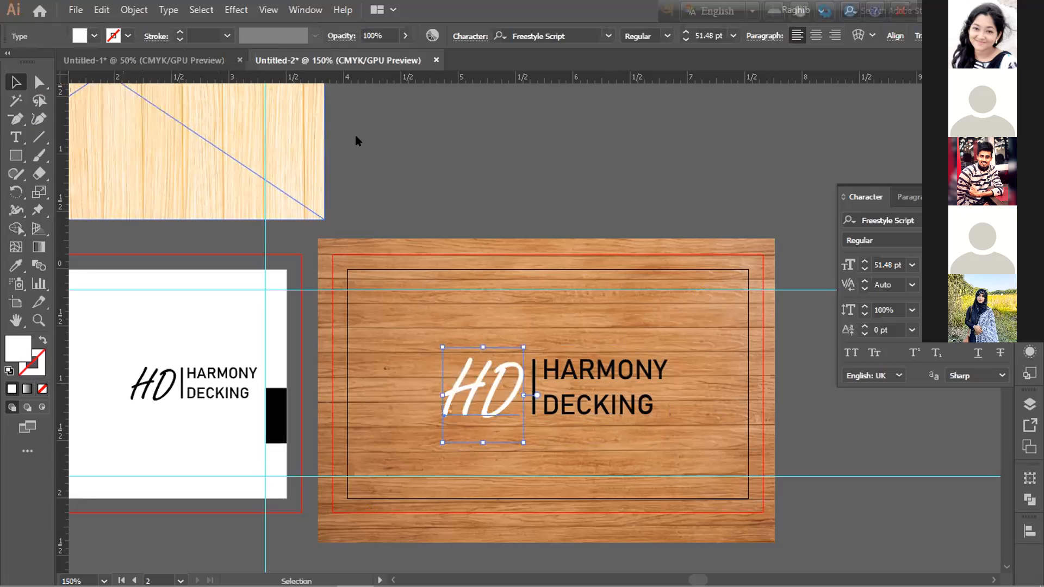
# - Recolour the HD lettering on the wood card with the Eyedropper, sampling tones from the light and dark wood images
pyautogui.click(478, 301)
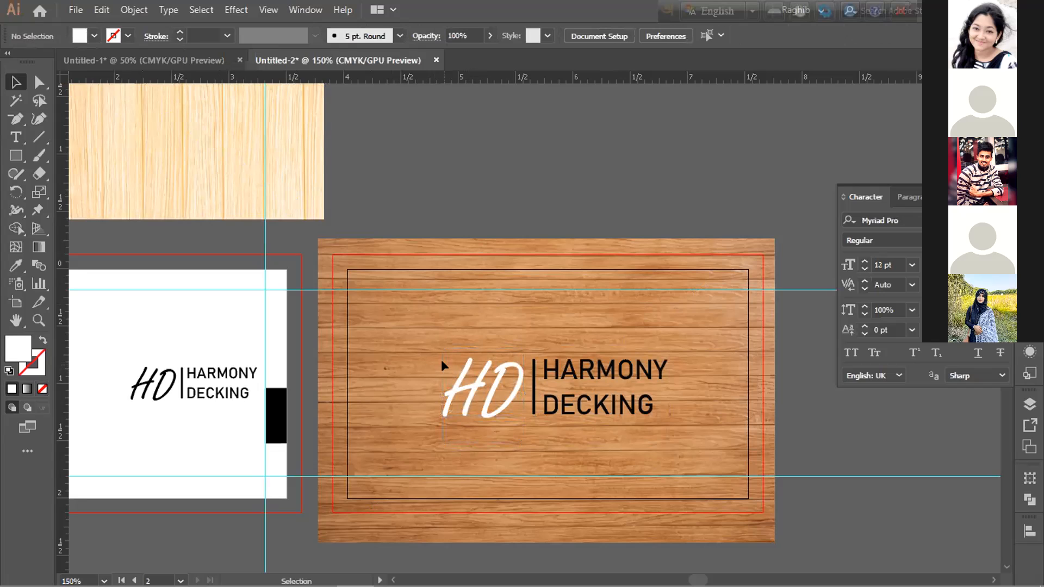
pyautogui.click(465, 396)
pyautogui.click(16, 265)
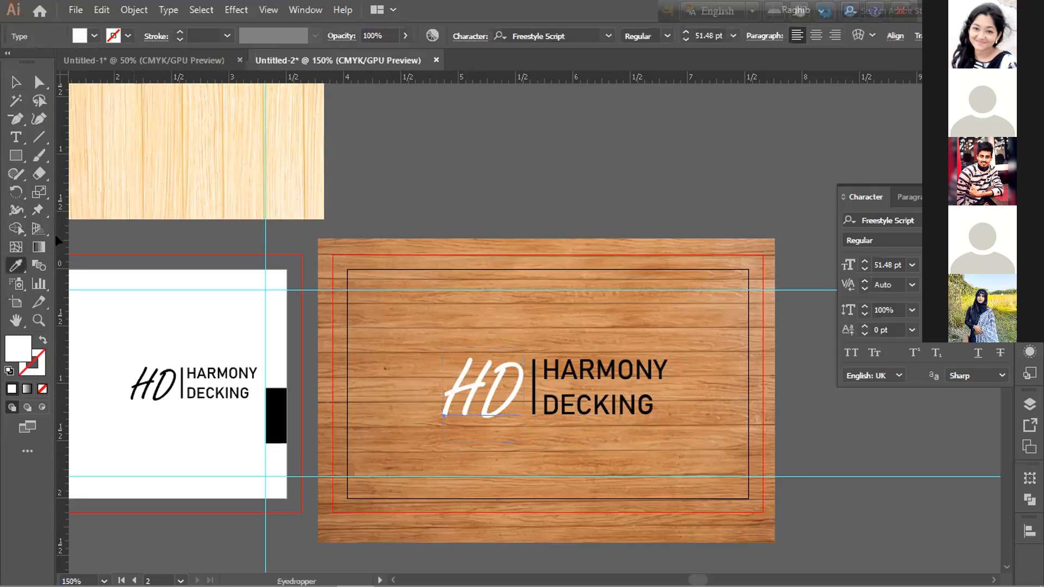
pyautogui.click(208, 145)
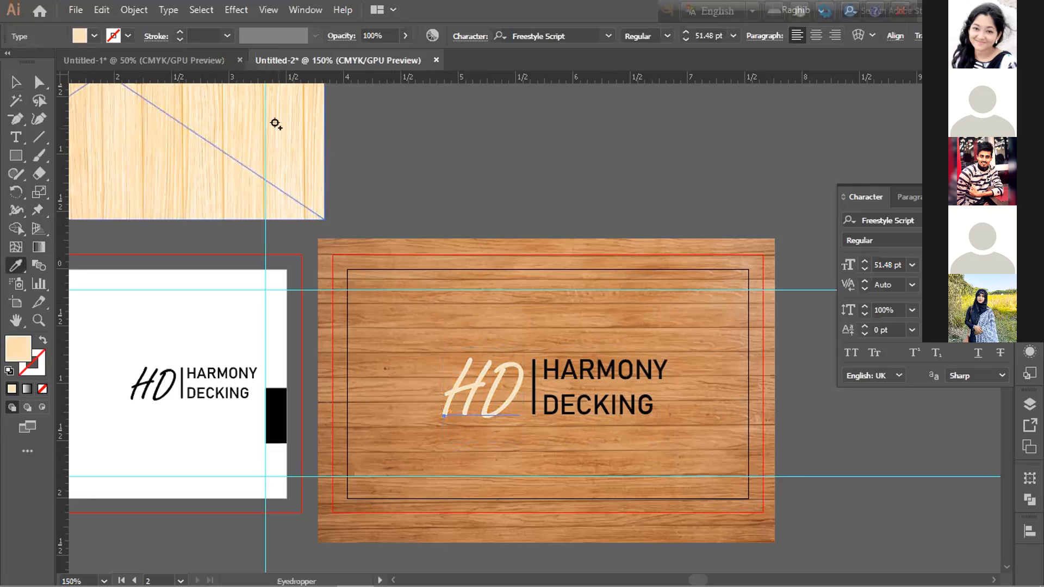
pyautogui.click(292, 155)
pyautogui.click(350, 316)
pyautogui.click(647, 268)
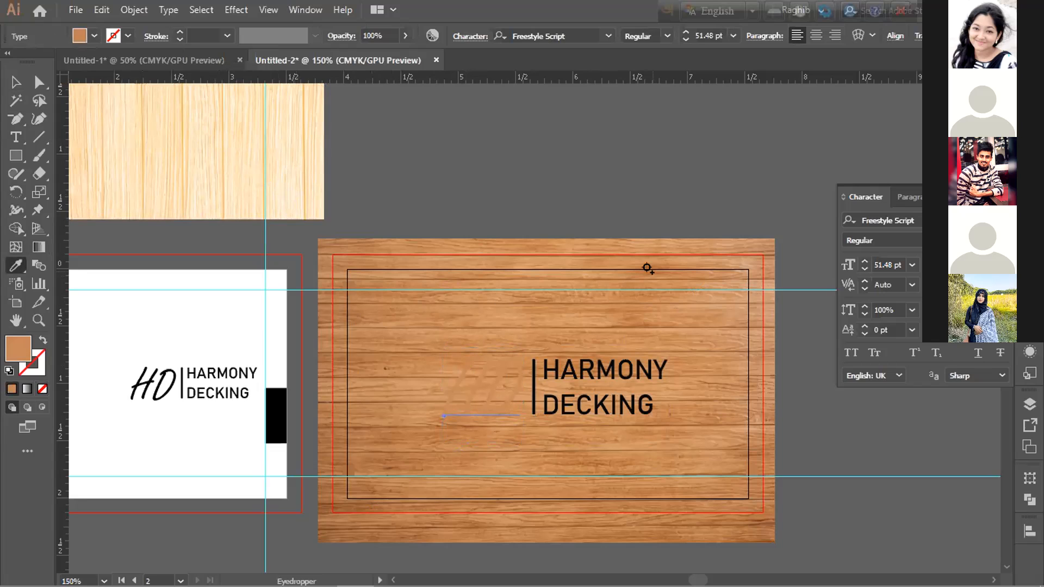
pyautogui.click(749, 520)
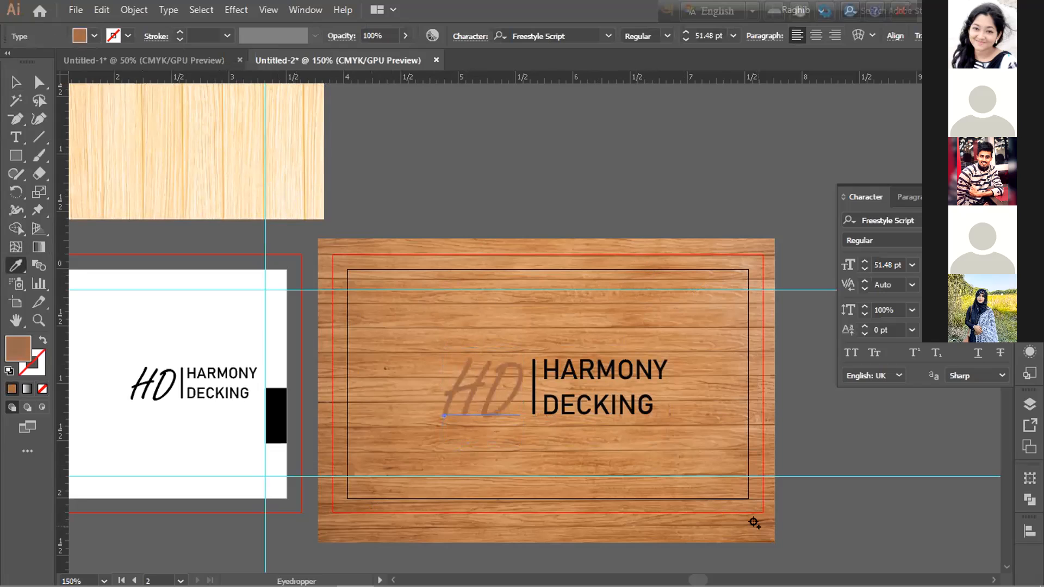
# - Set the fill of the wood card's HD lettering to the brown #5B3400 and deselect it
pyautogui.doubleClick(16, 350)
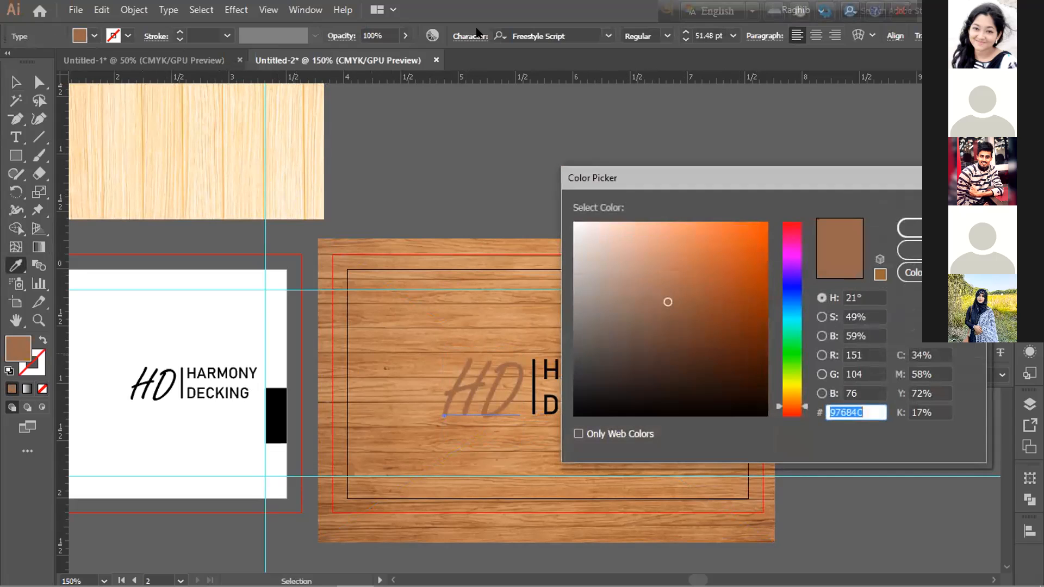
pyautogui.click(435, 107)
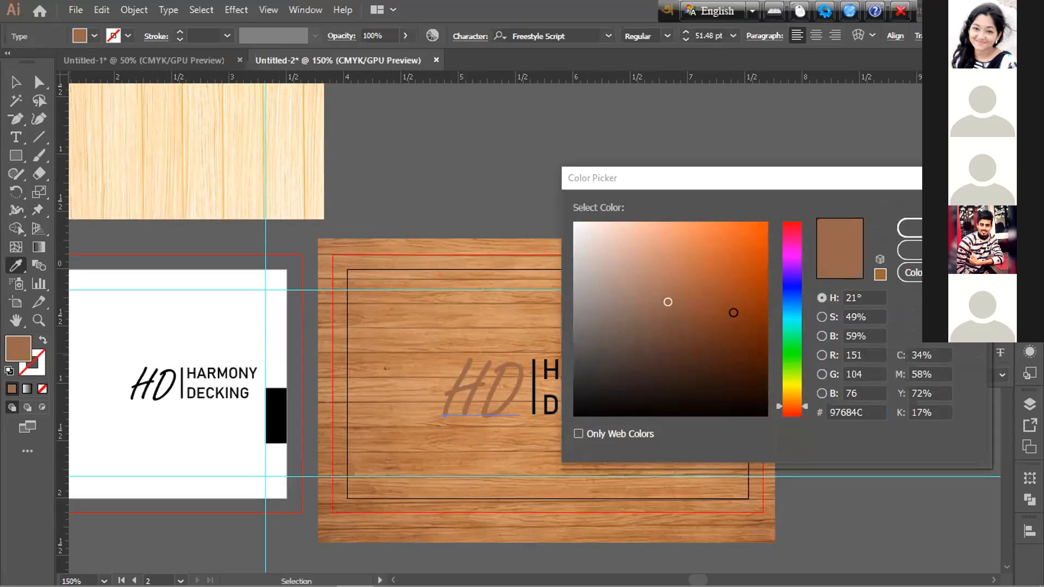
pyautogui.click(800, 403)
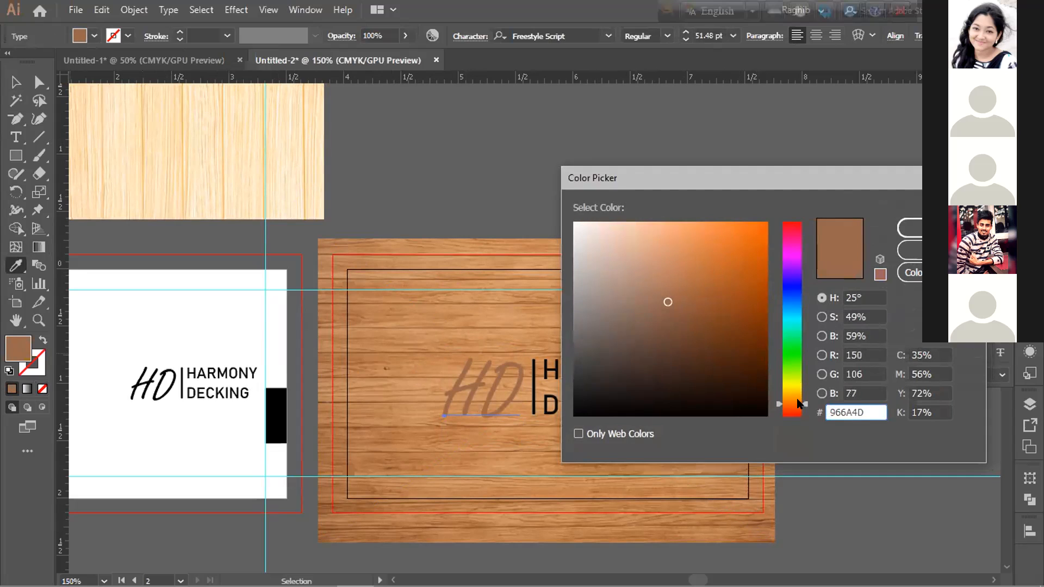
pyautogui.click(795, 397)
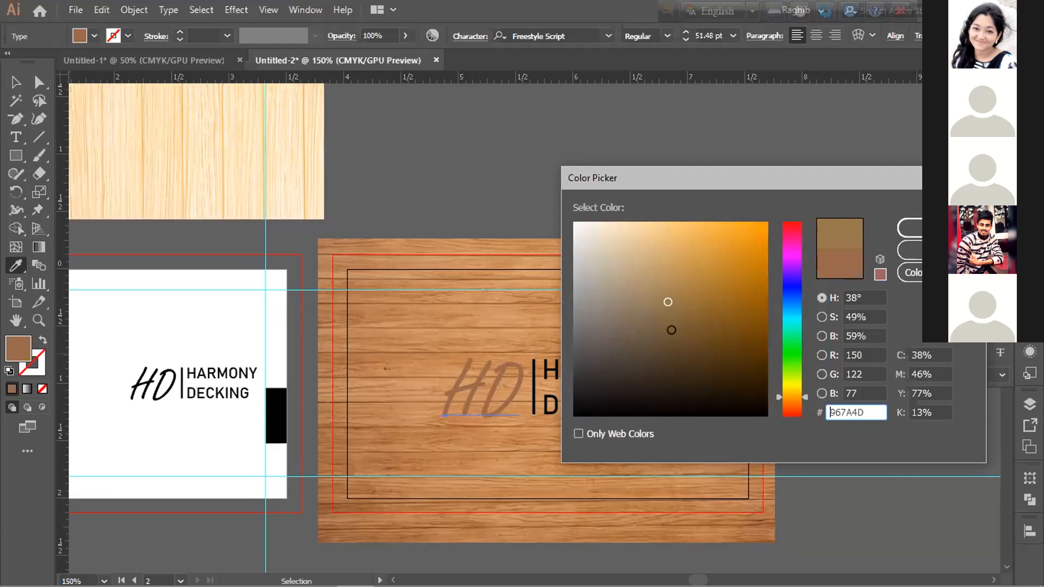
pyautogui.moveTo(742, 352); pyautogui.dragTo(776, 366)
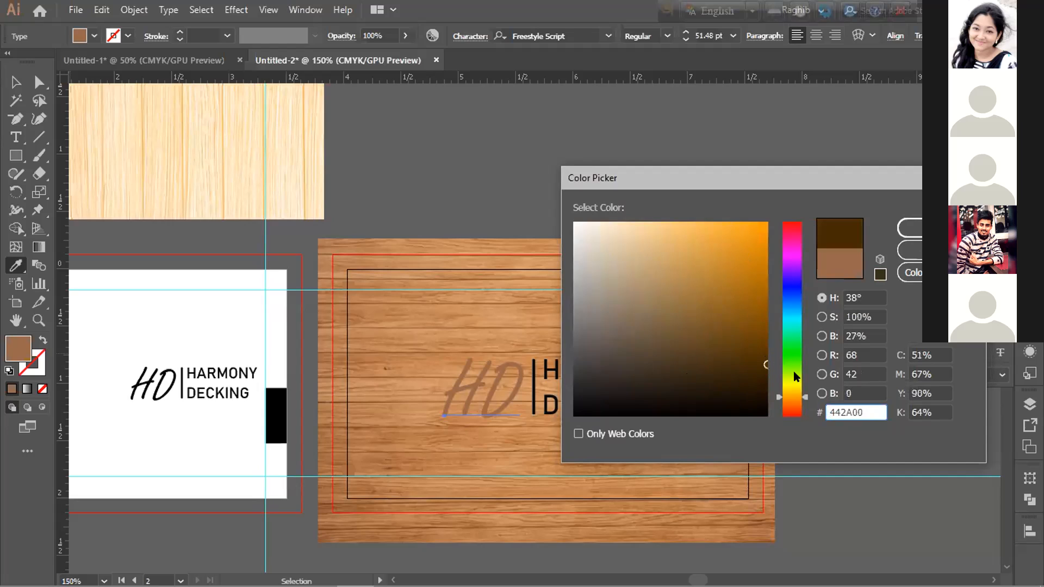
pyautogui.click(796, 397)
pyautogui.click(765, 347)
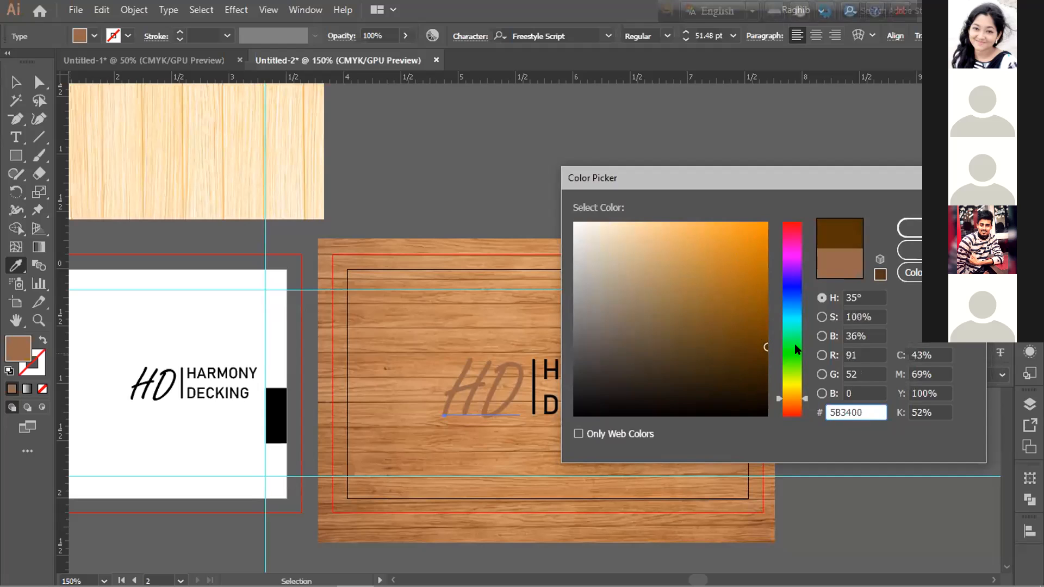
pyautogui.click(902, 226)
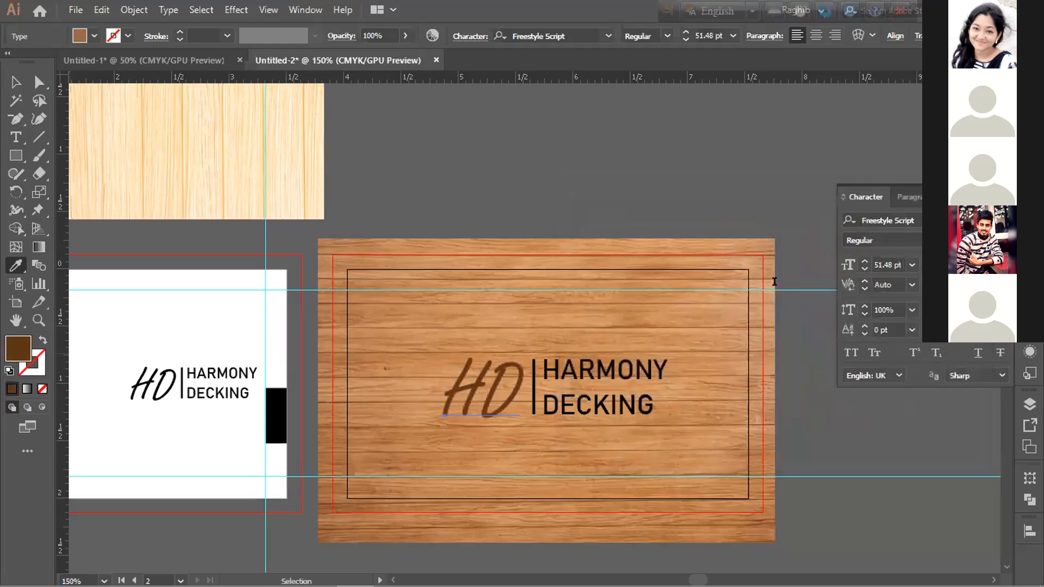
pyautogui.click(17, 84)
pyautogui.click(15, 83)
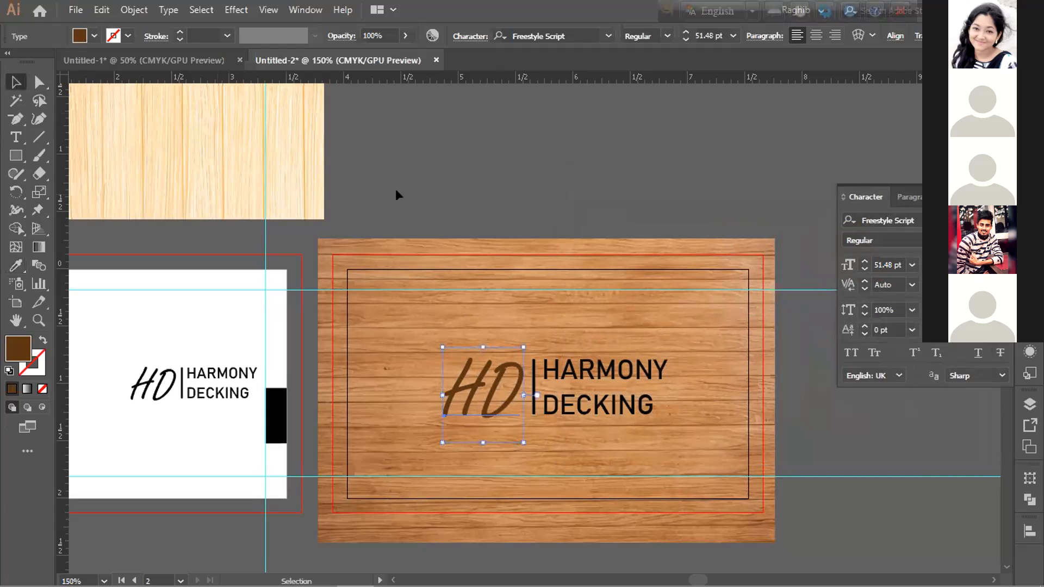
pyautogui.click(470, 188)
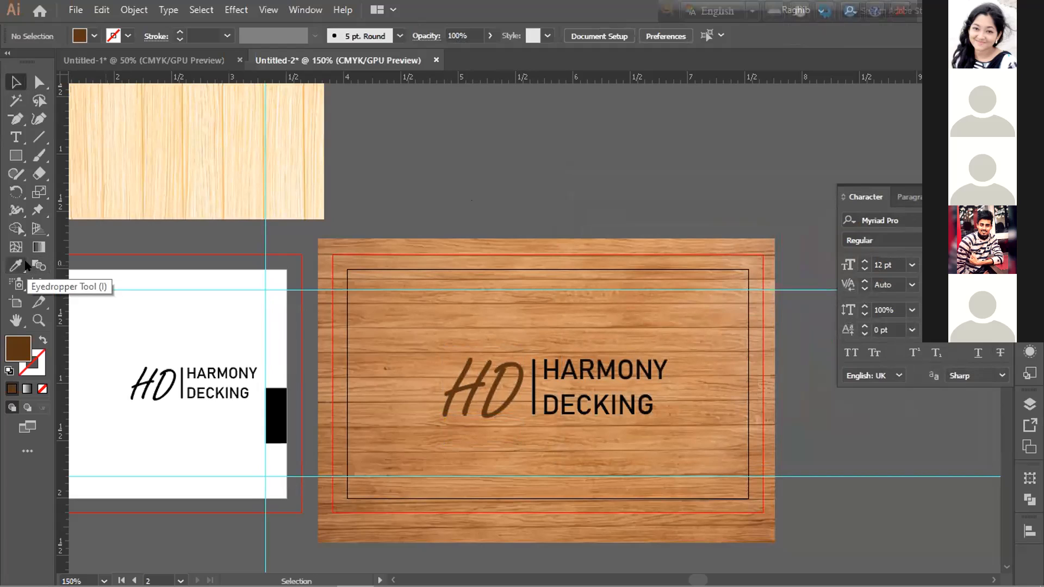
# - Draw a brown swatch rectangle about 0.5 in wide on the empty canvas above the wood card and deselect it
pyautogui.click(16, 157)
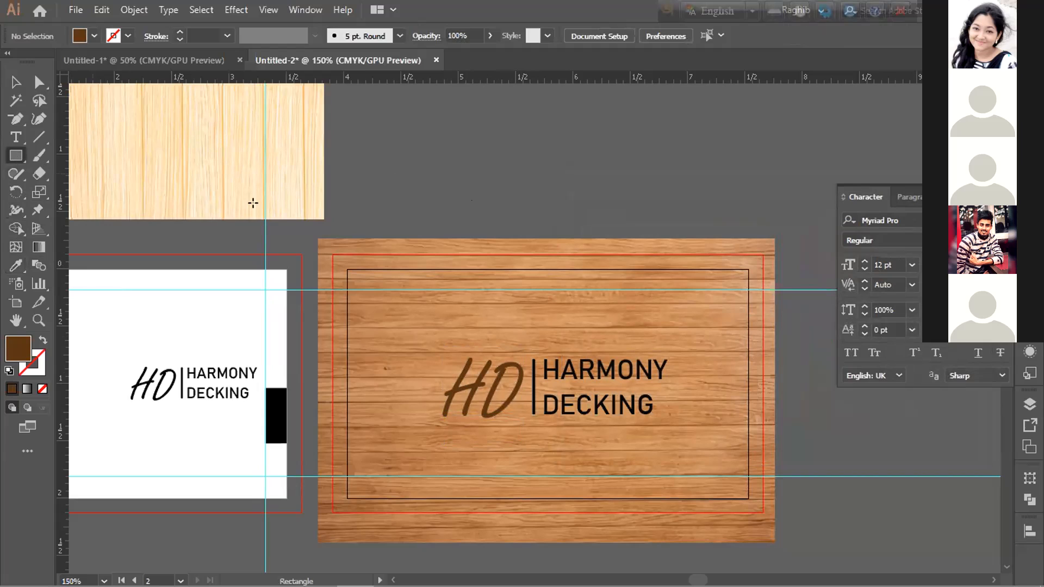
pyautogui.moveTo(433, 157); pyautogui.dragTo(492, 202)
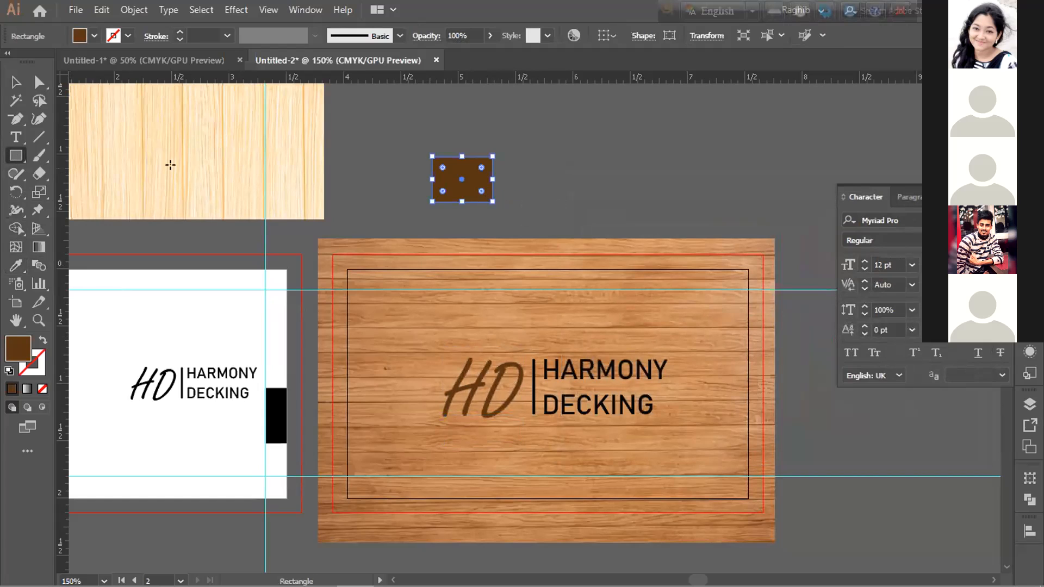
pyautogui.click(16, 82)
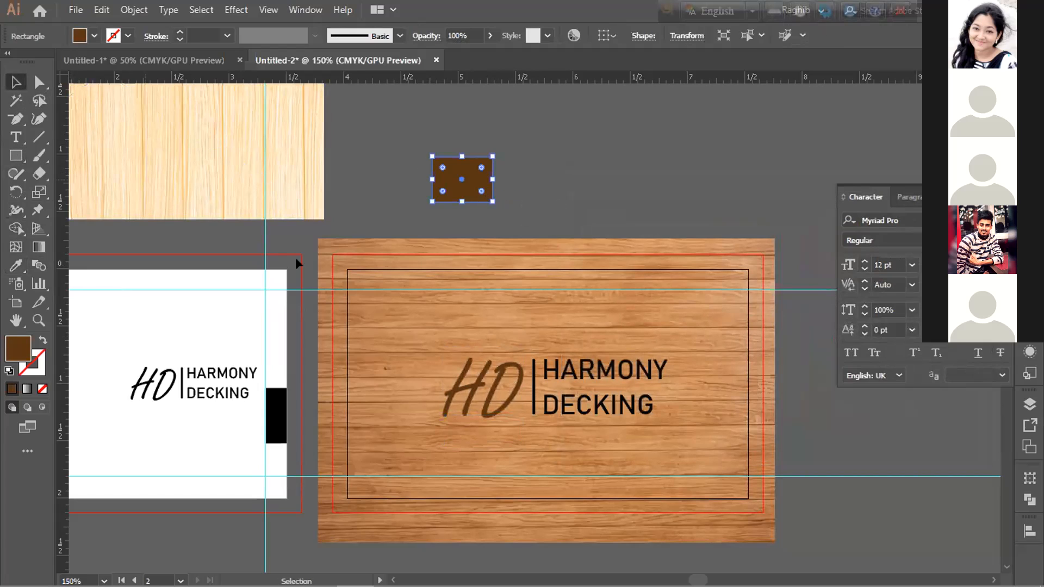
pyautogui.click(383, 332)
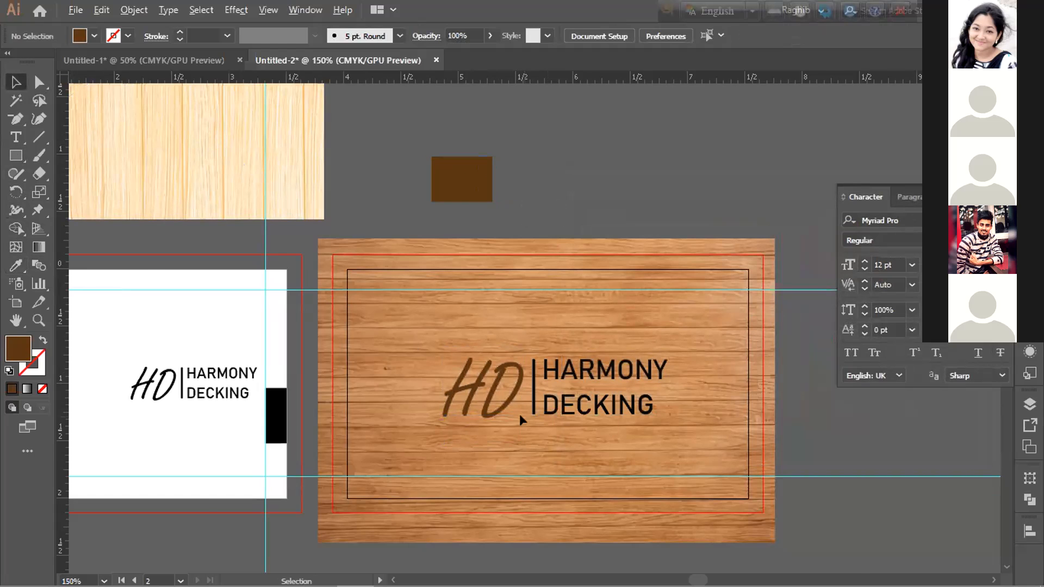
# - Darken the fill of the wood card's HD lettering to #3D2100 and deselect it
pyautogui.hotkey('ctrl', '+')
pyautogui.scroll(1, 494, 451)
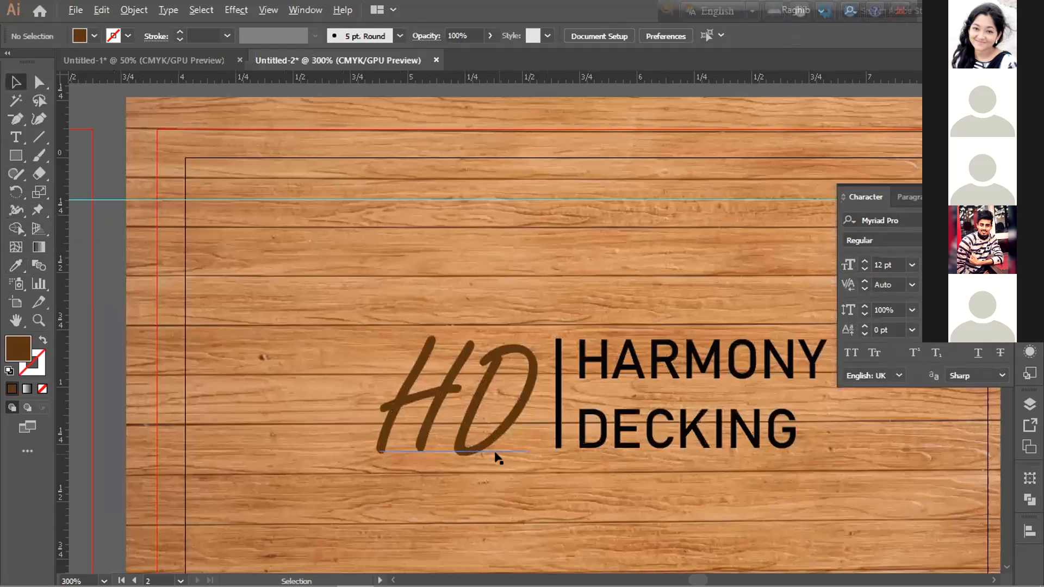
pyautogui.scroll(-1, 490, 455)
pyautogui.click(489, 430)
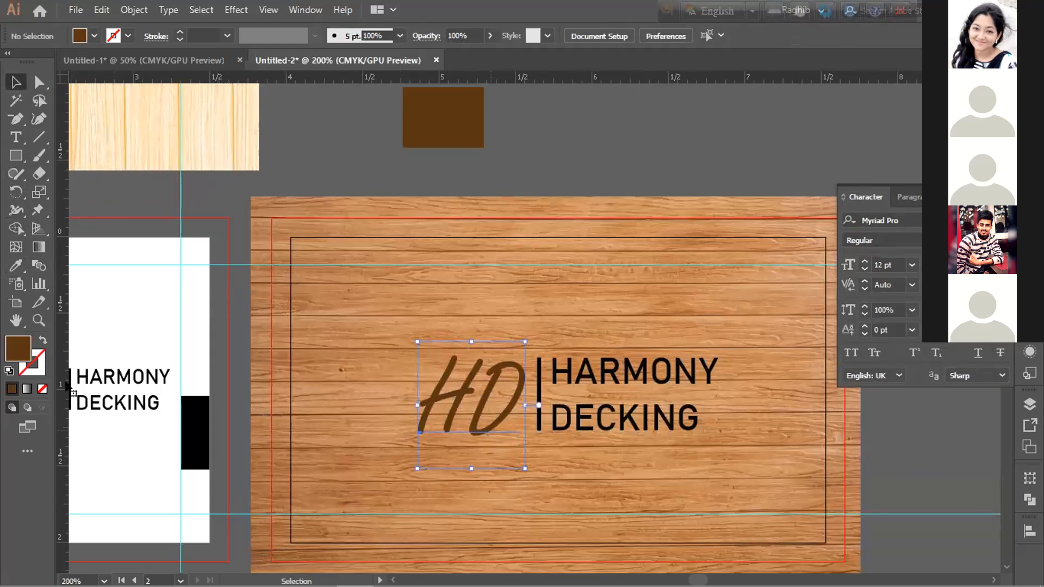
pyautogui.doubleClick(18, 348)
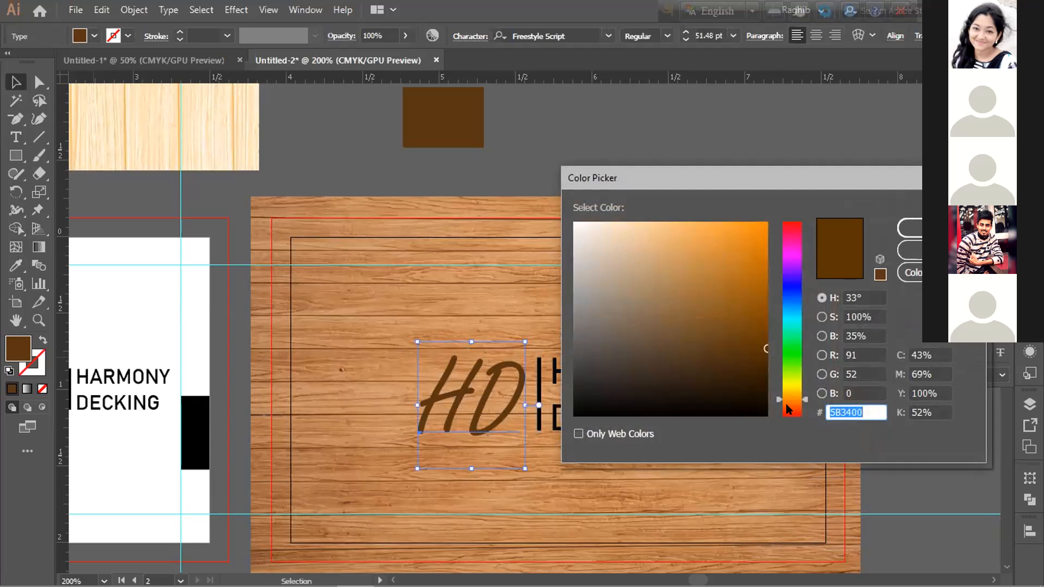
pyautogui.moveTo(758, 313)
pyautogui.mouseDown()
pyautogui.moveTo(762, 305)
pyautogui.moveTo(758, 379)
pyautogui.moveTo(767, 368)
pyautogui.mouseUp()
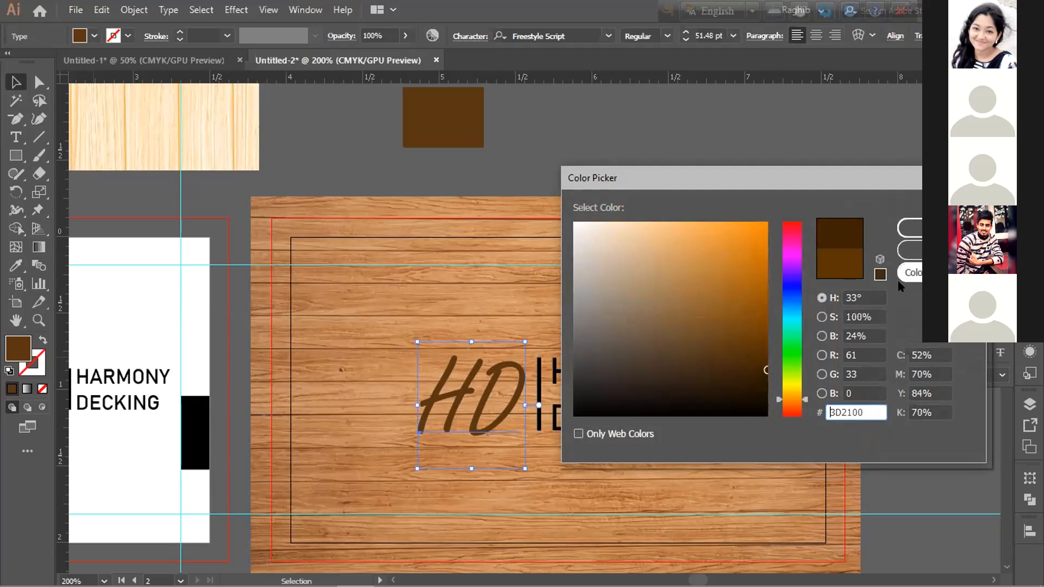
pyautogui.click(910, 229)
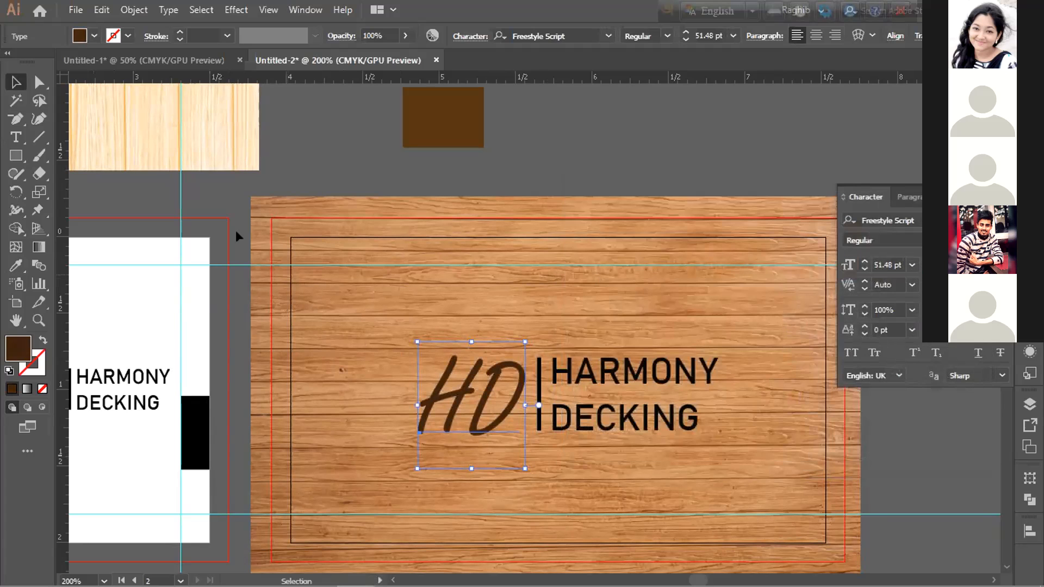
pyautogui.click(594, 316)
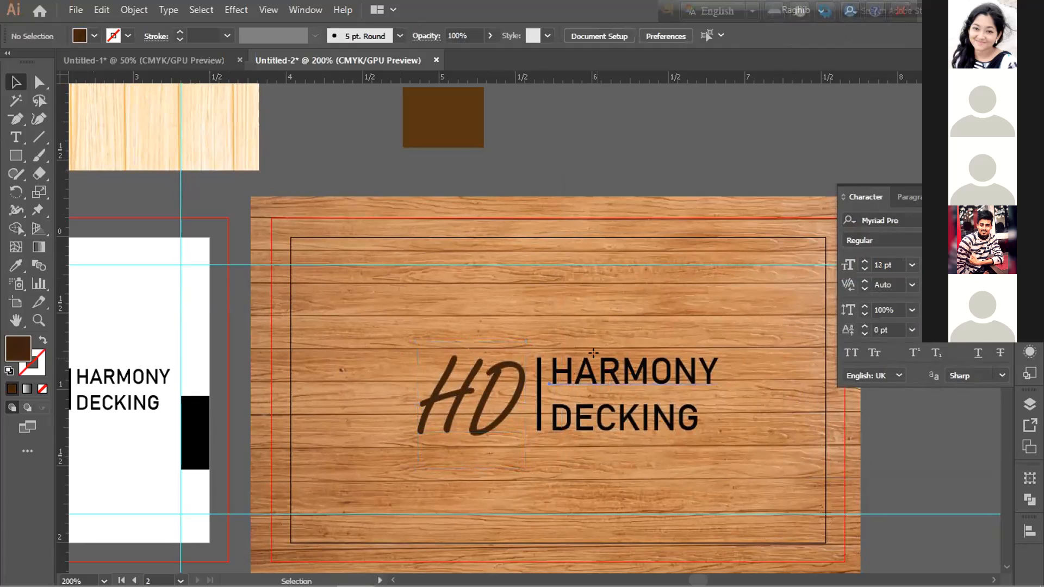
# - Try to match the HARMONY and DECKING text to the HD lettering with the Eyedropper, and undo the change
pyautogui.click(579, 379)
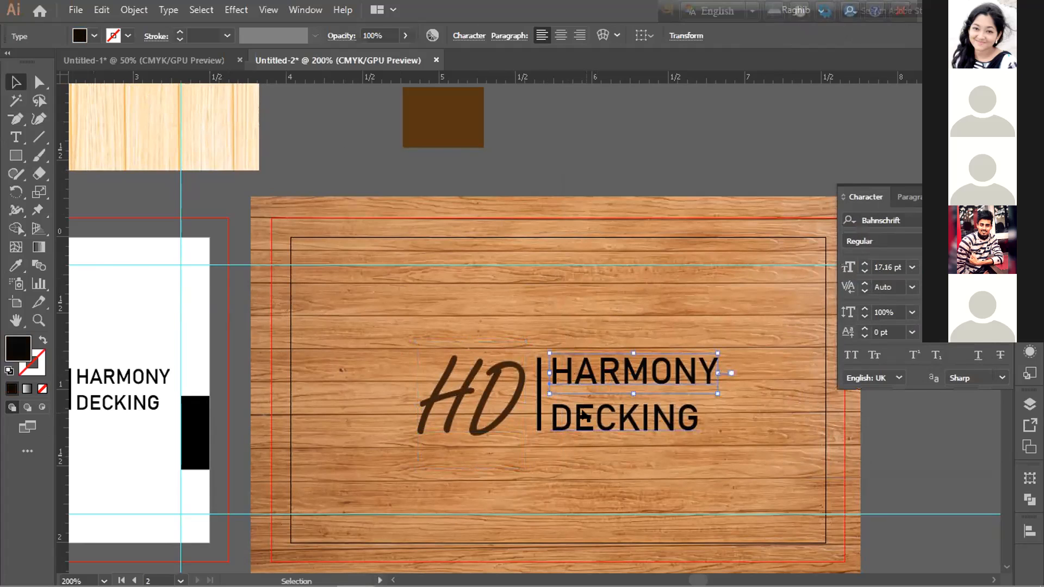
pyautogui.click(15, 266)
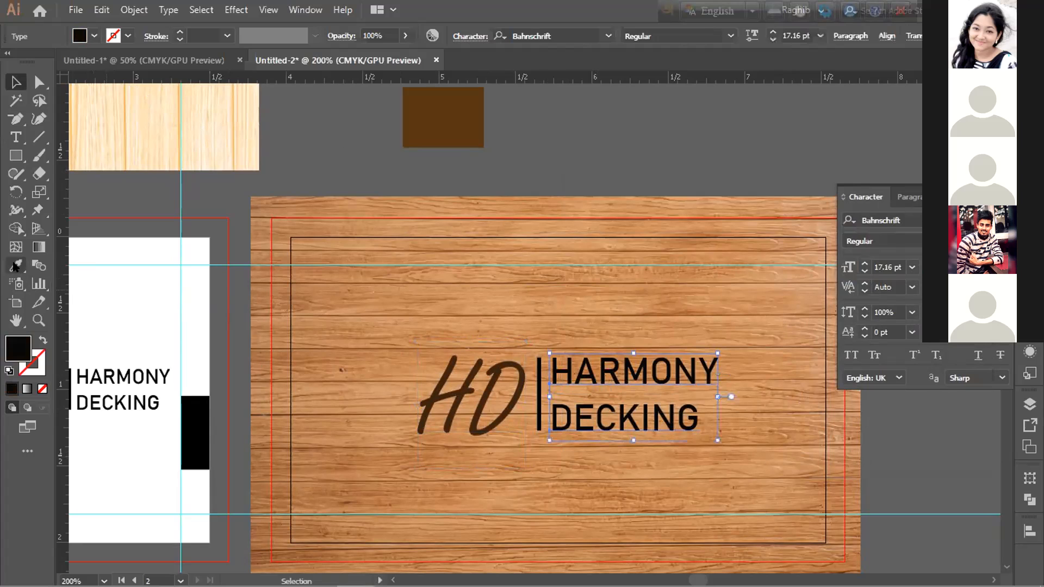
pyautogui.click(430, 387)
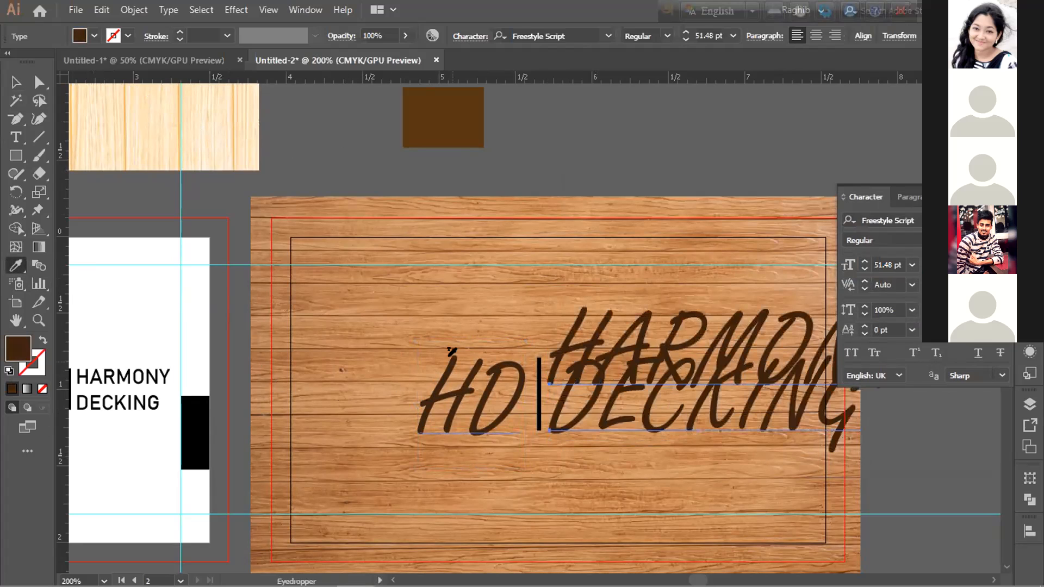
pyautogui.hotkey('ctrl', 'z')
pyautogui.click(15, 81)
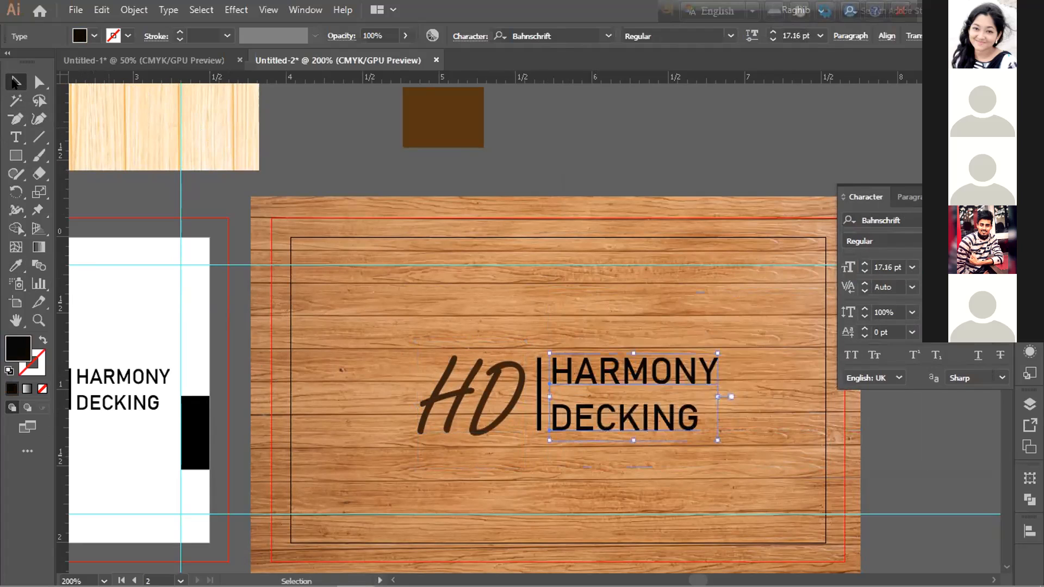
# - Recolour the swatch rectangle above the wood card with the dark brown sampled from the HD lettering
pyautogui.click(430, 125)
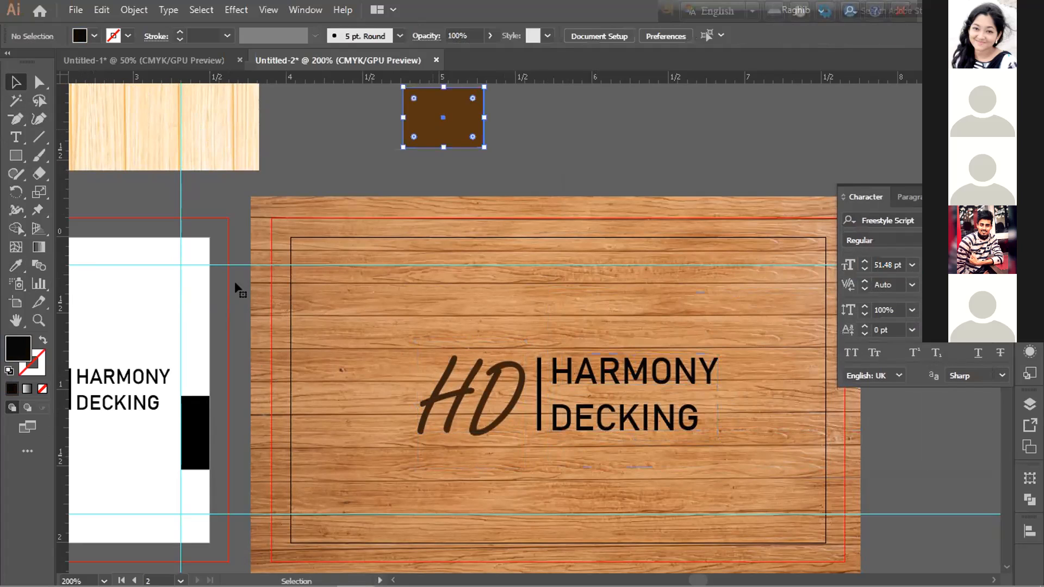
pyautogui.click(15, 265)
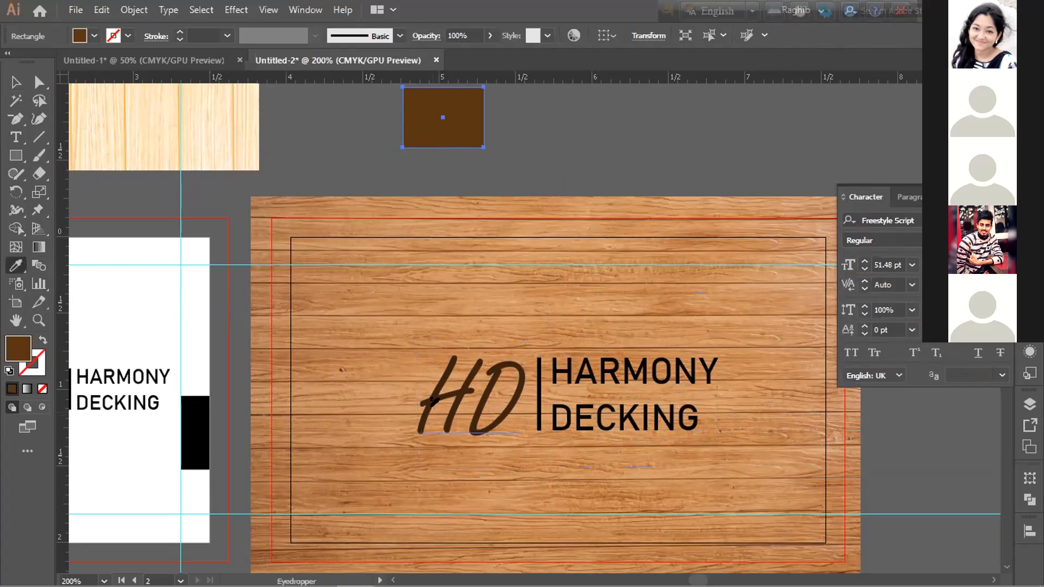
pyautogui.click(424, 404)
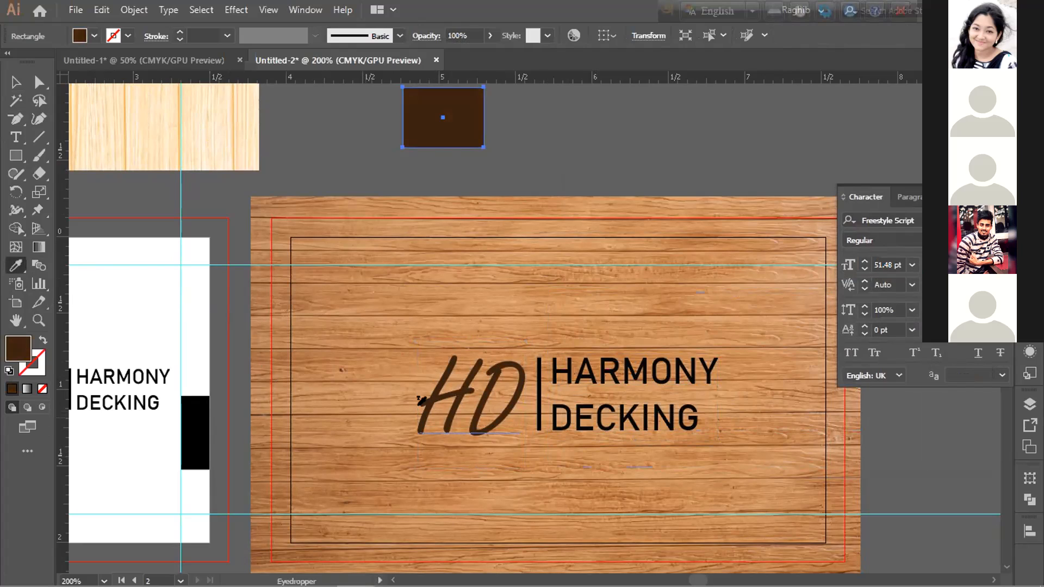
pyautogui.click(14, 81)
pyautogui.click(571, 216)
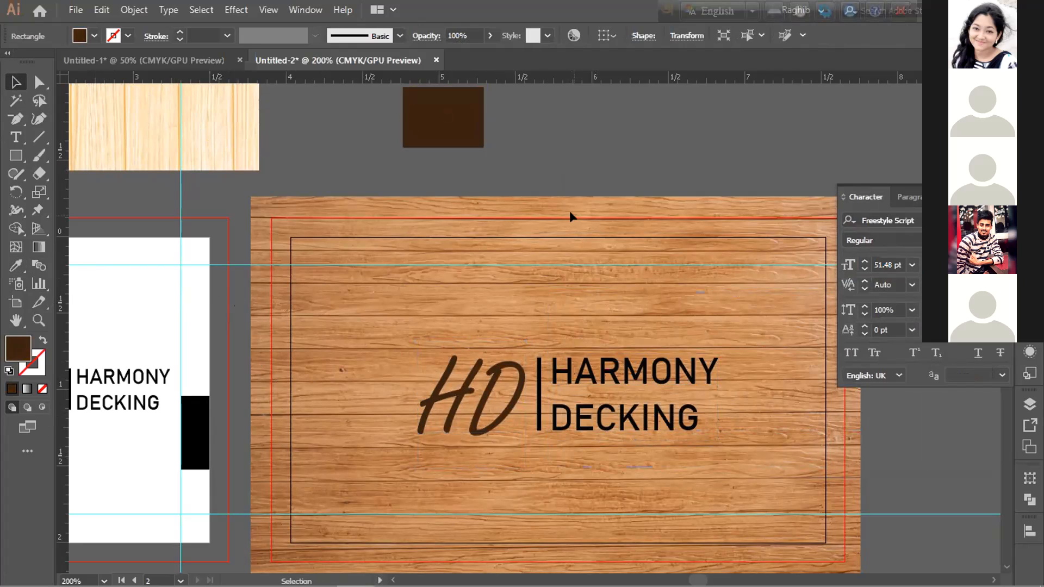
# - Fill the HARMONY and DECKING text on the wood card with the dark brown sampled from the swatch rectangle
pyautogui.click(644, 422)
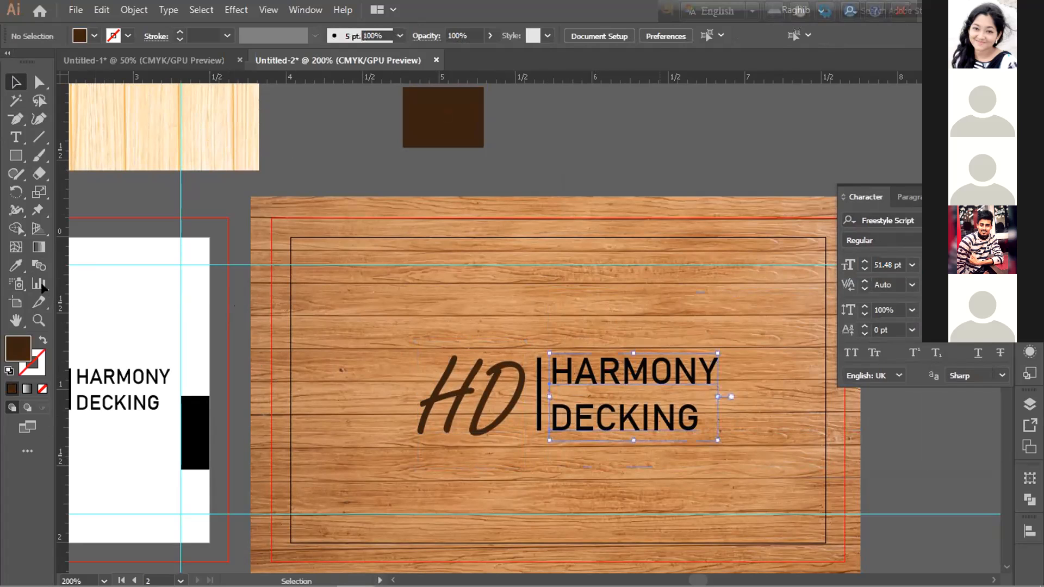
pyautogui.click(24, 265)
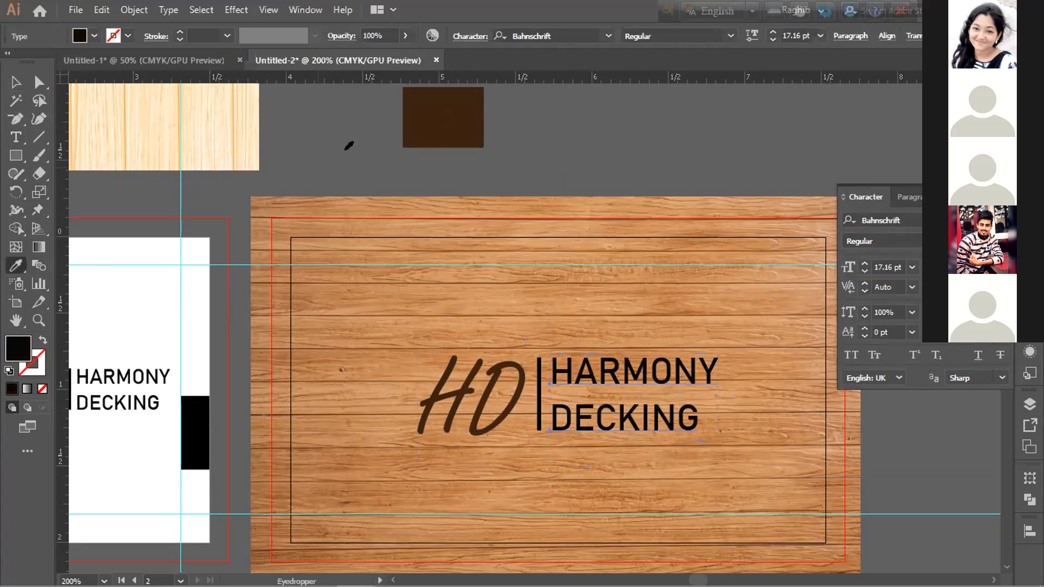
pyautogui.click(423, 111)
pyautogui.click(14, 82)
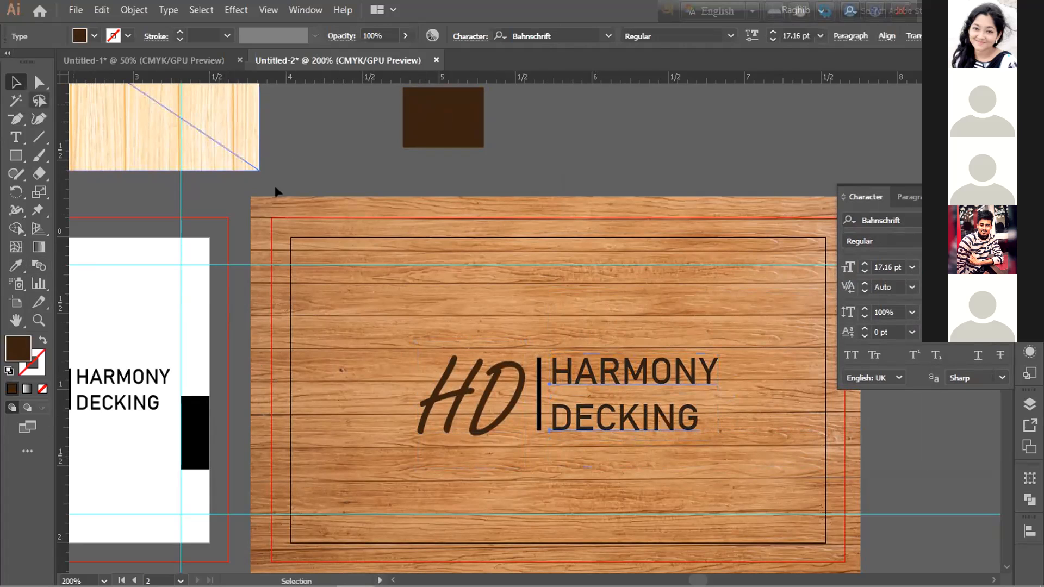
# - Recolour the vertical divider bar beside the HD lettering on the wood card with the dark brown sampled from the swatch rectangle
pyautogui.click(635, 293)
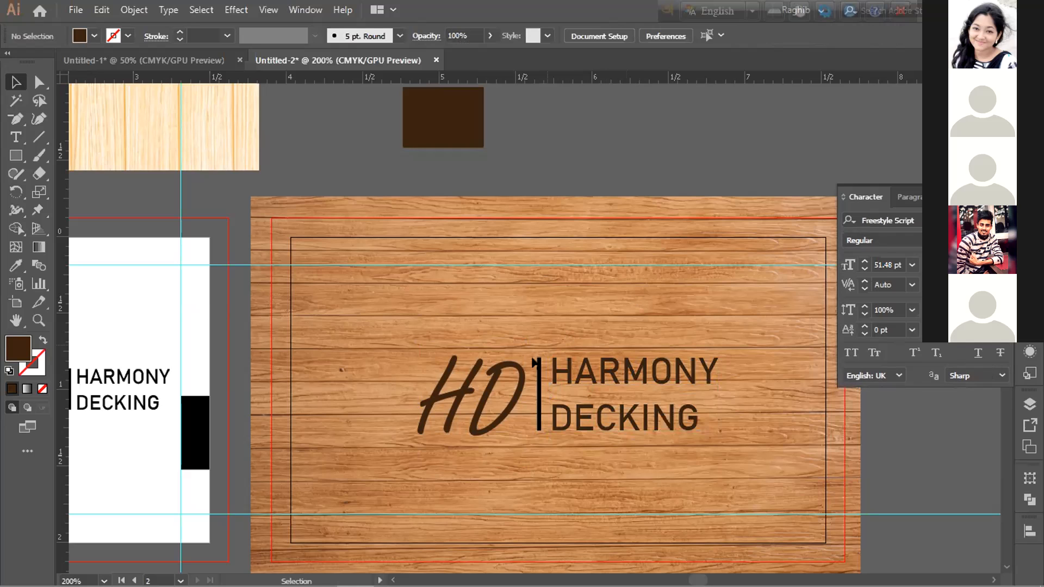
pyautogui.scroll(2, 525, 401)
pyautogui.scroll(3, 524, 396)
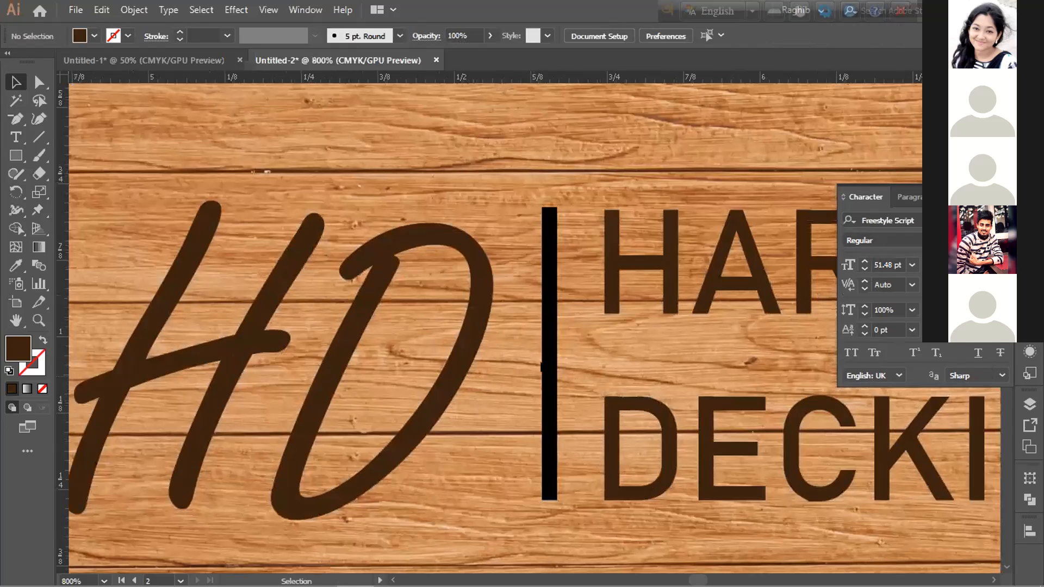
pyautogui.click(555, 380)
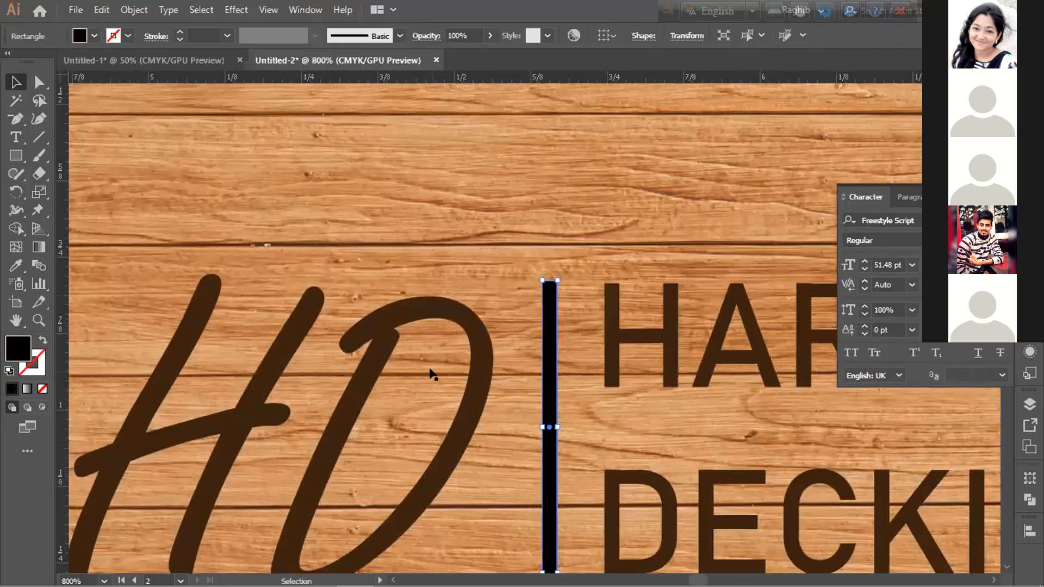
pyautogui.scroll(-3, 314, 354)
pyautogui.scroll(1, 124, 338)
pyautogui.click(15, 265)
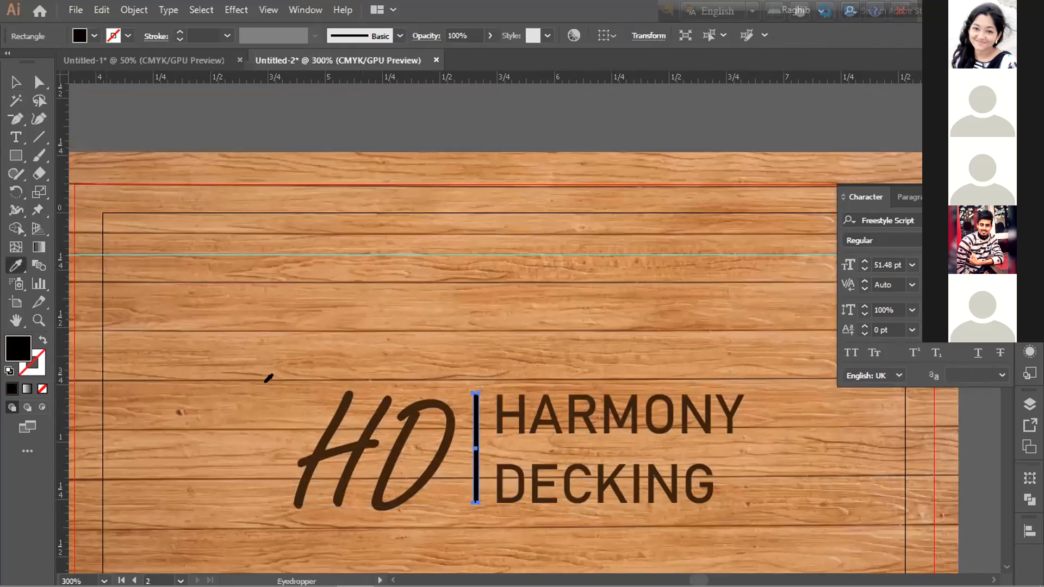
pyautogui.scroll(-2, 268, 373)
pyautogui.scroll(1, 298, 333)
pyautogui.click(299, 254)
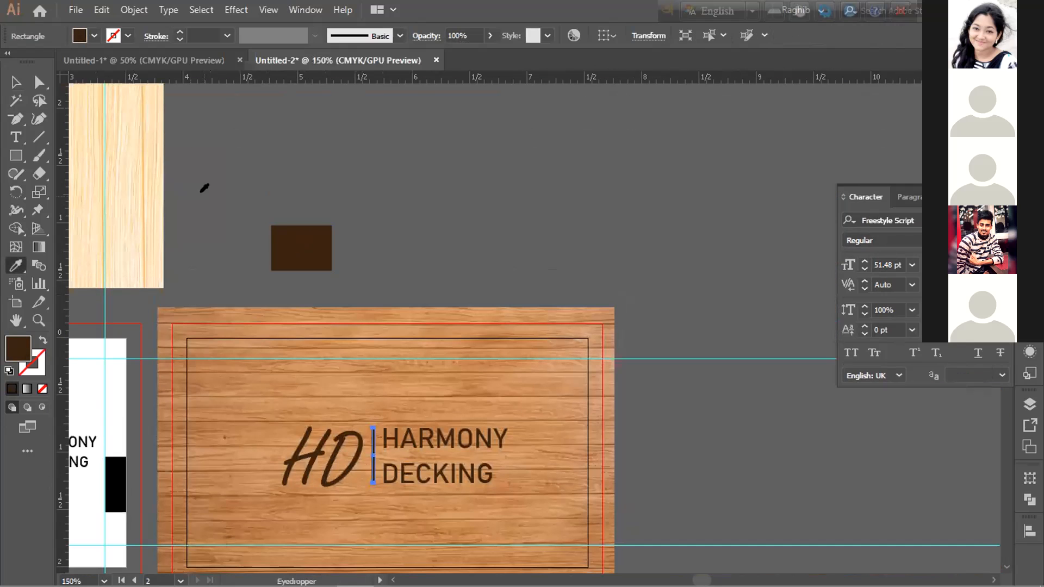
pyautogui.click(16, 82)
pyautogui.click(191, 229)
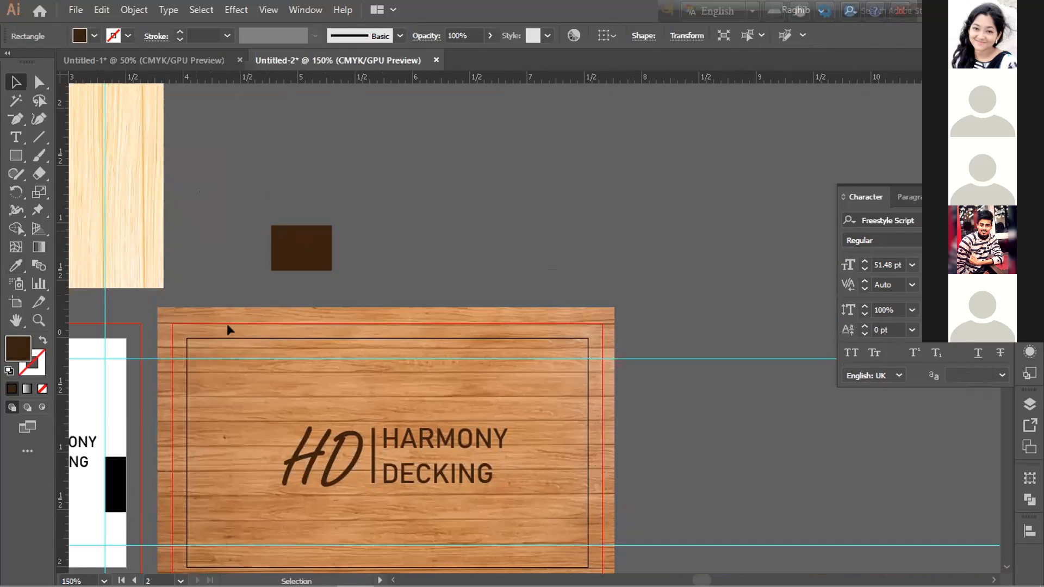
# - Compare the white card side with the wood card side and its recoloured logo
pyautogui.scroll(-1, 225, 324)
pyautogui.moveTo(214, 399); pyautogui.dragTo(494, 367)
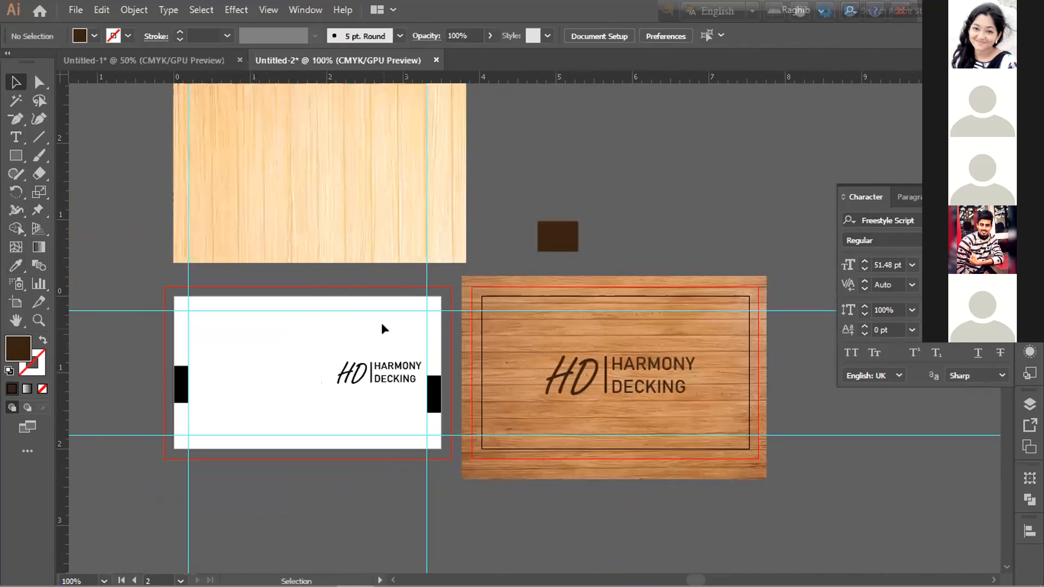
pyautogui.scroll(3, 662, 358)
pyautogui.scroll(-2, 554, 408)
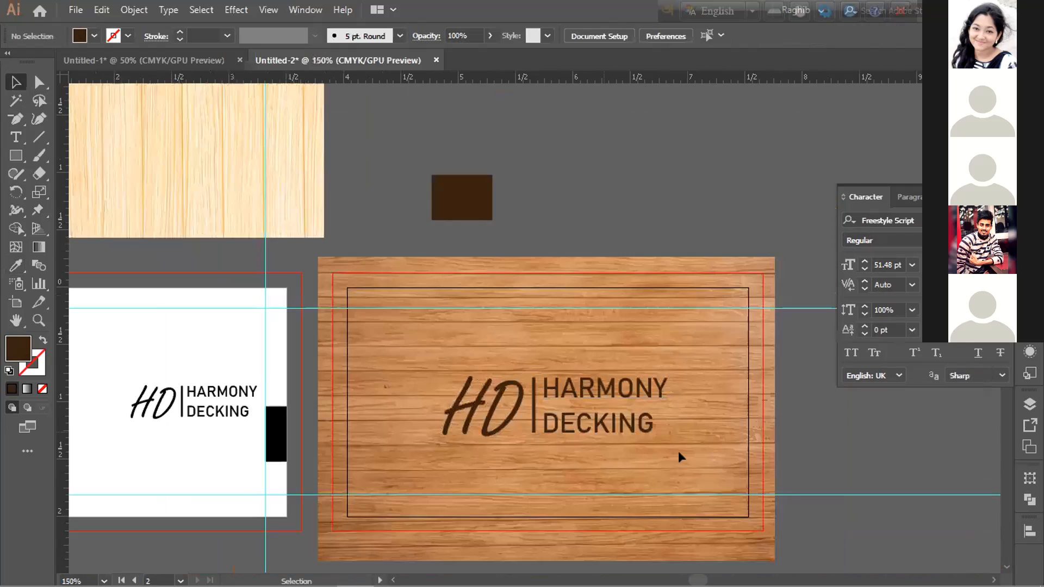
pyautogui.scroll(-1, 356, 435)
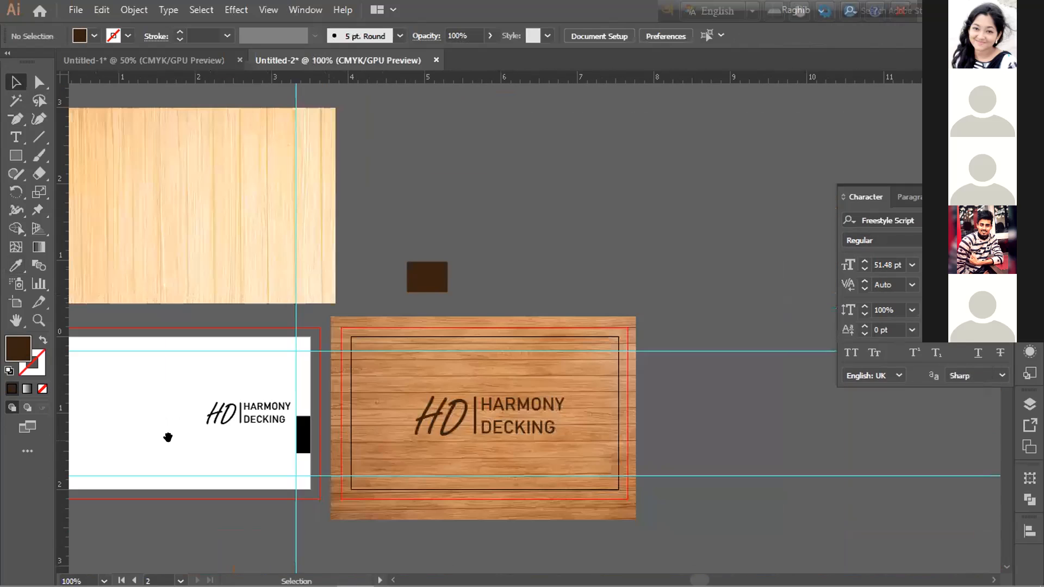
pyautogui.moveTo(168, 435); pyautogui.dragTo(331, 398)
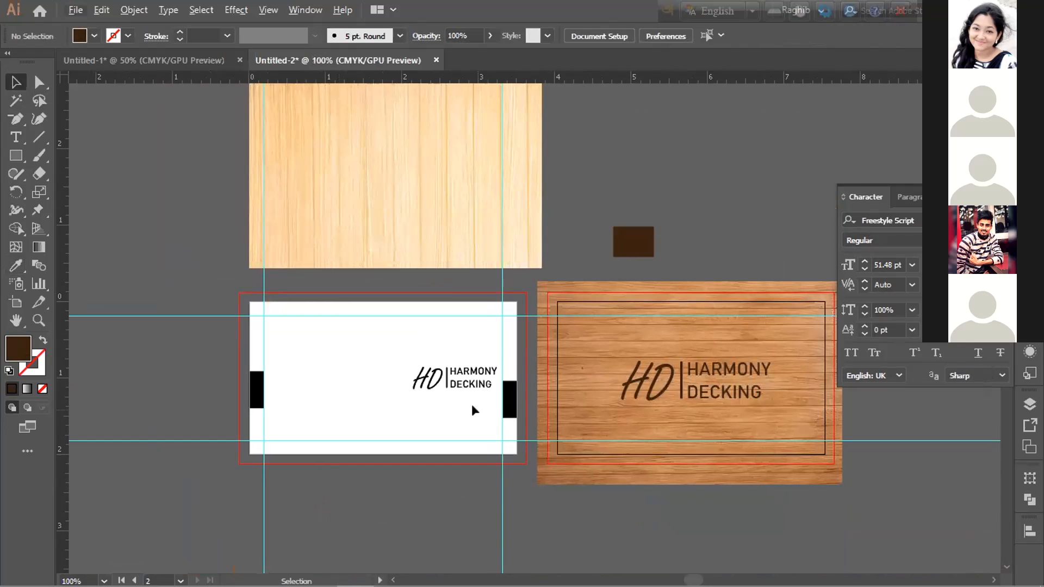
pyautogui.scroll(1, 475, 410)
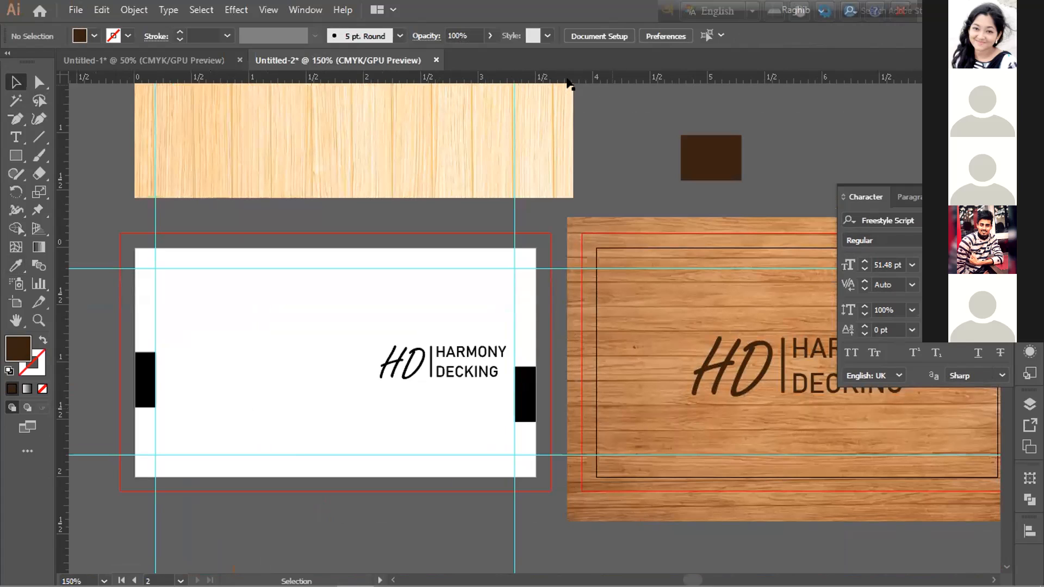
# - Switch to the contest page in Chrome, move the floating language toolbar below the address bar, and select the page address
pyautogui.moveTo(401, 586)
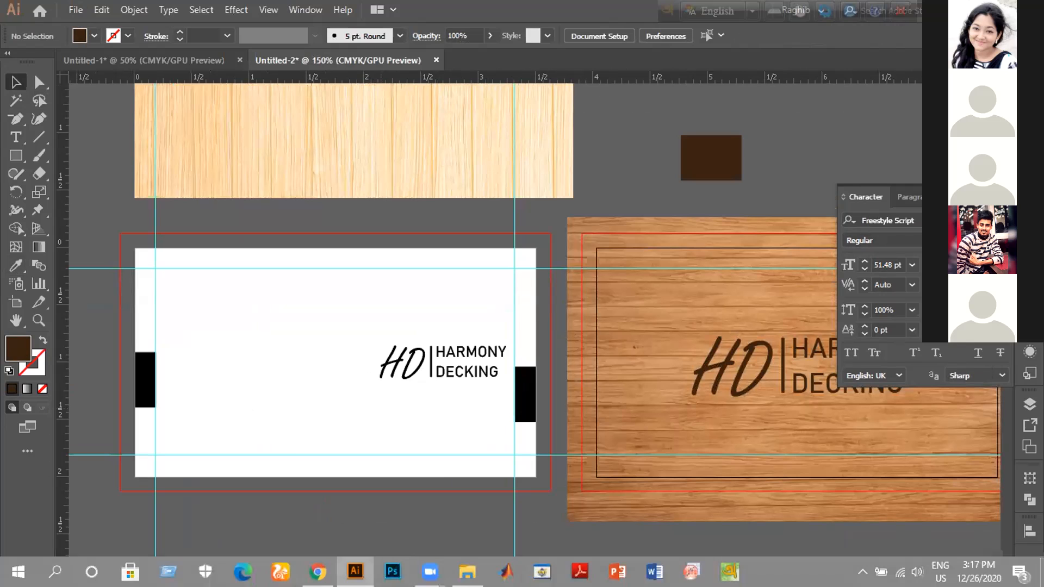
pyautogui.click(318, 572)
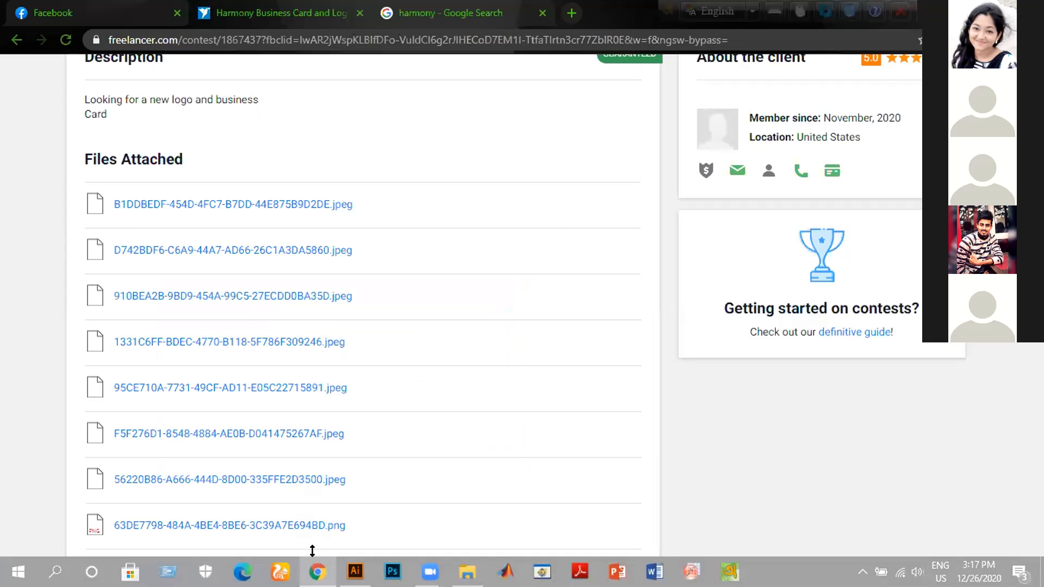
pyautogui.scroll(5, 391, 250)
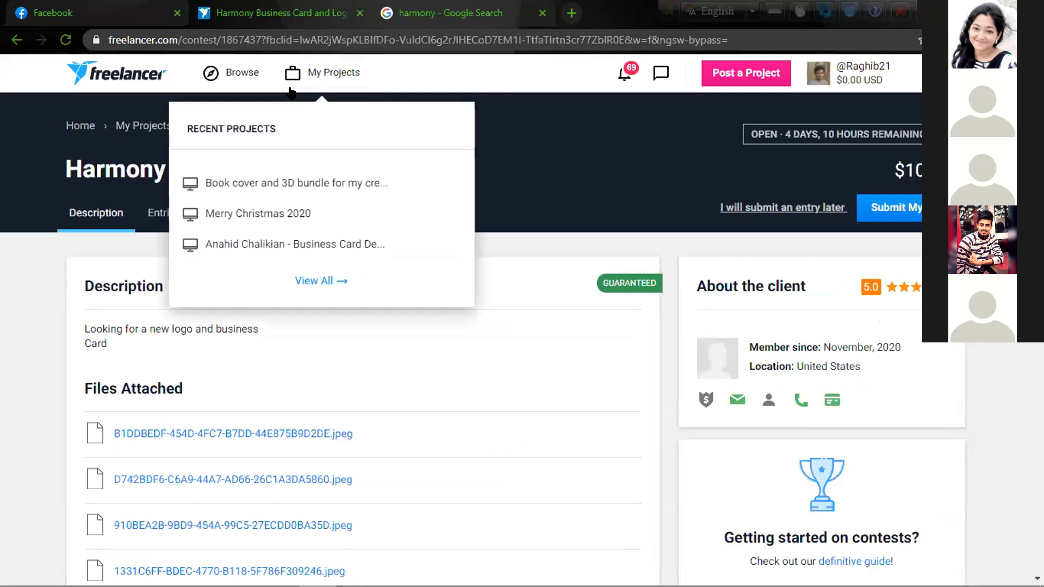
pyautogui.click(501, 33)
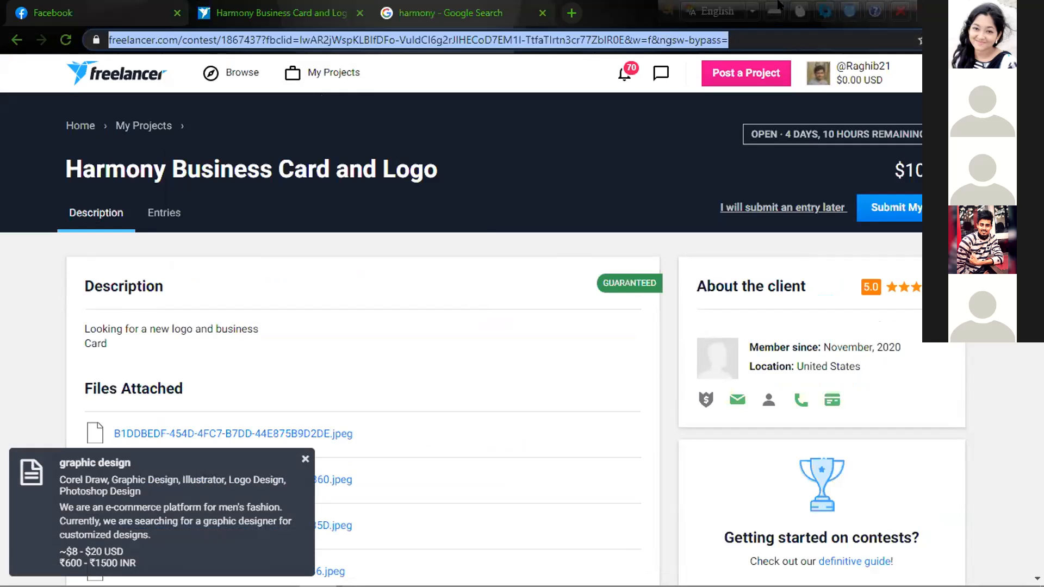
pyautogui.click(668, 11)
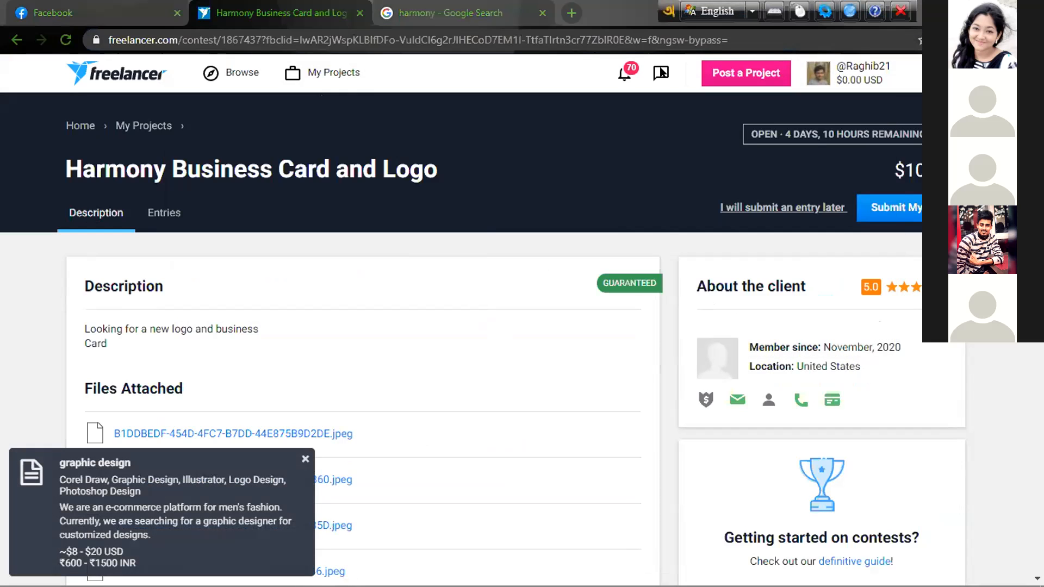
pyautogui.moveTo(669, 7); pyautogui.dragTo(661, 68)
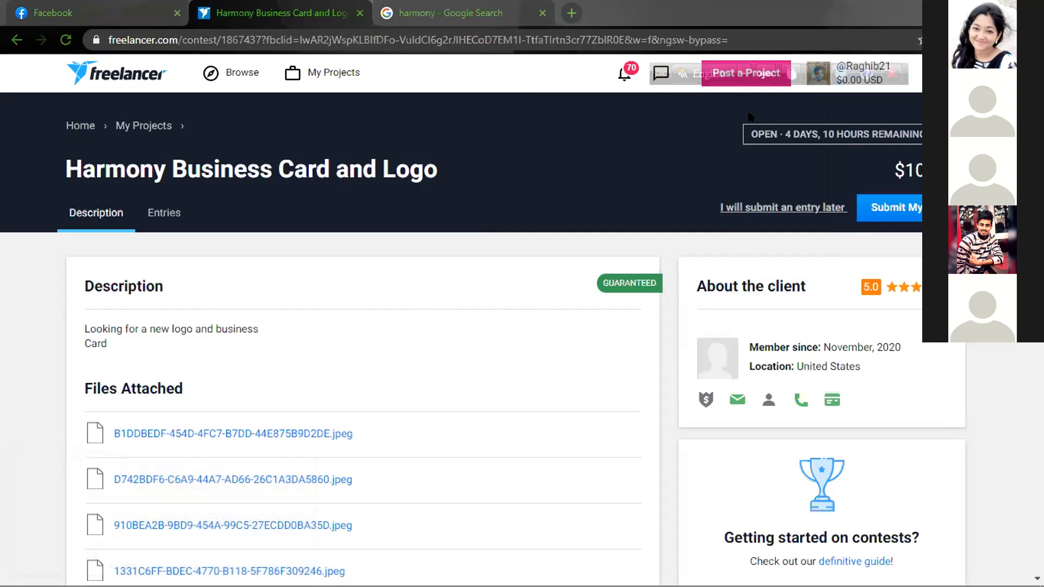
pyautogui.click(877, 41)
pyautogui.hotkey('alt', 'Tab')
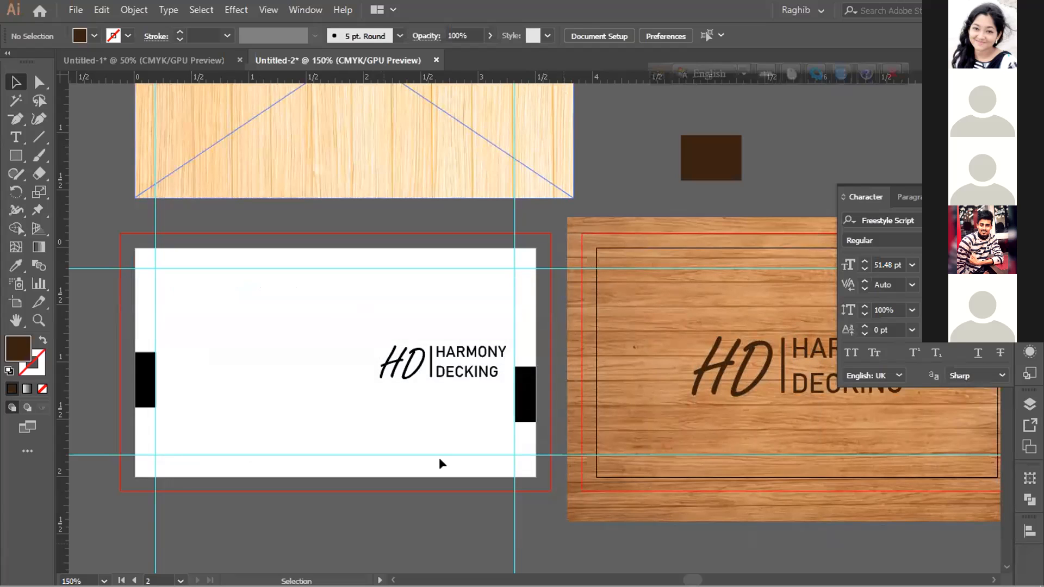
# - Return to the contest page in Chrome and download the attached business card reference image D742BDF6-C6A9-44A7-AD66-26C1A3DA5860.jpeg
pyautogui.moveTo(318, 571)
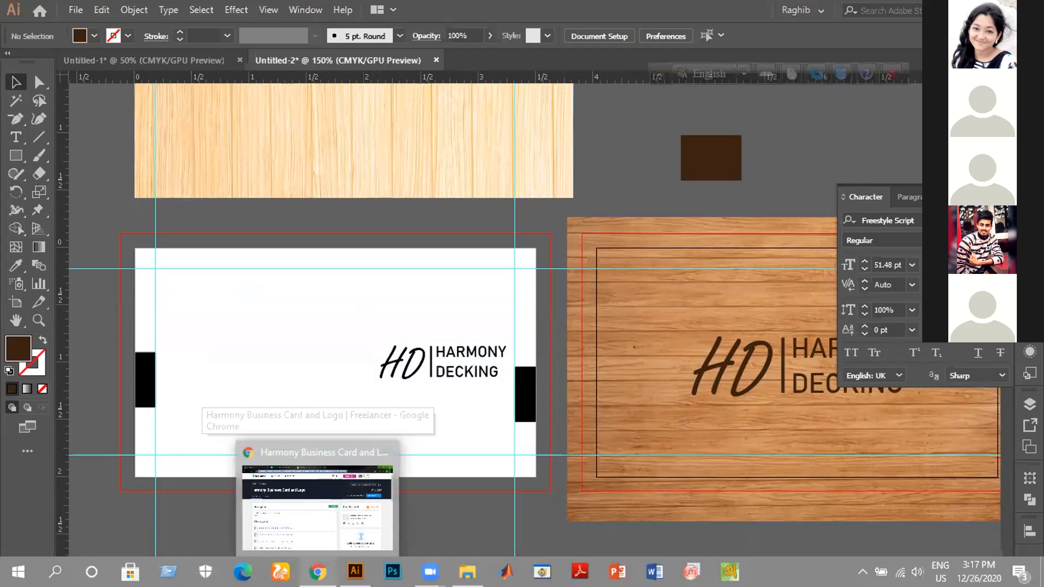
pyautogui.click(345, 500)
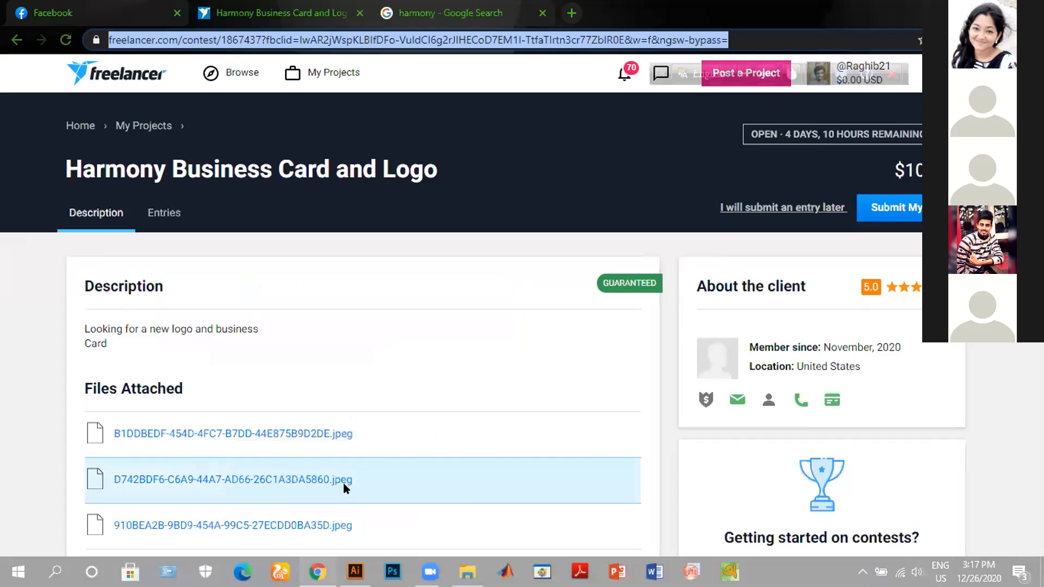
pyautogui.scroll(-7, 344, 483)
pyautogui.click(244, 283)
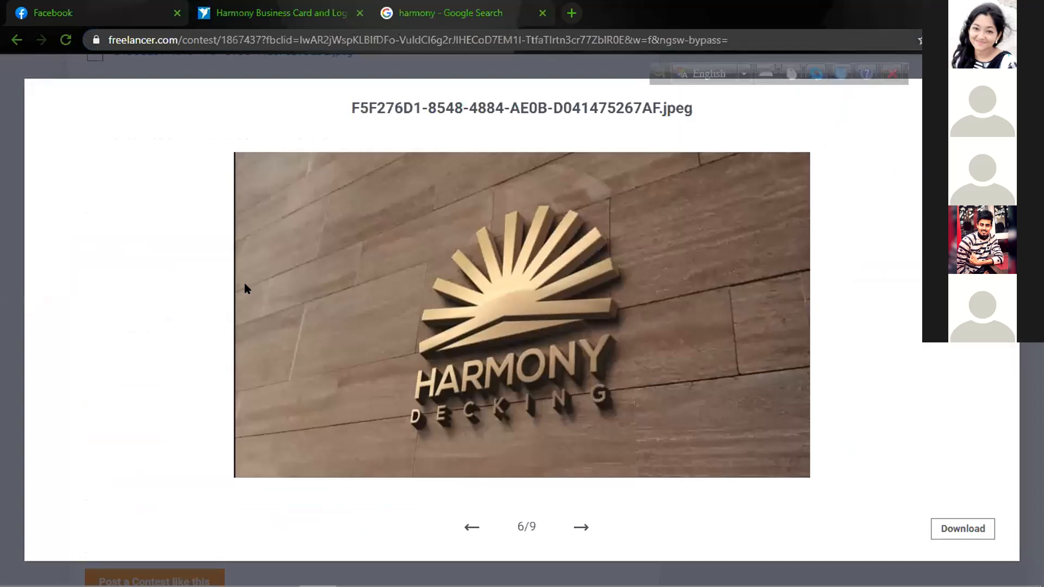
pyautogui.click(471, 529)
pyautogui.click(471, 529)
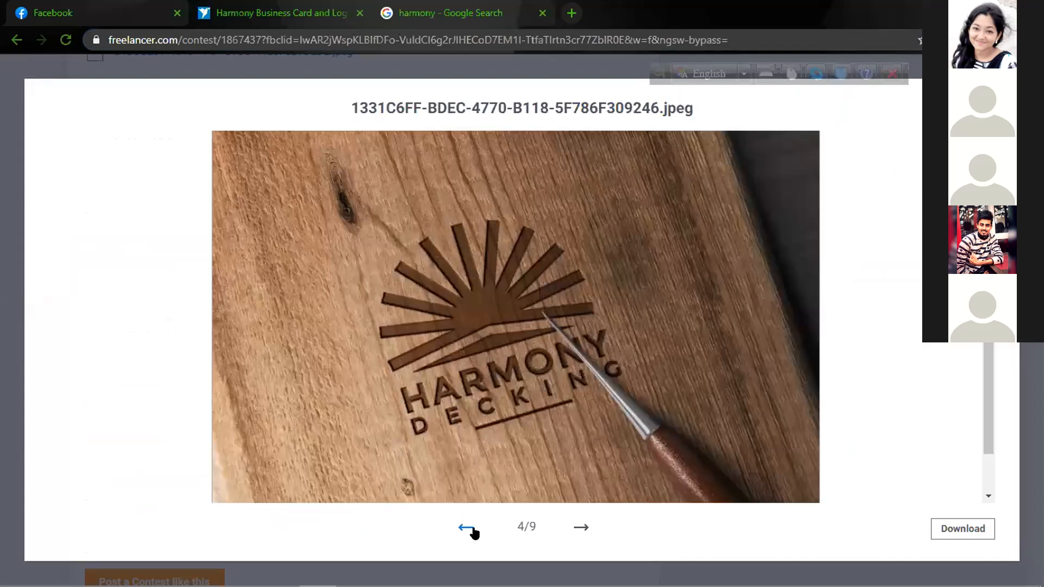
pyautogui.click(471, 528)
pyautogui.click(471, 529)
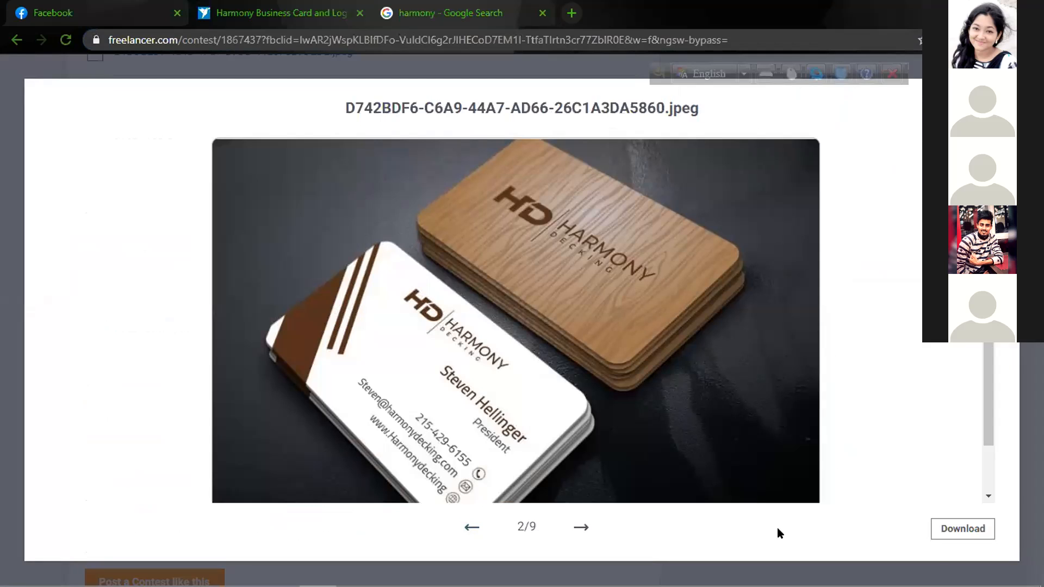
pyautogui.click(968, 531)
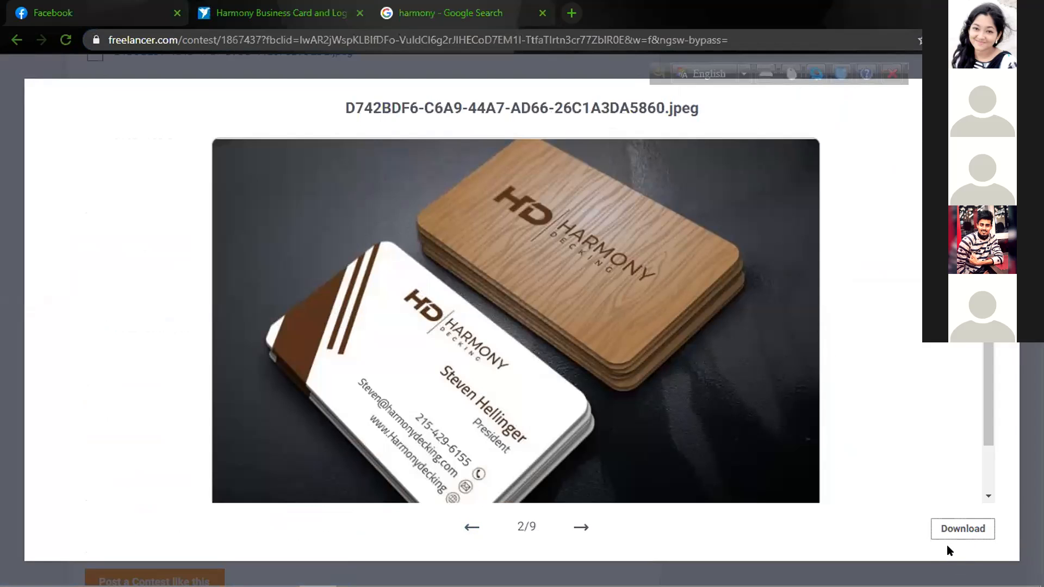
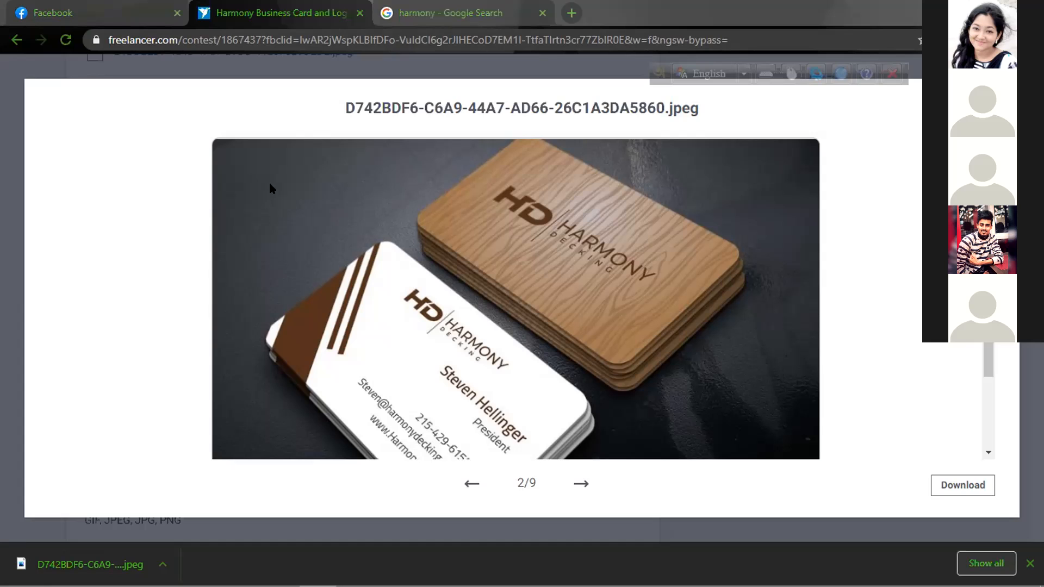
# - View the contest attachment before the business card reference, then return towards the card reference image
pyautogui.click(471, 484)
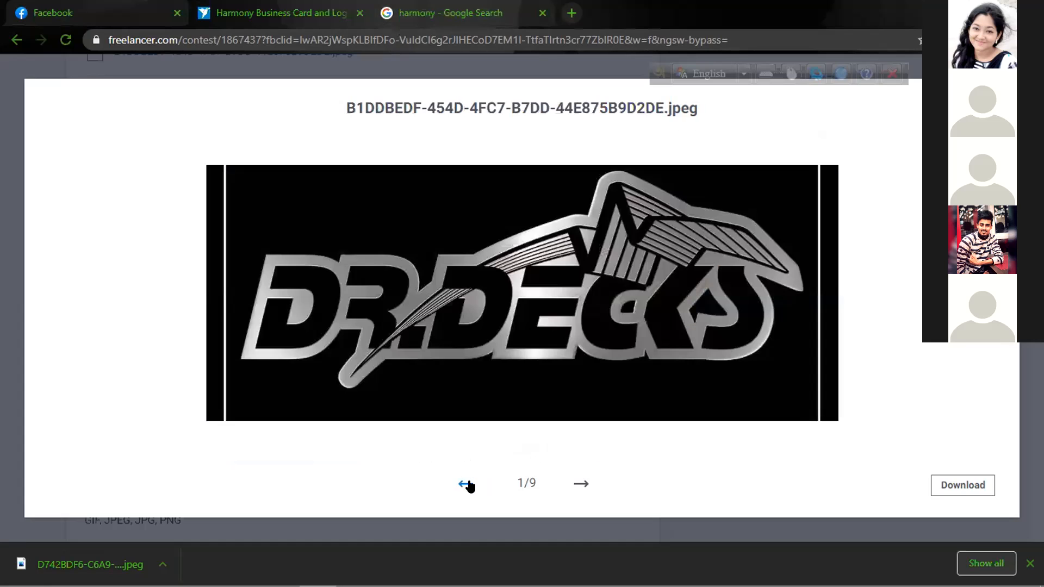
pyautogui.click(580, 484)
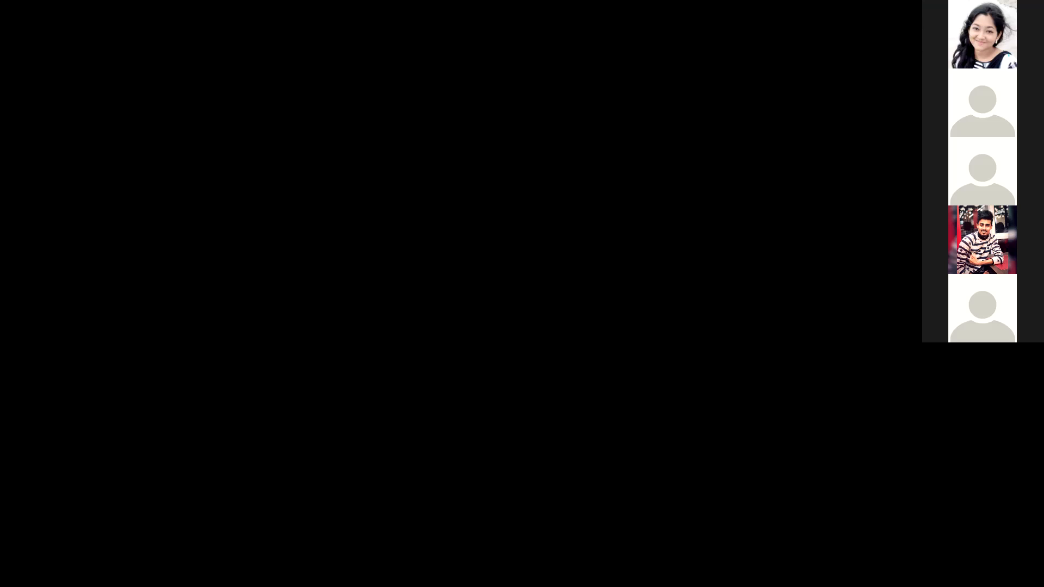
# - Switch to Illustrator and embed the linked medical bag and raised hands images beside the Equipment panel
pyautogui.click(348, 380)
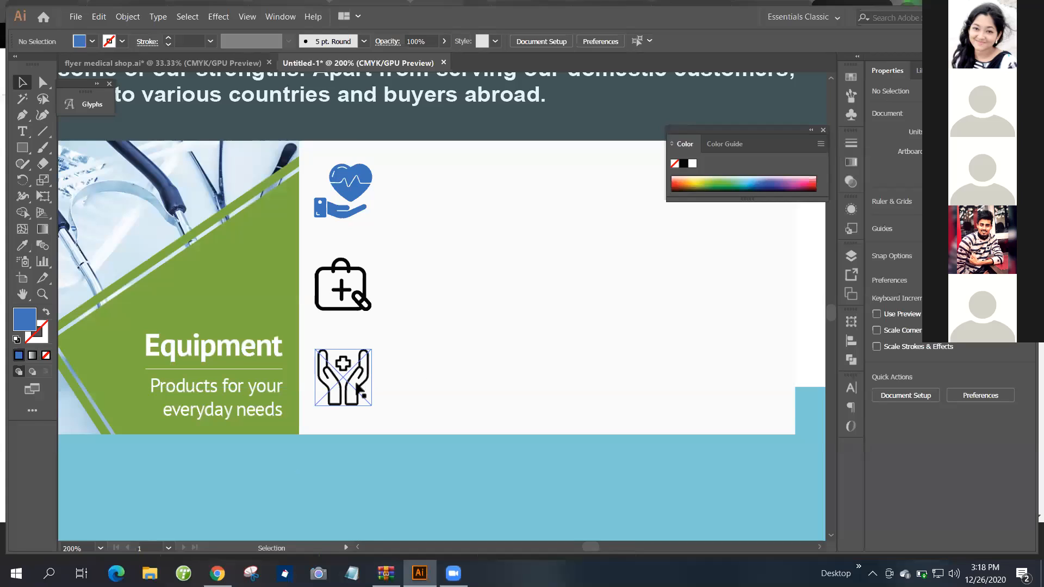
pyautogui.click(397, 292)
pyautogui.moveTo(397, 277); pyautogui.dragTo(371, 398)
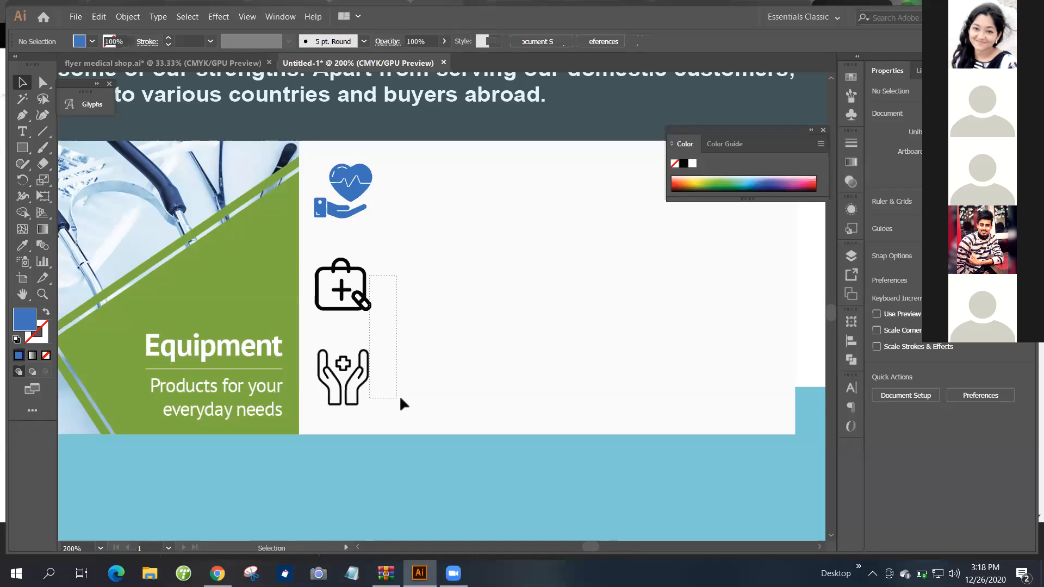
pyautogui.click(438, 212)
pyautogui.click(357, 297)
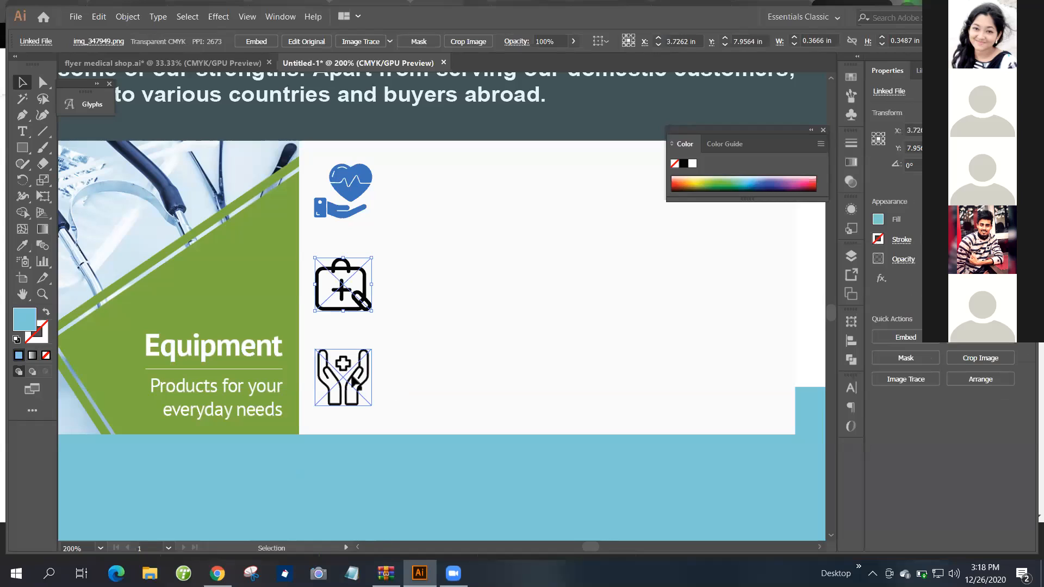
pyautogui.keyDown('shift'); pyautogui.click(360, 387); pyautogui.keyUp('shift')
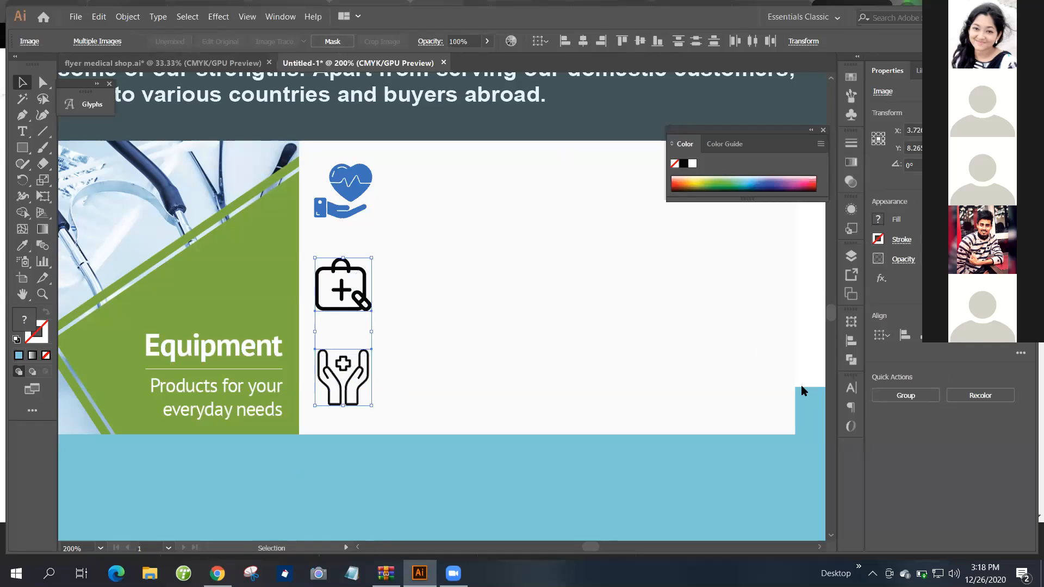
pyautogui.click(120, 18)
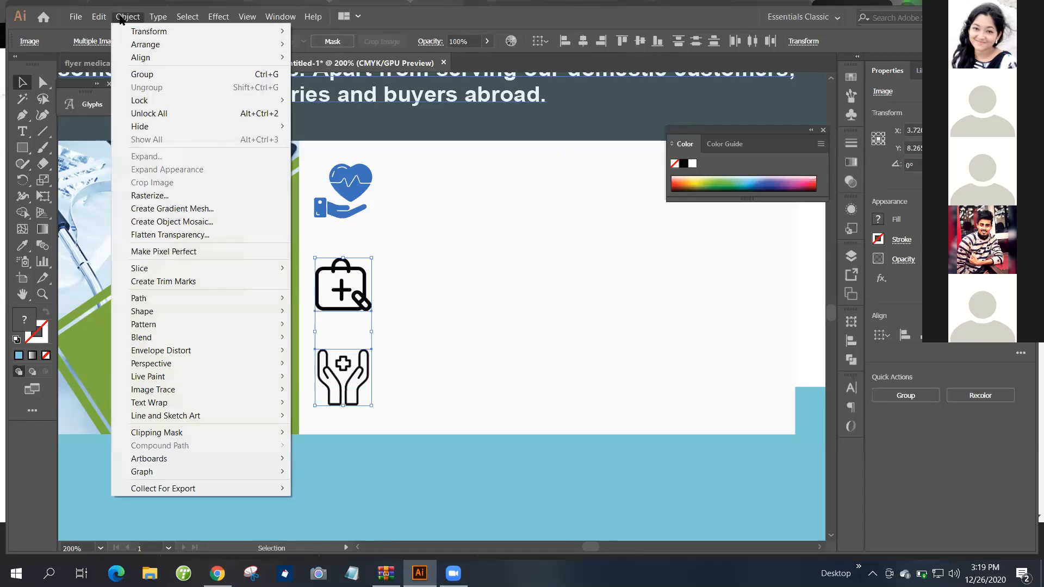
pyautogui.click(477, 118)
# - Image-trace the medical bag icon with the default preset and expand the tracing into editable vector shapes
pyautogui.click(347, 292)
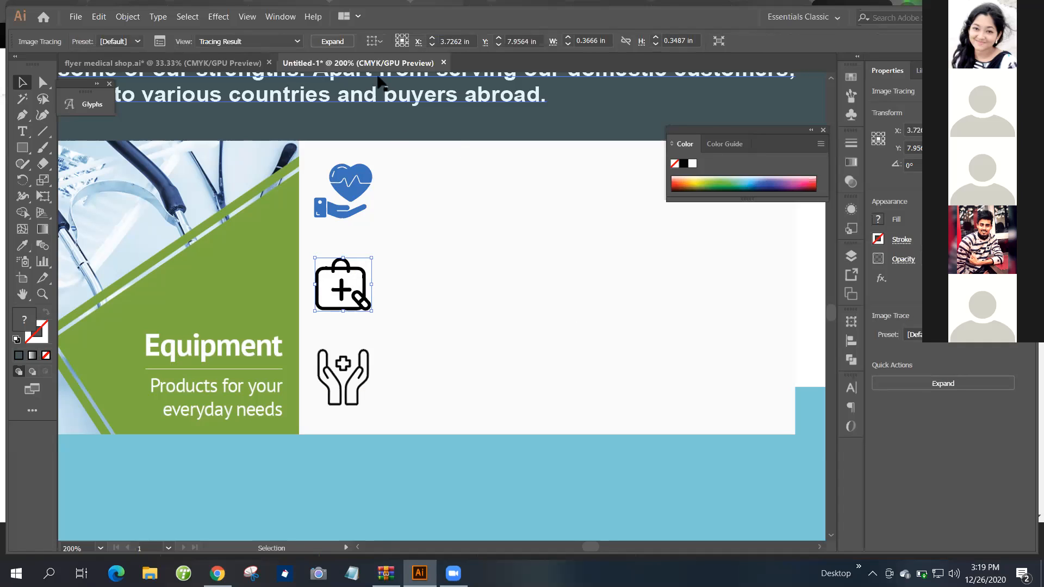
pyautogui.click(333, 42)
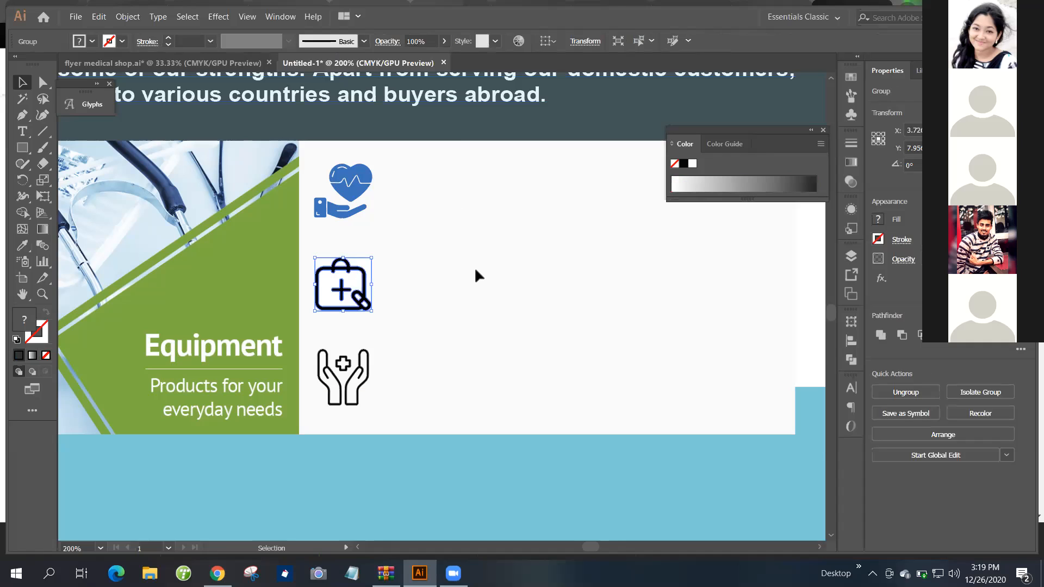
# - Try to recolour the whole expanded medical bag group with the heart icon's blue, and undo the change
pyautogui.click(22, 246)
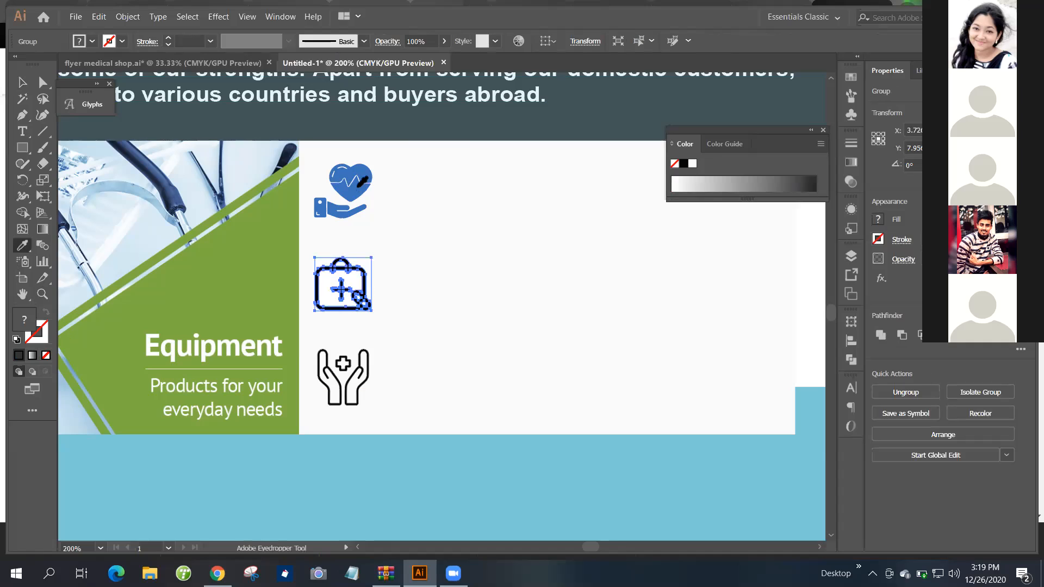
pyautogui.click(356, 189)
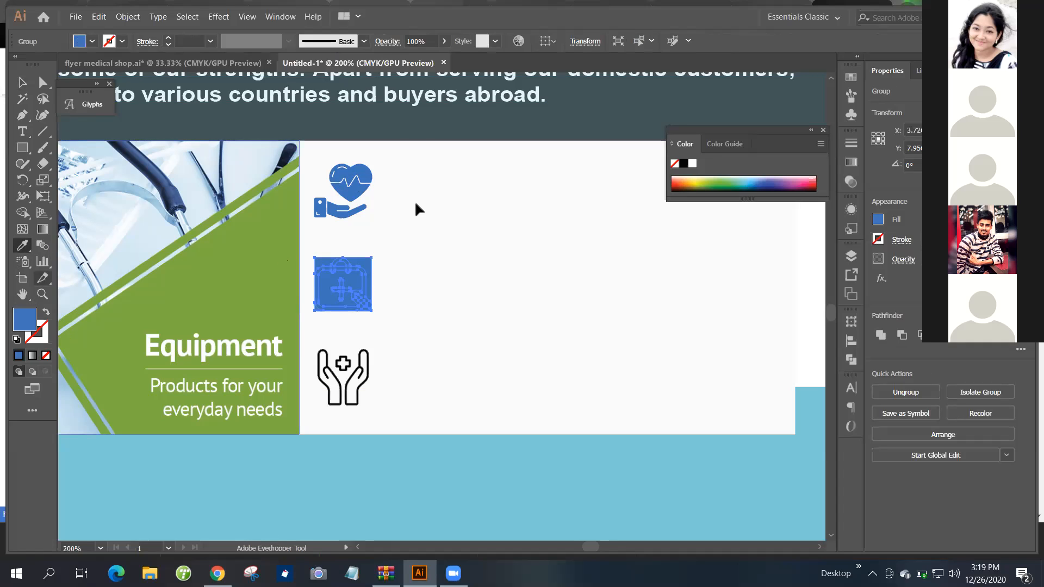
pyautogui.hotkey('ctrl', 'z')
pyautogui.click(22, 99)
pyautogui.click(416, 202)
pyautogui.press('v')
# - Ungroup the traced medical bag icon and delete its white background shape
pyautogui.click(326, 294)
pyautogui.rightClick(377, 275)
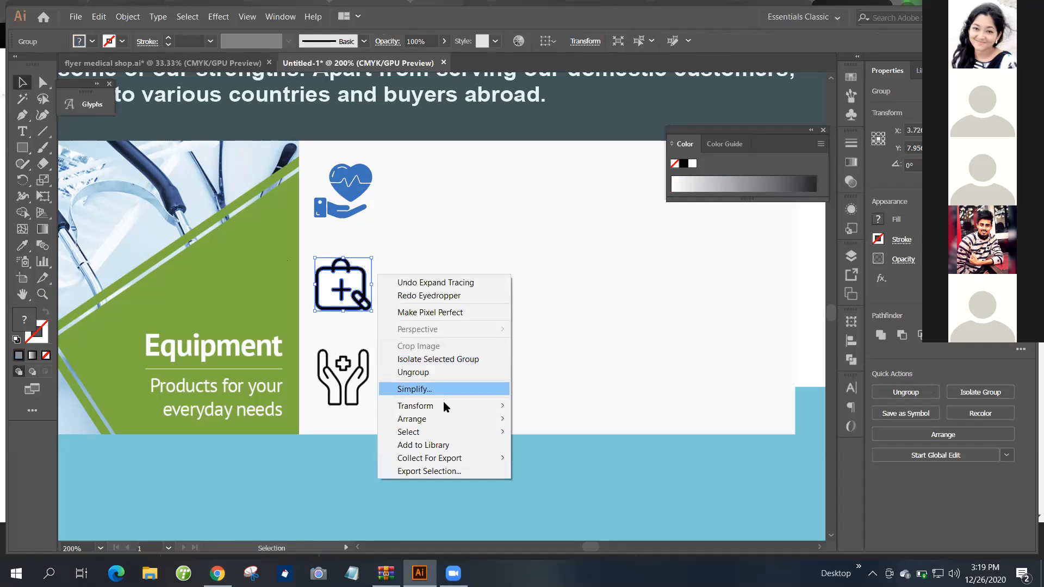
pyautogui.click(441, 371)
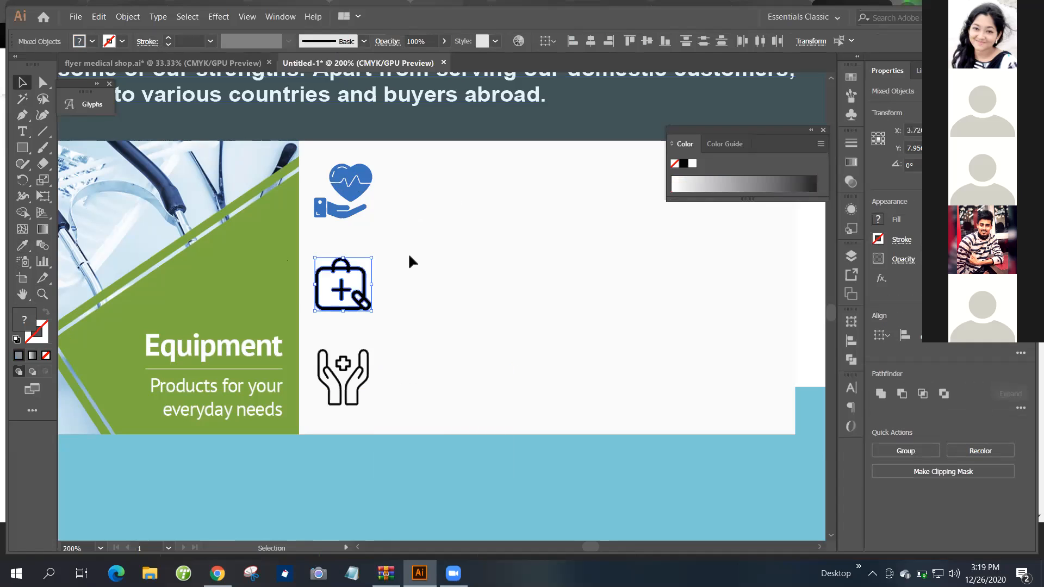
pyautogui.click(504, 275)
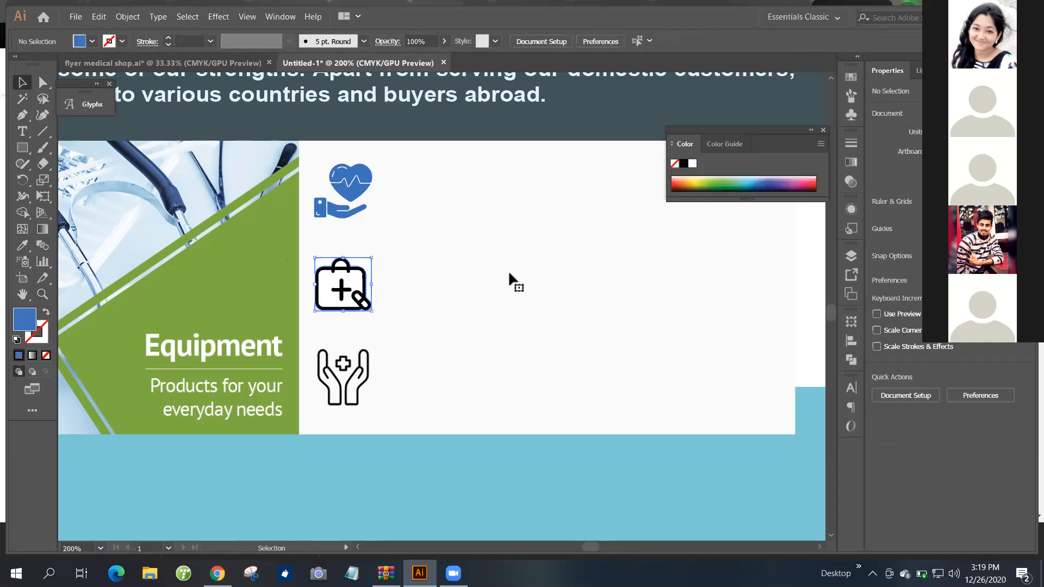
pyautogui.click(370, 267)
pyautogui.press('Delete')
pyautogui.moveTo(310, 245); pyautogui.dragTo(394, 312)
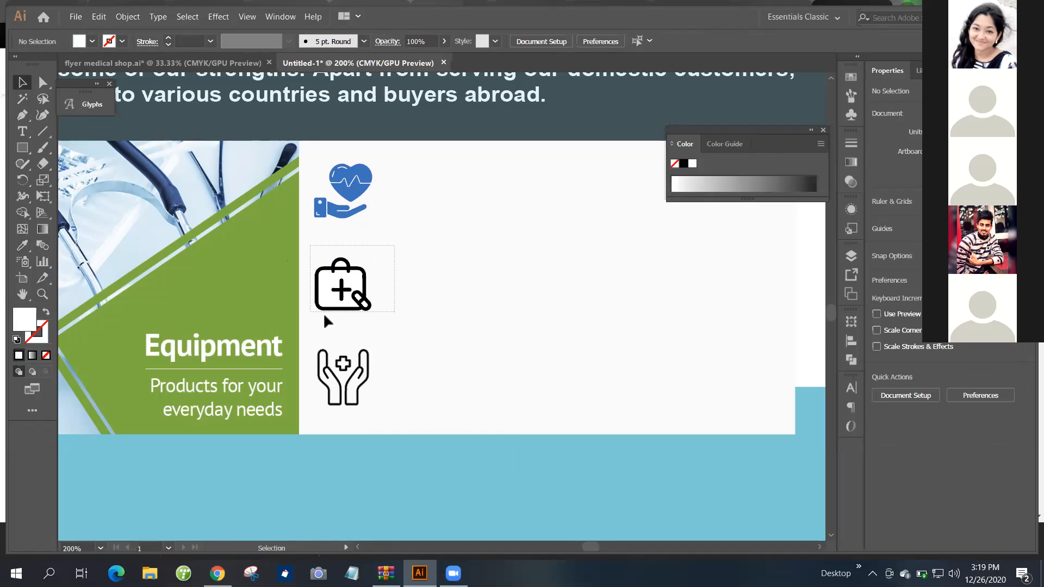
# - Image-trace the raised hands icon with the default preset and expand the tracing into vector shapes
pyautogui.click(342, 392)
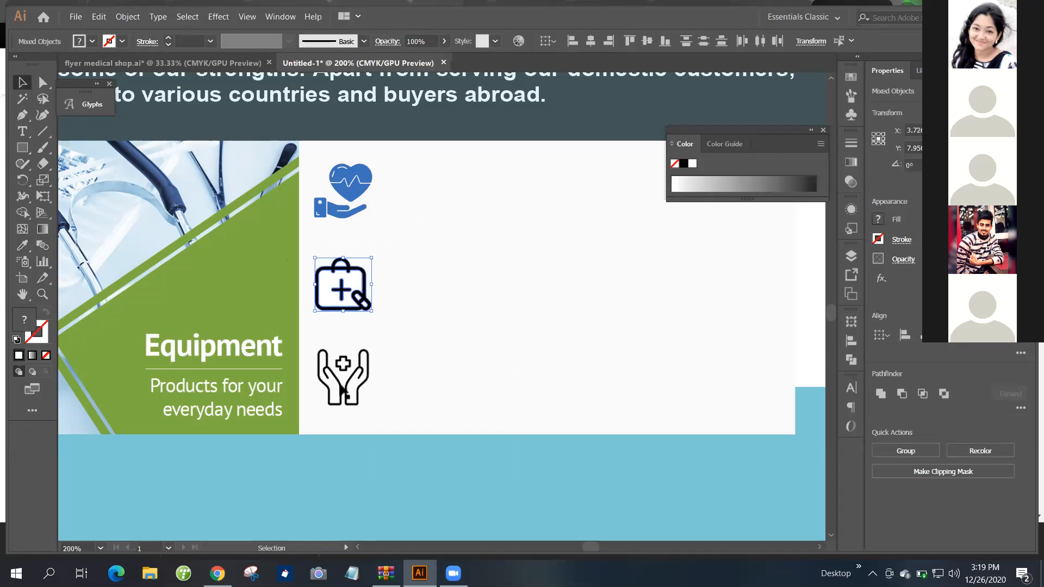
pyautogui.click(408, 153)
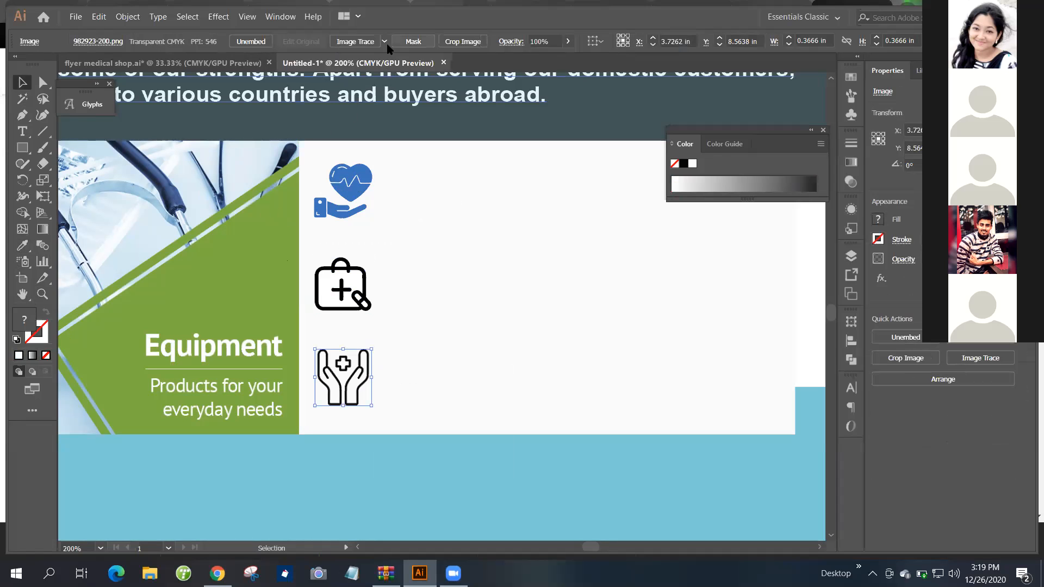
pyautogui.click(351, 42)
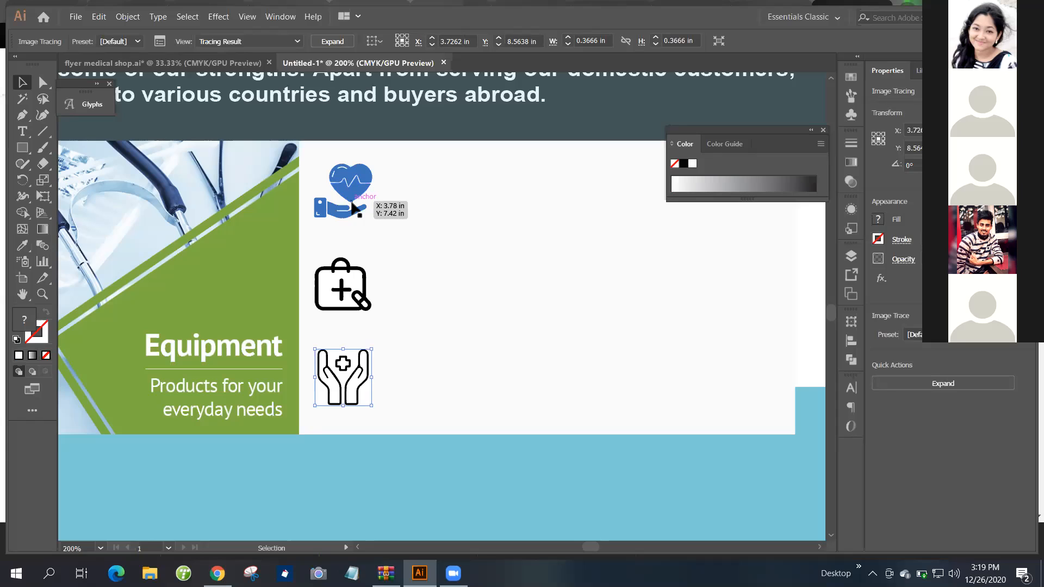
pyautogui.click(342, 42)
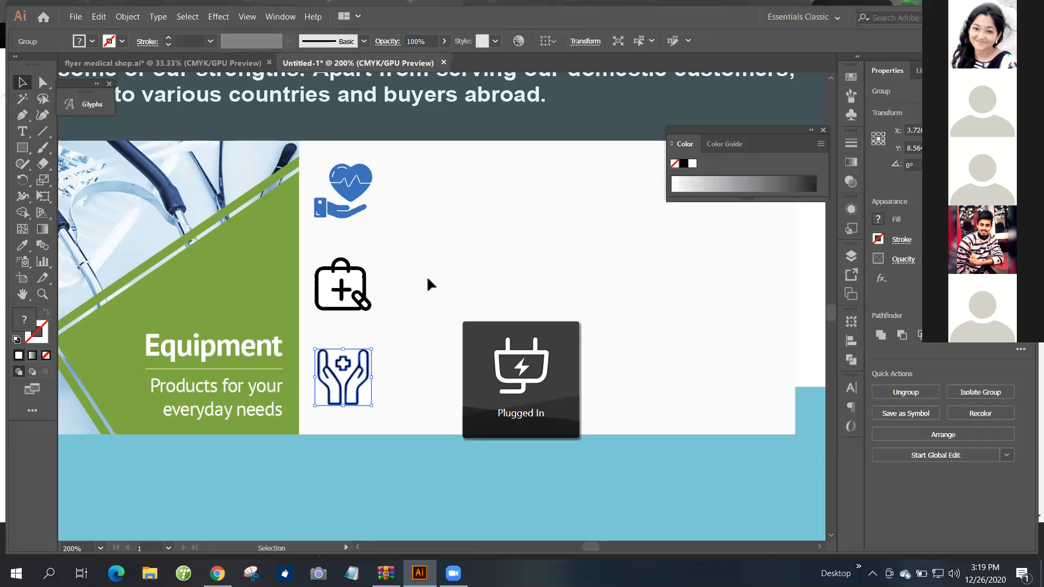
# - Ungroup the traced raised hands icon and delete the white background shape behind it
pyautogui.click(391, 384)
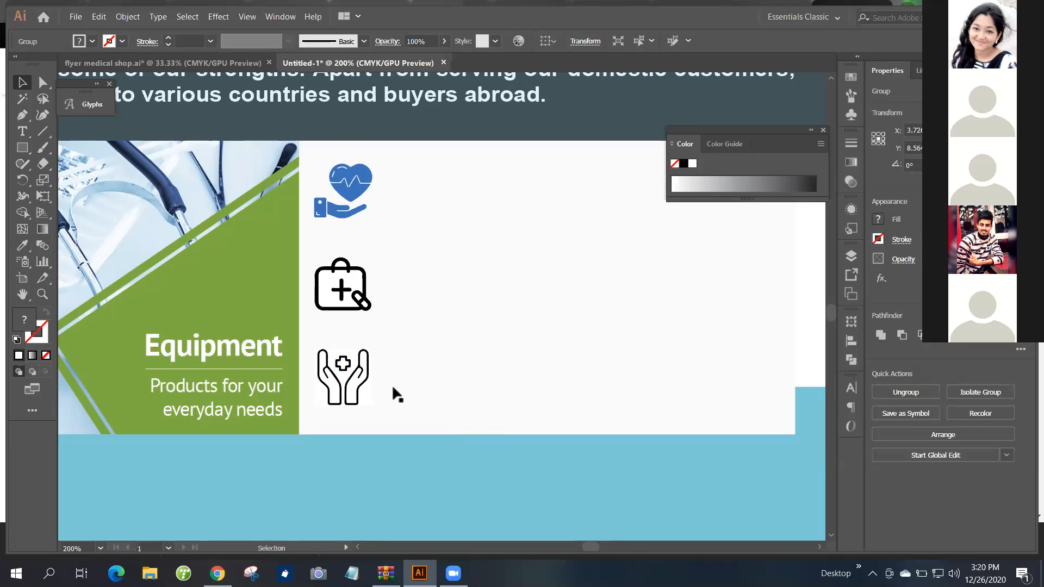
pyautogui.click(364, 393)
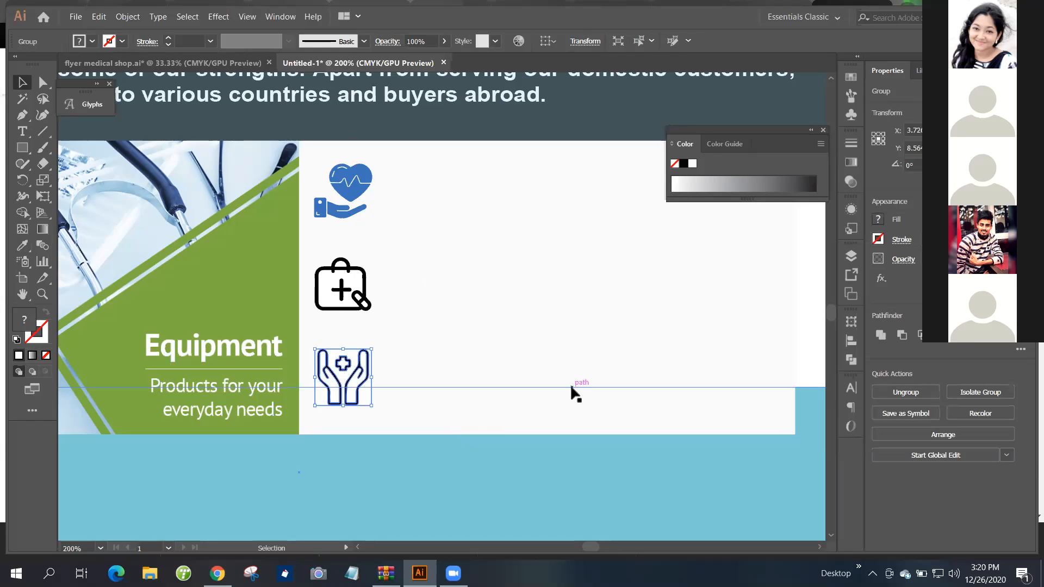
pyautogui.rightClick(395, 374)
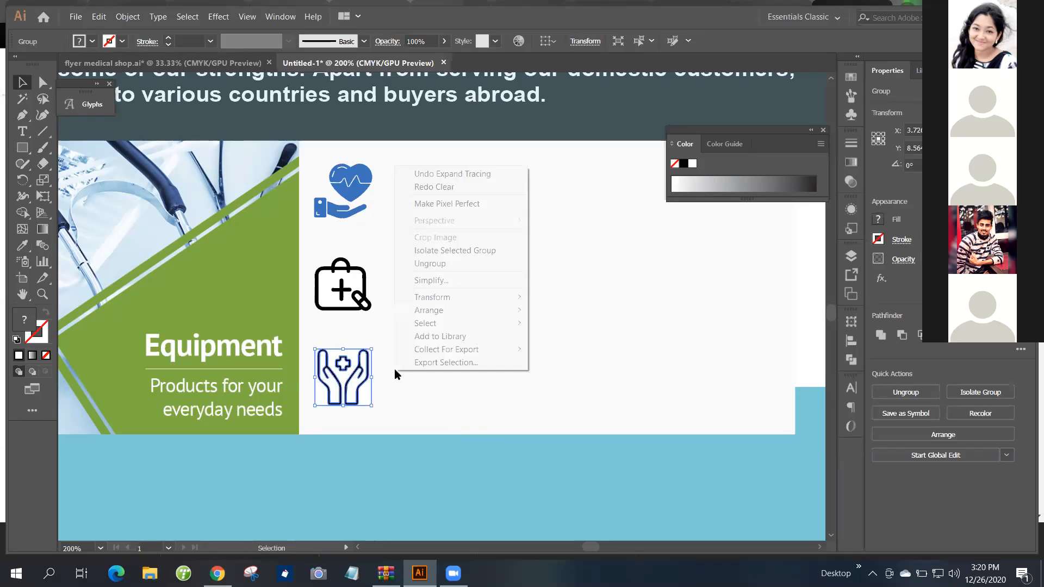
pyautogui.click(444, 262)
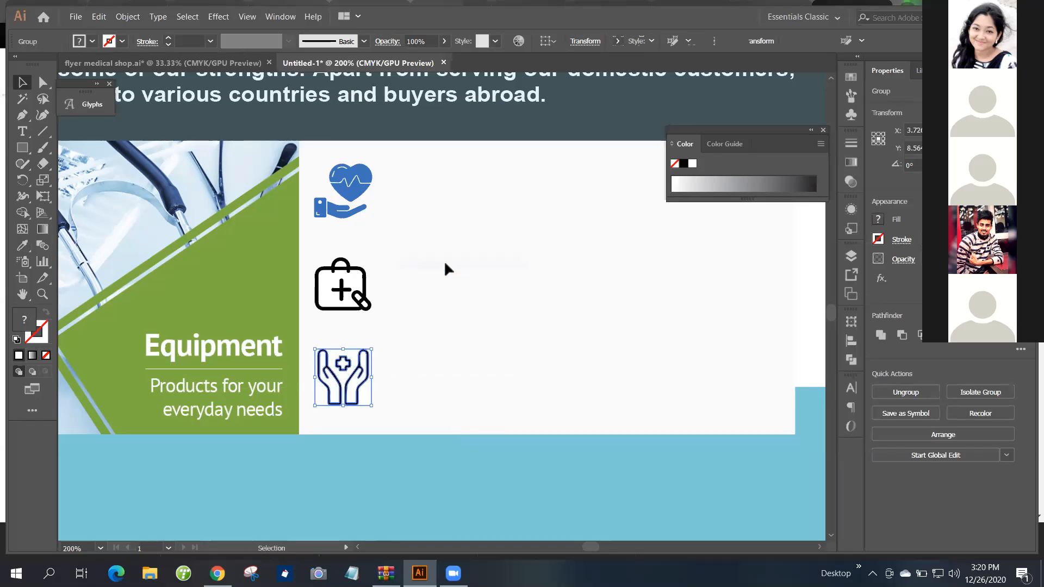
pyautogui.click(376, 388)
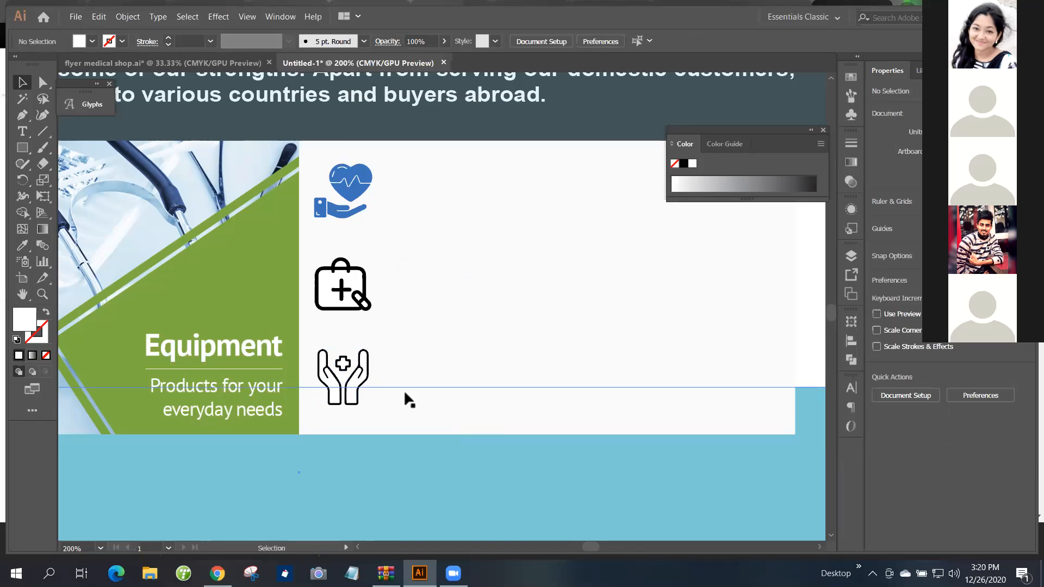
# - Recolour the medical bag and raised hands icons with a blue fill sampled from the heart icon, without a stroke
pyautogui.moveTo(314, 251); pyautogui.dragTo(384, 371)
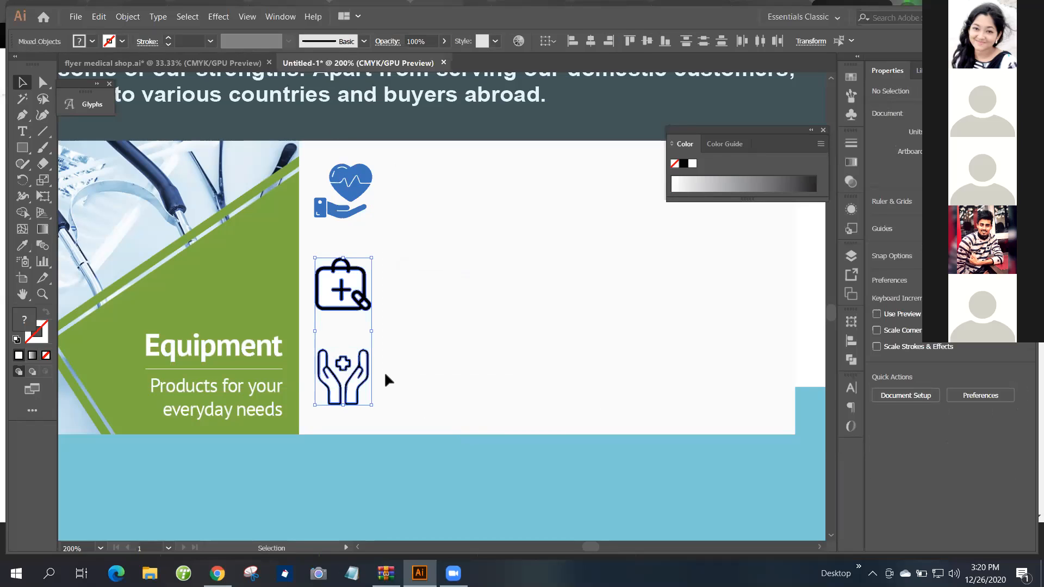
pyautogui.click(22, 245)
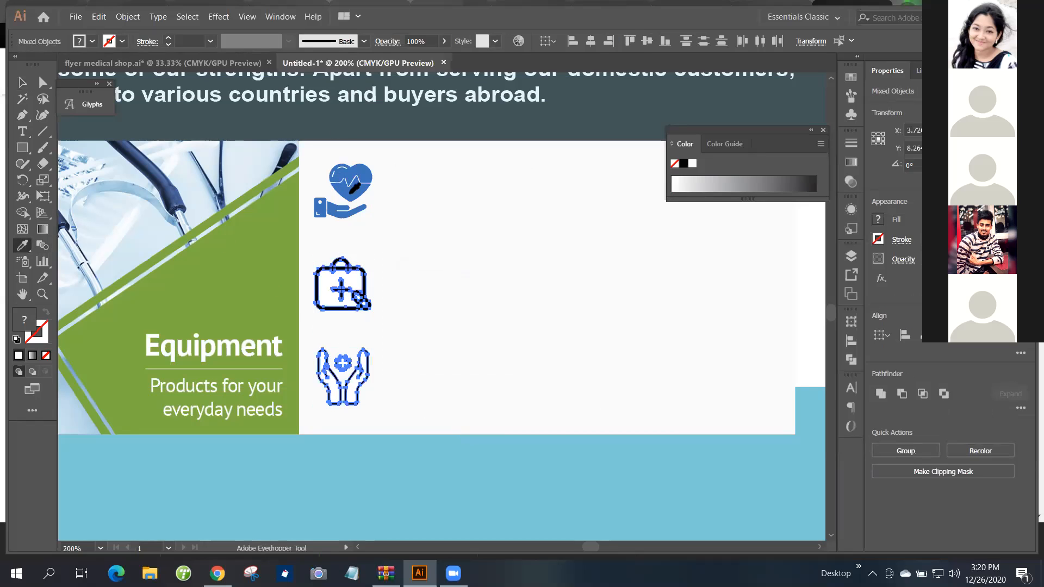
pyautogui.click(353, 192)
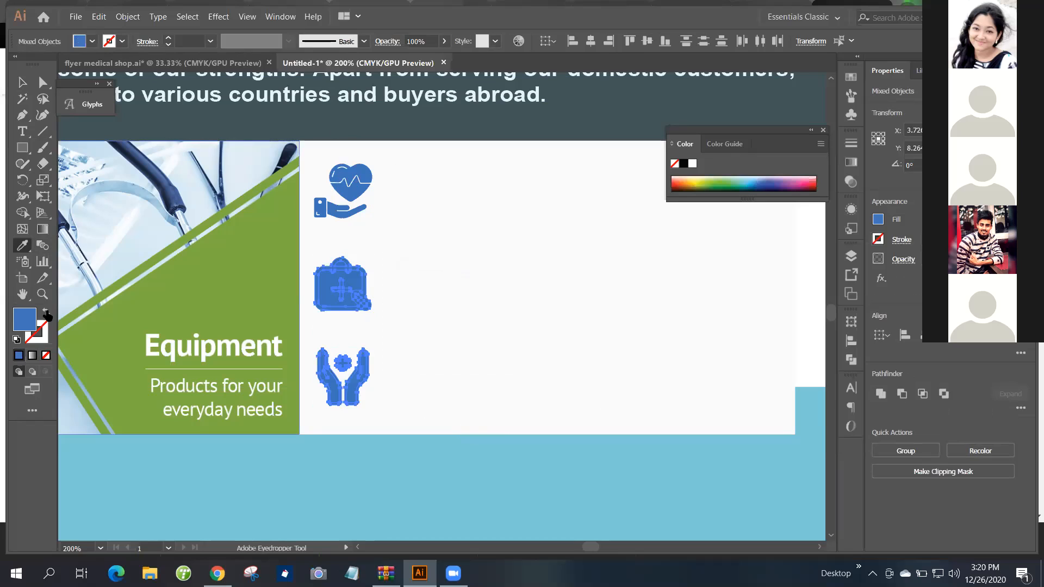
pyautogui.click(46, 313)
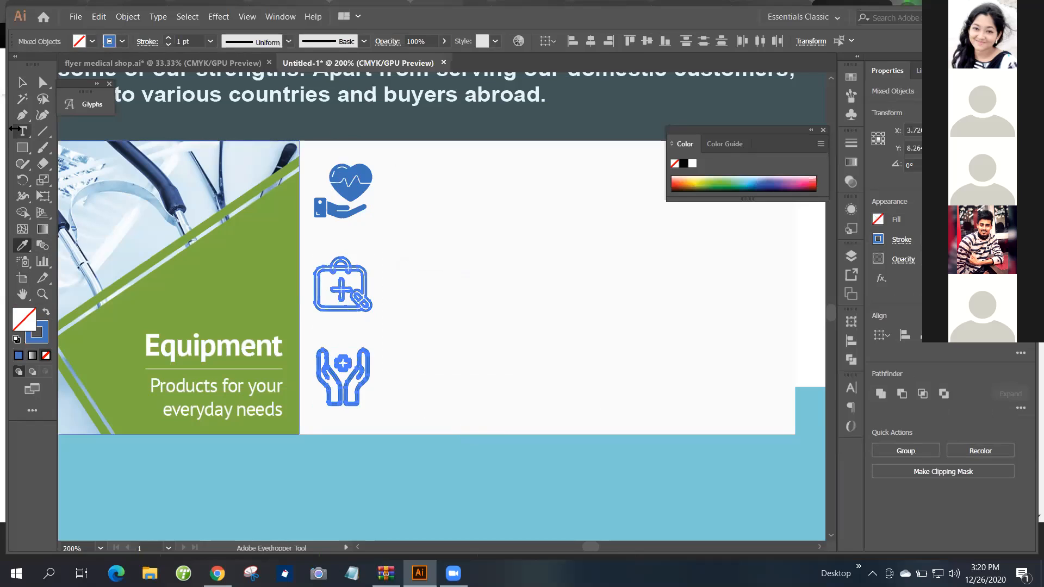
pyautogui.click(46, 312)
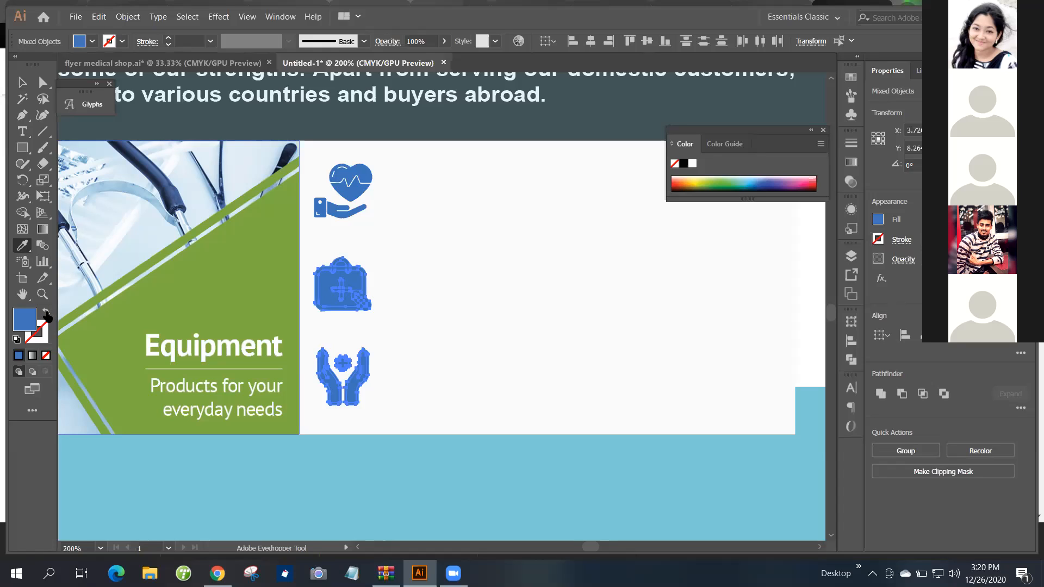
pyautogui.click(23, 82)
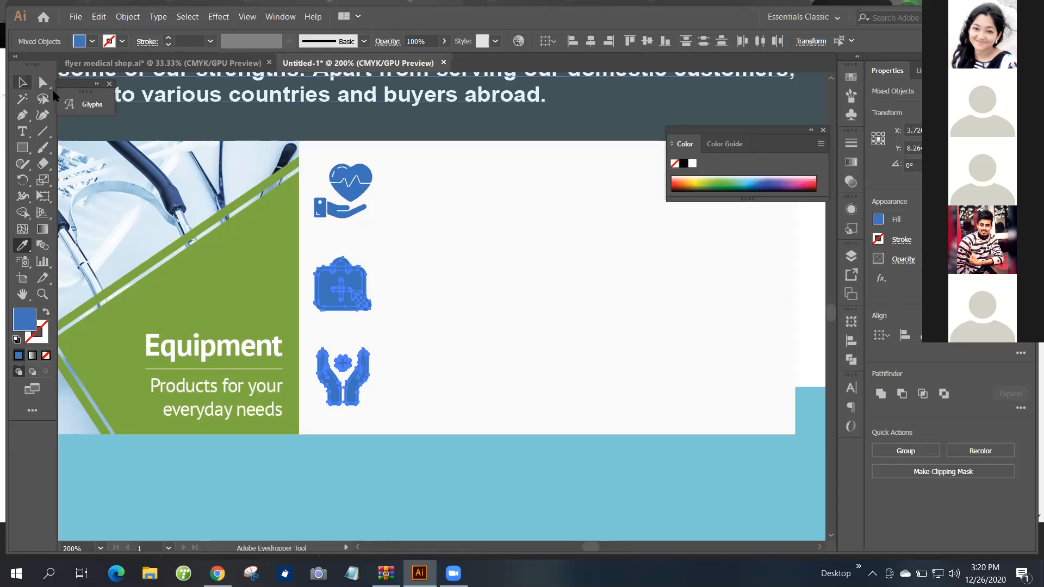
pyautogui.click(431, 254)
# - Delete the blue filler shape inside the medical bag's body and the outer outline shape of the hands icon's left hand
pyautogui.scroll(-1, 392, 321)
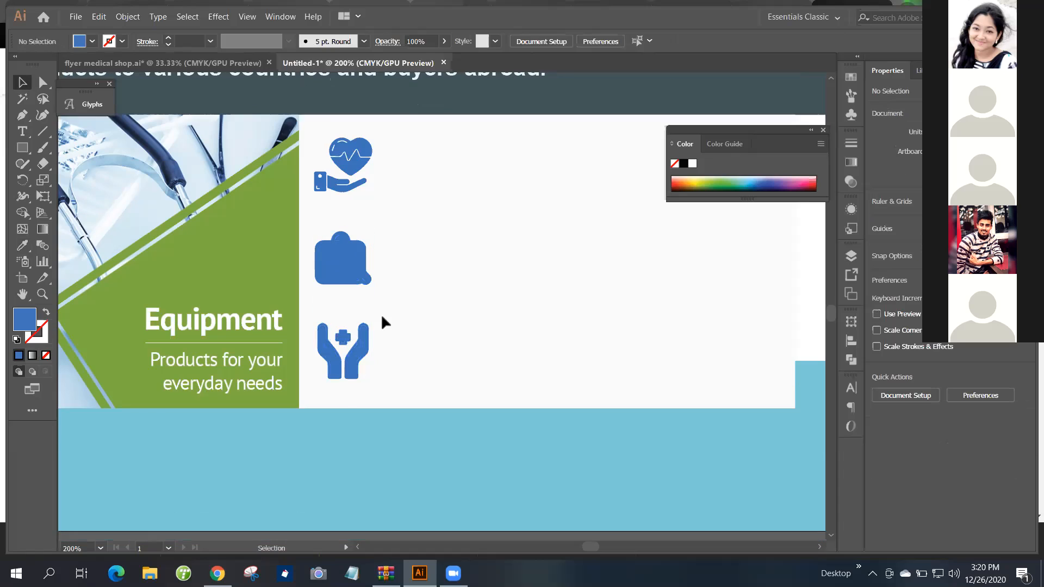
pyautogui.scroll(2, 321, 202)
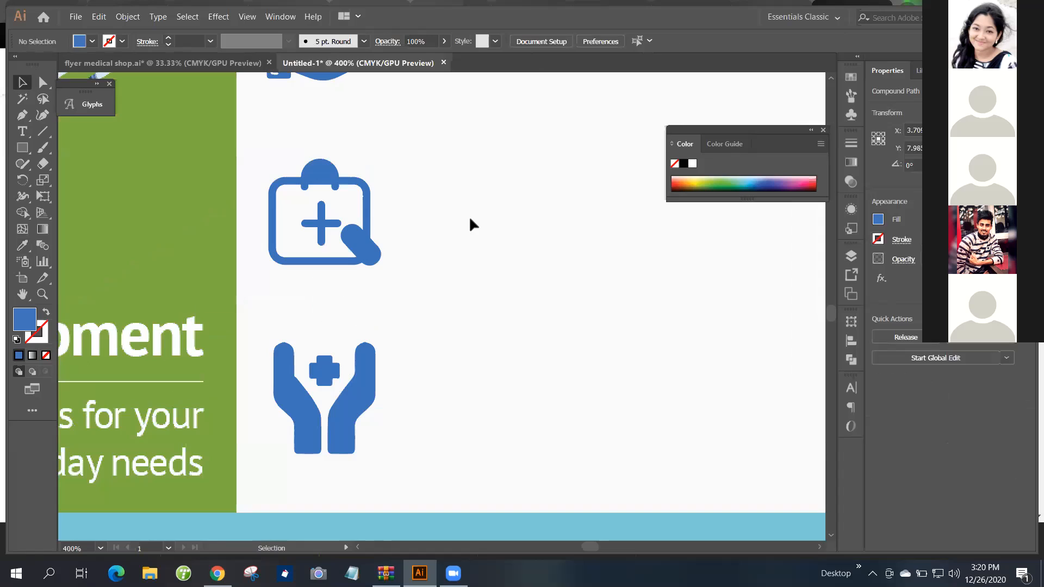
pyautogui.scroll(-1, 327, 354)
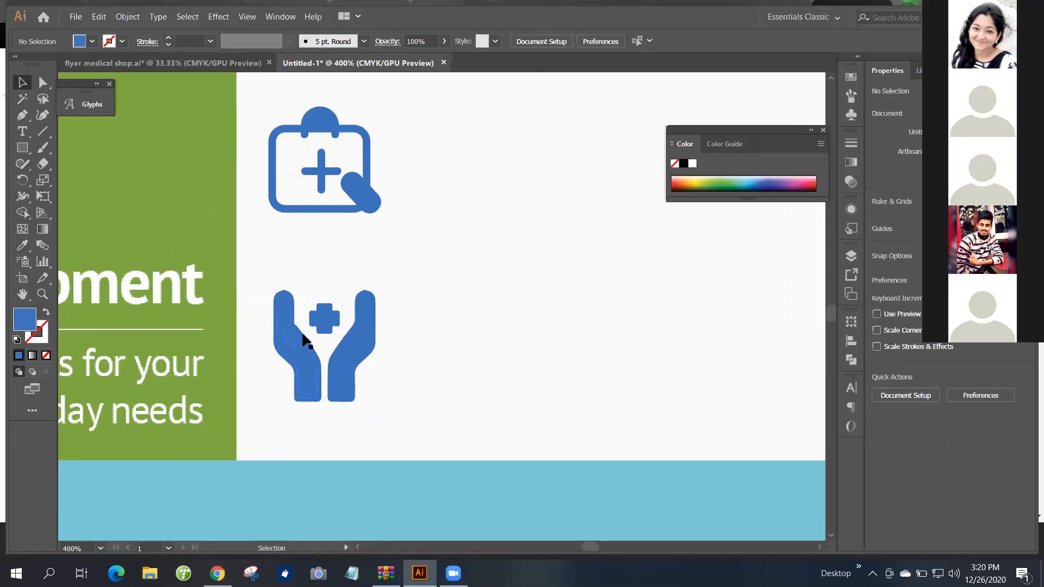
pyautogui.click(304, 340)
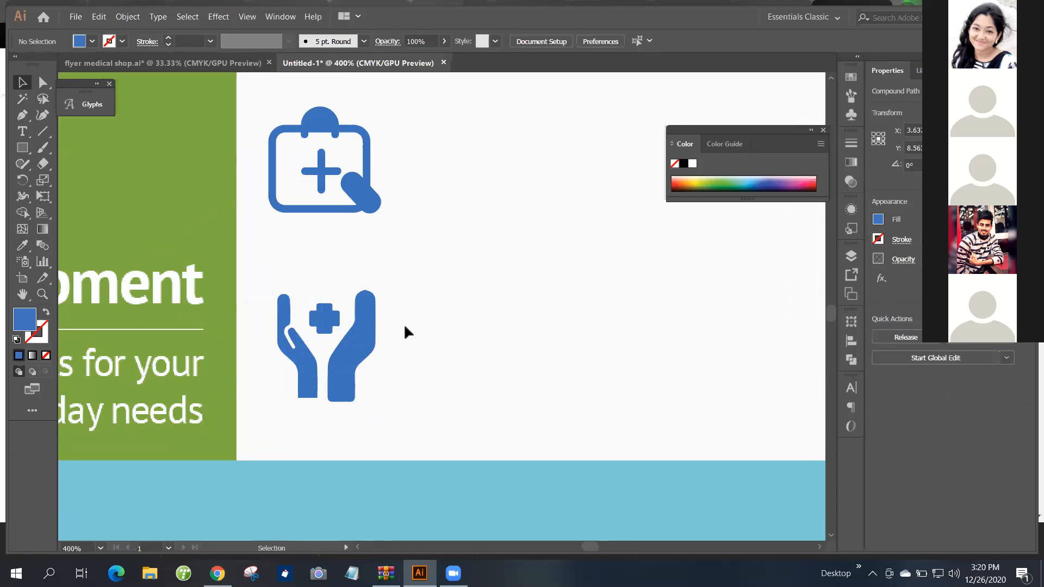
pyautogui.click(404, 327)
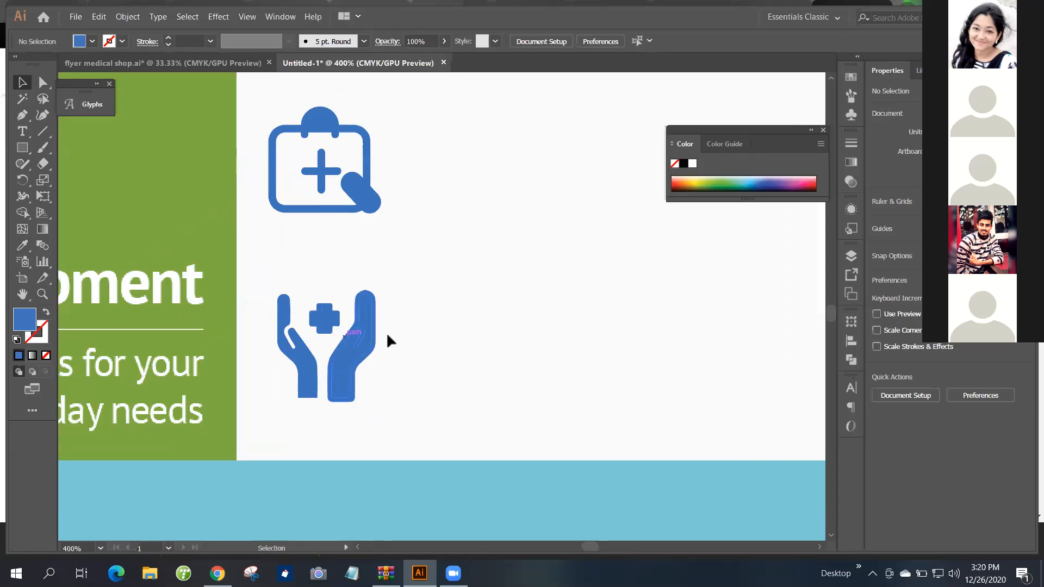
# - Delete the outer outline shape of the hands icon's right hand and the filler shape inside its medical cross
pyautogui.press('Delete')
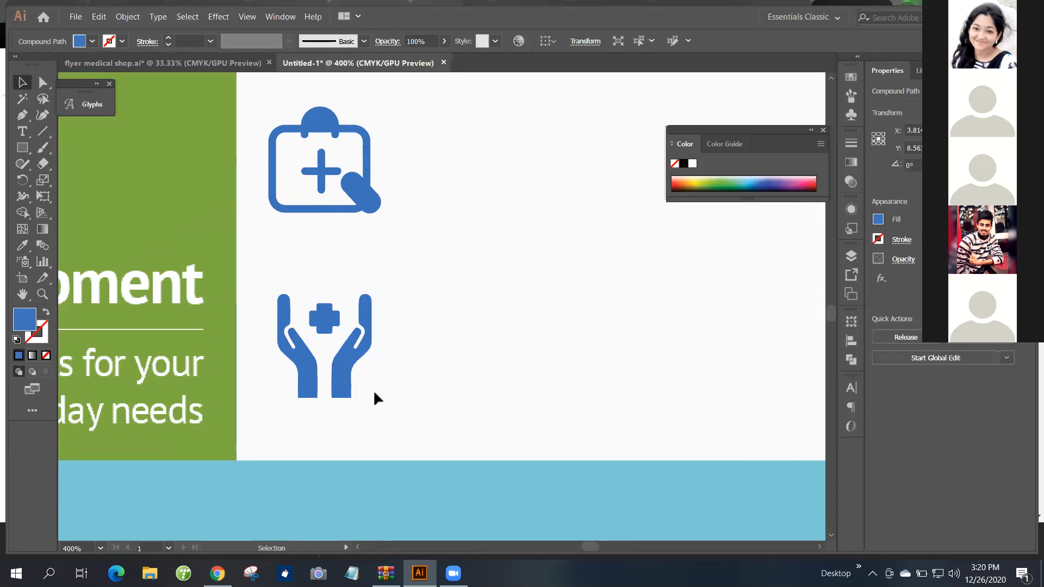
pyautogui.click(374, 393)
pyautogui.scroll(1, 344, 349)
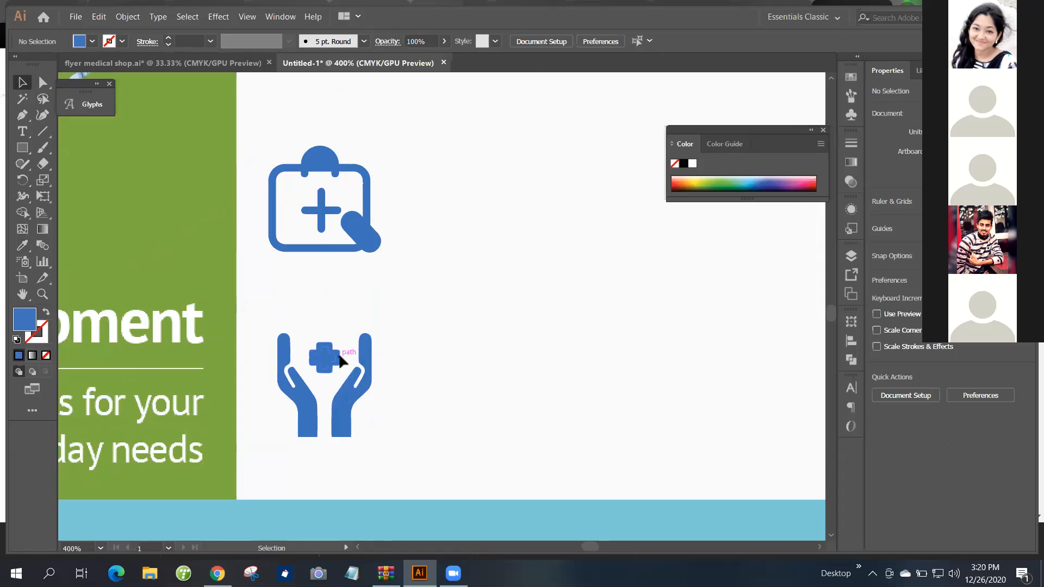
pyautogui.click(342, 361)
pyautogui.press('Delete')
pyautogui.click(326, 357)
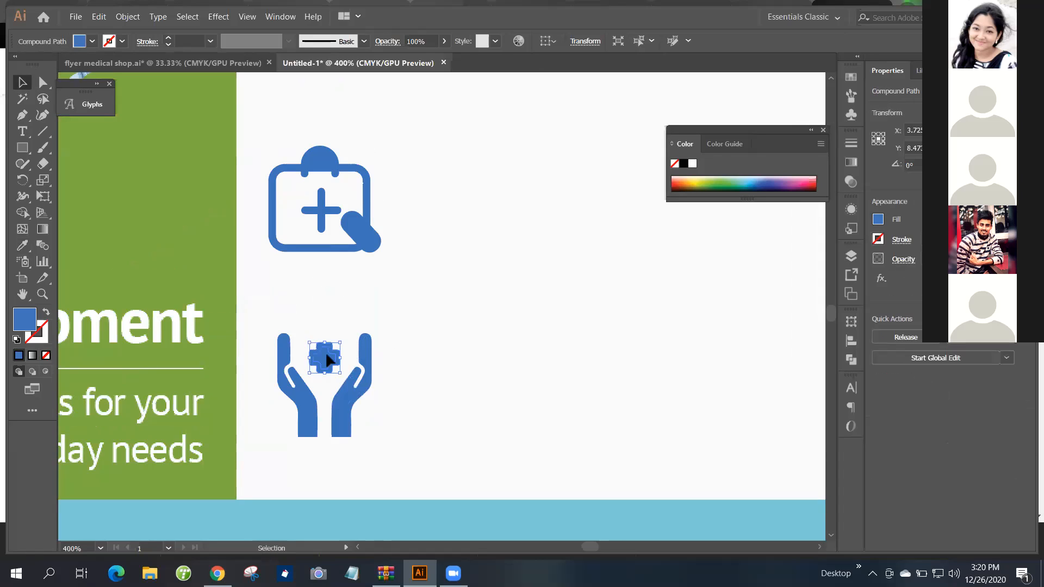
pyautogui.press('Delete')
pyautogui.scroll(-2, 419, 343)
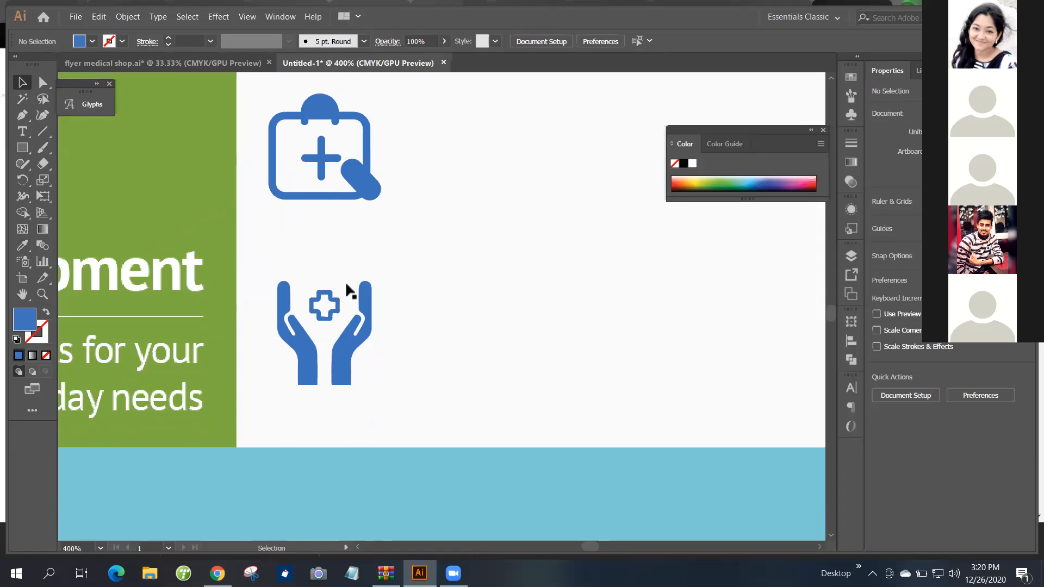
# - Delete the blue filler shape inside the medical bag's handle
pyautogui.scroll(4, 372, 295)
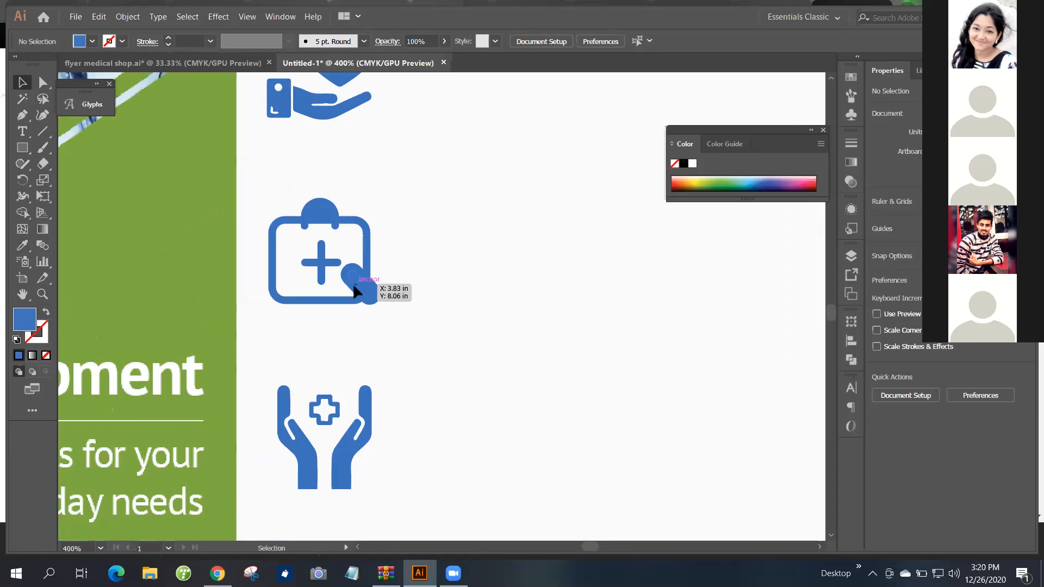
pyautogui.click(354, 292)
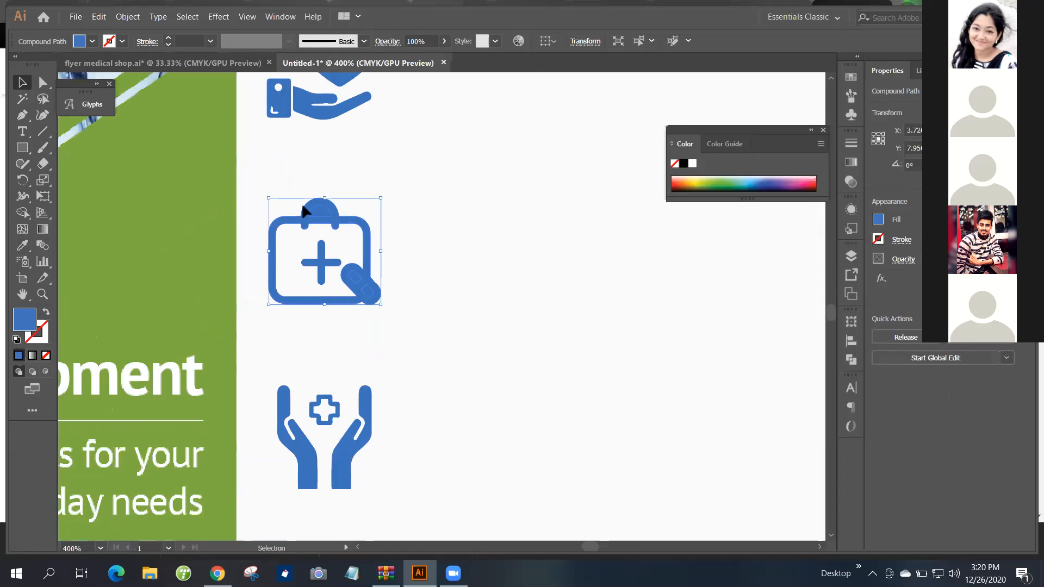
pyautogui.click(462, 188)
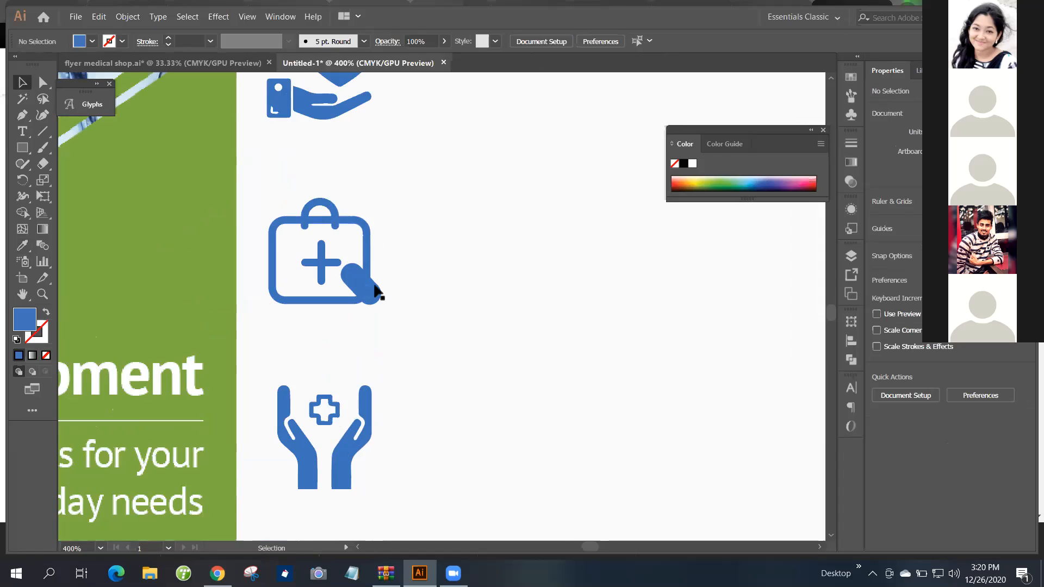
# - Delete the two filler shapes inside the pill capsule at the medical bag's lower right corner
pyautogui.scroll(3, 375, 291)
pyautogui.click(341, 297)
pyautogui.click(341, 295)
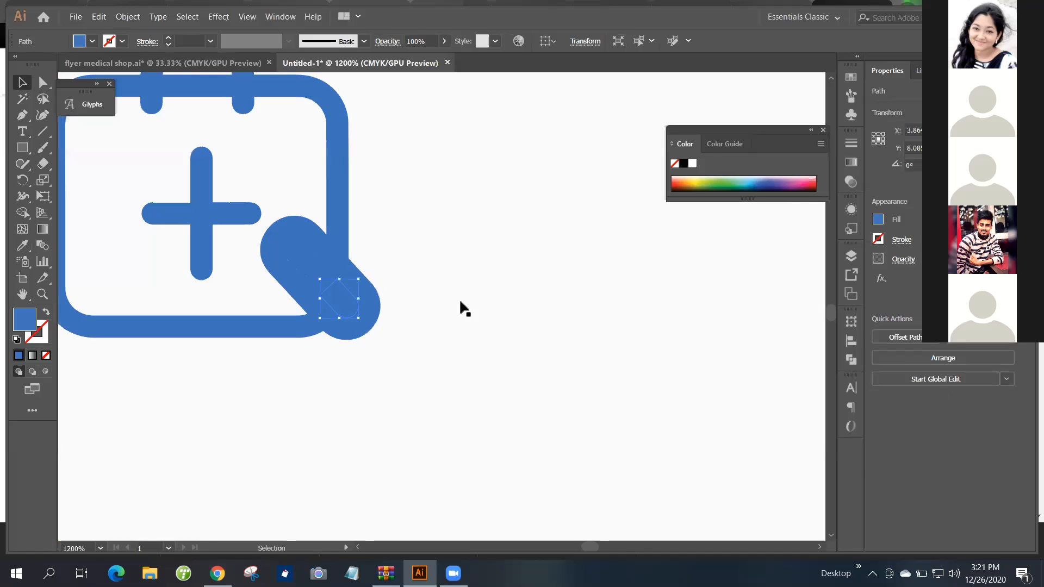
pyautogui.press('Delete')
pyautogui.click(307, 254)
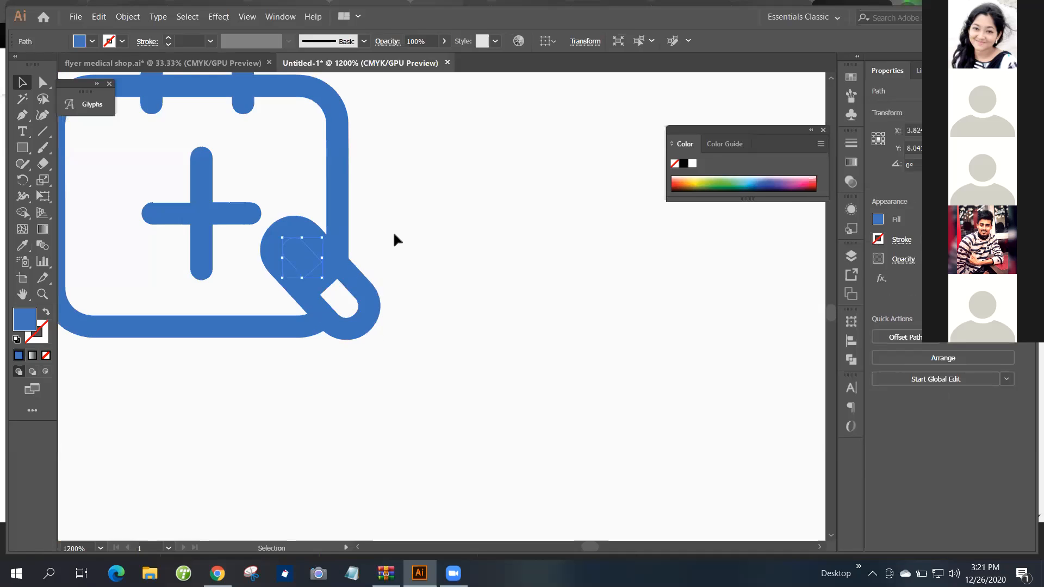
pyautogui.press('Delete')
pyautogui.scroll(-4, 453, 252)
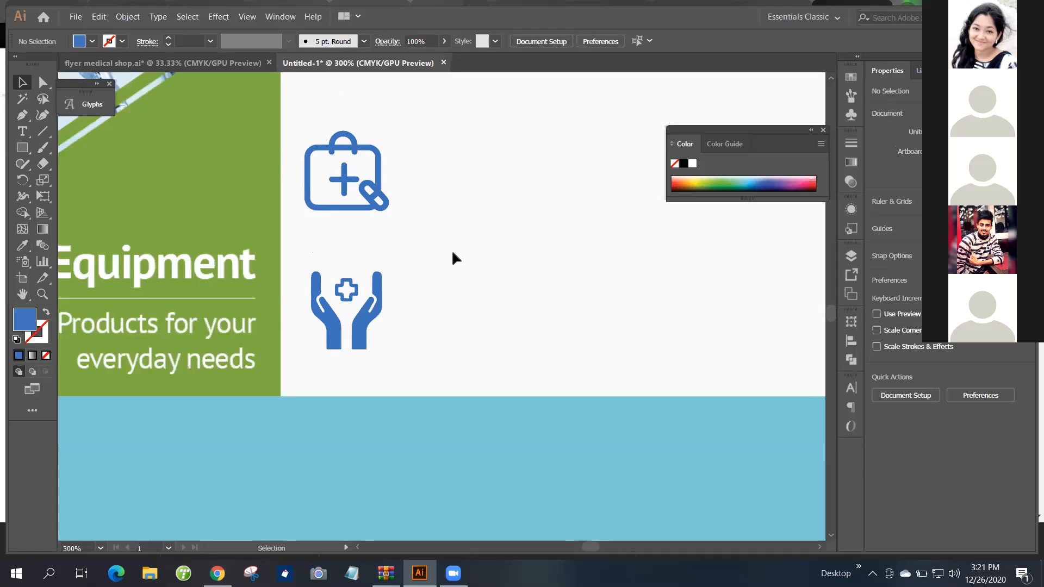
# - Draw two equally long horizontal divider lines across the white panel, one in each gap between the three Equipment icons
pyautogui.hscroll(2, 460, 297)
pyautogui.scroll(-1, 389, 279)
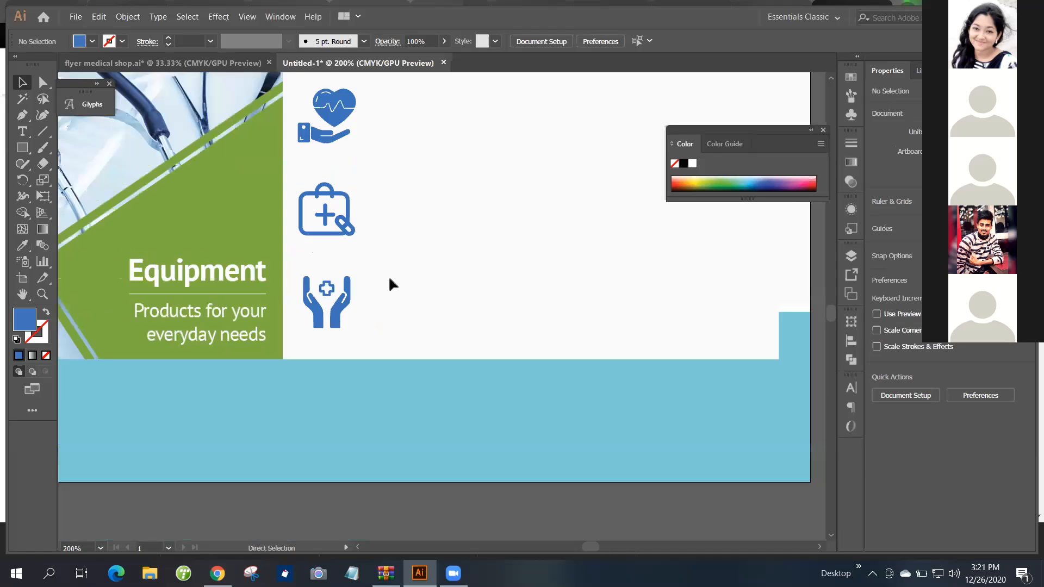
pyautogui.scroll(-2, 465, 312)
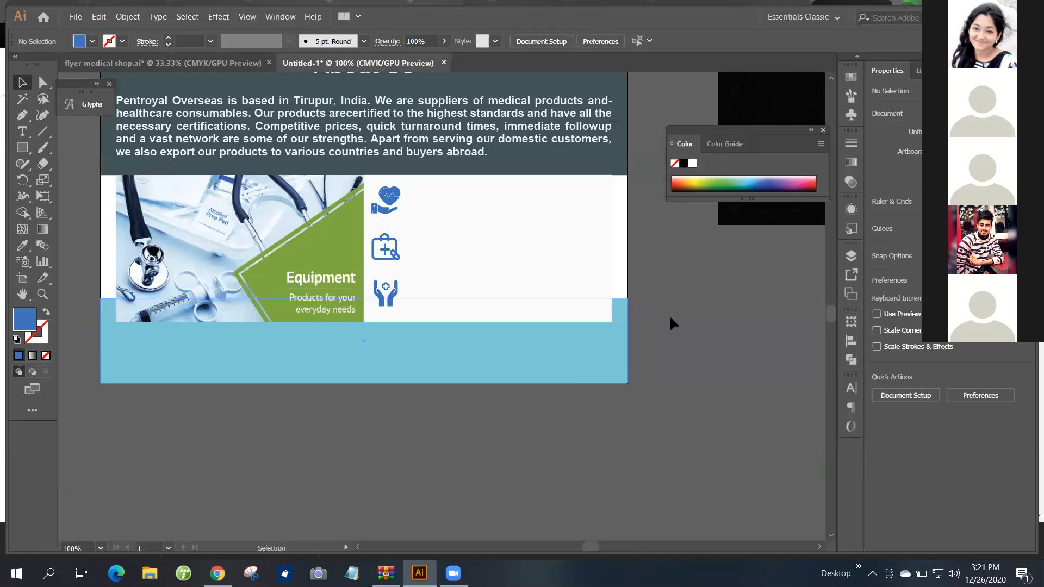
pyautogui.hscroll(2, 688, 311)
pyautogui.hscroll(2, 707, 316)
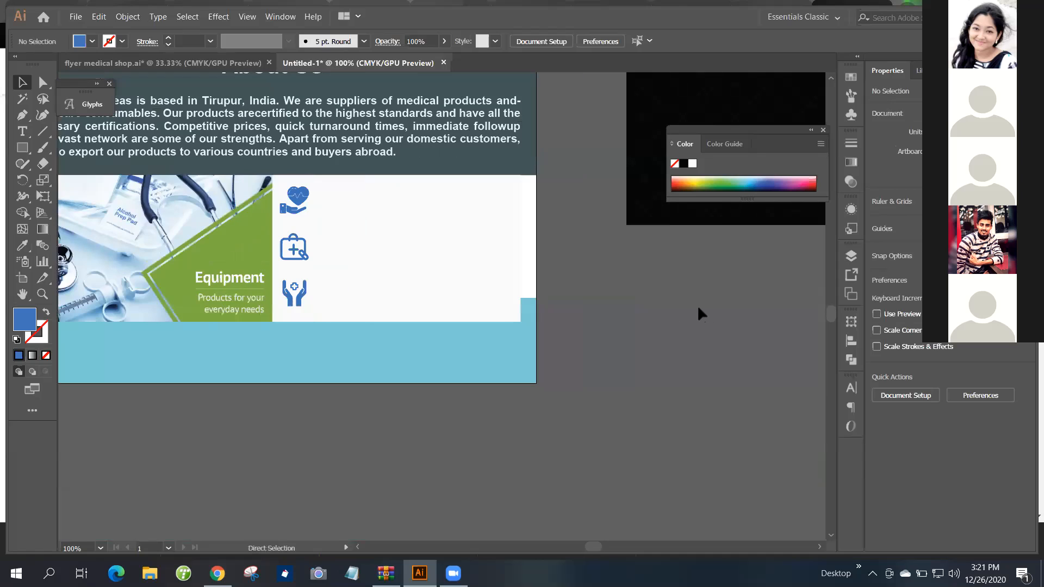
pyautogui.click(43, 131)
pyautogui.scroll(1, 297, 226)
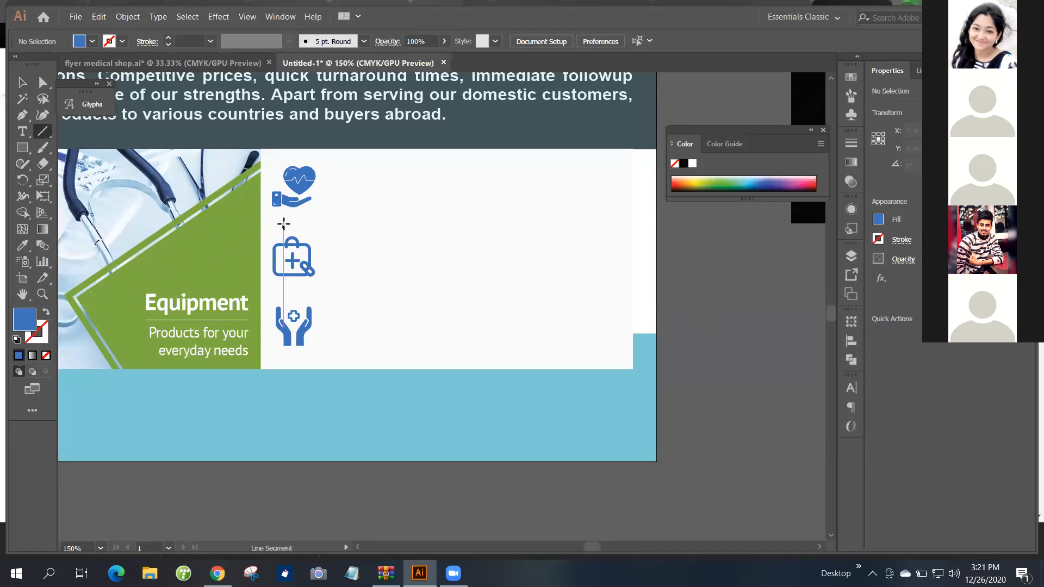
pyautogui.moveTo(283, 223); pyautogui.dragTo(602, 224)
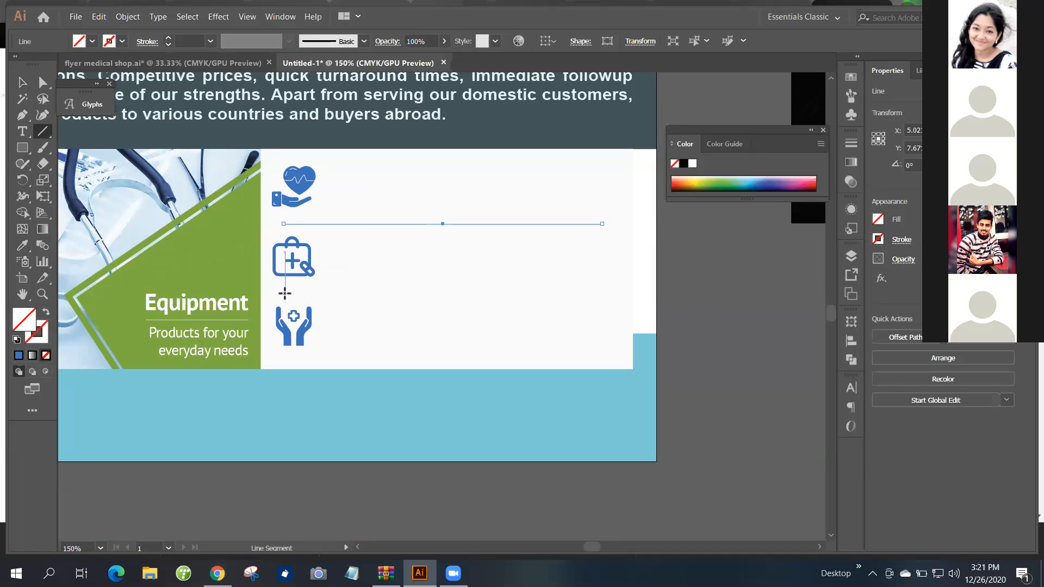
pyautogui.moveTo(285, 294); pyautogui.dragTo(602, 294)
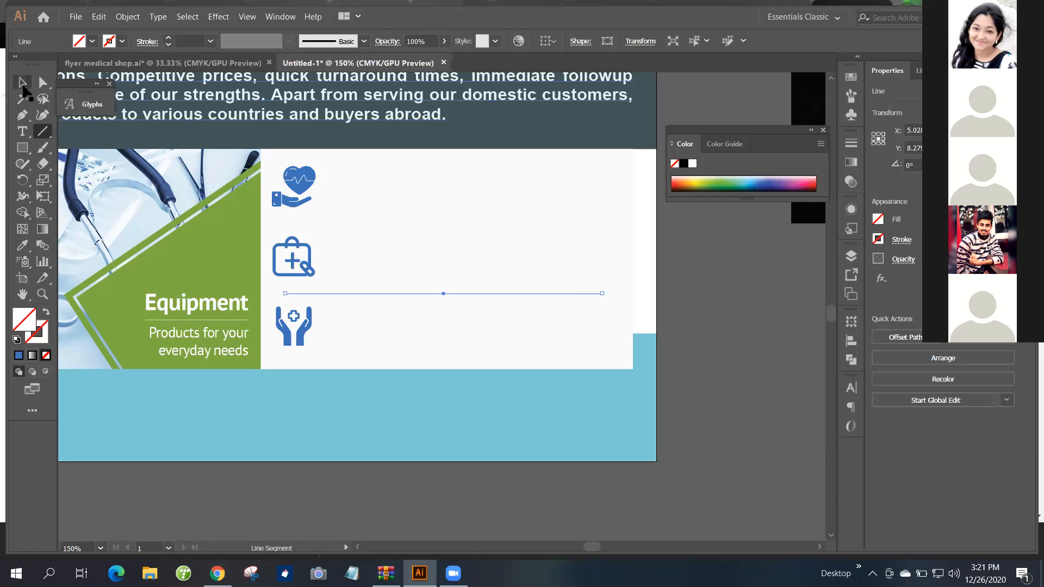
# - Give both divider lines a black 1 pt stroke with no fill
pyautogui.click(23, 85)
pyautogui.moveTo(532, 188); pyautogui.dragTo(489, 313)
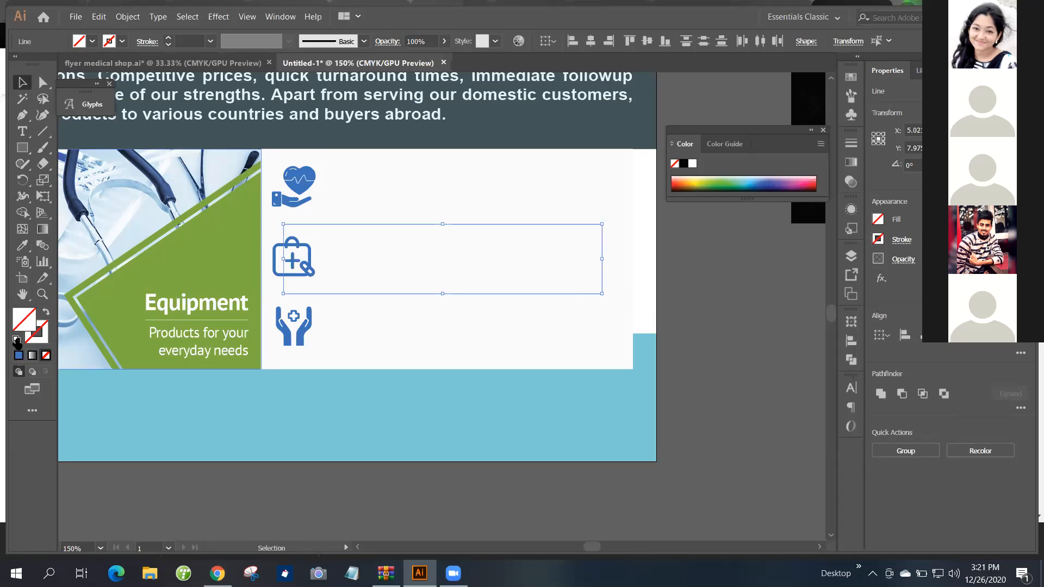
pyautogui.press('d')
pyautogui.click(46, 356)
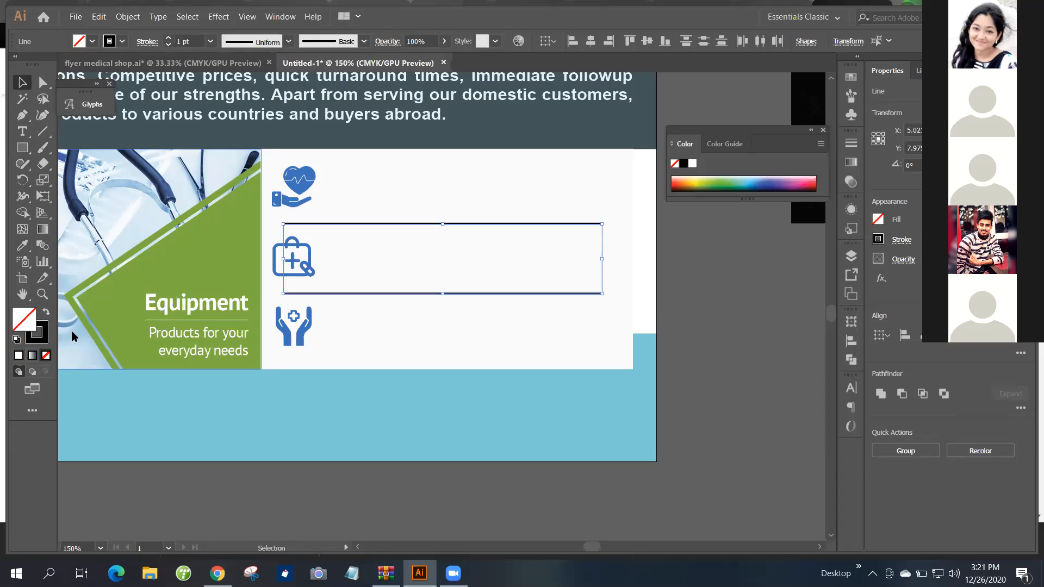
pyautogui.press('x')
# - Turn both divider lines into dashed strokes with a dash length of 3 pt
pyautogui.click(145, 44)
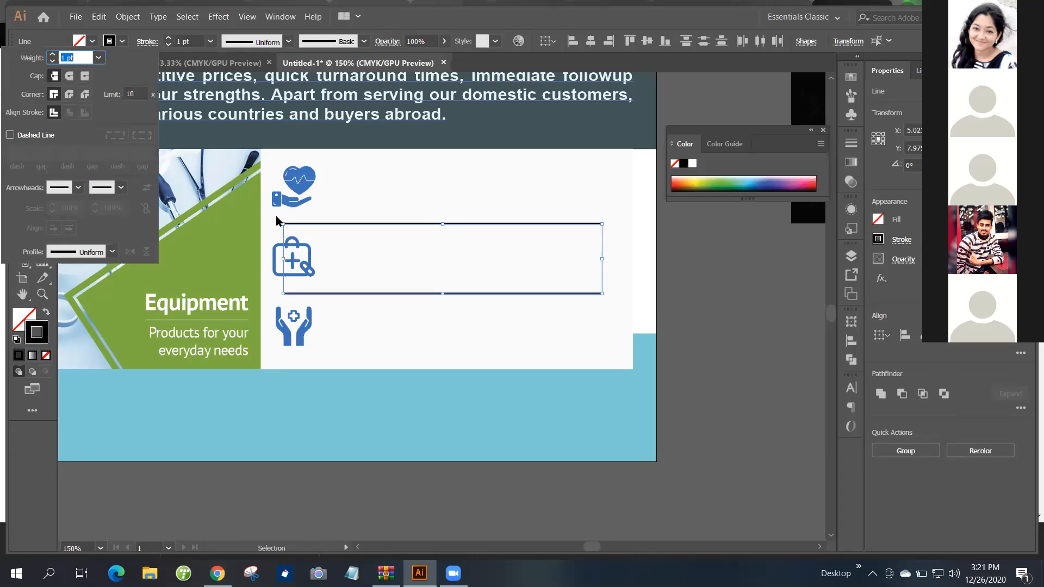
pyautogui.click(11, 135)
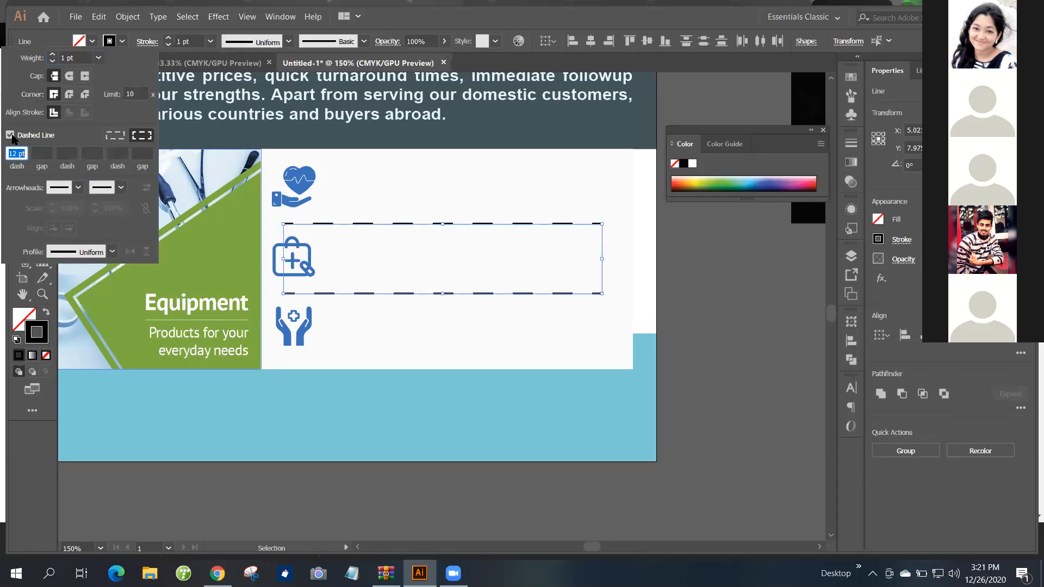
pyautogui.write('9')
pyautogui.press('Return')
pyautogui.write('8')
pyautogui.press('Return')
pyautogui.write('7')
pyautogui.press('Return')
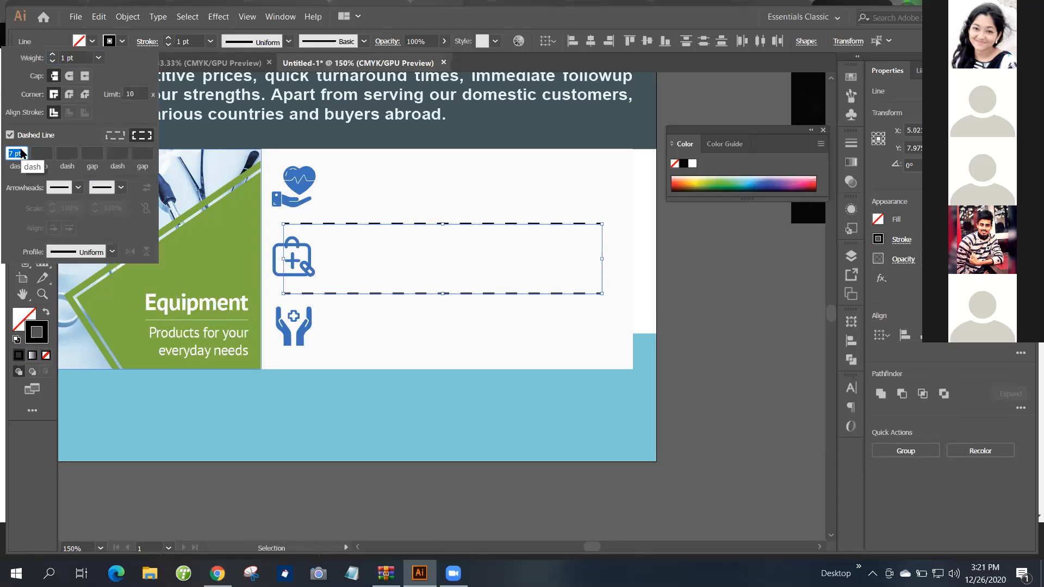
pyautogui.write('6')
pyautogui.press('Return')
pyautogui.write('4')
pyautogui.press('Return')
pyautogui.write('2')
pyautogui.press('Return')
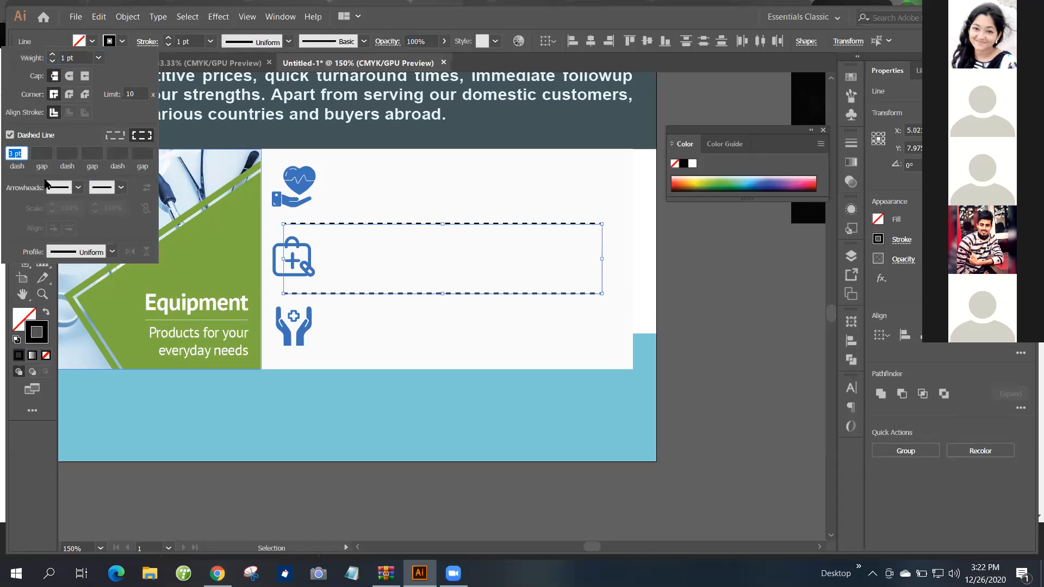
pyautogui.write('3')
pyautogui.press('Return')
# - Set the gap between the divider lines' dashes to 2 pt
pyautogui.click(49, 153)
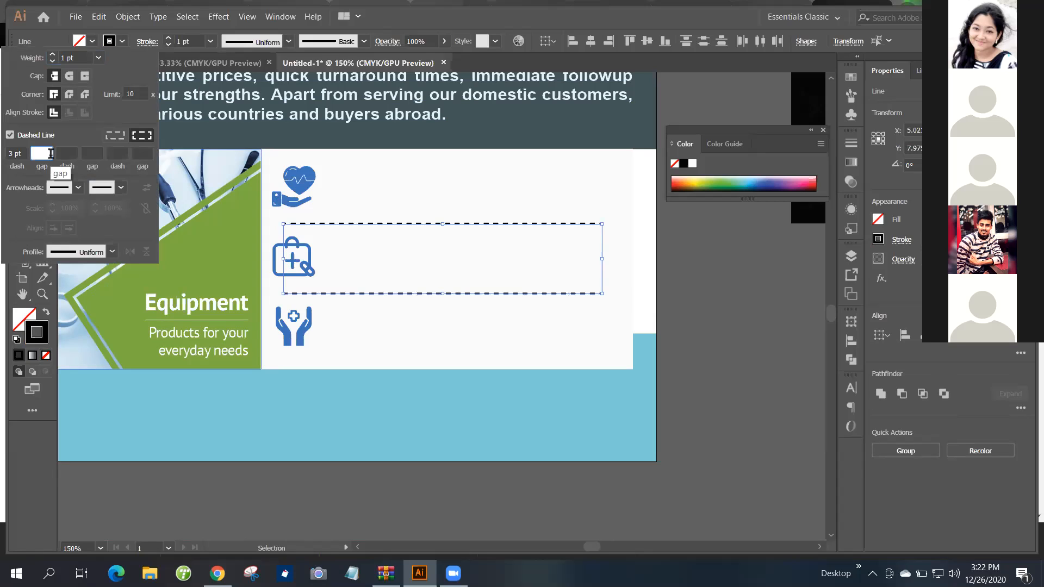
pyautogui.write('1')
pyautogui.press('Return')
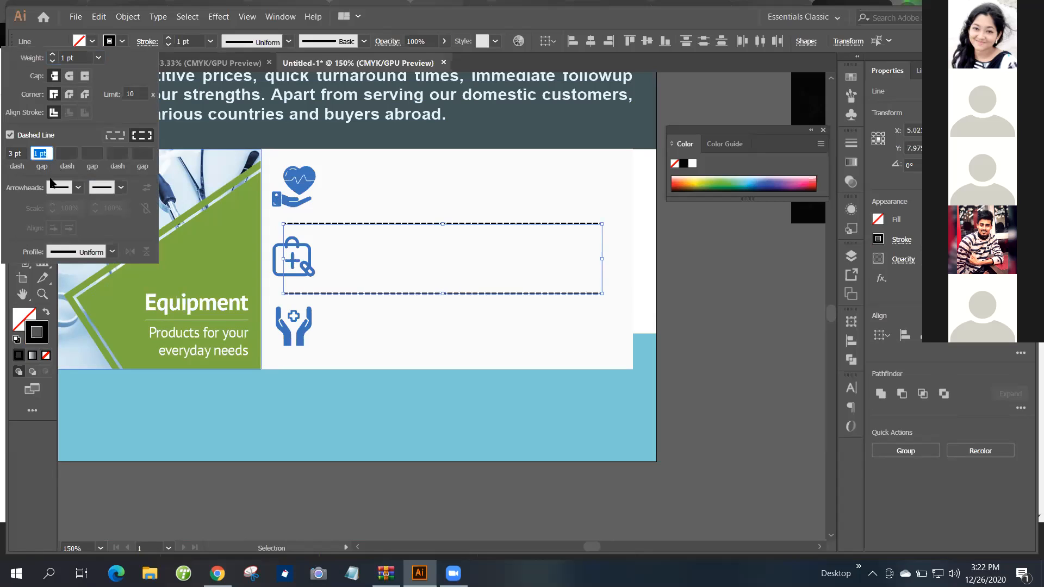
pyautogui.write('2')
pyautogui.press('Return')
pyautogui.write('3')
pyautogui.press('Return')
pyautogui.write('2')
pyautogui.press('Return')
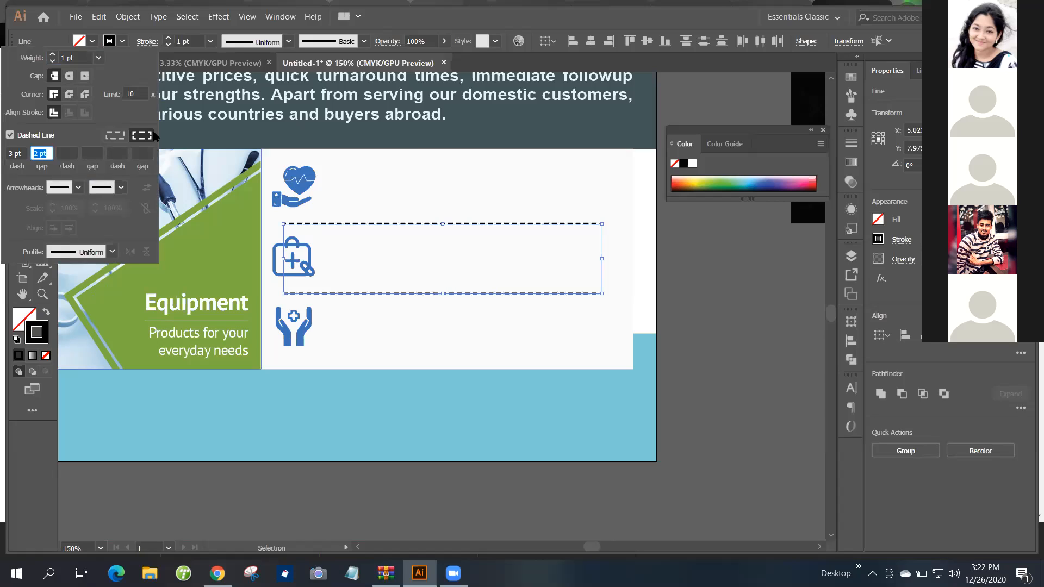
pyautogui.click(383, 131)
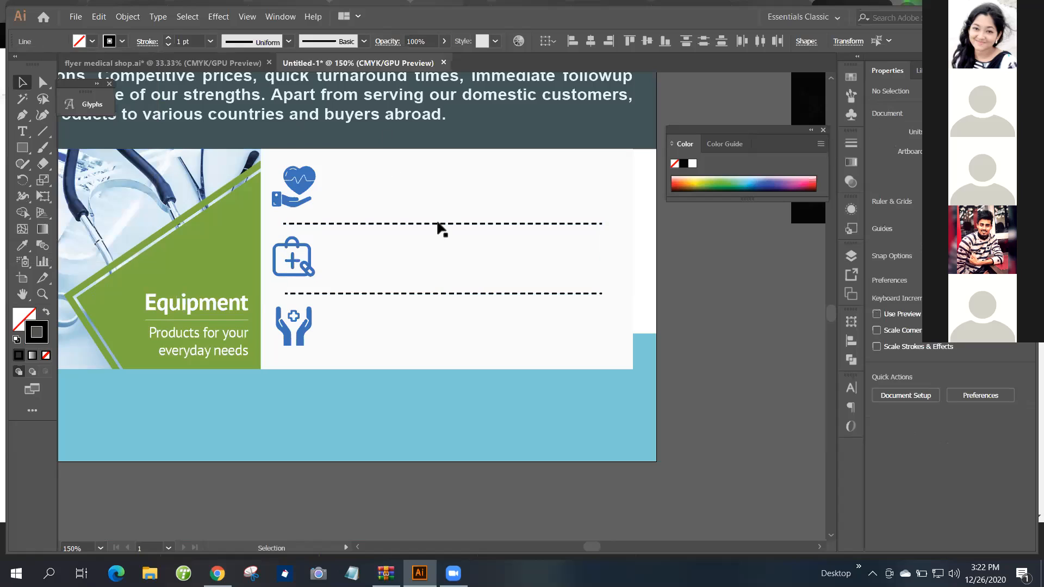
# - Lower the opacity of both dashed divider lines to 34%
pyautogui.moveTo(459, 193); pyautogui.dragTo(490, 302)
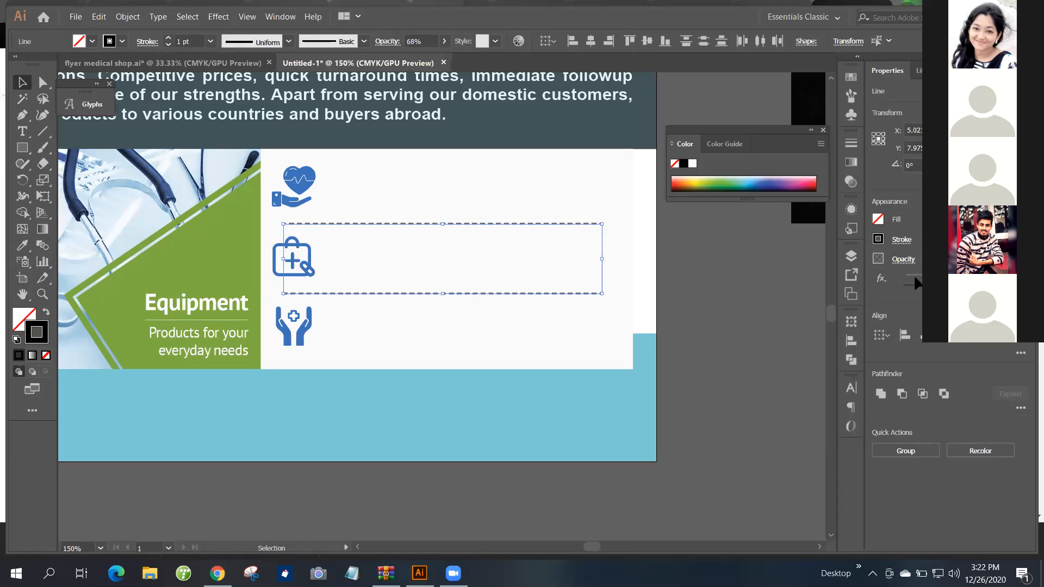
pyautogui.click(733, 339)
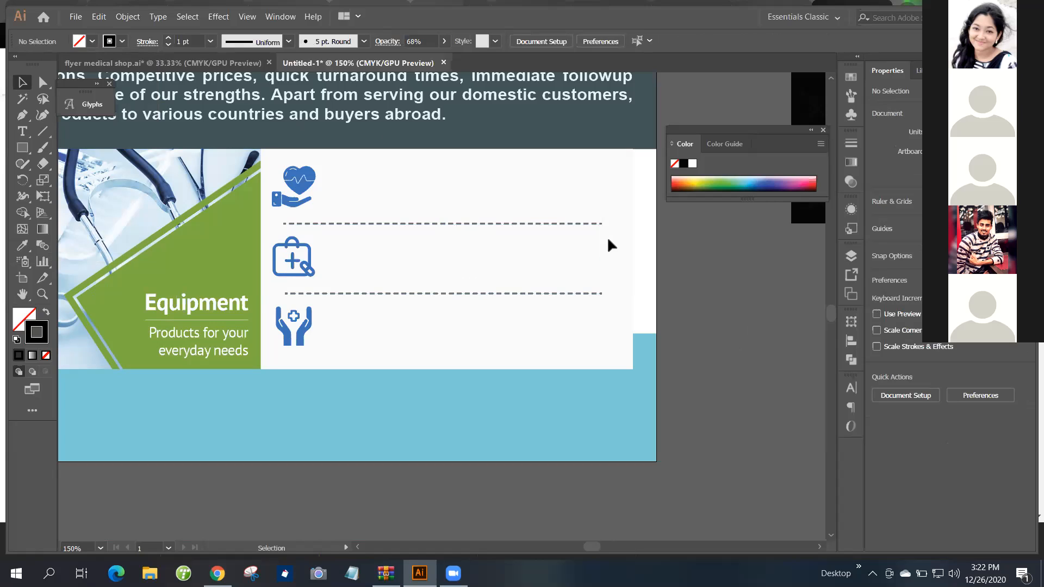
pyautogui.moveTo(510, 206); pyautogui.dragTo(541, 293)
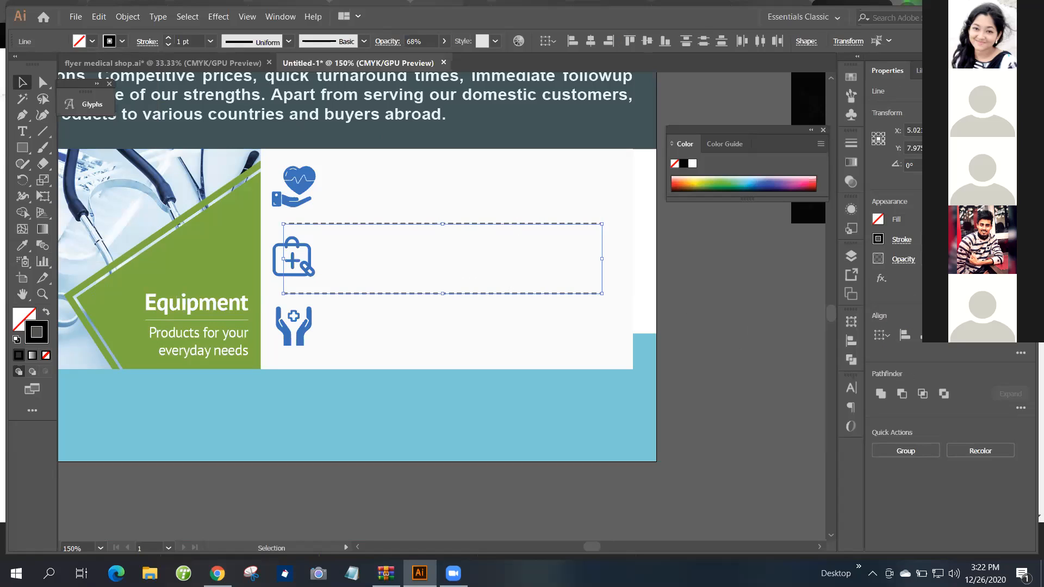
pyautogui.click(762, 309)
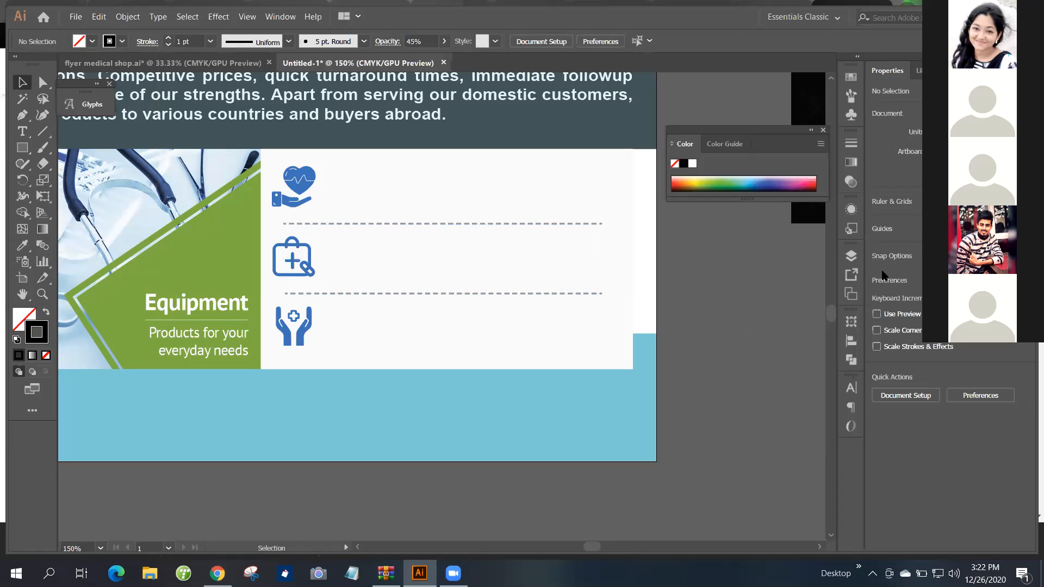
pyautogui.click(508, 223)
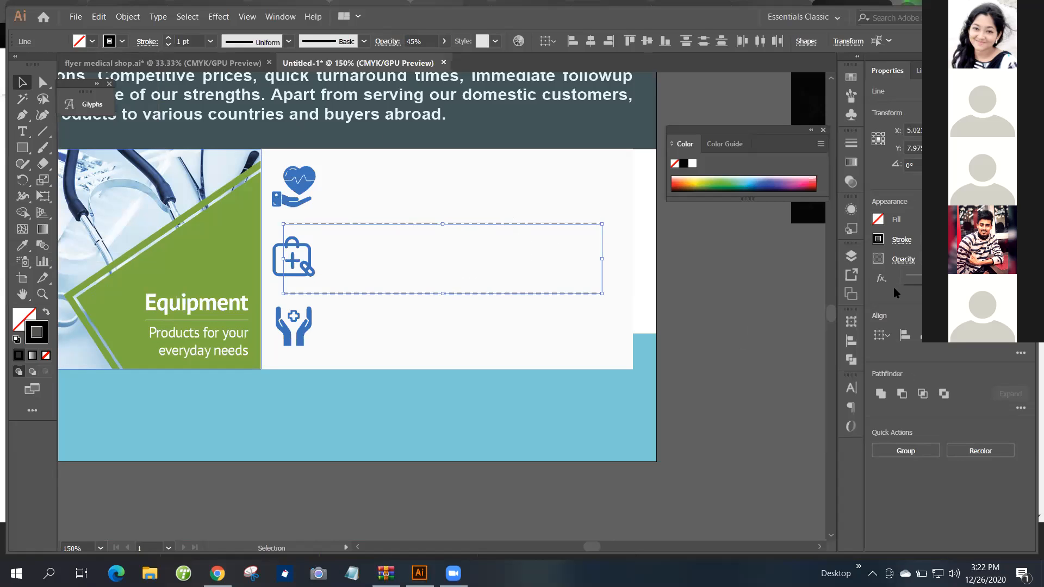
pyautogui.click(725, 346)
# - Add the point text "We Care" over the panel's first row, beside the heart-in-hand icon
pyautogui.scroll(-1, 721, 339)
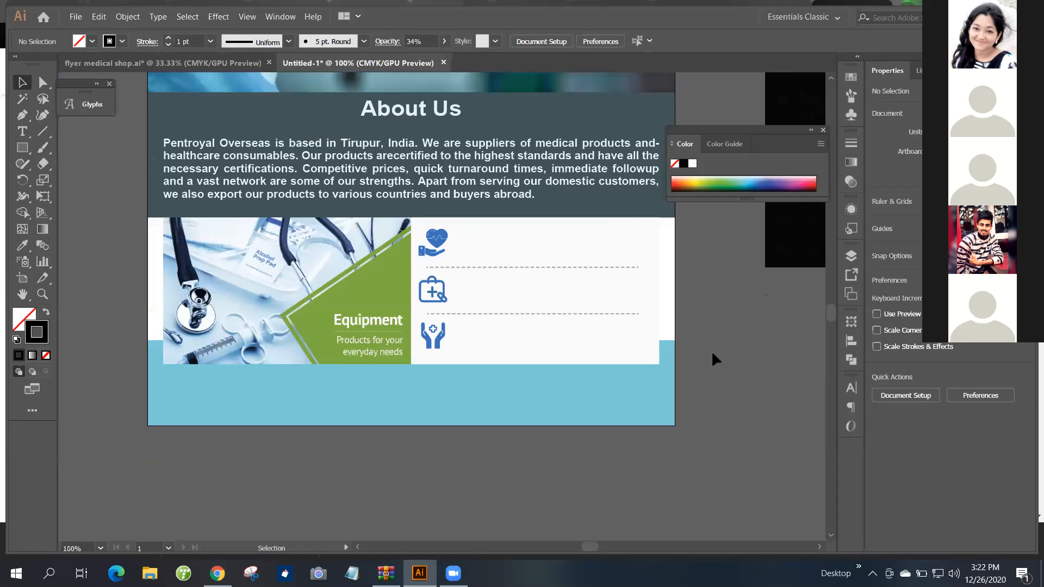
pyautogui.hscroll(3, 682, 335)
pyautogui.hscroll(-1, 626, 315)
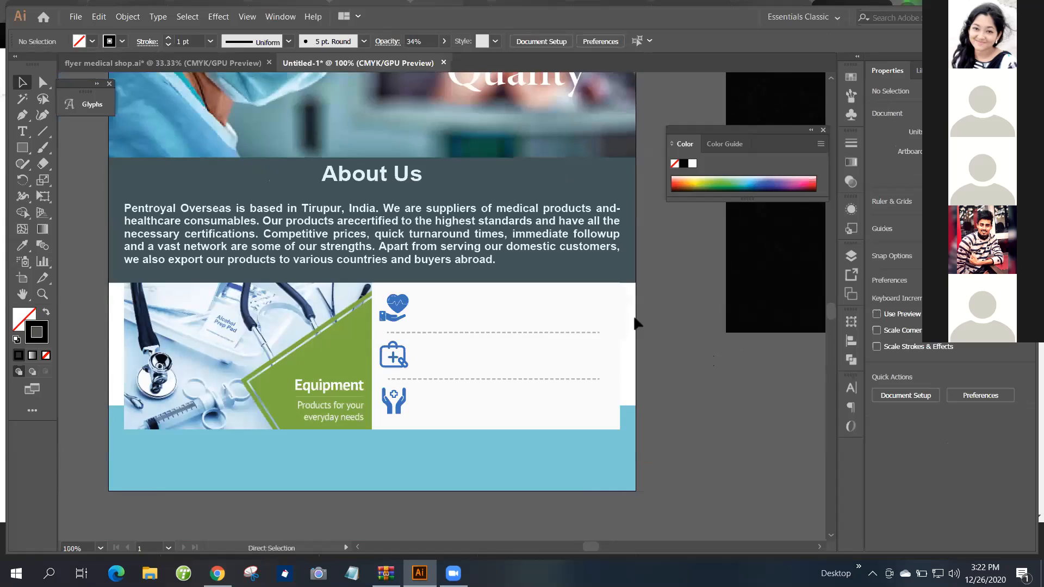
pyautogui.hscroll(1, 512, 338)
pyautogui.hscroll(1, 394, 339)
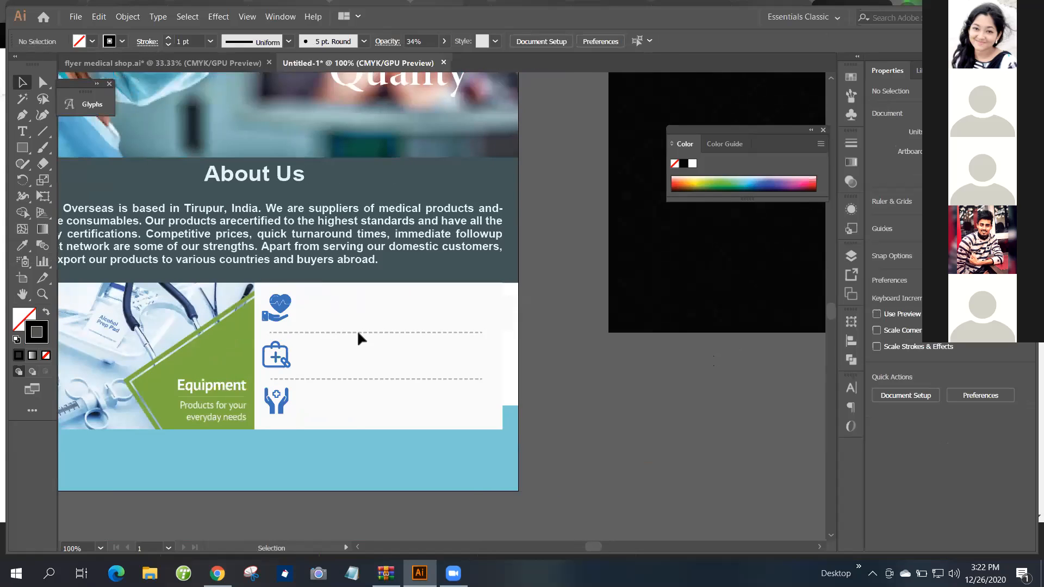
pyautogui.scroll(-1, 357, 362)
pyautogui.hscroll(1, 317, 354)
pyautogui.press('t')
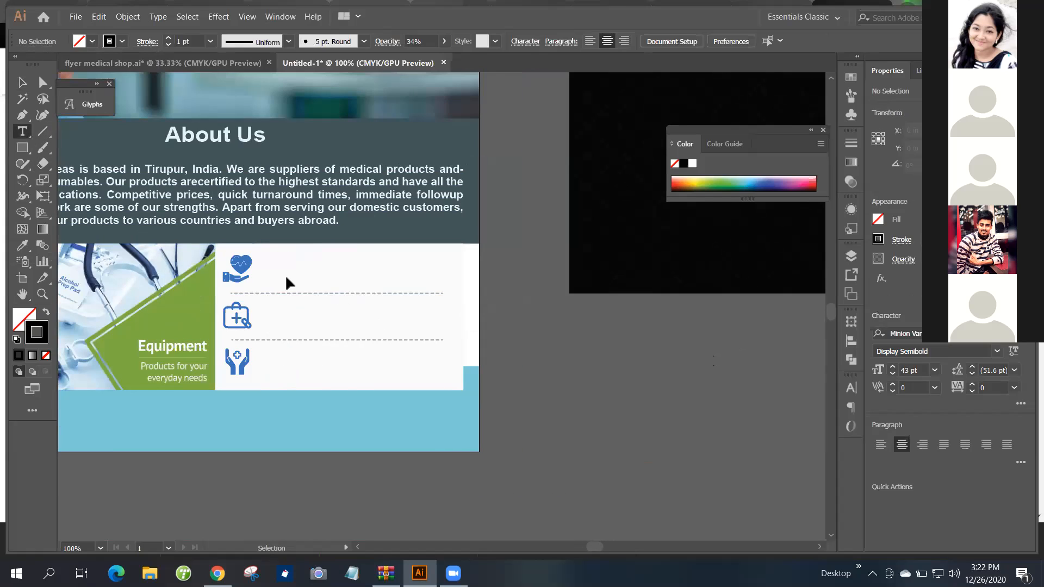
pyautogui.hscroll(1, 302, 280)
pyautogui.scroll(1, 273, 271)
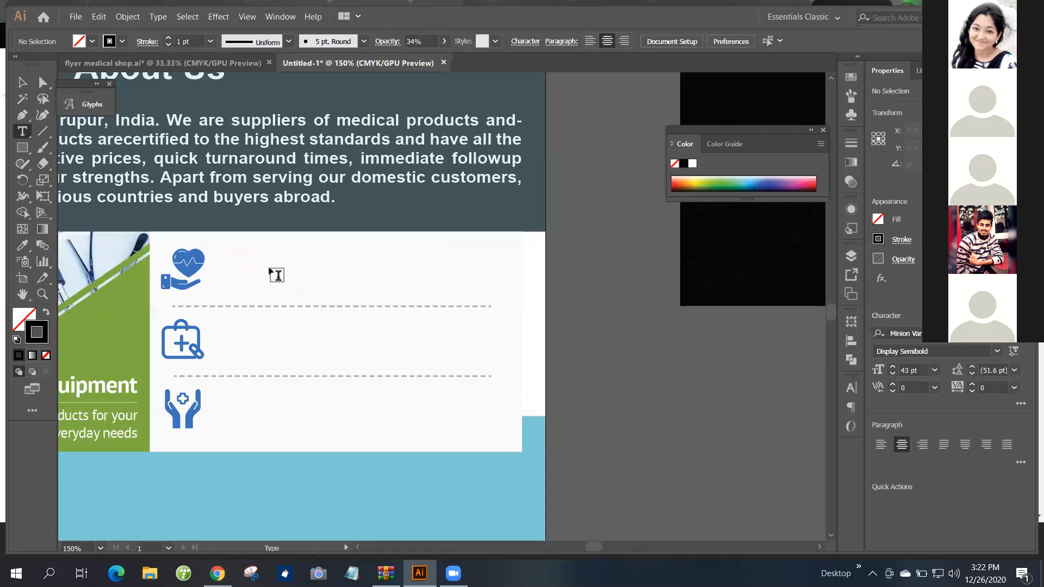
pyautogui.click(267, 270)
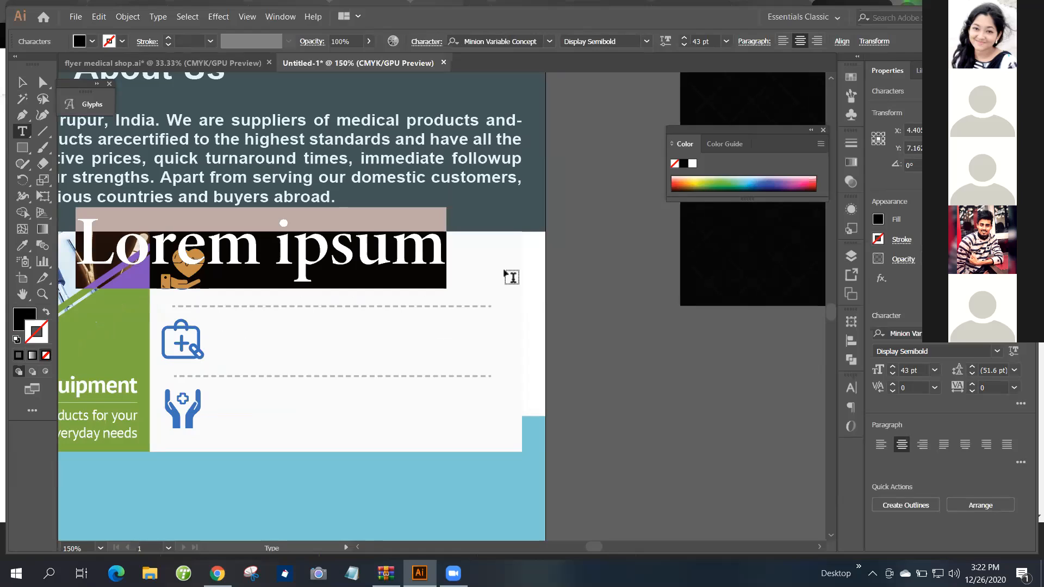
pyautogui.write('W')
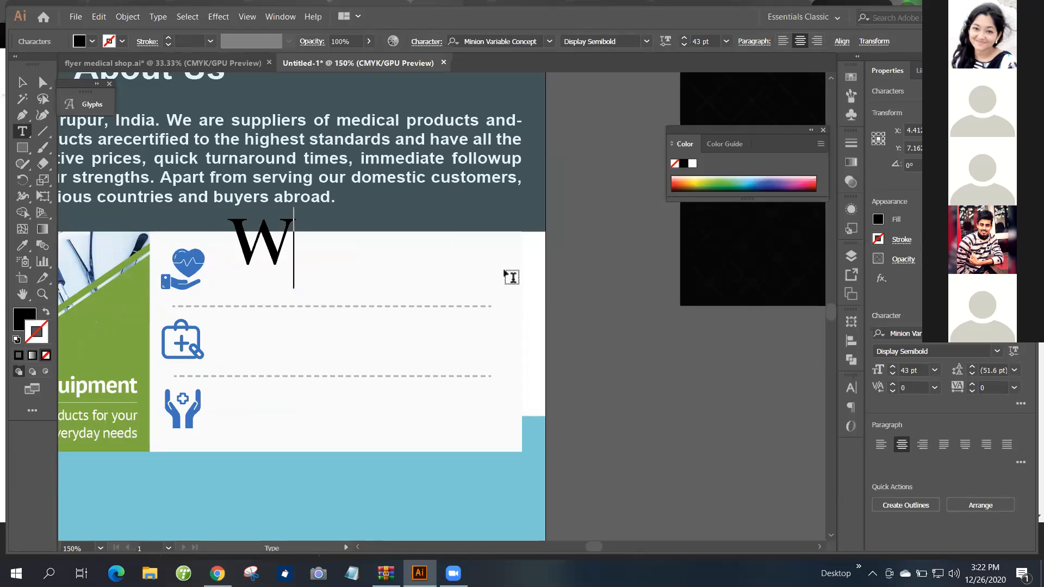
pyautogui.write('e ca')
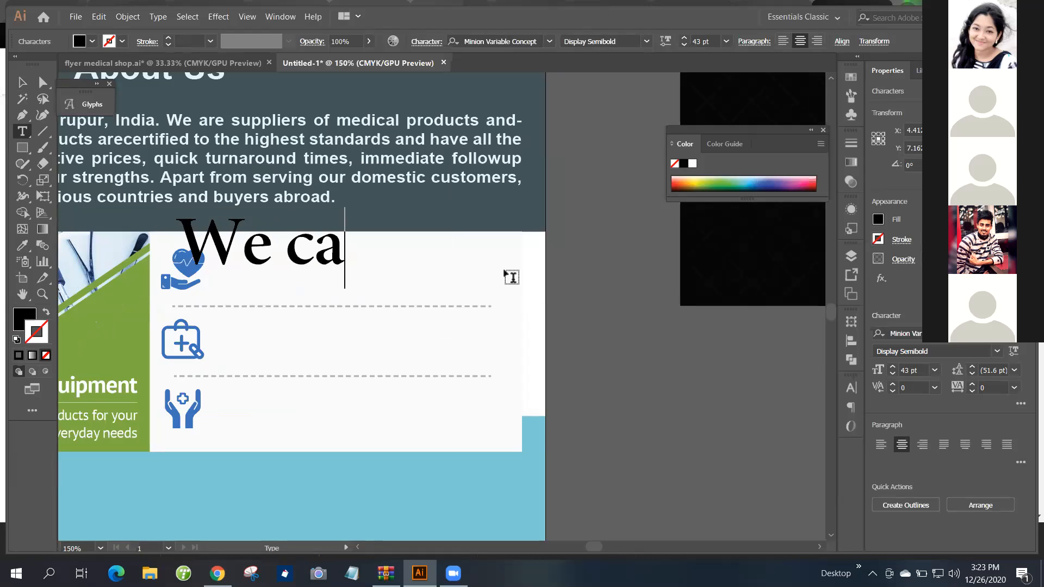
pyautogui.press('BackSpace')
pyautogui.press('BackSpace')
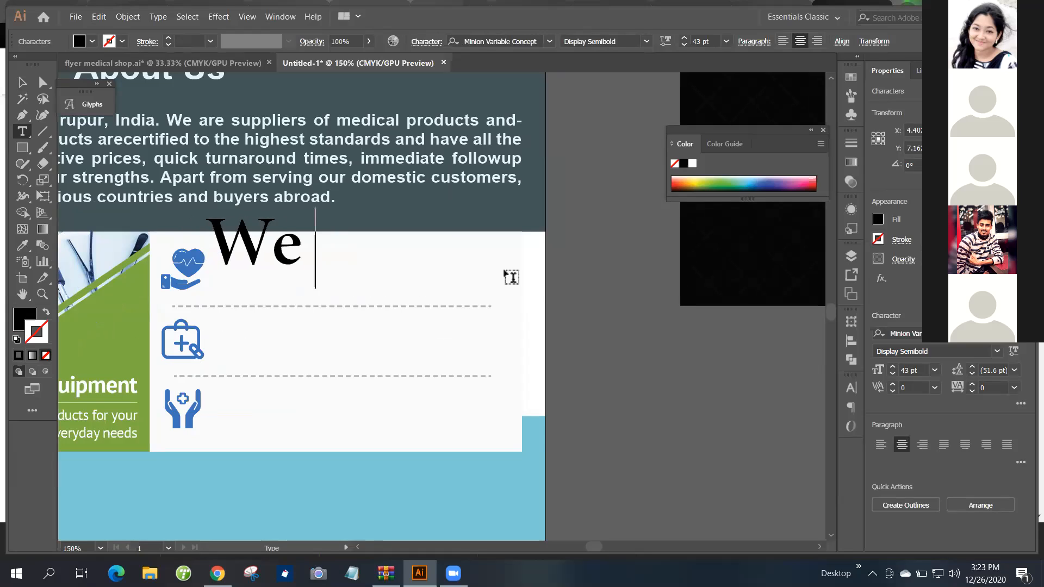
pyautogui.write('C')
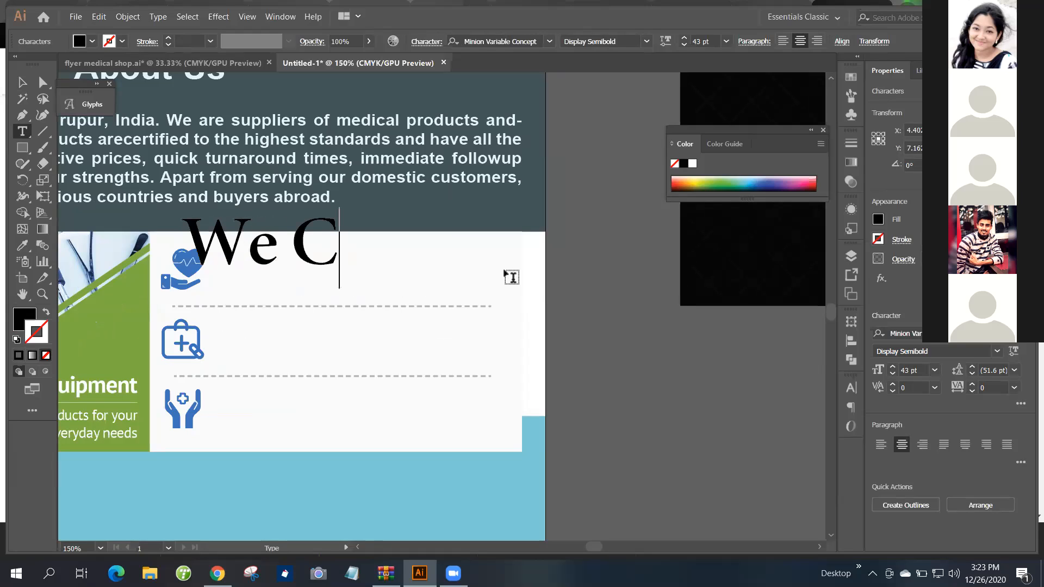
pyautogui.write('are')
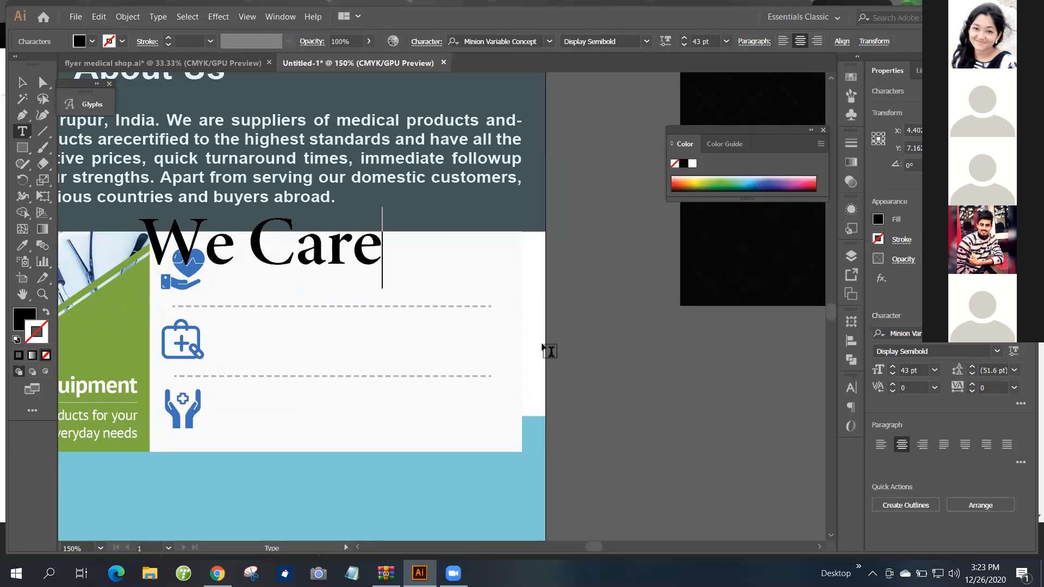
# - Set the "We Care" text's font to Arial Regular
pyautogui.moveTo(381, 248); pyautogui.dragTo(129, 330)
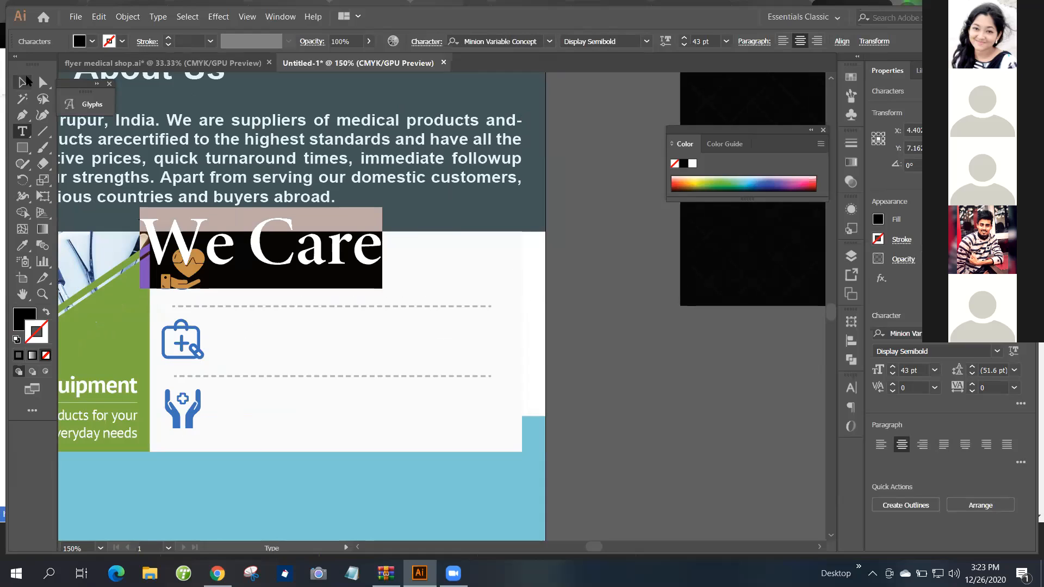
pyautogui.click(550, 41)
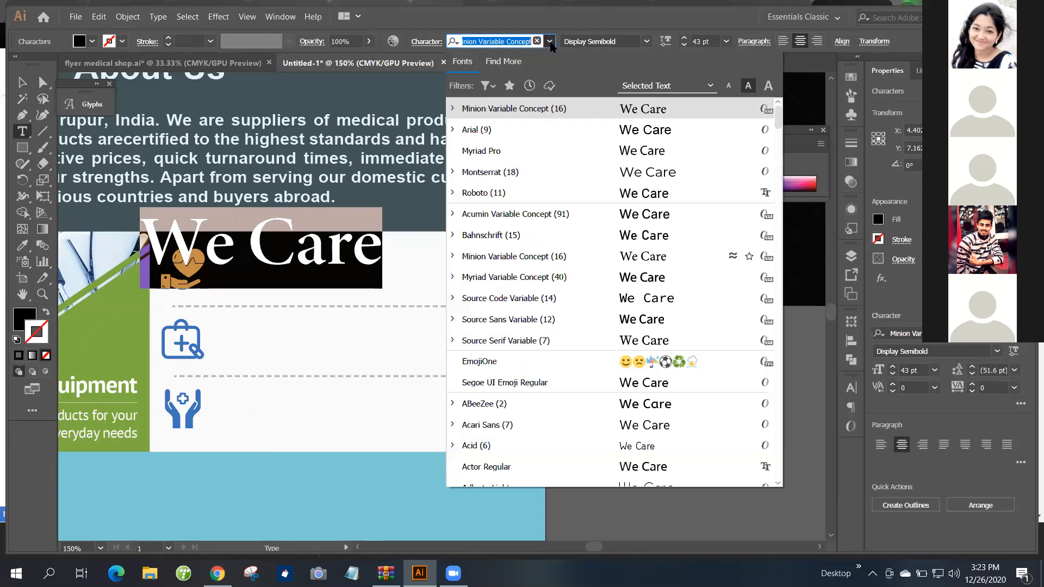
pyautogui.click(523, 139)
pyautogui.click(634, 42)
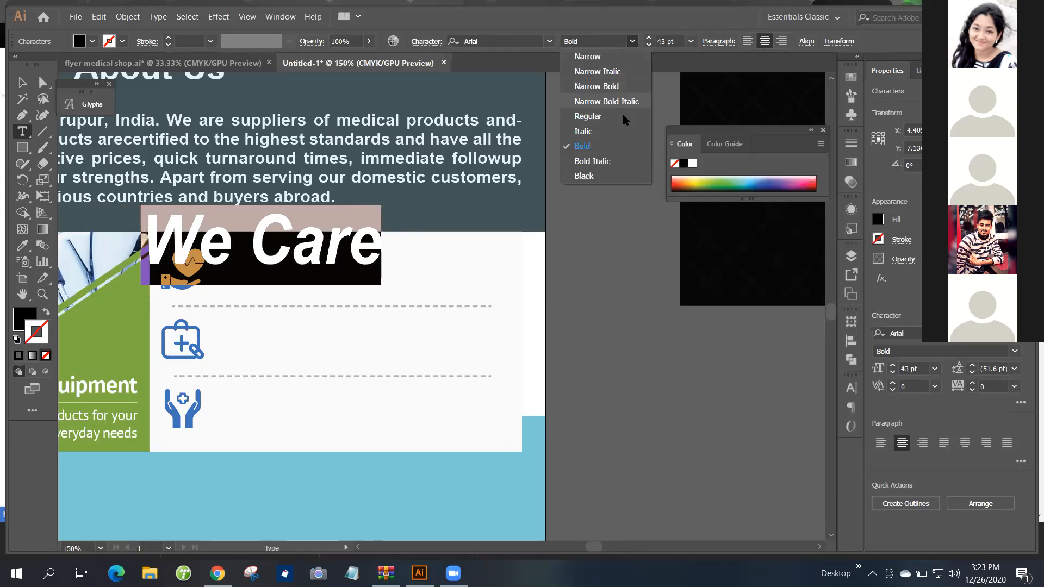
pyautogui.click(588, 116)
# - Reduce the "We Care" text to 19 pt and move it into the first row, clear of the heart-in-hand icon
pyautogui.click(22, 83)
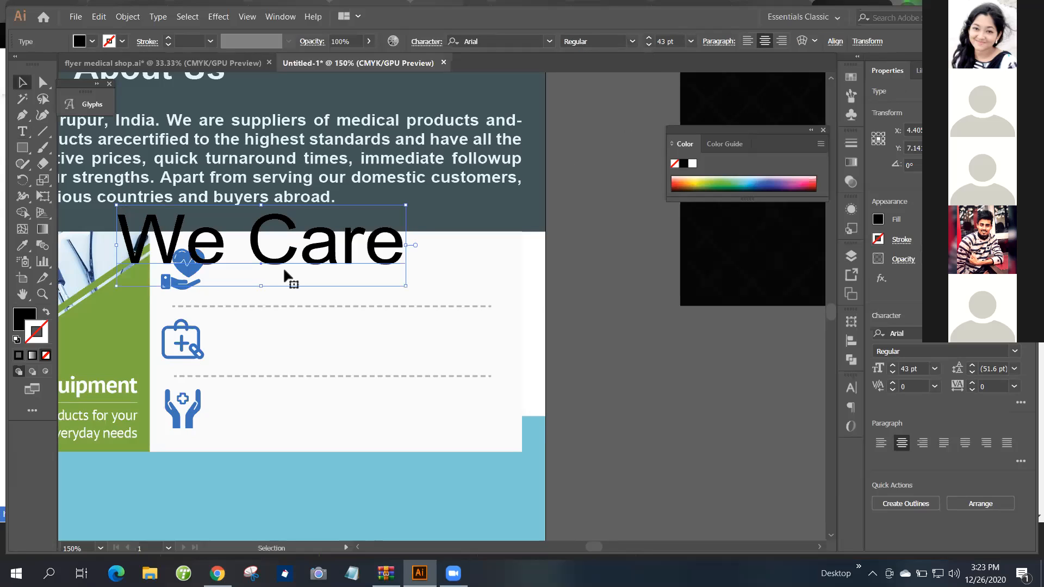
pyautogui.click(650, 46)
pyautogui.click(649, 46)
pyautogui.moveTo(286, 262); pyautogui.dragTo(466, 278)
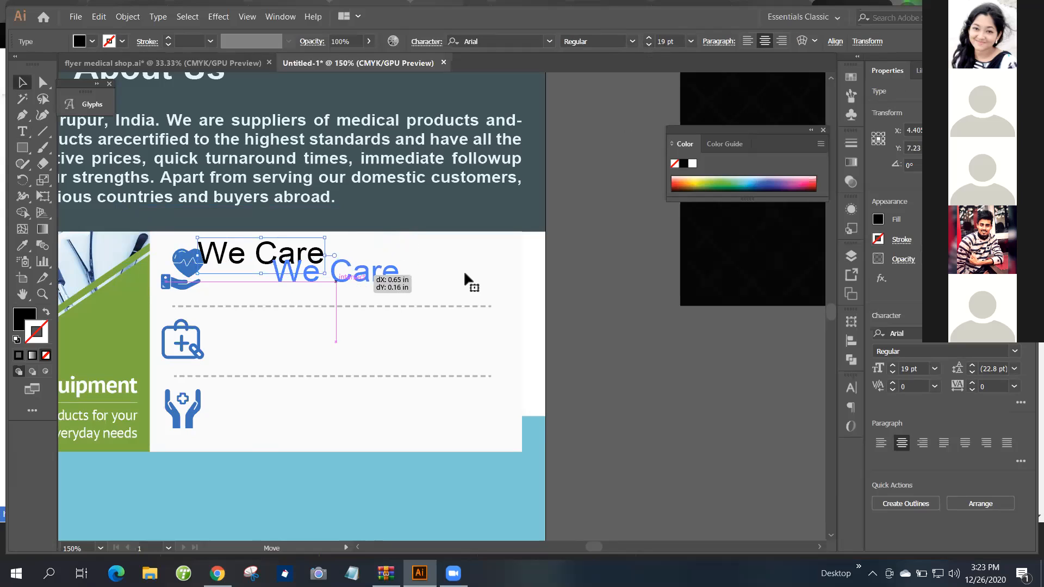
pyautogui.click(618, 277)
# - Set the "We Care" text size to 16 pt
pyautogui.click(354, 278)
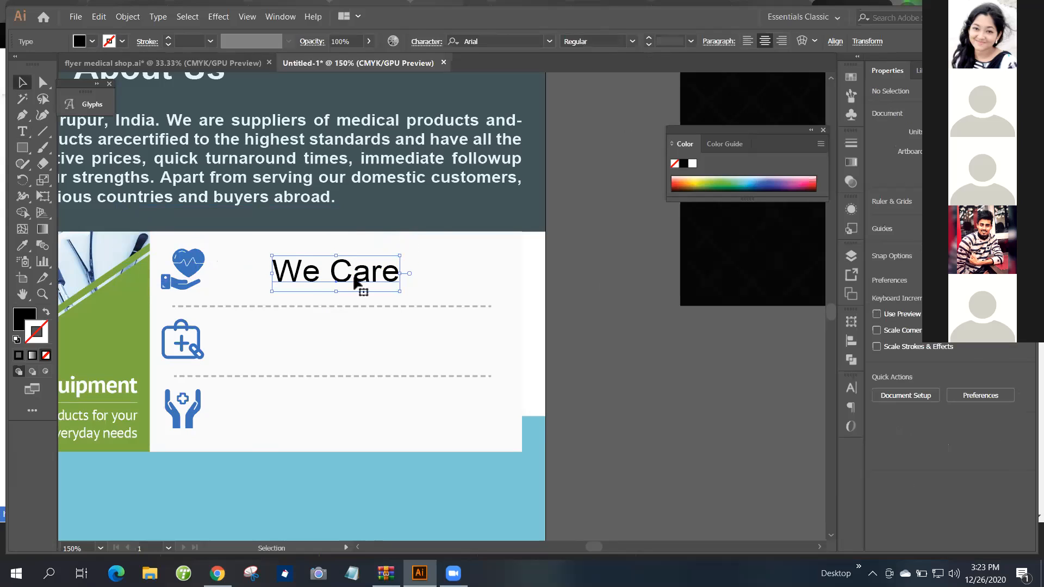
pyautogui.click(649, 44)
pyautogui.click(649, 45)
# - Duplicate the "We Care" text straight down into the second and third rows, beside the medical bag and hands icons
pyautogui.moveTo(344, 279); pyautogui.dragTo(351, 350)
pyautogui.hotkey('ctrl', 'z')
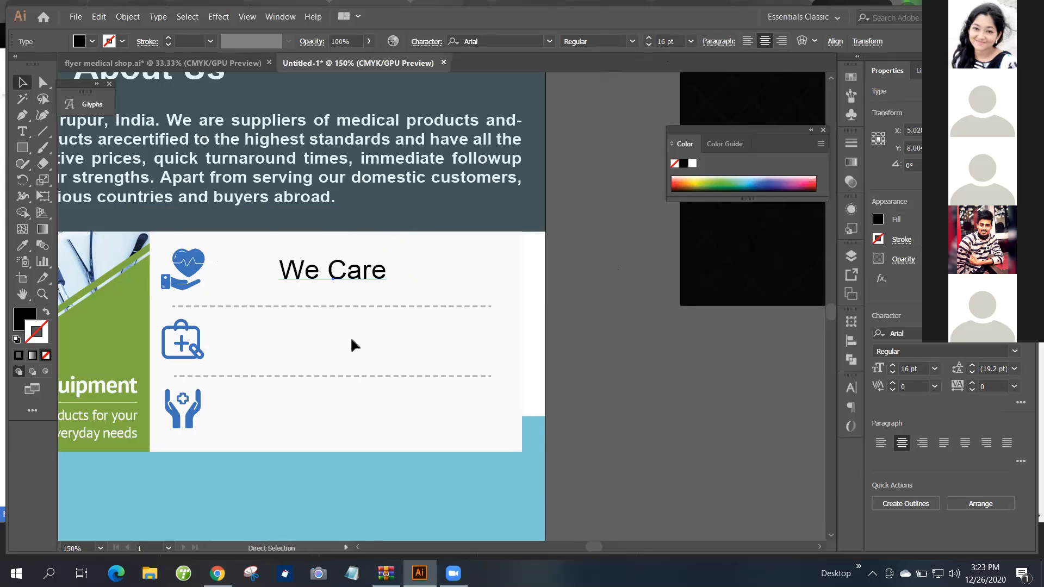
pyautogui.moveTo(341, 276); pyautogui.dragTo(339, 412)
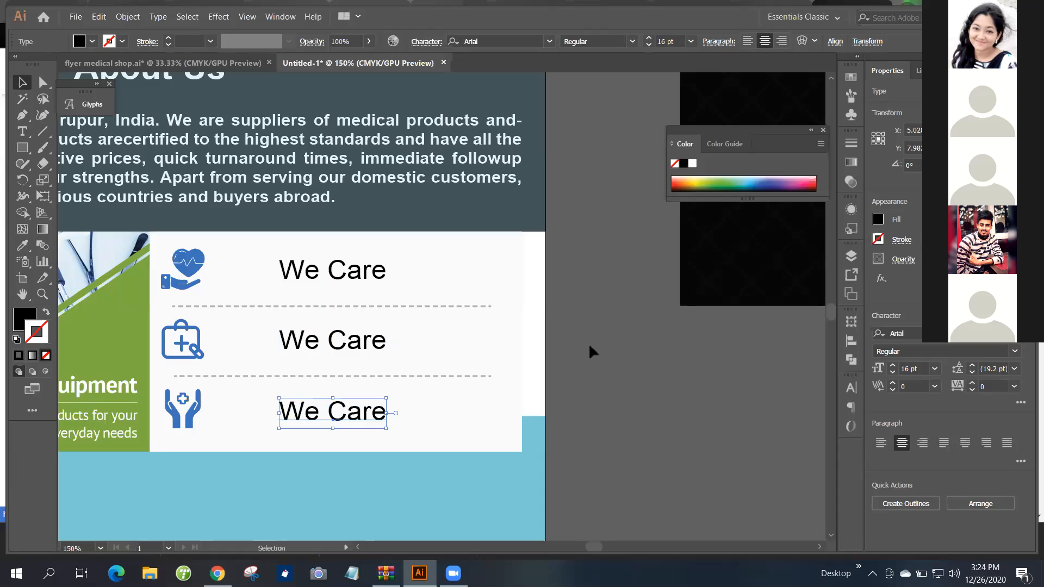
pyautogui.click(332, 343)
pyautogui.click(22, 131)
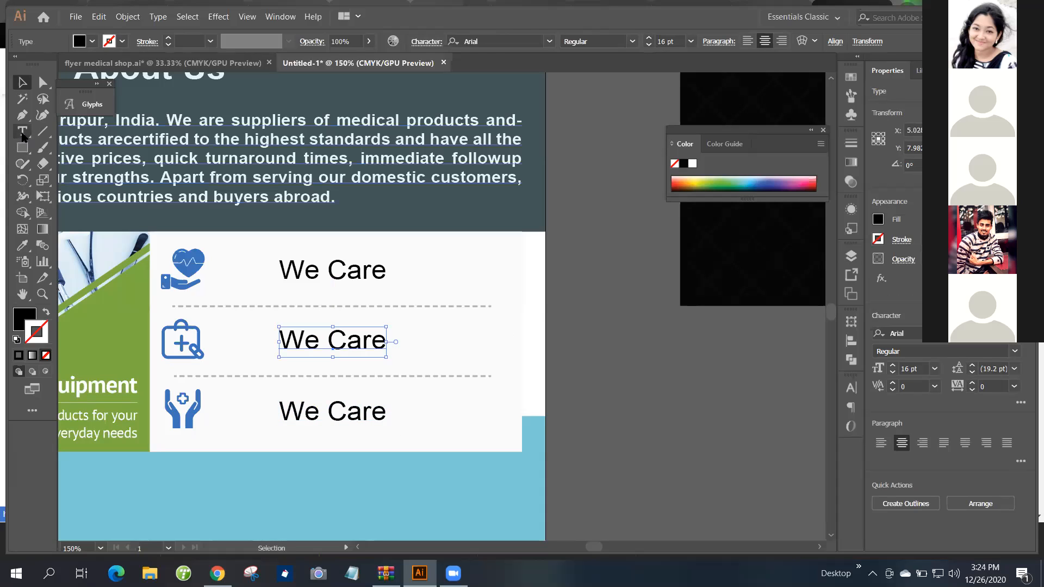
pyautogui.click(278, 332)
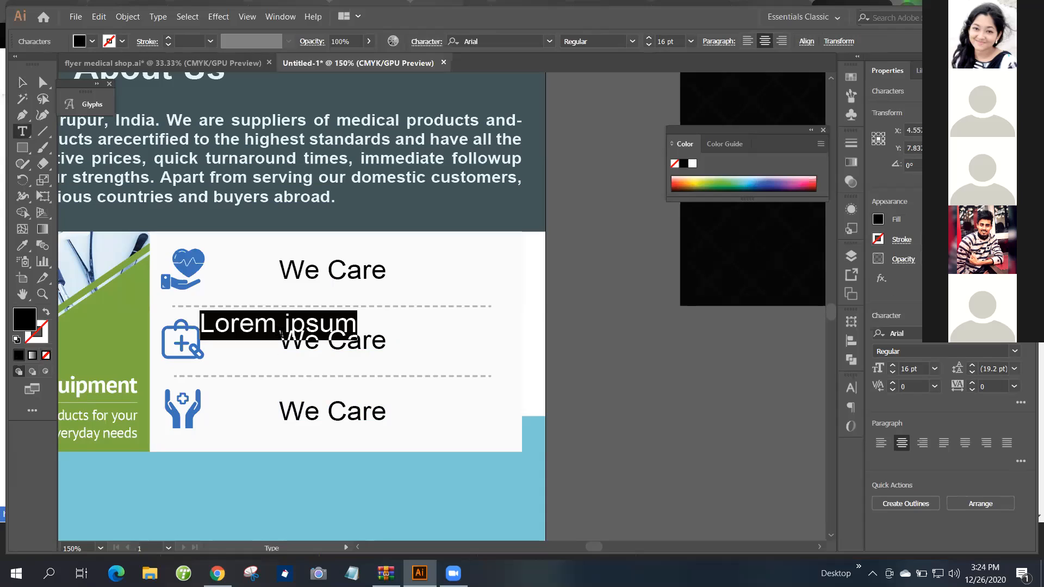
pyautogui.press('BackSpace')
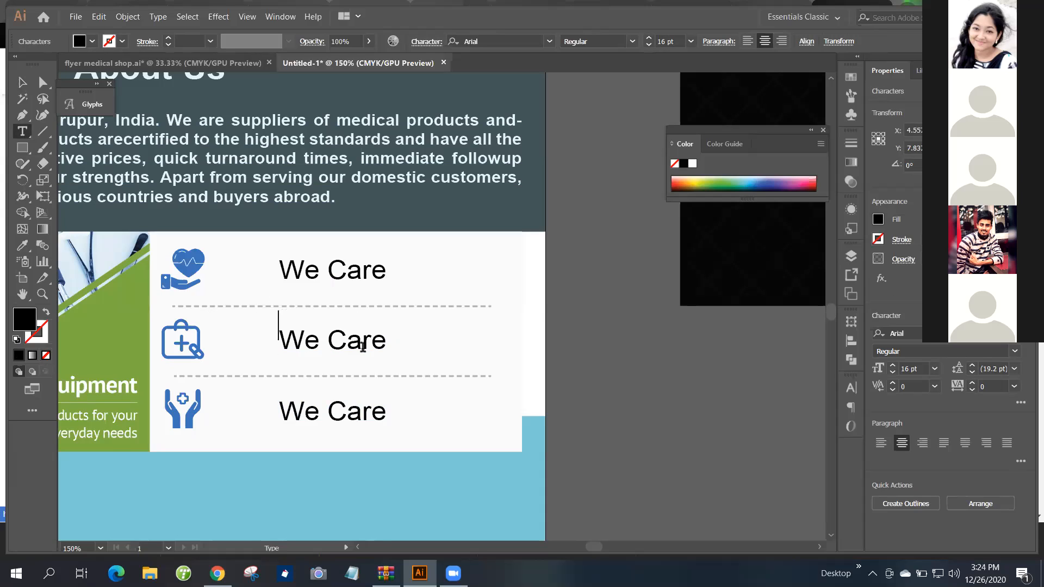
pyautogui.click(23, 82)
pyautogui.click(341, 350)
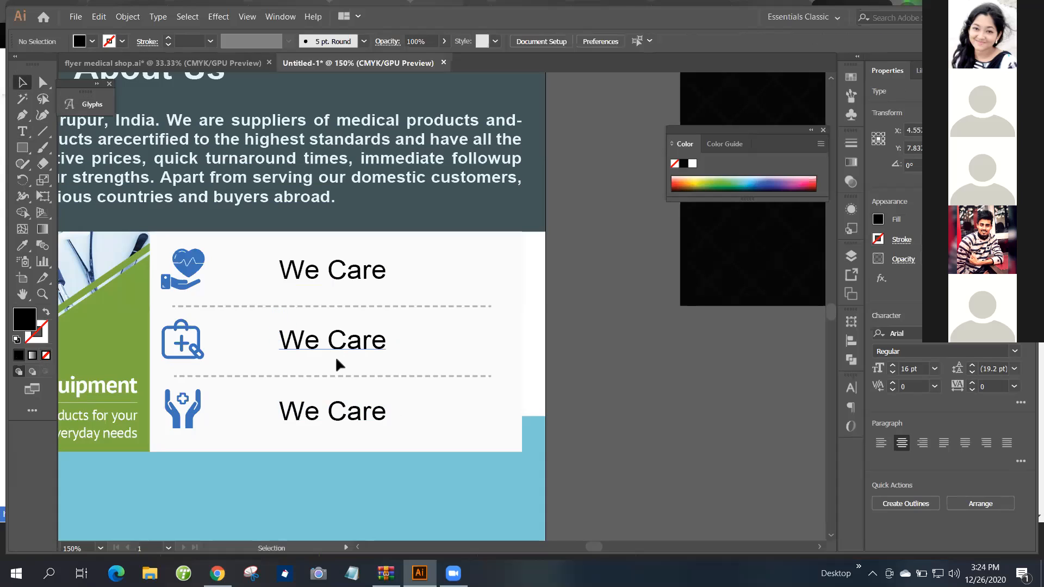
# - Replace the second row's "We Care" text with "Best In Quality"
pyautogui.click(22, 131)
pyautogui.moveTo(279, 335); pyautogui.dragTo(459, 389)
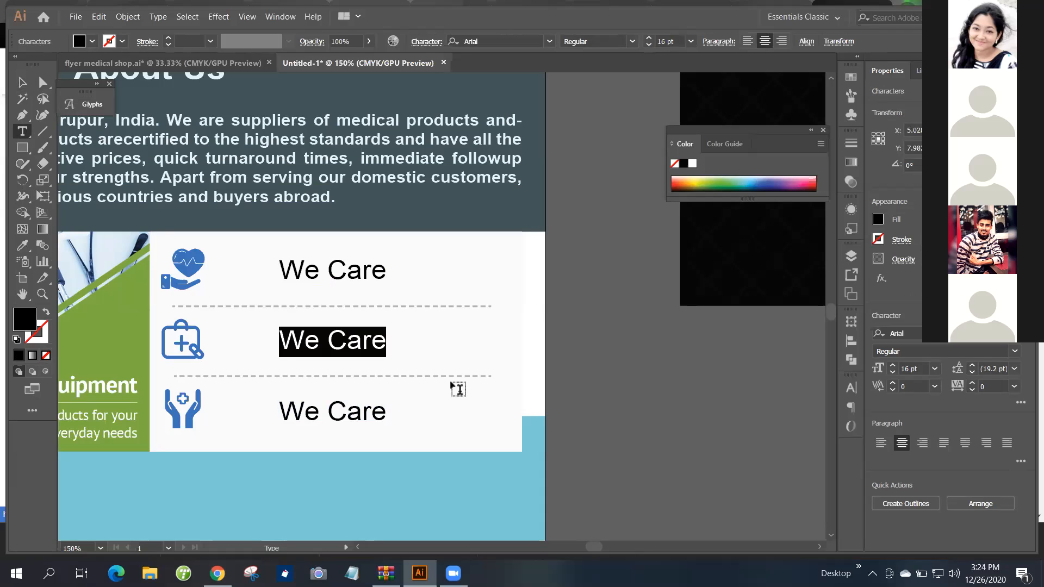
pyautogui.write('Best')
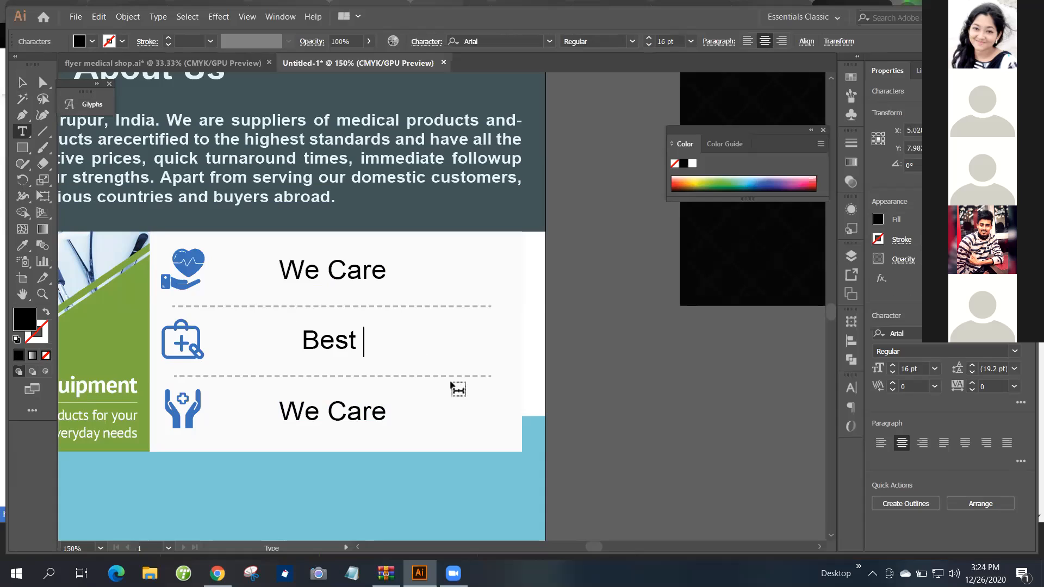
pyautogui.write(' Me')
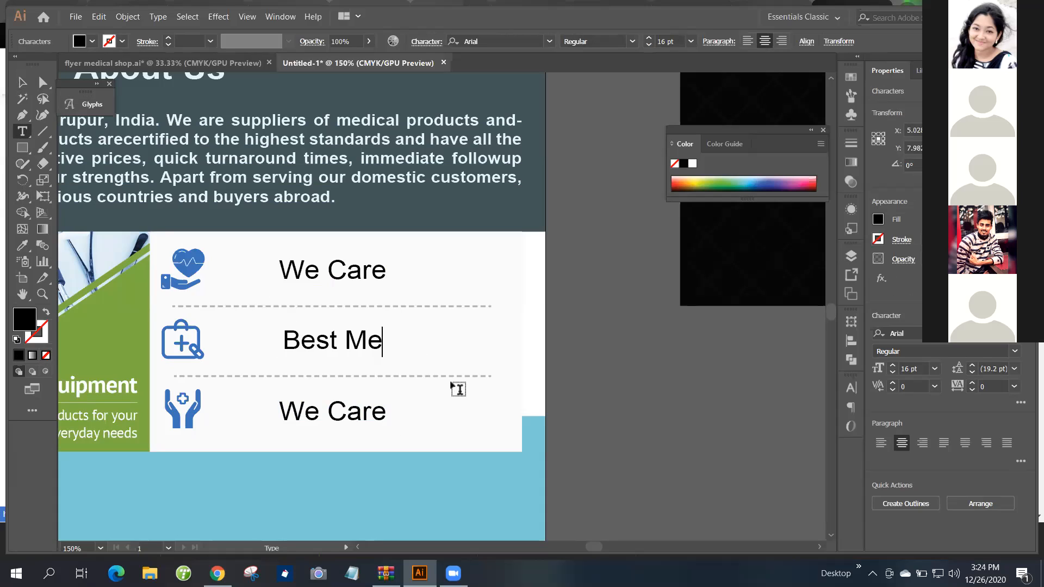
pyautogui.write('dical')
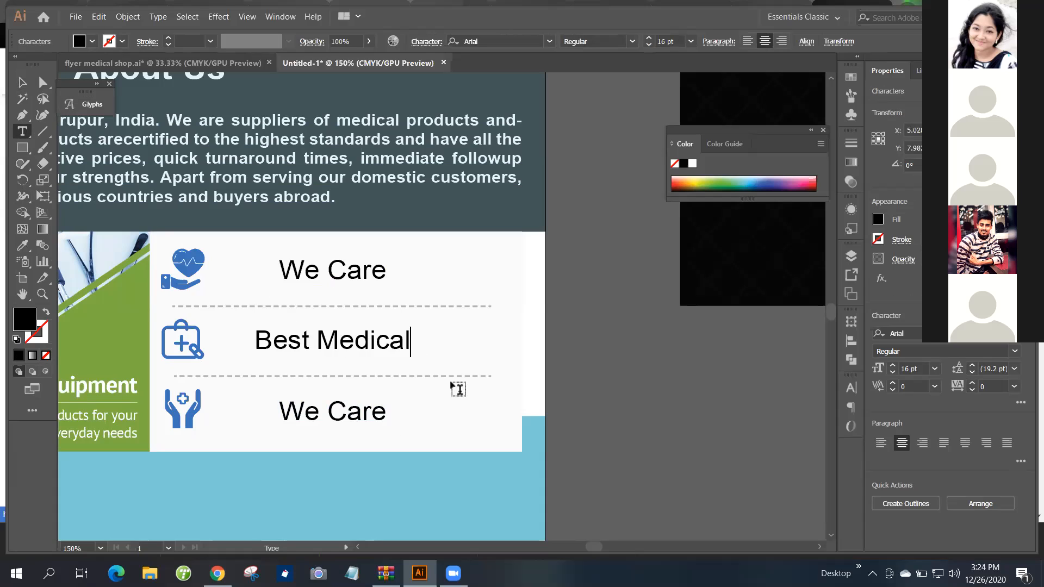
pyautogui.write(' e')
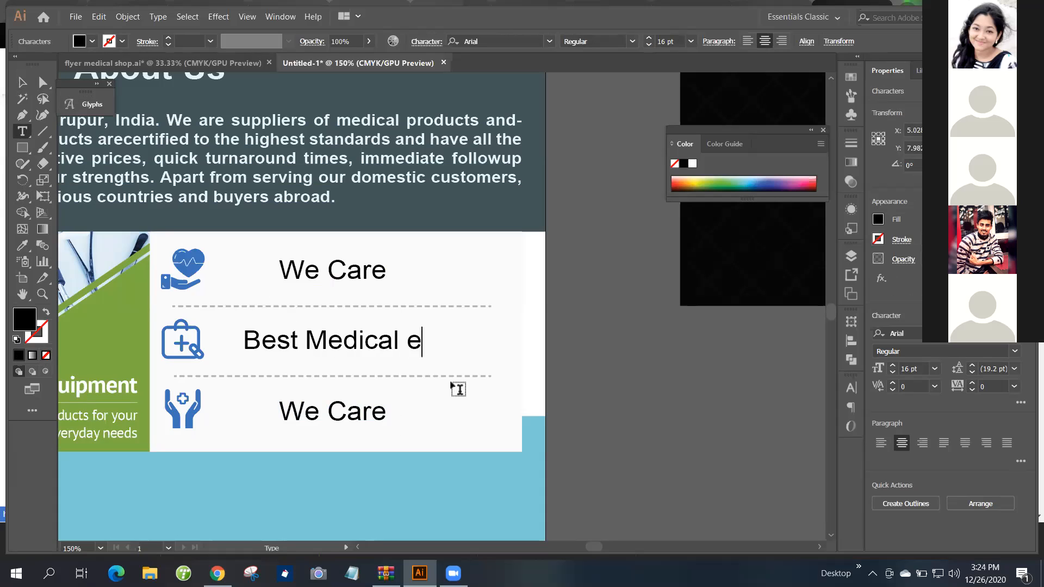
pyautogui.write('q')
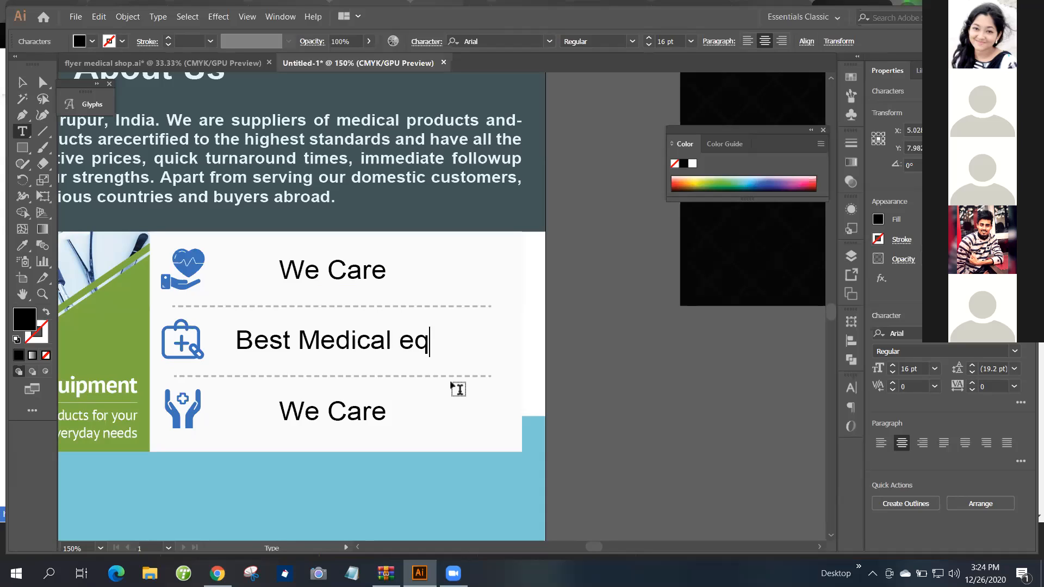
pyautogui.press('BackSpace')
pyautogui.press('BackSpace')
pyautogui.press('BackSpace')
pyautogui.press('BackSpace')
pyautogui.press('BackSpace')
pyautogui.press('BackSpace')
pyautogui.press('BackSpace')
pyautogui.press('BackSpace')
pyautogui.press('BackSpace')
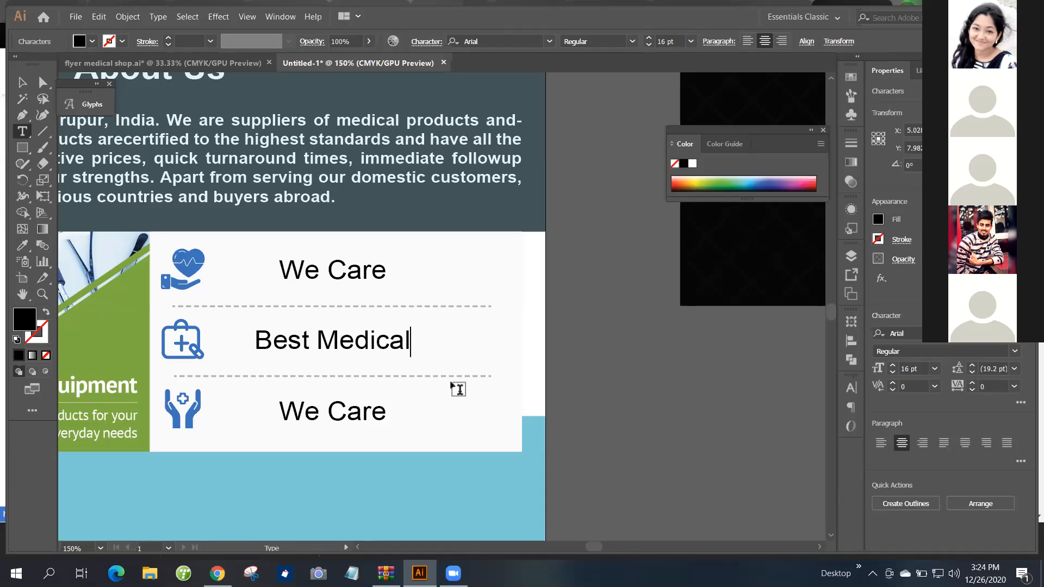
pyautogui.press('BackSpace')
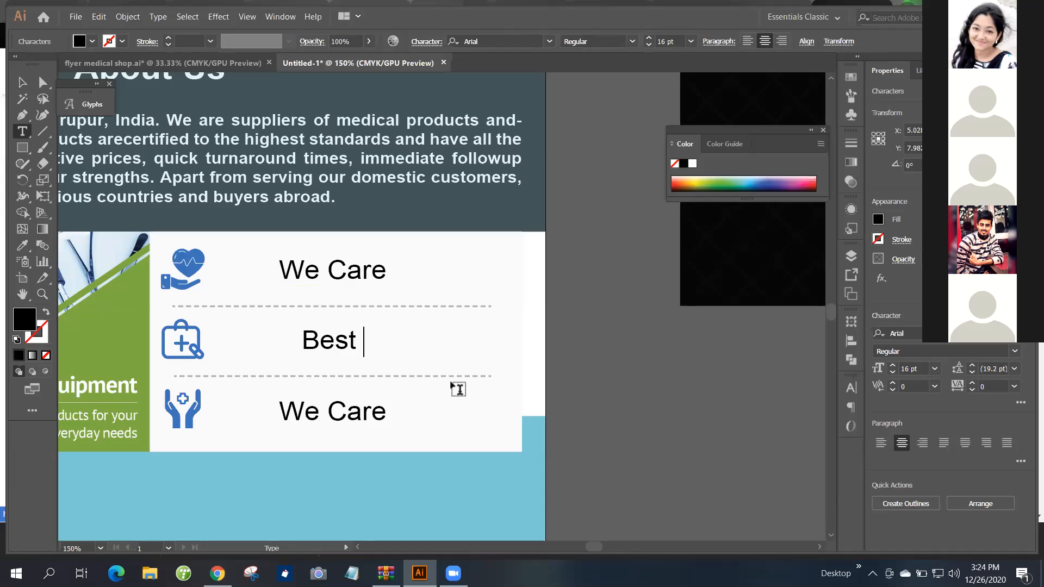
pyautogui.write('In')
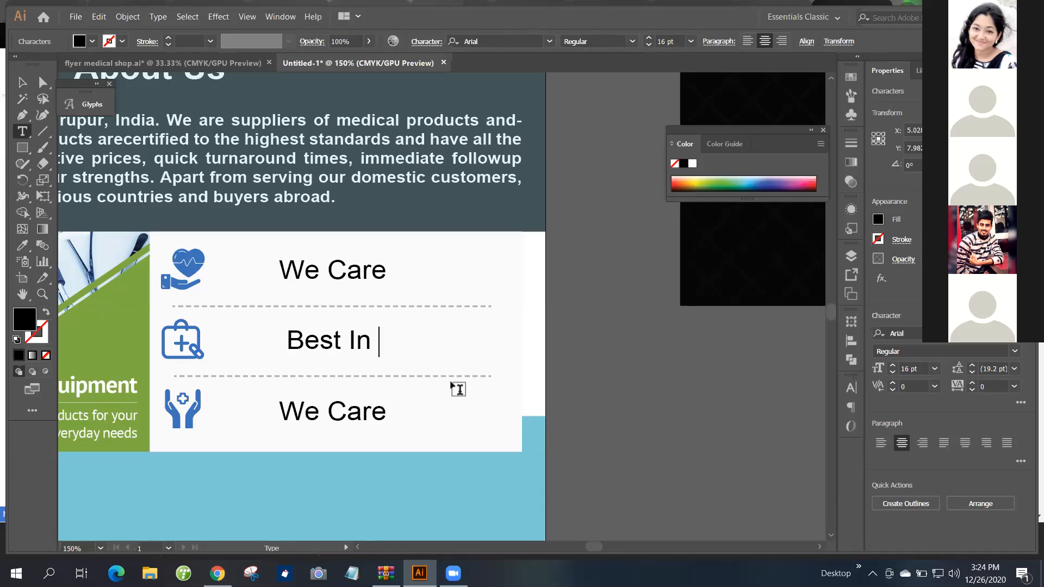
pyautogui.write(' Qu')
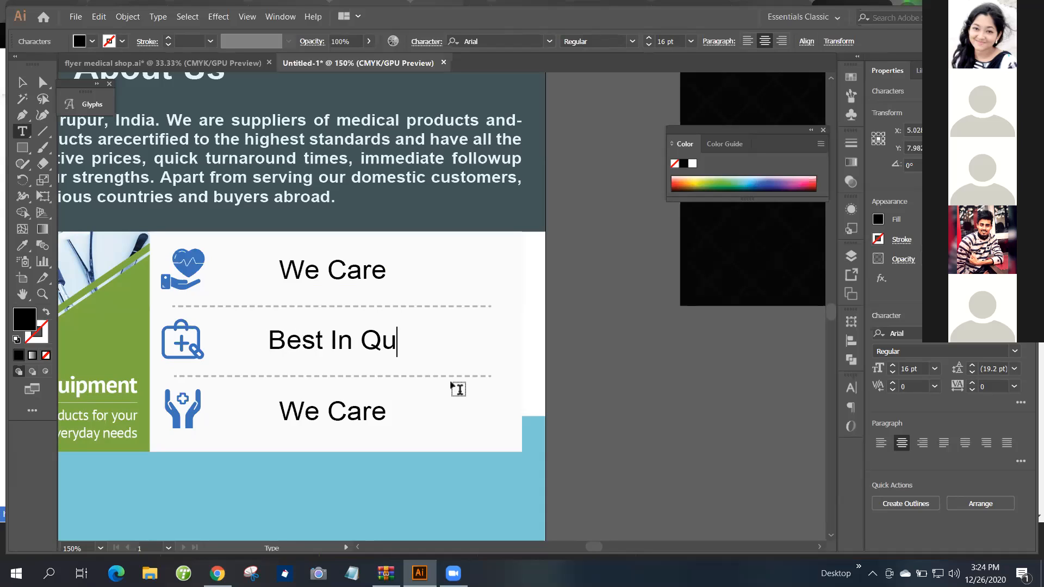
pyautogui.write('ality')
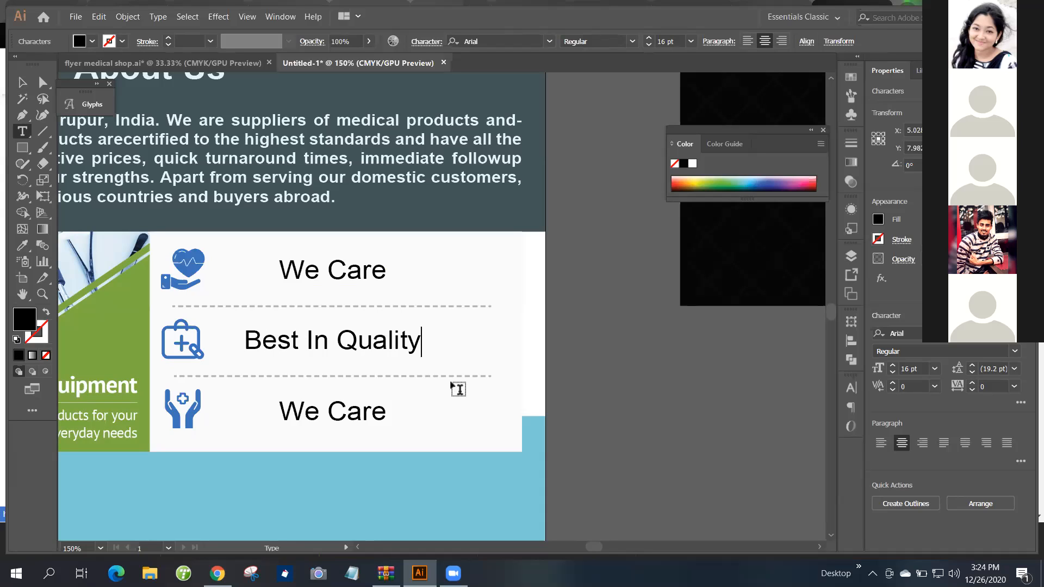
# - Replace the third row's "We Care" text beside the hands icon with "Safe"
pyautogui.moveTo(279, 410); pyautogui.dragTo(403, 425)
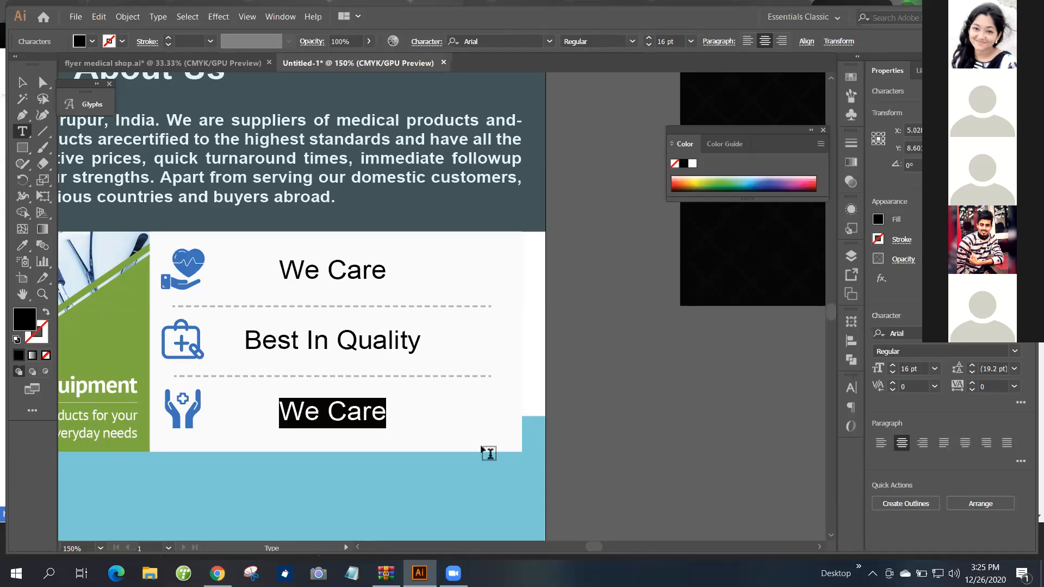
pyautogui.write('K')
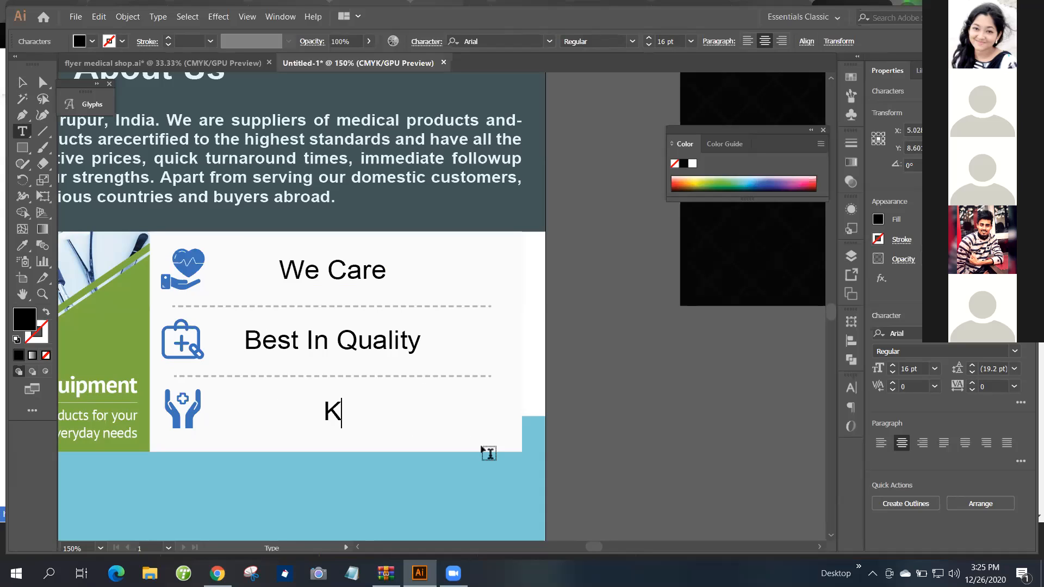
pyautogui.write('eep')
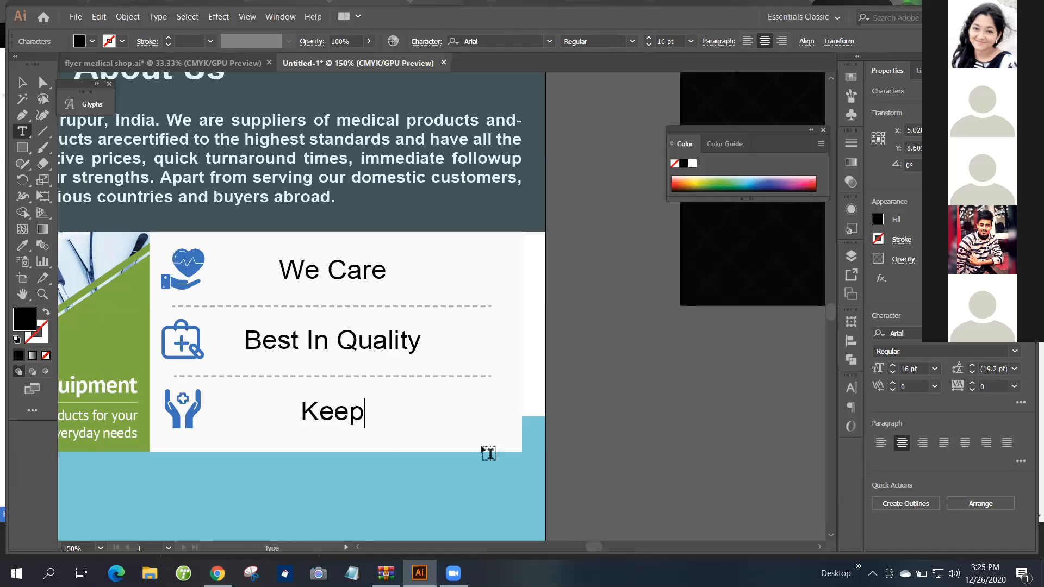
pyautogui.press('BackSpace')
pyautogui.press('BackSpace')
pyautogui.press('BackSpace')
pyautogui.press('BackSpace')
pyautogui.press('BackSpace')
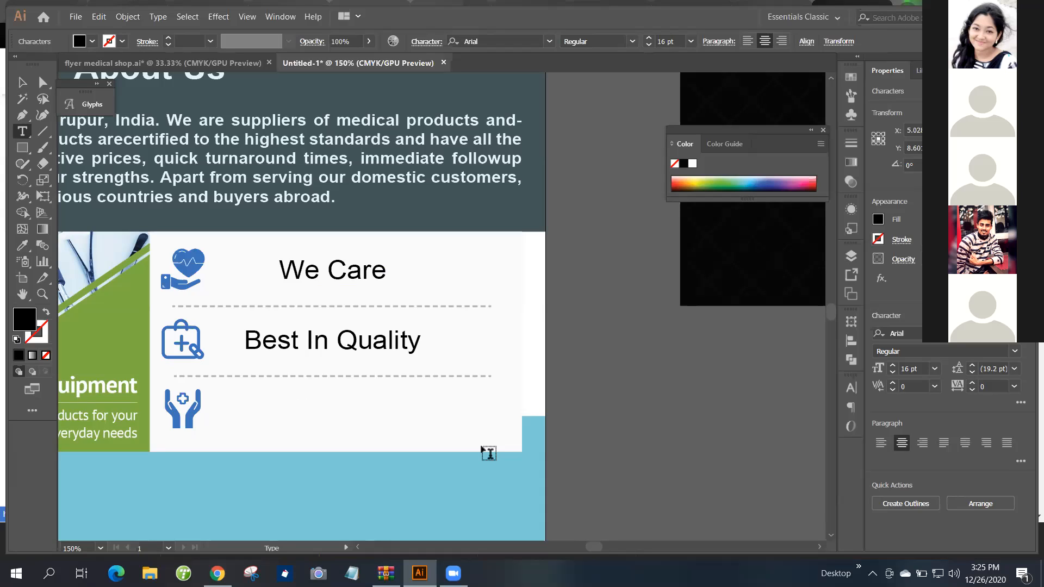
pyautogui.write('A')
pyautogui.press('BackSpace')
pyautogui.write('Safe')
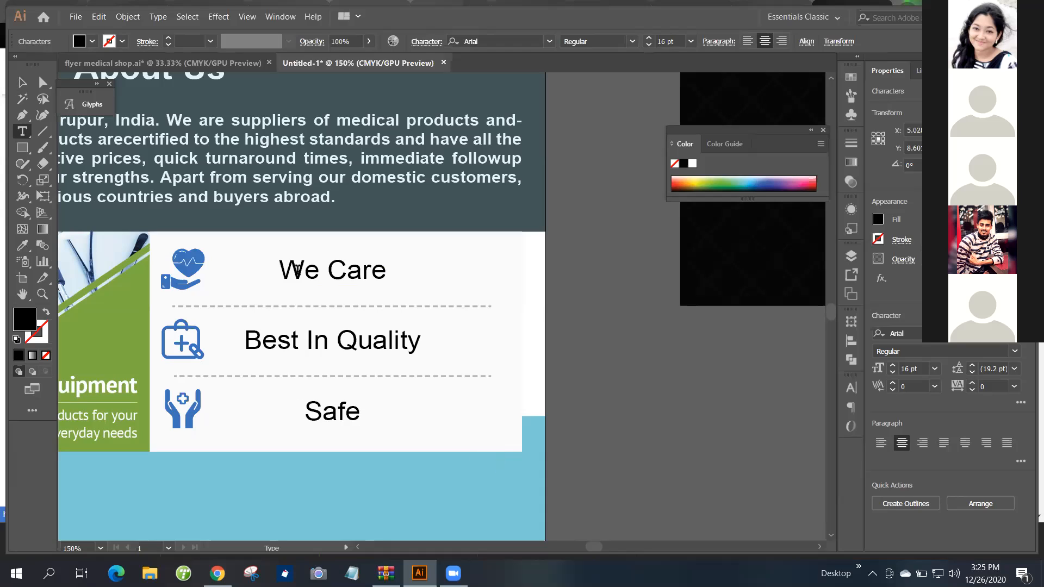
pyautogui.click(27, 84)
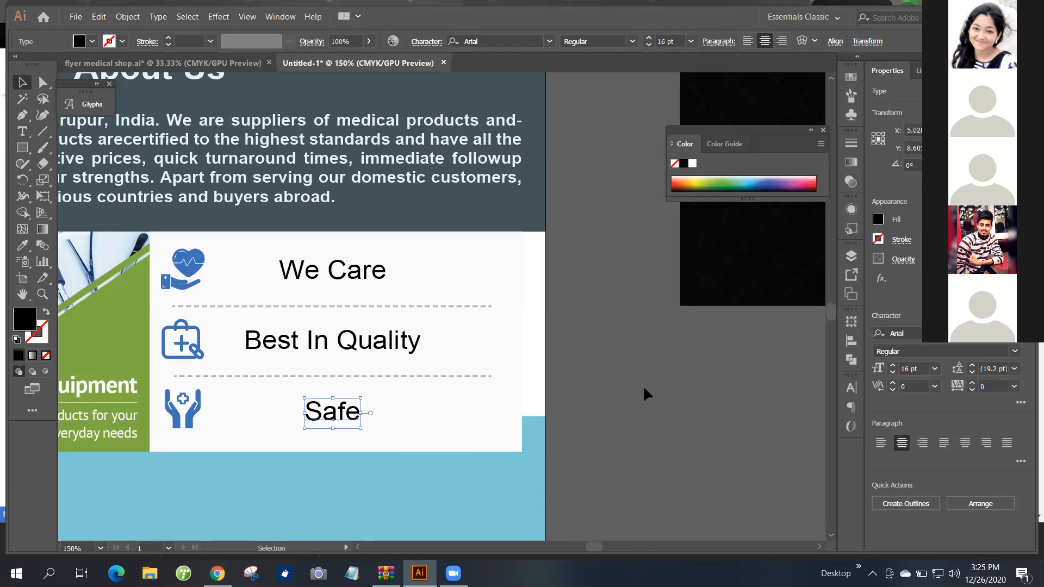
pyautogui.click(633, 400)
# - Set the "We Care", "Best In Quality" and "Safe" texts to 14 pt
pyautogui.scroll(-3, 544, 481)
pyautogui.scroll(-2, 553, 473)
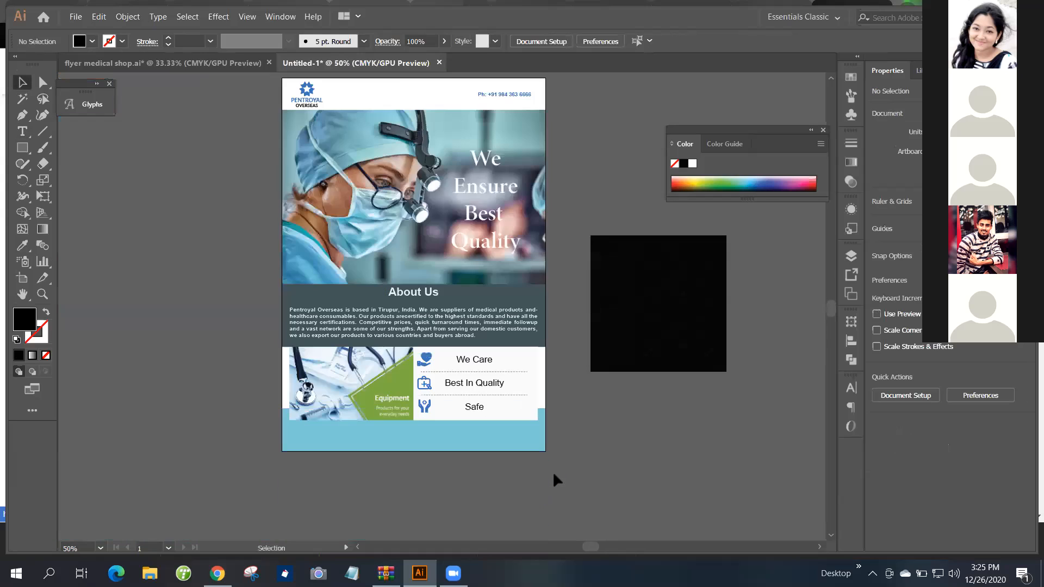
pyautogui.hscroll(3, 553, 472)
pyautogui.scroll(3, 431, 417)
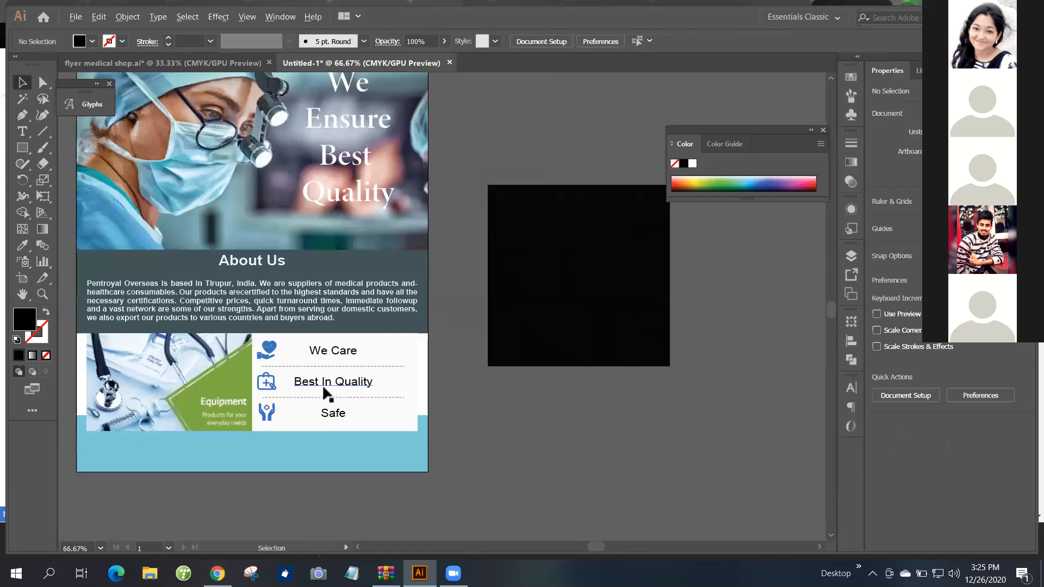
pyautogui.click(22, 131)
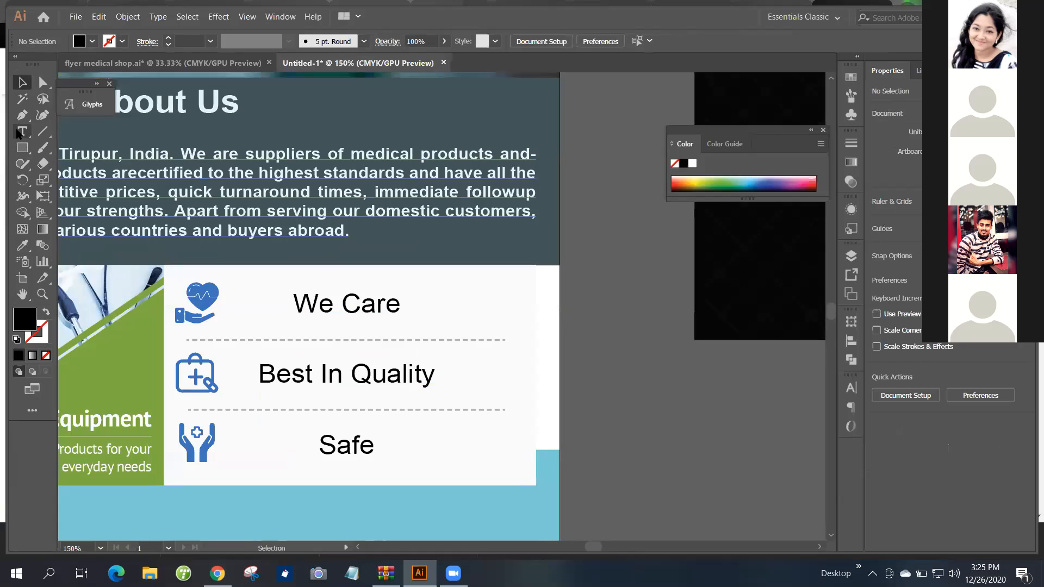
pyautogui.press('v')
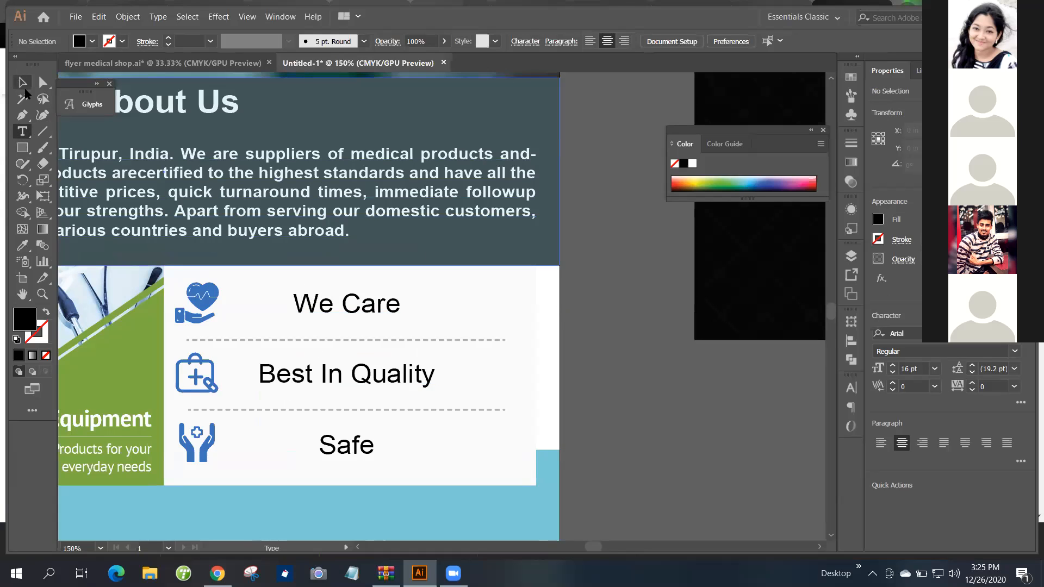
pyautogui.click(368, 380)
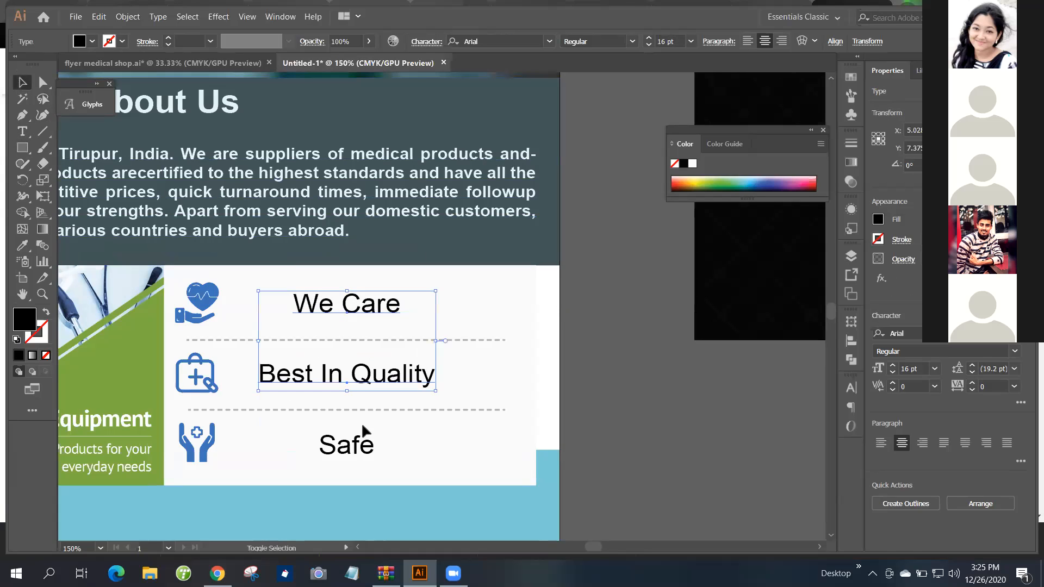
pyautogui.click(649, 45)
pyautogui.click(649, 46)
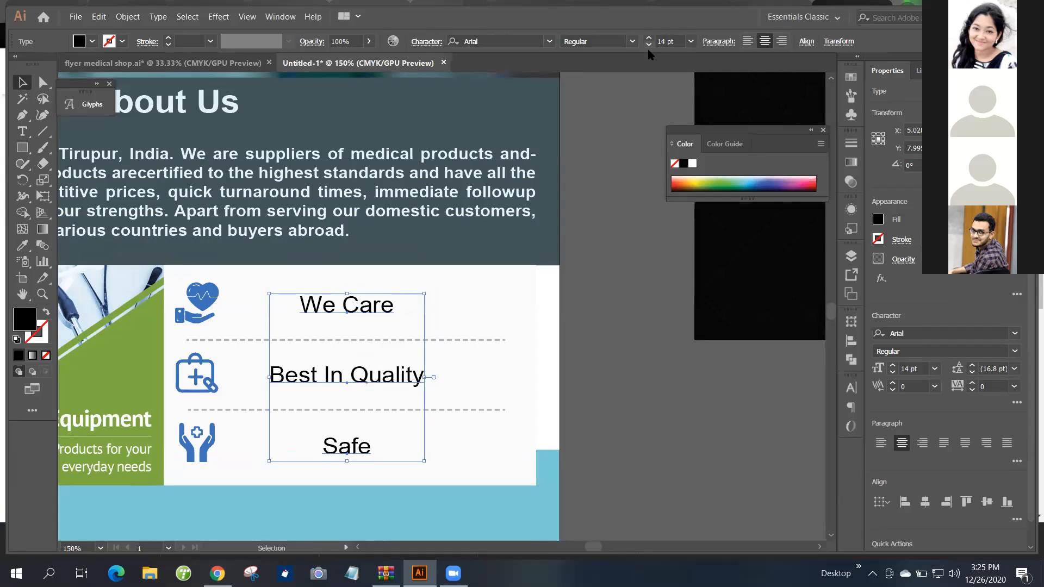
pyautogui.click(595, 288)
pyautogui.scroll(-3, 437, 357)
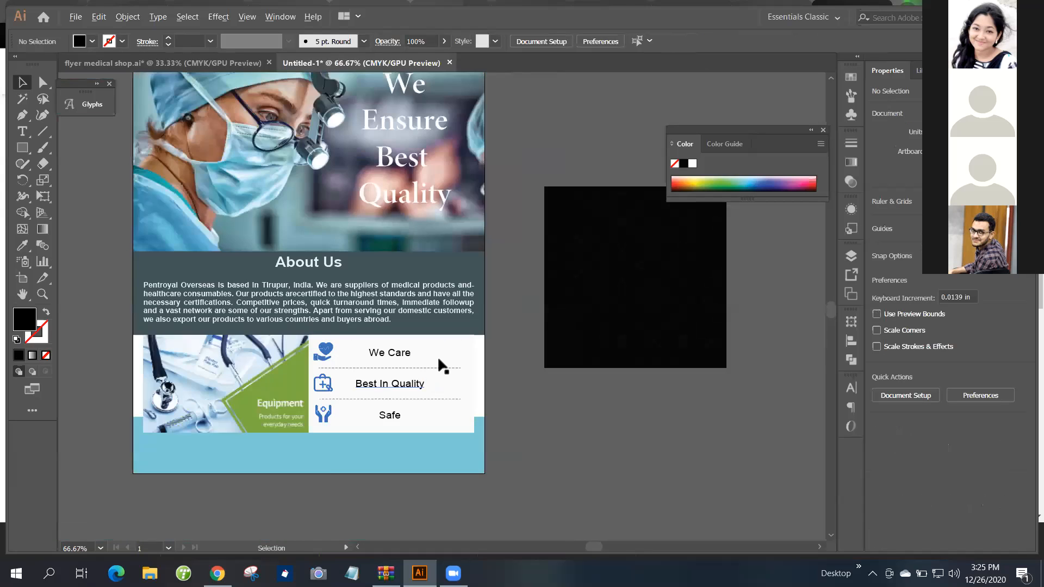
pyautogui.scroll(4, 444, 357)
pyautogui.hscroll(5, 444, 357)
pyautogui.scroll(-2, 425, 342)
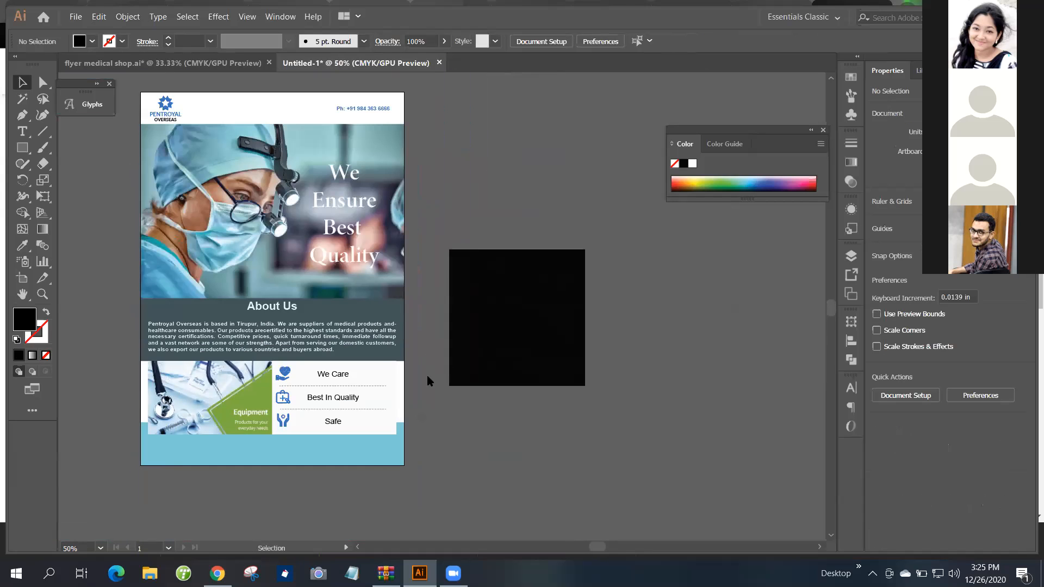
pyautogui.scroll(-2, 386, 360)
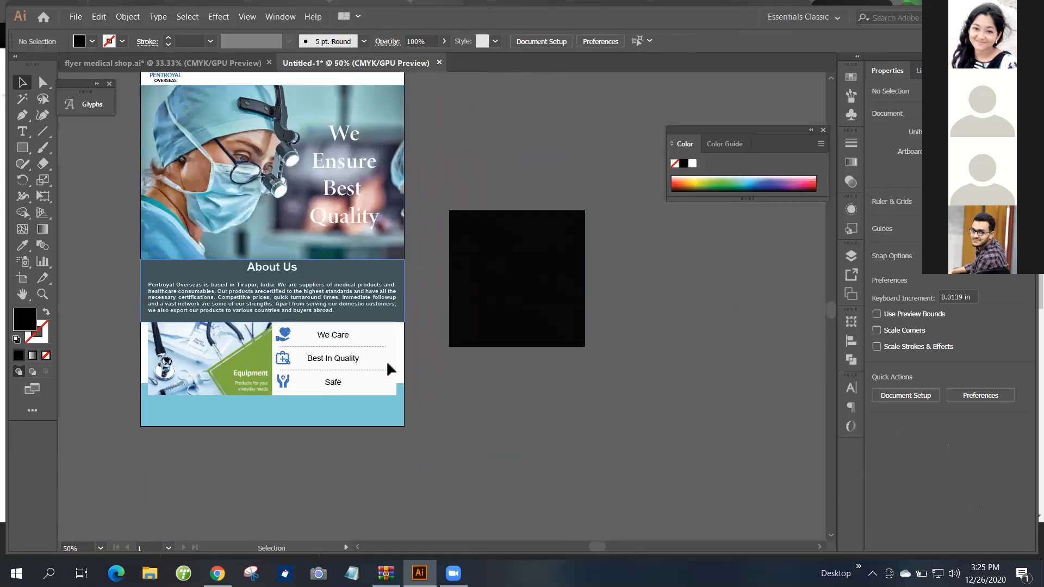
pyautogui.scroll(-1, 384, 487)
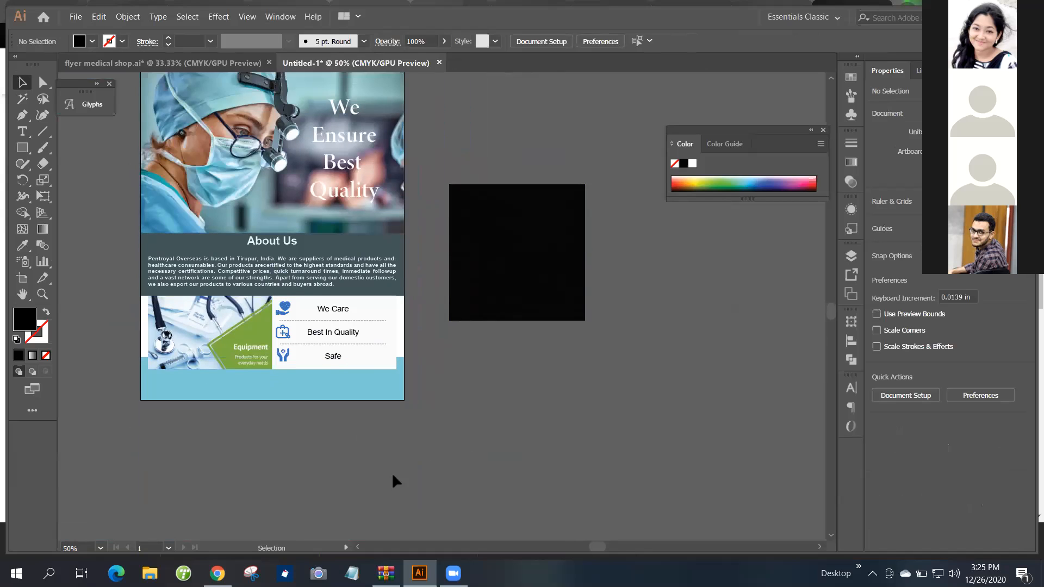
pyautogui.scroll(3, 429, 457)
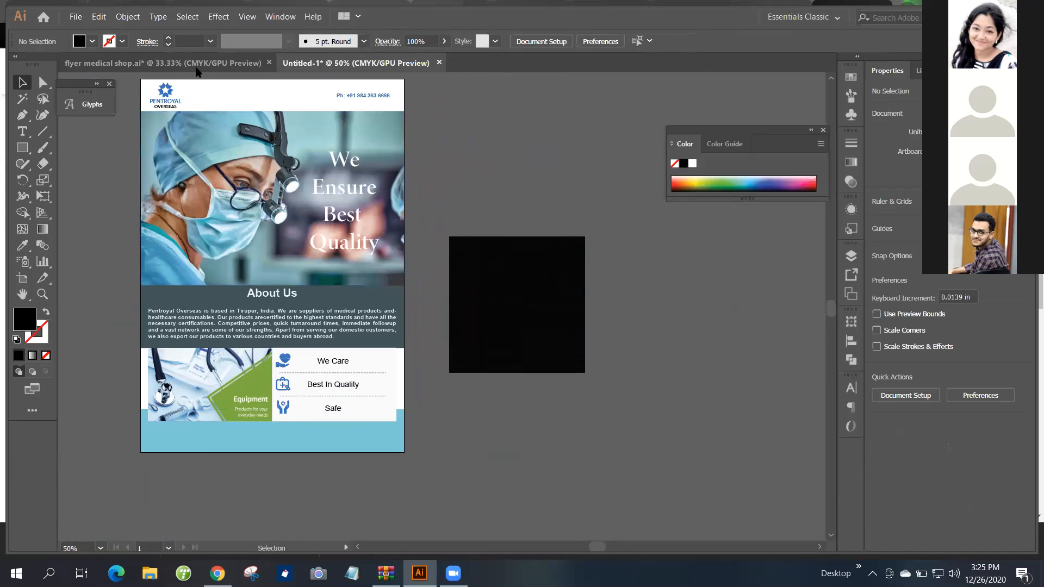
# - In the flyer medical shop.ai document, copy the company name and address lines below the "Our Quality" text
pyautogui.click(228, 63)
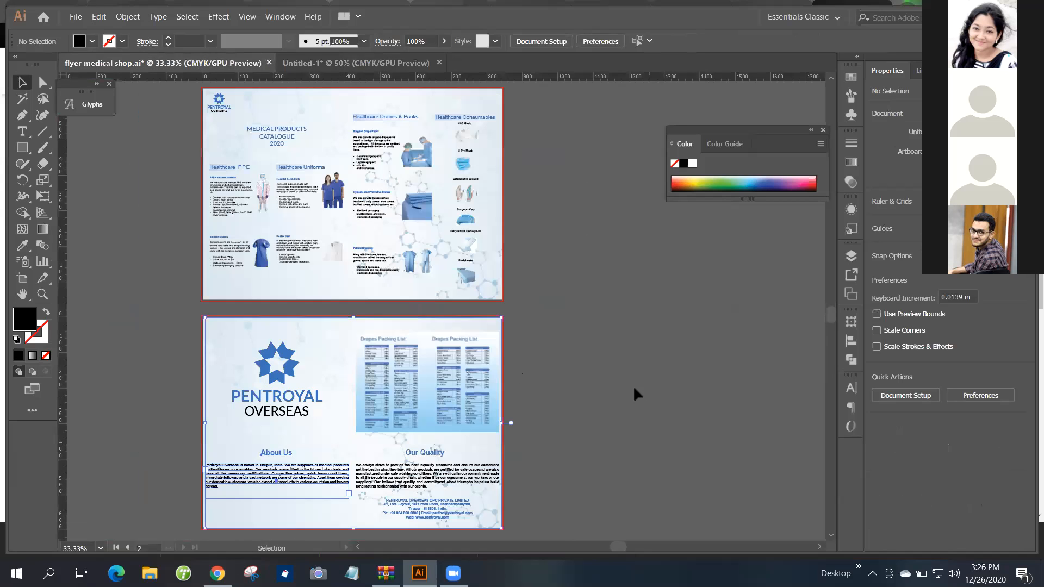
pyautogui.scroll(-3, 634, 385)
pyautogui.scroll(-5, 634, 385)
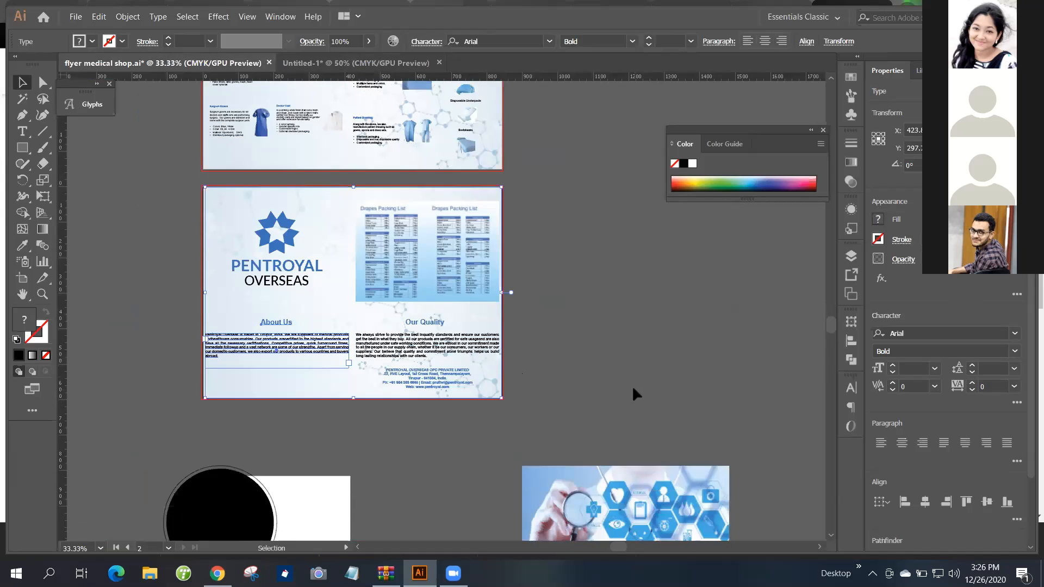
pyautogui.click(558, 363)
pyautogui.scroll(2, 560, 359)
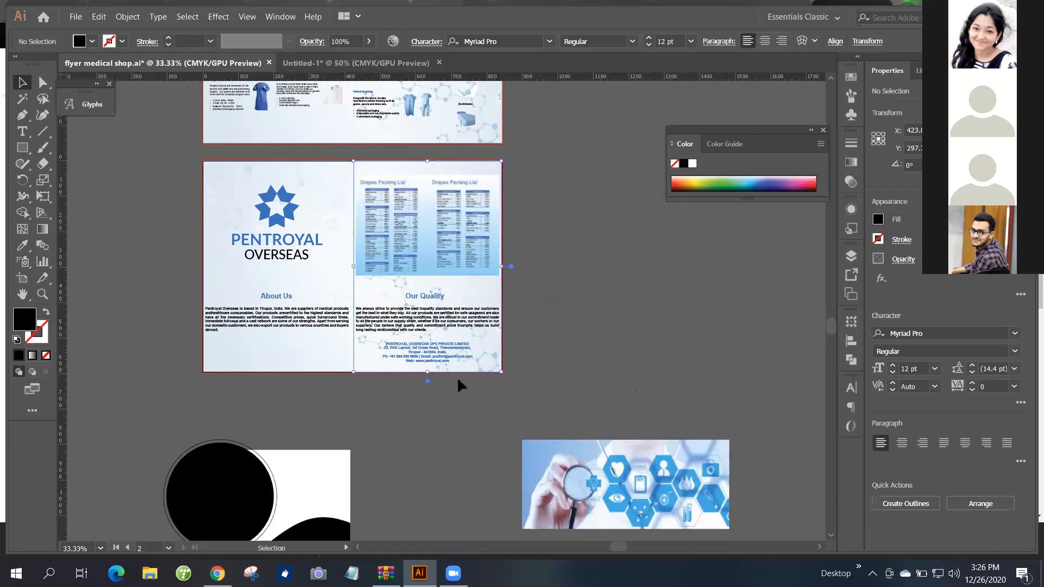
pyautogui.scroll(2, 415, 416)
pyautogui.scroll(3, 430, 392)
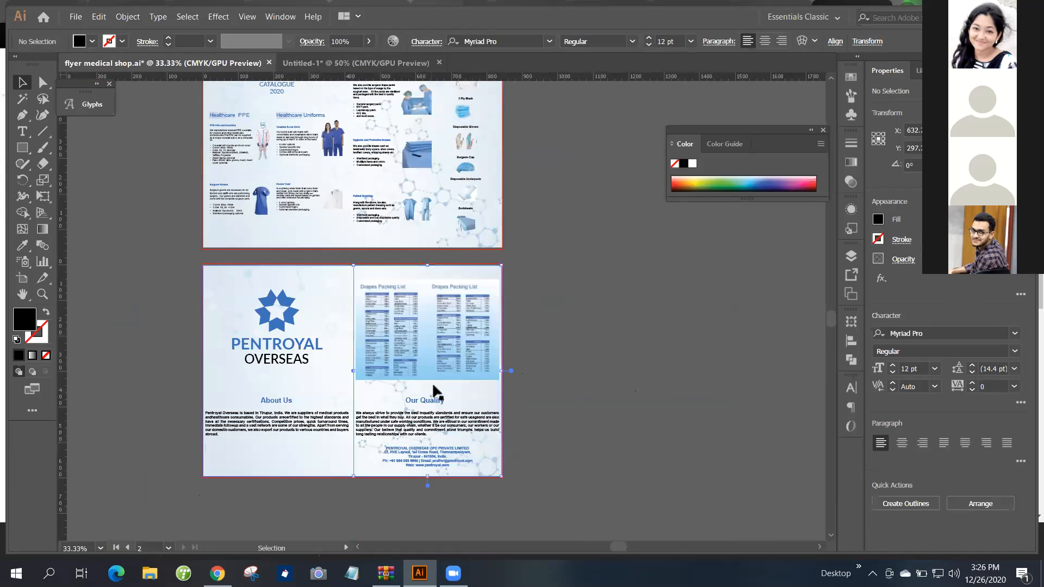
pyautogui.scroll(-6, 440, 380)
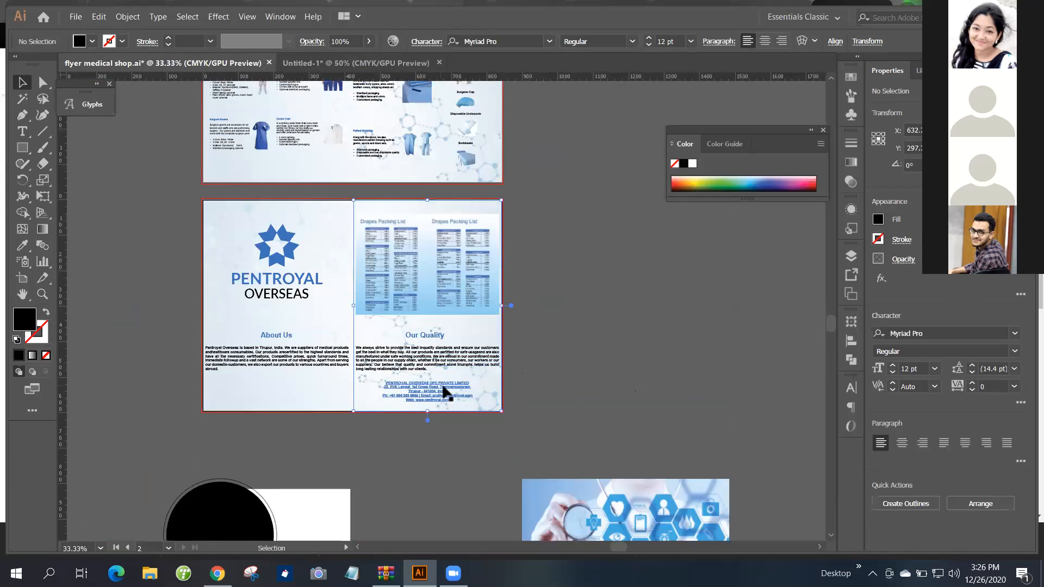
pyautogui.scroll(-1, 445, 392)
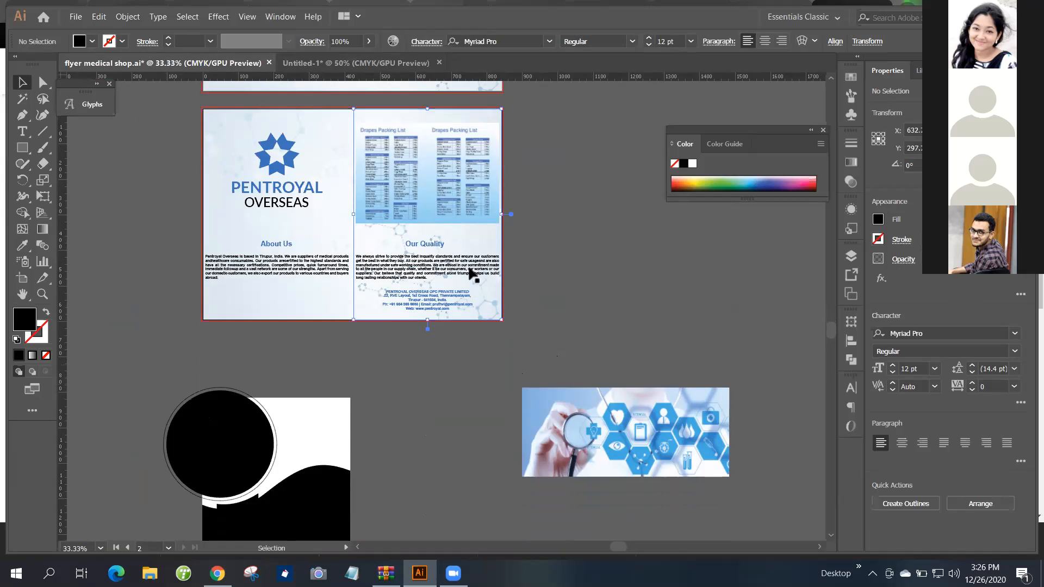
pyautogui.scroll(2, 465, 348)
pyautogui.scroll(4, 464, 349)
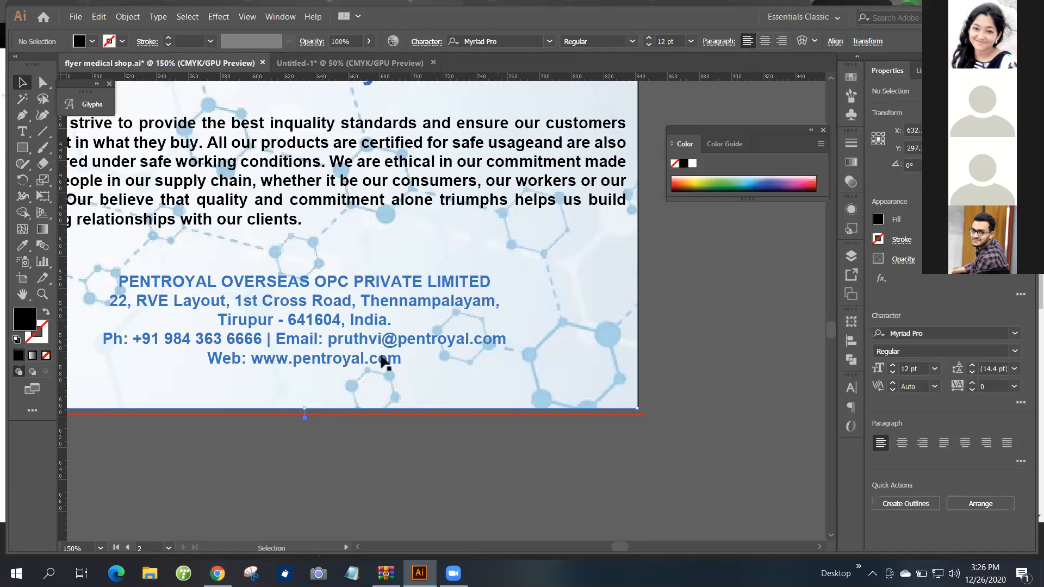
pyautogui.click(23, 133)
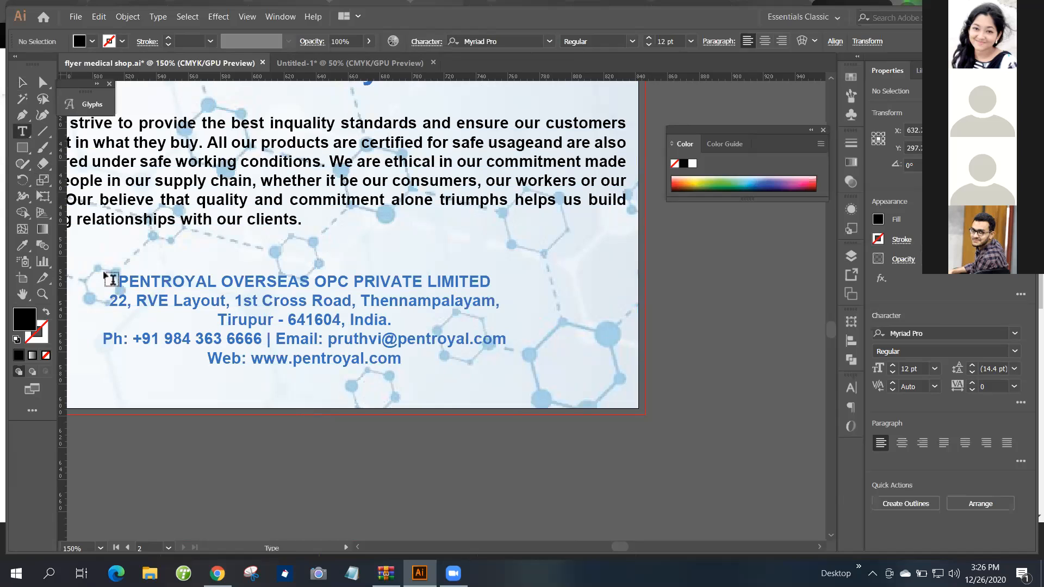
pyautogui.moveTo(118, 271); pyautogui.dragTo(393, 322)
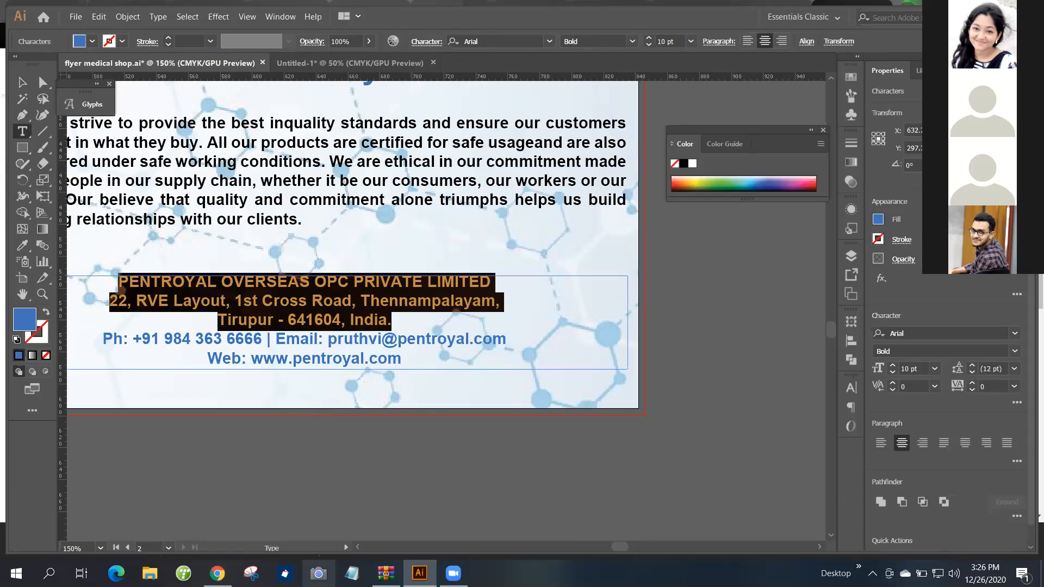
pyautogui.hotkey('alt', 'Tab')
pyautogui.hotkey('alt', 'Tab')
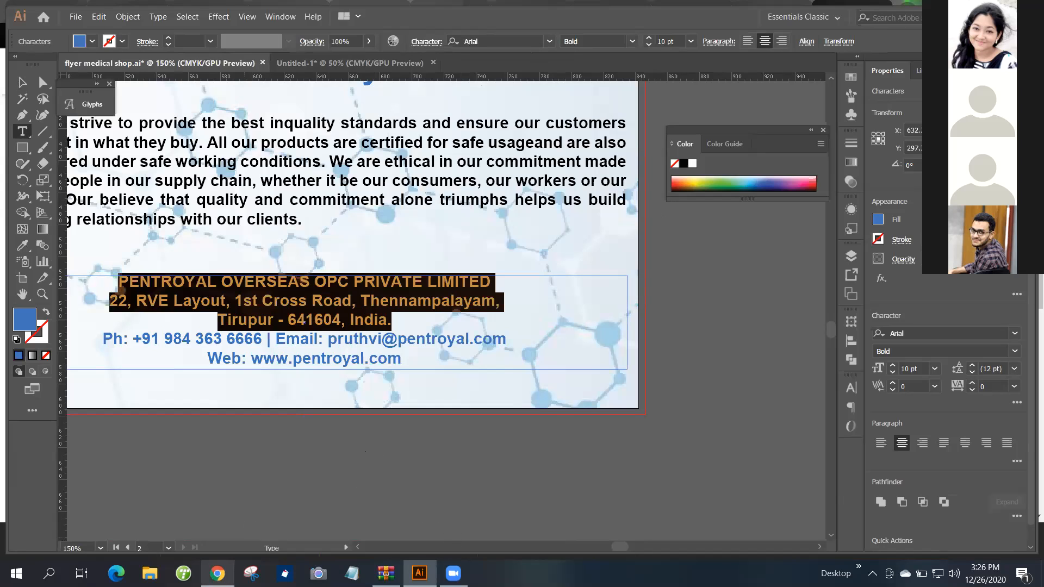
# - Back in the untitled flyer, draw a text frame across the blue footer band and paste the company name and address into it
pyautogui.moveTo(454, 573)
pyautogui.moveTo(419, 574)
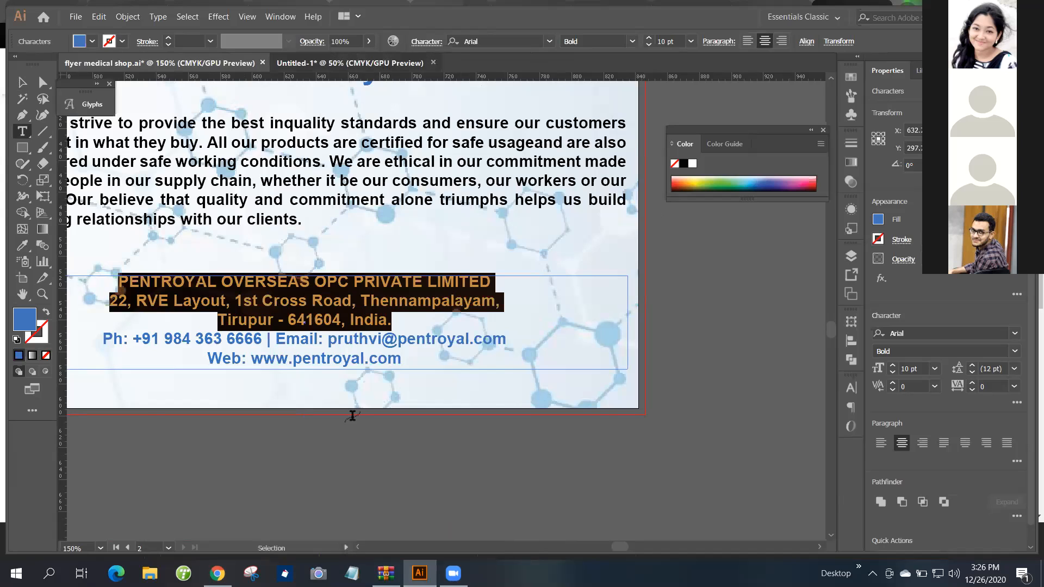
pyautogui.hotkey('ctrl', 'Tab')
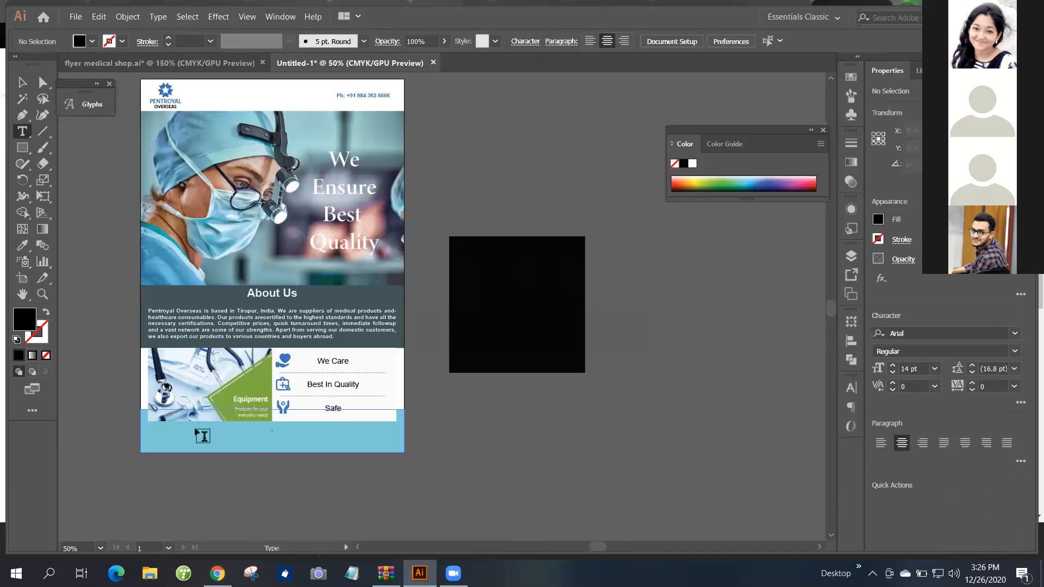
pyautogui.scroll(1, 195, 432)
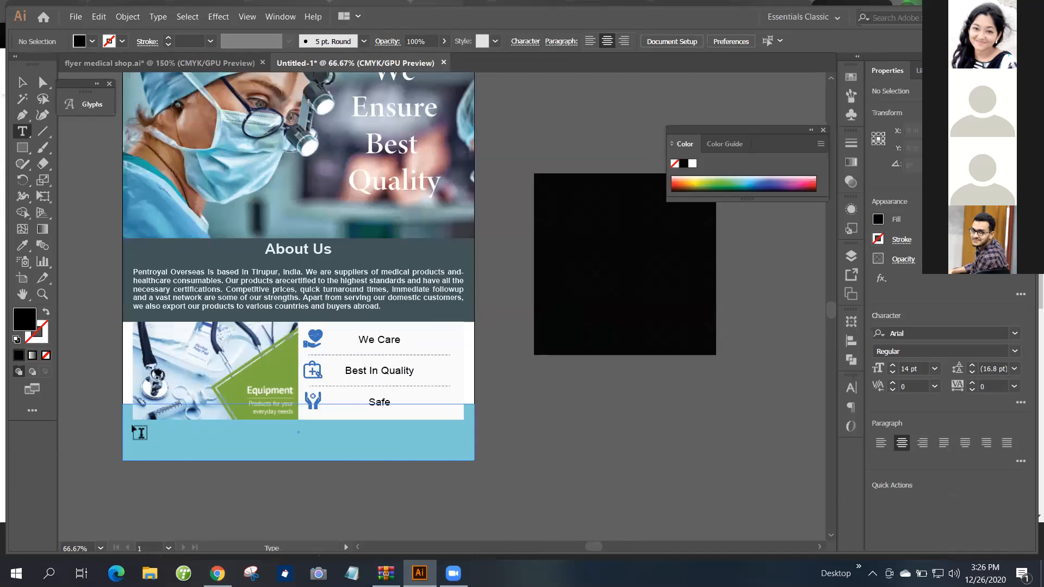
pyautogui.moveTo(133, 427); pyautogui.dragTo(460, 447)
pyautogui.moveTo(464, 446); pyautogui.dragTo(465, 452)
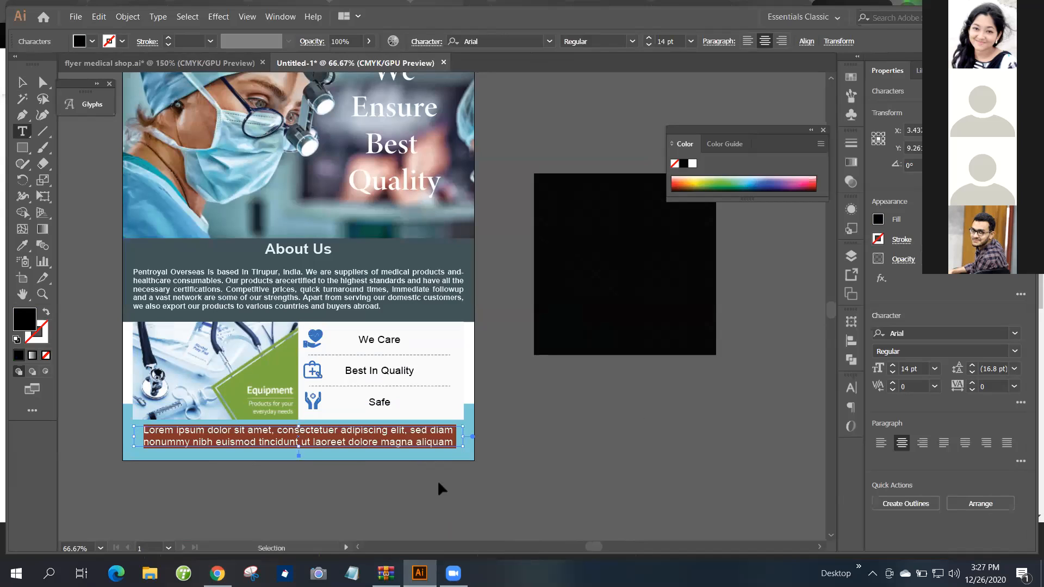
pyautogui.click(22, 81)
pyautogui.click(440, 471)
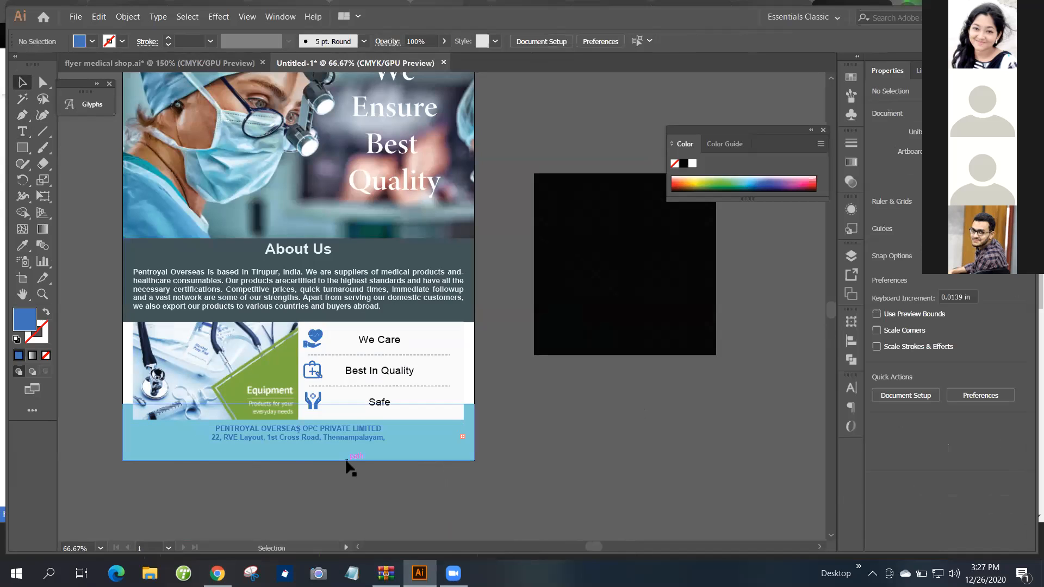
# - Extend the footer text frame downward to fit all three lines of the company name and address
pyautogui.scroll(1, 347, 461)
pyautogui.scroll(1, 347, 461)
pyautogui.click(289, 406)
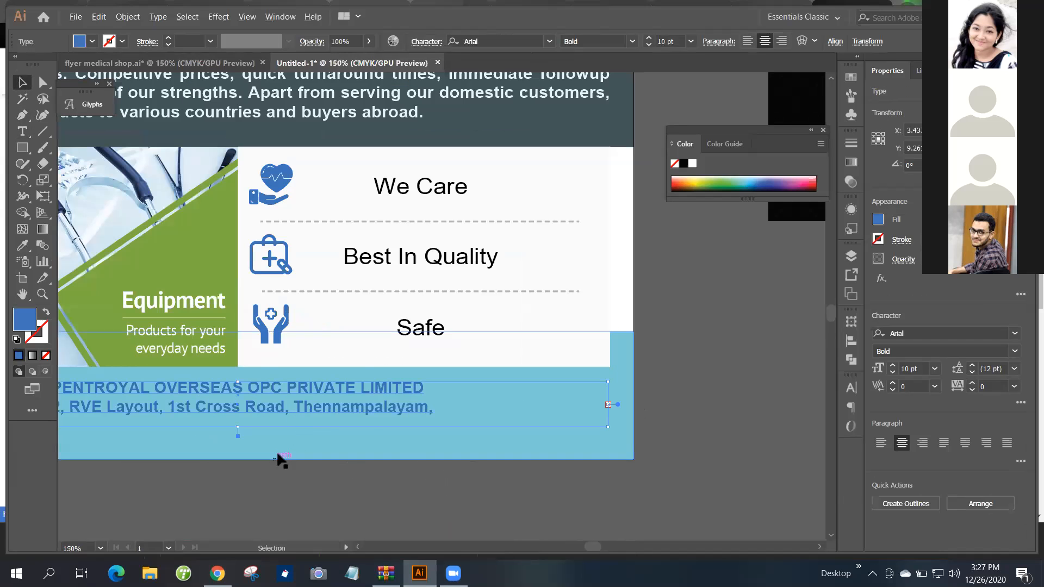
pyautogui.scroll(-1, 279, 456)
pyautogui.moveTo(250, 441); pyautogui.dragTo(250, 444)
pyautogui.scroll(-1, 269, 481)
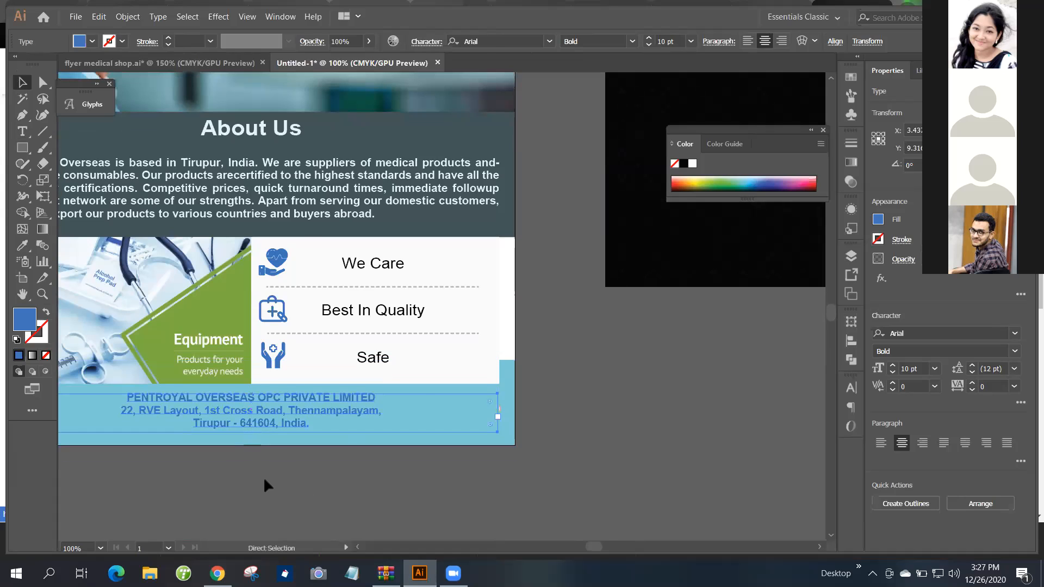
pyautogui.hscroll(-4, 264, 480)
pyautogui.hscroll(-7, 383, 454)
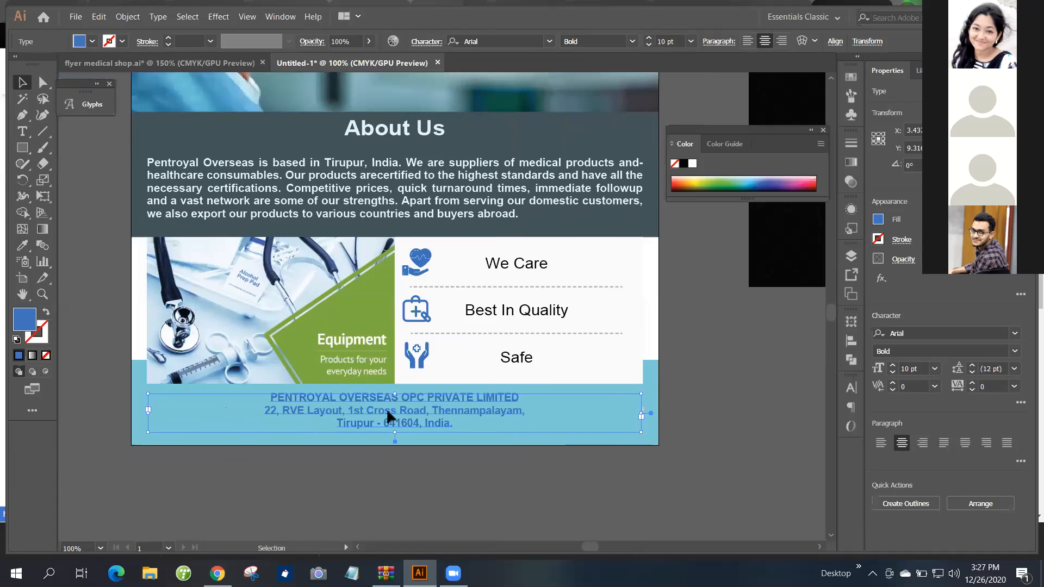
# - Move the footer address text slightly lower and centre it horizontally with the blue footer band
pyautogui.moveTo(387, 416); pyautogui.dragTo(395, 424)
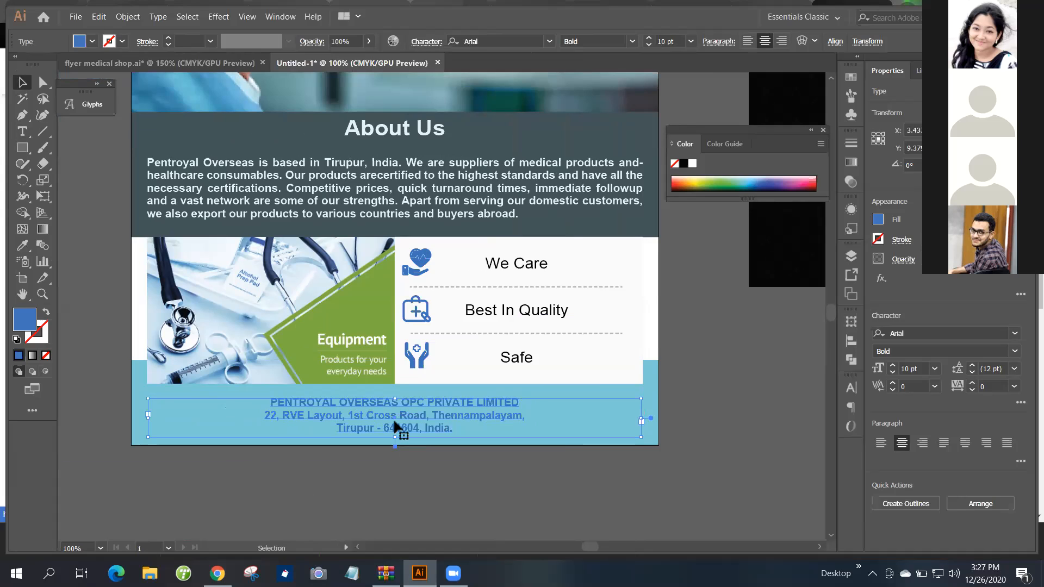
pyautogui.click(421, 477)
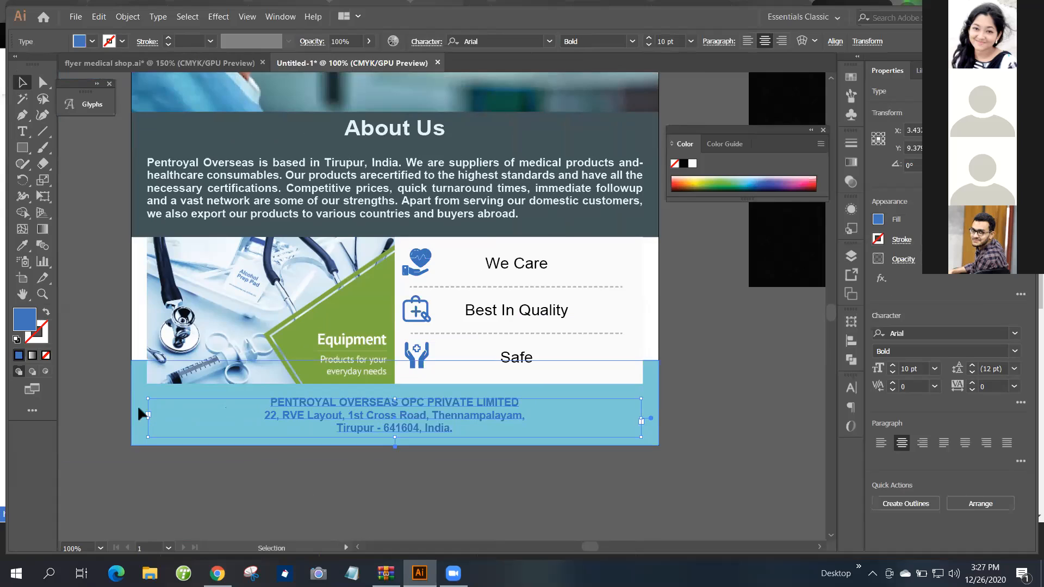
pyautogui.keyDown('shift'); pyautogui.click(653, 384); pyautogui.keyUp('shift')
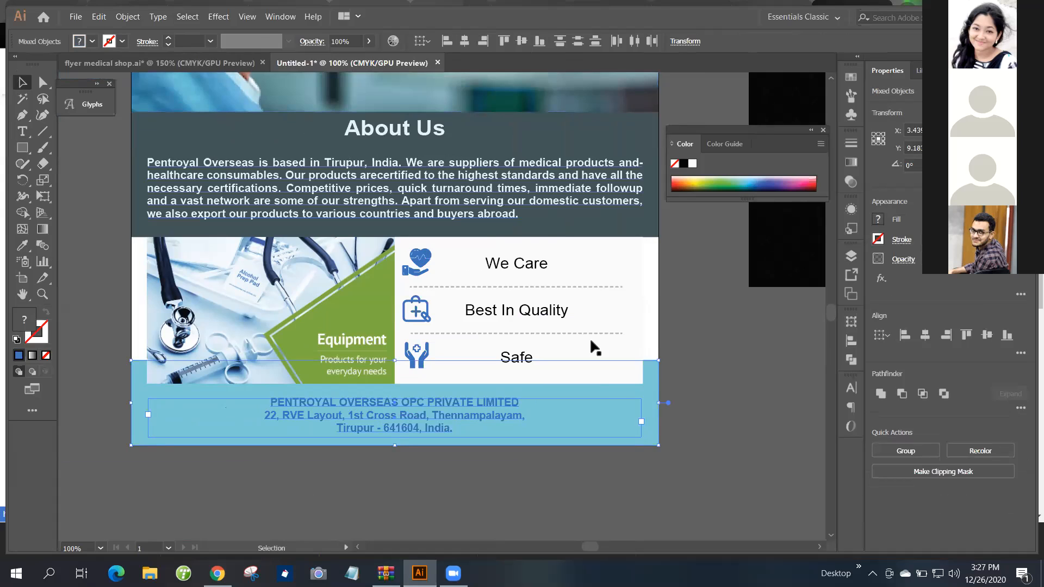
pyautogui.click(654, 385)
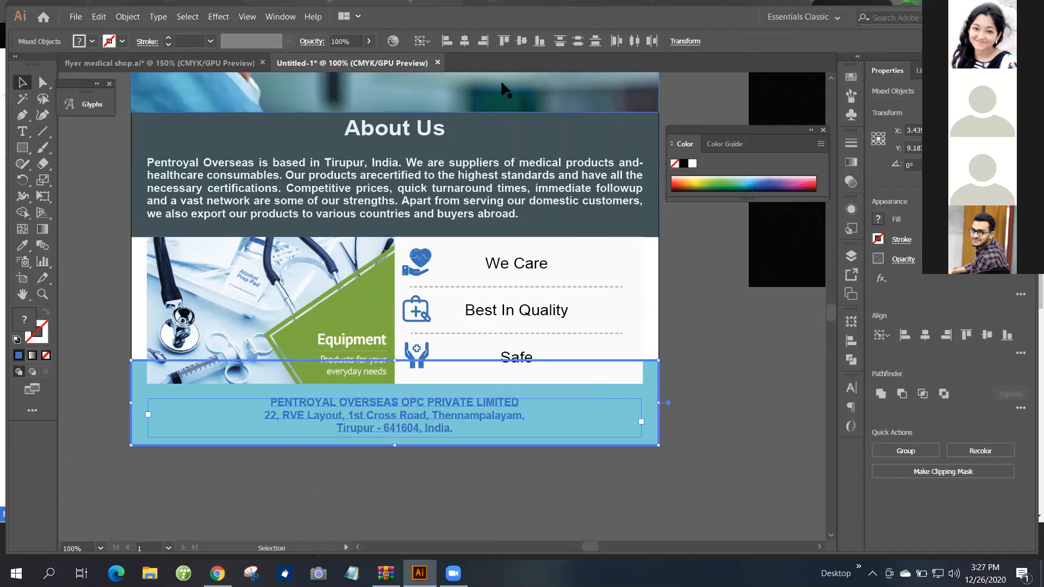
pyautogui.click(465, 41)
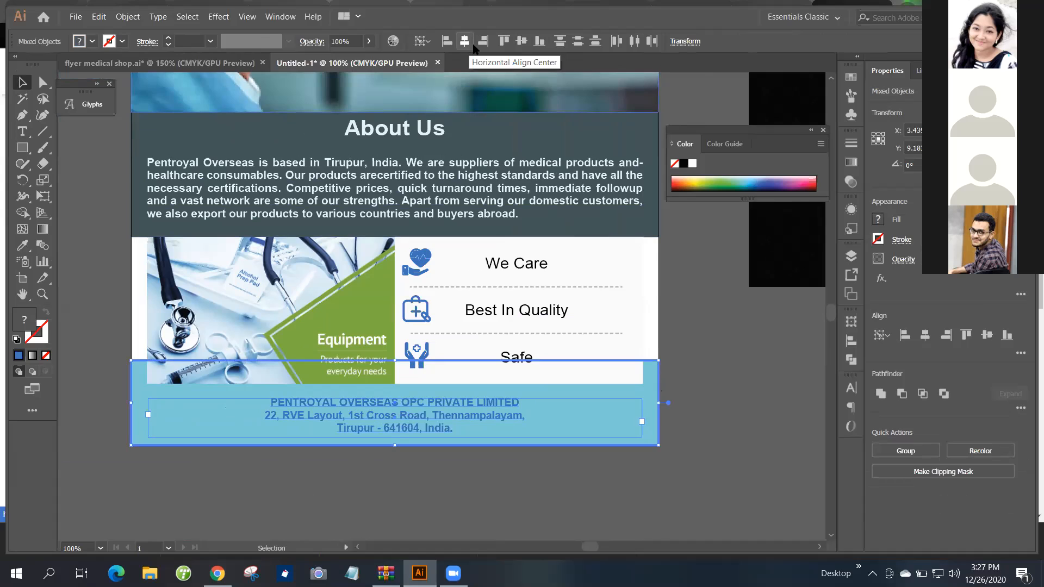
# - Try to centre the footer address text vertically on the blue rectangle, and undo that alignment
pyautogui.click(523, 44)
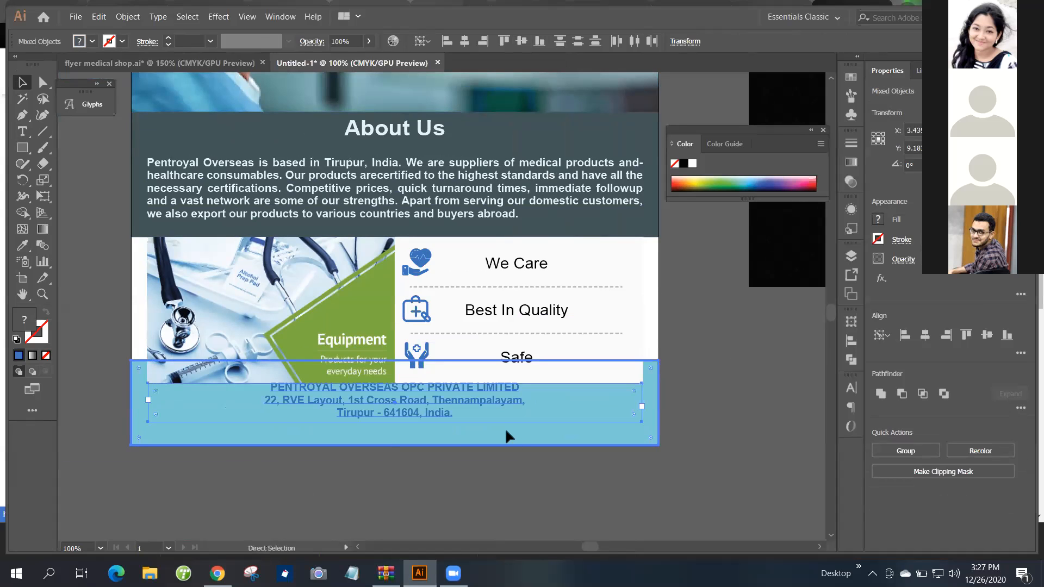
pyautogui.click(705, 386)
pyautogui.hotkey('ctrl', 'z')
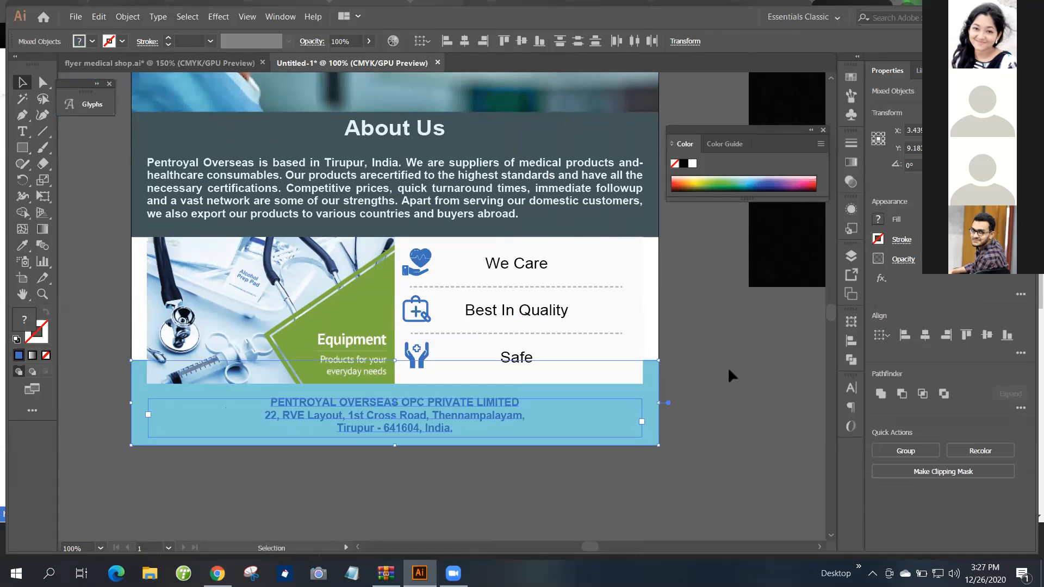
pyautogui.click(723, 368)
# - Try to apply the "About Us" heading's appearance to the footer address text with the Eyedropper, and undo it
pyautogui.scroll(-2, 454, 459)
pyautogui.scroll(-1, 449, 455)
pyautogui.scroll(2, 397, 425)
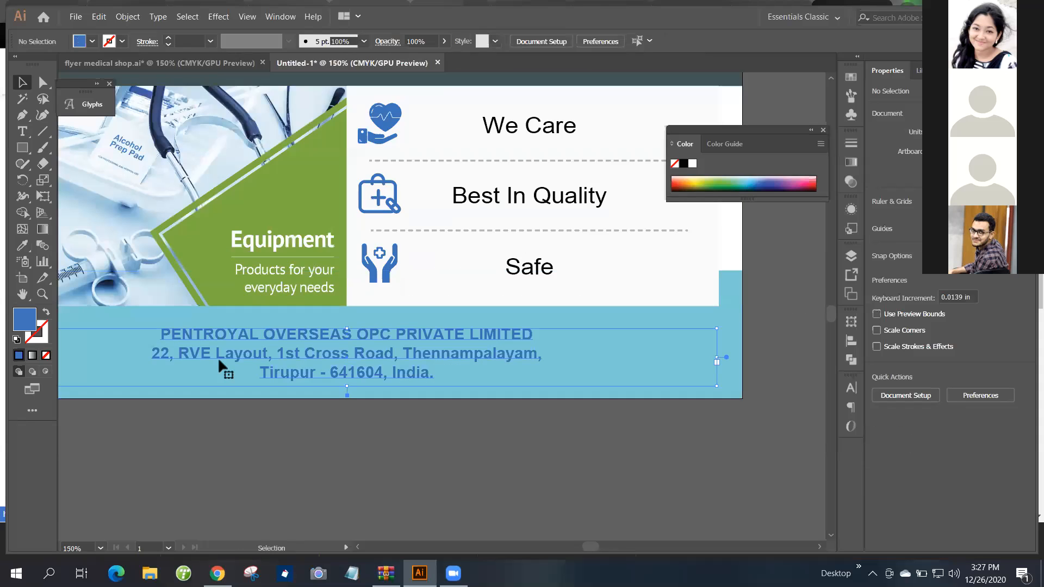
pyautogui.click(221, 365)
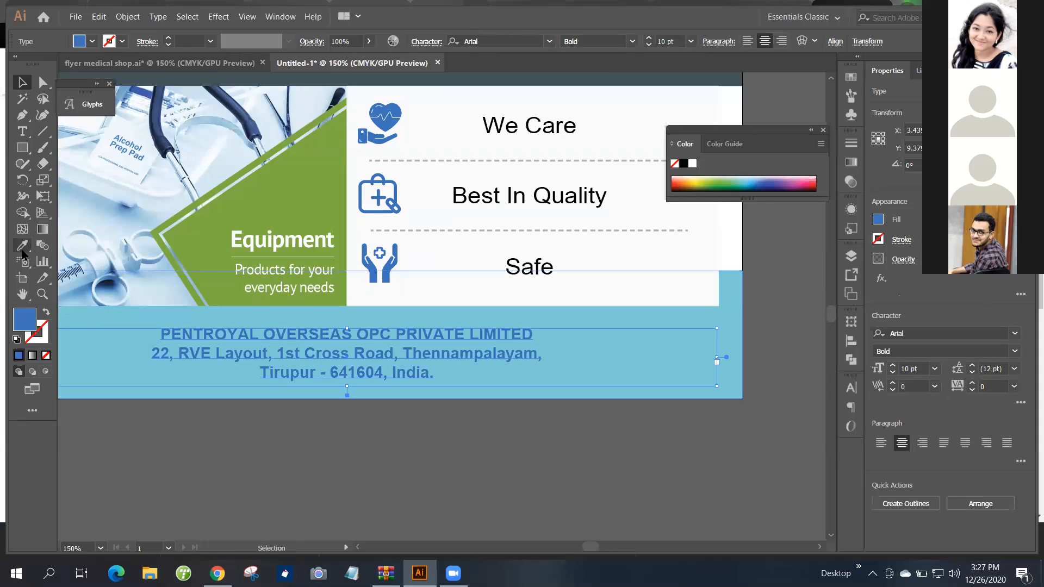
pyautogui.scroll(-2, 251, 332)
pyautogui.hscroll(-2, 289, 353)
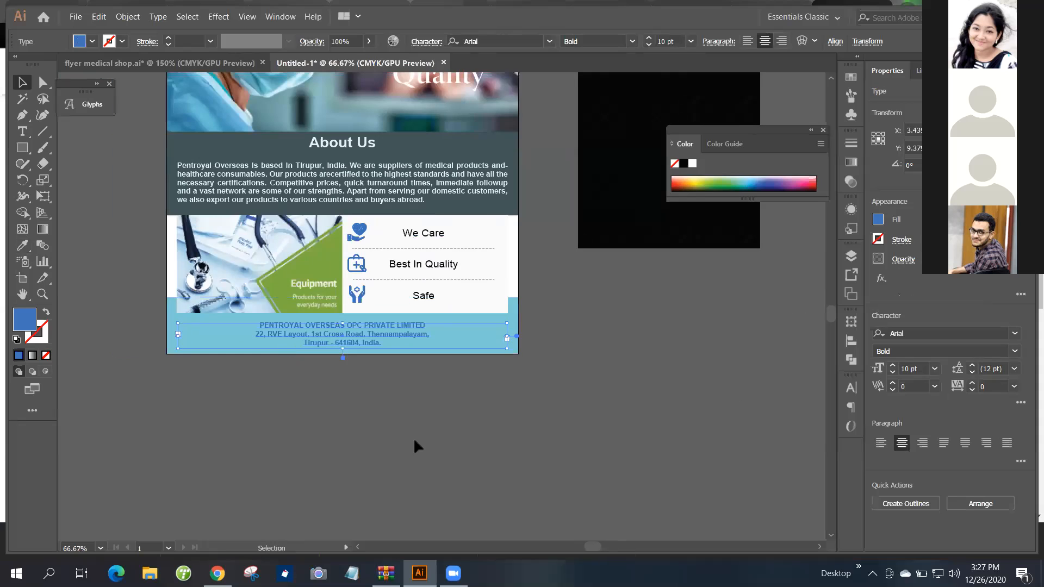
pyautogui.scroll(2, 190, 281)
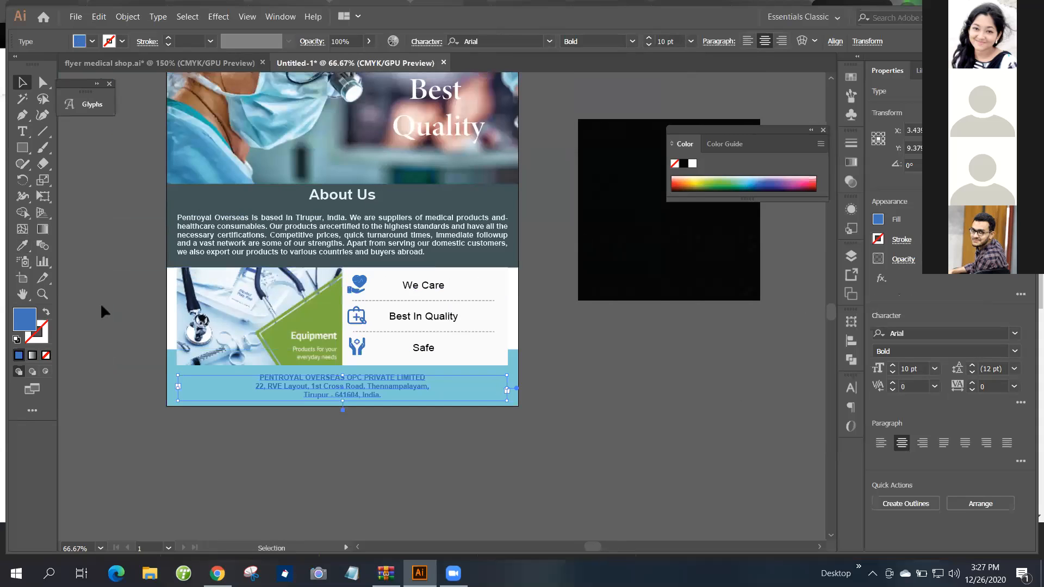
pyautogui.click(23, 246)
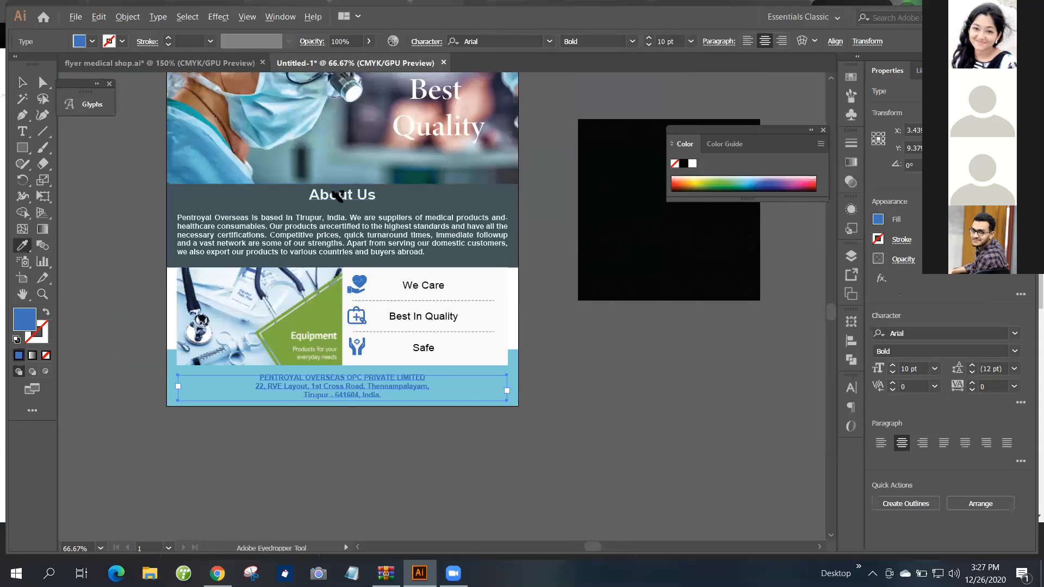
pyautogui.scroll(4, 329, 196)
pyautogui.click(322, 176)
pyautogui.scroll(-4, 334, 205)
pyautogui.click(23, 82)
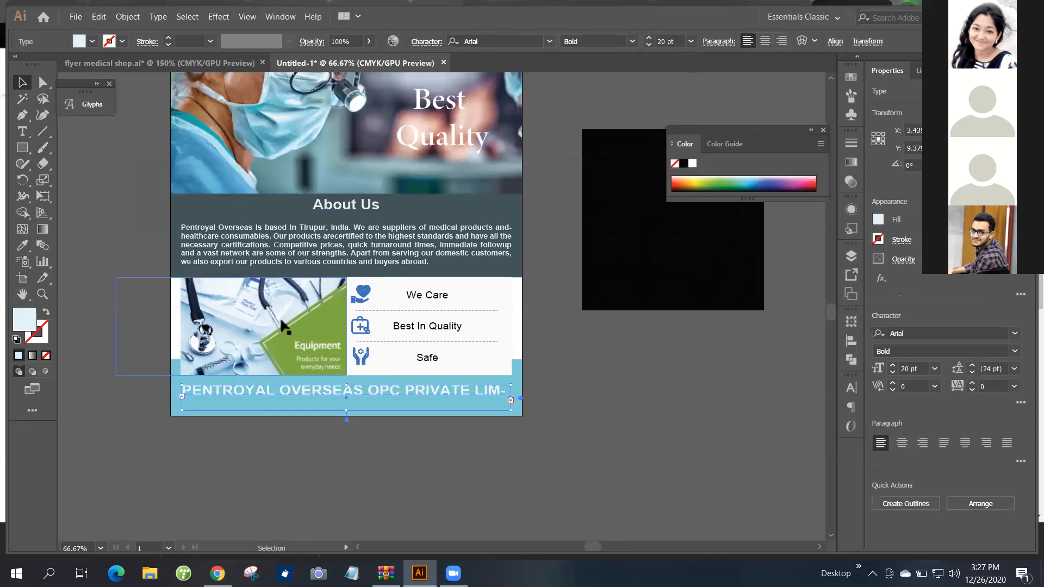
pyautogui.hotkey('ctrl', 'z')
pyautogui.click(104, 188)
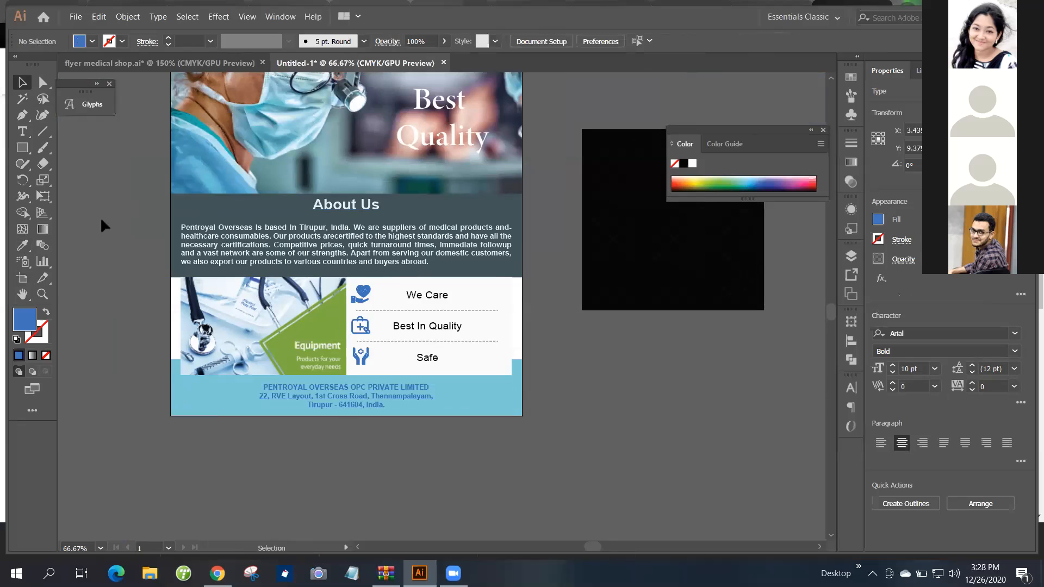
# - Try to set the footer address text's fill colour to hex e4f4f6e
pyautogui.click(371, 403)
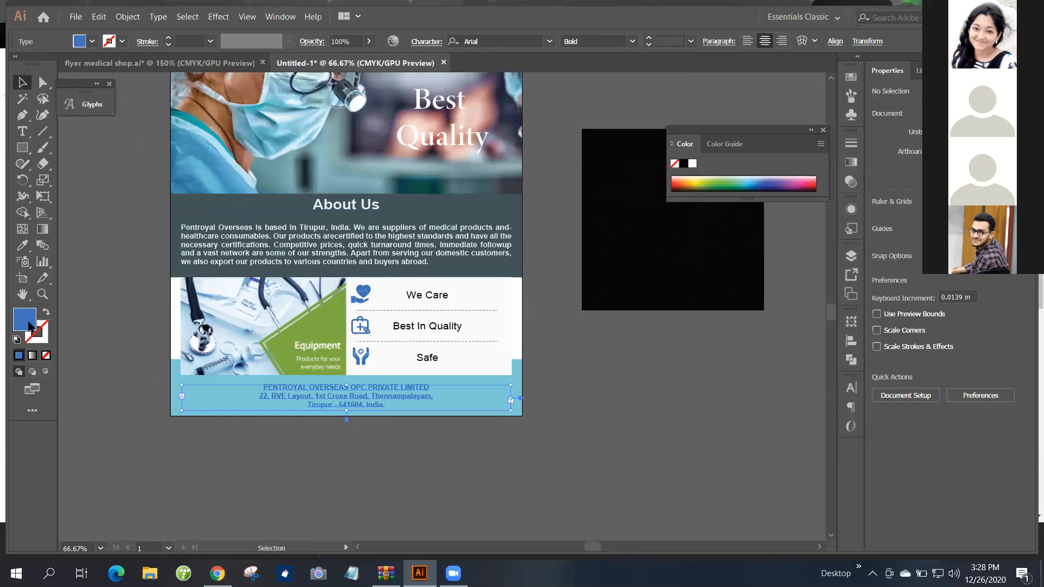
pyautogui.doubleClick(24, 319)
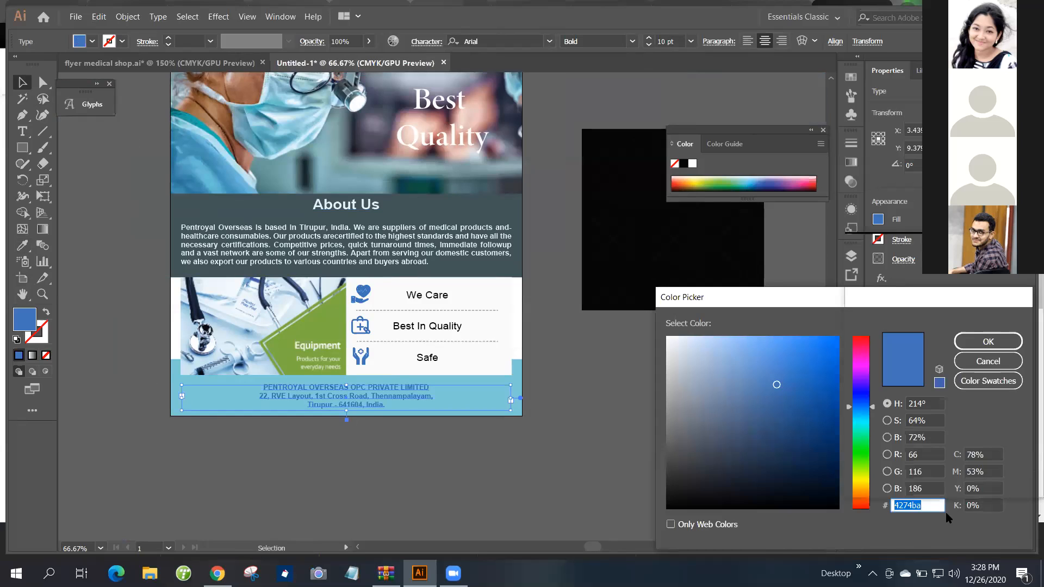
pyautogui.press('super+v')
pyautogui.click(898, 340)
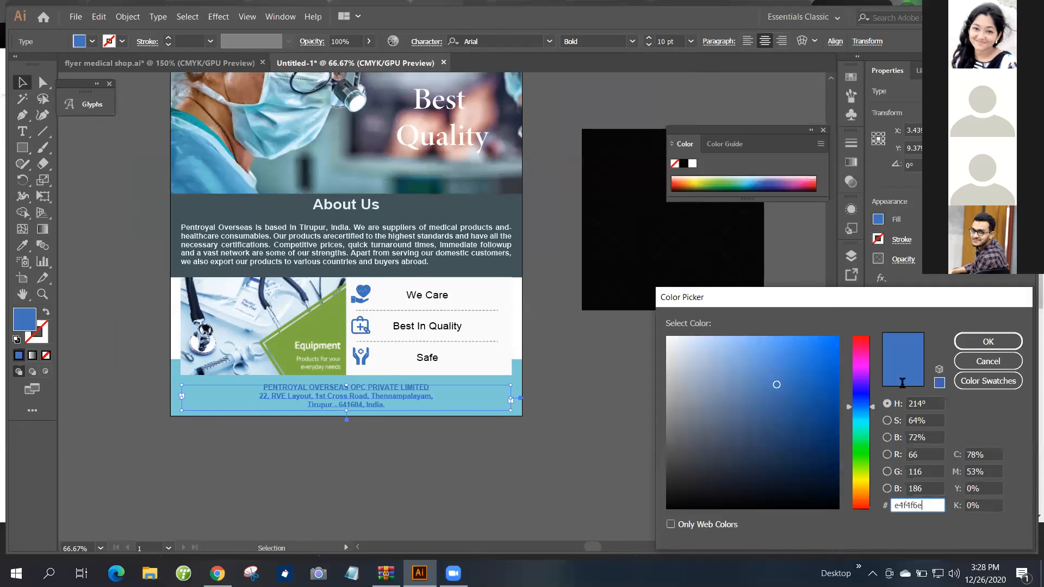
pyautogui.click(984, 343)
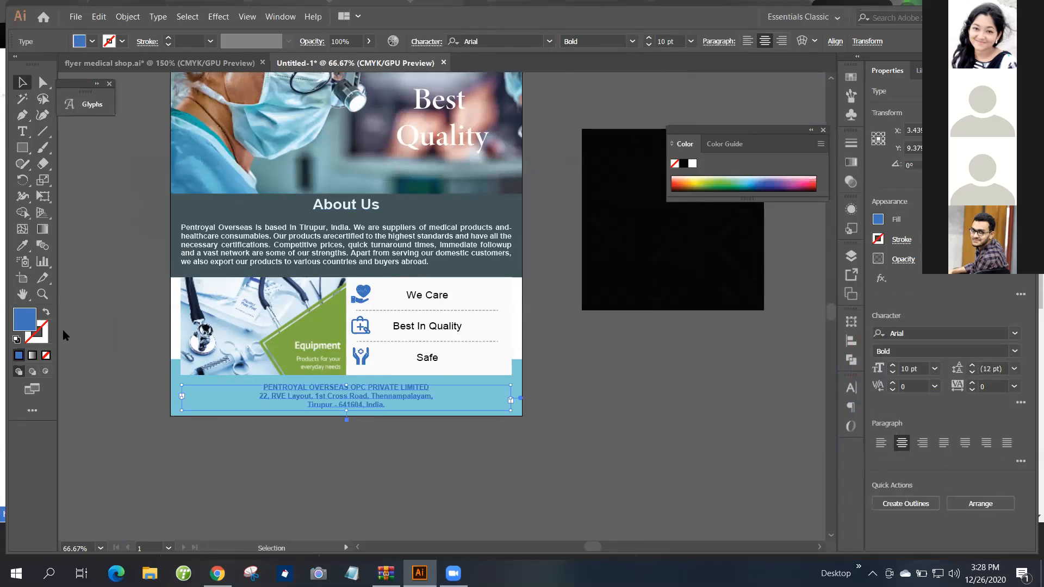
# - Copy the fill colour's hex code from the "About Us" paragraph
pyautogui.click(294, 256)
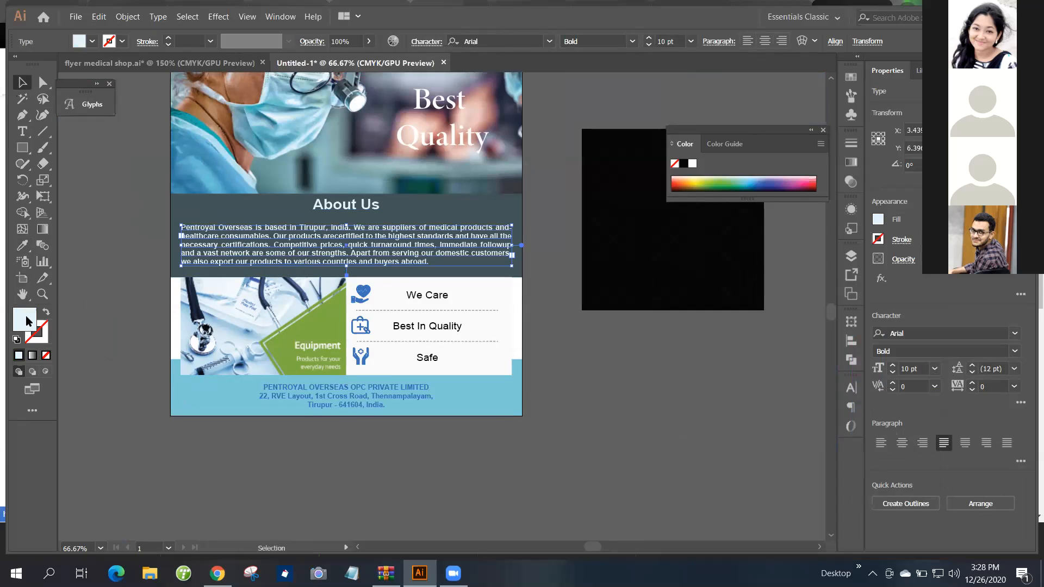
pyautogui.doubleClick(25, 320)
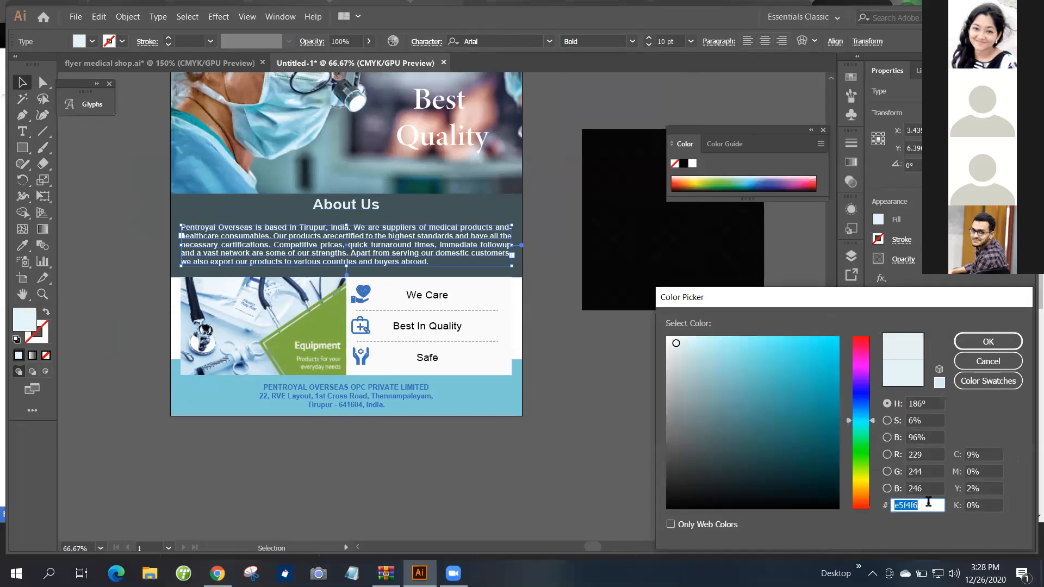
pyautogui.click(982, 342)
# - Set the footer address text's fill colour to hex e5f4f6
pyautogui.click(343, 390)
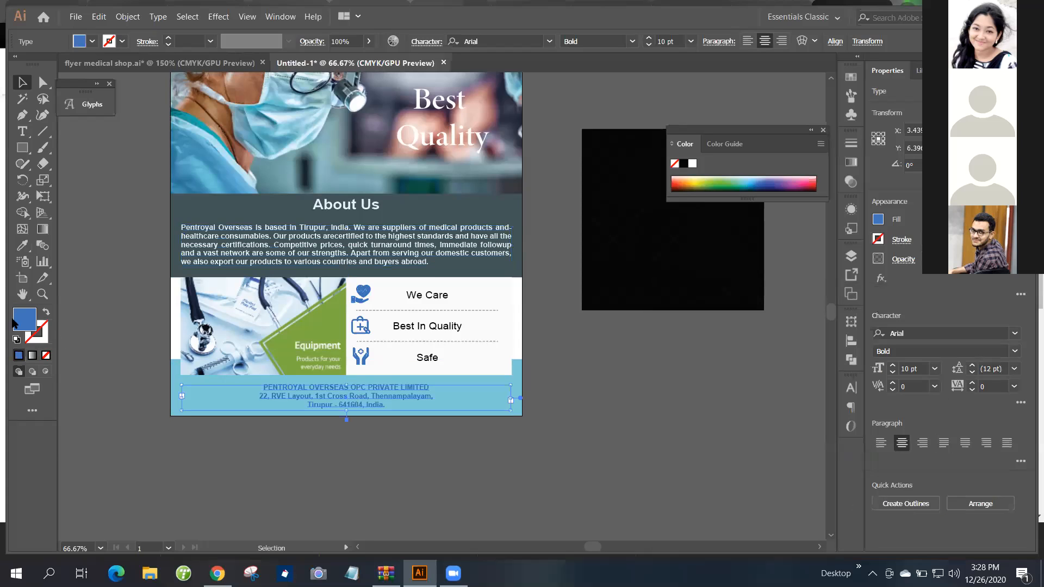
pyautogui.doubleClick(22, 320)
pyautogui.moveTo(923, 505); pyautogui.dragTo(795, 494)
pyautogui.hotkey('ctrl', 'v')
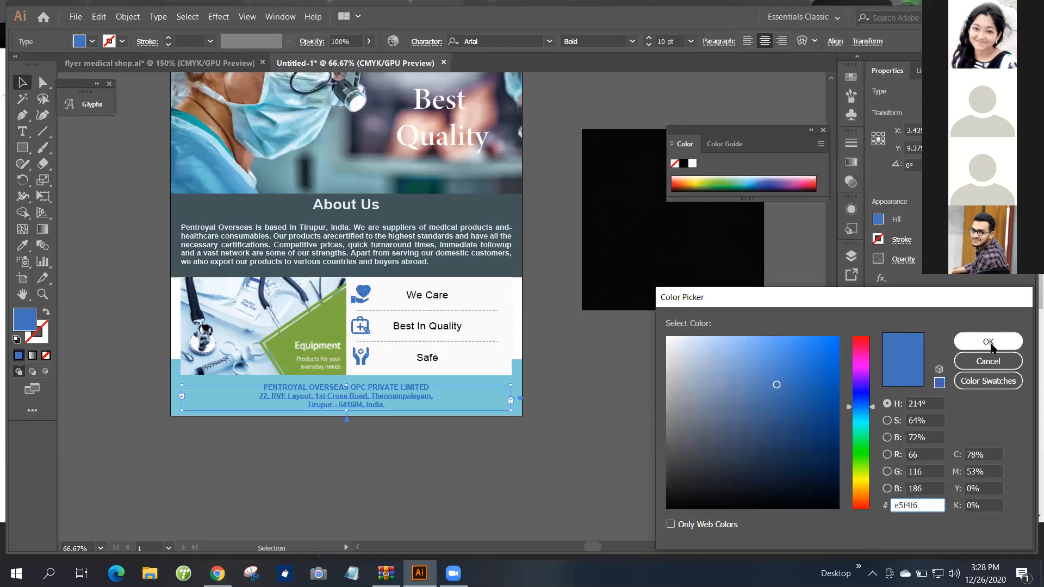
pyautogui.click(989, 344)
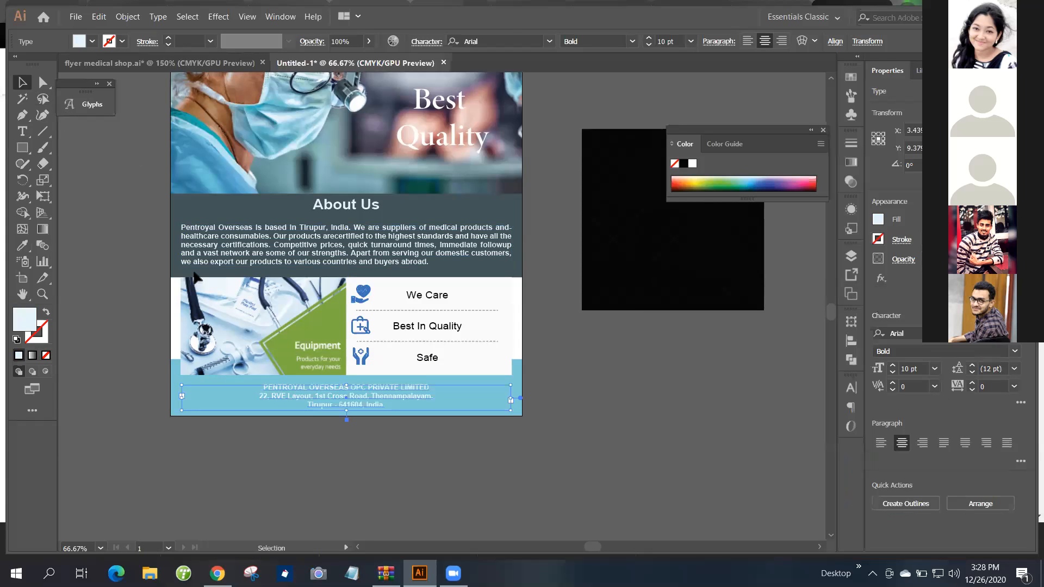
pyautogui.click(194, 277)
pyautogui.scroll(-1, 195, 276)
pyautogui.scroll(4, 192, 268)
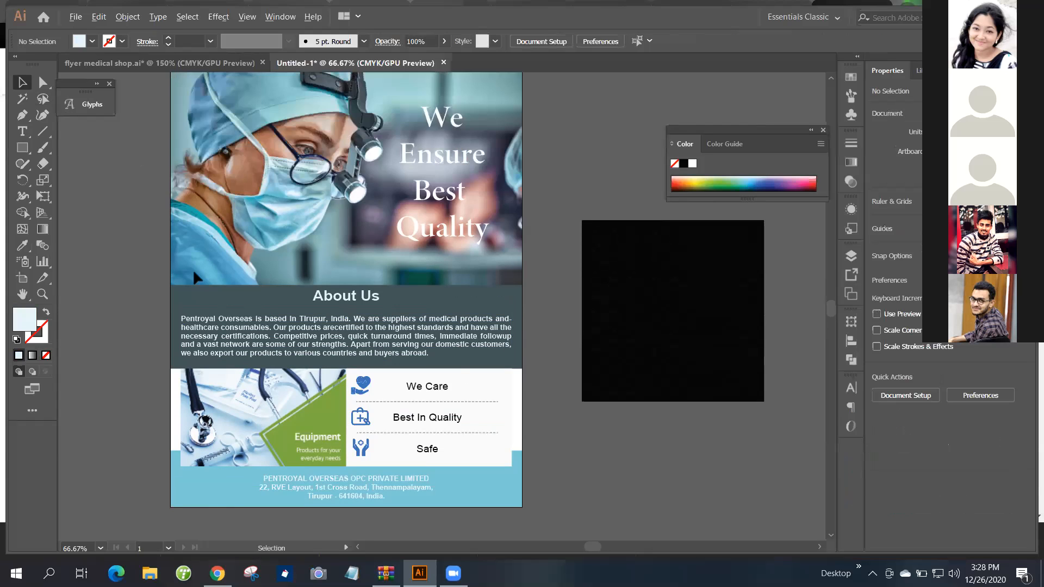
pyautogui.hotkey('ctrl', '-')
pyautogui.hscroll(2, 502, 445)
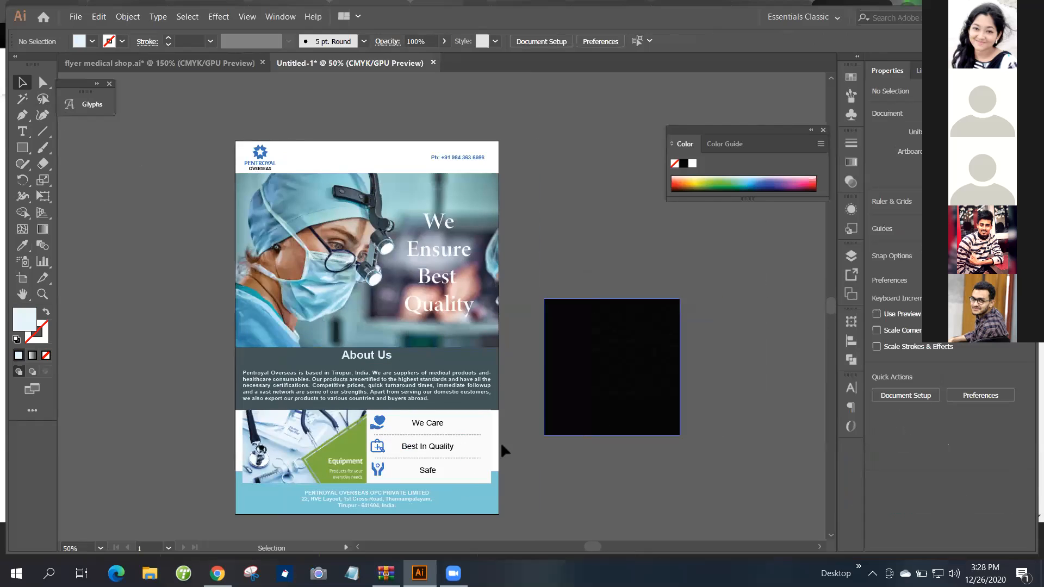
pyautogui.scroll(-1, 501, 445)
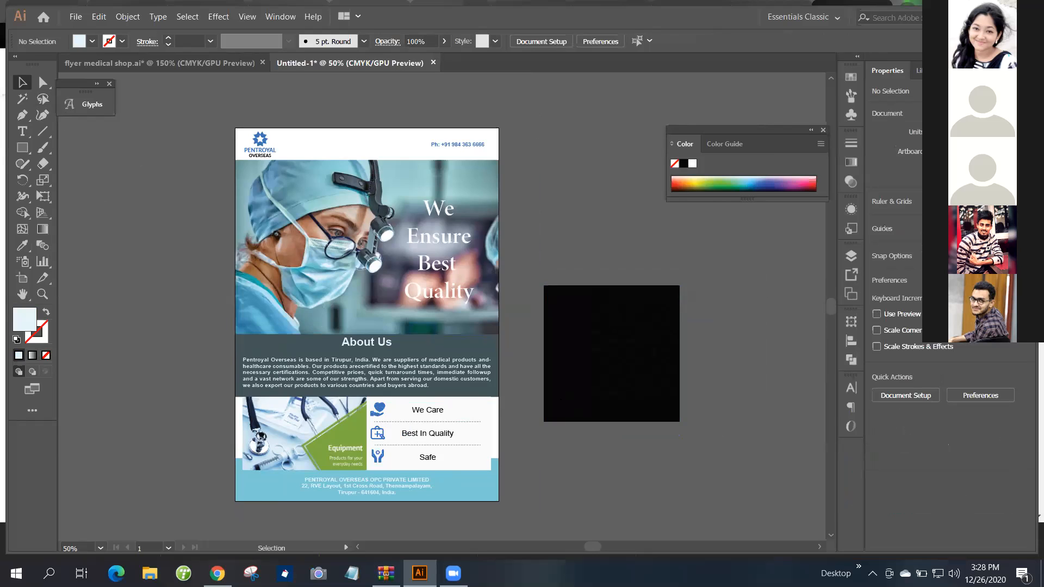
# - Switch to Chrome, open freelancer.com in a new tab and go to its login page
pyautogui.click(217, 573)
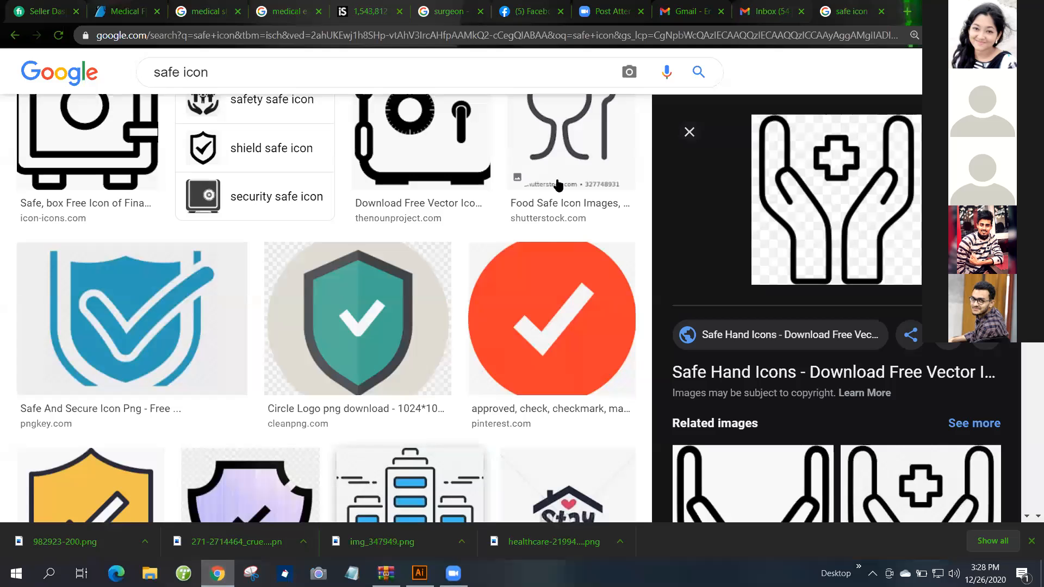
pyautogui.click(908, 12)
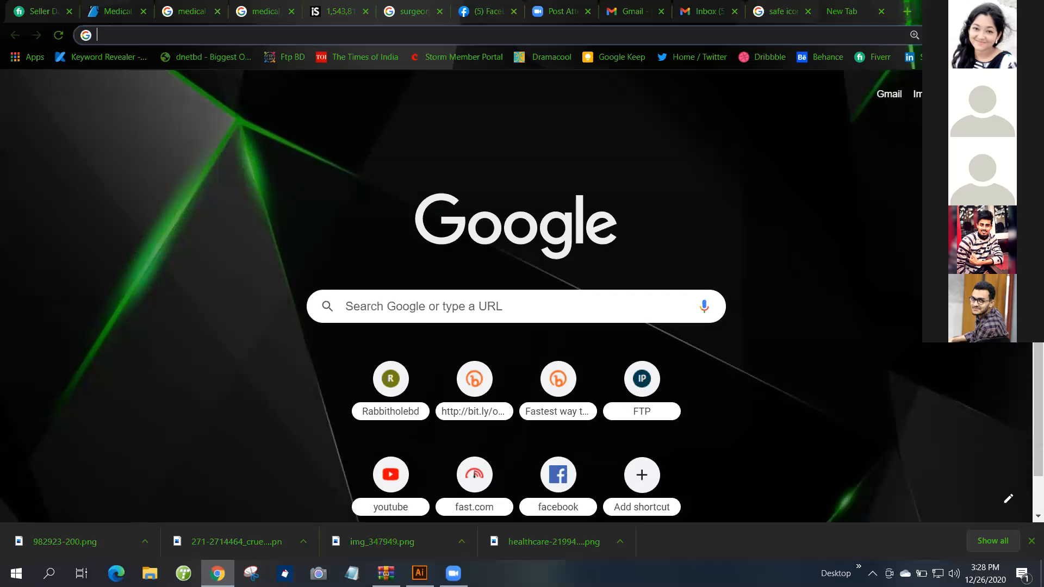
pyautogui.click(1031, 57)
pyautogui.click(915, 111)
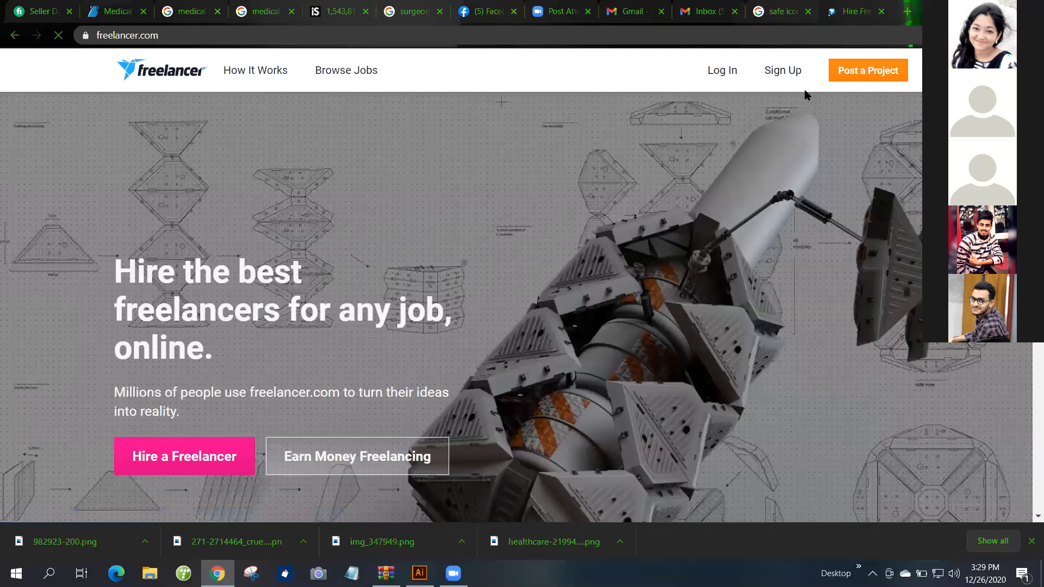
pyautogui.click(727, 77)
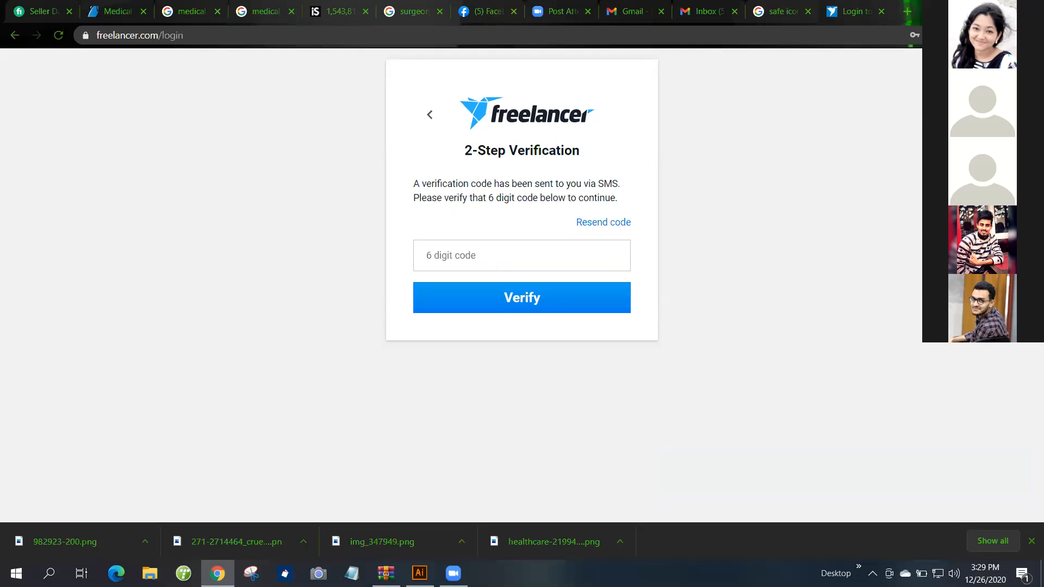
# - Enter the 6-digit SMS verification code and submit it to complete the Freelancer login
pyautogui.click(538, 262)
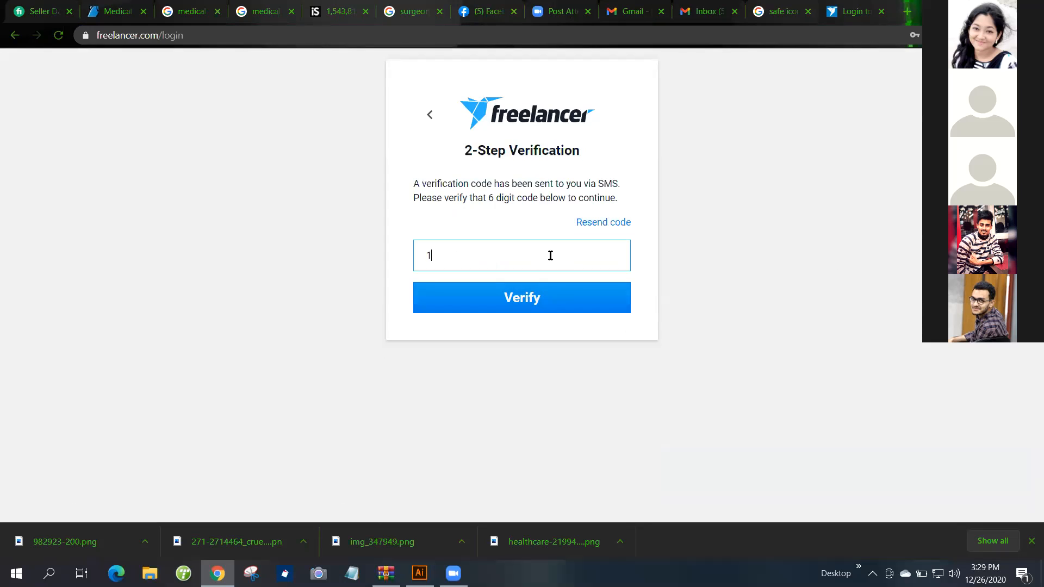
pyautogui.click(579, 310)
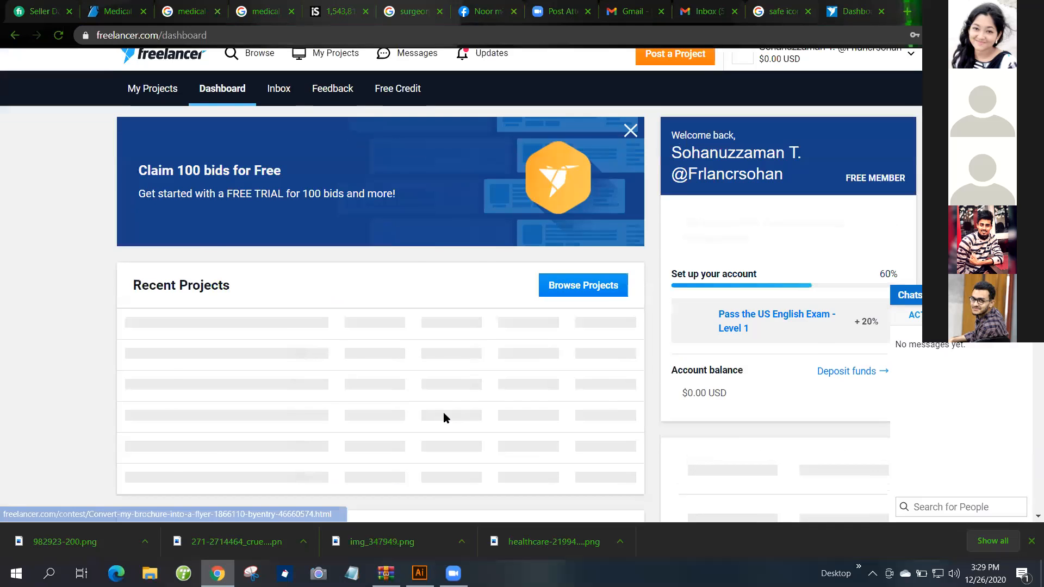
# - Find the "Convert my brochure into a flyer" contest in the dashboard's news feed and open its list of entries
pyautogui.scroll(-1, 443, 418)
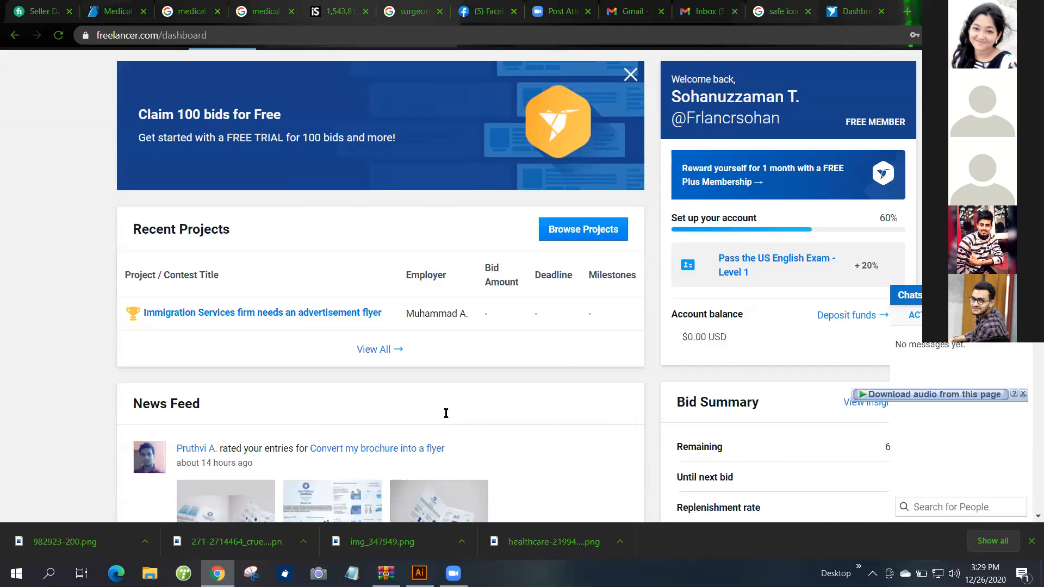
pyautogui.scroll(-8, 445, 416)
pyautogui.scroll(-3, 444, 416)
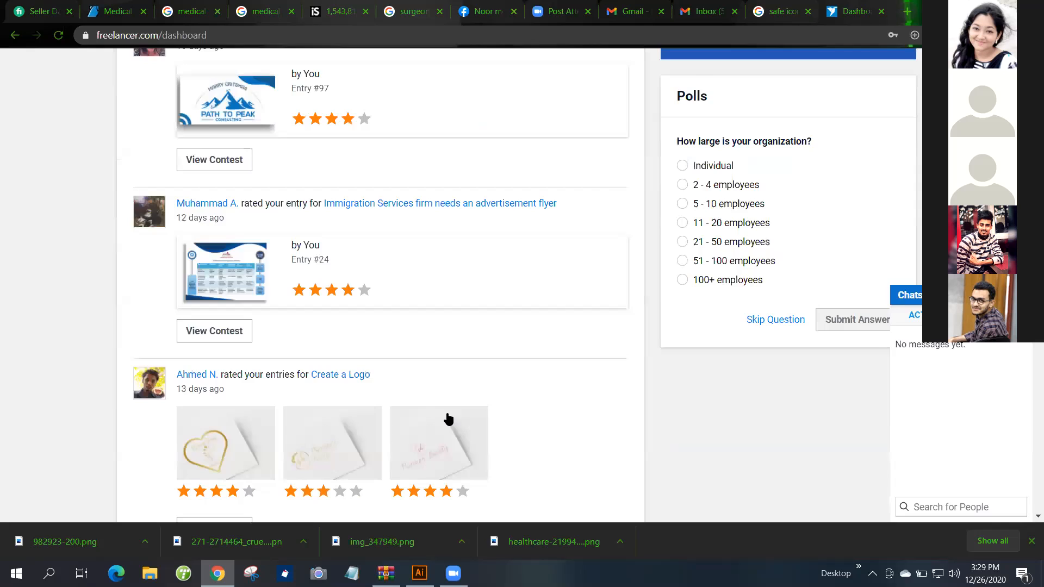
pyautogui.scroll(6, 381, 405)
pyautogui.scroll(1, 354, 402)
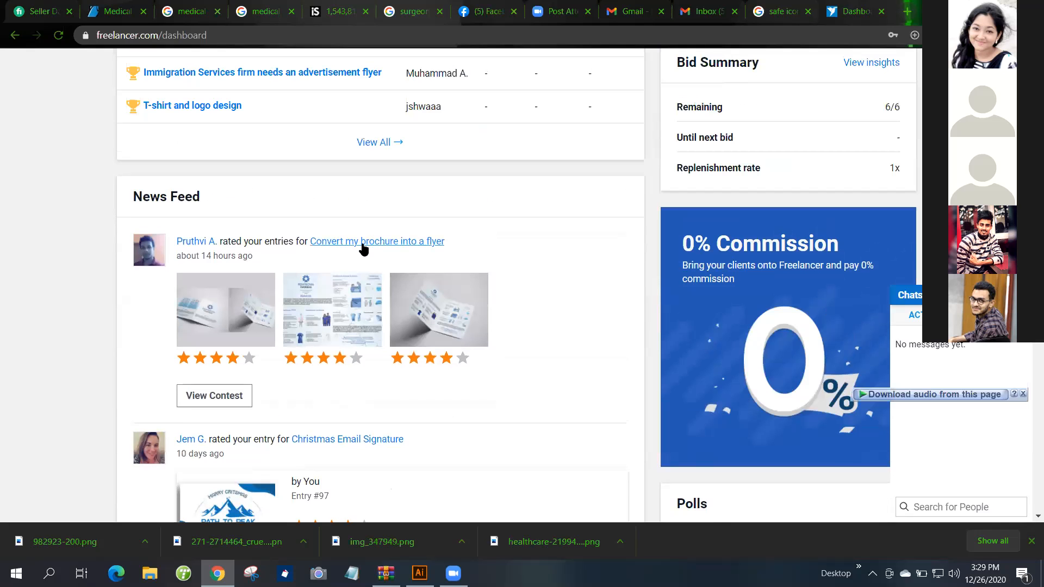
pyautogui.click(361, 242)
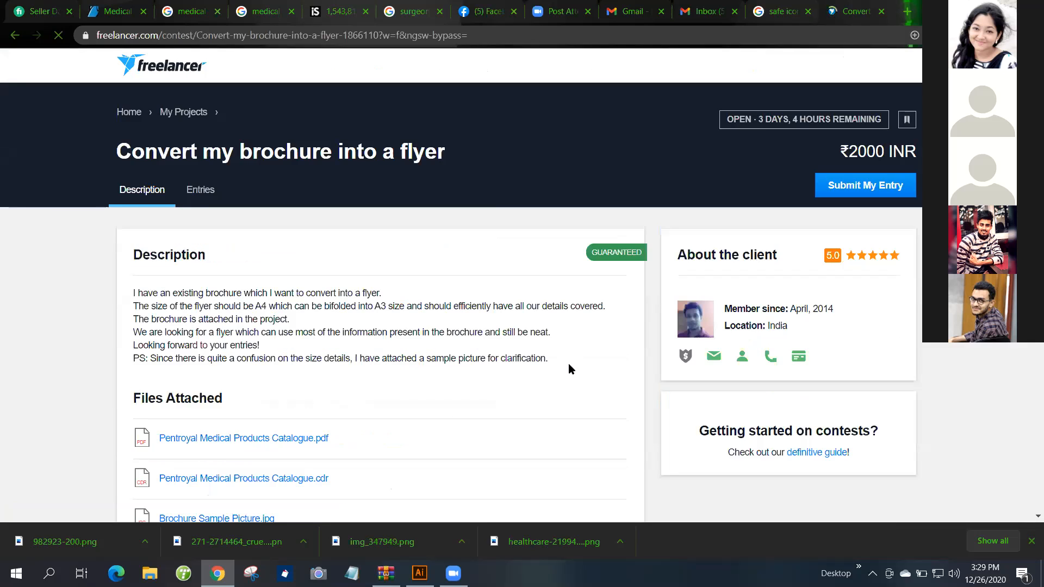
pyautogui.click(204, 196)
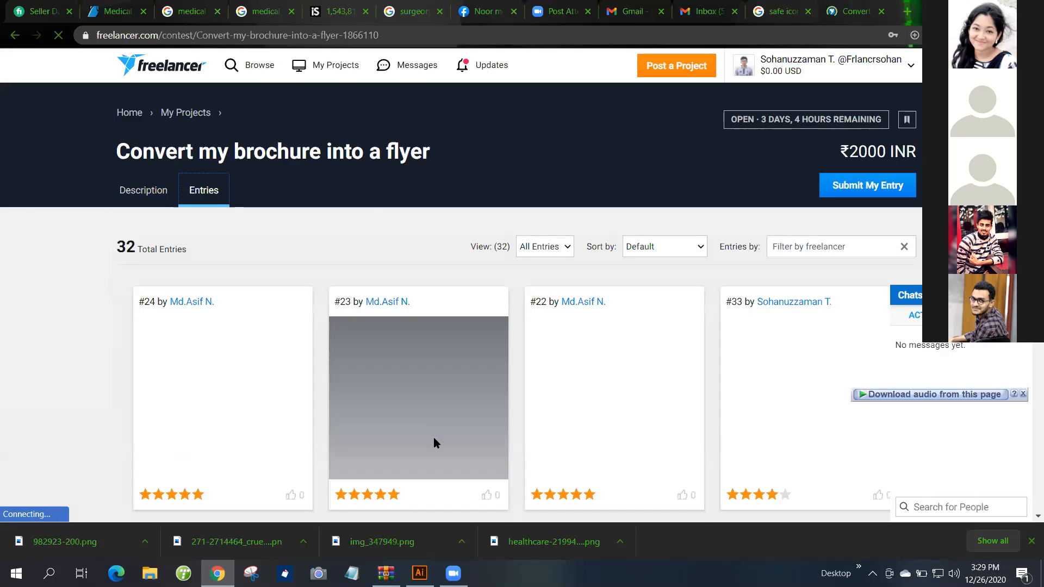
# - View contest entries #23 and #24 at full size as design references
pyautogui.scroll(-1, 433, 437)
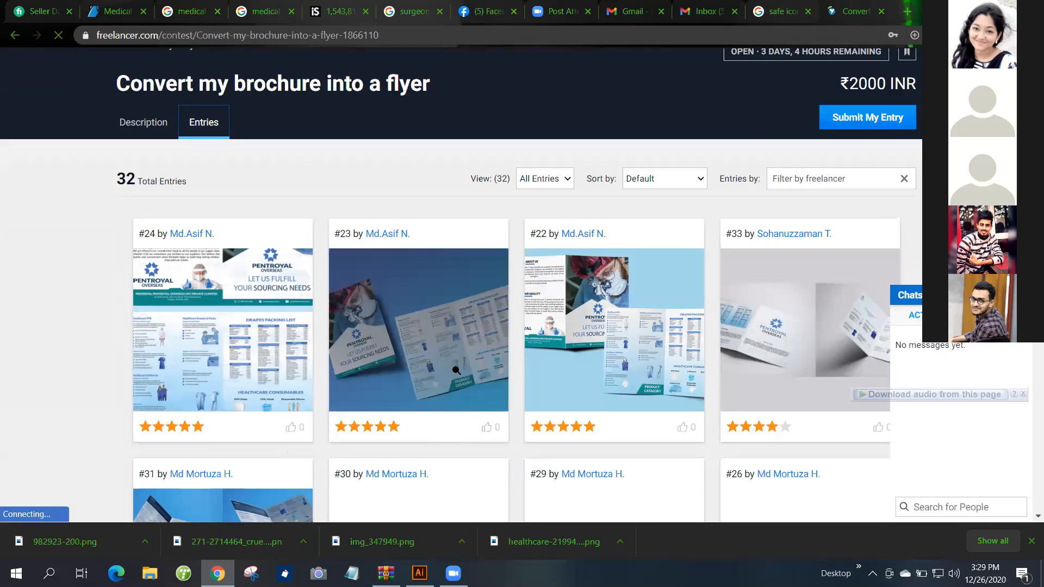
pyautogui.click(503, 378)
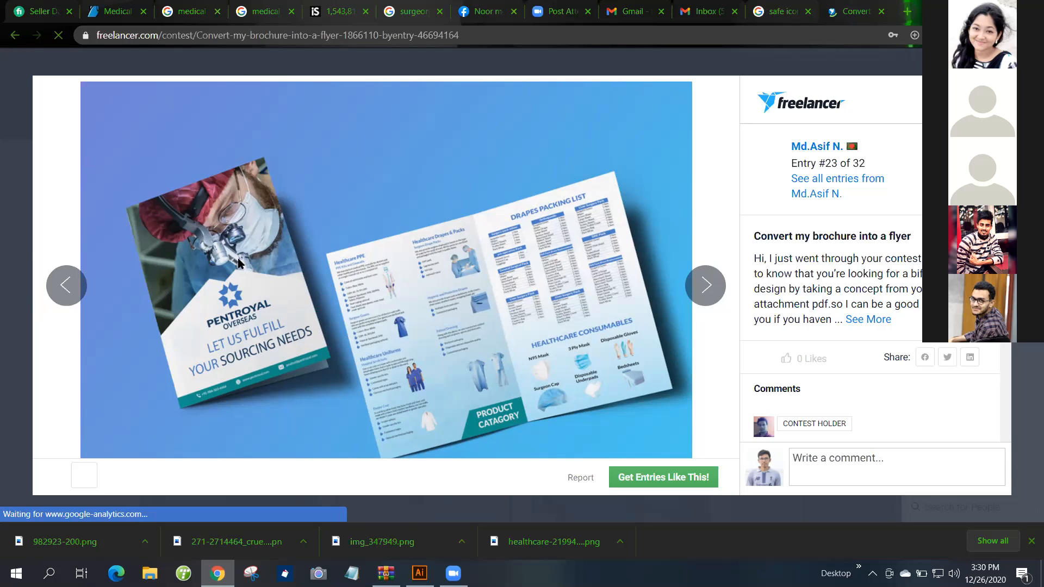
pyautogui.click(65, 285)
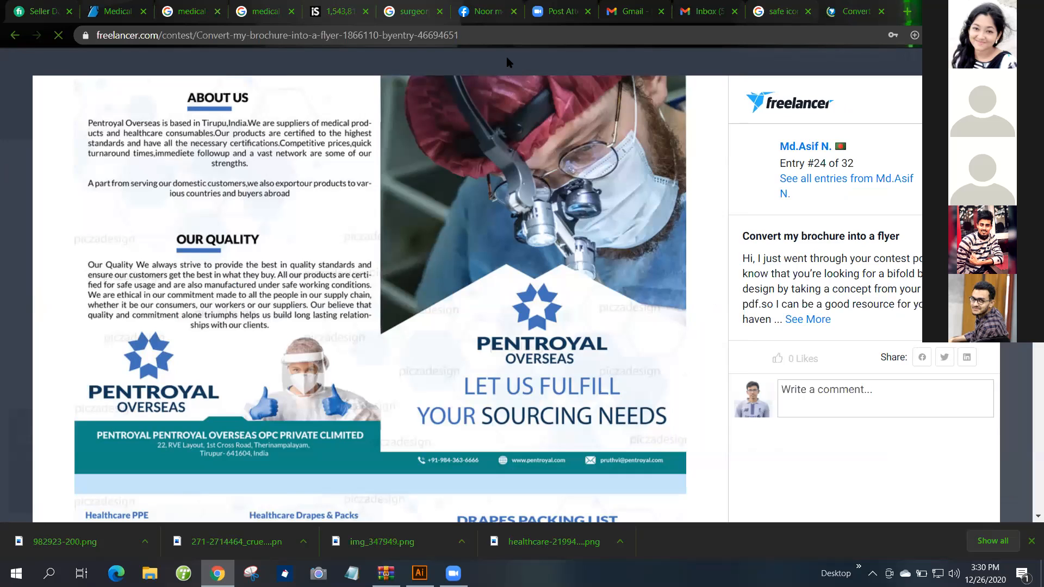
pyautogui.press('Escape')
# - Switch to Illustrator and delete the company name and address text from the flyer's blue footer
pyautogui.click(420, 574)
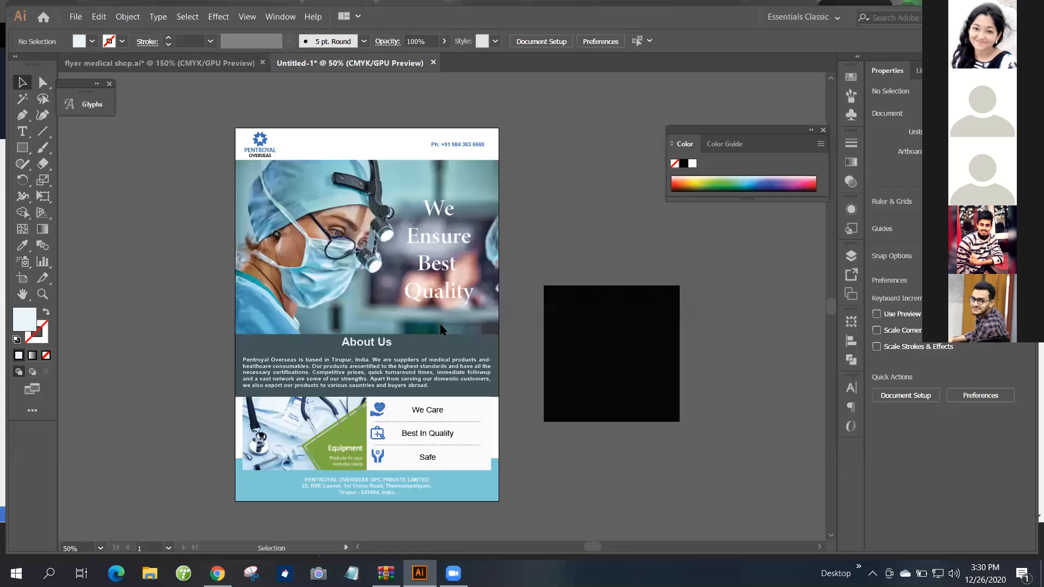
pyautogui.scroll(-2, 464, 483)
pyautogui.hscroll(1, 381, 479)
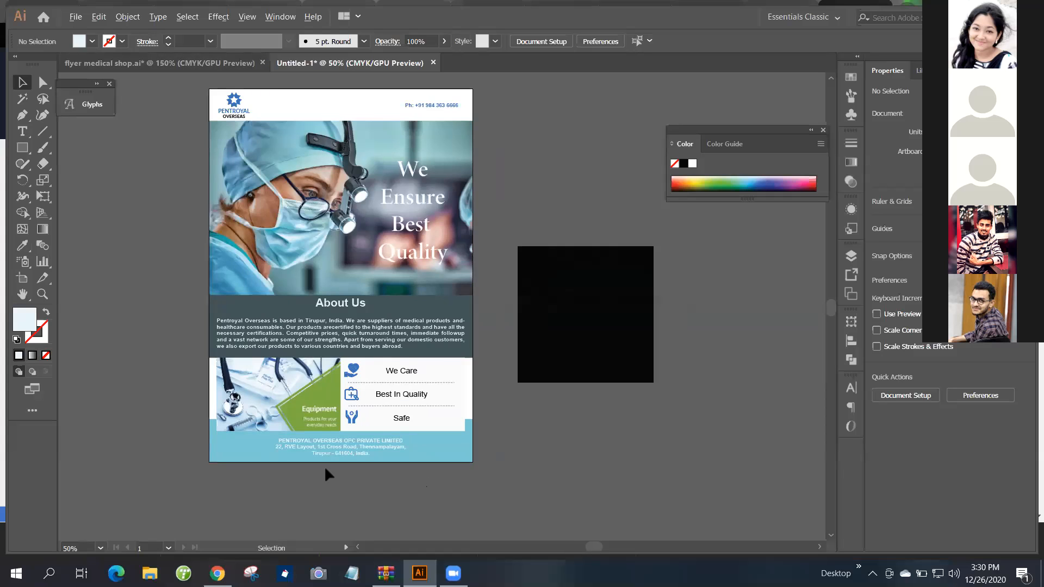
pyautogui.scroll(3, 344, 456)
pyautogui.click(577, 397)
pyautogui.press('Delete')
pyautogui.hotkey('ctrl', '-')
pyautogui.hotkey('ctrl', '-')
pyautogui.hotkey('ctrl', '-')
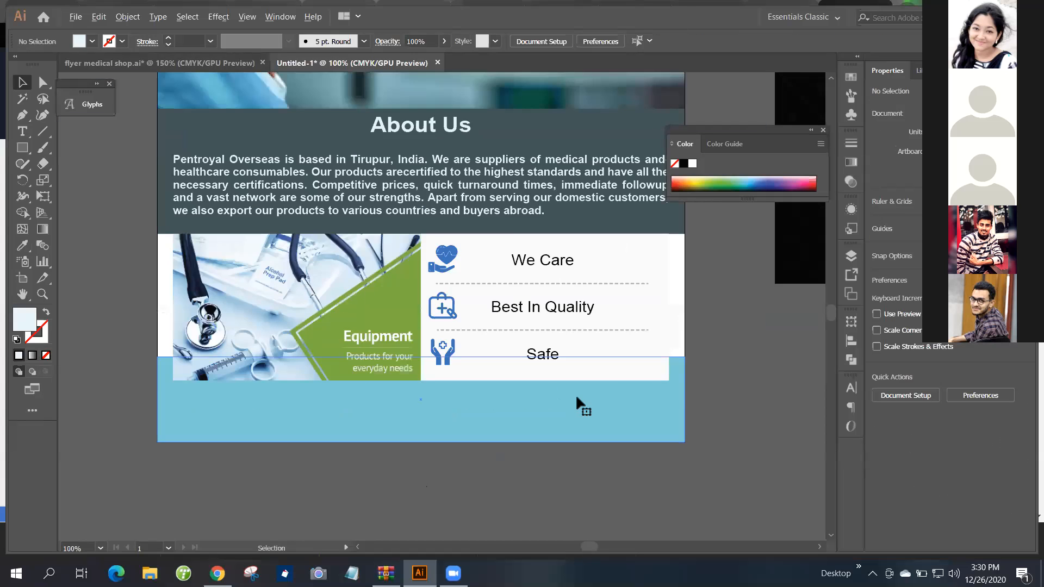
# - Set the font size of the phone number text in the flyer's header to 15 pt
pyautogui.scroll(2, 575, 393)
pyautogui.scroll(1, 545, 179)
pyautogui.hscroll(2, 545, 180)
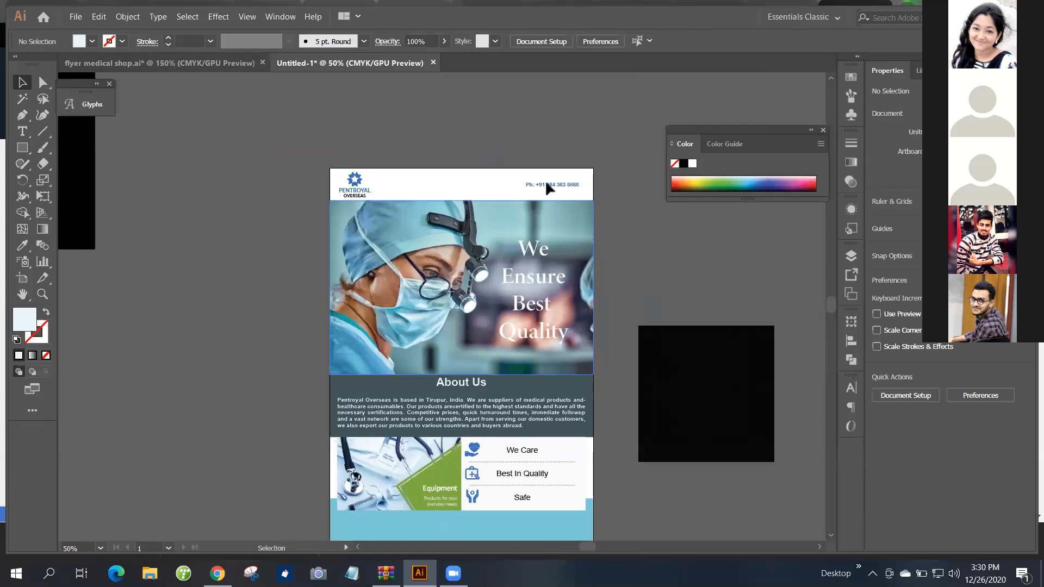
pyautogui.scroll(4, 496, 176)
pyautogui.click(460, 206)
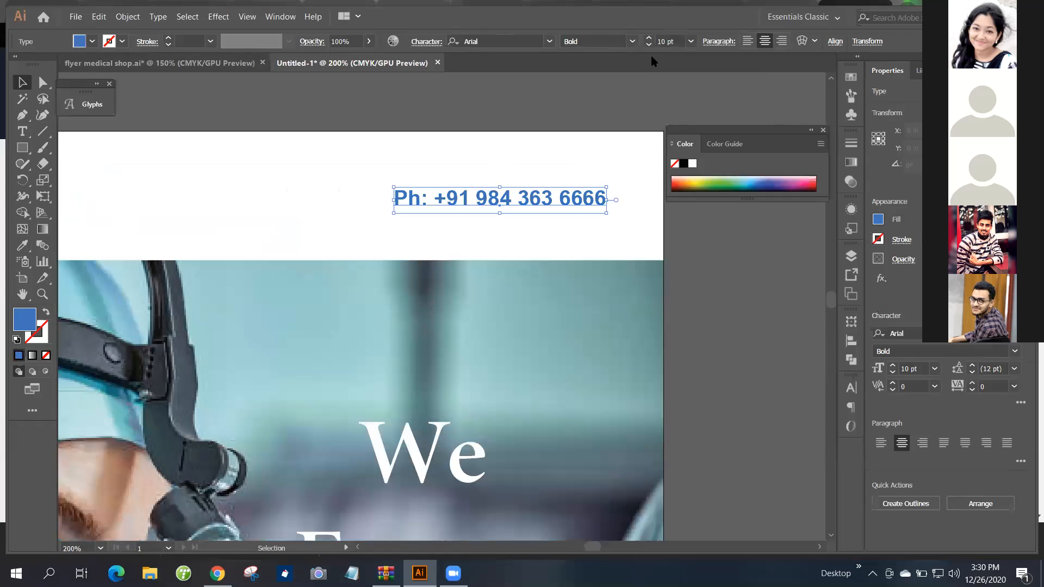
pyautogui.click(649, 39)
pyautogui.click(649, 40)
pyautogui.click(650, 40)
pyautogui.click(649, 39)
pyautogui.click(650, 39)
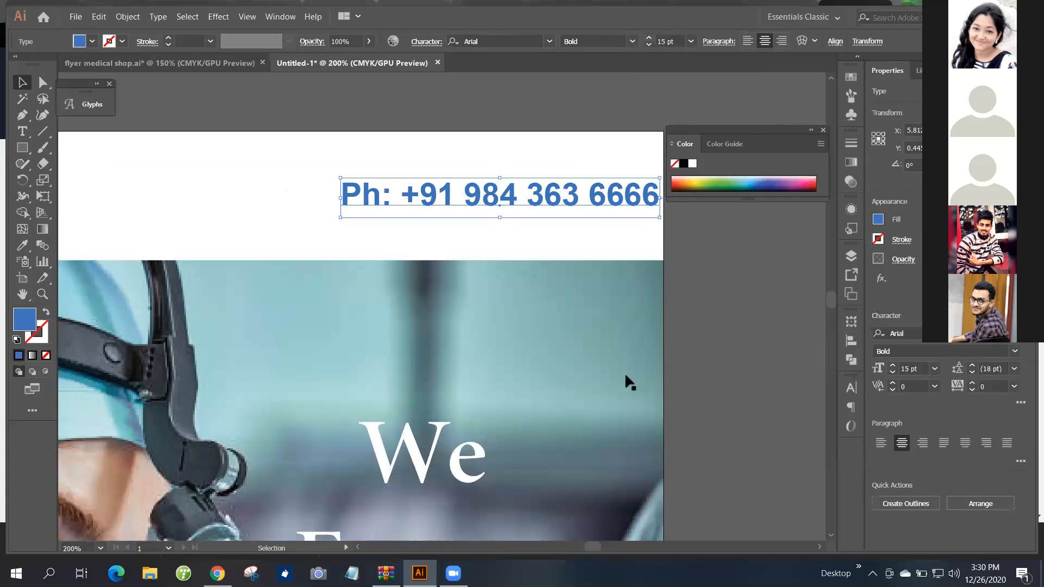
# - Move the phone number text slightly inward from the header's right edge to leave a margin
pyautogui.scroll(-3, 624, 372)
pyautogui.scroll(-2, 701, 333)
pyautogui.hscroll(2, 650, 298)
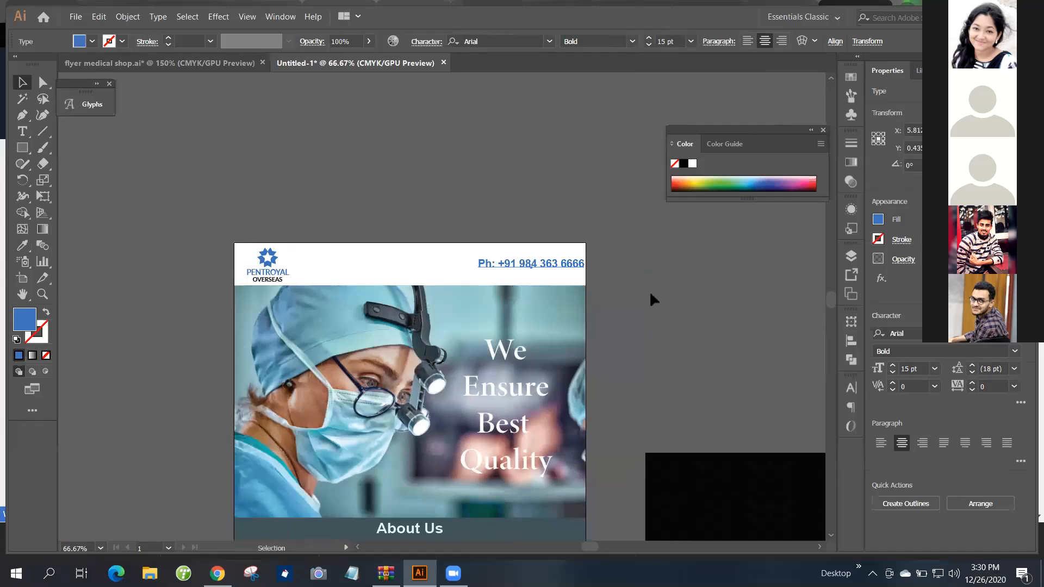
pyautogui.scroll(2, 650, 298)
pyautogui.moveTo(413, 230); pyautogui.dragTo(408, 234)
pyautogui.click(616, 222)
pyautogui.scroll(-2, 422, 348)
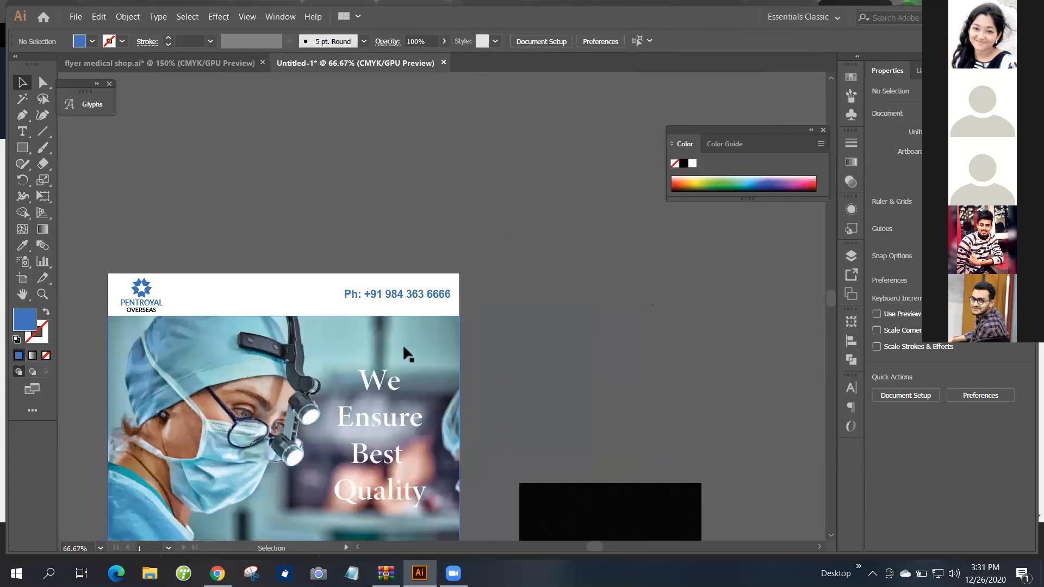
# - Open the recent file Social Media Icon Design.ai and bring its outlined circular phone icon into the flyer's header beside the phone number
pyautogui.hscroll(-5, 358, 216)
pyautogui.scroll(-5, 383, 207)
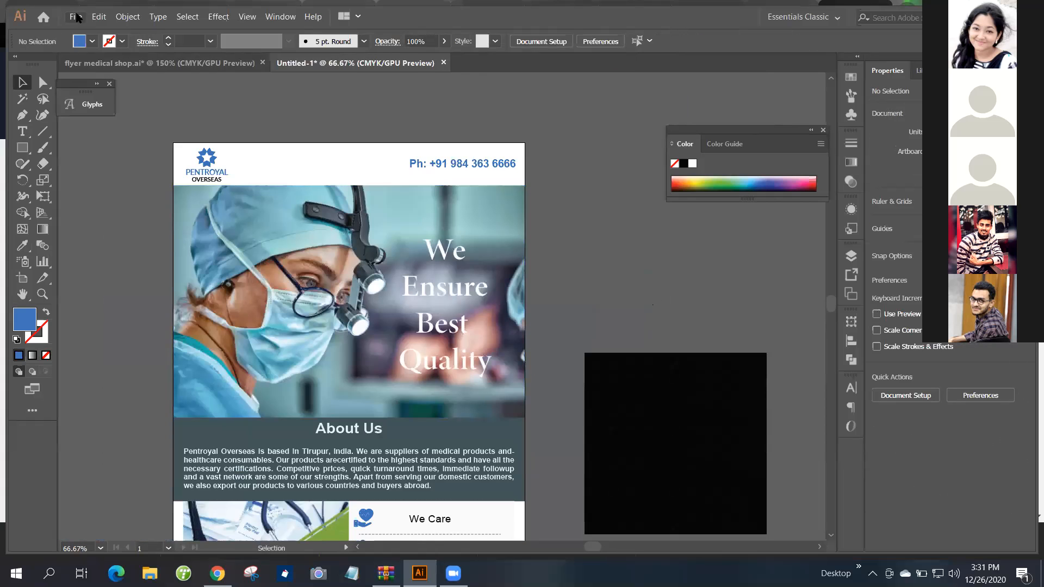
pyautogui.click(76, 18)
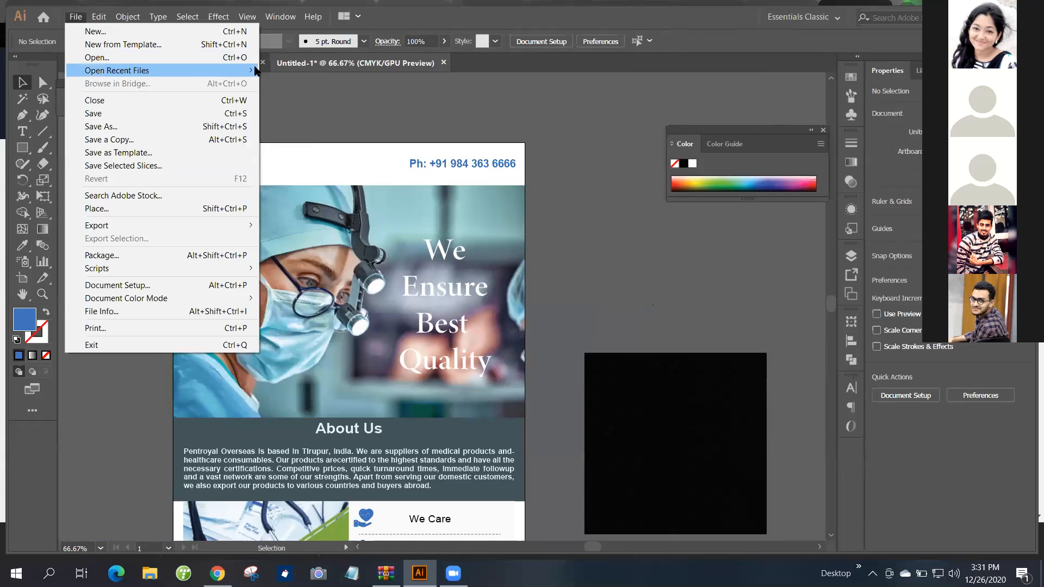
pyautogui.moveTo(254, 71)
pyautogui.click(321, 109)
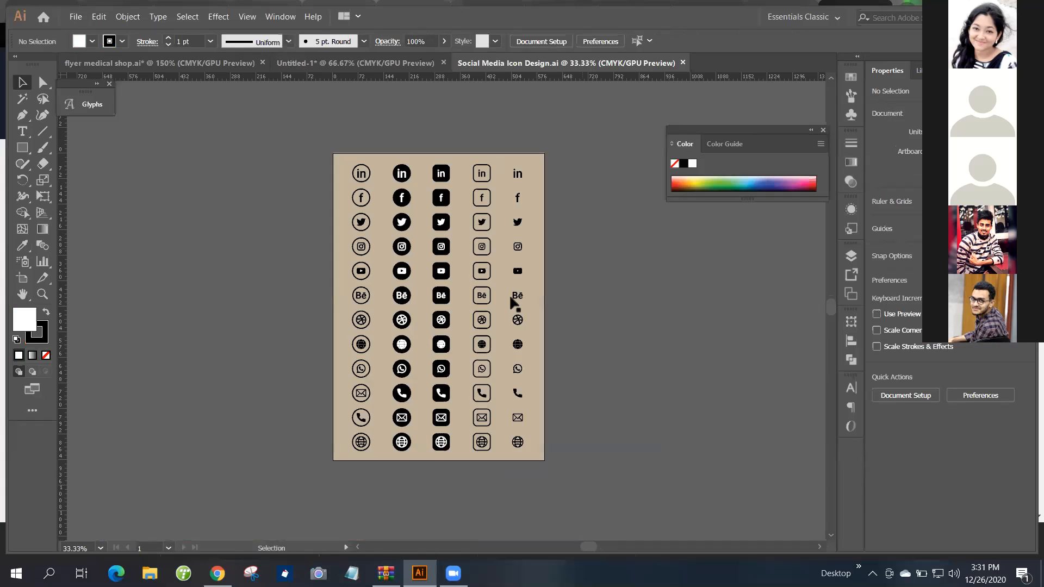
pyautogui.click(362, 417)
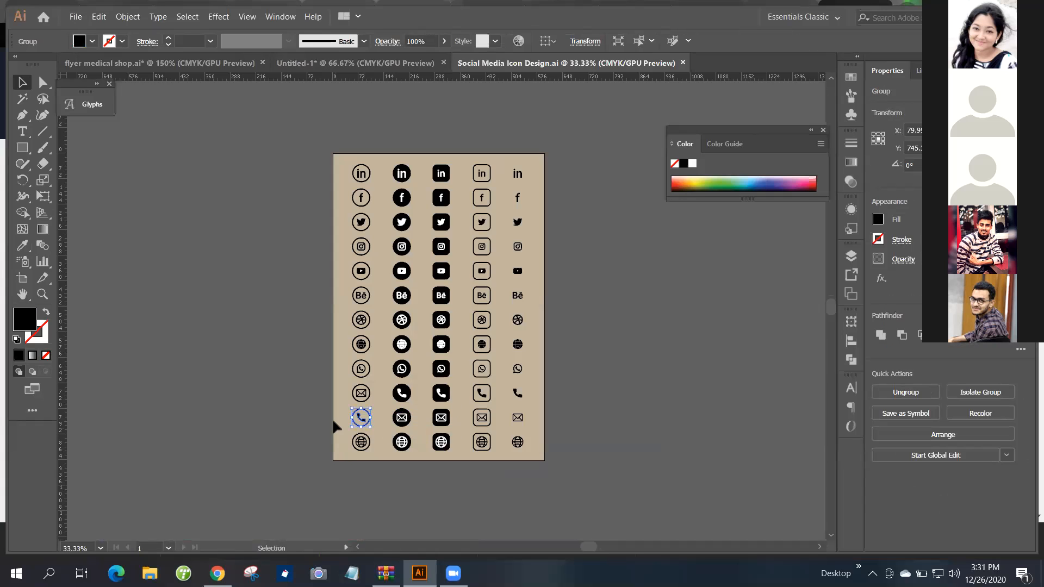
pyautogui.moveTo(362, 419); pyautogui.dragTo(380, 180)
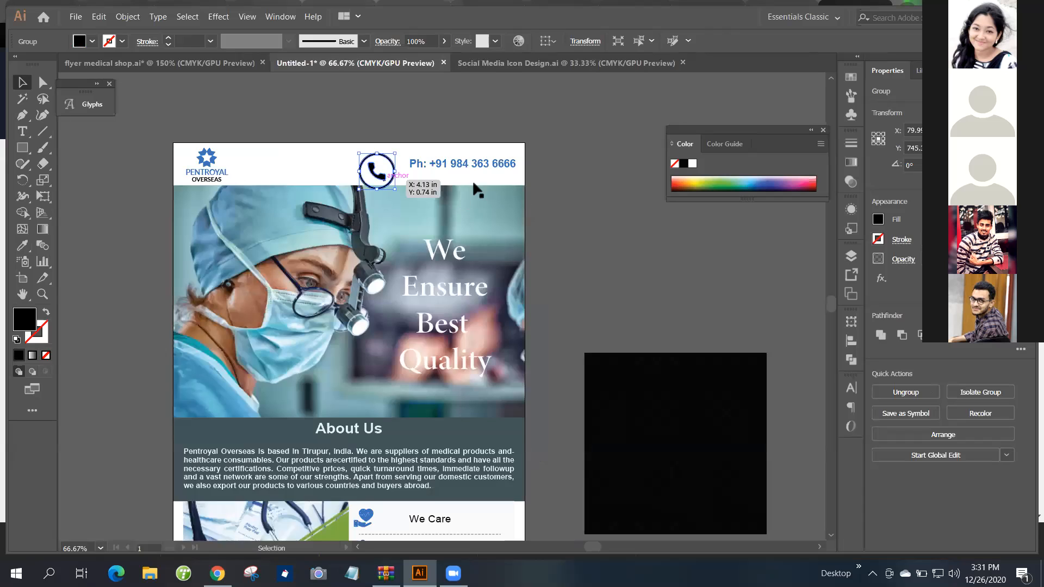
pyautogui.click(499, 85)
# - Remove the "Ph:" prefix from the phone number text in the header
pyautogui.click(21, 132)
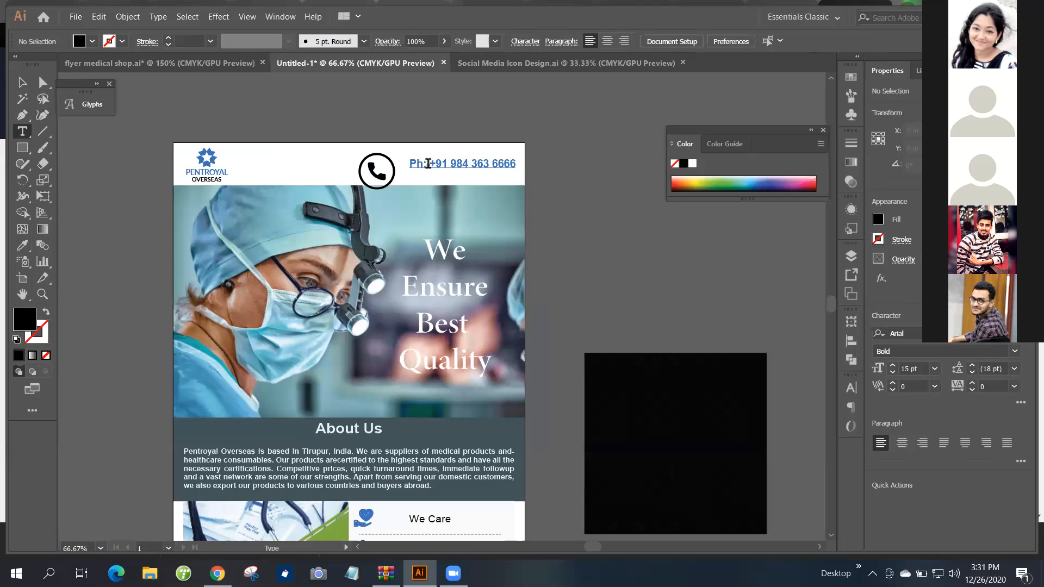
pyautogui.moveTo(406, 163); pyautogui.dragTo(435, 164)
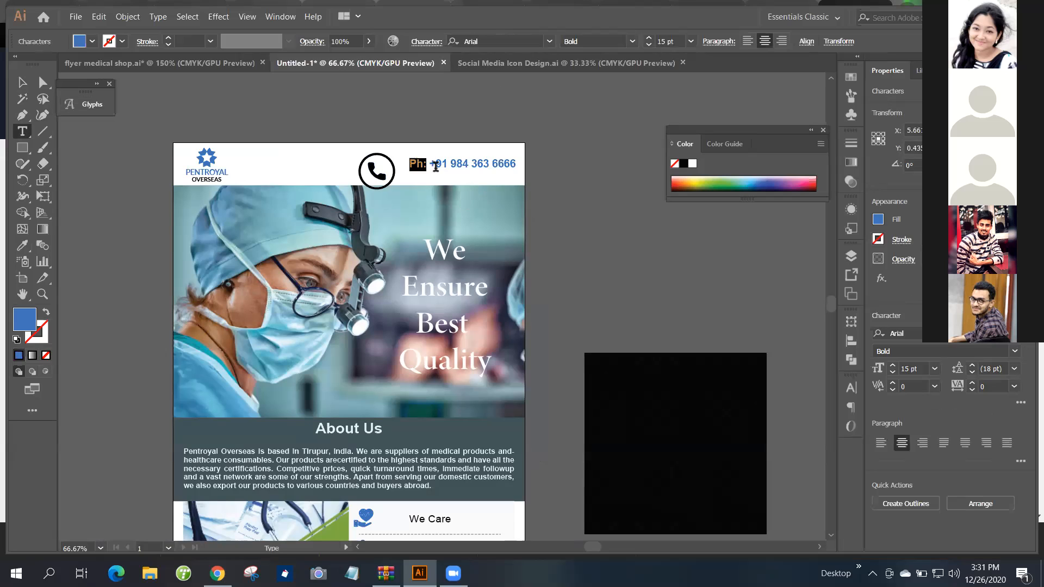
pyautogui.press('BackSpace')
pyautogui.click(22, 82)
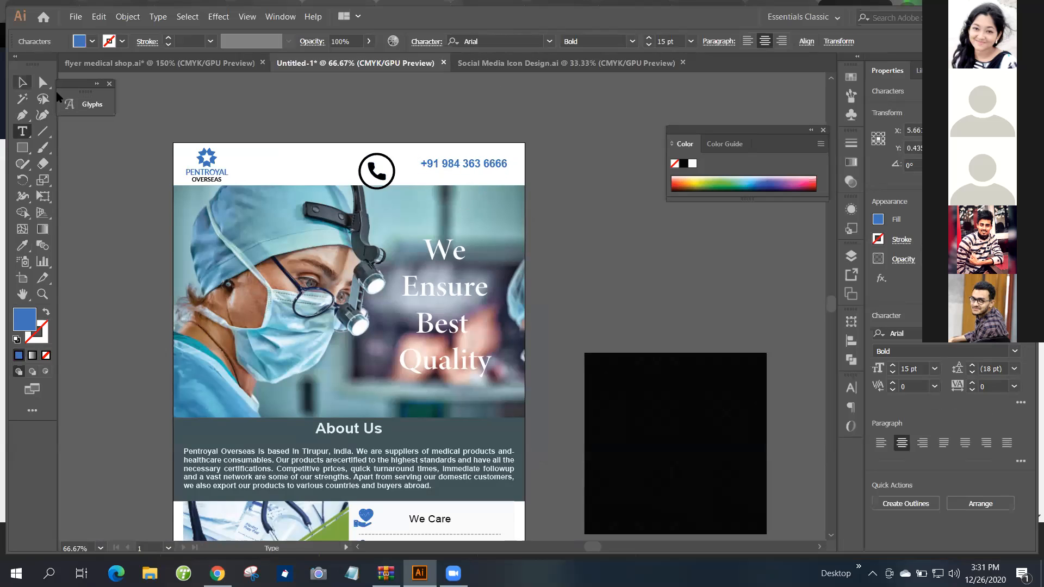
# - Shrink the phone icon to about half its size and place it just before the phone number
pyautogui.hscroll(1, 353, 179)
pyautogui.scroll(4, 353, 180)
pyautogui.moveTo(268, 168); pyautogui.dragTo(345, 141)
pyautogui.scroll(2, 372, 202)
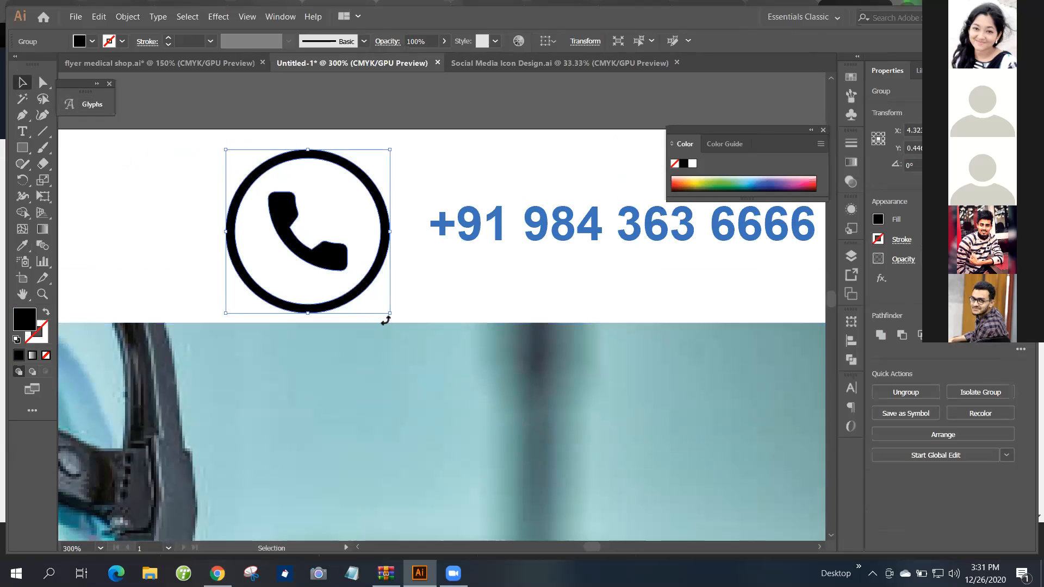
pyautogui.moveTo(388, 314); pyautogui.dragTo(349, 287)
pyautogui.moveTo(319, 243); pyautogui.dragTo(390, 228)
pyautogui.click(460, 124)
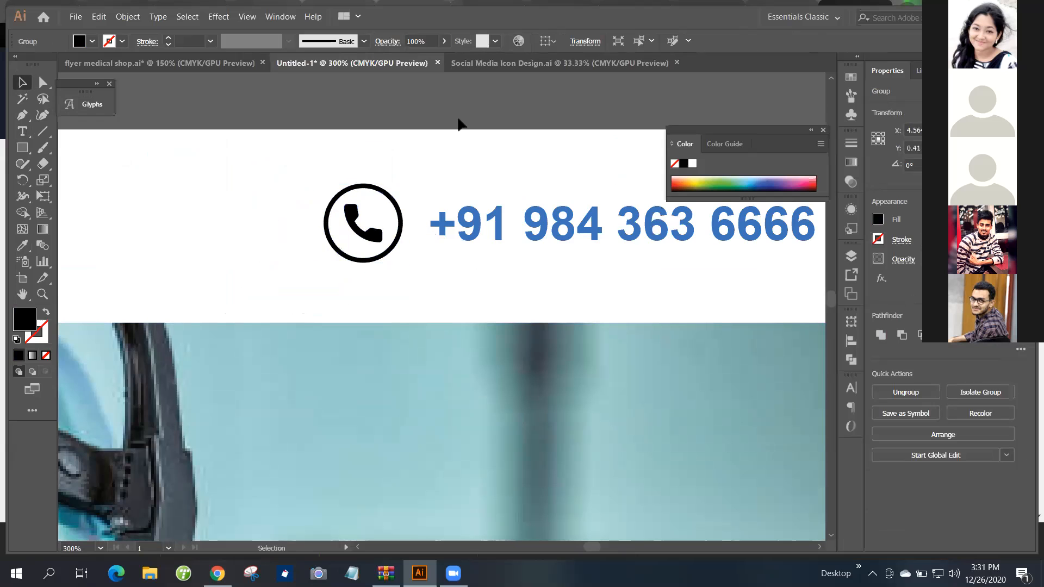
# - Shift the phone number and its icon slightly toward the header's right edge, widening the gap between them
pyautogui.hscroll(2, 449, 254)
pyautogui.scroll(-1, 482, 270)
pyautogui.scroll(-1, 490, 282)
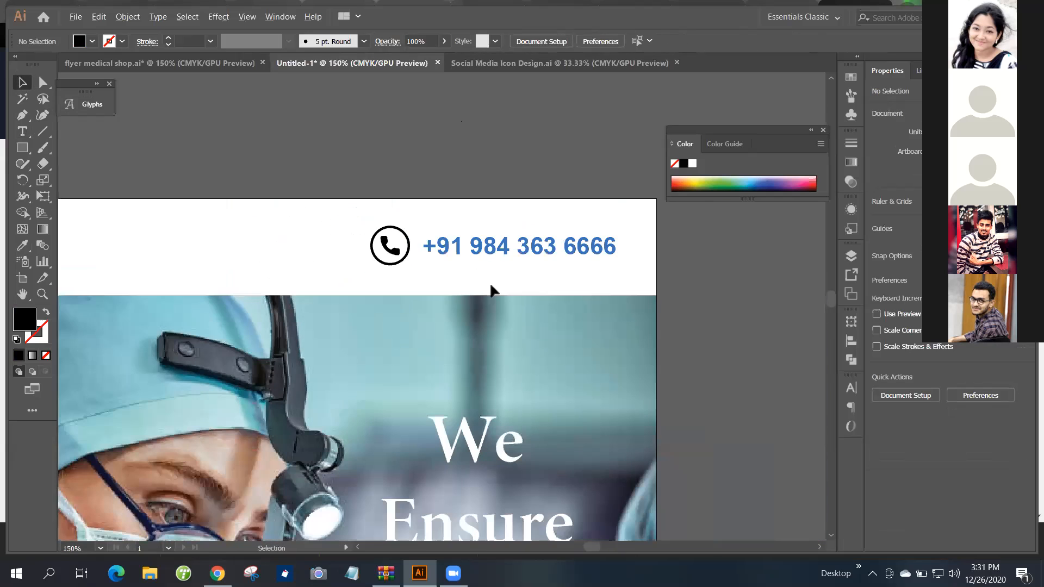
pyautogui.hscroll(3, 390, 272)
pyautogui.scroll(1, 394, 255)
pyautogui.moveTo(389, 244); pyautogui.dragTo(407, 250)
pyautogui.moveTo(219, 256); pyautogui.dragTo(224, 251)
pyautogui.click(280, 255)
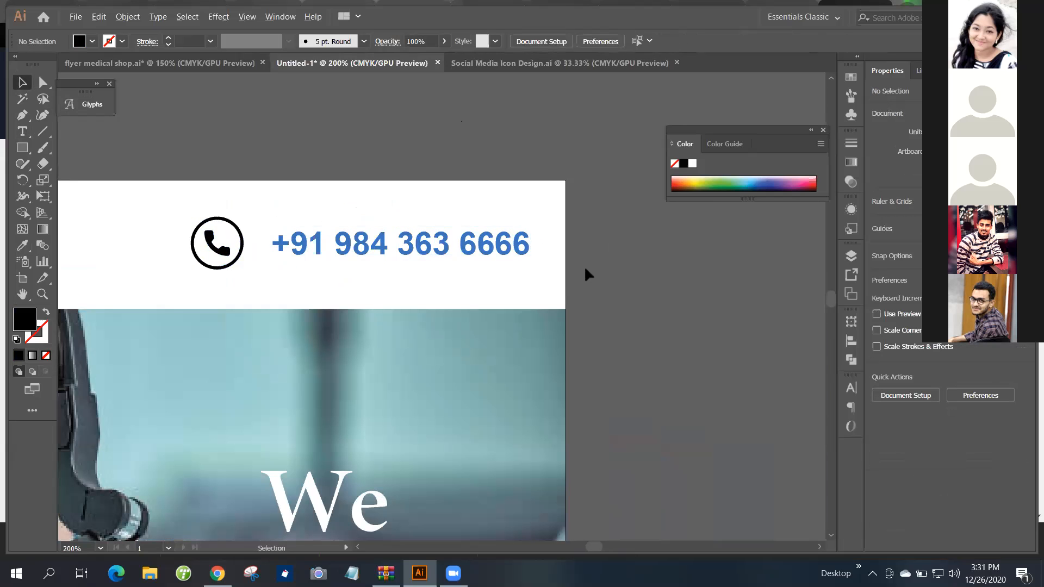
# - Draw a black rectangle about 3.44 by 0.84 in over the phone number area, from the page's top-right corner down to the photo
pyautogui.scroll(-4, 584, 266)
pyautogui.hscroll(2, 406, 277)
pyautogui.scroll(2, 416, 283)
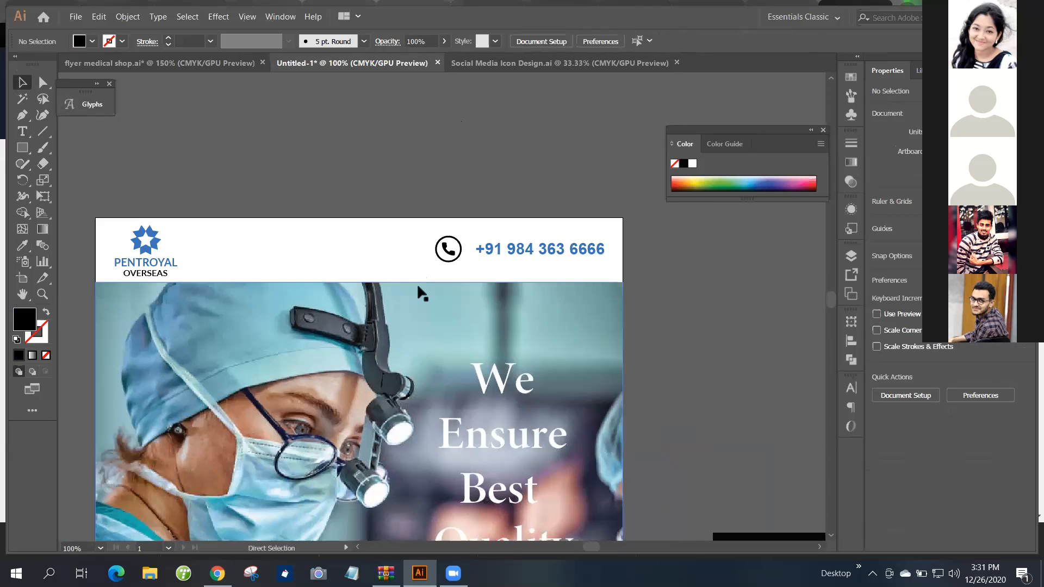
pyautogui.hscroll(5, 261, 269)
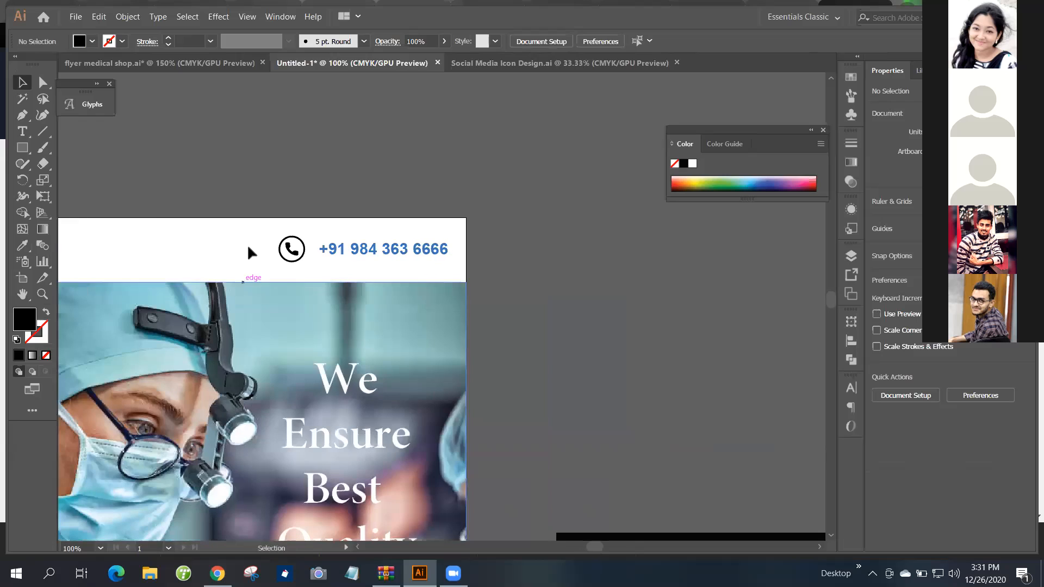
pyautogui.click(22, 147)
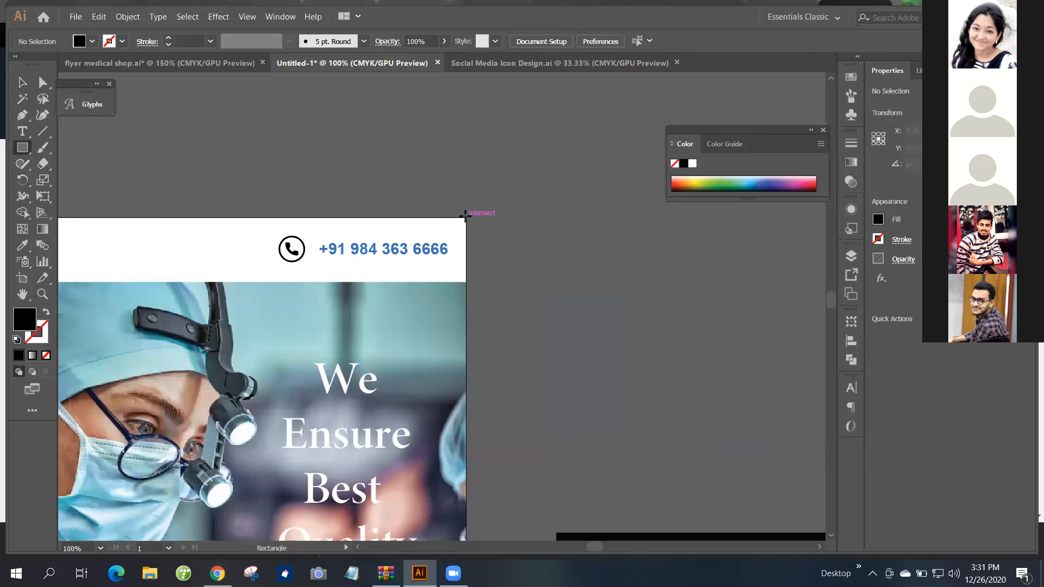
pyautogui.moveTo(467, 216); pyautogui.dragTo(202, 282)
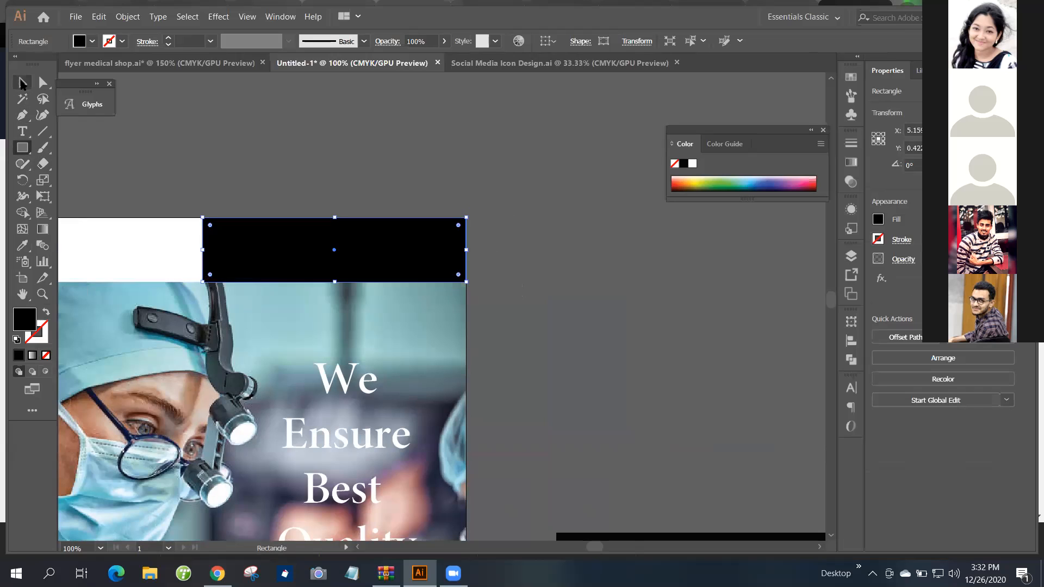
# - Send the black header rectangle to the back so it sits behind the phone number and its icon
pyautogui.click(22, 83)
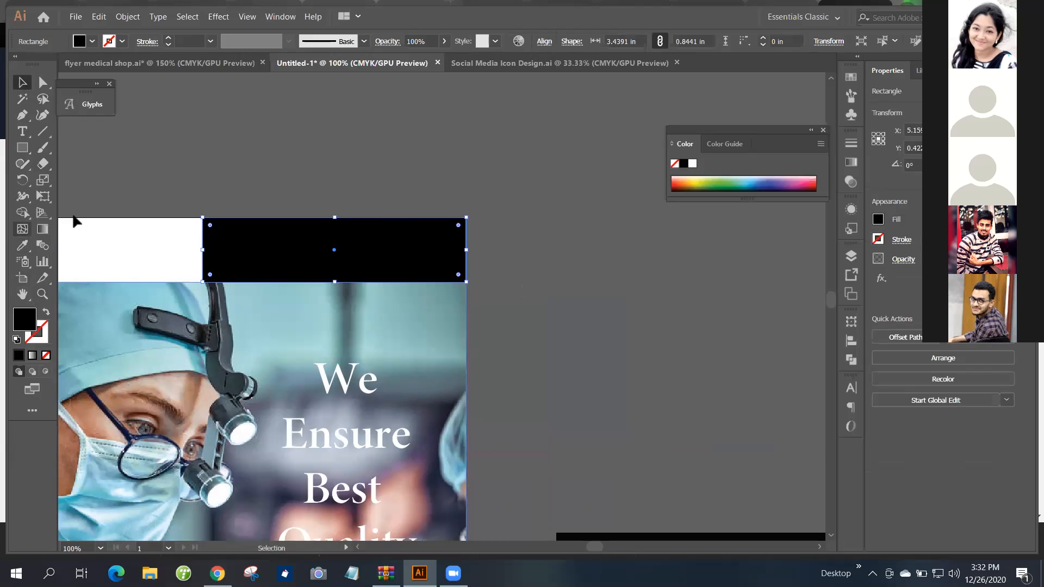
pyautogui.rightClick(366, 243)
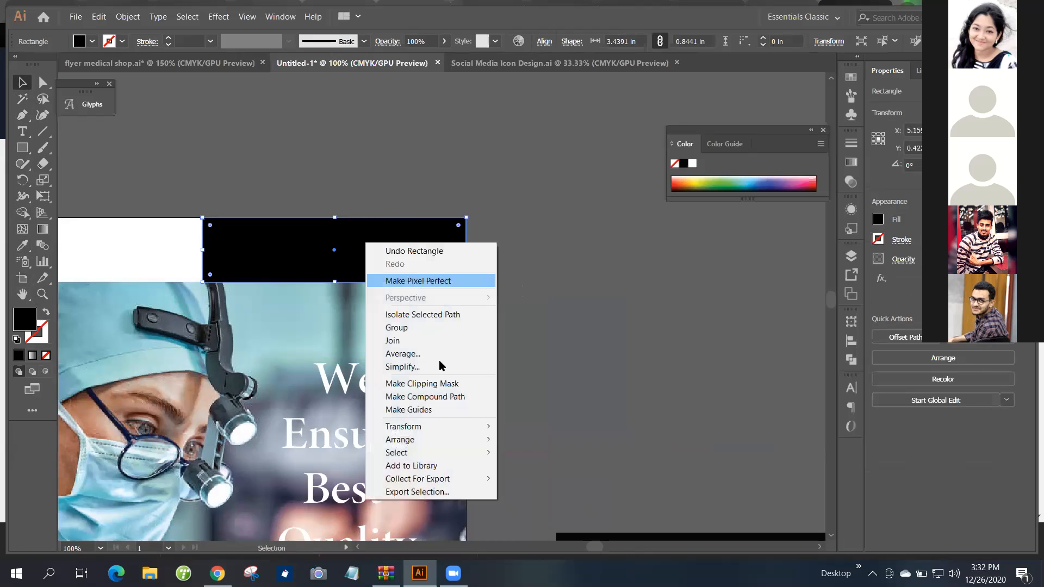
pyautogui.moveTo(510, 440)
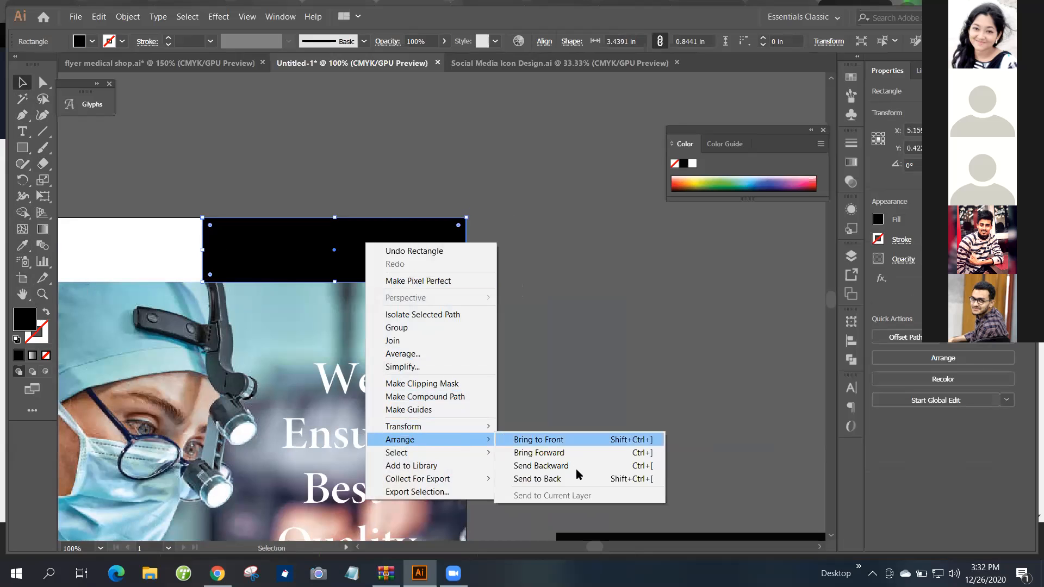
pyautogui.click(555, 479)
pyautogui.click(556, 263)
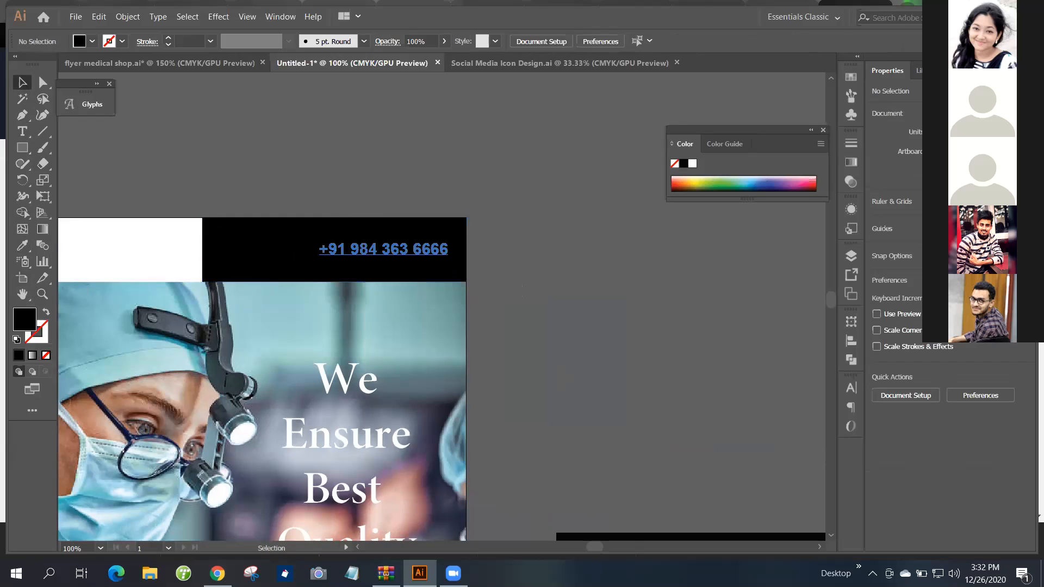
# - Recolor the header's phone icon near-white by sampling a light color from the flyer with the Eyedropper
pyautogui.click(296, 251)
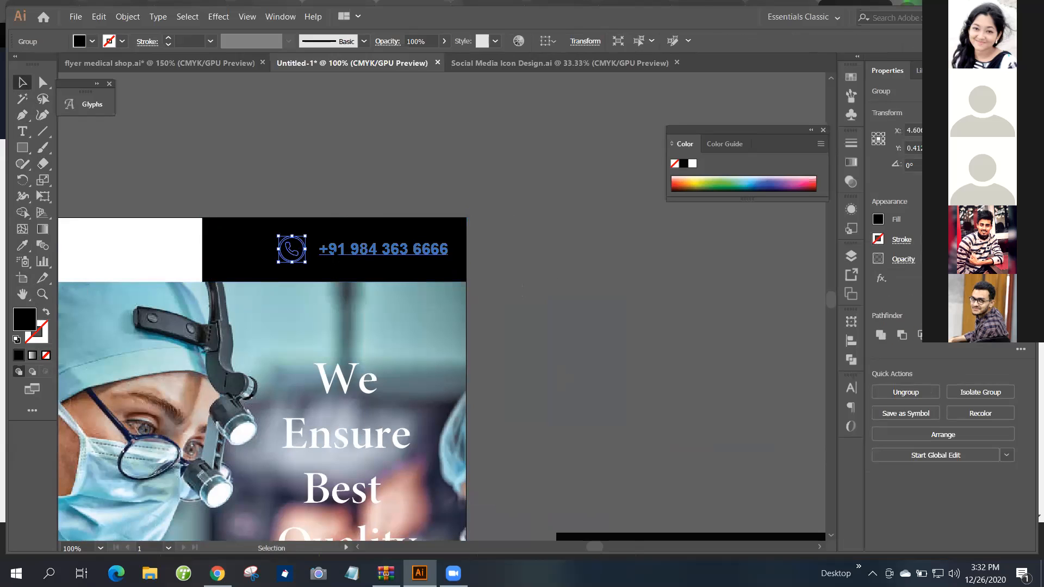
pyautogui.click(22, 246)
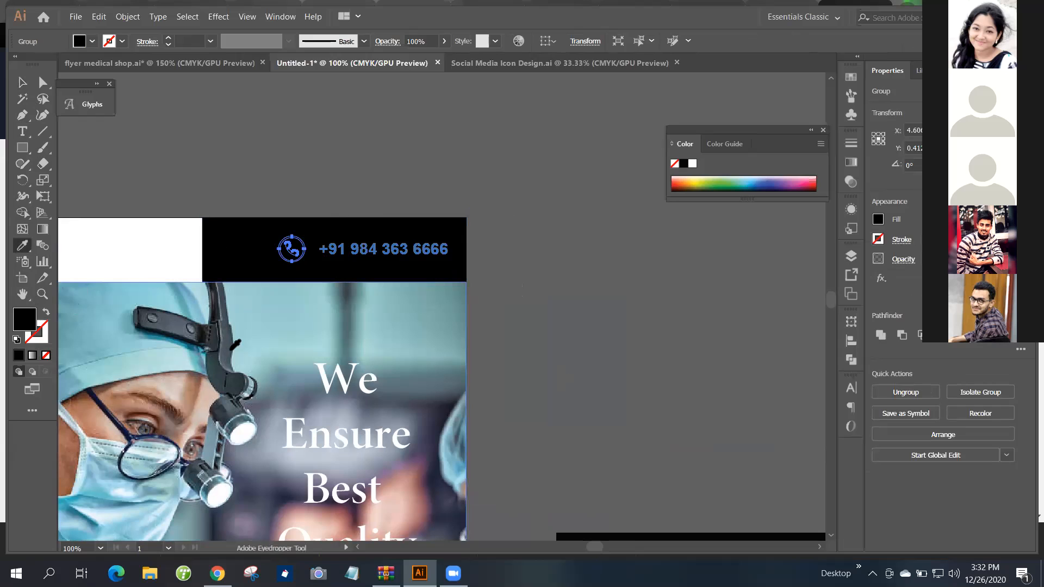
pyautogui.scroll(-5, 235, 344)
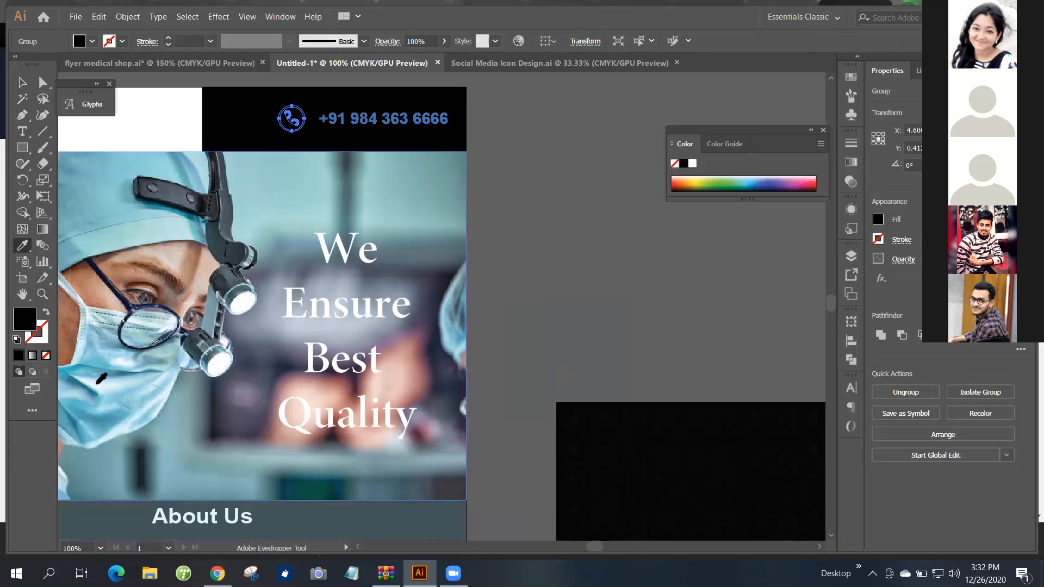
pyautogui.click(98, 382)
pyautogui.press('v')
pyautogui.click(590, 170)
# - Recolor the header's phone number text near-white with the Eyedropper to match the icon
pyautogui.scroll(1, 565, 173)
pyautogui.click(383, 147)
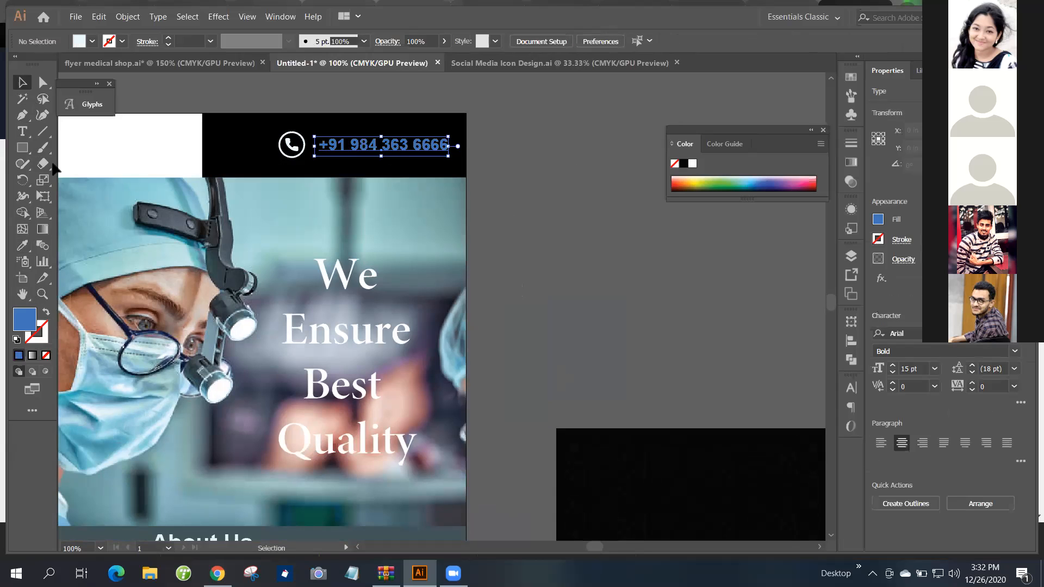
pyautogui.click(23, 245)
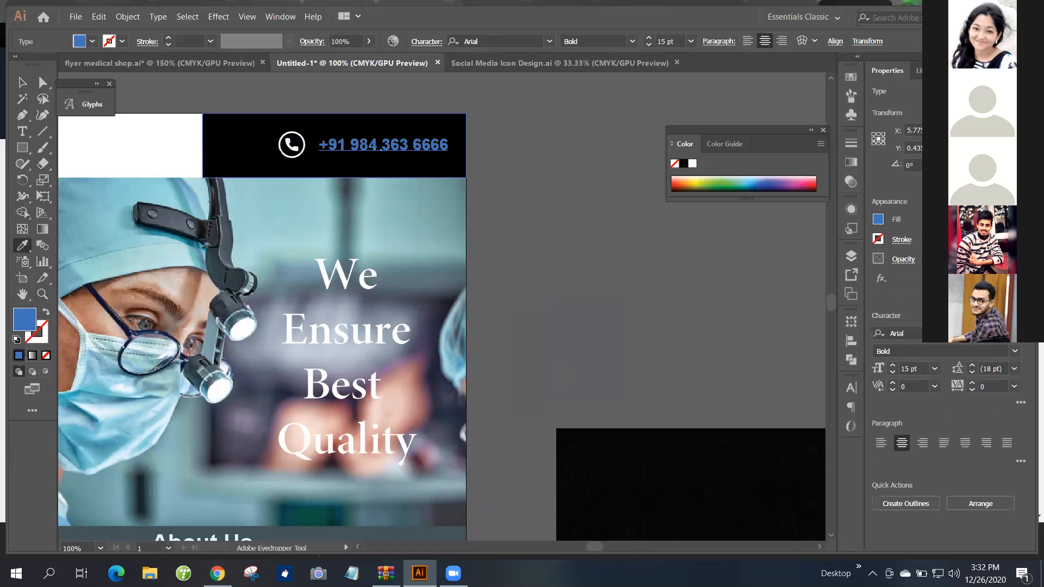
pyautogui.scroll(5, 272, 162)
pyautogui.click(426, 85)
pyautogui.scroll(-4, 372, 170)
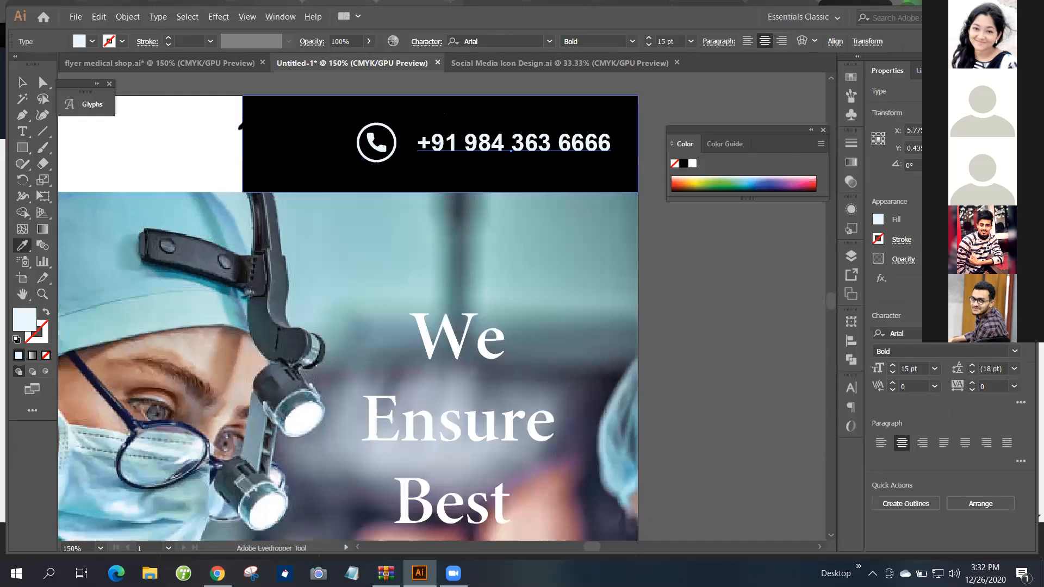
pyautogui.click(22, 82)
pyautogui.click(668, 276)
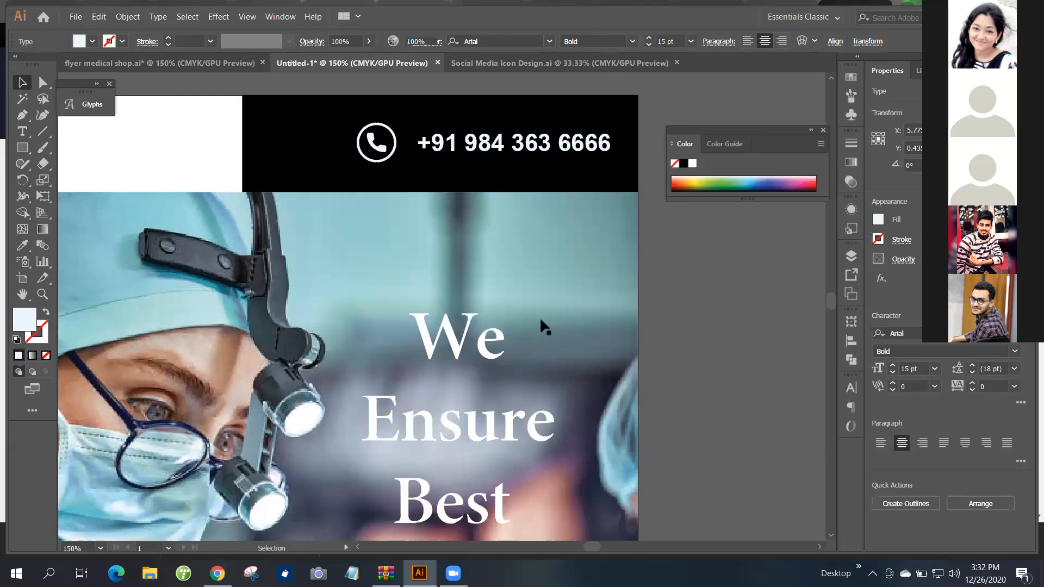
# - Try several fills for the header rectangle by sampling dark and light teal tones from the surgeon photo
pyautogui.scroll(-4, 540, 317)
pyautogui.scroll(1, 686, 517)
pyautogui.scroll(3, 411, 193)
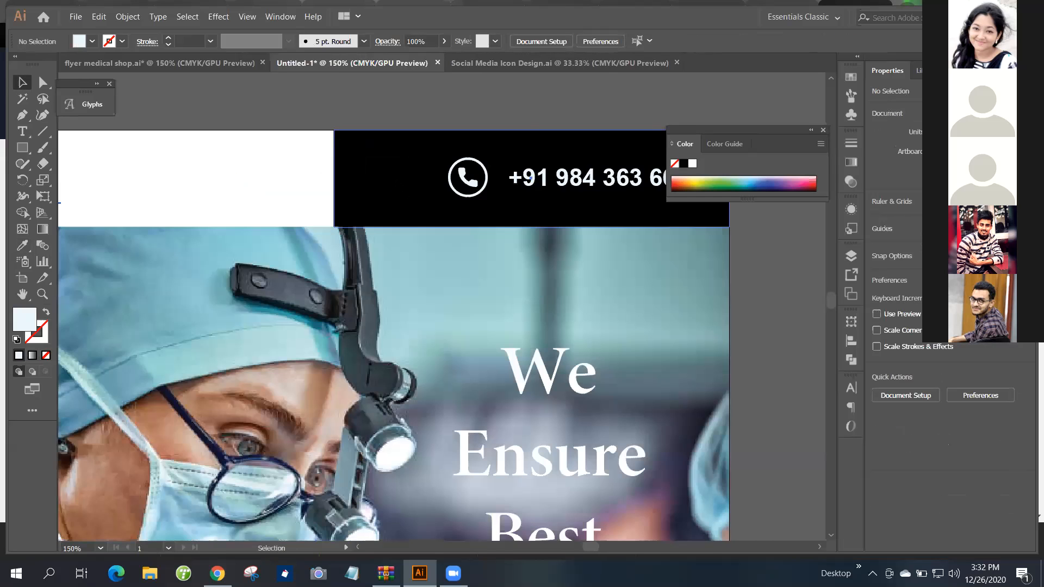
pyautogui.click(412, 193)
pyautogui.hscroll(3, 152, 210)
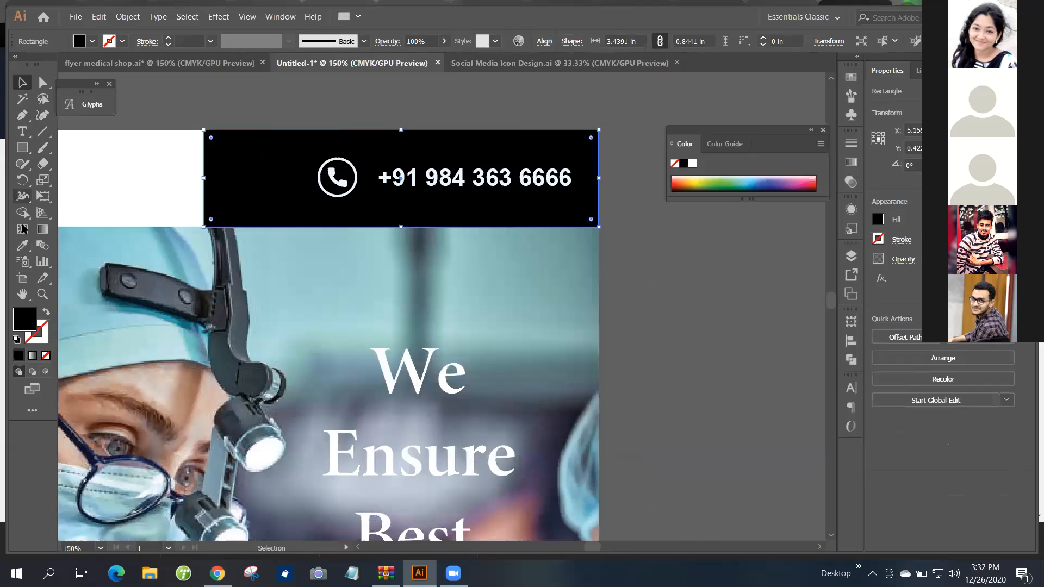
pyautogui.click(22, 245)
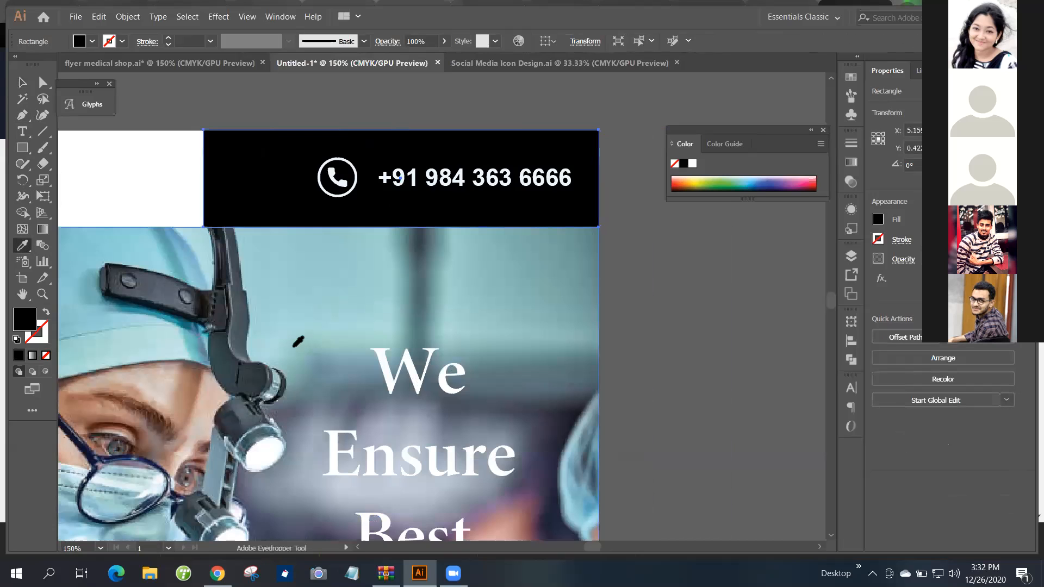
pyautogui.click(229, 365)
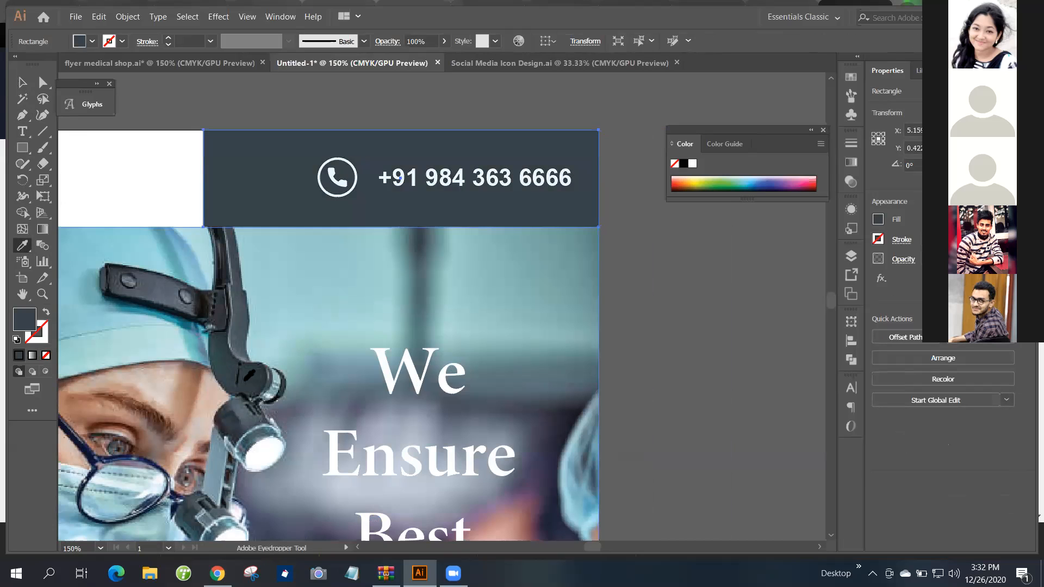
pyautogui.click(275, 378)
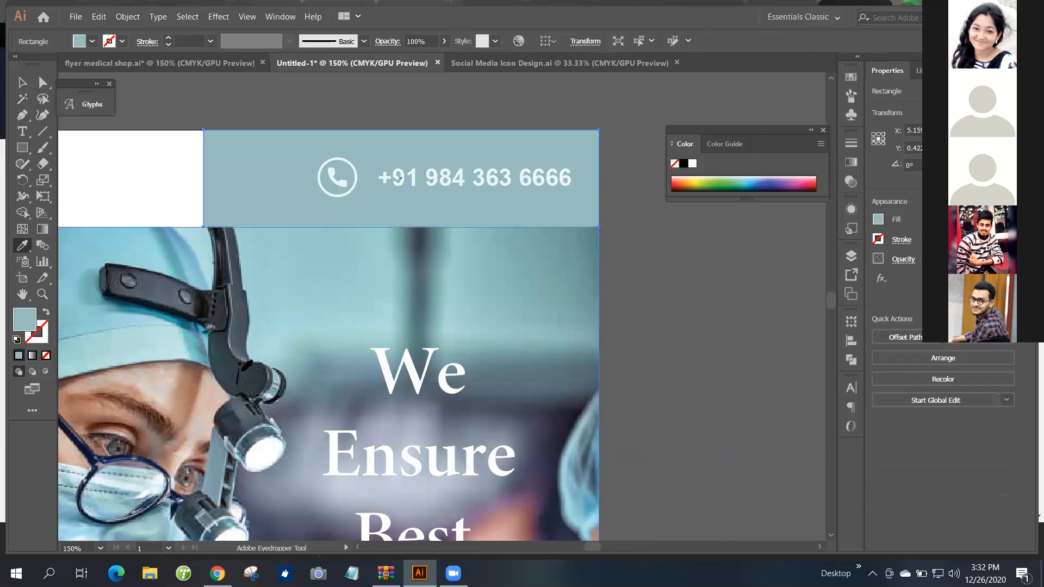
pyautogui.click(242, 372)
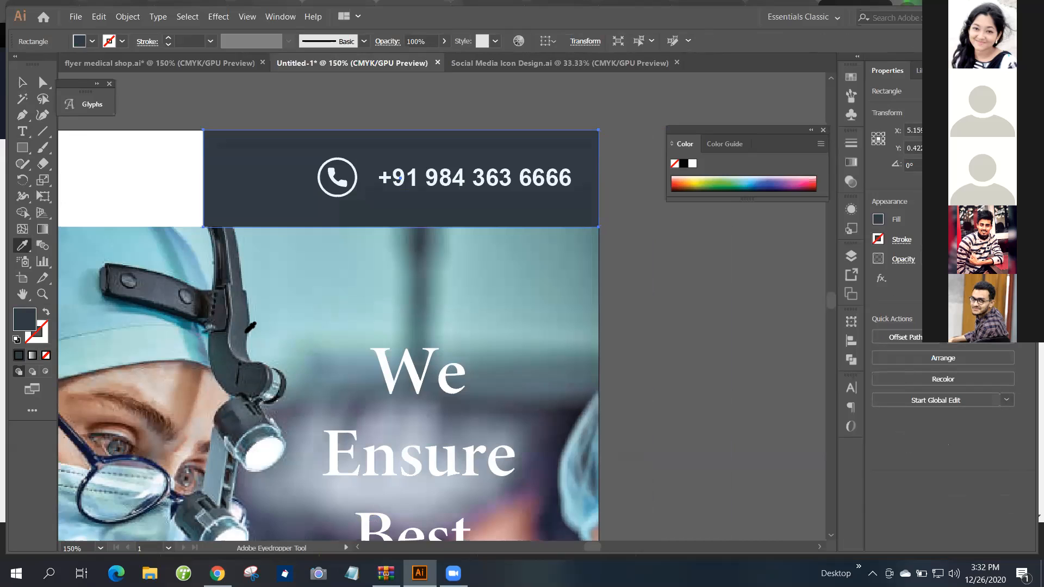
pyautogui.click(227, 362)
pyautogui.click(21, 82)
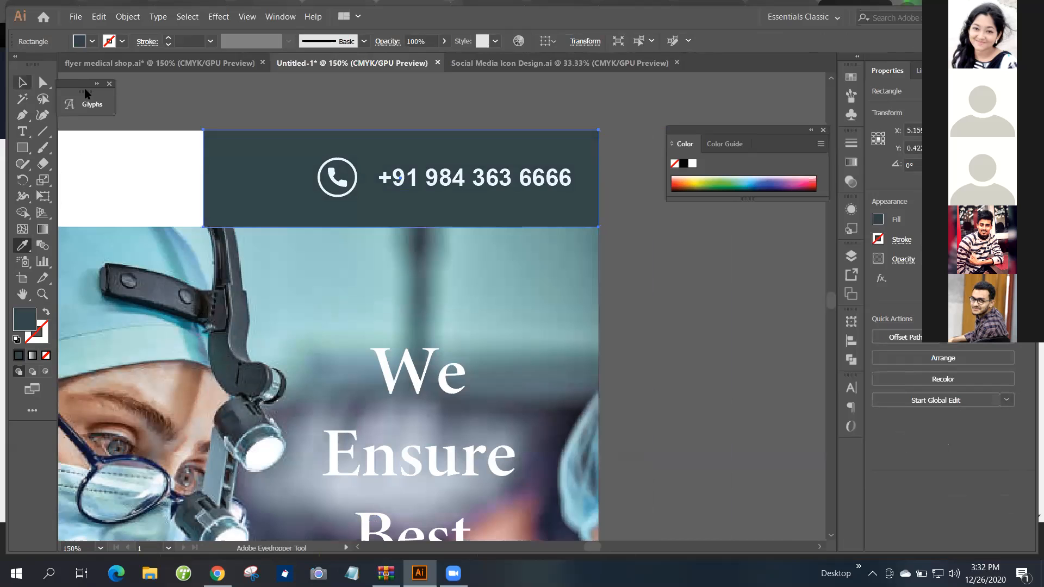
# - Fill the header rectangle with the slate color sampled from the About Us band
pyautogui.scroll(-2, 485, 243)
pyautogui.scroll(-3, 451, 266)
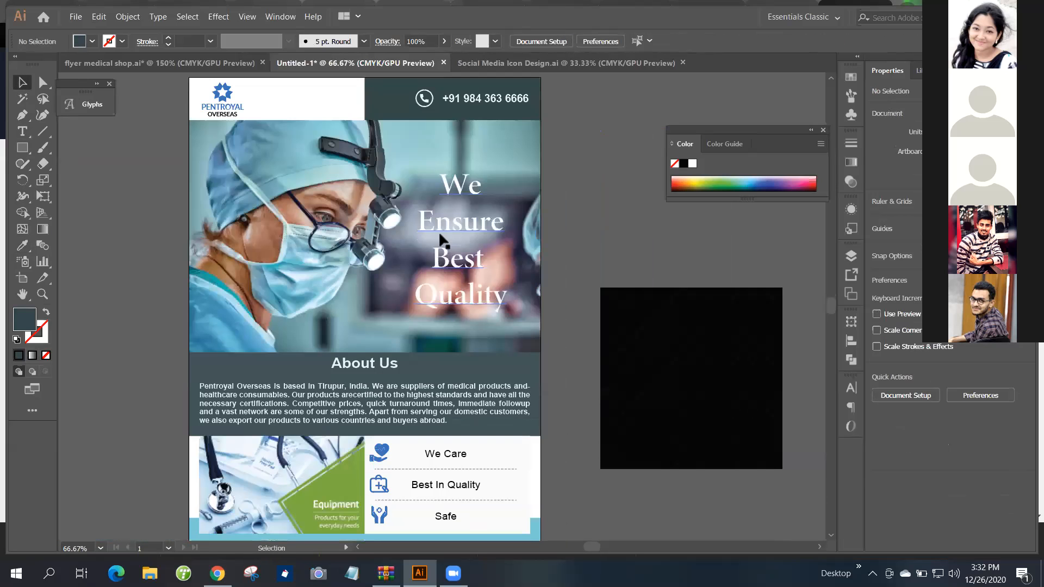
pyautogui.hscroll(2, 439, 230)
pyautogui.scroll(2, 332, 230)
pyautogui.click(321, 154)
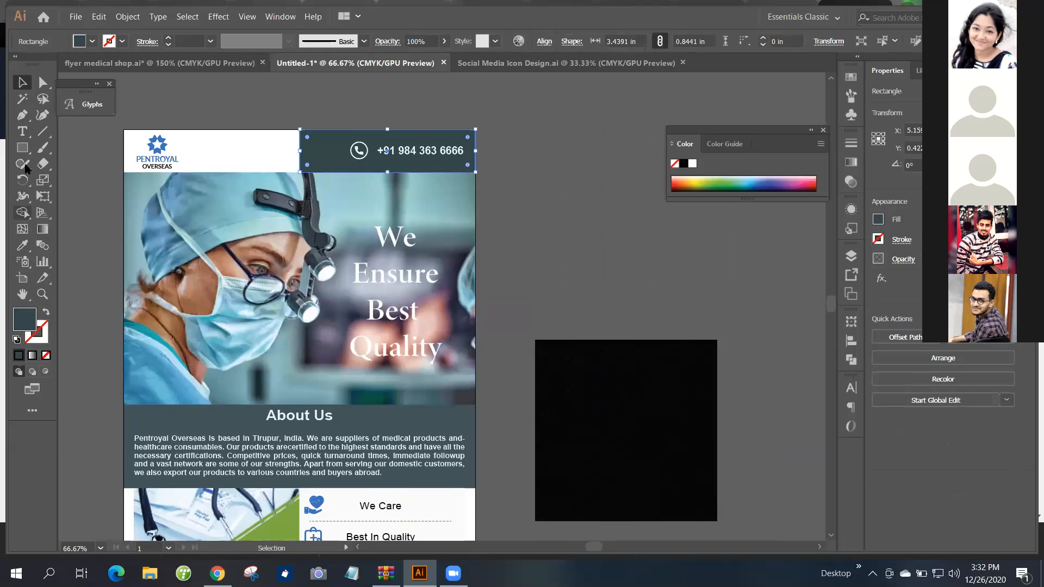
pyautogui.click(28, 245)
pyautogui.click(388, 418)
pyautogui.click(24, 82)
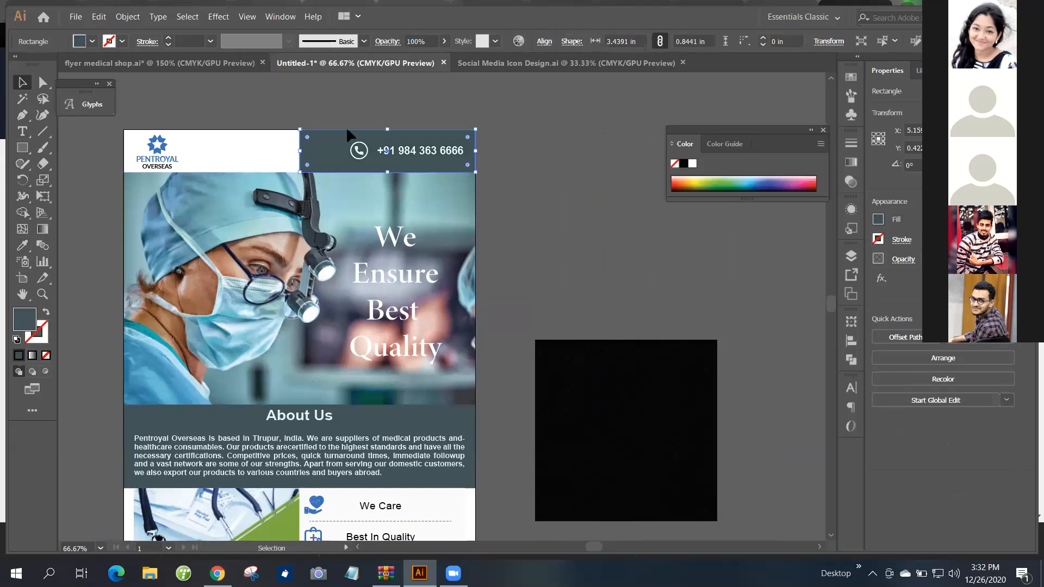
pyautogui.hotkey('ctrl', 'shift', 'a')
# - Examine the recolored header block against the photo, the About Us band and the flyer's lower sections
pyautogui.hscroll(1, 321, 144)
pyautogui.scroll(2, 239, 129)
pyautogui.hscroll(-2, 321, 218)
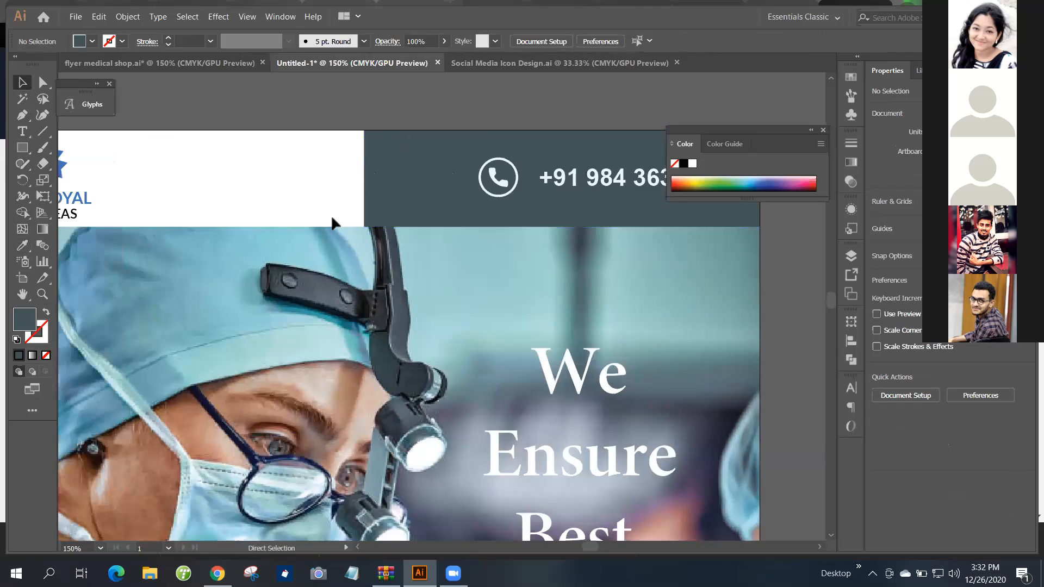
pyautogui.click(375, 191)
pyautogui.scroll(-3, 420, 210)
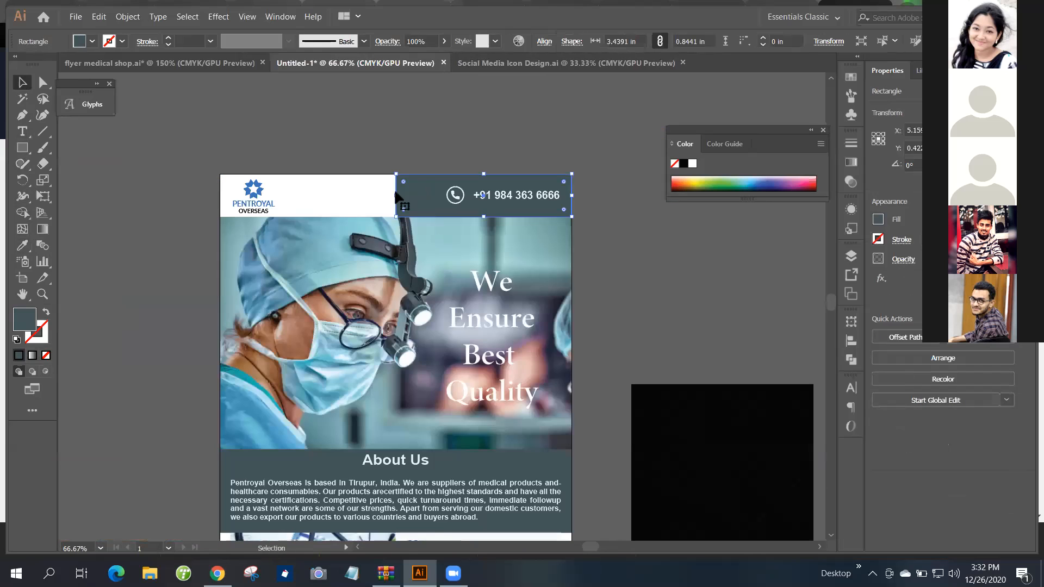
pyautogui.moveTo(390, 197)
pyautogui.mouseDown()
pyautogui.moveTo(375, 196)
pyautogui.moveTo(408, 191)
pyautogui.mouseUp()
pyautogui.click(413, 107)
pyautogui.hscroll(1, 452, 216)
pyautogui.scroll(-1, 646, 233)
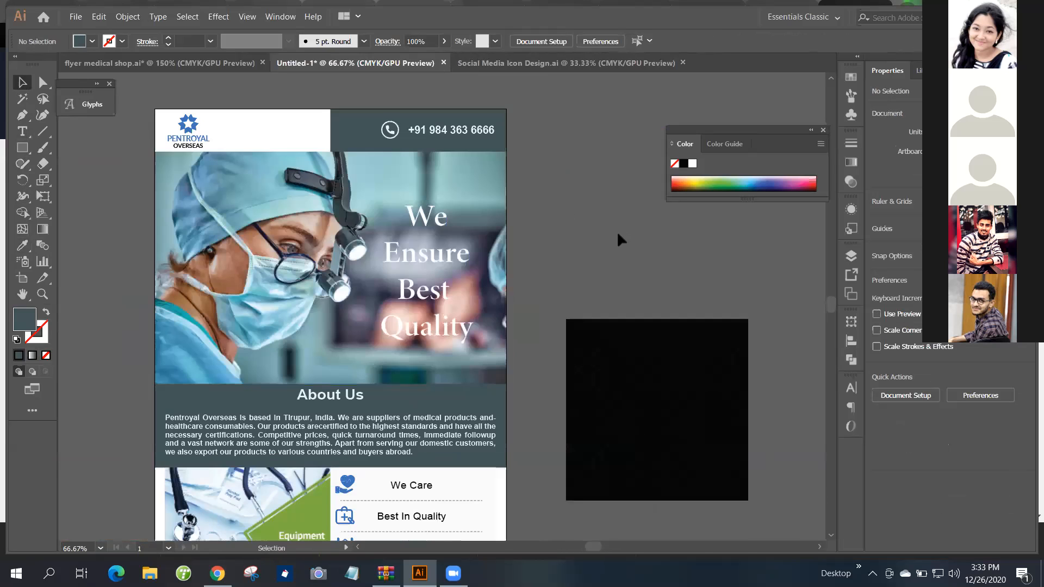
pyautogui.scroll(1, 605, 229)
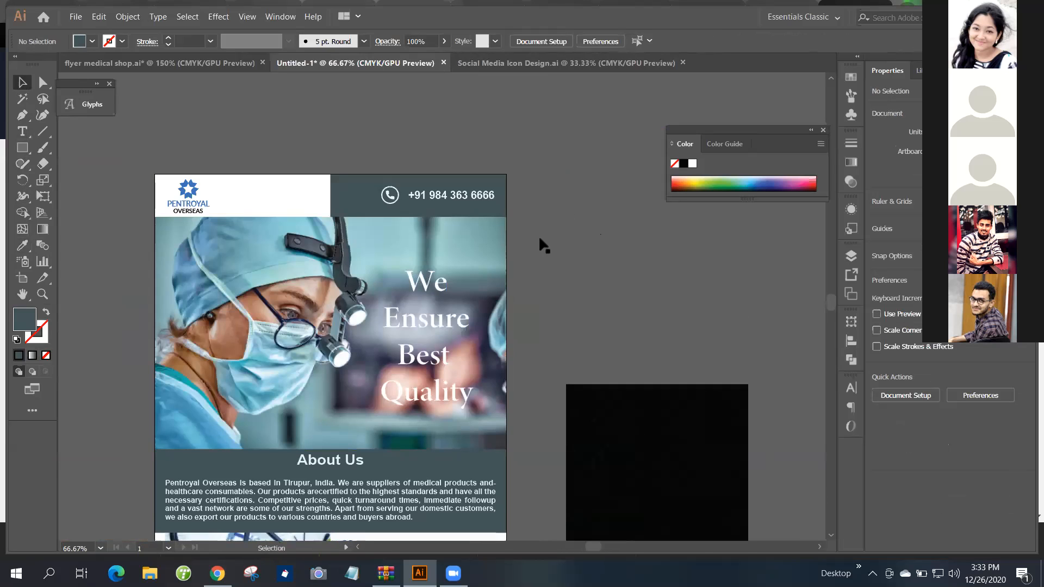
pyautogui.scroll(1, 185, 239)
pyautogui.scroll(-1, 170, 248)
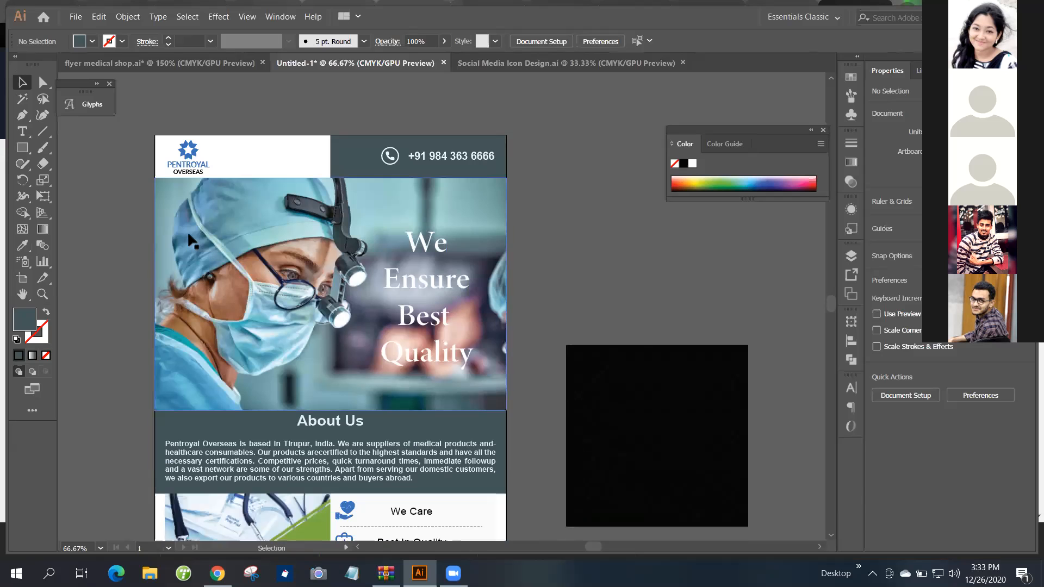
pyautogui.hscroll(1, 187, 229)
pyautogui.scroll(-1, 306, 315)
pyautogui.scroll(-1, 307, 314)
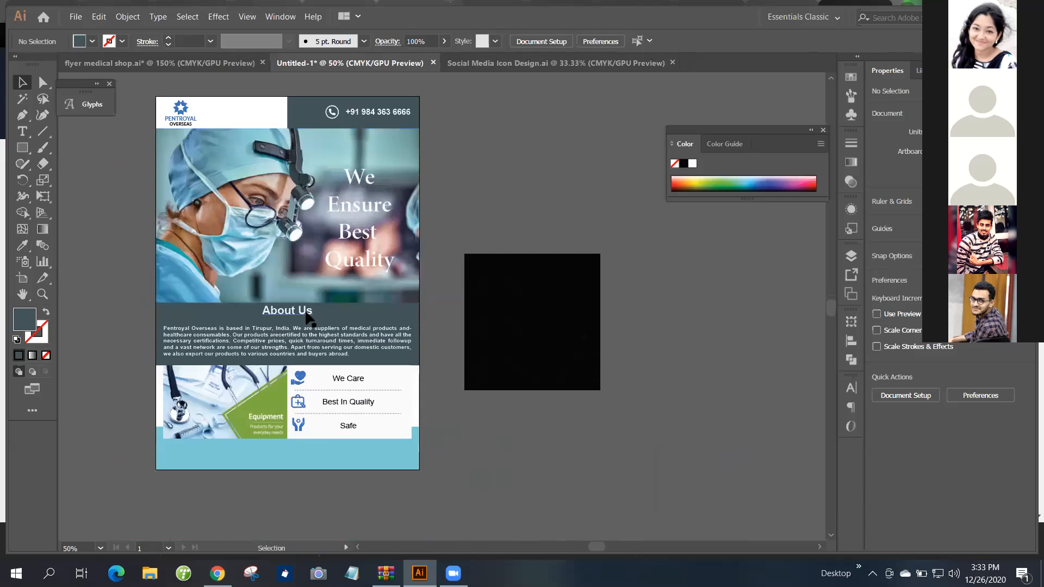
pyautogui.hscroll(1, 307, 314)
pyautogui.scroll(1, 304, 313)
pyautogui.hscroll(-1, 298, 306)
pyautogui.hscroll(-1, 298, 306)
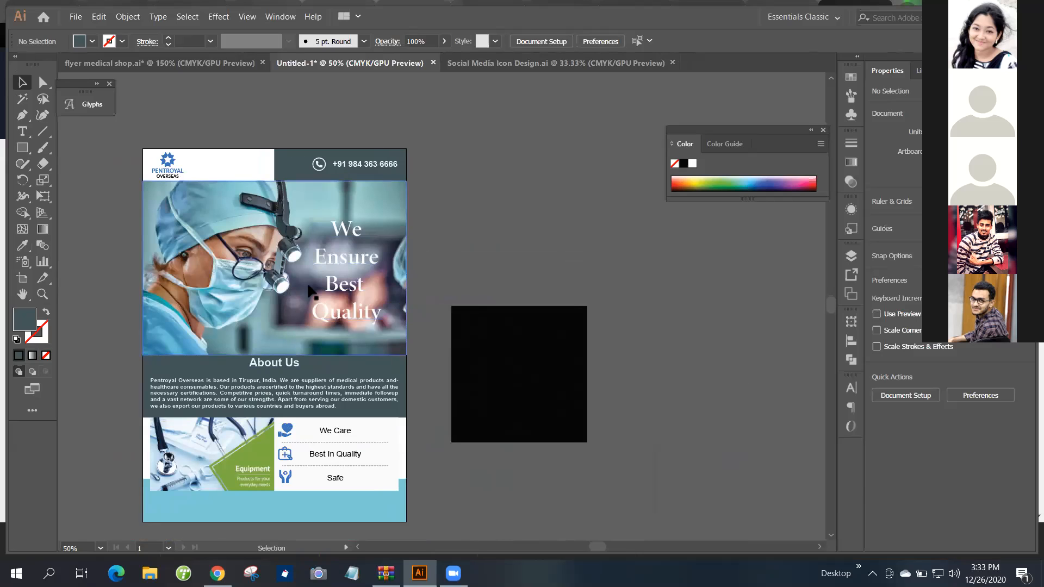
pyautogui.scroll(-1, 343, 356)
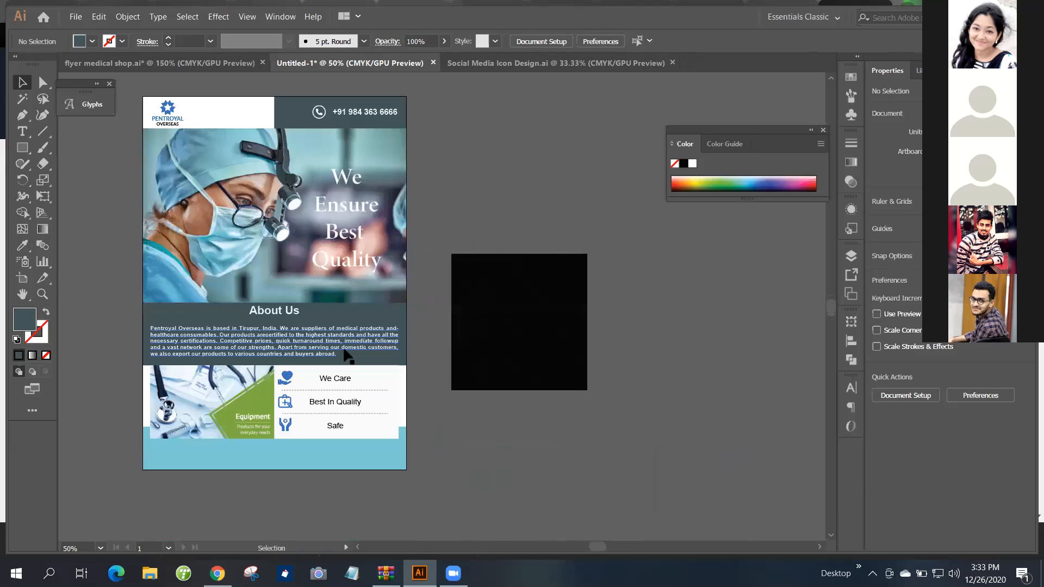
pyautogui.scroll(-2, 357, 360)
# - Switch to flyer medical shop.ai and select the email and website lines of its contact block for copying
pyautogui.click(484, 63)
pyautogui.click(309, 63)
pyautogui.click(238, 64)
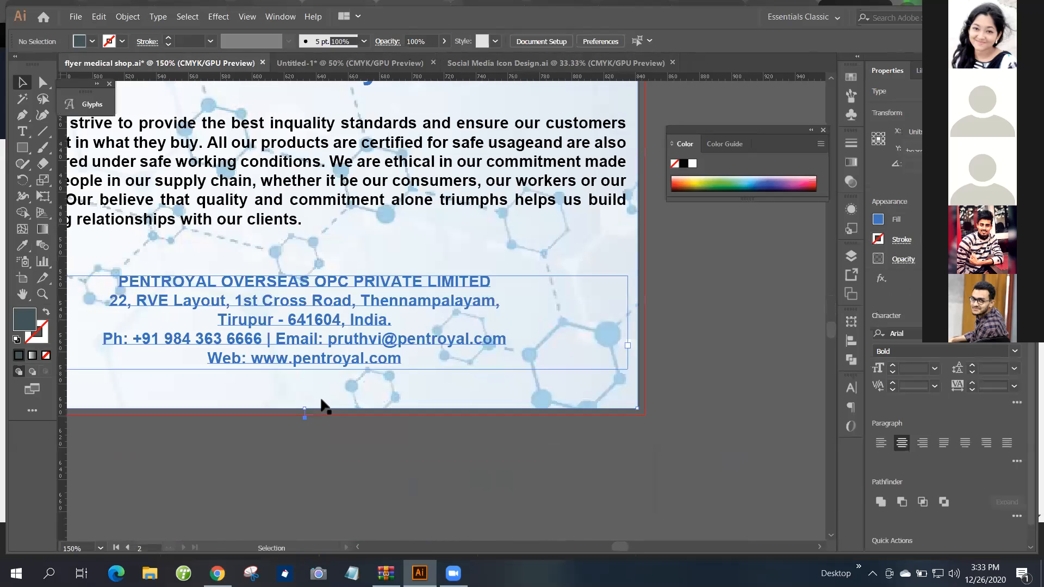
pyautogui.click(379, 460)
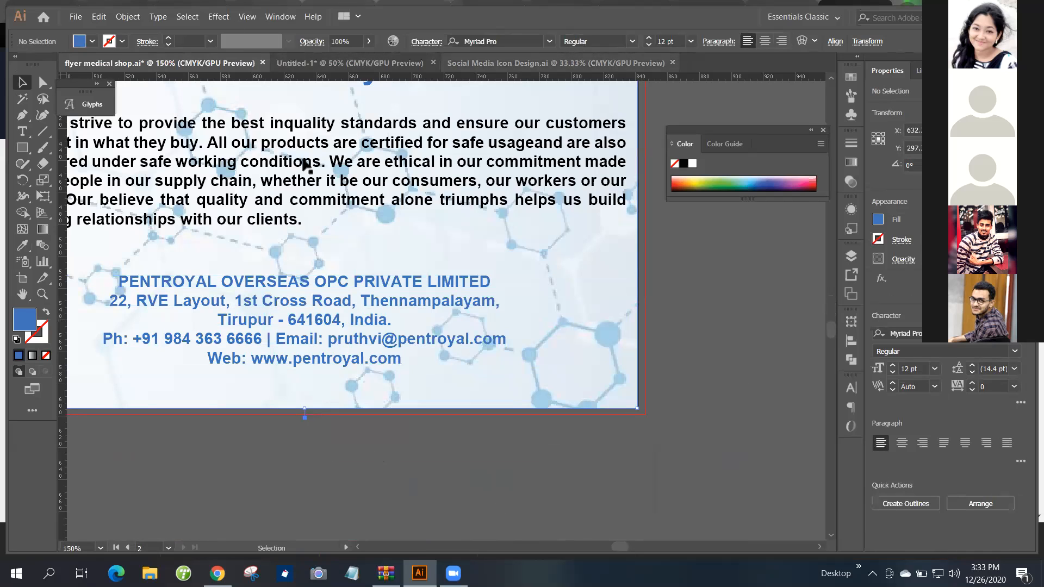
pyautogui.click(22, 131)
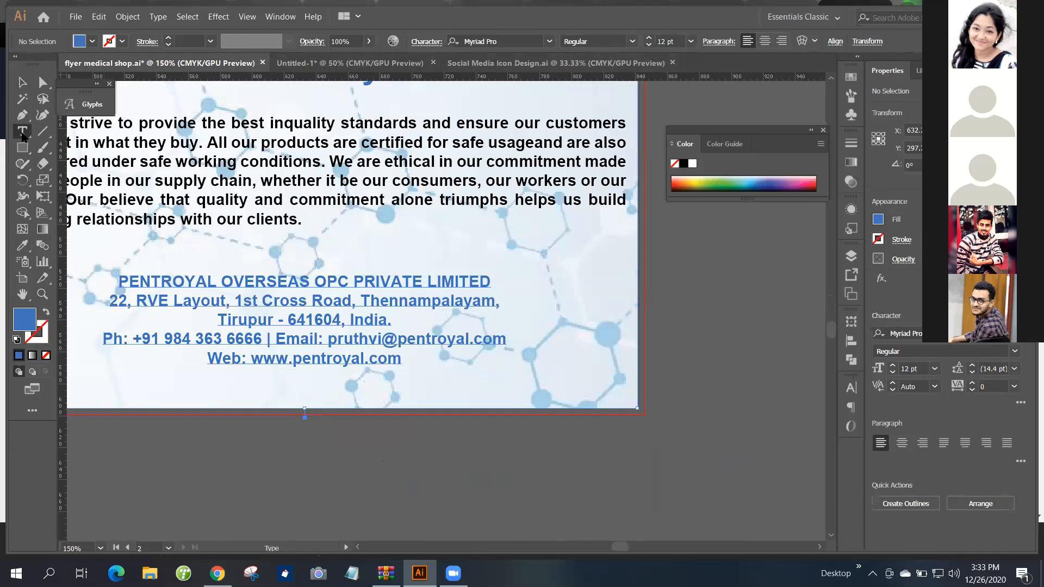
pyautogui.moveTo(276, 337); pyautogui.dragTo(402, 362)
pyautogui.hotkey('ctrl', 'c')
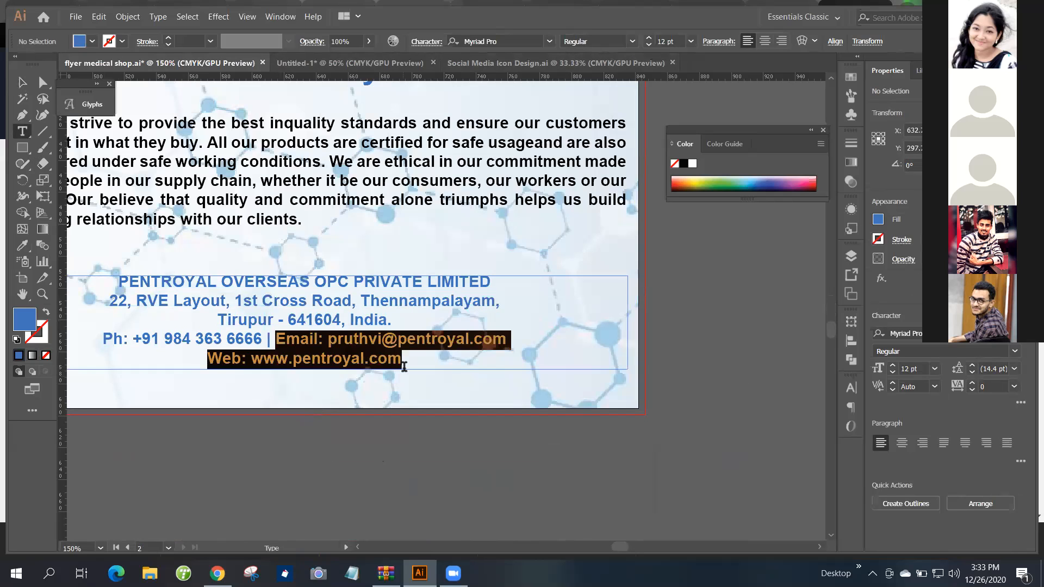
# - Paste the copied email and website lines into the Untitled-1 flyer document as a separate text object
pyautogui.click(392, 63)
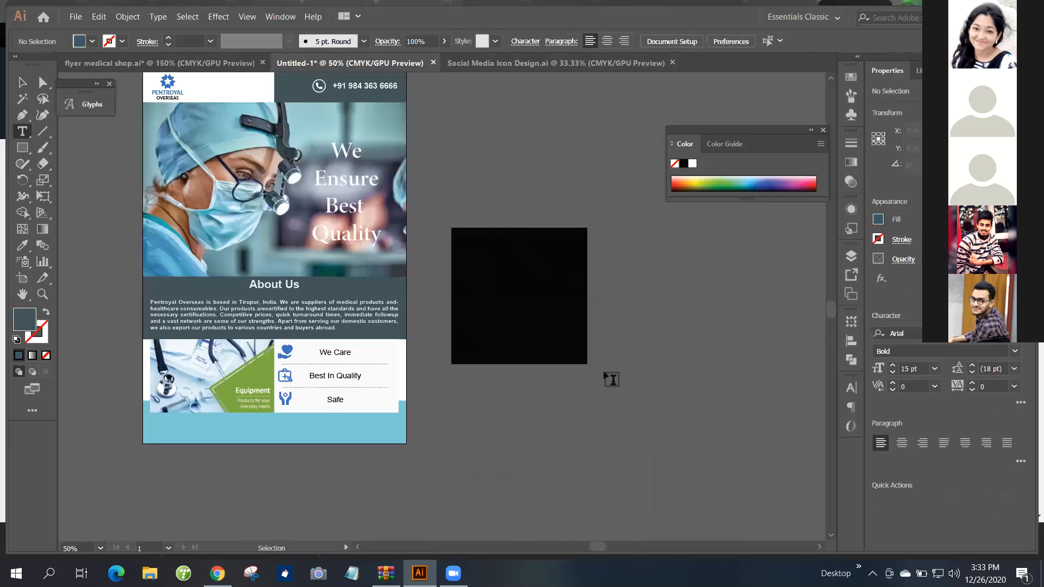
pyautogui.hotkey('ctrl', 'v')
pyautogui.press('Escape')
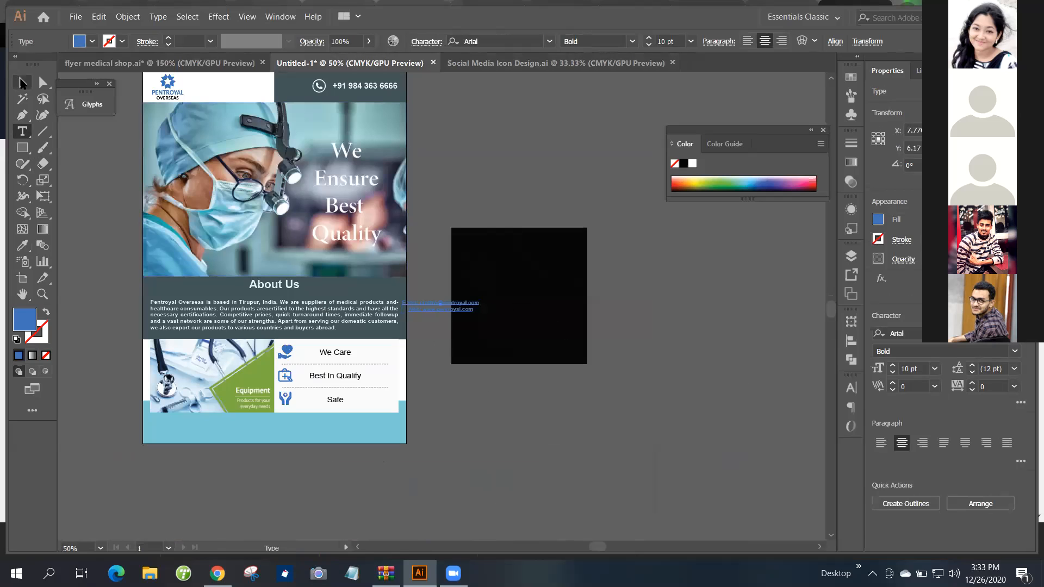
pyautogui.moveTo(444, 309); pyautogui.dragTo(429, 412)
pyautogui.click(524, 390)
pyautogui.hotkey('ctrl', 'z')
pyautogui.hotkey('ctrl', 'z')
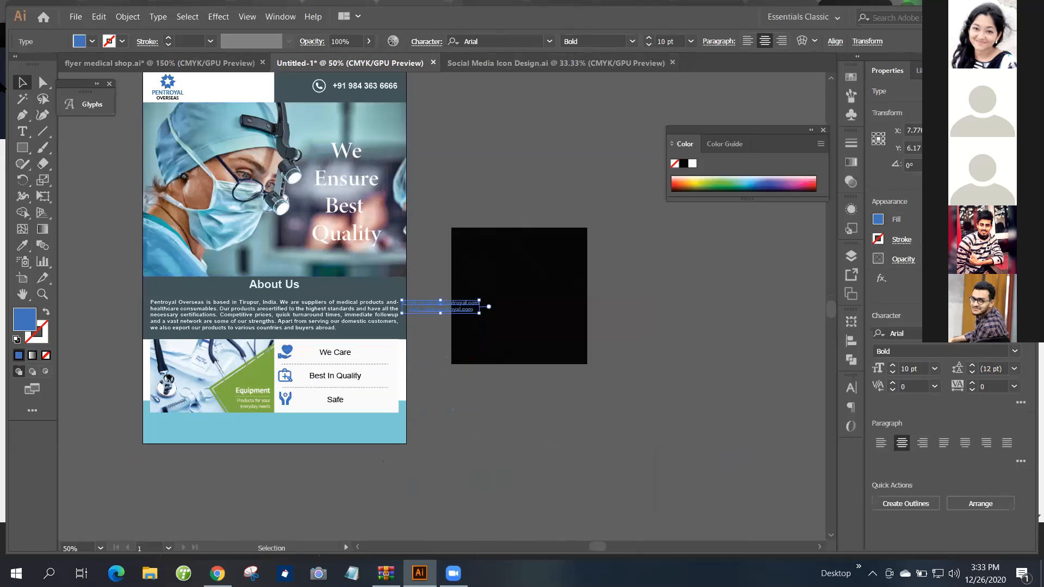
# - Move the pasted email and website text into the flyer's blue footer band, below the Safe row
pyautogui.click(461, 112)
pyautogui.moveTo(446, 304); pyautogui.dragTo(296, 467)
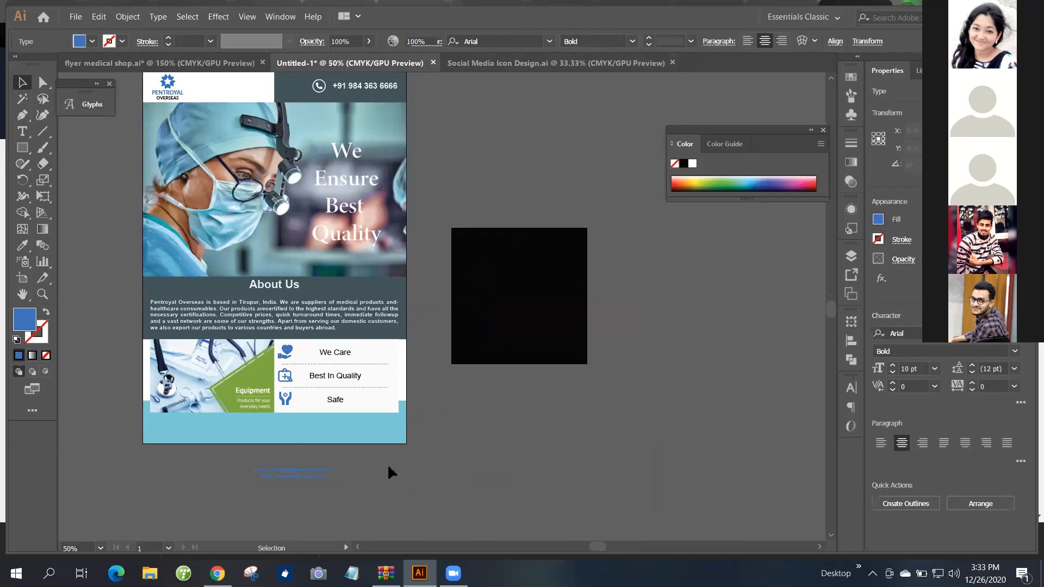
pyautogui.click(309, 451)
pyautogui.scroll(-2, 309, 451)
pyautogui.hscroll(-2, 409, 423)
pyautogui.scroll(2, 373, 414)
pyautogui.moveTo(332, 395); pyautogui.dragTo(451, 306)
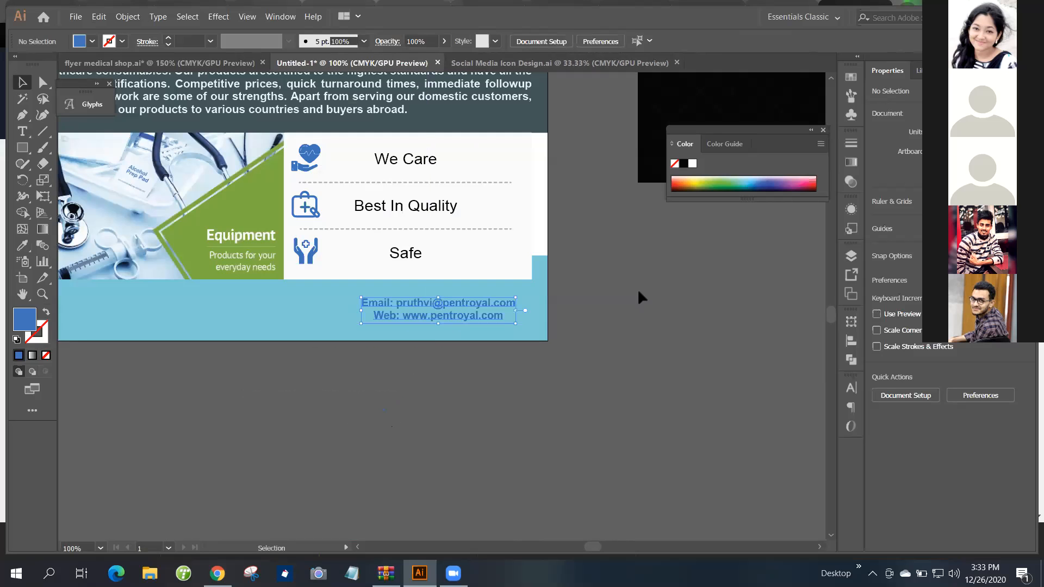
pyautogui.click(632, 297)
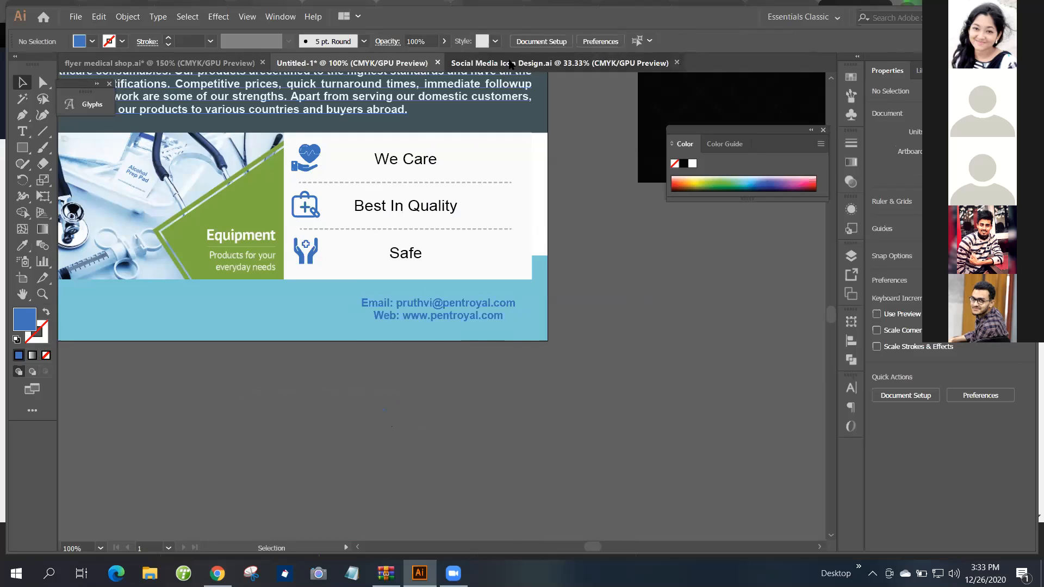
# - Copy the circled globe and circled envelope icons from Social Media Icon Design.ai into the flyer's footer area
pyautogui.click(512, 64)
pyautogui.click(362, 442)
pyautogui.moveTo(361, 442); pyautogui.dragTo(283, 315)
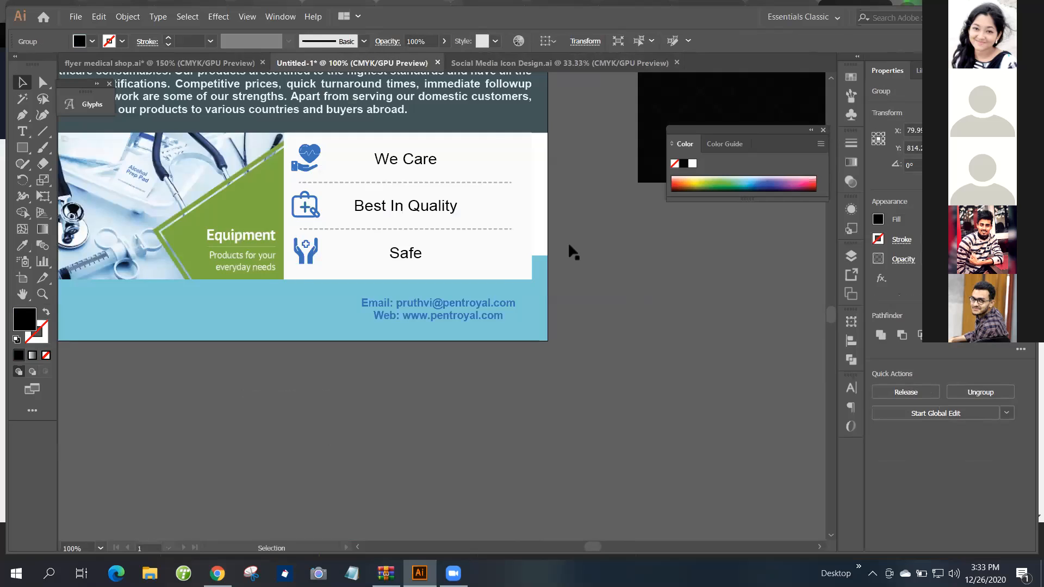
pyautogui.click(549, 70)
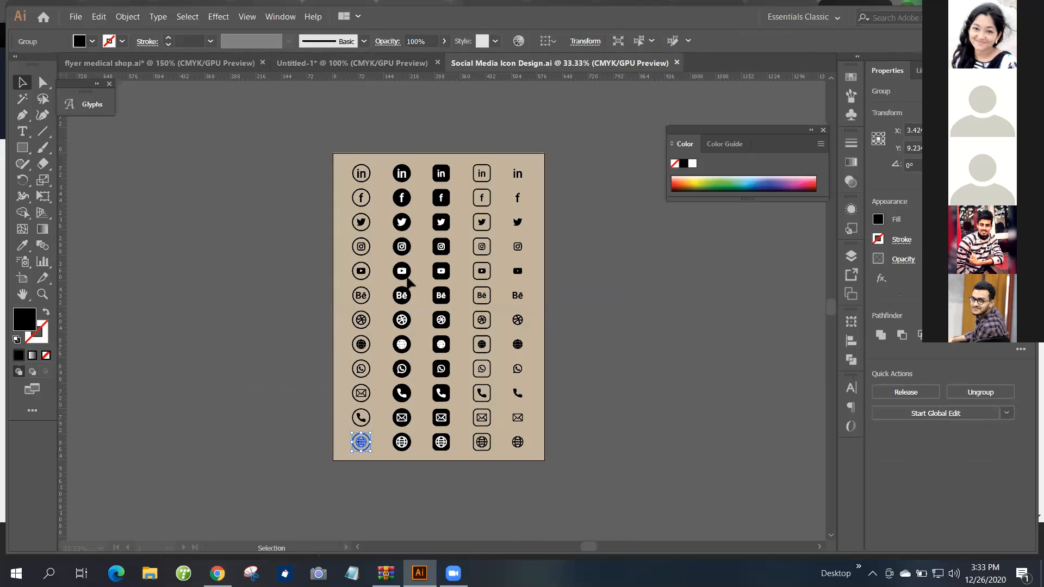
pyautogui.moveTo(361, 395); pyautogui.dragTo(310, 401)
pyautogui.scroll(2, 295, 350)
# - Scale the globe and envelope icons down together to roughly a third of their size
pyautogui.click(290, 299)
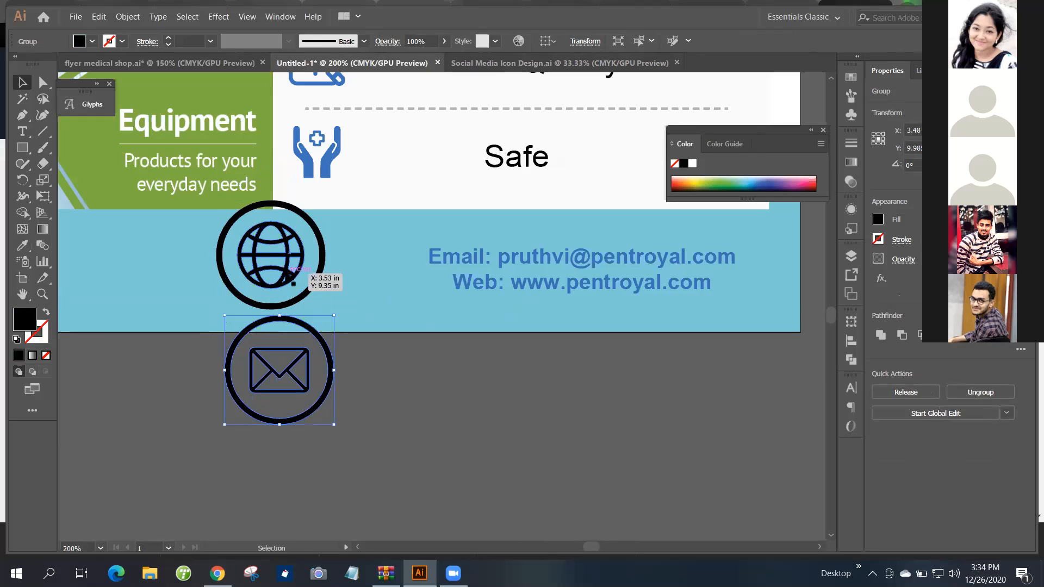
pyautogui.keyDown('shift'); pyautogui.click(318, 411); pyautogui.keyUp('shift')
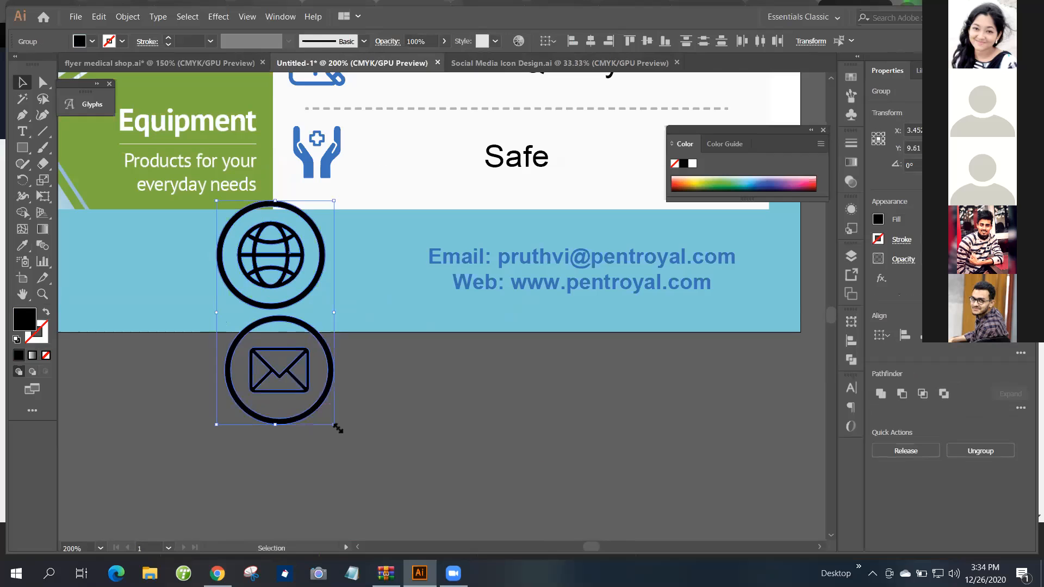
pyautogui.moveTo(338, 428); pyautogui.dragTo(294, 399)
# - Delete the "Email:" and "Web:" labels from the footer contact text, leaving only the two addresses
pyautogui.click(535, 257)
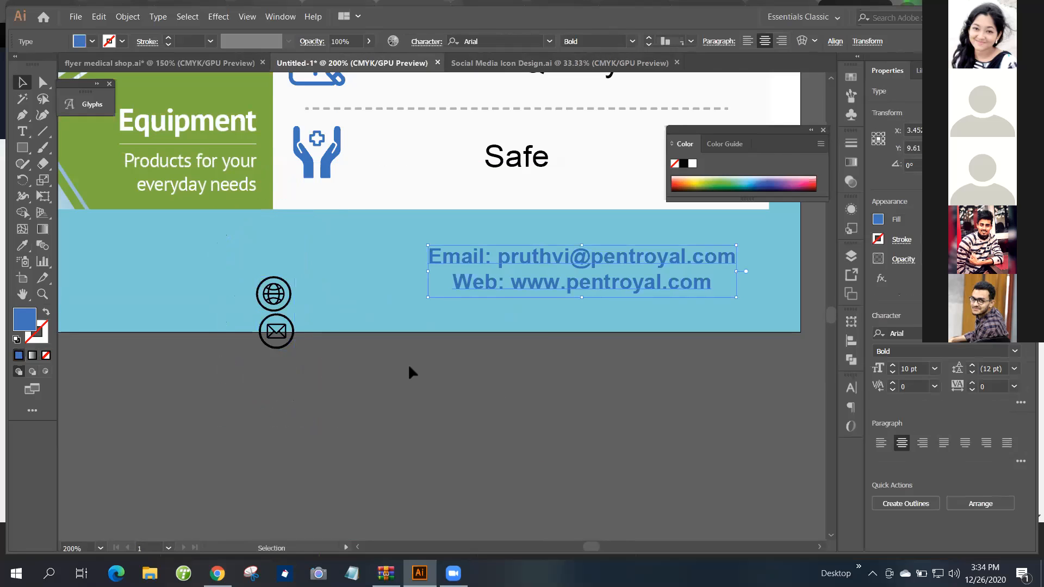
pyautogui.hscroll(1, 283, 310)
pyautogui.press('t')
pyautogui.click(441, 253)
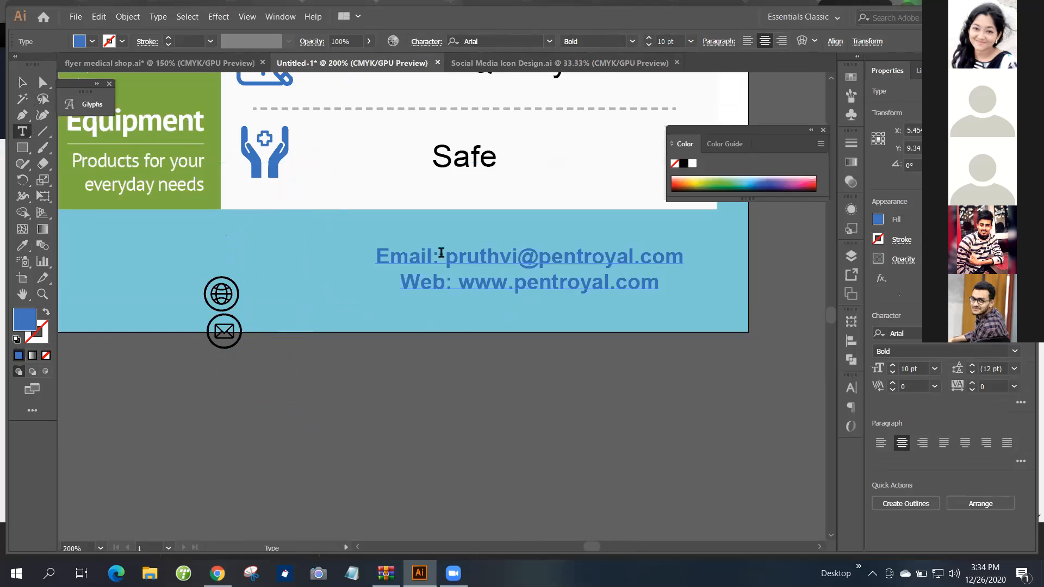
pyautogui.moveTo(436, 258); pyautogui.dragTo(347, 243)
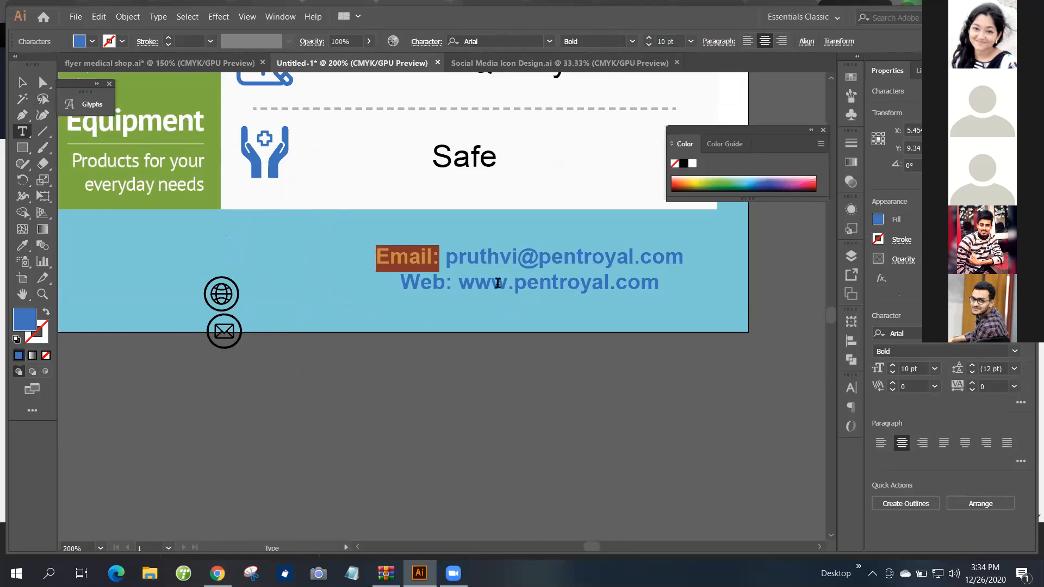
pyautogui.press('BackSpace')
pyautogui.moveTo(408, 280); pyautogui.dragTo(454, 280)
pyautogui.press('BackSpace')
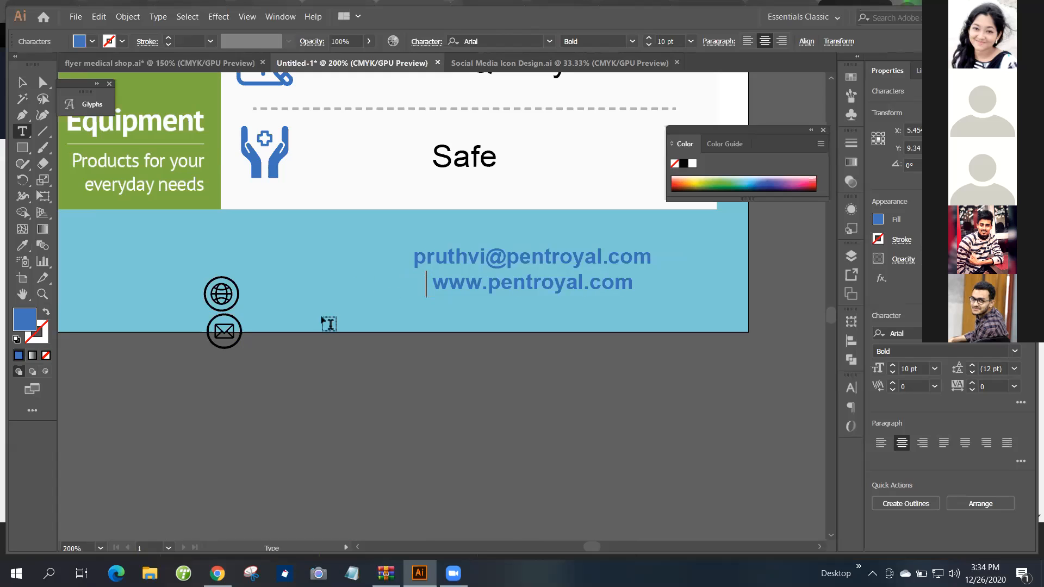
pyautogui.click(23, 83)
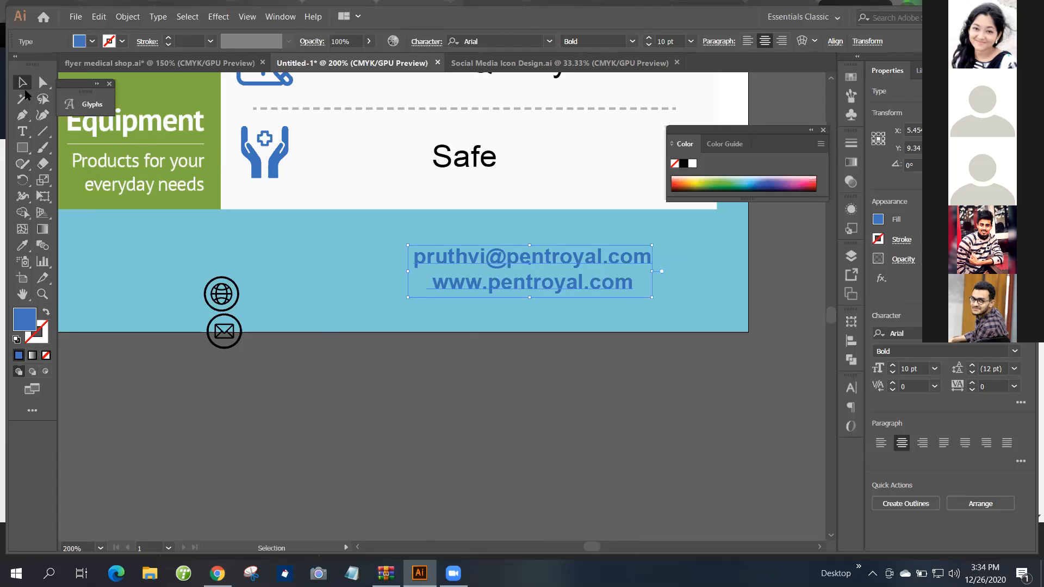
# - Left-align the footer contact text and move it back so it fits inside the flyer's edge
pyautogui.click(583, 390)
pyautogui.click(442, 282)
pyautogui.click(22, 134)
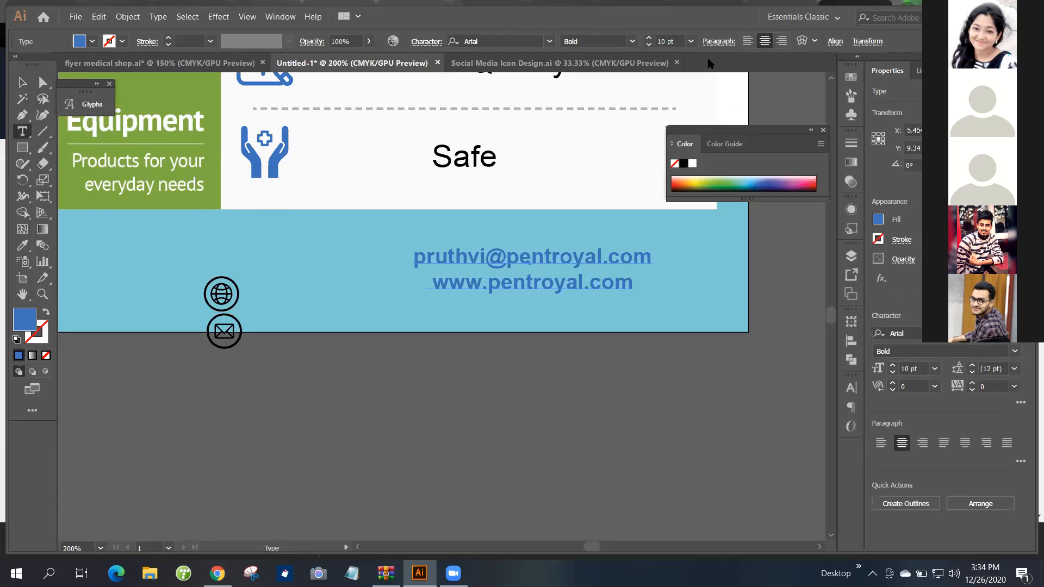
pyautogui.click(748, 42)
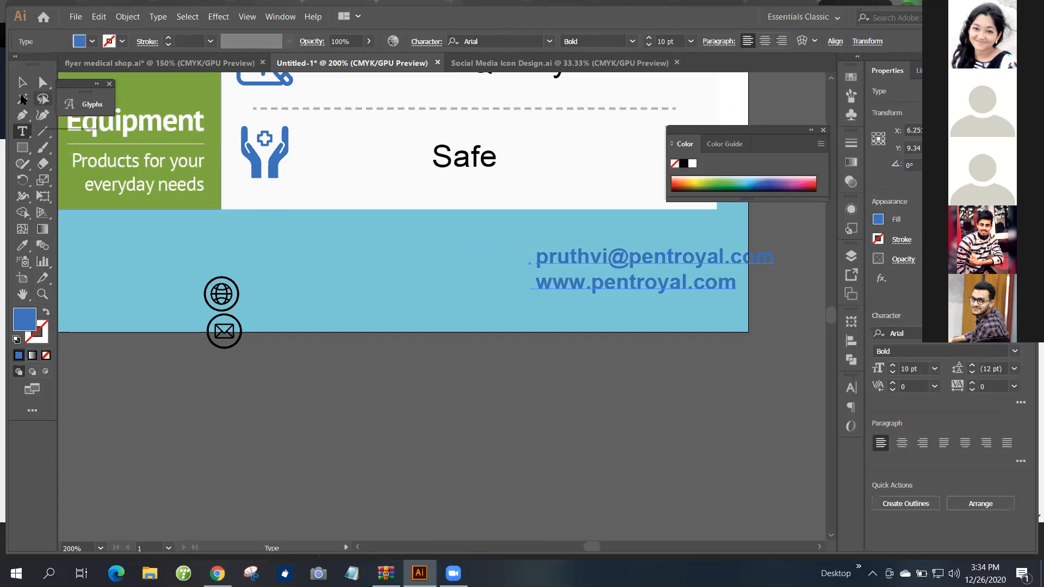
pyautogui.click(22, 82)
pyautogui.click(348, 256)
pyautogui.hscroll(1, 626, 287)
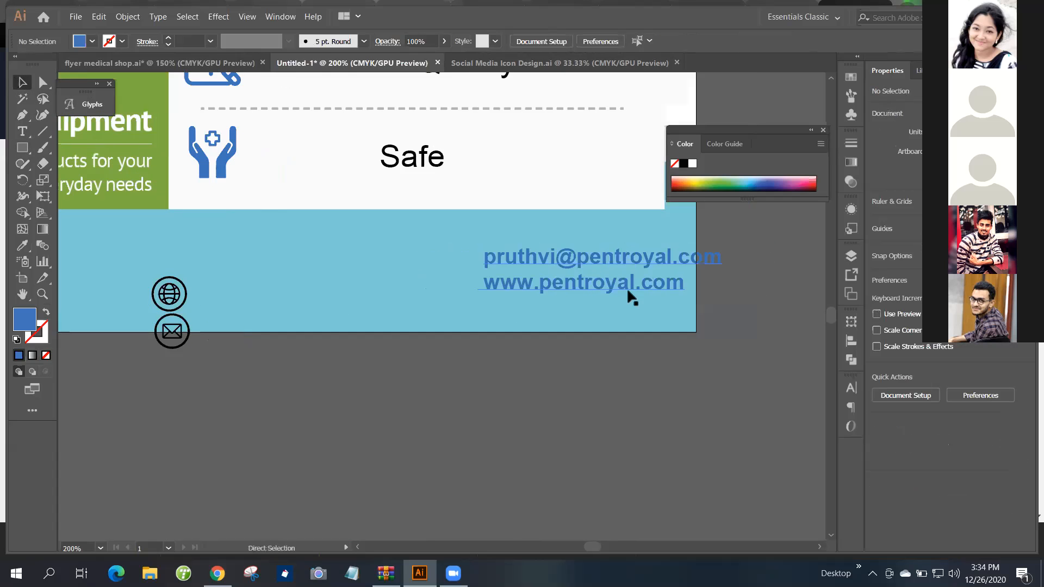
pyautogui.moveTo(580, 257); pyautogui.dragTo(544, 256)
# - Place the globe icon beside the email line and the envelope icon directly beneath it beside the website line
pyautogui.click(168, 293)
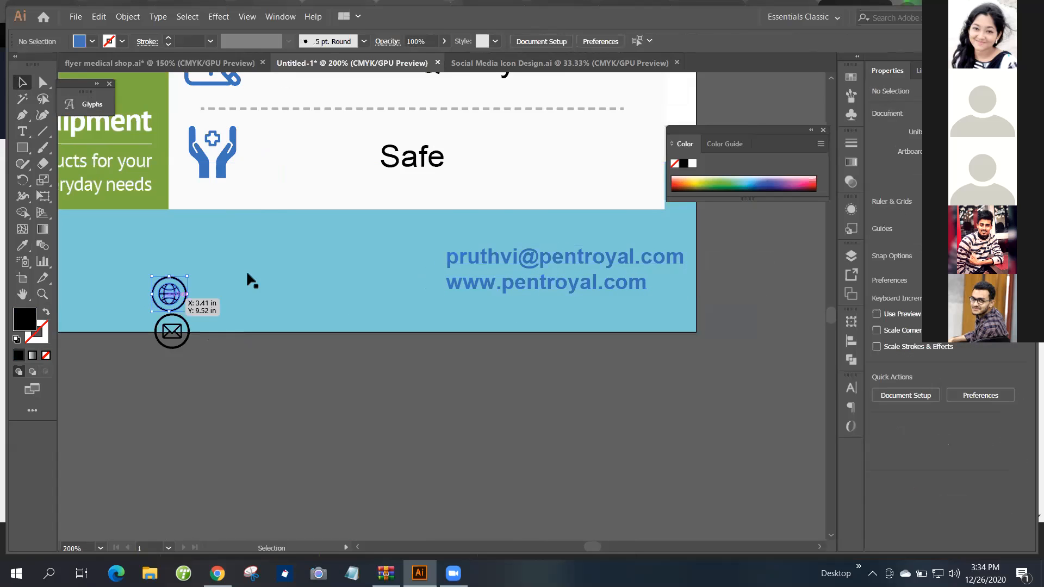
pyautogui.doubleClick(170, 297)
pyautogui.doubleClick(333, 419)
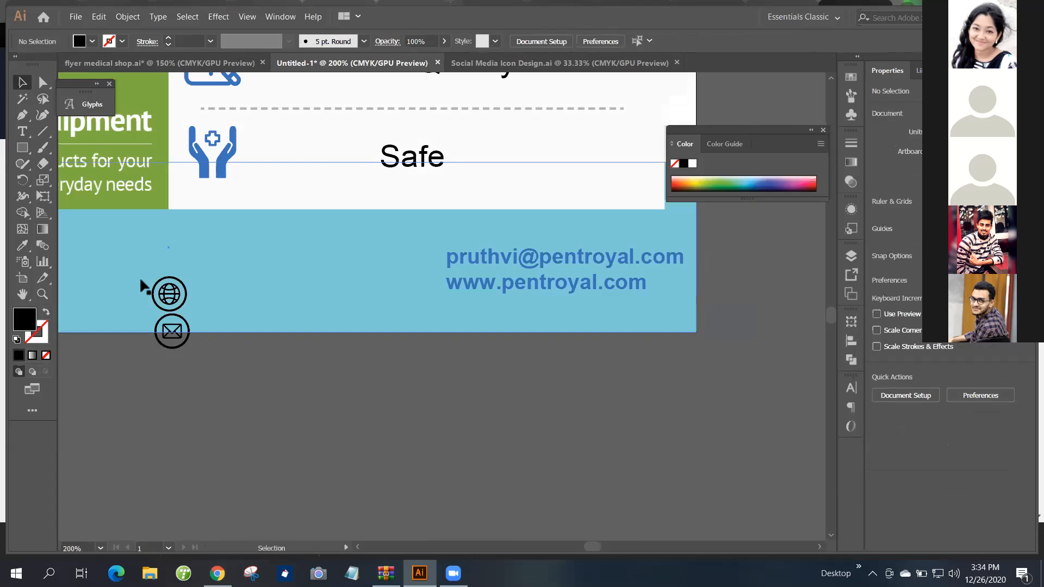
pyautogui.moveTo(168, 294); pyautogui.dragTo(416, 254)
pyautogui.moveTo(201, 336); pyautogui.dragTo(417, 294)
pyautogui.scroll(3, 428, 270)
pyautogui.scroll(-2, 586, 317)
pyautogui.hscroll(2, 445, 333)
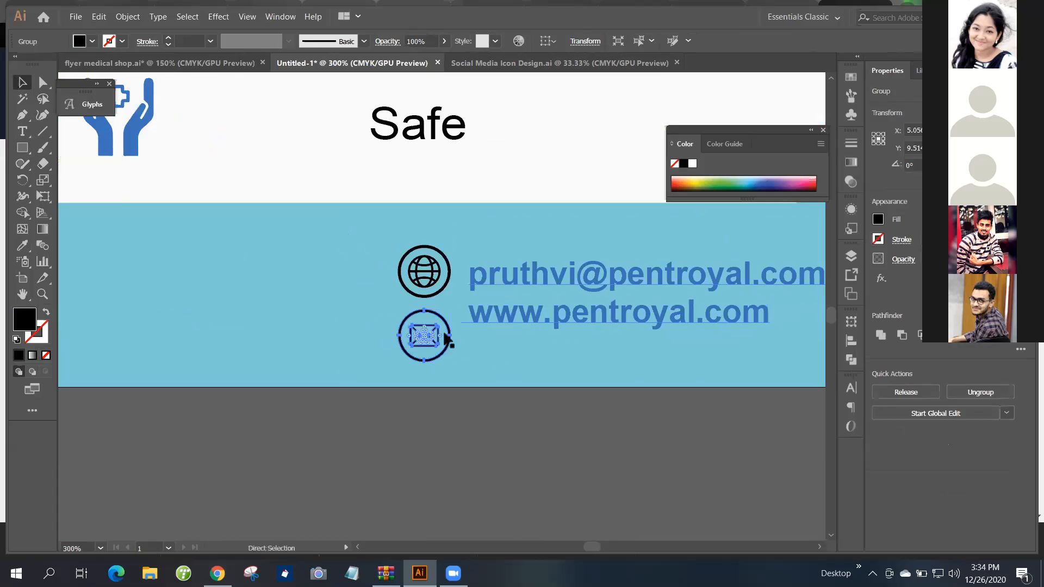
# - Nudge the two-line contact text up by about 0.02 in next to the icons
pyautogui.scroll(1, 420, 285)
pyautogui.moveTo(481, 265); pyautogui.dragTo(481, 259)
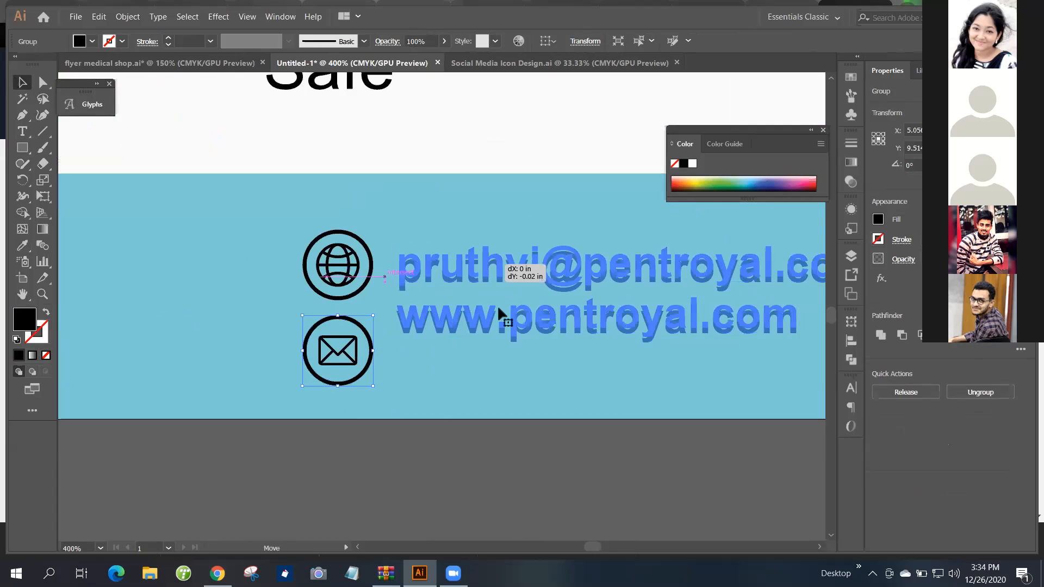
pyautogui.scroll(-1, 546, 376)
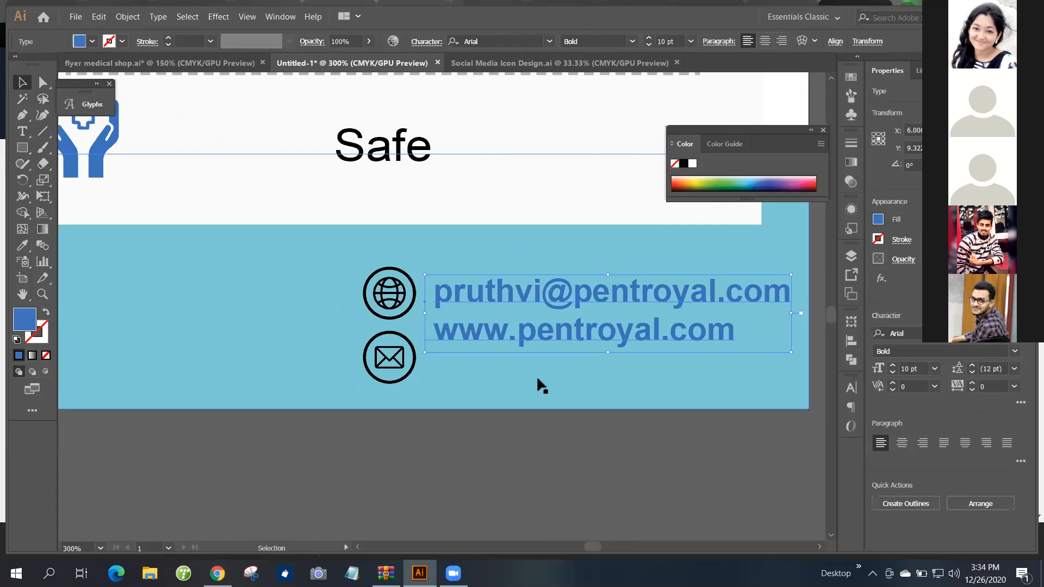
pyautogui.hscroll(3, 522, 370)
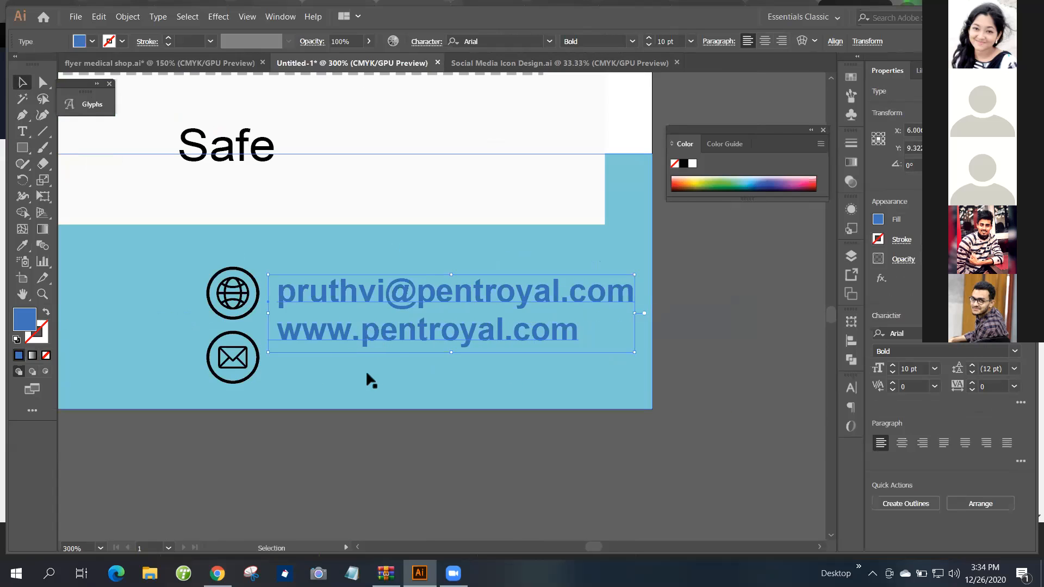
pyautogui.click(22, 131)
pyautogui.click(290, 325)
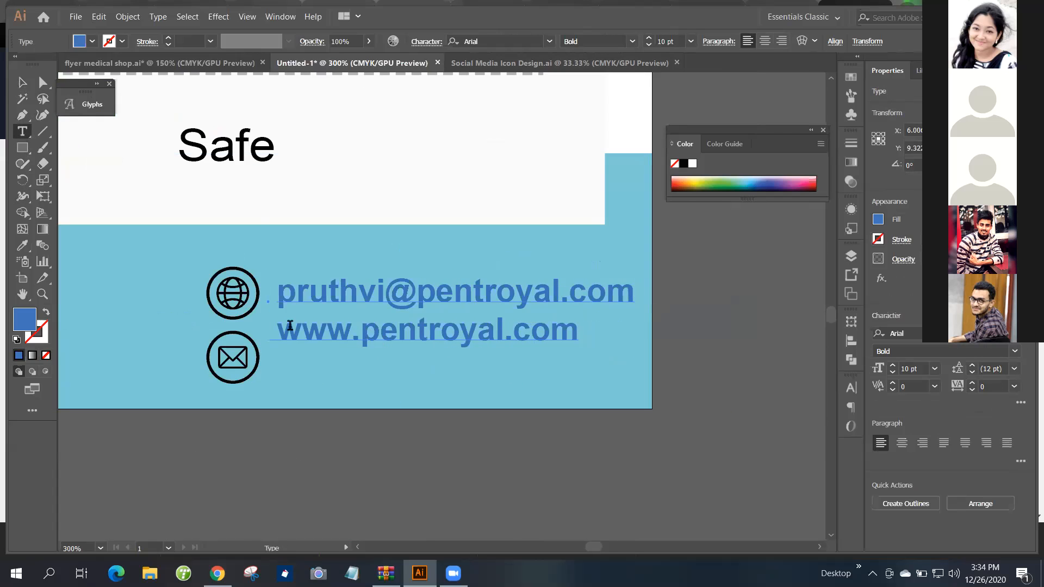
pyautogui.tripleClick(570, 320)
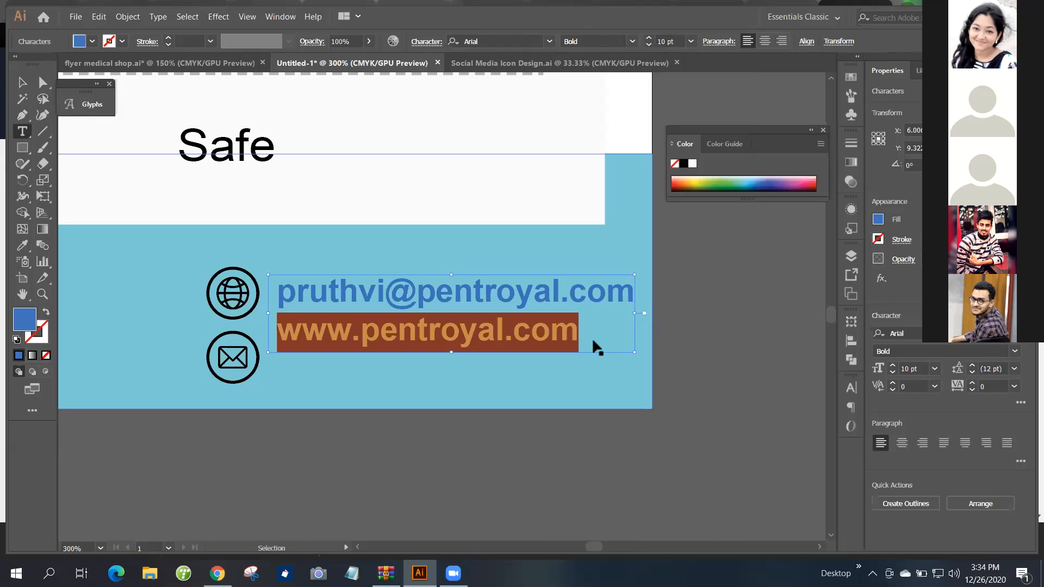
pyautogui.click(282, 363)
pyautogui.click(277, 359)
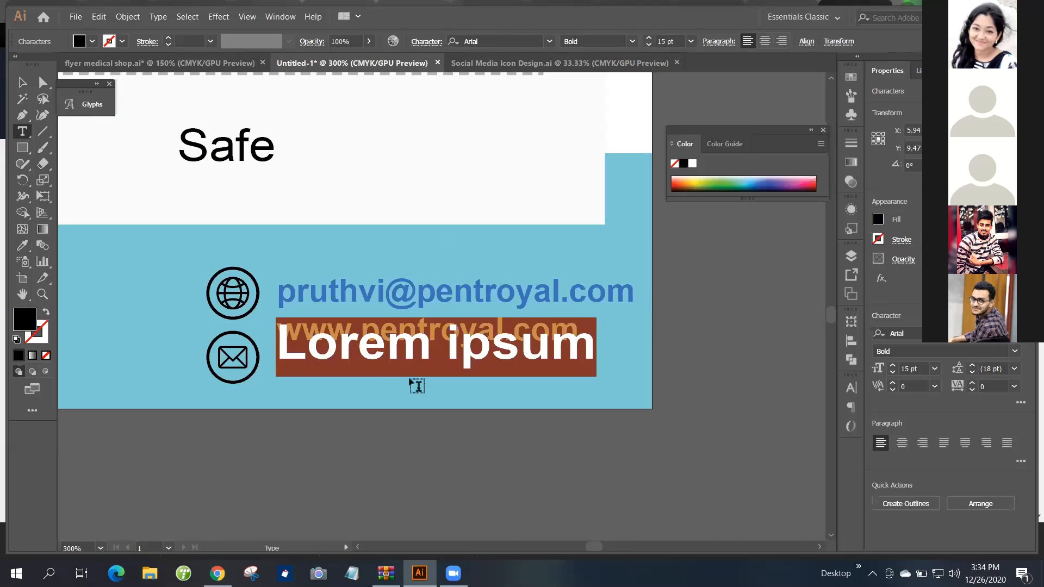
pyautogui.write('www.pentroyal.com')
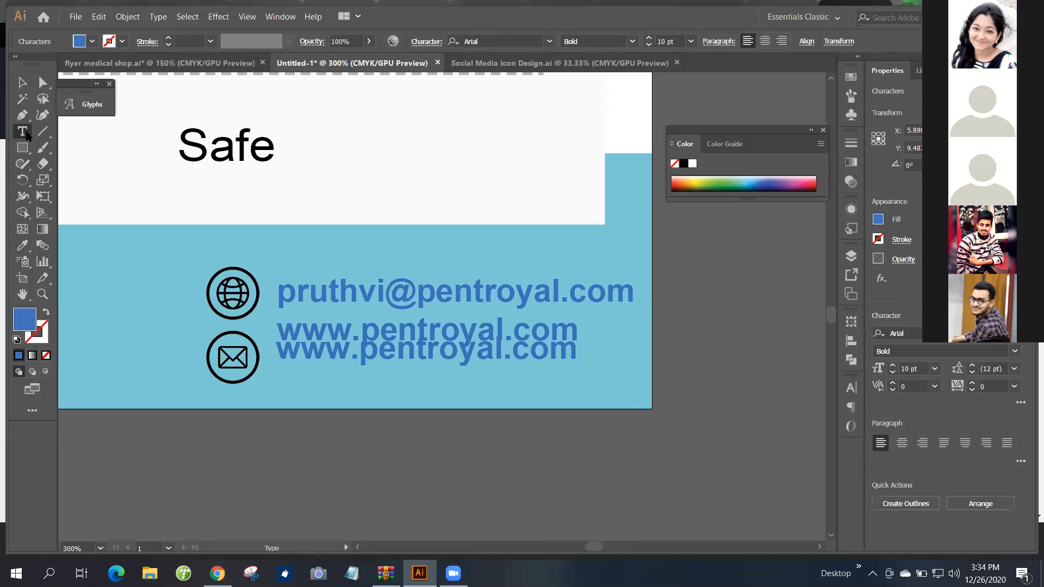
# - Delete the website line from the original text object and nudge the remaining email line down slightly beside the globe icon
pyautogui.click(22, 82)
pyautogui.click(513, 305)
pyautogui.click(21, 131)
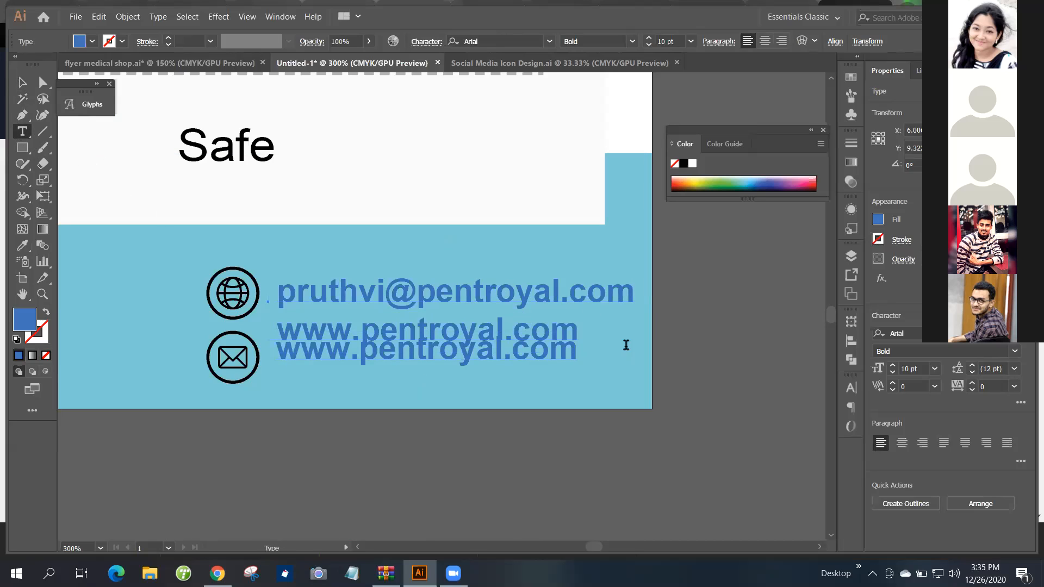
pyautogui.moveTo(578, 328); pyautogui.dragTo(283, 338)
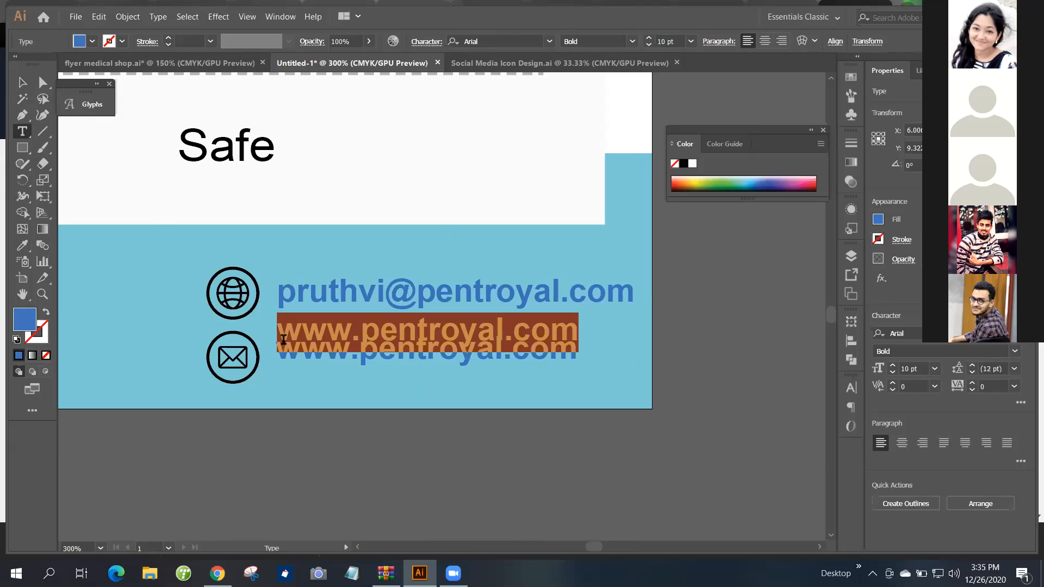
pyautogui.press('BackSpace')
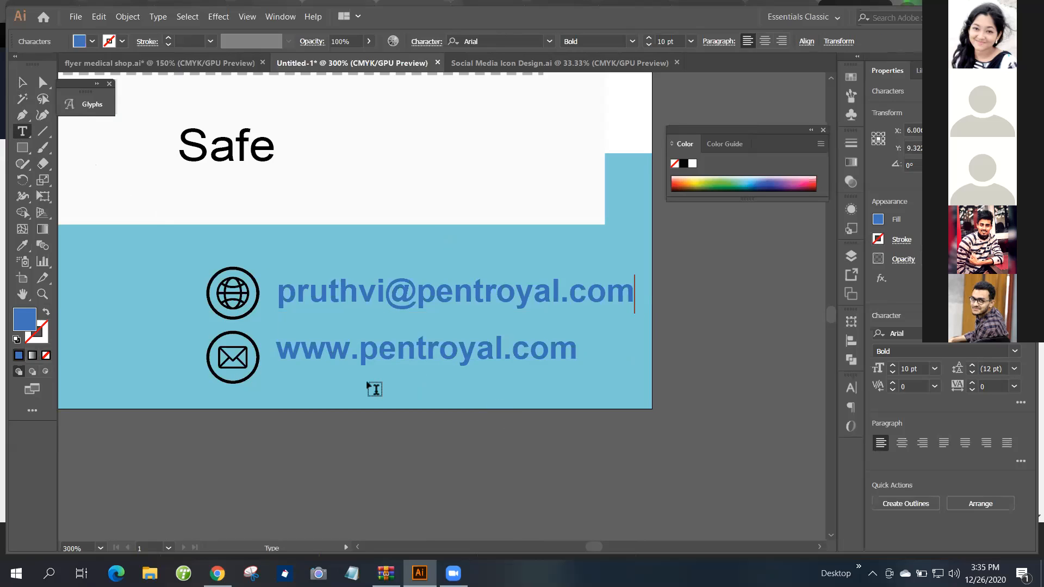
pyautogui.click(22, 82)
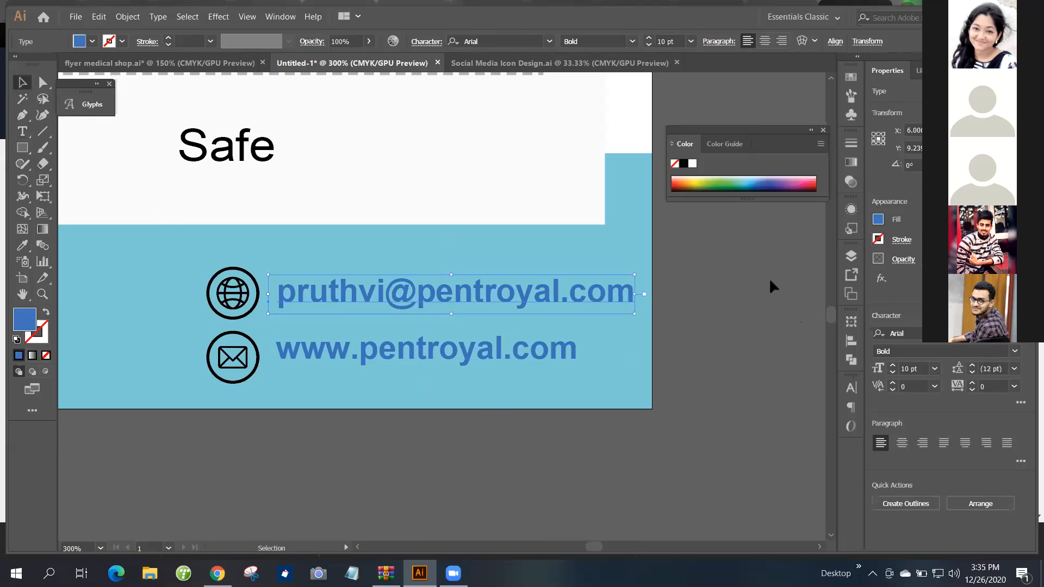
pyautogui.click(472, 287)
pyautogui.moveTo(471, 287); pyautogui.dragTo(471, 290)
# - Shrink the globe and envelope icons together about their centre to better match the height of the contact text
pyautogui.click(231, 291)
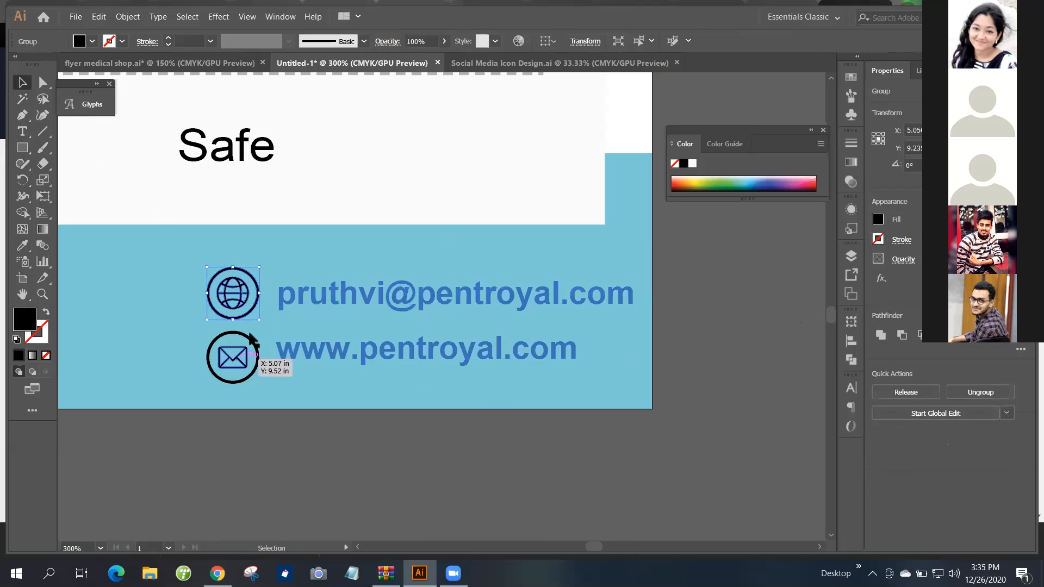
pyautogui.keyDown('shift'); pyautogui.click(255, 365); pyautogui.keyUp('shift')
pyautogui.moveTo(261, 384); pyautogui.dragTo(259, 382)
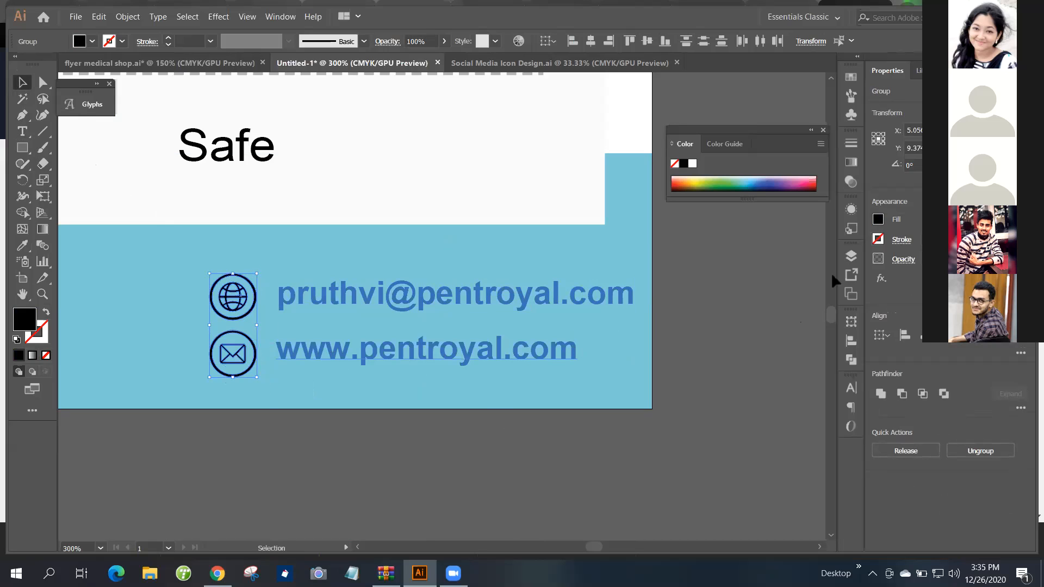
pyautogui.moveTo(253, 377); pyautogui.dragTo(254, 371)
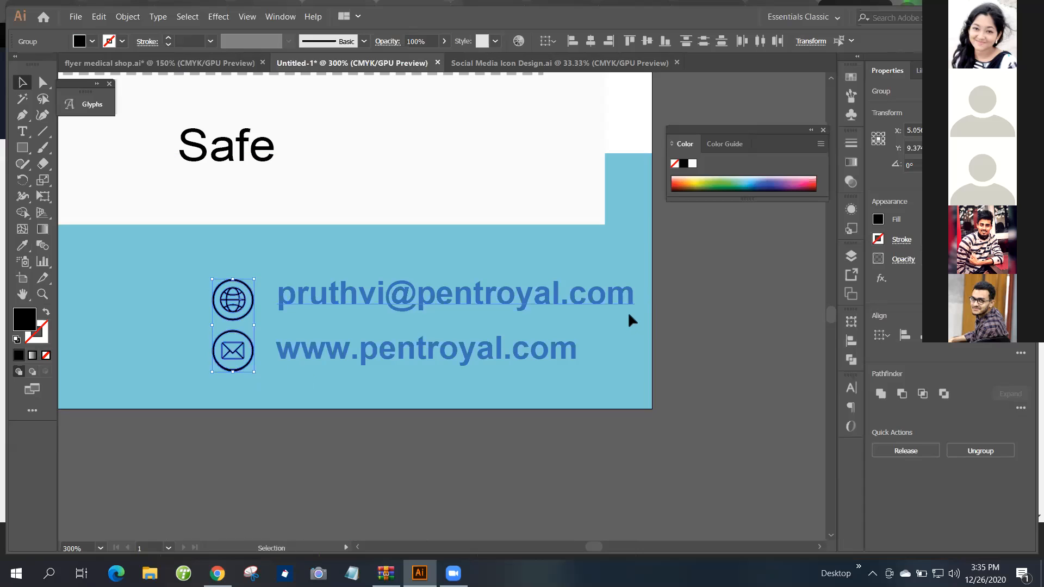
pyautogui.click(729, 296)
pyautogui.scroll(-2, 707, 297)
# - Vertically centre the website text with its brown bar and globe icon on the business card and group the row
pyautogui.click(294, 241)
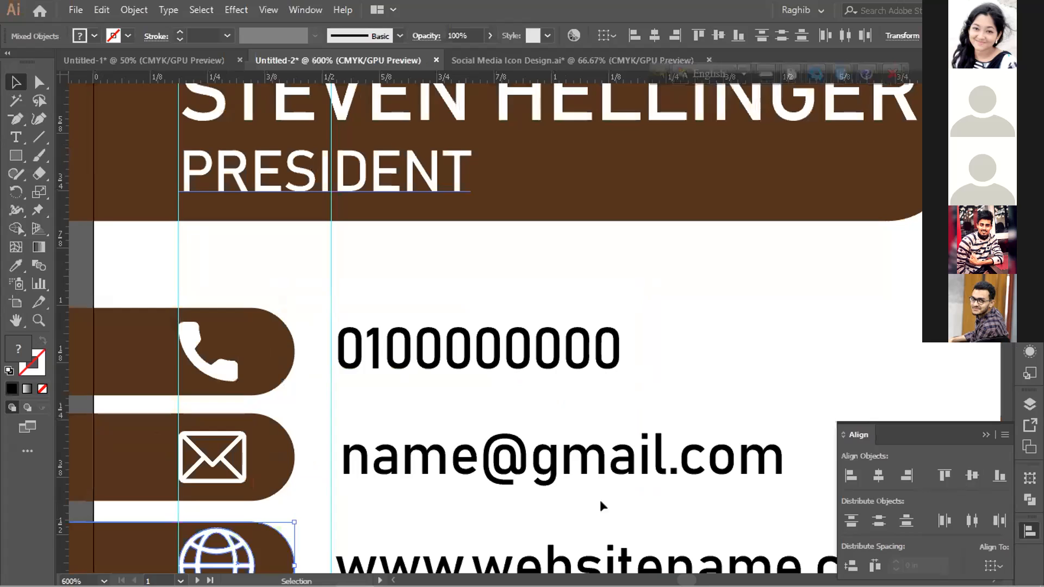
pyautogui.scroll(-2, 602, 506)
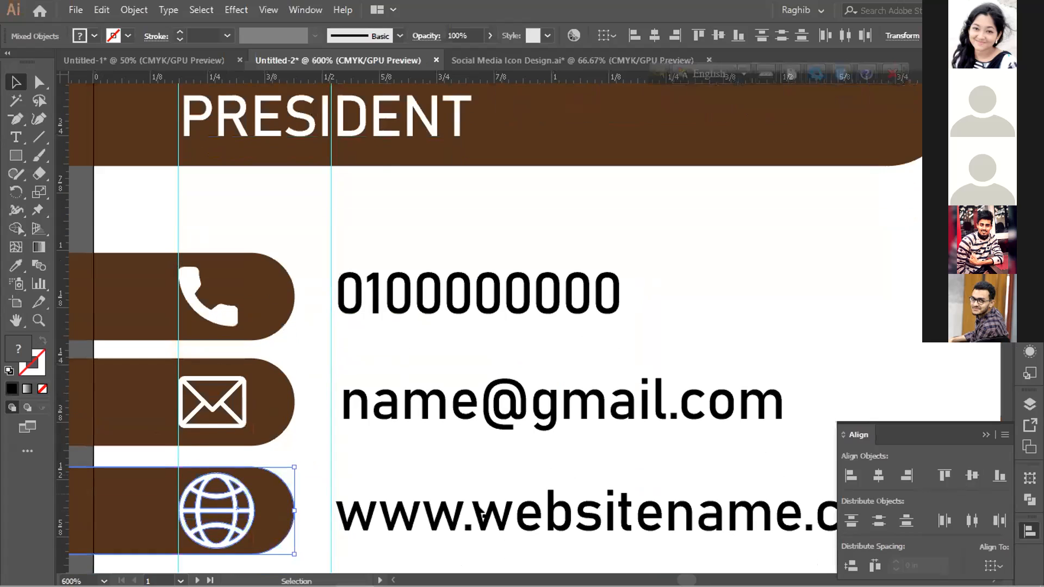
pyautogui.keyDown('shift'); pyautogui.click(422, 520); pyautogui.keyUp('shift')
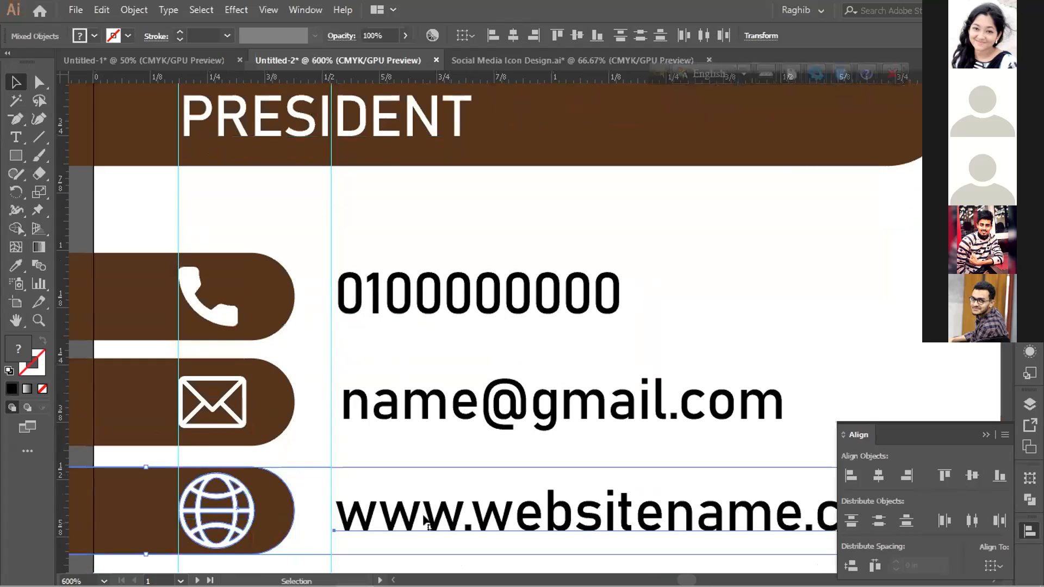
pyautogui.click(967, 476)
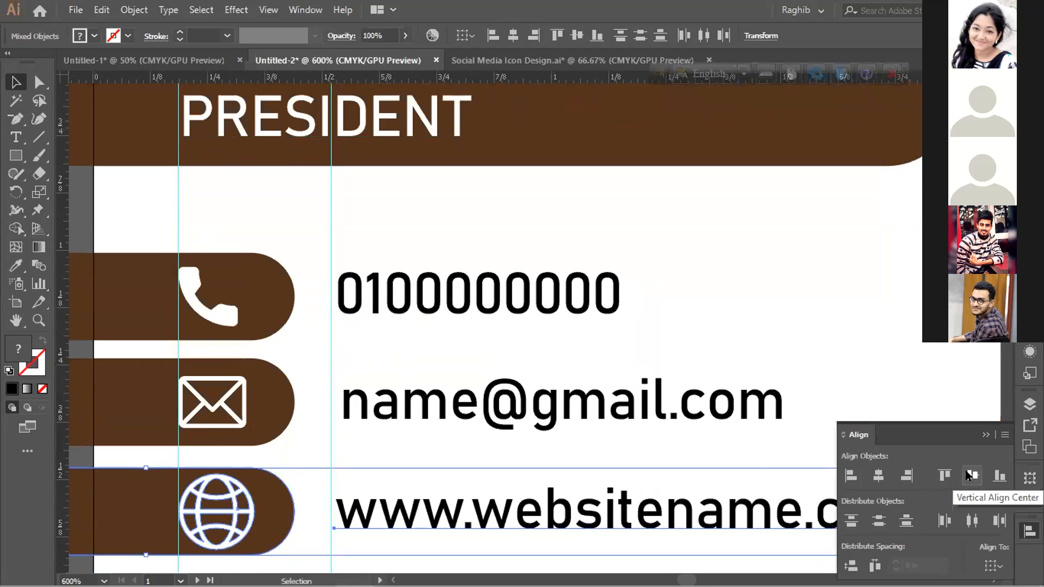
pyautogui.hotkey('ctrl', 'g')
pyautogui.click(986, 437)
pyautogui.click(918, 416)
# - Distribute the phone, email and website rows evenly by their vertical centres
pyautogui.scroll(-2, 748, 493)
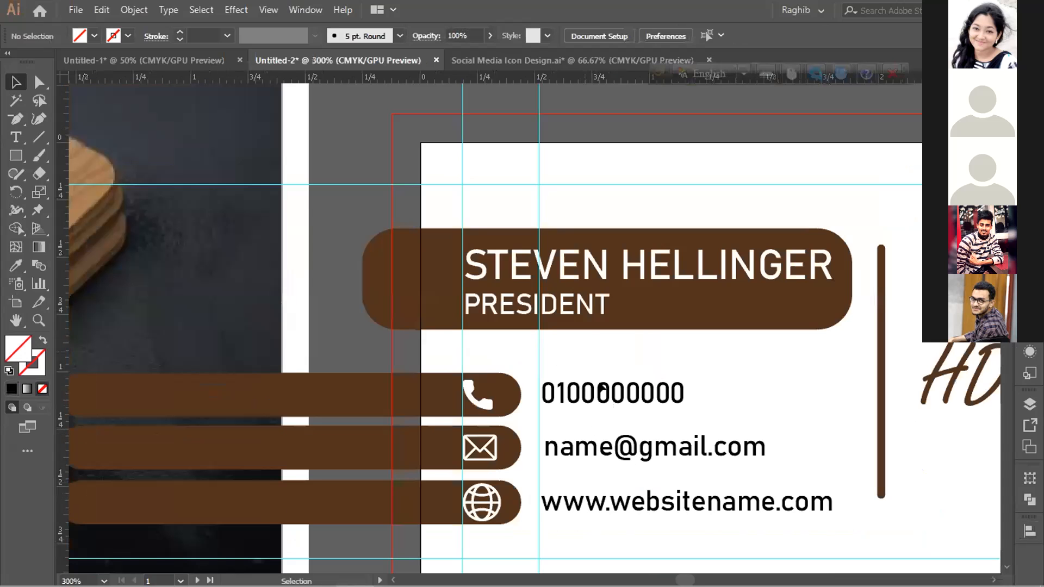
pyautogui.click(667, 514)
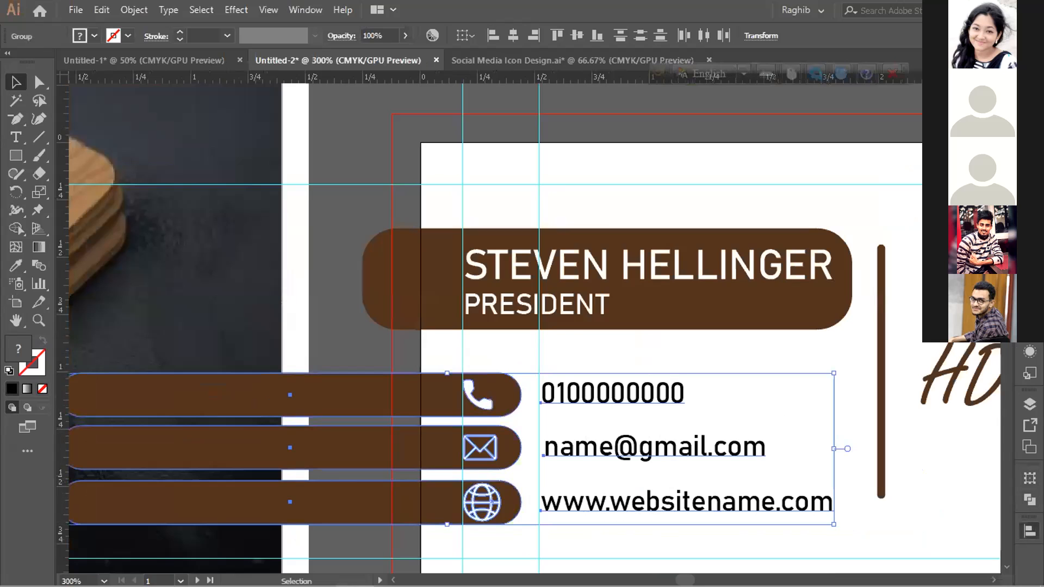
pyautogui.click(1029, 532)
pyautogui.click(880, 522)
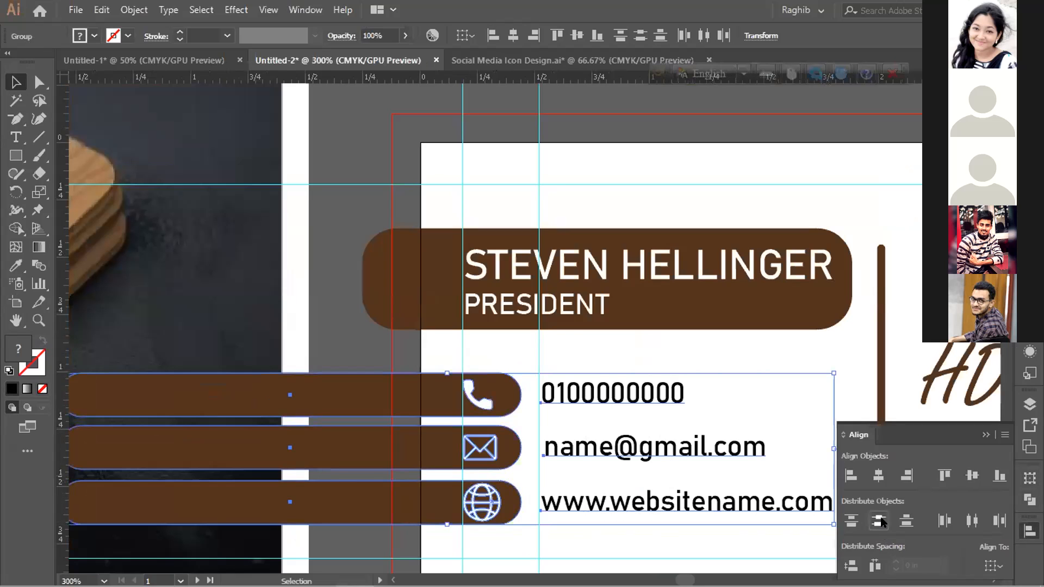
pyautogui.click(985, 436)
pyautogui.click(860, 420)
pyautogui.scroll(-2, 805, 476)
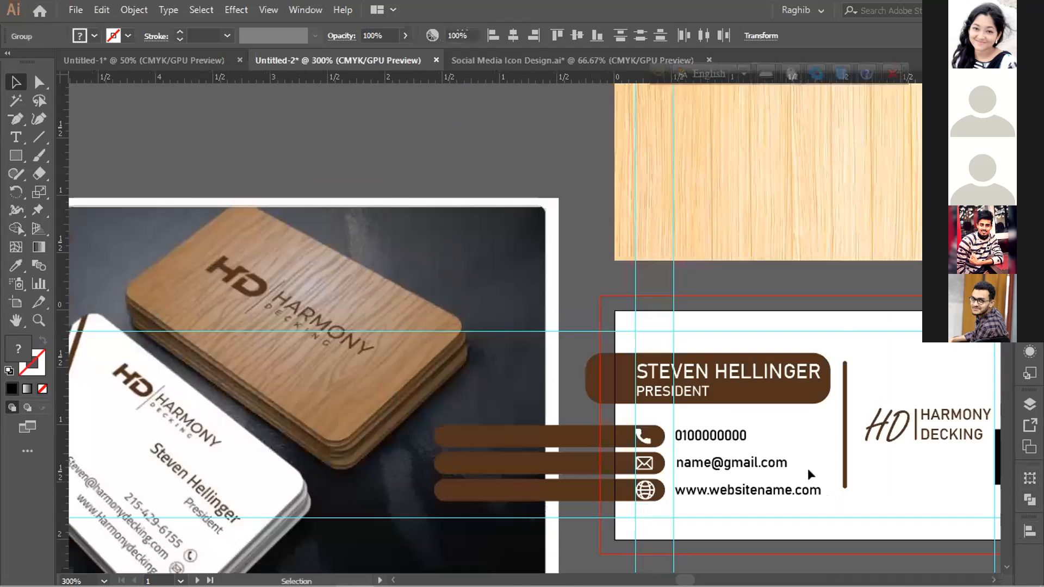
# - Delete the black spacer rectangle beside the logo at the white card's right edge
pyautogui.moveTo(920, 469); pyautogui.dragTo(456, 445)
pyautogui.scroll(2, 447, 421)
pyautogui.scroll(-2, 447, 421)
pyautogui.scroll(-1, 443, 434)
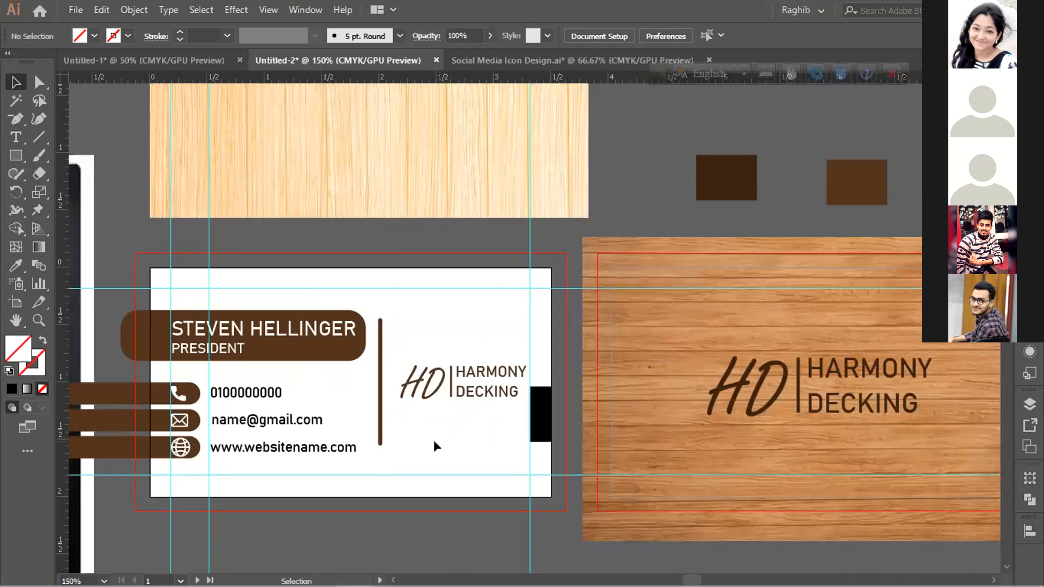
pyautogui.click(541, 414)
pyautogui.click(600, 521)
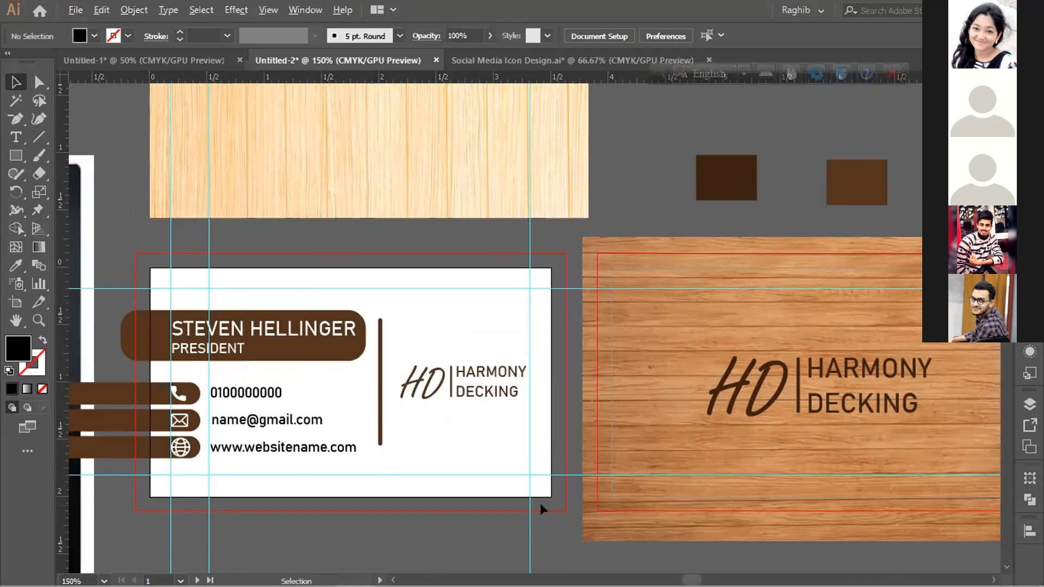
# - Recolour the HD lettering on the wooden card with the lighter brown sampled from the swatch rectangle
pyautogui.scroll(-2, 759, 488)
pyautogui.scroll(4, 572, 447)
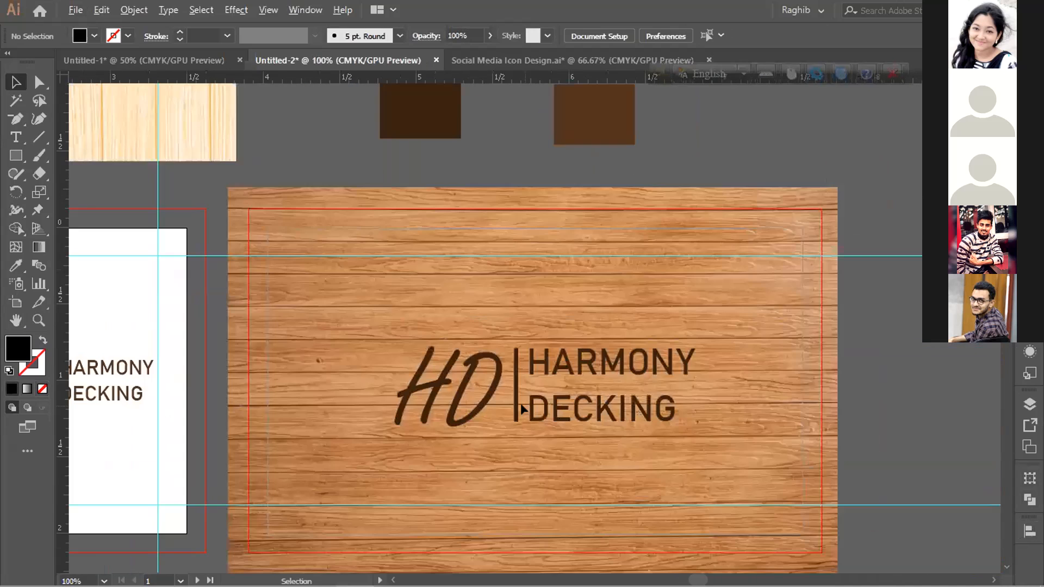
pyautogui.scroll(3, 520, 403)
pyautogui.click(473, 385)
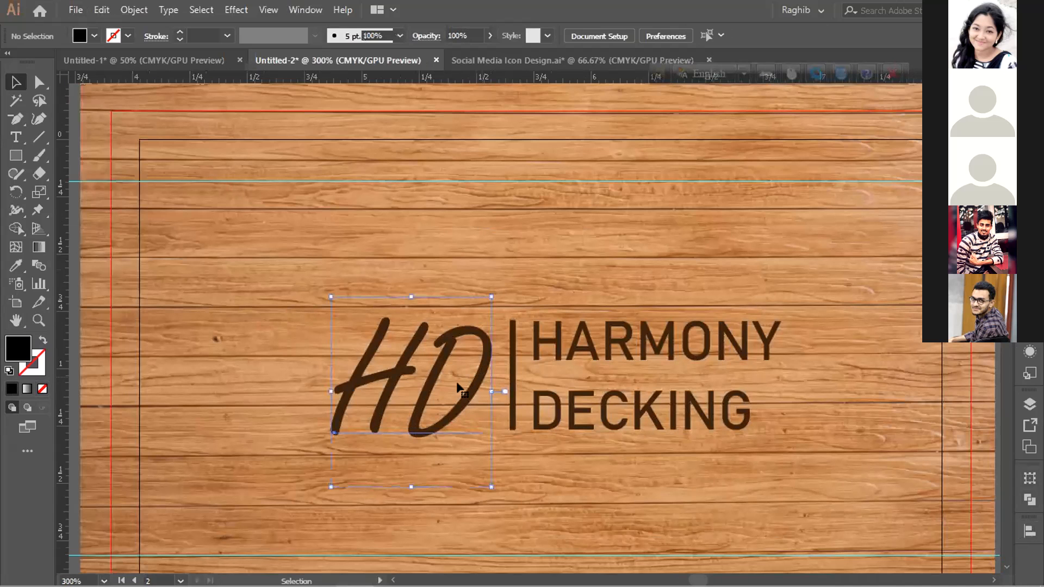
pyautogui.scroll(-2, 408, 387)
pyautogui.click(16, 265)
pyautogui.click(550, 197)
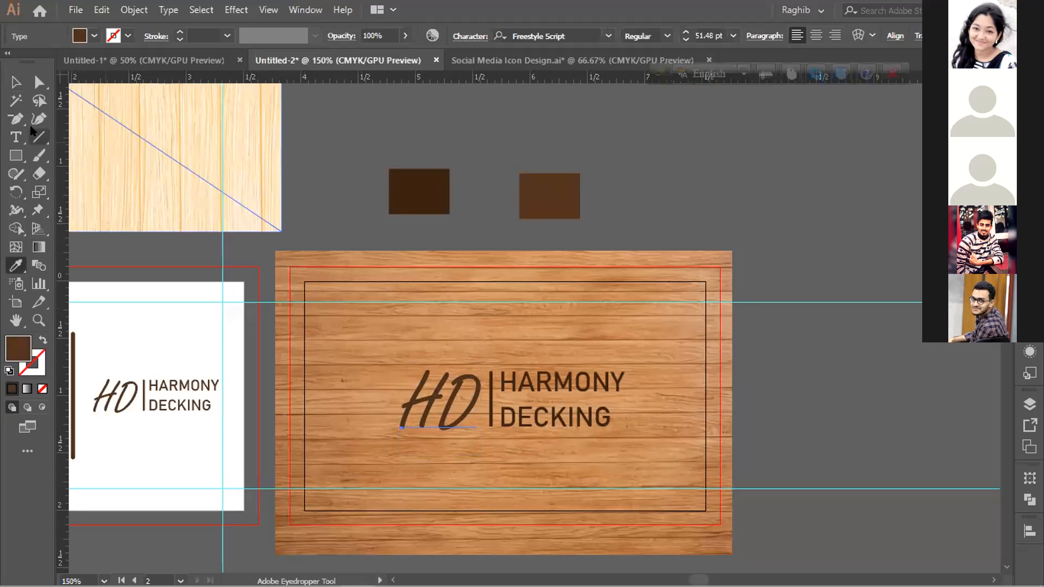
pyautogui.click(16, 81)
pyautogui.click(556, 333)
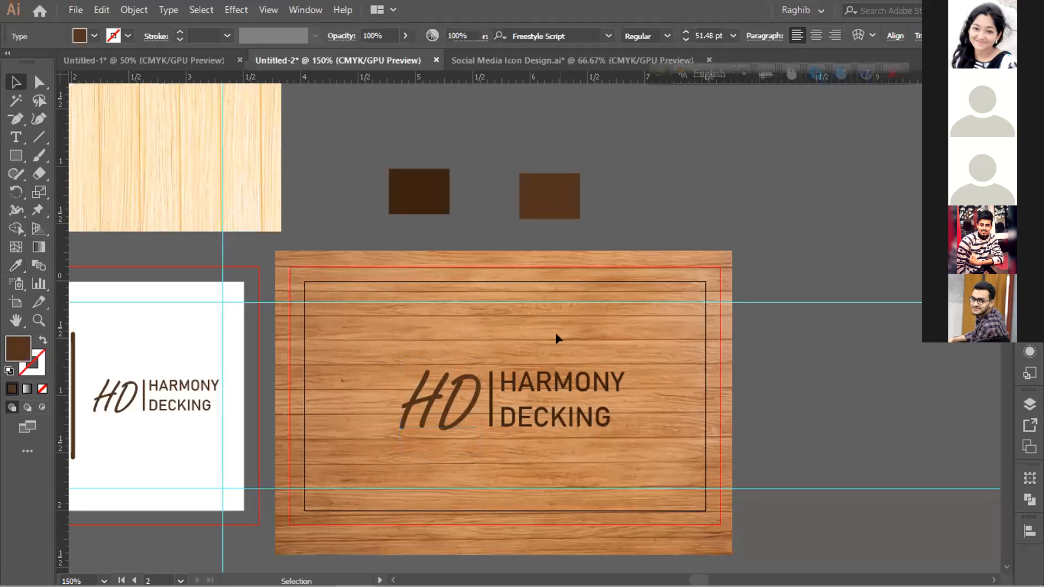
# - Apply the same lighter brown swatch colour to the HARMONY DECKING text on the wooden card
pyautogui.click(549, 377)
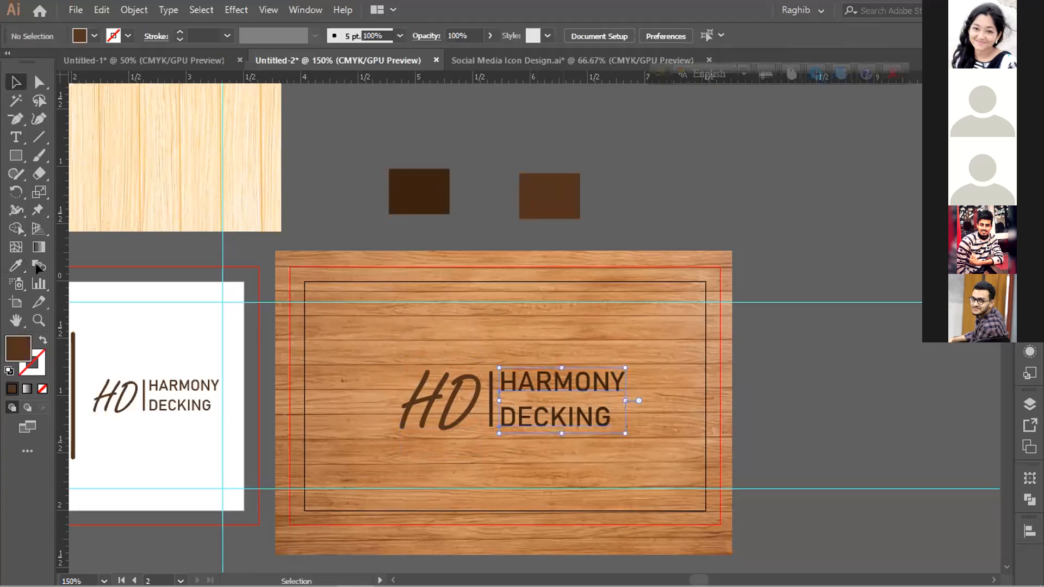
pyautogui.press('i')
pyautogui.click(533, 180)
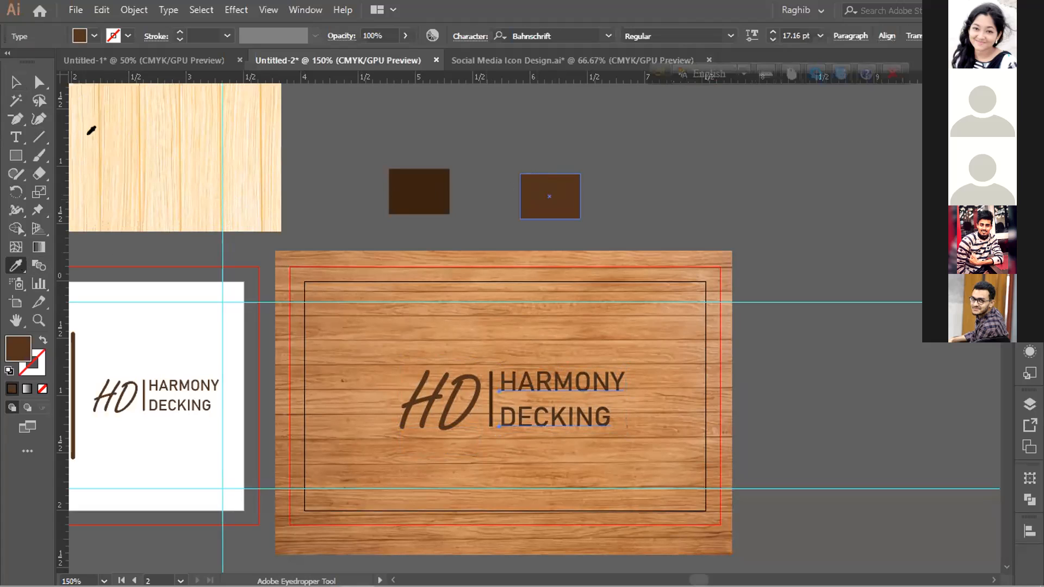
pyautogui.click(24, 83)
pyautogui.click(442, 318)
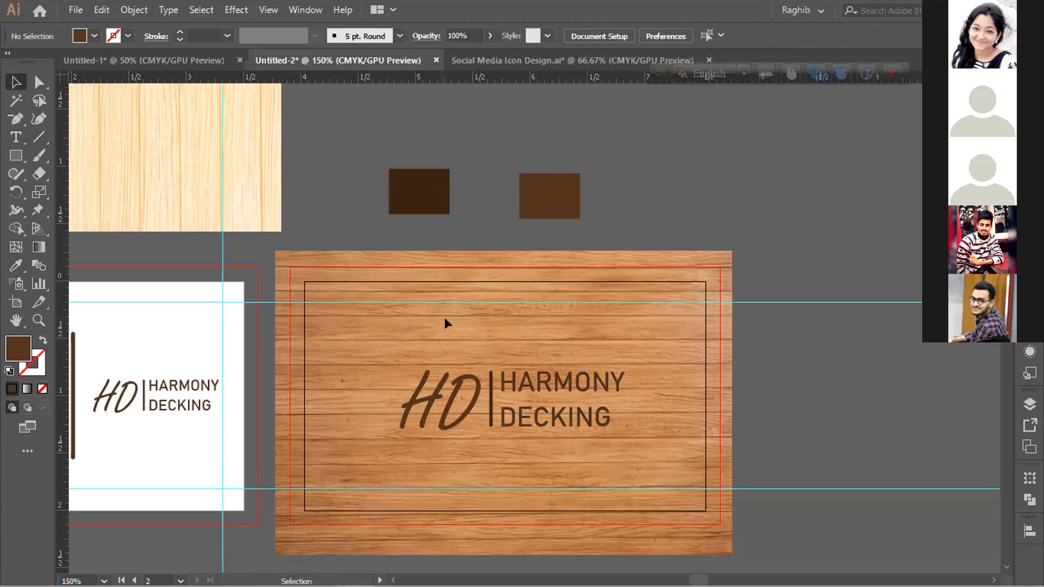
# - Recolour the vertical divider bar between HD and HARMONY DECKING with the lighter brown swatch colour
pyautogui.scroll(3, 494, 418)
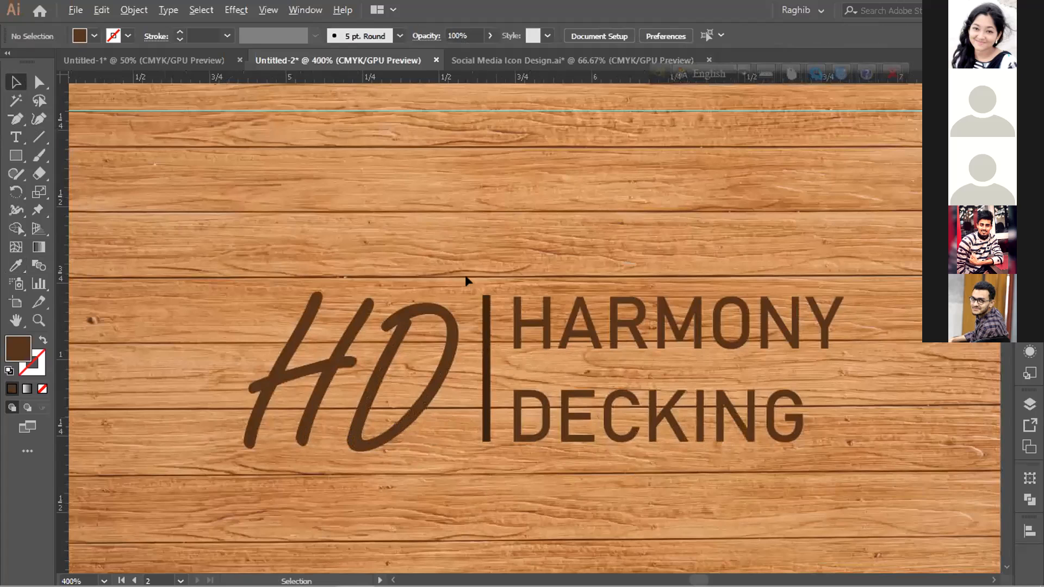
pyautogui.click(486, 309)
pyautogui.scroll(3, 484, 305)
pyautogui.scroll(-1, 484, 305)
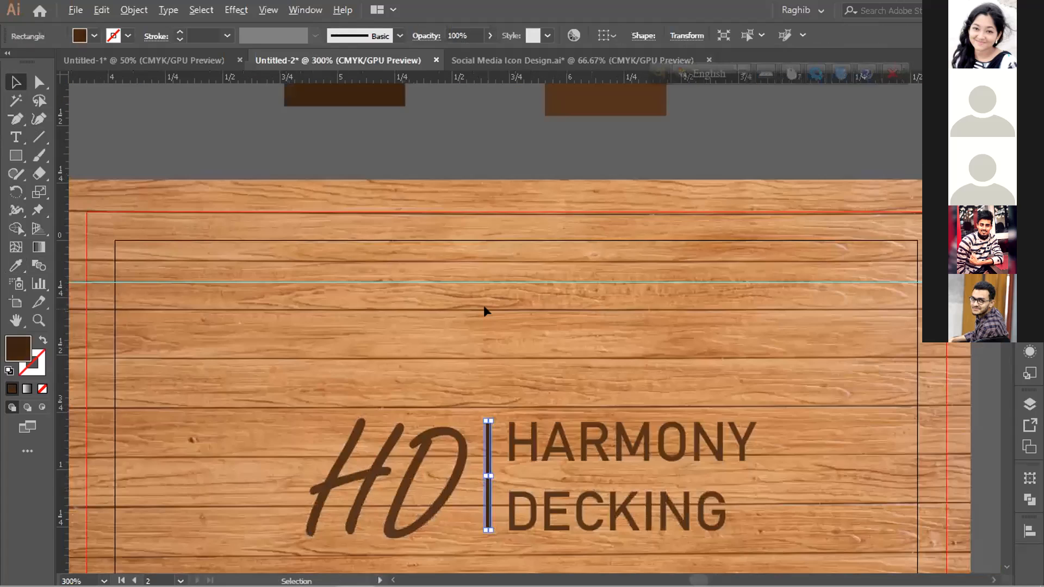
pyautogui.scroll(3, 484, 305)
pyautogui.press('i')
pyautogui.keyDown('ctrl'); pyautogui.click(655, 219); pyautogui.keyUp('ctrl')
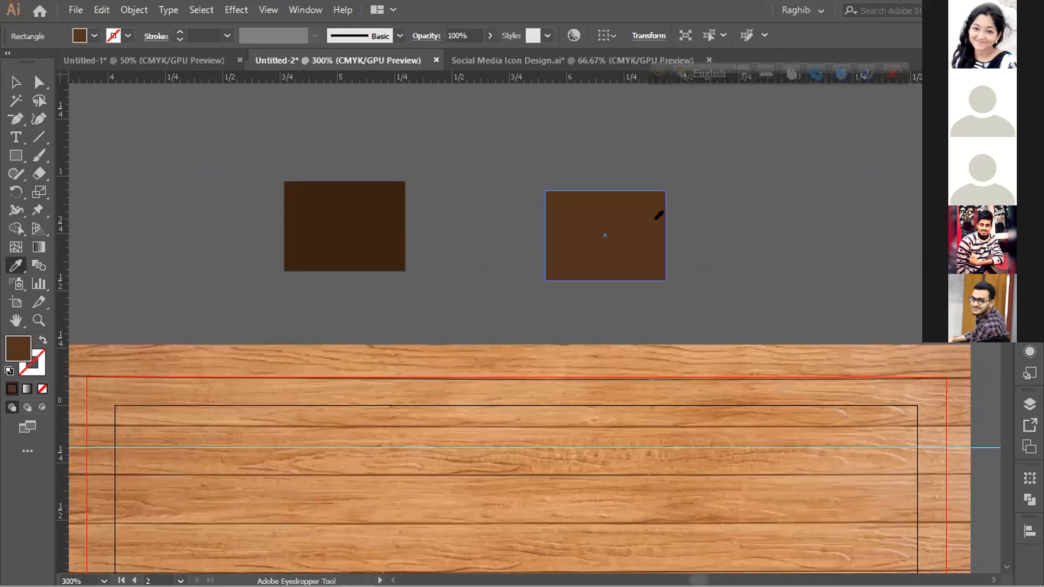
pyautogui.keyDown('ctrl'); pyautogui.click(383, 290); pyautogui.keyUp('ctrl')
pyautogui.press('v')
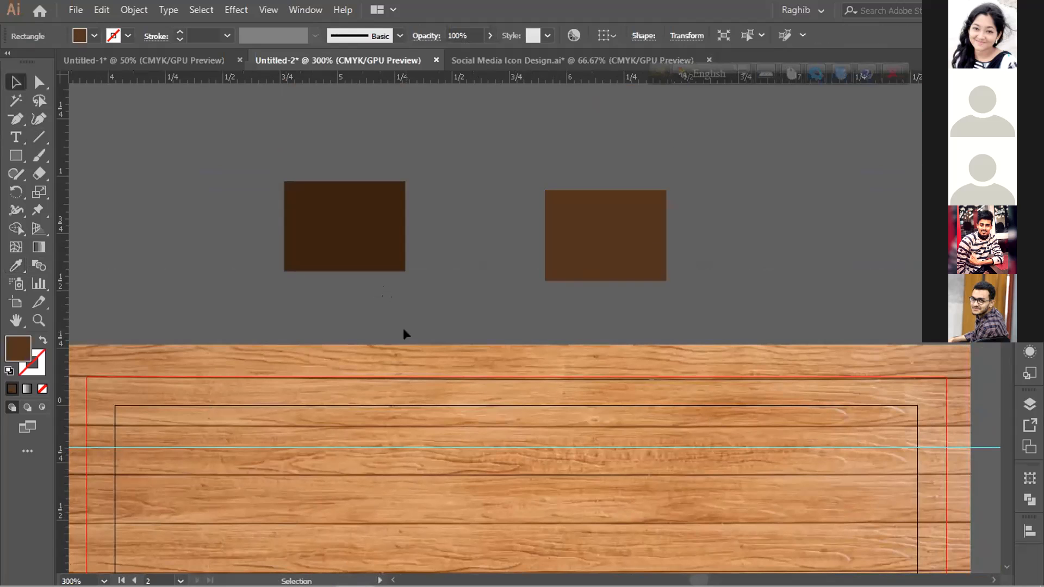
pyautogui.scroll(-3, 403, 328)
pyautogui.click(416, 356)
pyautogui.scroll(-2, 410, 358)
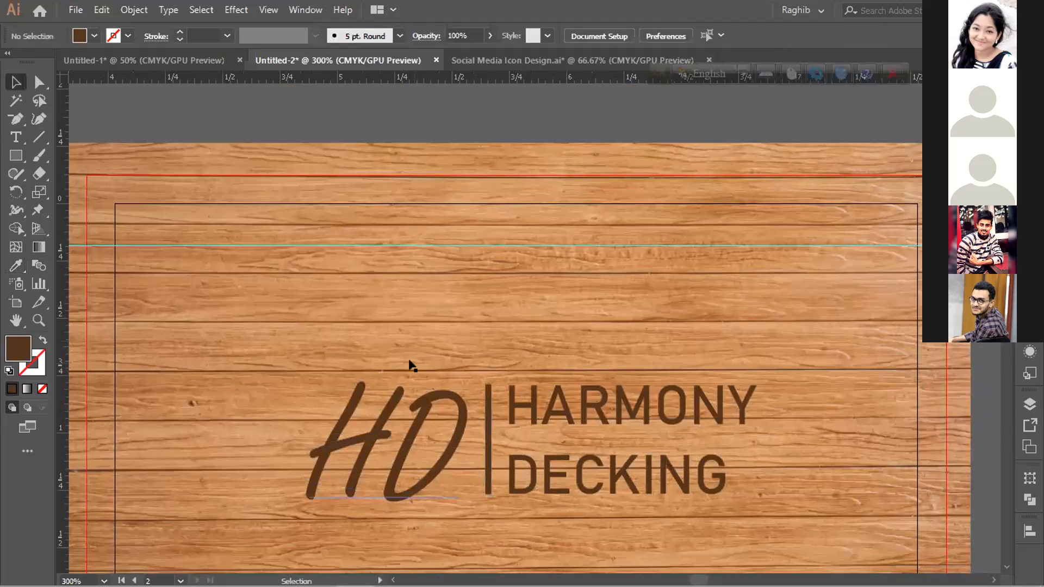
# - Group the HD lettering, divider and HARMONY DECKING text, and enlarge the logo about its centre to about 2.12 in wide
pyautogui.scroll(-1, 406, 359)
pyautogui.moveTo(326, 343); pyautogui.dragTo(648, 477)
pyautogui.hotkey('ctrl', 'g')
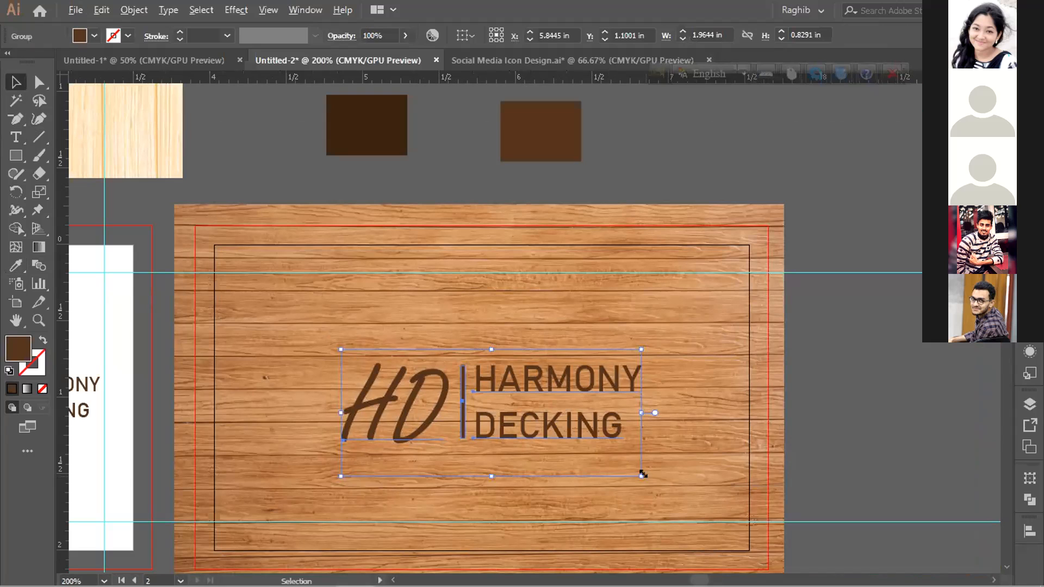
pyautogui.moveTo(642, 474); pyautogui.dragTo(652, 482)
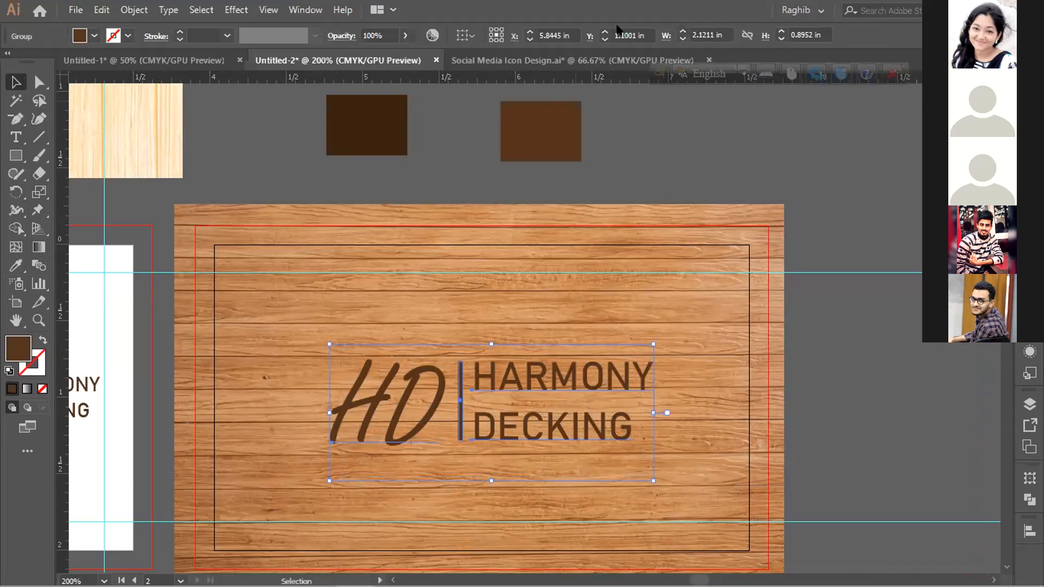
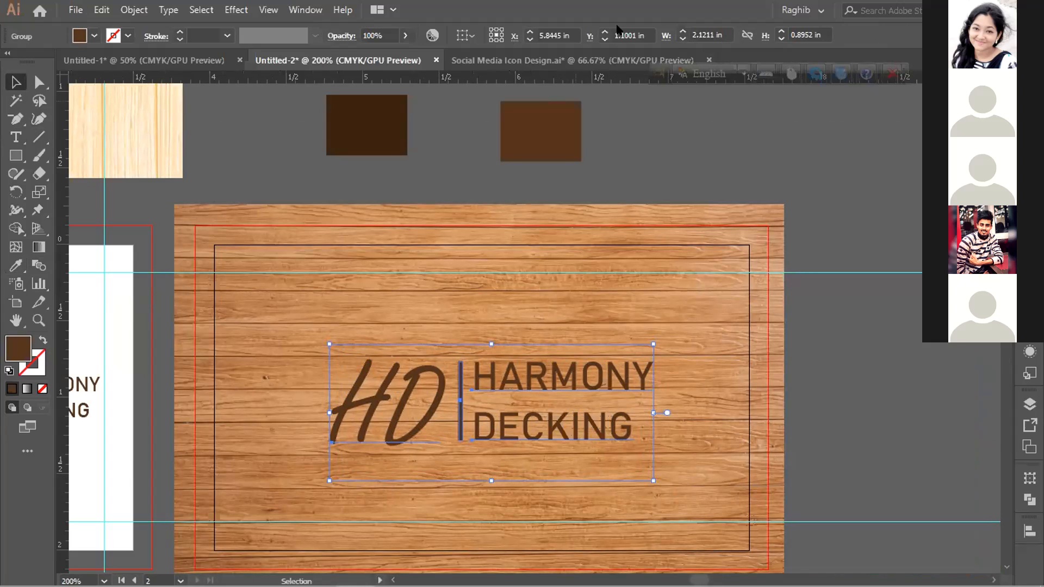
# - Centre the grouped HD Harmony Decking logo horizontally and vertically on the wooden card's artboard
pyautogui.click(747, 336)
pyautogui.click(617, 377)
pyautogui.click(1029, 532)
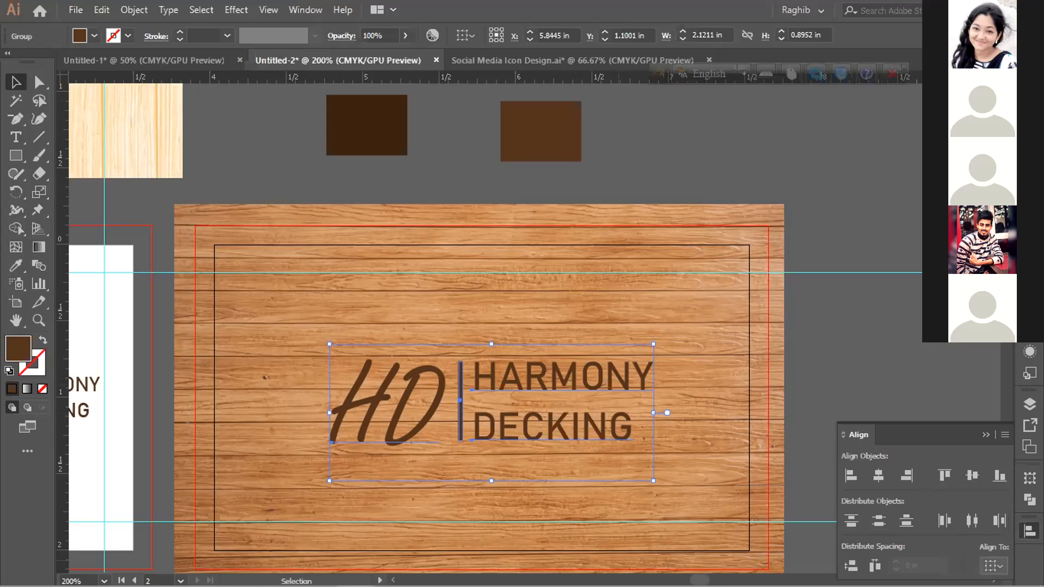
pyautogui.click(993, 566)
pyautogui.click(973, 547)
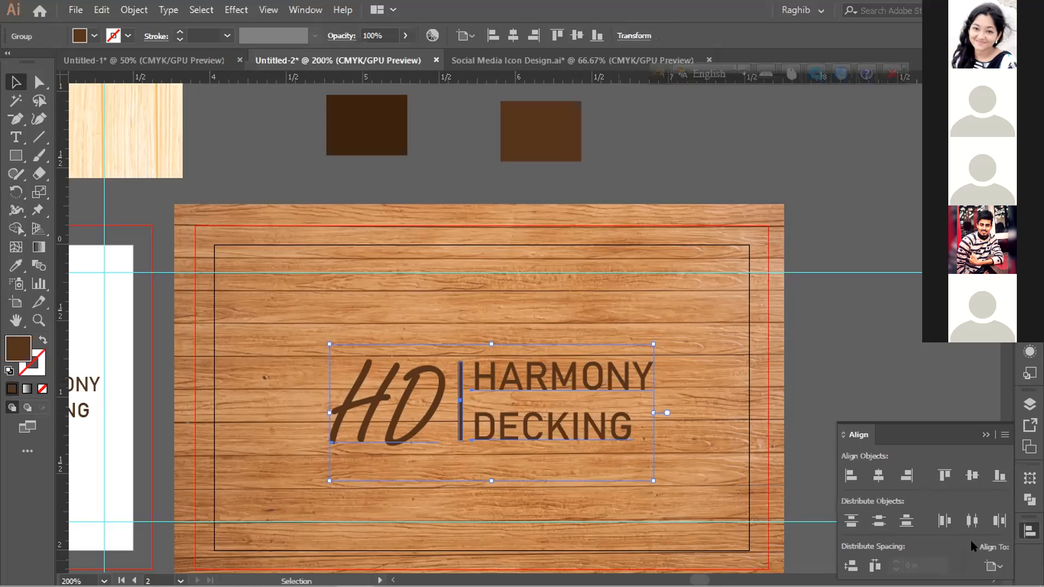
pyautogui.click(972, 477)
pyautogui.click(879, 476)
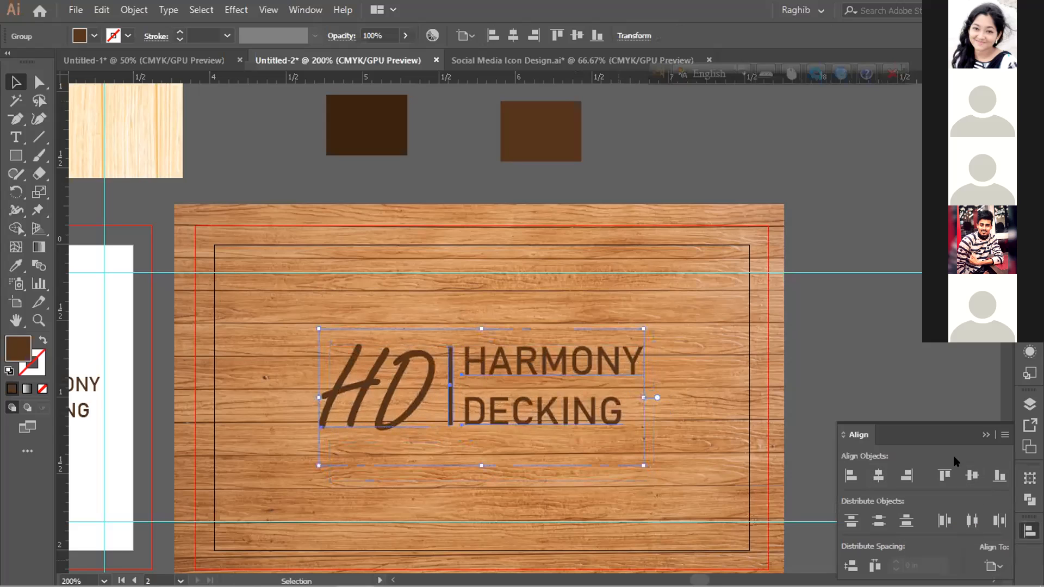
pyautogui.click(984, 435)
pyautogui.click(867, 426)
# - Preview the wooden side in Save for Web at 720 px wide with proportions linked, and leave without saving an image
pyautogui.scroll(-2, 831, 455)
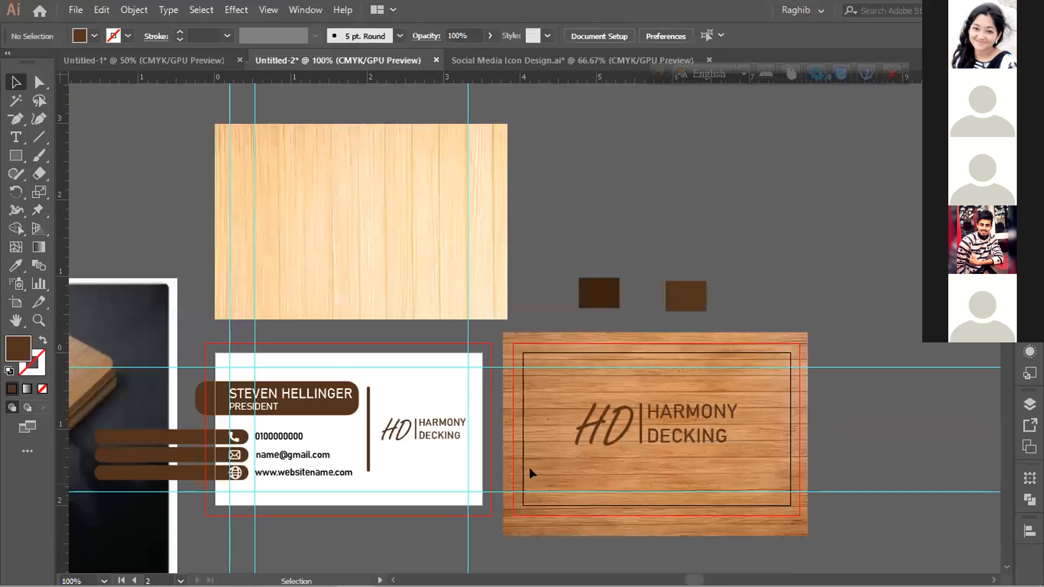
pyautogui.click(75, 10)
pyautogui.moveTo(170, 275)
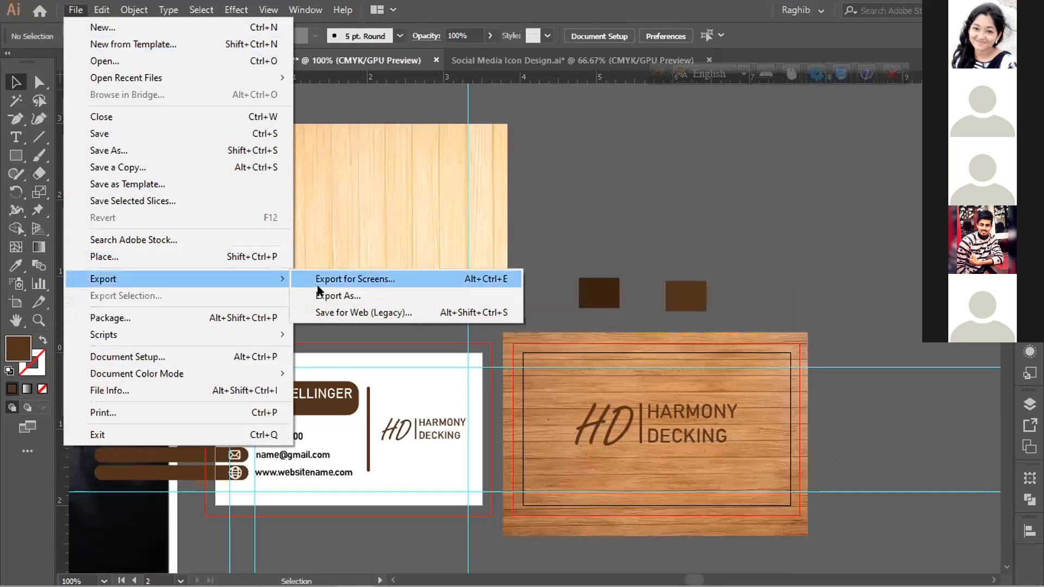
pyautogui.click(338, 314)
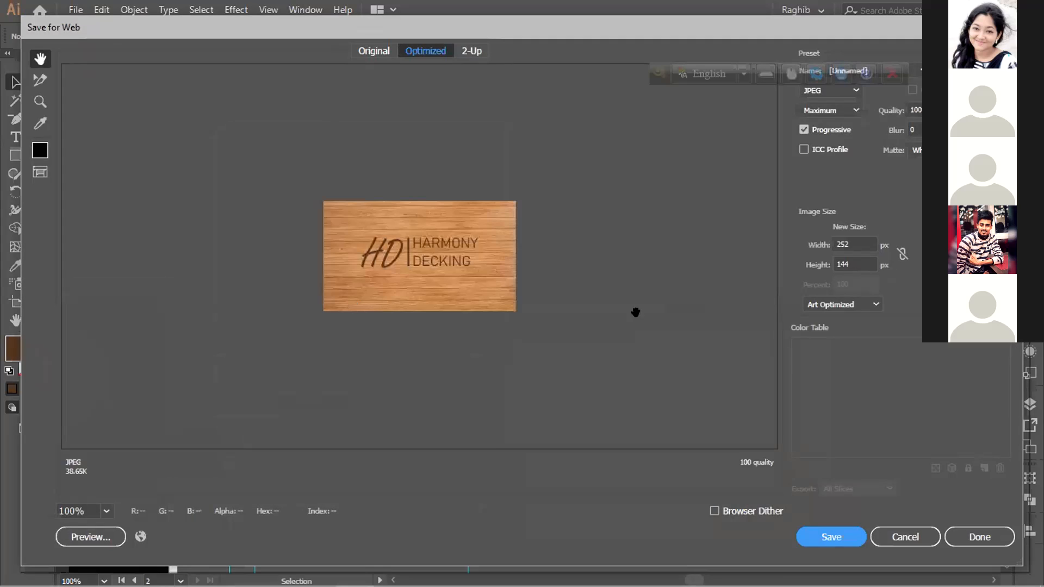
pyautogui.click(840, 244)
pyautogui.press('Right')
pyautogui.moveTo(856, 242); pyautogui.dragTo(834, 243)
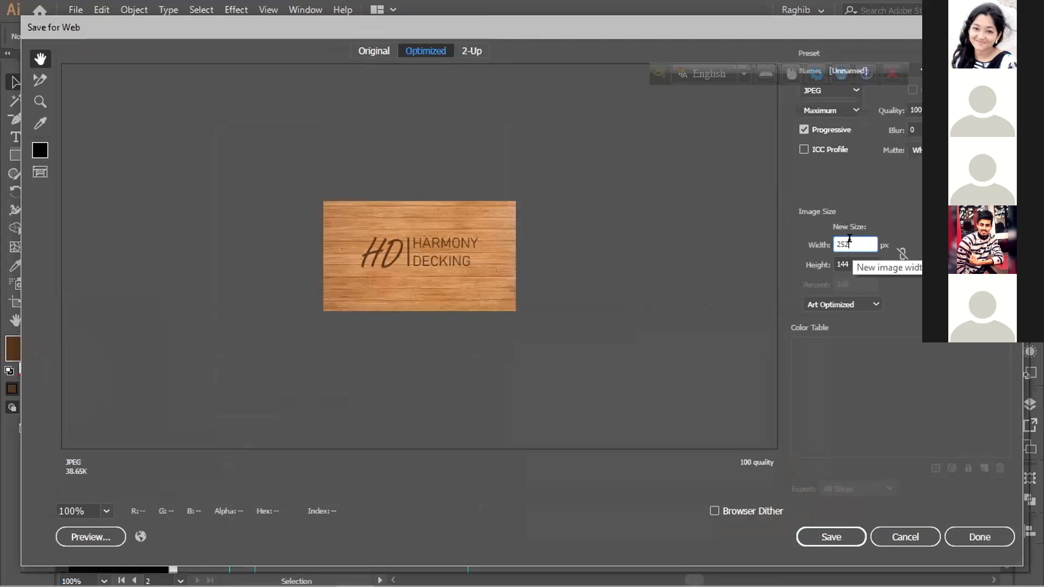
pyautogui.moveTo(851, 241); pyautogui.dragTo(827, 243)
pyautogui.write('720')
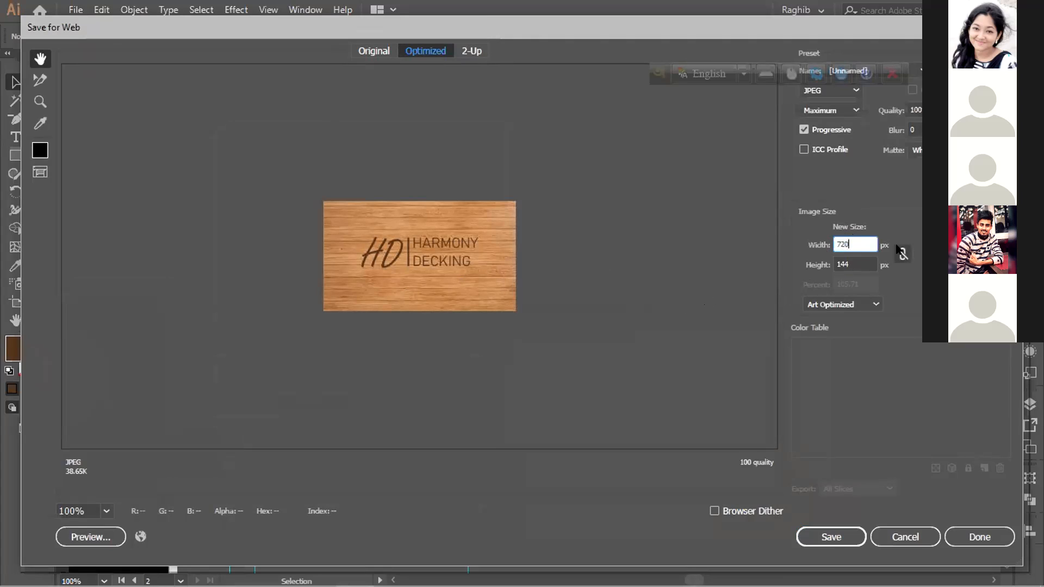
pyautogui.click(902, 254)
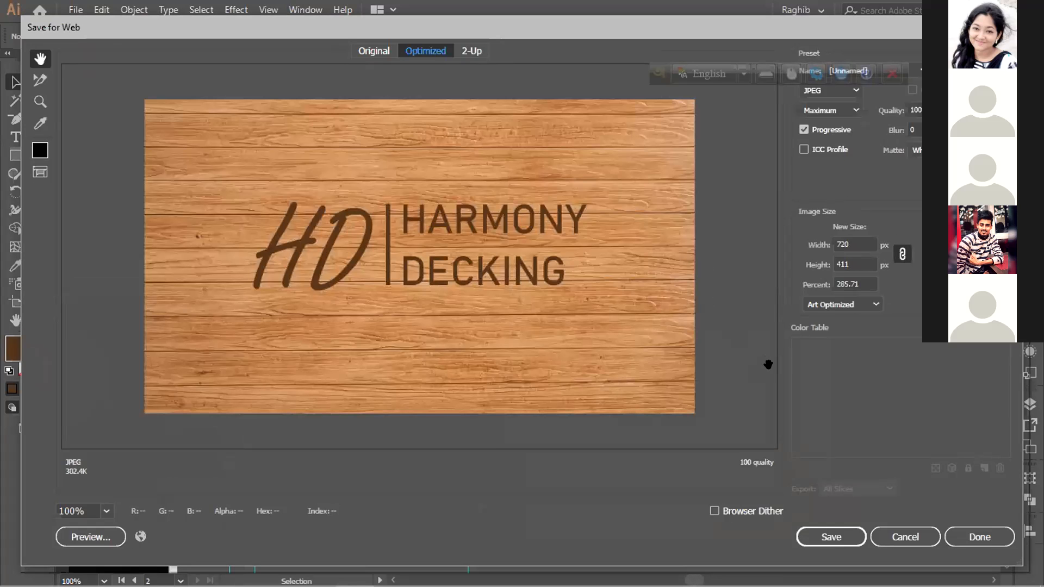
pyautogui.click(918, 537)
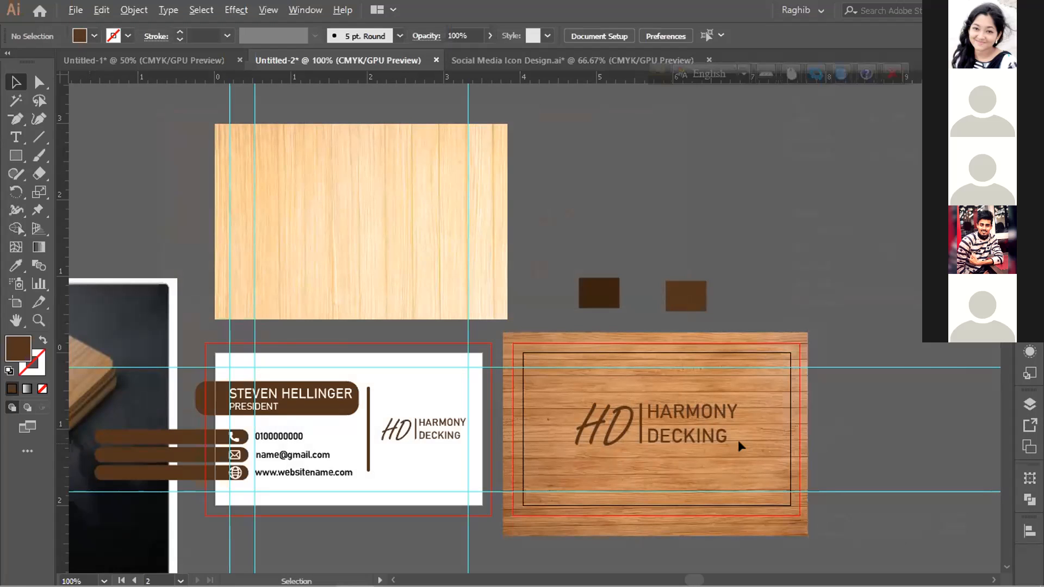
# - Ungroup the logo on the wooden card into separate lettering, divider and text objects
pyautogui.scroll(2, 738, 440)
pyautogui.scroll(3, 736, 442)
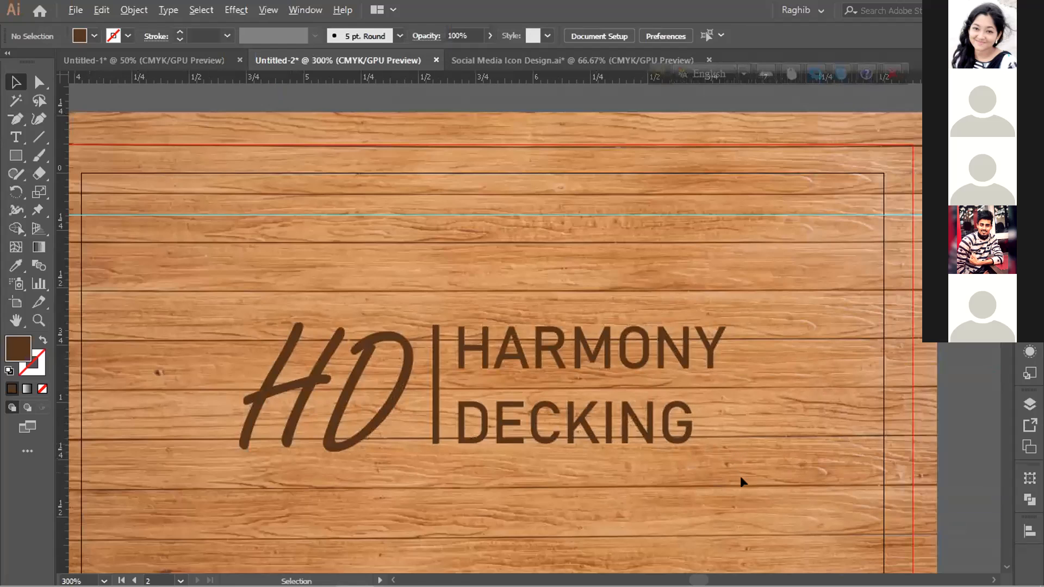
pyautogui.scroll(-5, 741, 481)
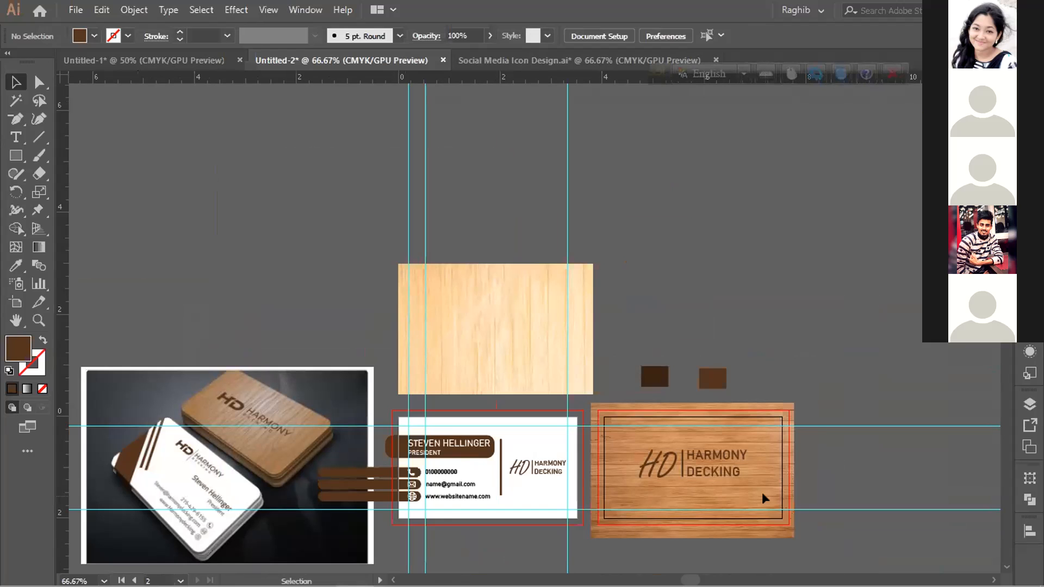
pyautogui.scroll(3, 746, 465)
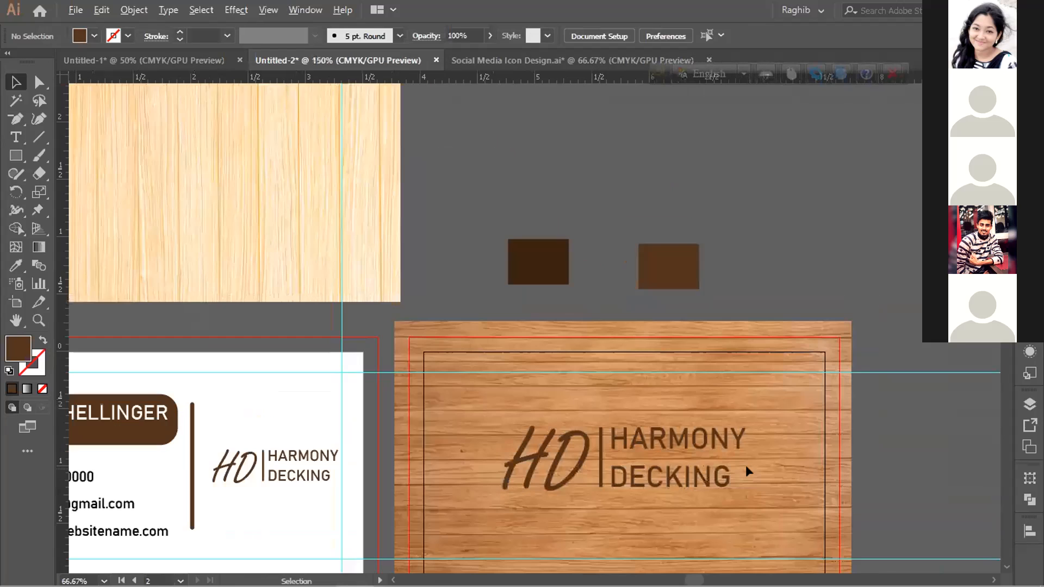
pyautogui.rightClick(714, 492)
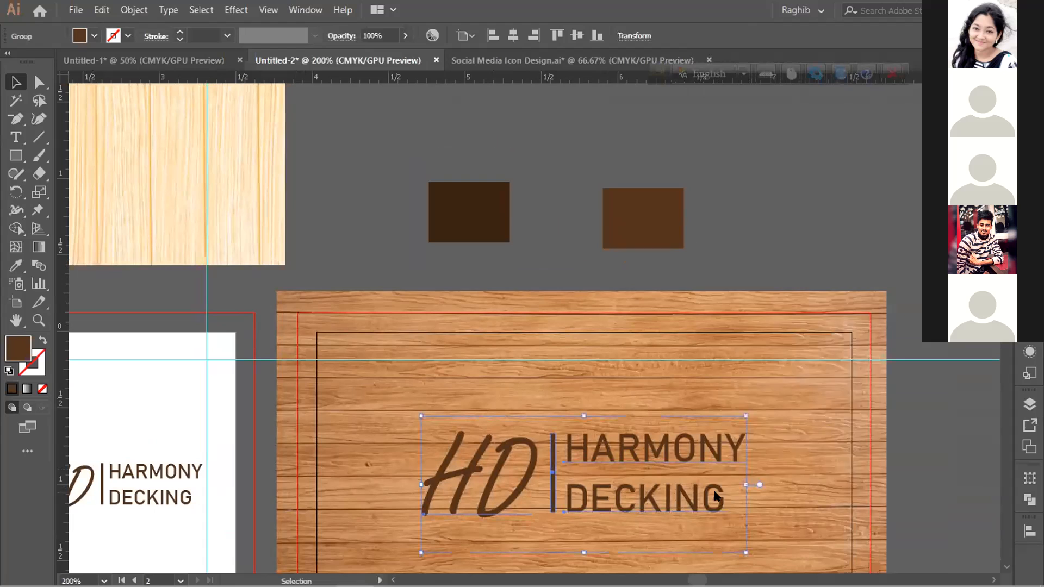
pyautogui.click(787, 376)
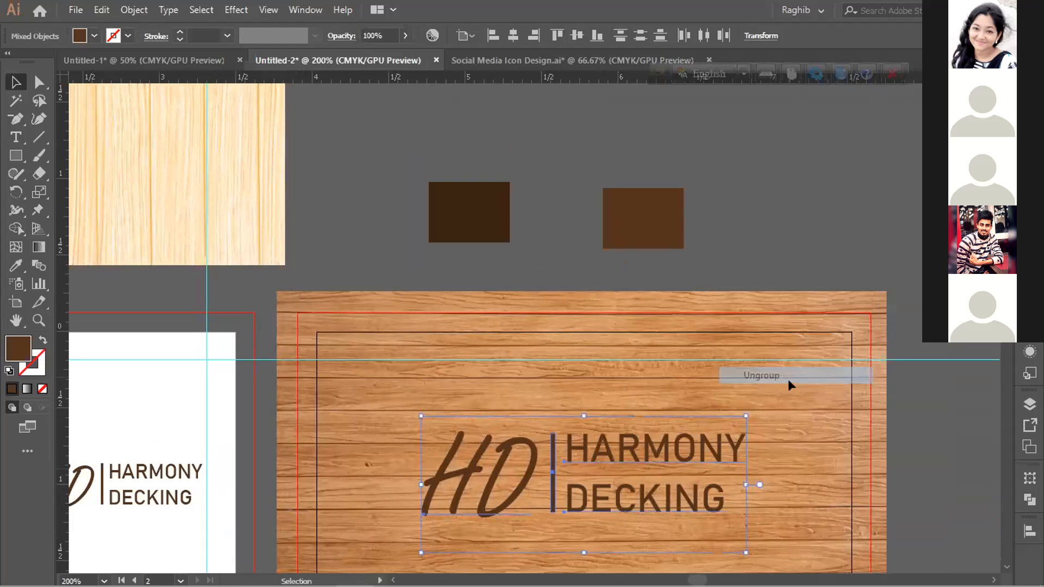
pyautogui.click(898, 432)
# - Set the font size of the word DECKING on the wooden card to 16 pt
pyautogui.click(702, 488)
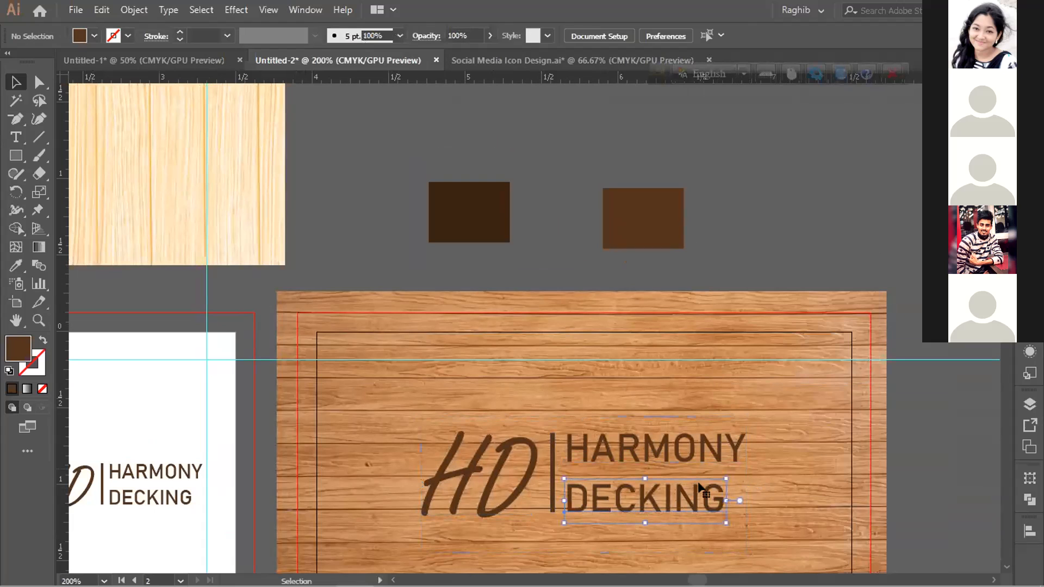
pyautogui.hotkey('ctrl', 't')
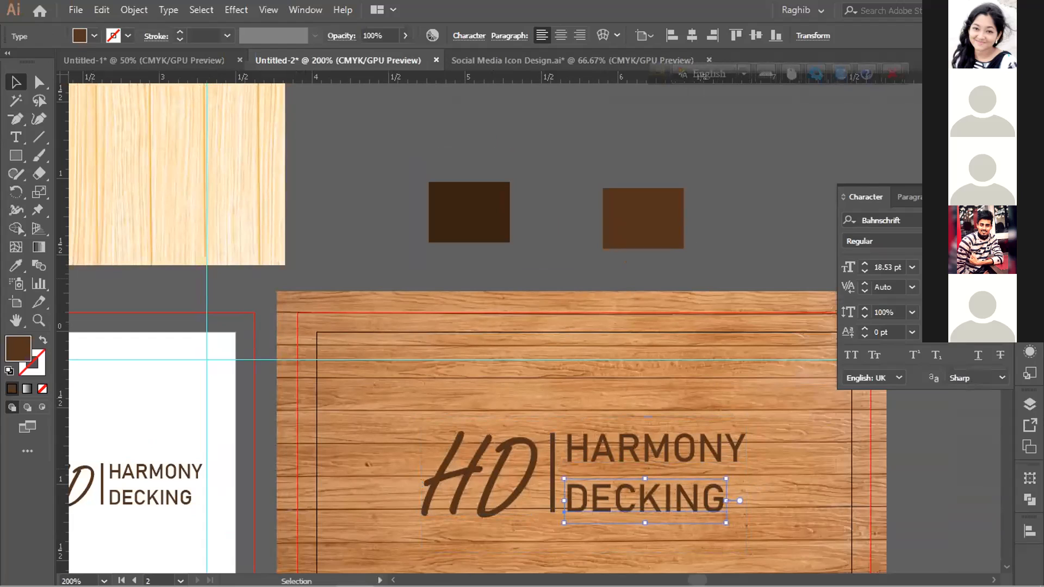
pyautogui.click(912, 267)
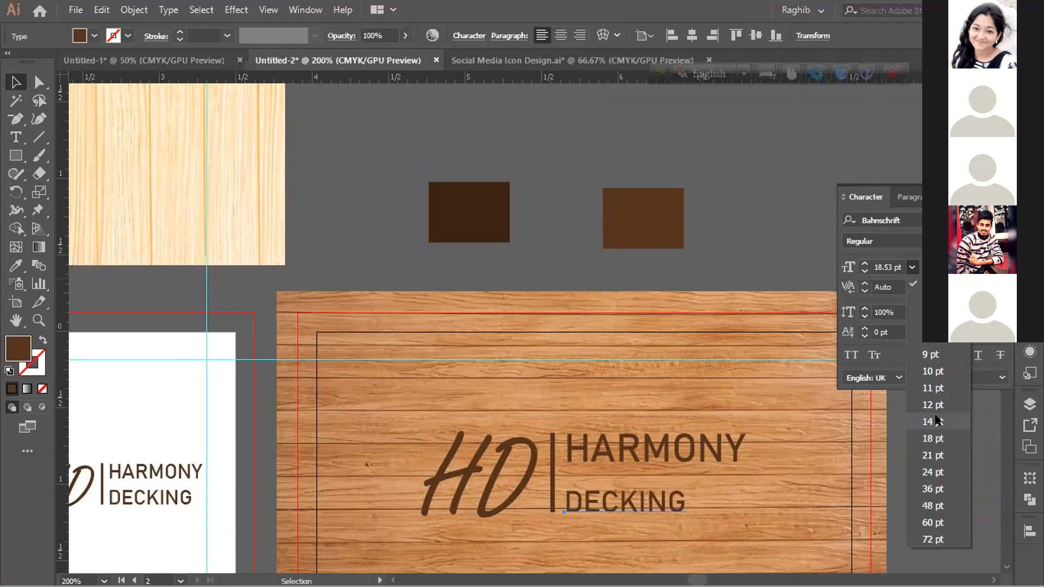
pyautogui.click(886, 265)
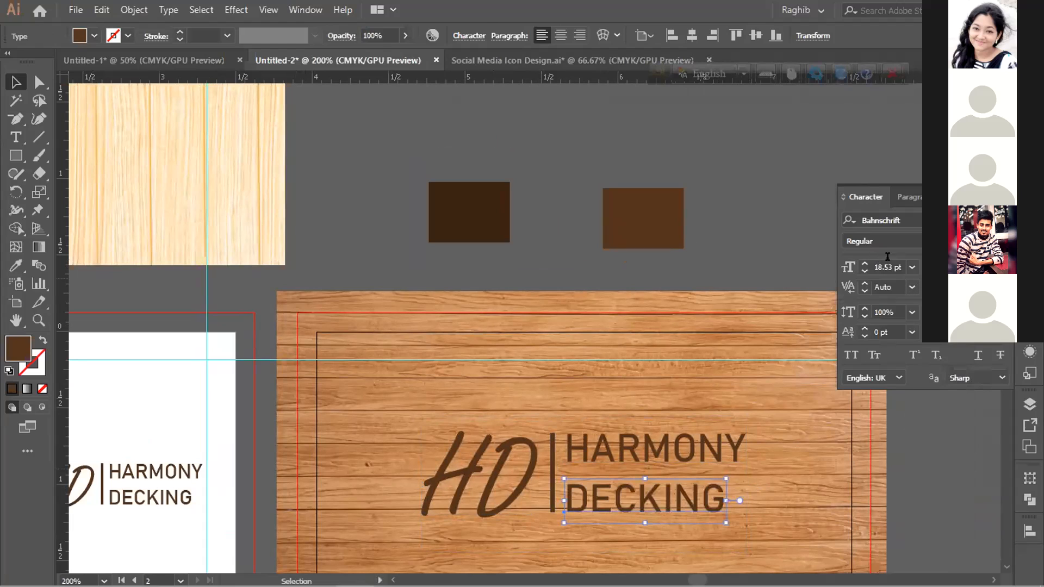
pyautogui.click(887, 263)
pyautogui.doubleClick(887, 263)
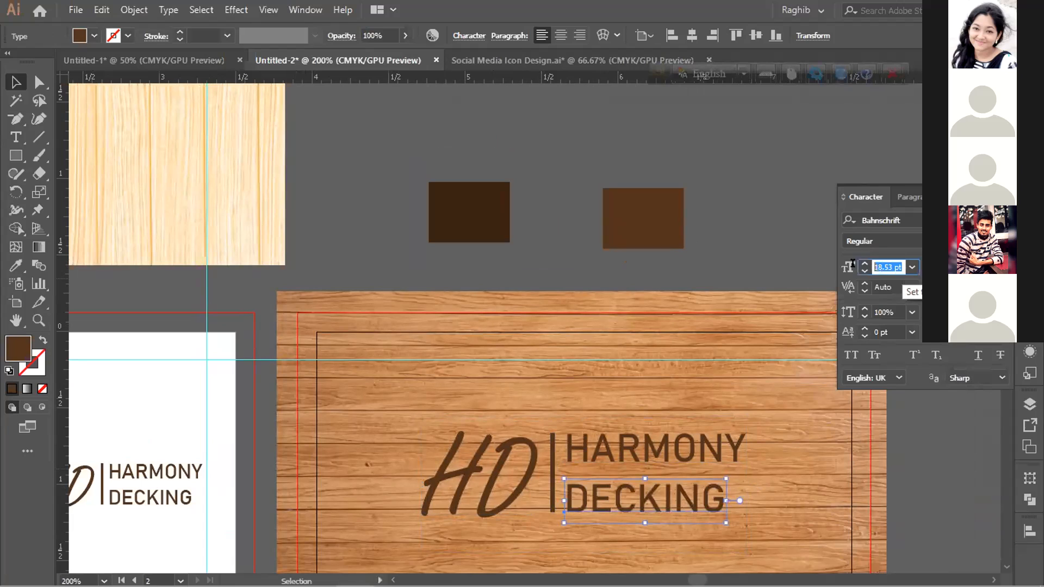
pyautogui.write('16')
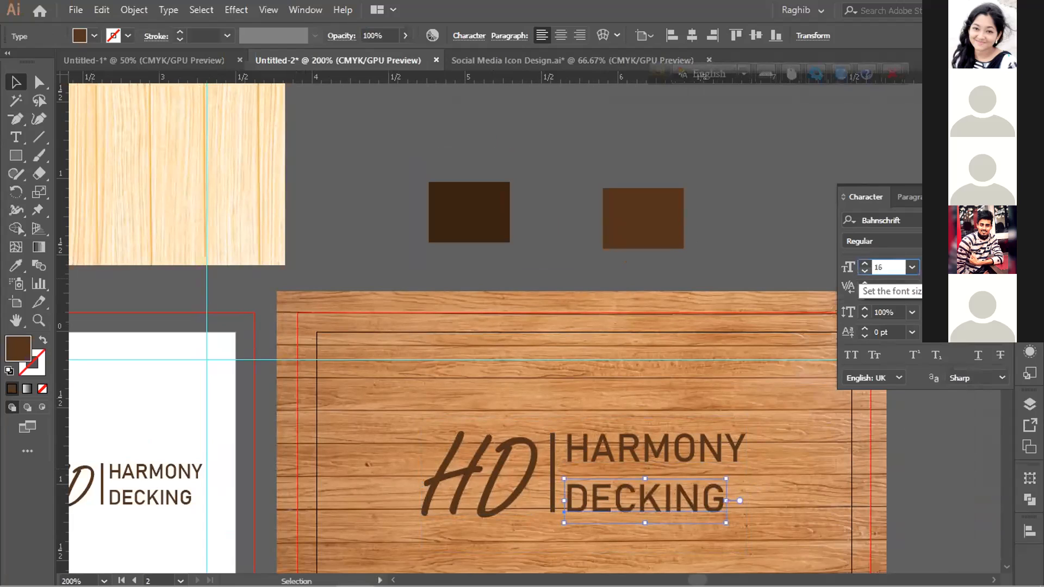
pyautogui.press('Return')
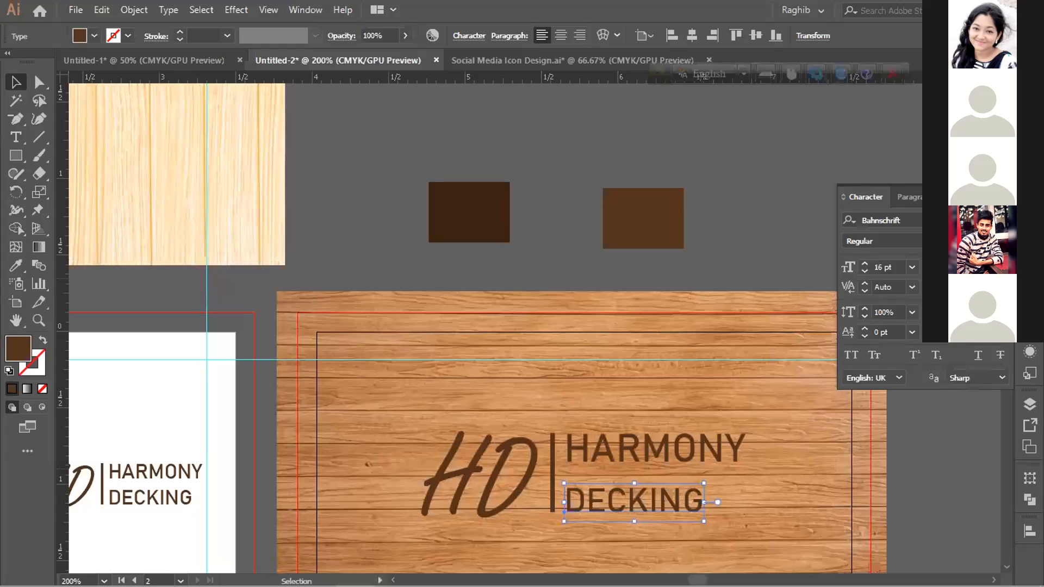
pyautogui.click(1008, 189)
pyautogui.click(850, 232)
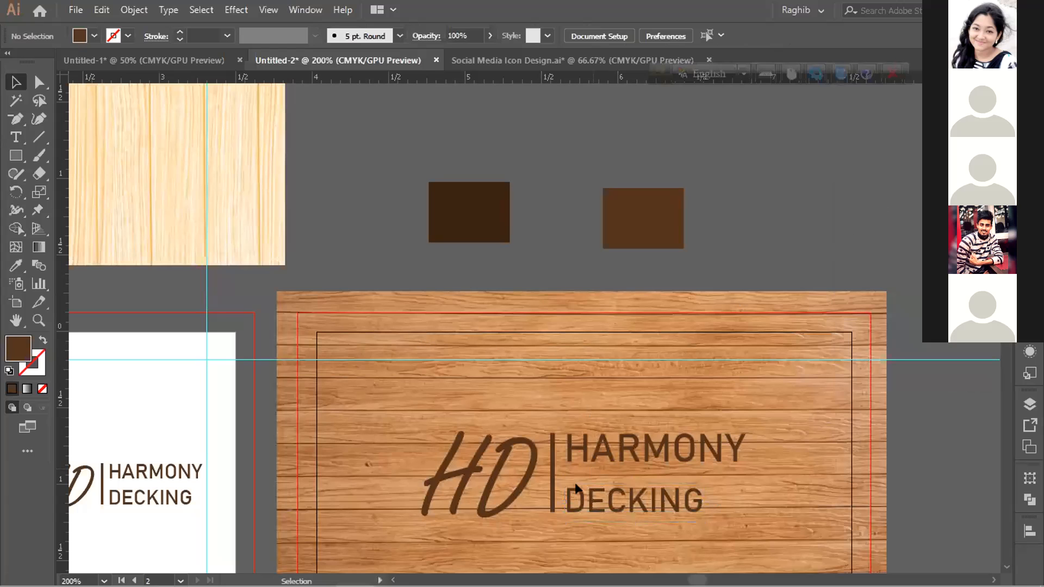
# - Group the HD lettering, divider, HARMONY and DECKING text on the wooden card back into one logo
pyautogui.scroll(2, 553, 510)
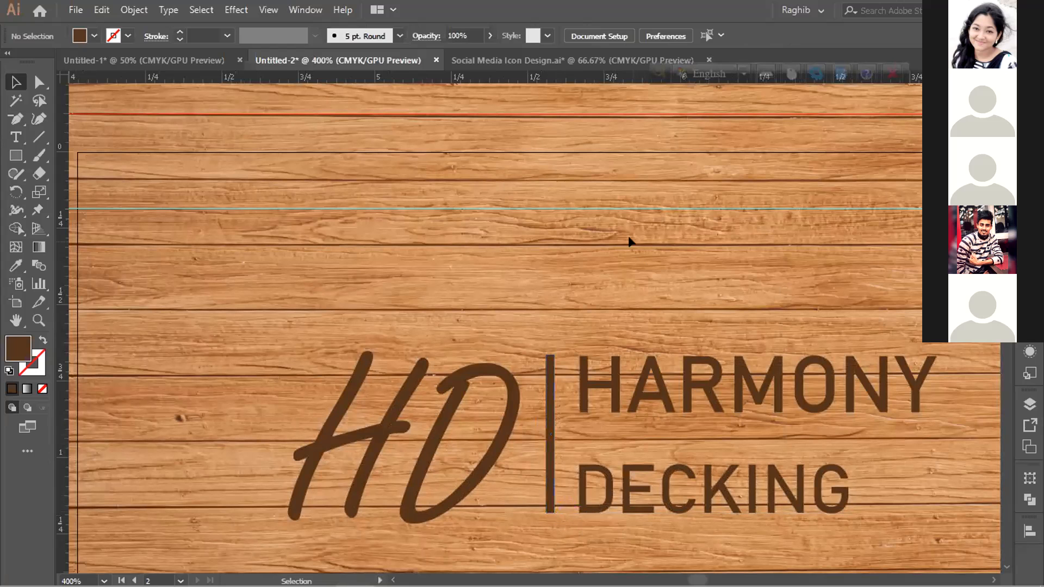
pyautogui.scroll(-4, 628, 242)
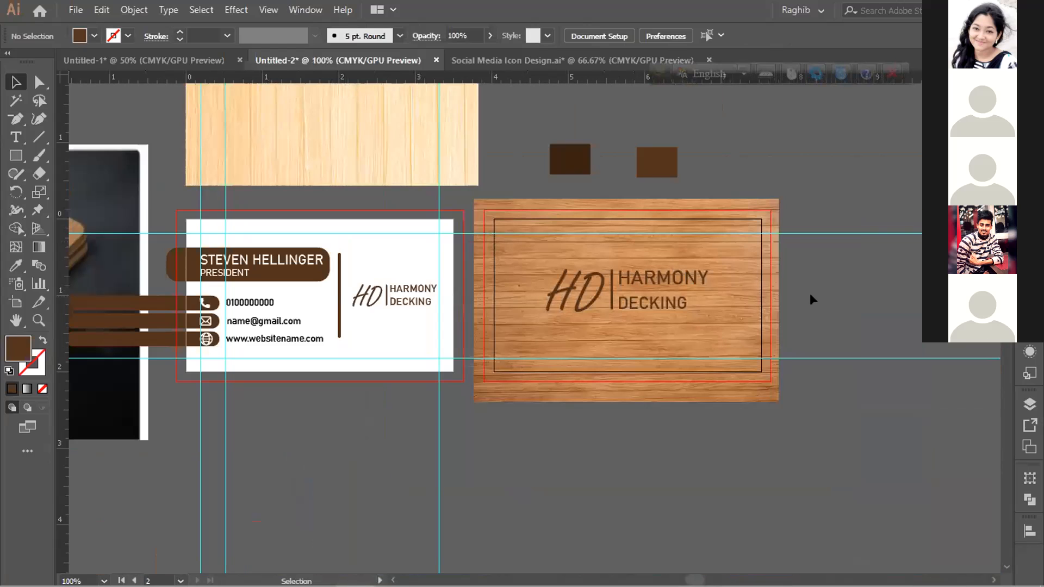
pyautogui.scroll(1, 652, 288)
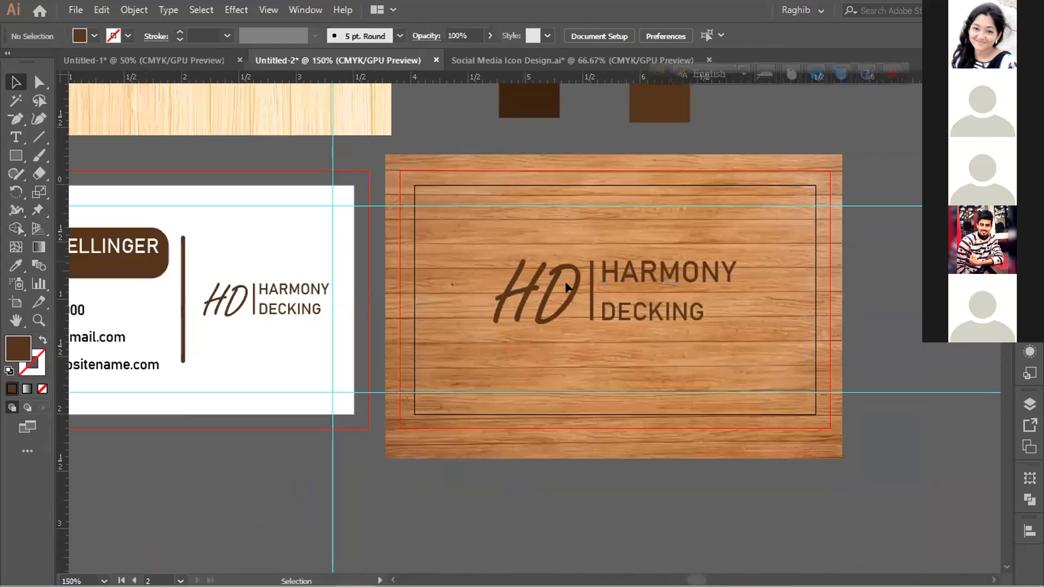
pyautogui.hotkey('ctrl', 'a')
pyautogui.press('a')
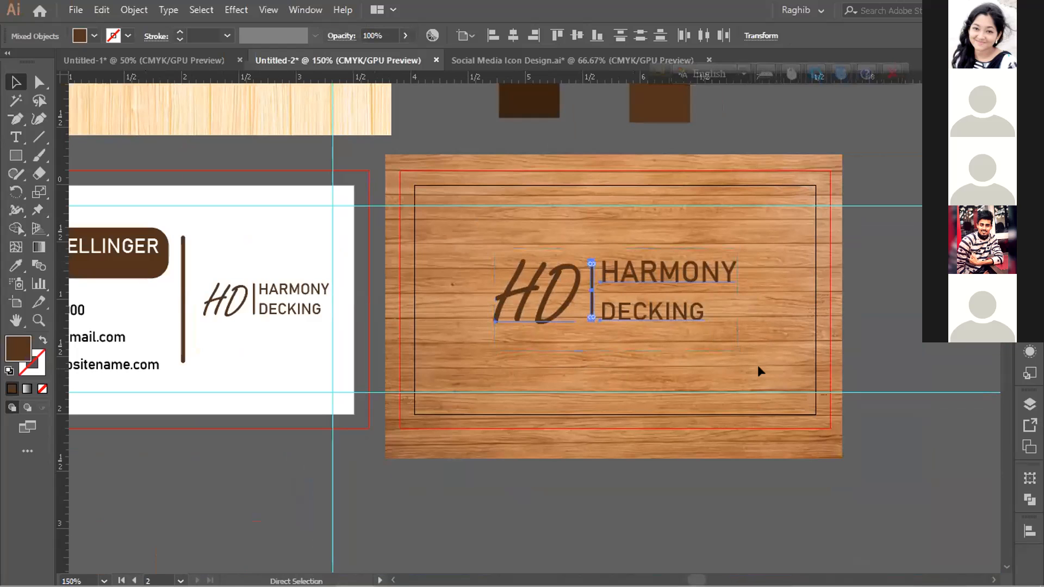
pyautogui.press('v')
pyautogui.click(785, 350)
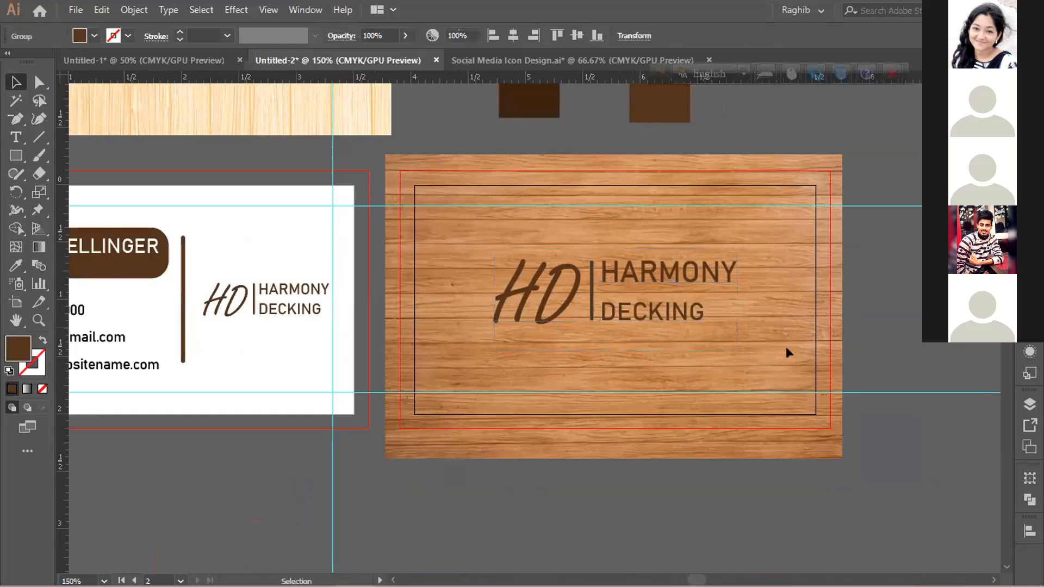
pyautogui.scroll(-1, 789, 356)
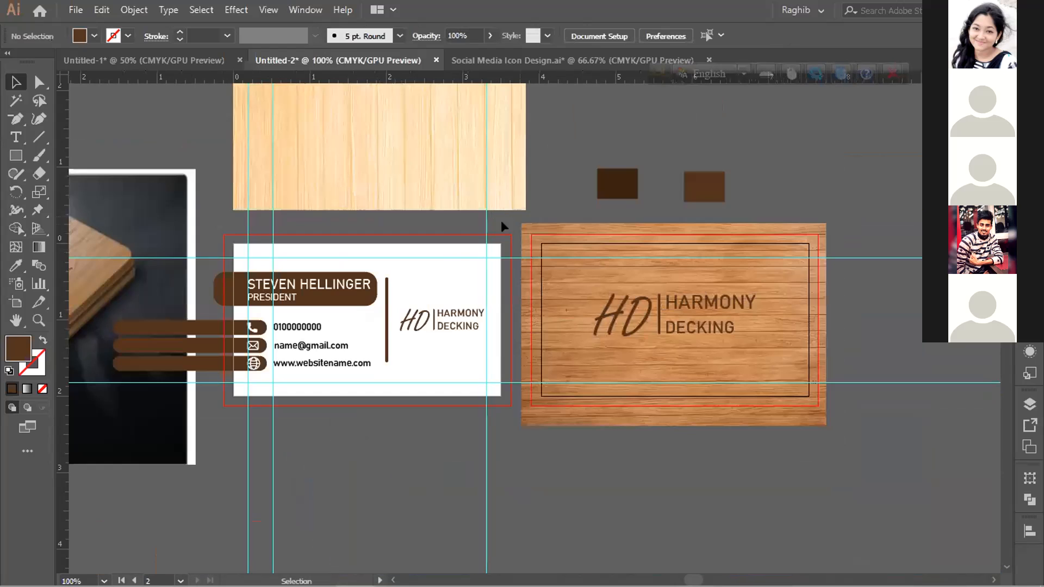
# - Preview the white contact side in Save for Web at 720 px wide, and close the export settings without saving an image
pyautogui.scroll(1, 501, 221)
pyautogui.press('space')
pyautogui.moveTo(373, 299); pyautogui.dragTo(455, 329)
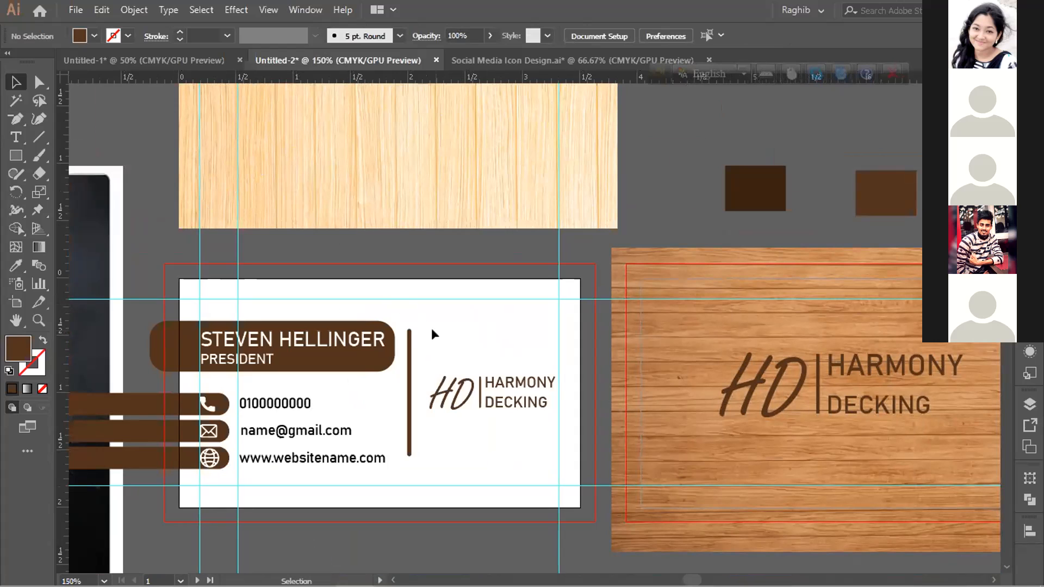
pyautogui.click(75, 10)
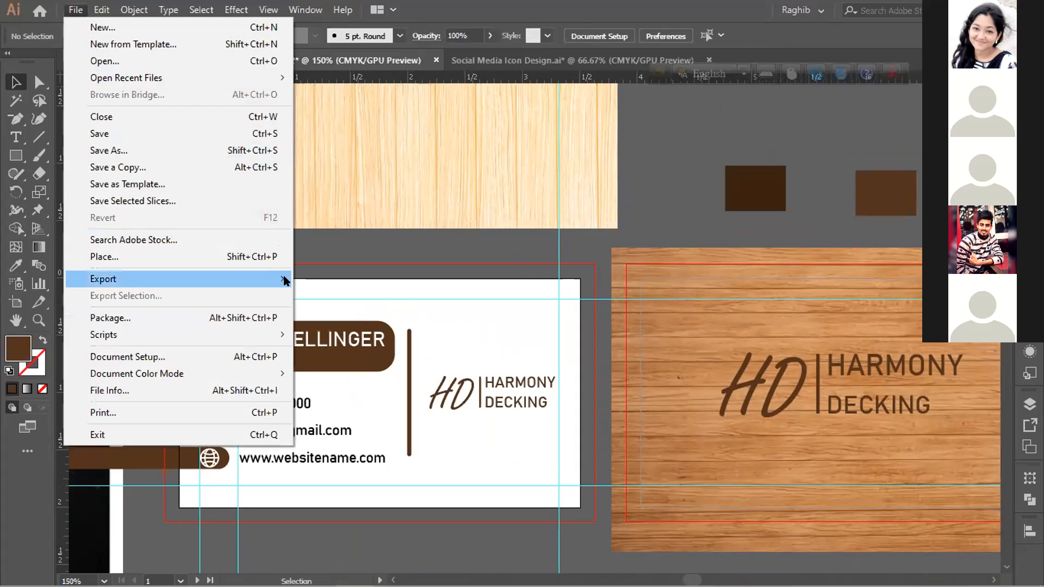
pyautogui.moveTo(287, 280)
pyautogui.click(346, 312)
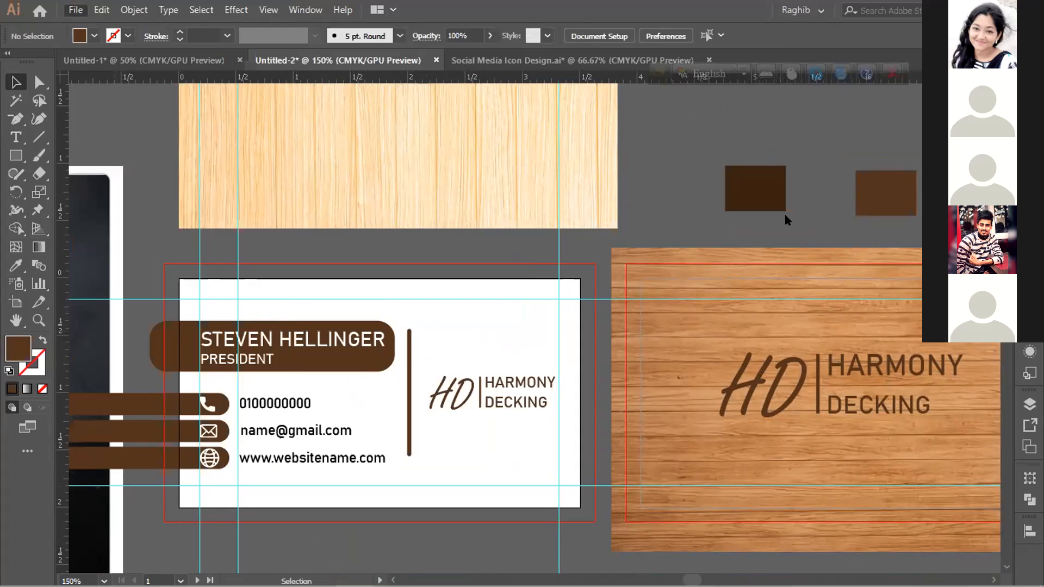
pyautogui.doubleClick(852, 244)
pyautogui.write('720')
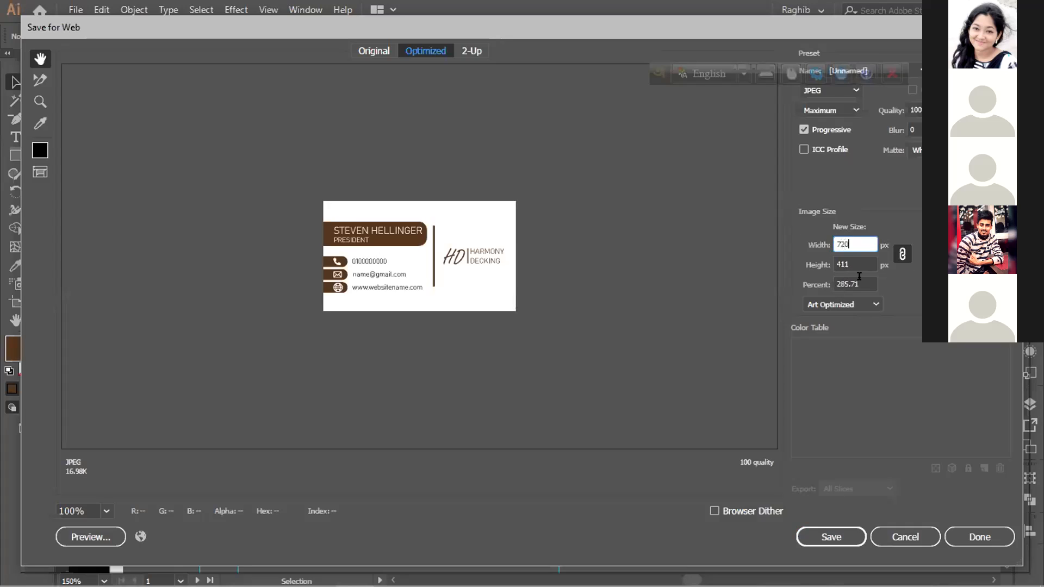
pyautogui.click(902, 254)
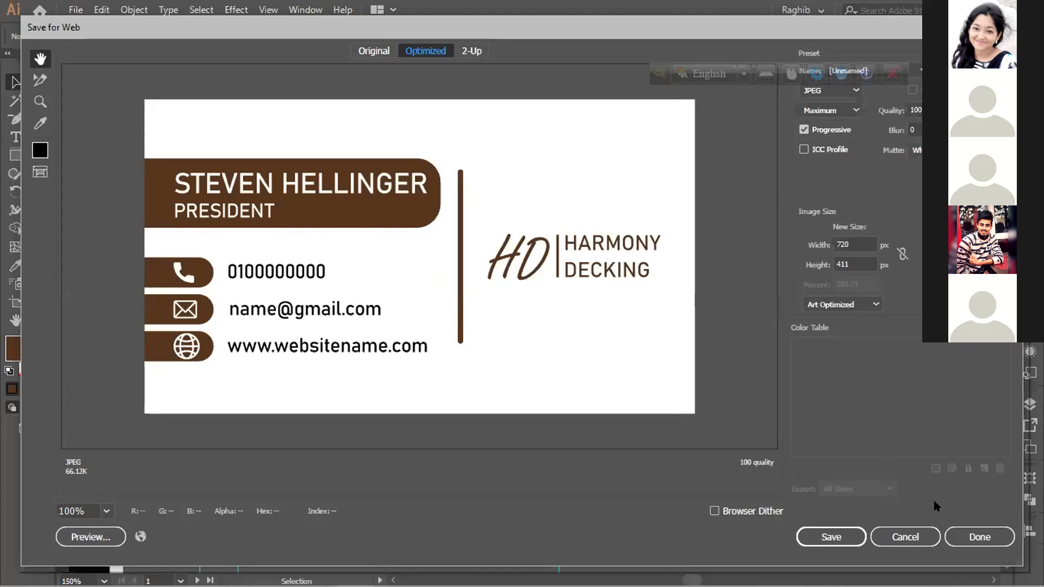
pyautogui.moveTo(998, 562)
pyautogui.click(979, 537)
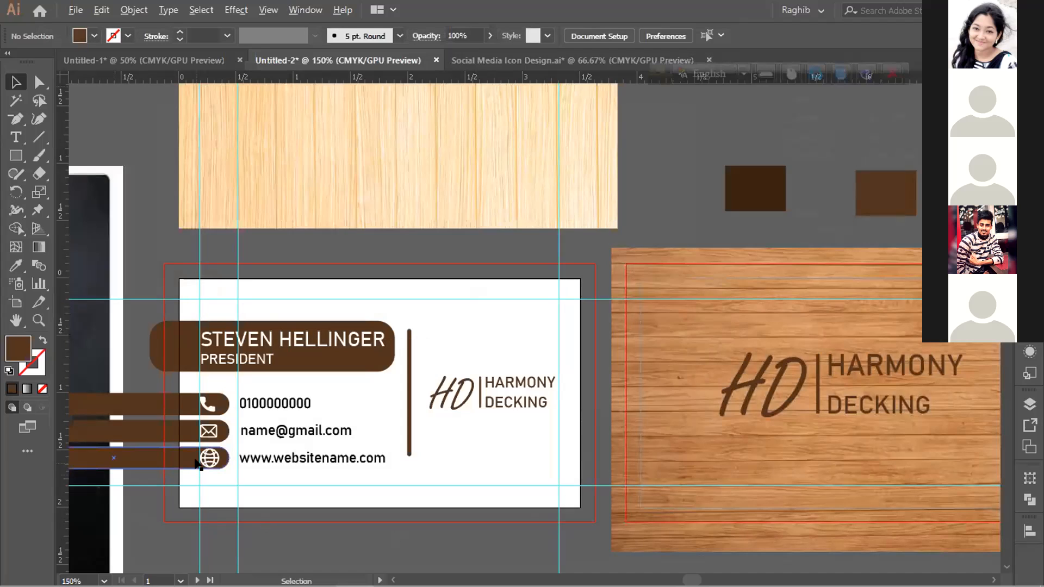
# - Ungroup the website contact row on the white card and scale its globe icon down slightly
pyautogui.scroll(4, 196, 463)
pyautogui.click(261, 462)
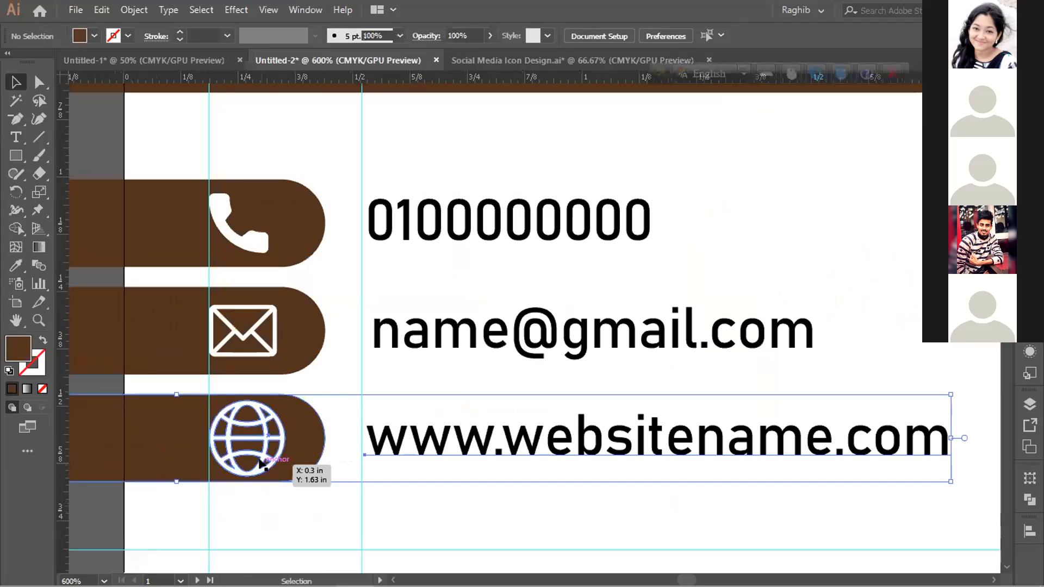
pyautogui.rightClick(261, 461)
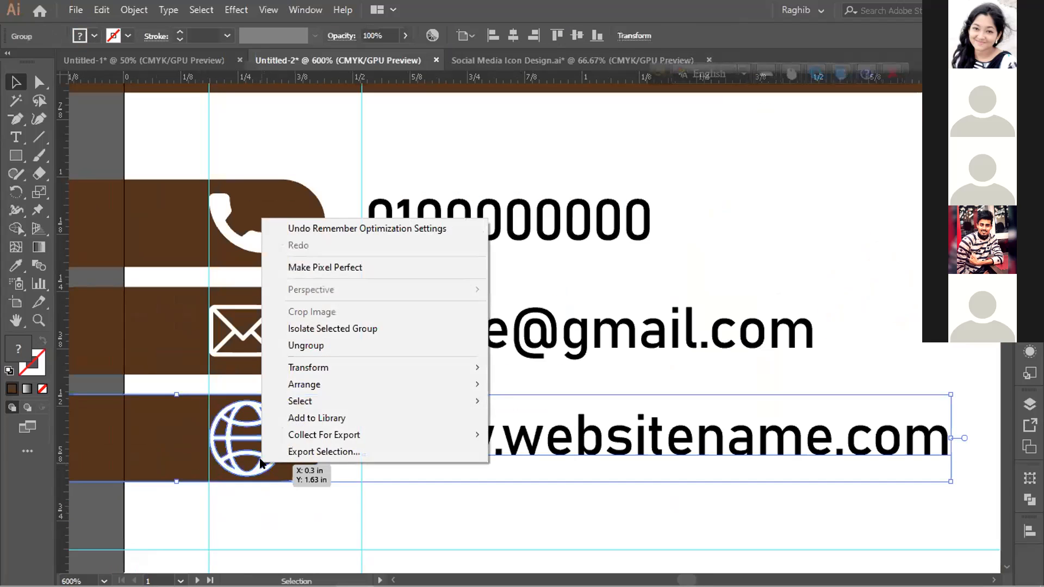
pyautogui.click(319, 346)
pyautogui.click(262, 463)
pyautogui.rightClick(262, 462)
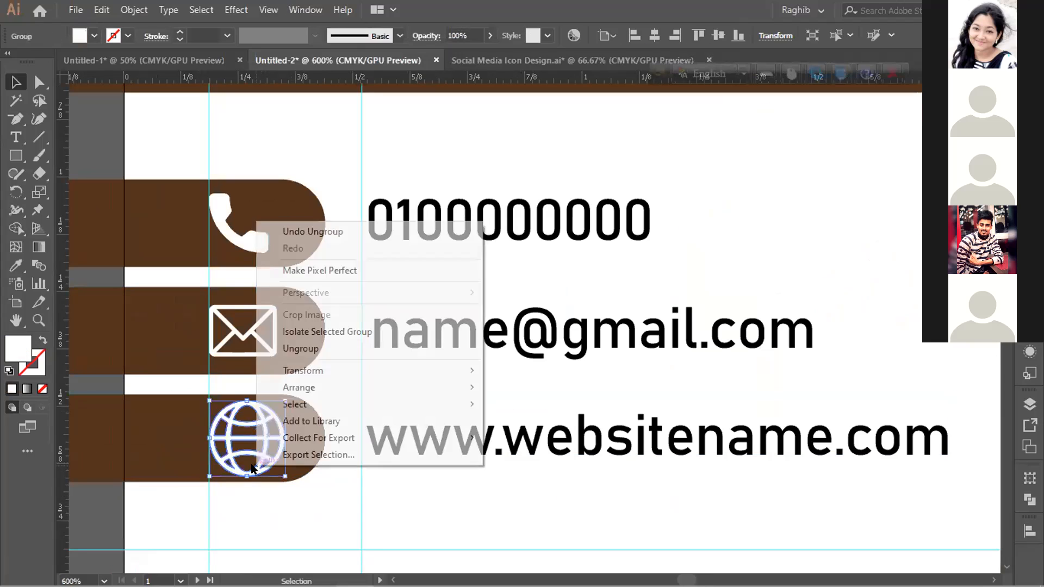
pyautogui.click(264, 463)
pyautogui.click(264, 463)
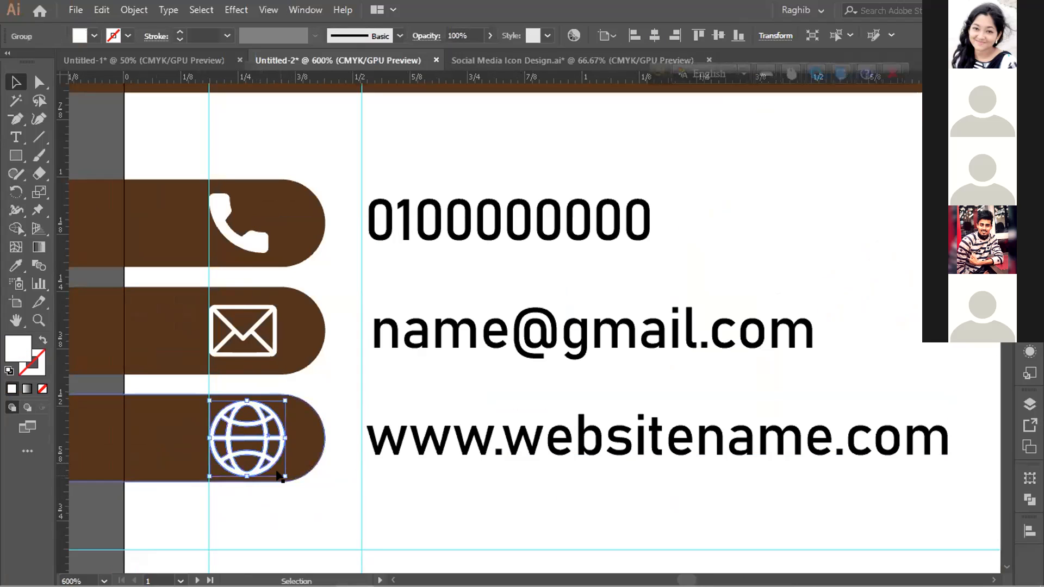
pyautogui.moveTo(278, 472); pyautogui.dragTo(280, 475)
pyautogui.click(282, 516)
pyautogui.scroll(-1, 263, 526)
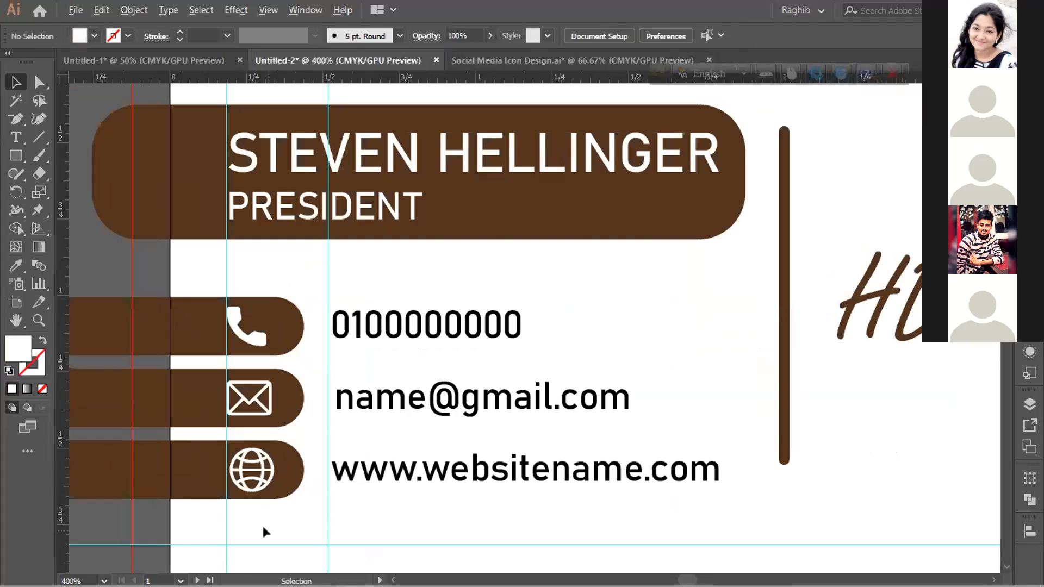
# - Move the globe icon so its outer edge meets the margin guide, in line with the phone and envelope icons
pyautogui.scroll(1, 238, 495)
pyautogui.scroll(1, 242, 500)
pyautogui.click(255, 482)
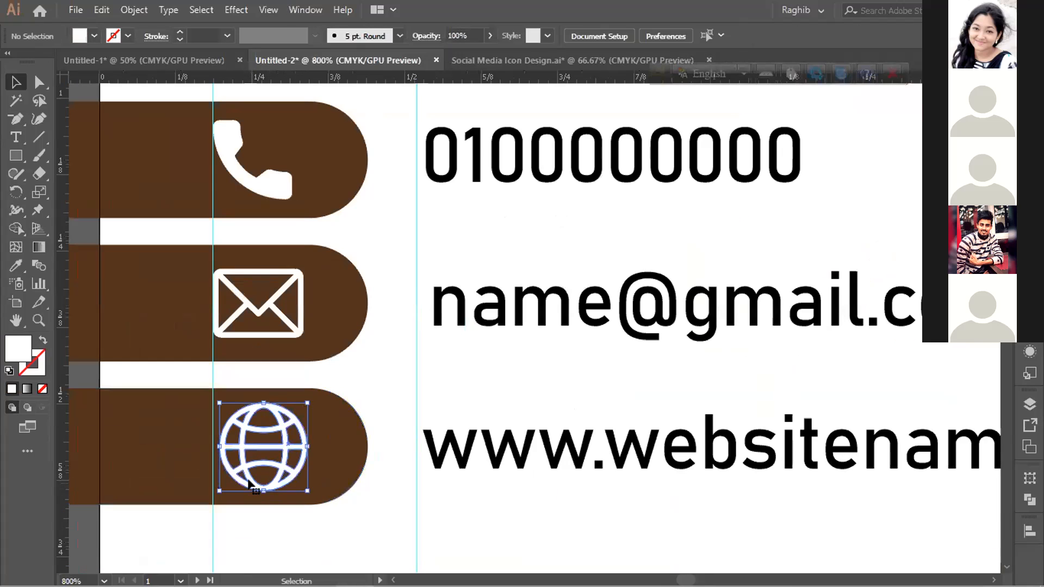
pyautogui.moveTo(235, 447); pyautogui.dragTo(238, 447)
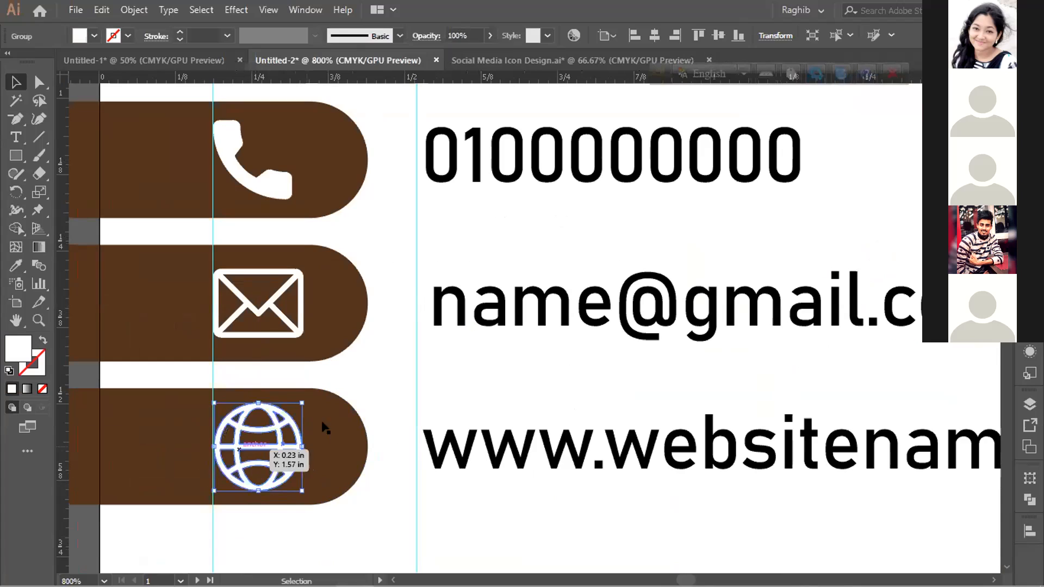
pyautogui.click(384, 368)
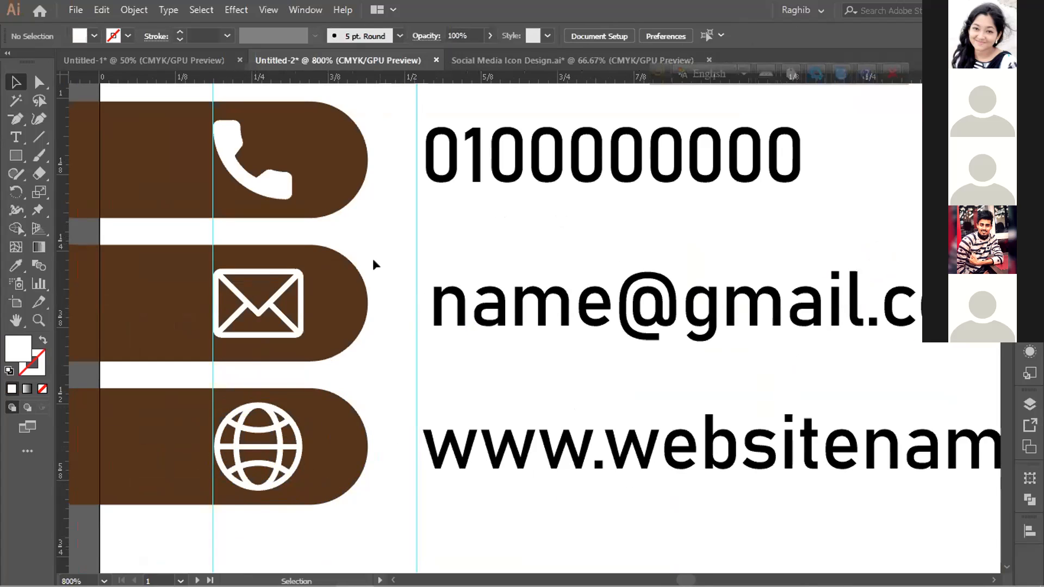
# - Examine the overall layout and spacing of the white contact card beside the wooden card
pyautogui.scroll(-4, 373, 259)
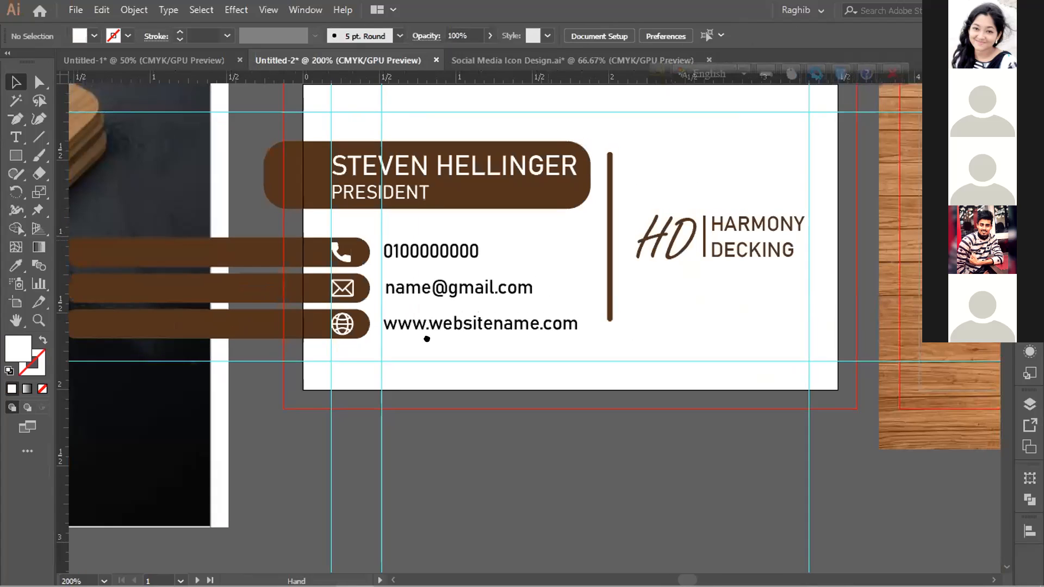
pyautogui.moveTo(427, 339); pyautogui.dragTo(333, 431)
pyautogui.scroll(-1, 570, 310)
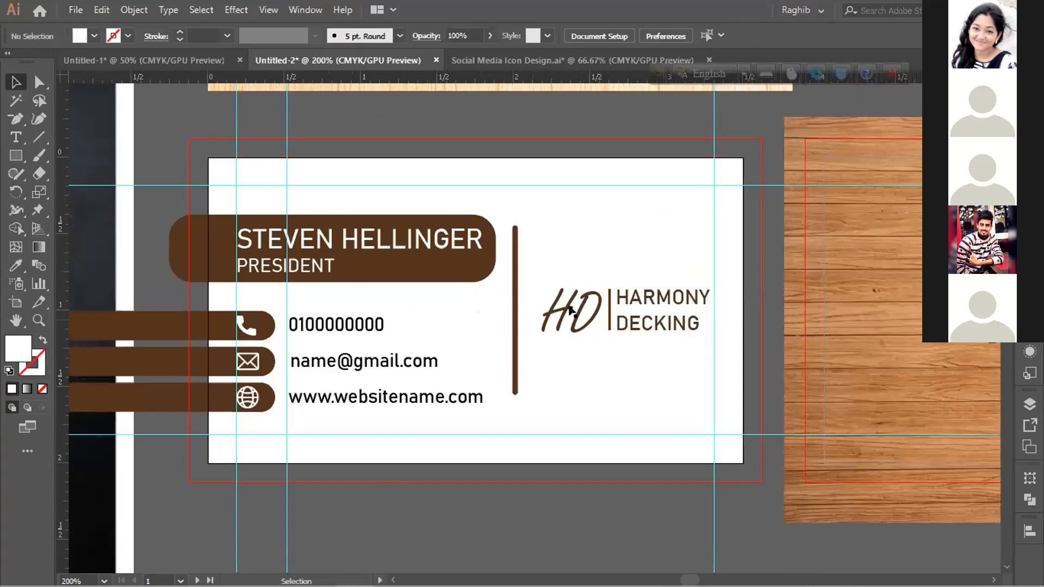
pyautogui.moveTo(566, 237); pyautogui.dragTo(521, 265)
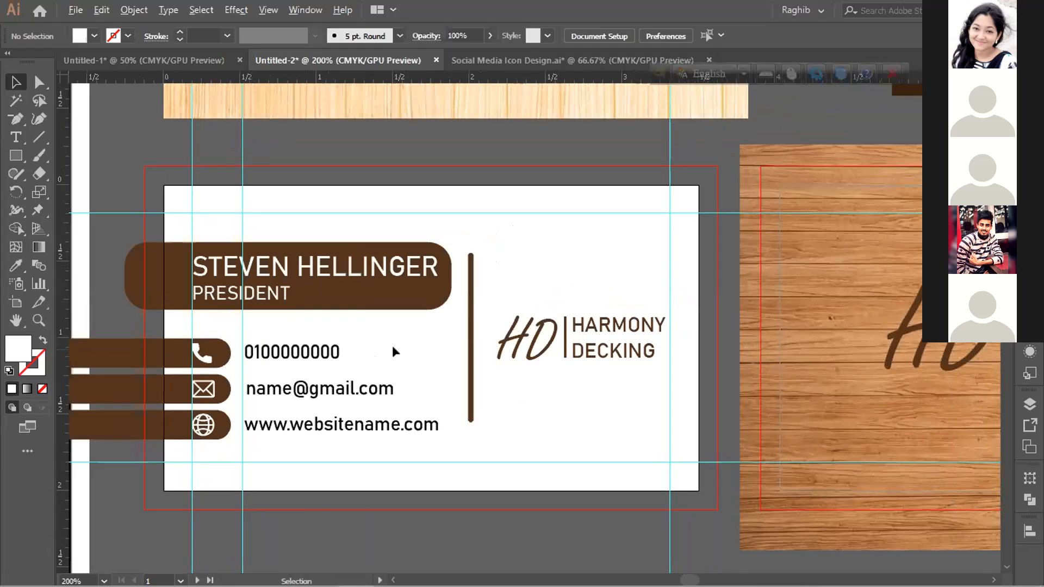
pyautogui.scroll(-1, 393, 345)
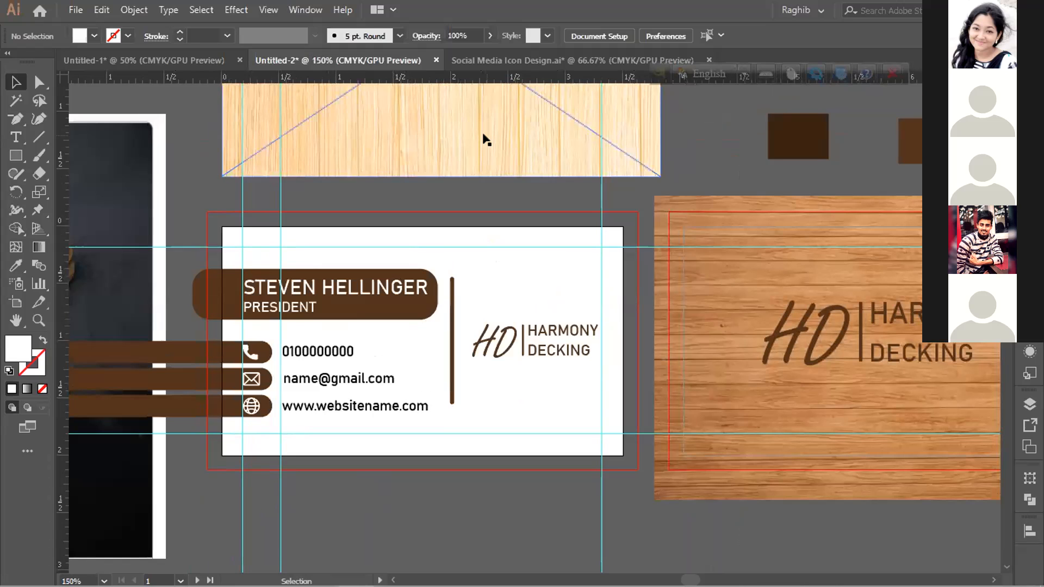
pyautogui.scroll(1, 458, 269)
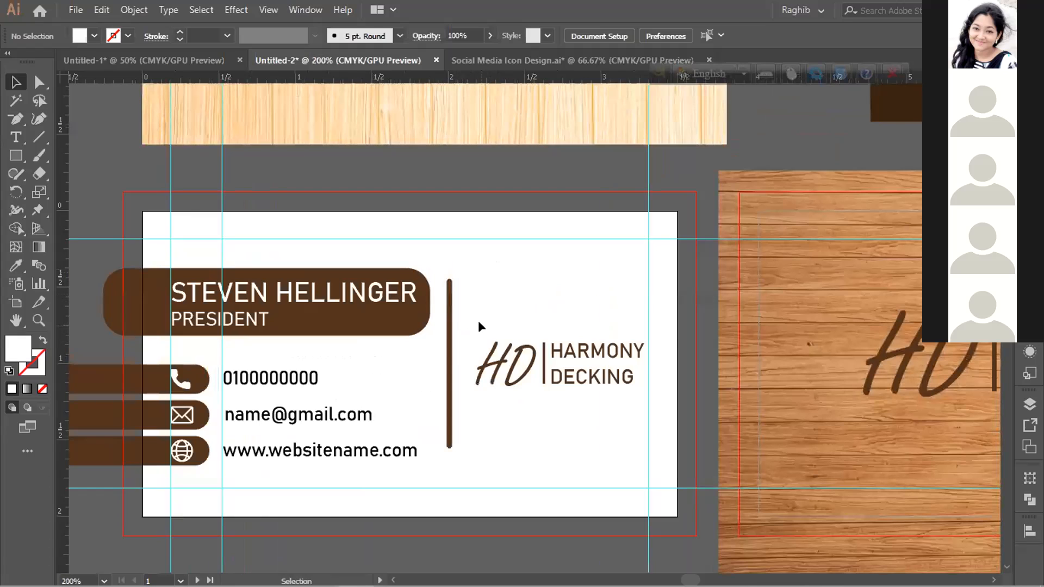
pyautogui.scroll(-1, 477, 321)
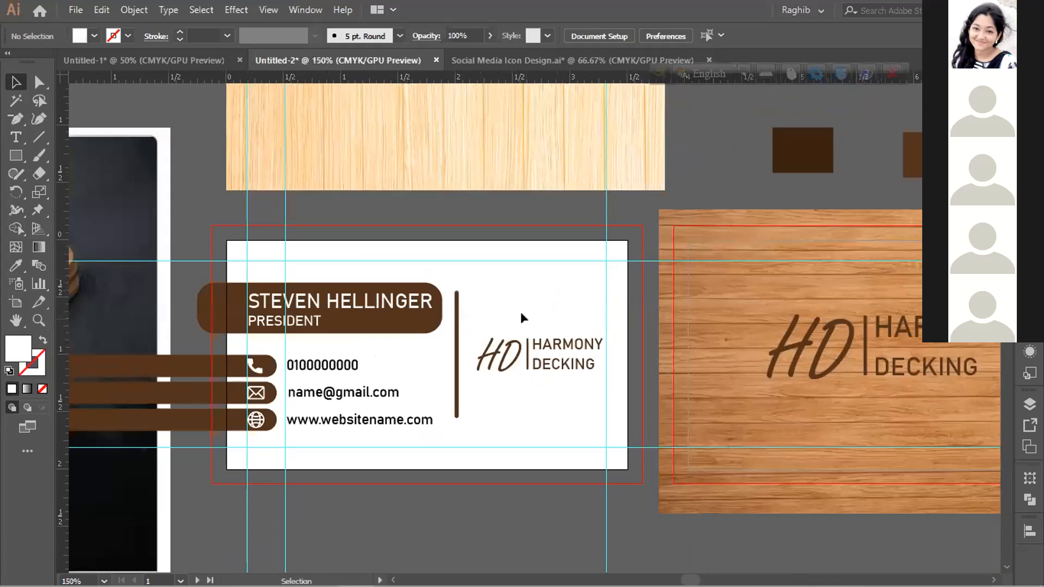
pyautogui.press('space')
pyautogui.moveTo(478, 288); pyautogui.dragTo(474, 292)
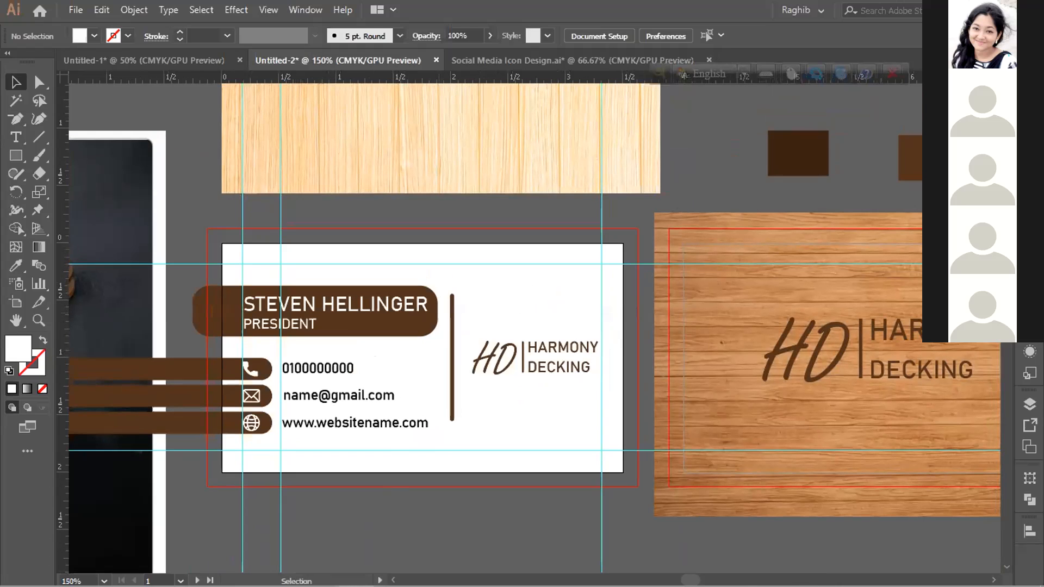
# - Switch to the Freelancer contest page in Chrome, look through the attached reference images, and return to the card design in Illustrator
pyautogui.click(318, 572)
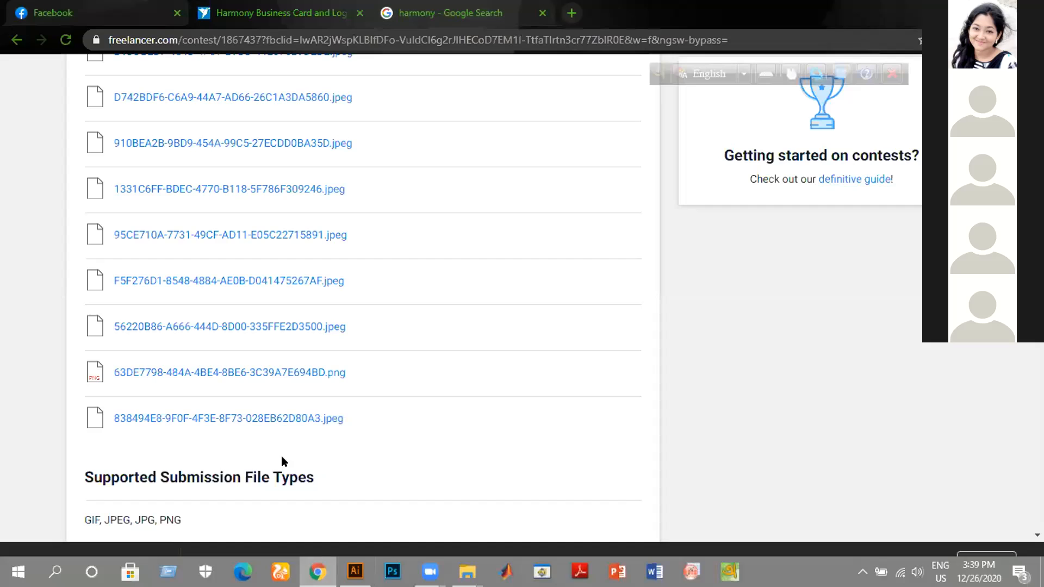
pyautogui.click(264, 424)
pyautogui.press('Left')
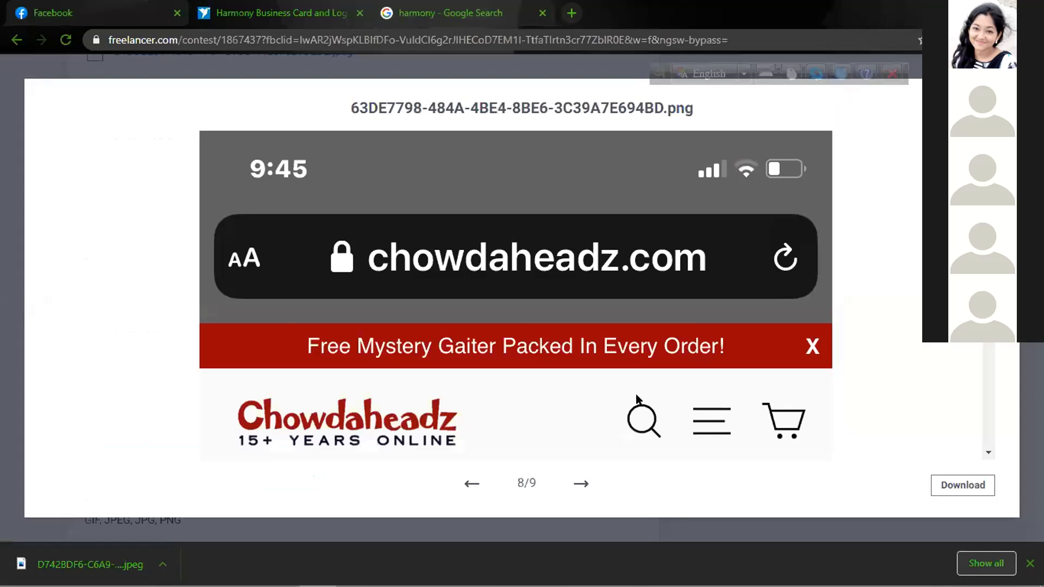
pyautogui.press('Left')
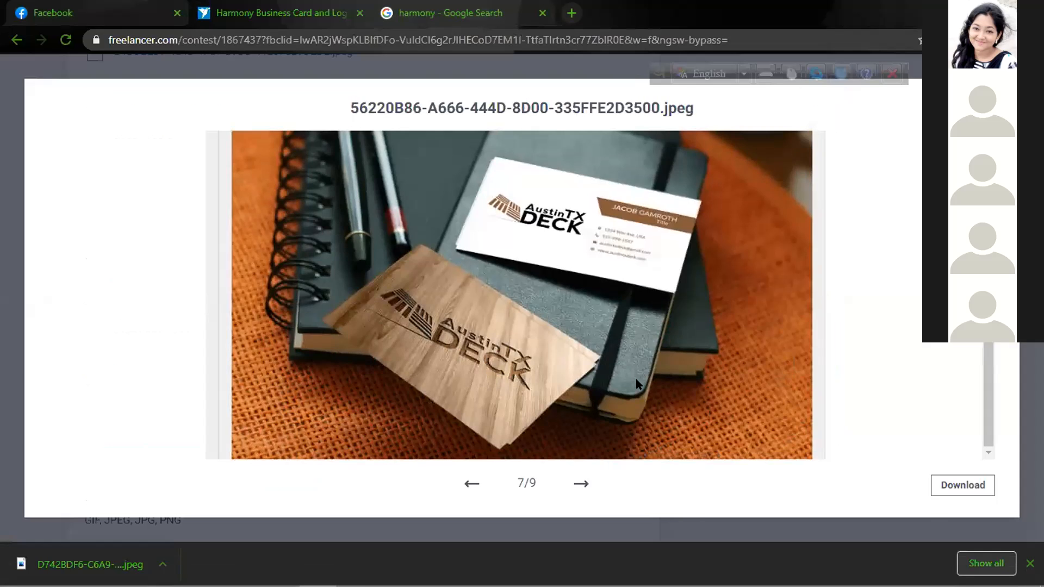
pyautogui.press('Left')
pyautogui.press('Left')
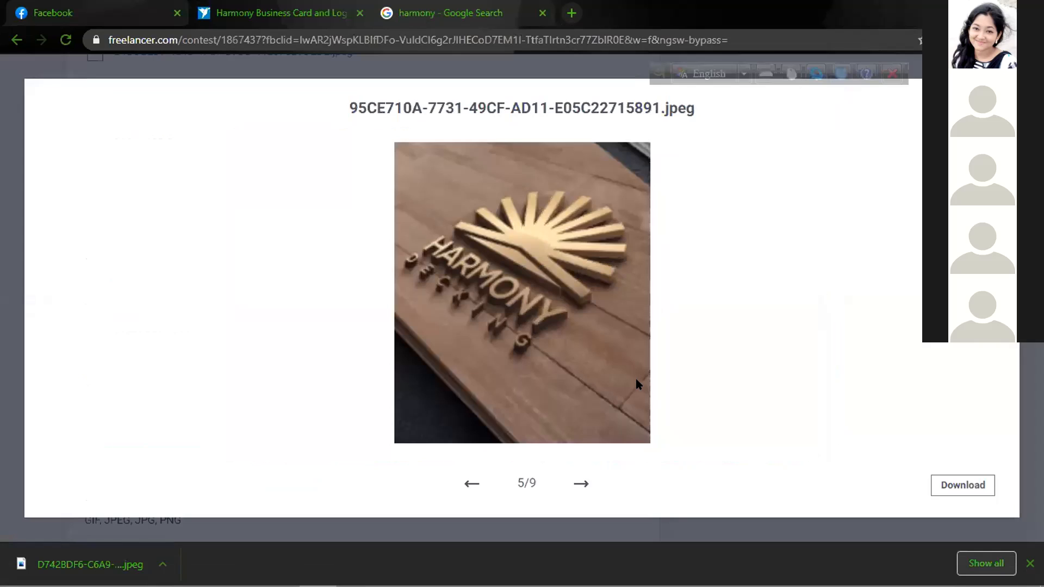
pyautogui.press('Left')
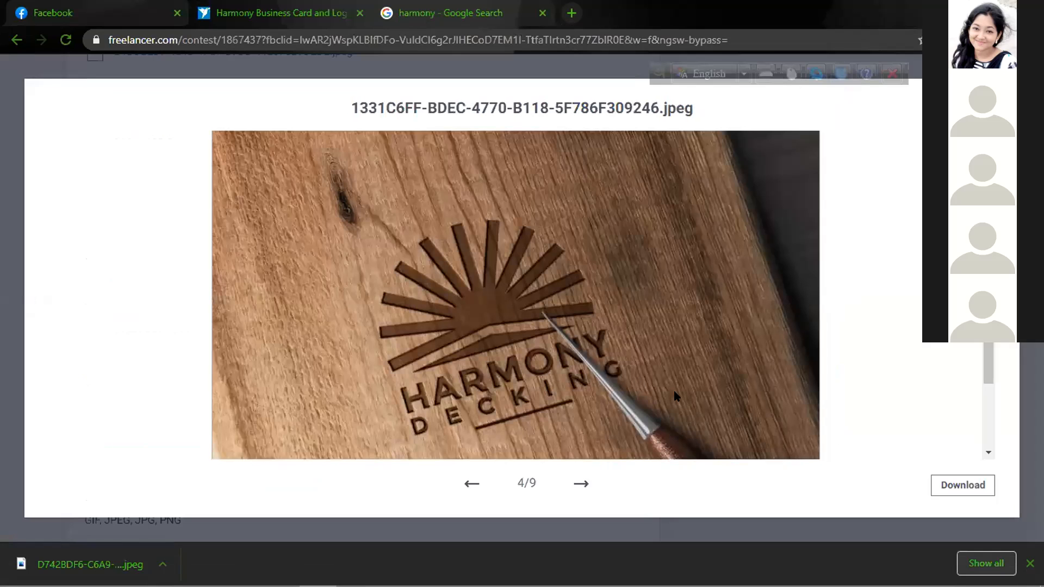
pyautogui.press('Left')
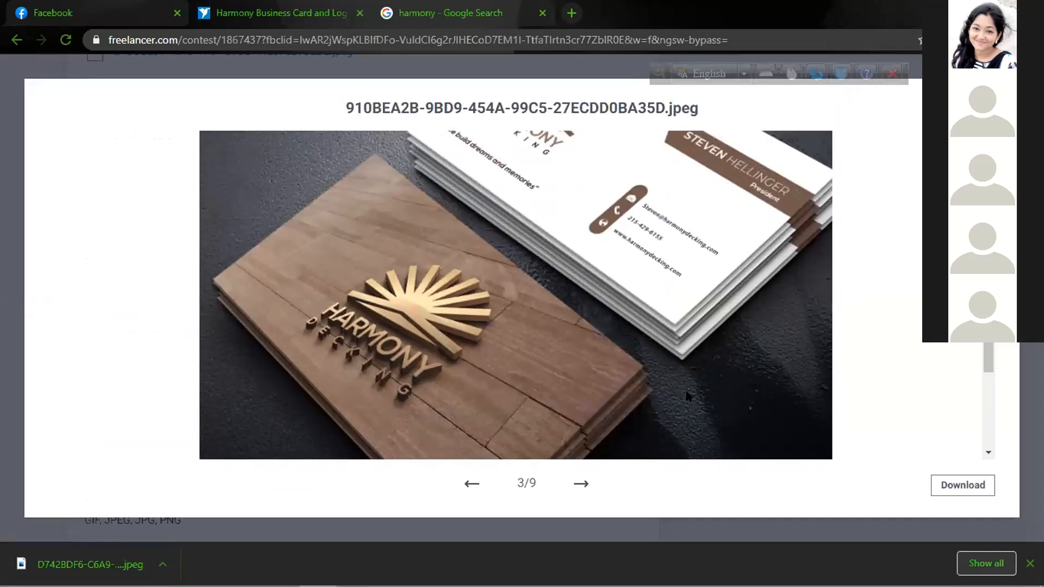
pyautogui.press('Left')
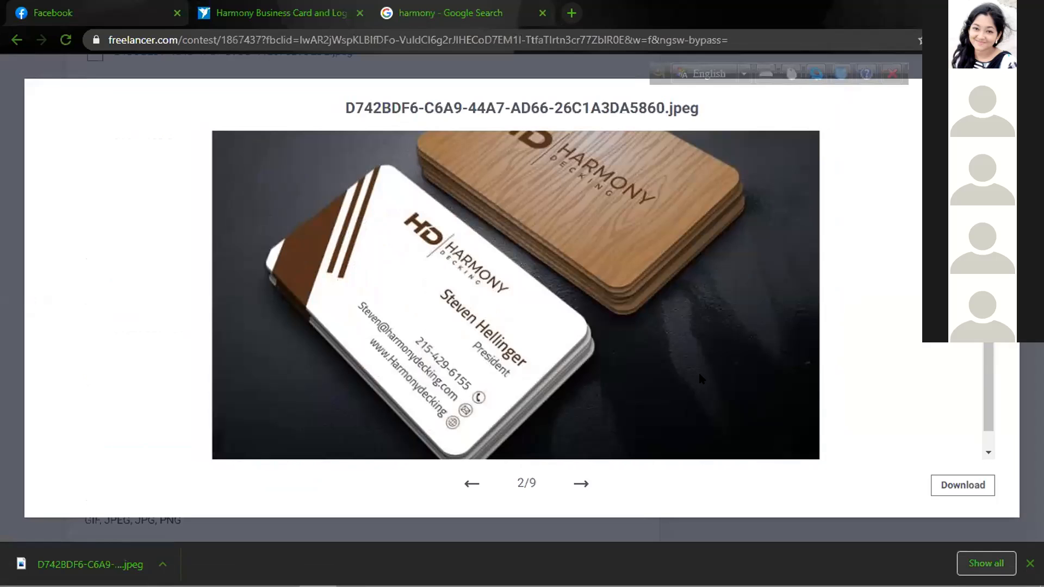
pyautogui.press('Left')
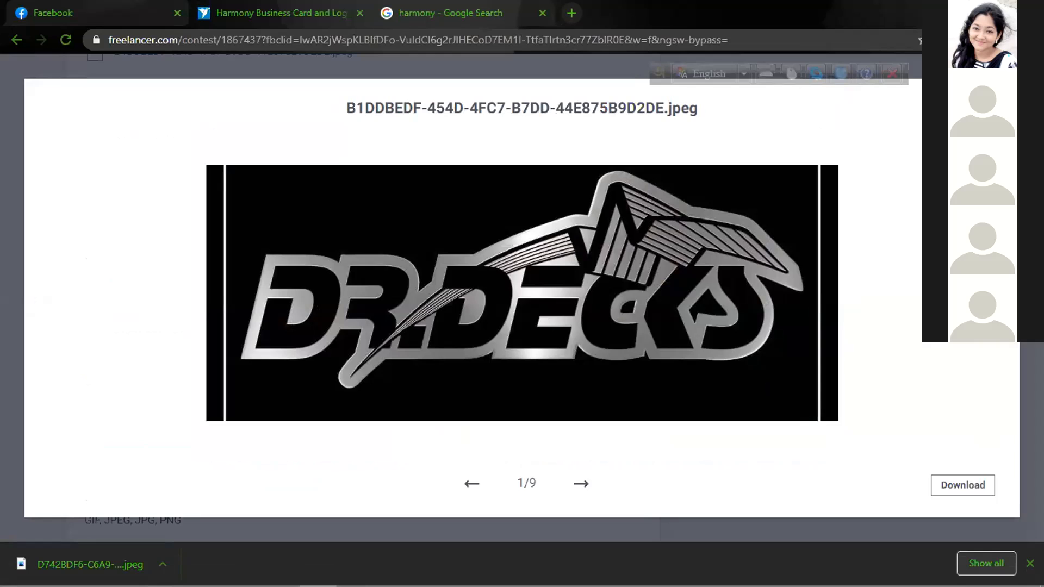
pyautogui.press('Right')
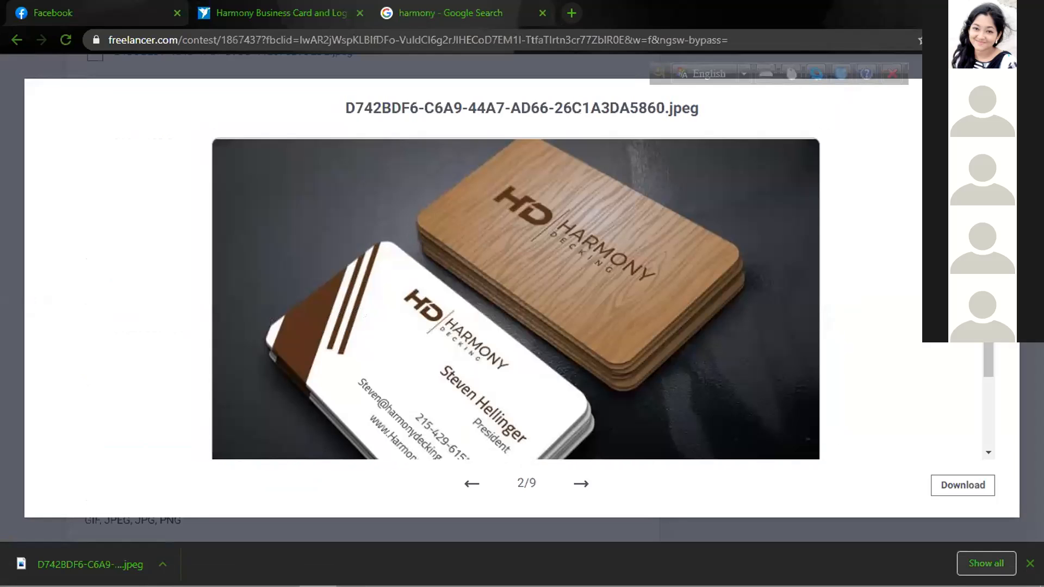
pyautogui.press('Escape')
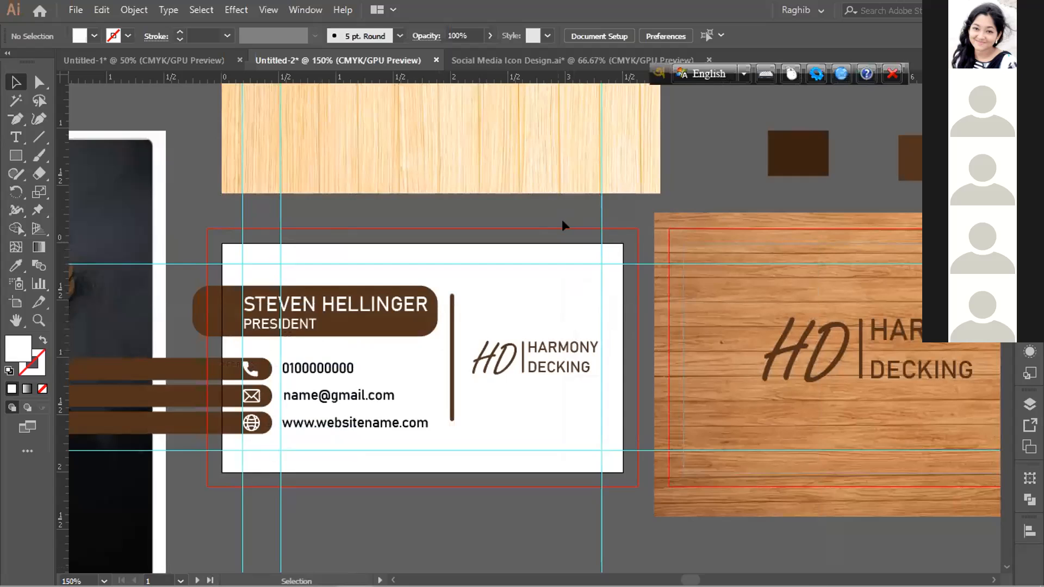
pyautogui.click(76, 8)
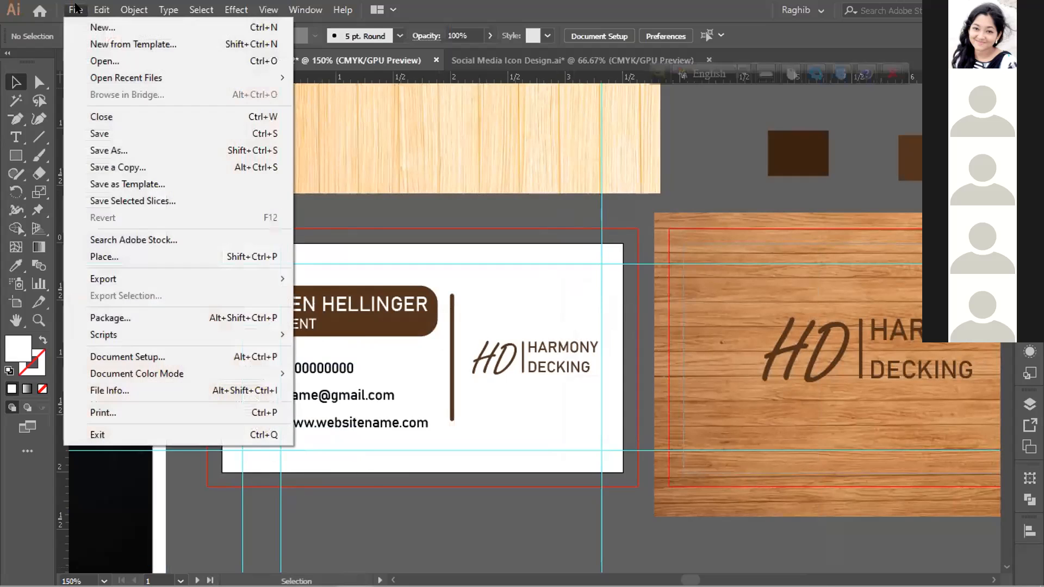
pyautogui.moveTo(134, 10)
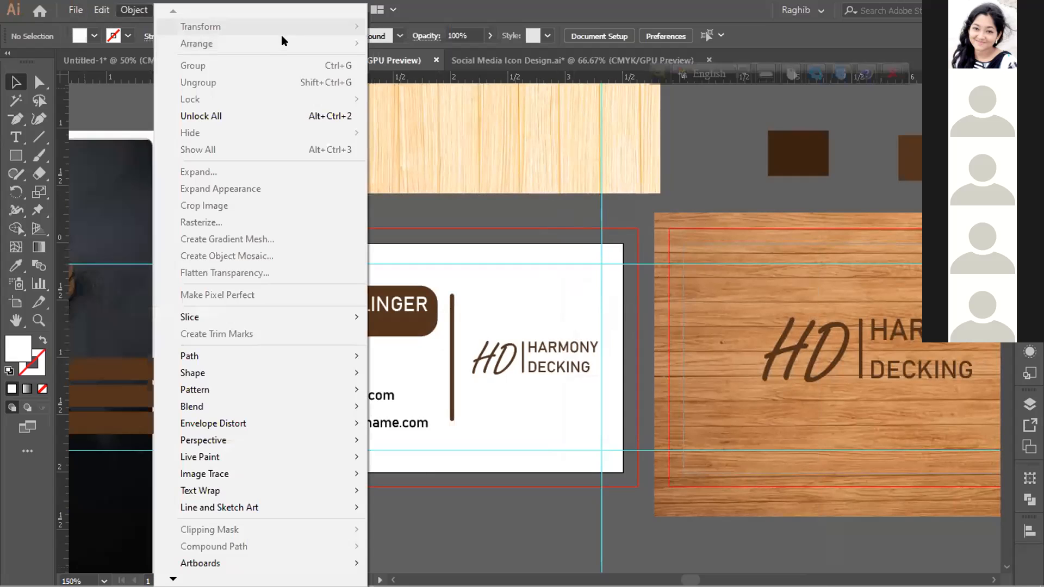
pyautogui.click(479, 32)
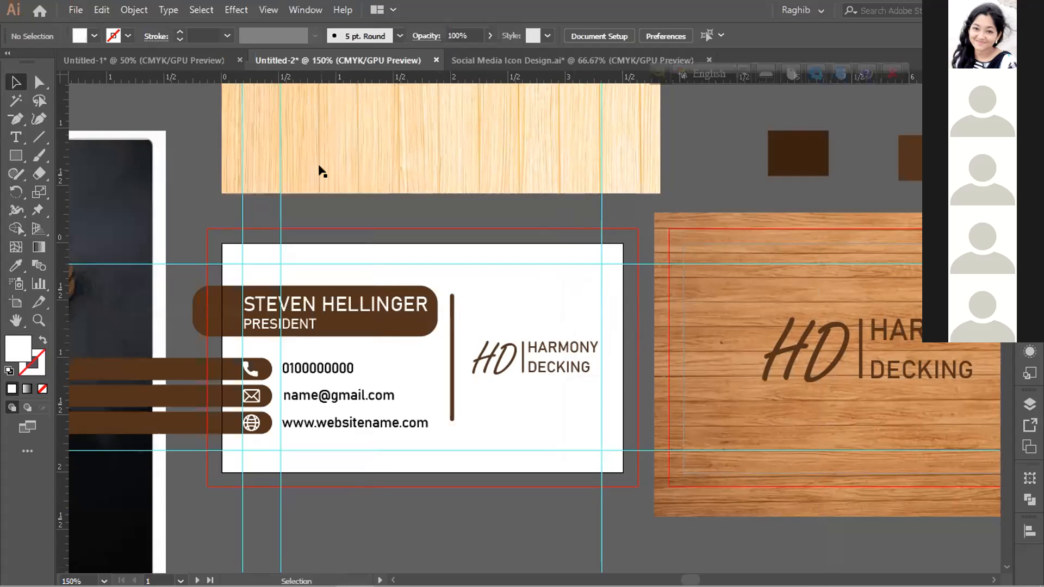
# - Preview the updated contact side in Save for Web at 720 px wide with linked proportions, and cancel the export
pyautogui.moveTo(75, 8)
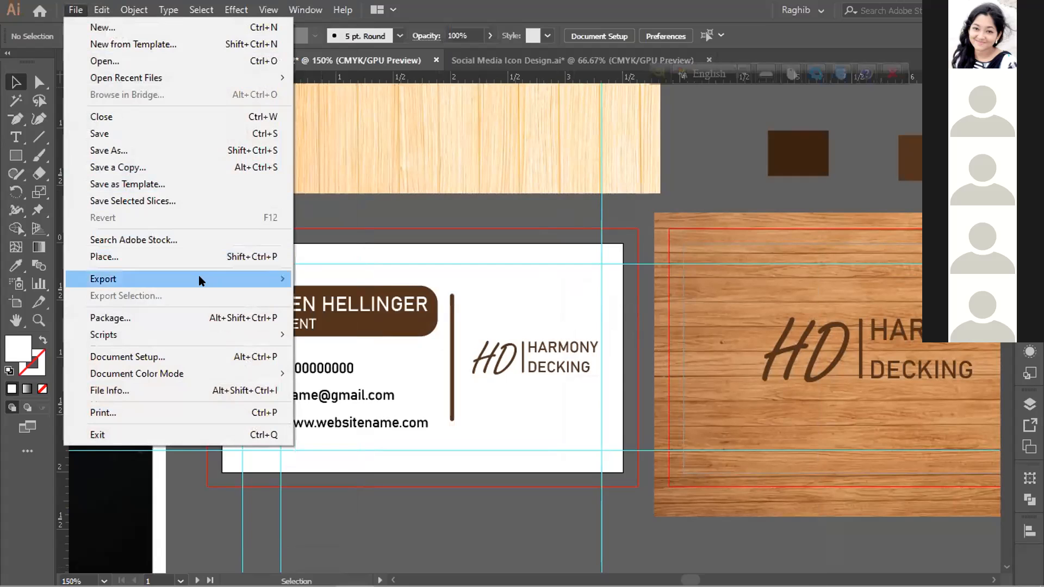
pyautogui.moveTo(256, 277)
pyautogui.click(345, 313)
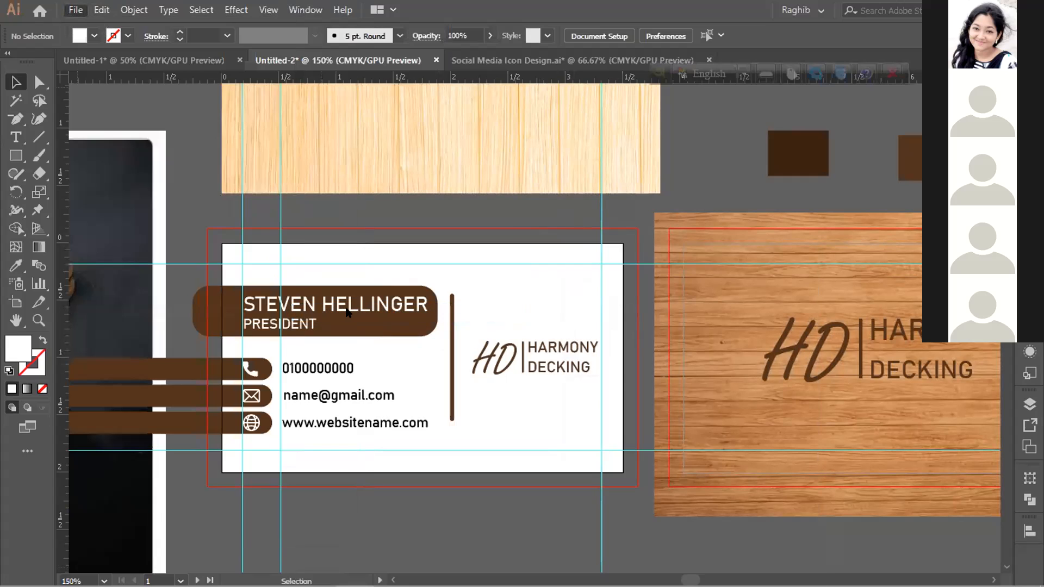
pyautogui.click(861, 243)
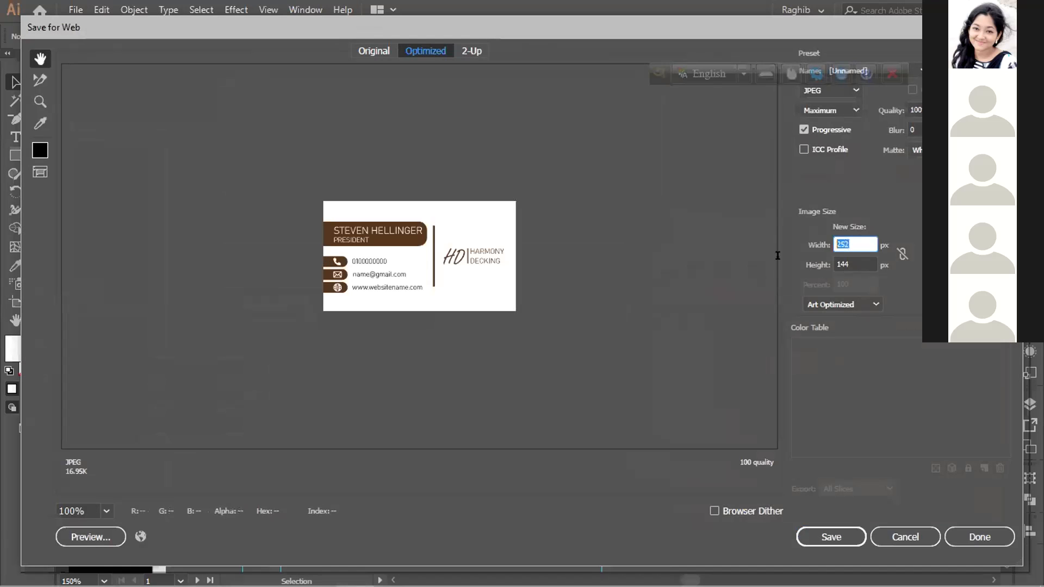
pyautogui.write('720')
pyautogui.click(902, 254)
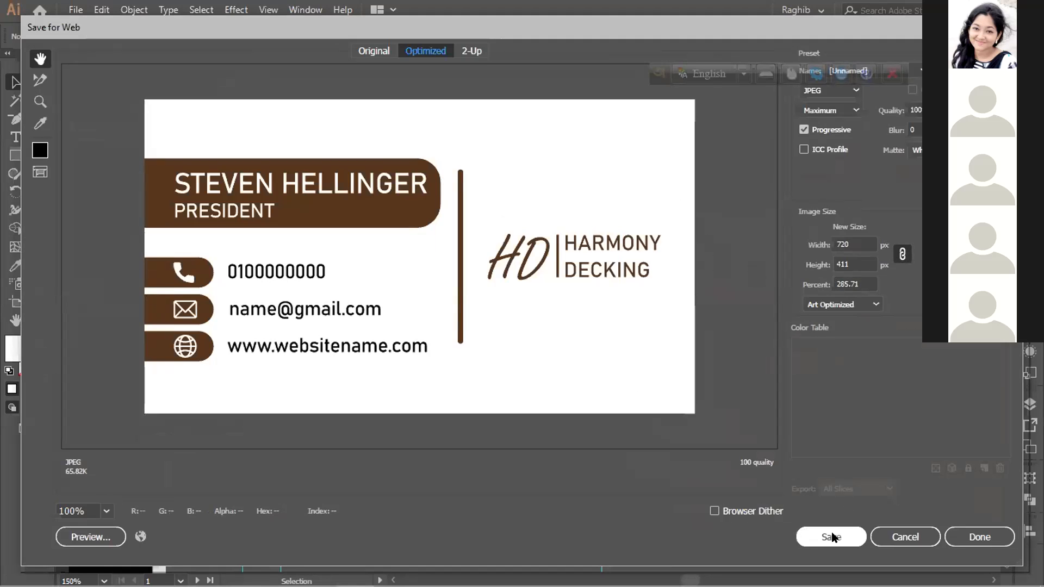
pyautogui.click(905, 538)
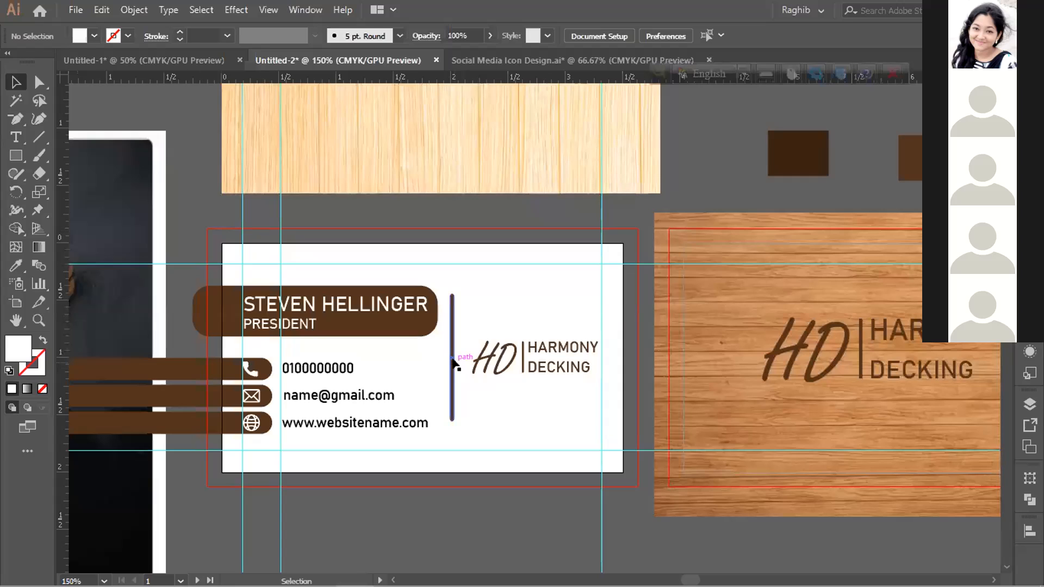
# - Duplicate the brown vertical divider bar to the white card's upper outer corner and rotate the copy diagonally across it
pyautogui.moveTo(454, 362); pyautogui.dragTo(602, 263)
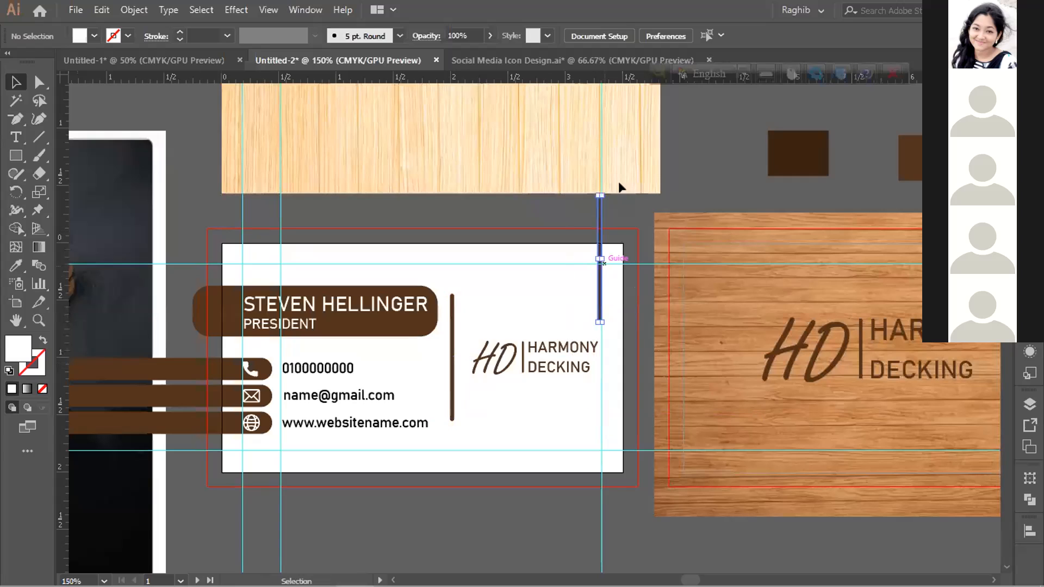
pyautogui.moveTo(604, 189); pyautogui.dragTo(680, 208)
pyautogui.scroll(3, 620, 242)
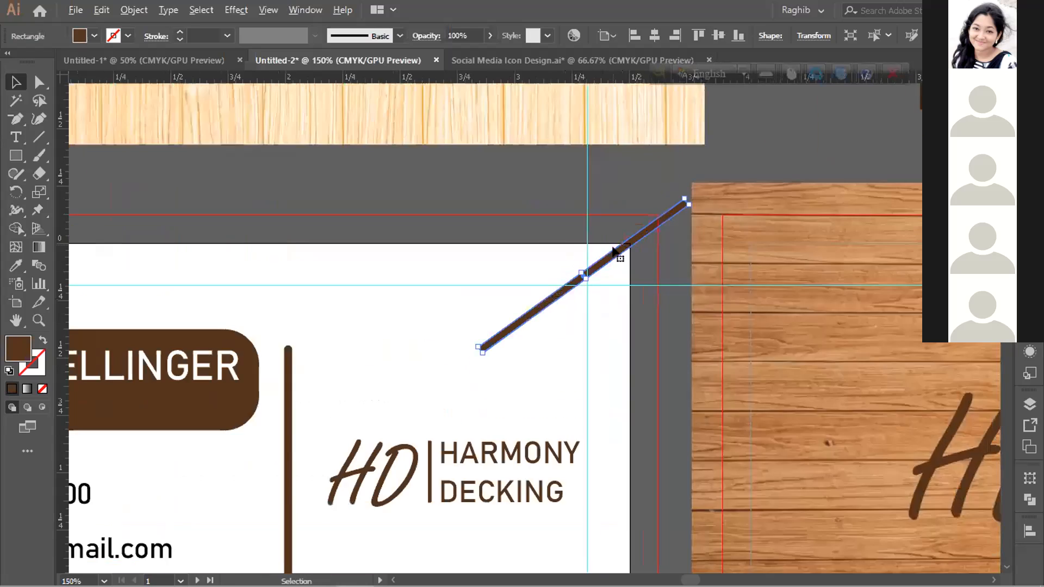
# - Center the diagonal brown bar on the white card's upper outer corner and add a parallel copy on each side
pyautogui.moveTo(634, 246); pyautogui.dragTo(664, 229)
pyautogui.moveTo(744, 167); pyautogui.dragTo(742, 165)
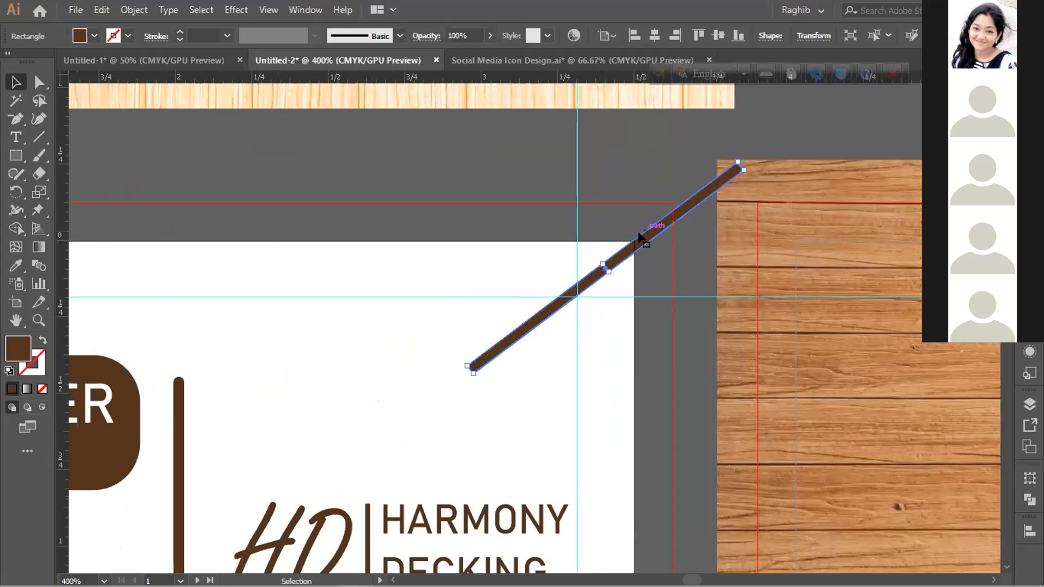
pyautogui.moveTo(639, 235); pyautogui.dragTo(704, 237)
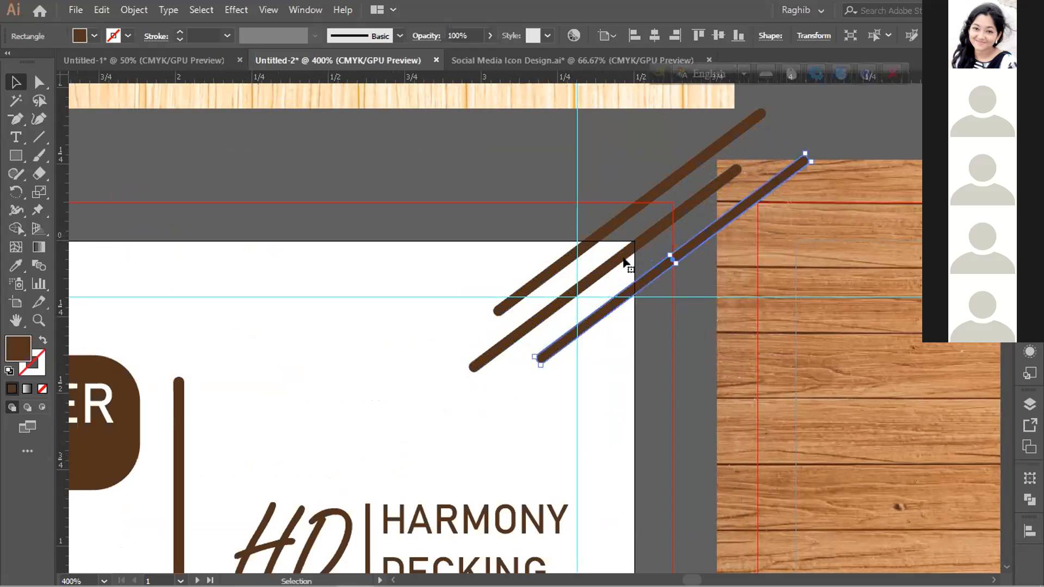
pyautogui.click(517, 248)
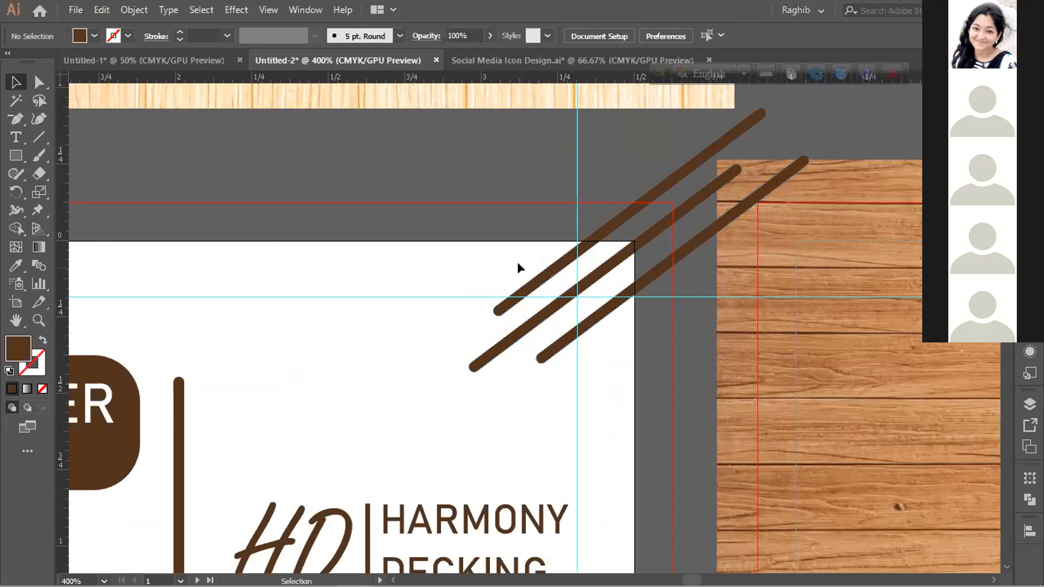
pyautogui.scroll(2, 435, 305)
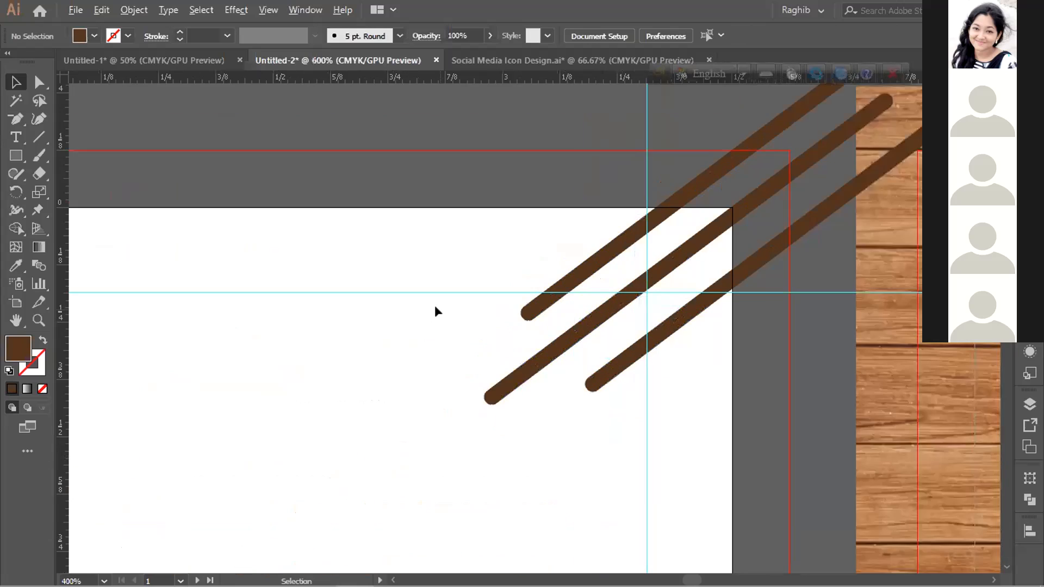
pyautogui.scroll(-2, 495, 305)
pyautogui.scroll(-1, 492, 308)
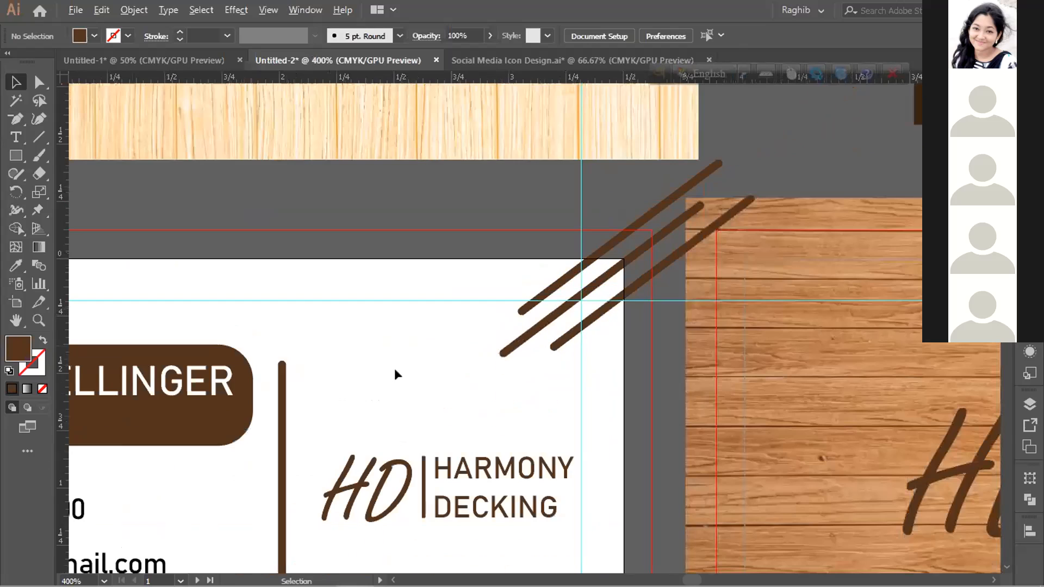
# - Preview the card with the three diagonal corner bars in Save for Web at 720 px wide, and cancel the export
pyautogui.click(76, 10)
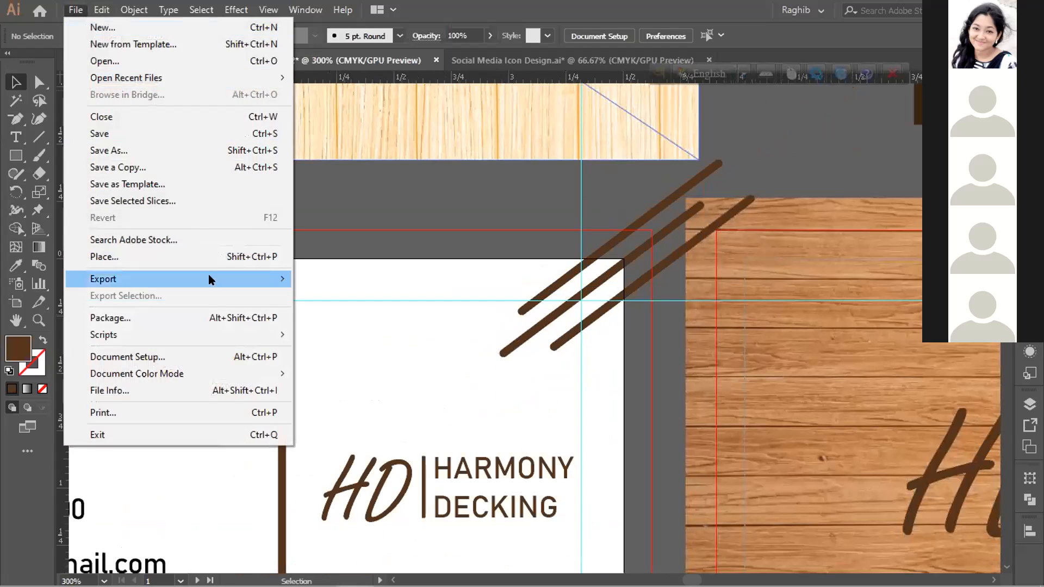
pyautogui.moveTo(210, 278)
pyautogui.click(337, 313)
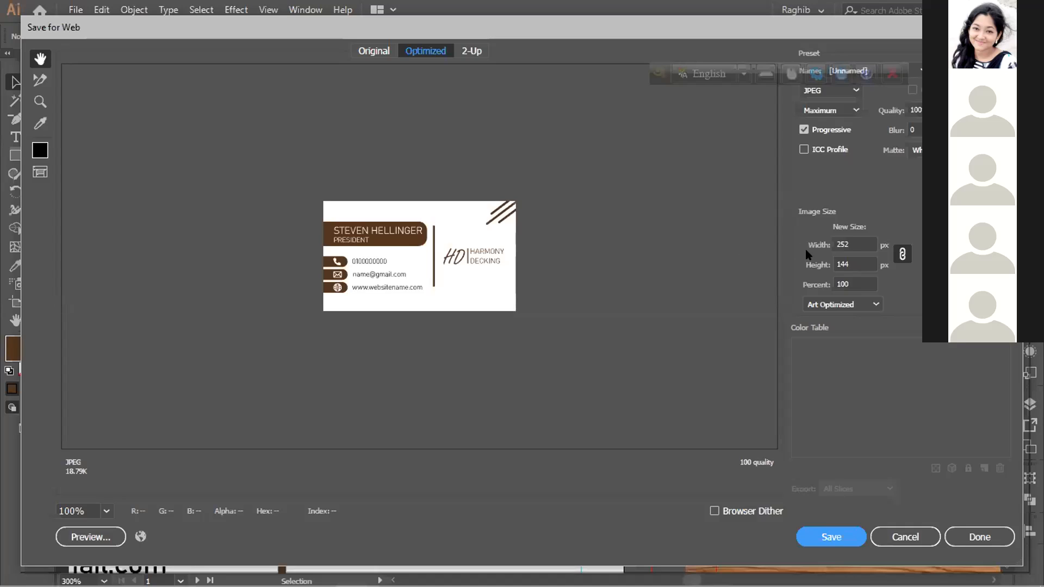
pyautogui.click(842, 245)
pyautogui.write('720')
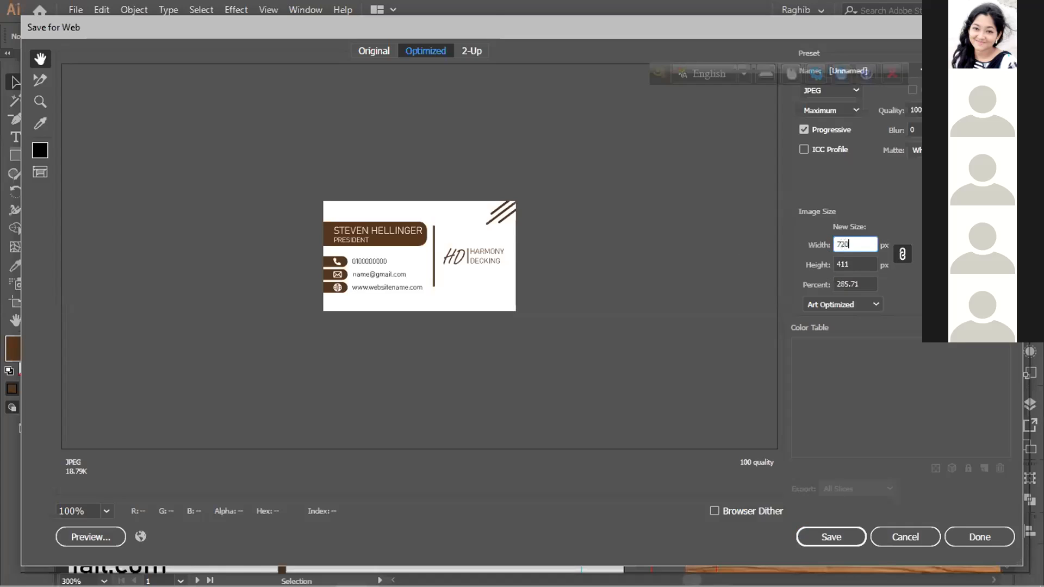
pyautogui.click(905, 253)
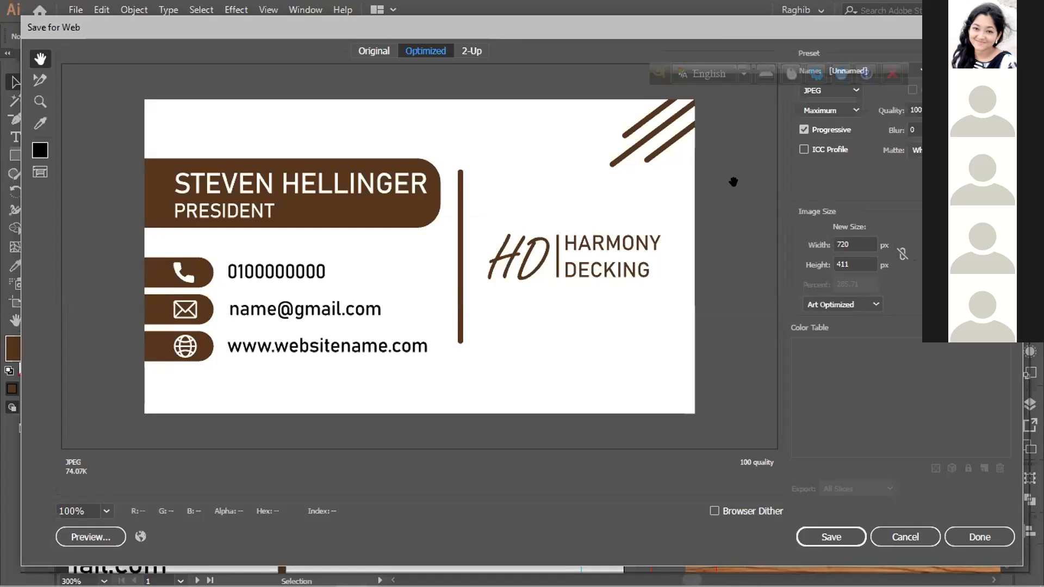
pyautogui.click(887, 531)
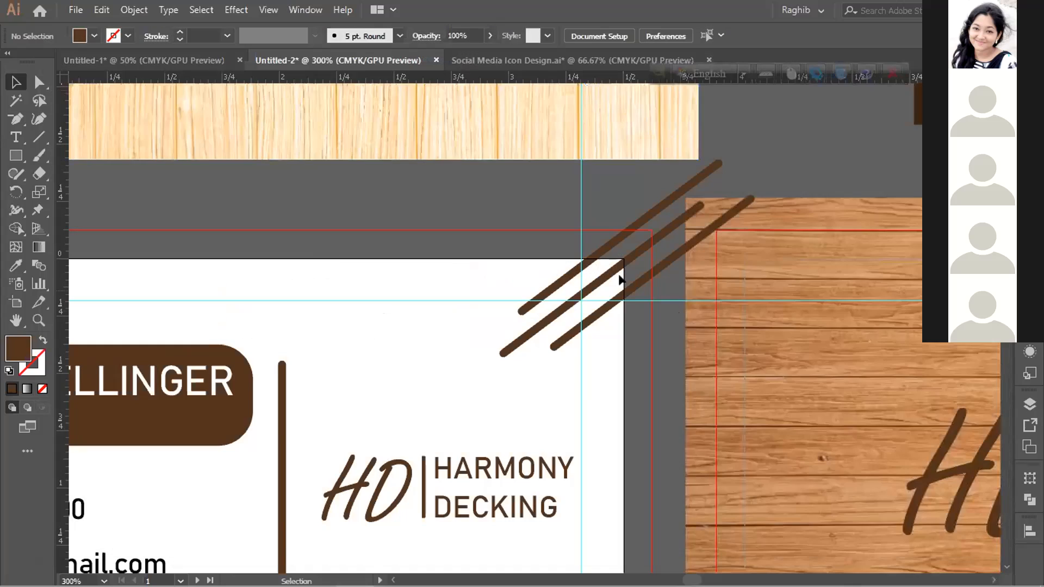
# - Thicken the middle diagonal bar slightly and delete the two thinner bars beside it
pyautogui.scroll(3, 609, 277)
pyautogui.click(596, 276)
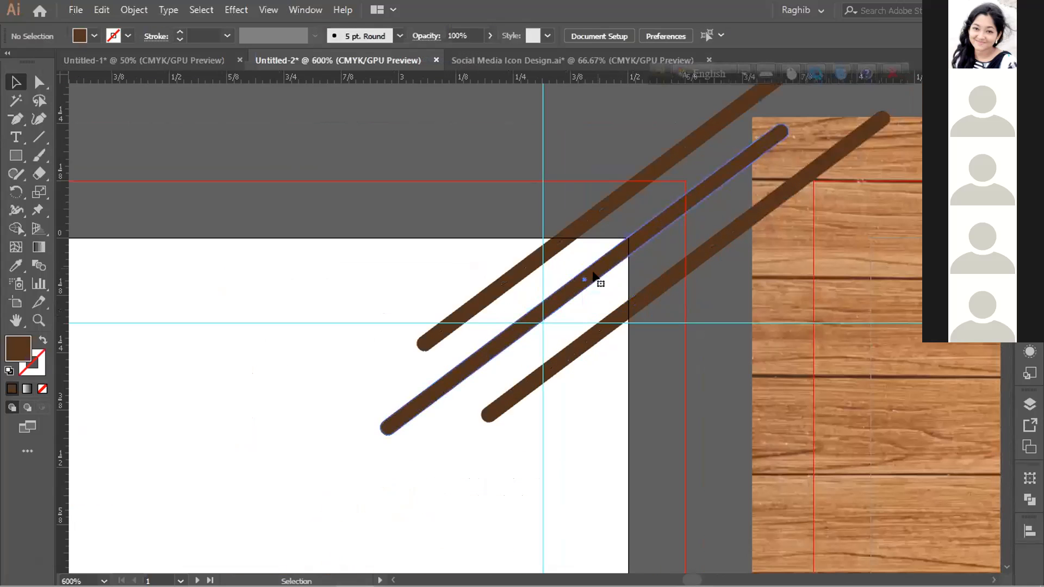
pyautogui.moveTo(585, 284); pyautogui.dragTo(590, 284)
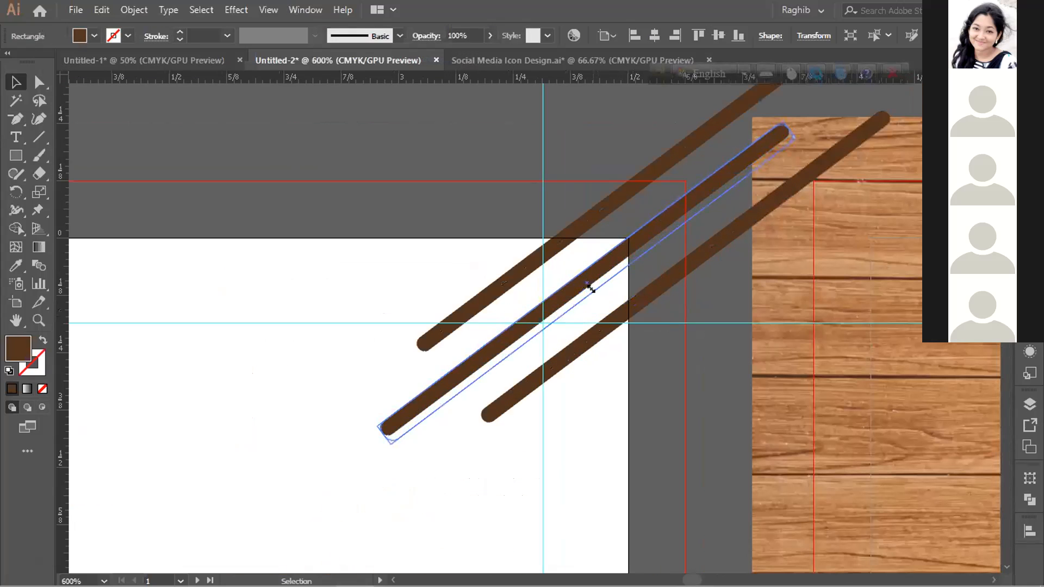
pyautogui.click(654, 341)
pyautogui.click(641, 299)
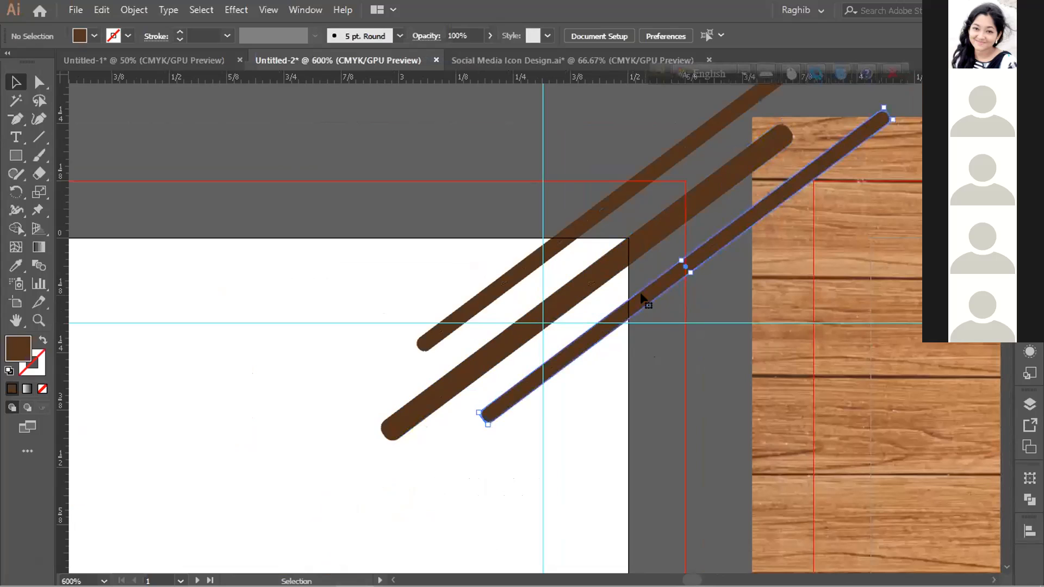
pyautogui.press('Delete')
pyautogui.click(571, 233)
pyautogui.press('Delete')
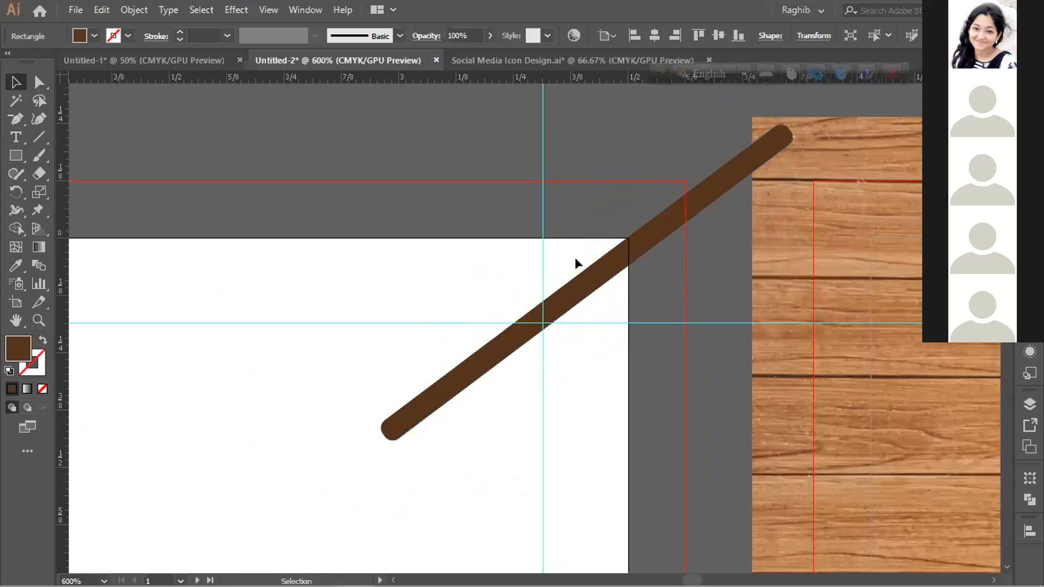
# - Duplicate the thickened diagonal bar to each side, forming three parallel bars across the card's corner
pyautogui.moveTo(589, 270)
pyautogui.mouseDown()
pyautogui.moveTo(609, 200)
pyautogui.moveTo(677, 303)
pyautogui.moveTo(689, 289)
pyautogui.mouseUp()
pyautogui.hotkey('ctrl', 'z')
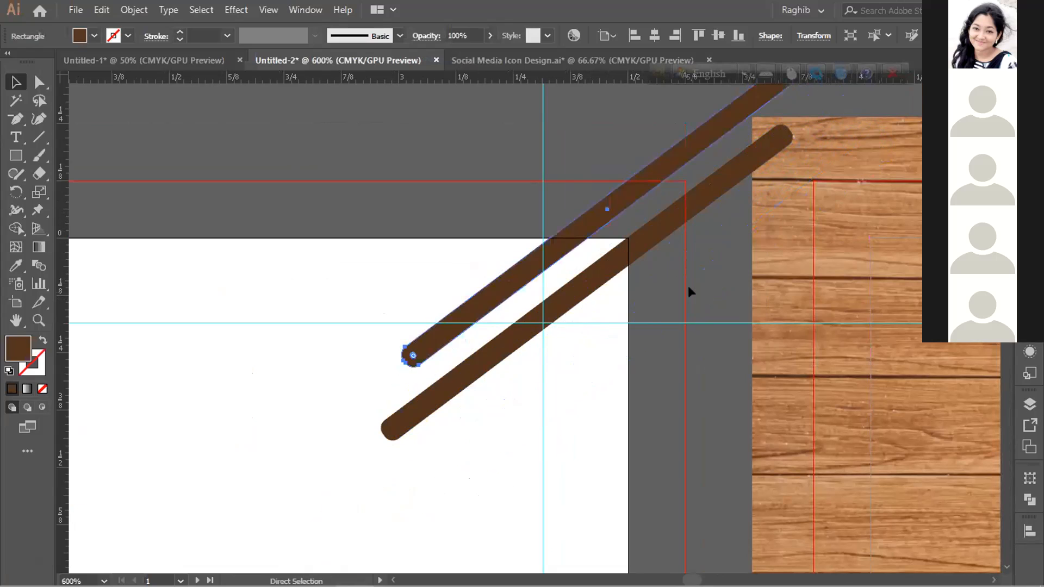
pyautogui.moveTo(581, 236); pyautogui.dragTo(631, 324)
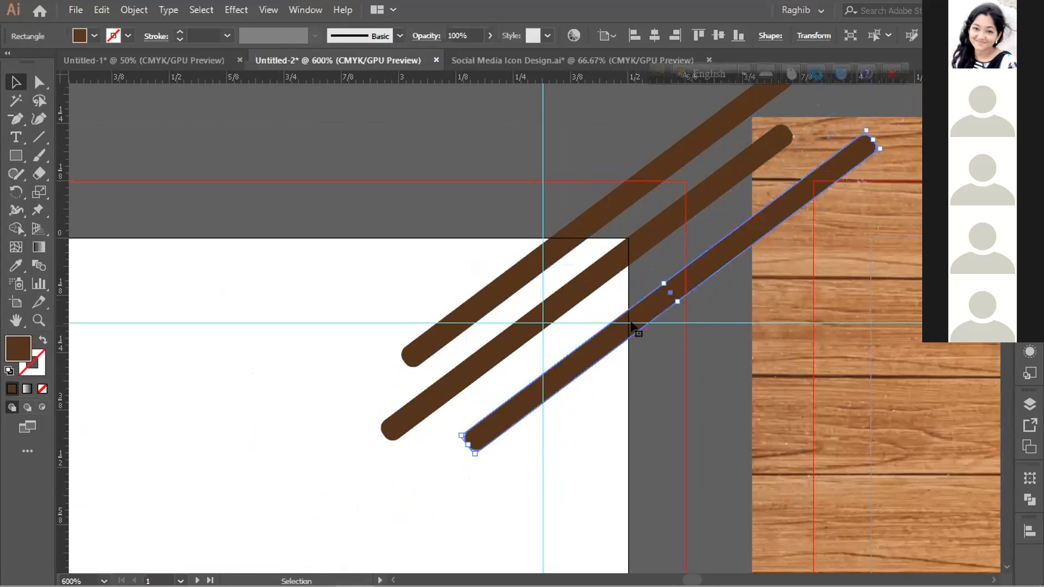
# - Try to distribute the three diagonal bars by their vertical centers, and undo the distribution
pyautogui.moveTo(573, 198); pyautogui.dragTo(648, 303)
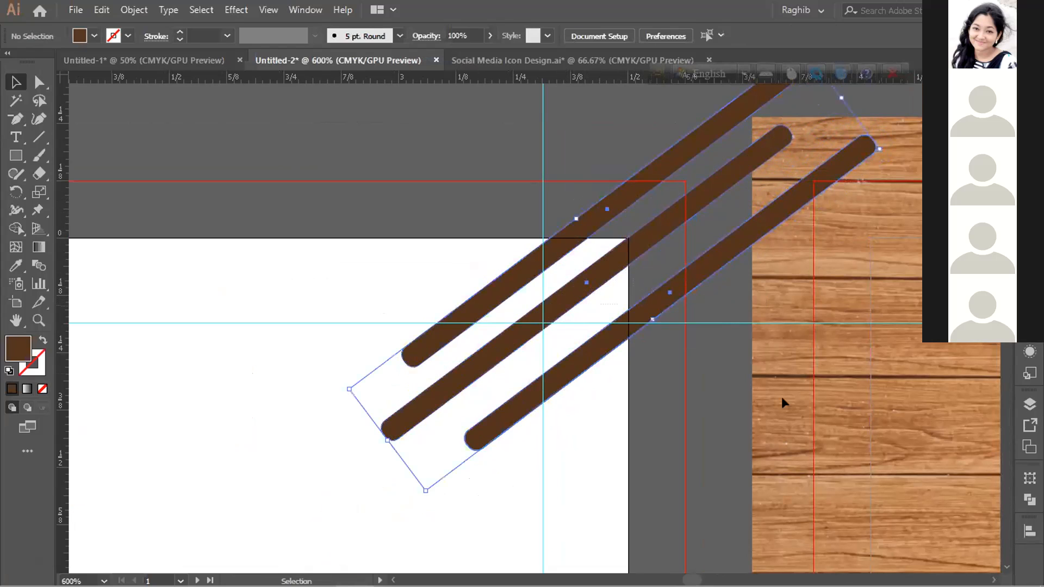
pyautogui.click(1030, 530)
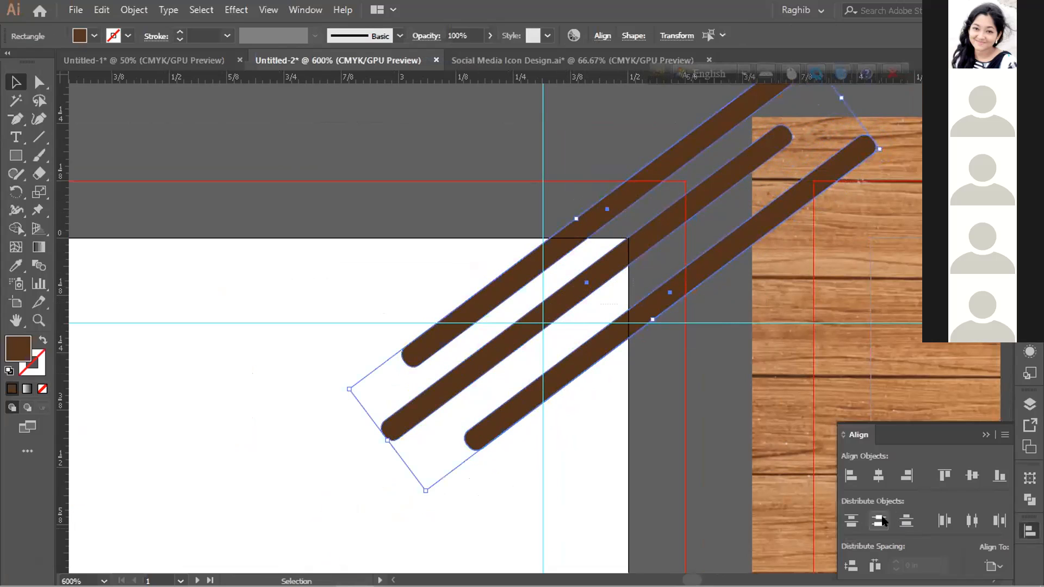
pyautogui.click(880, 520)
pyautogui.hotkey('ctrl', 'z')
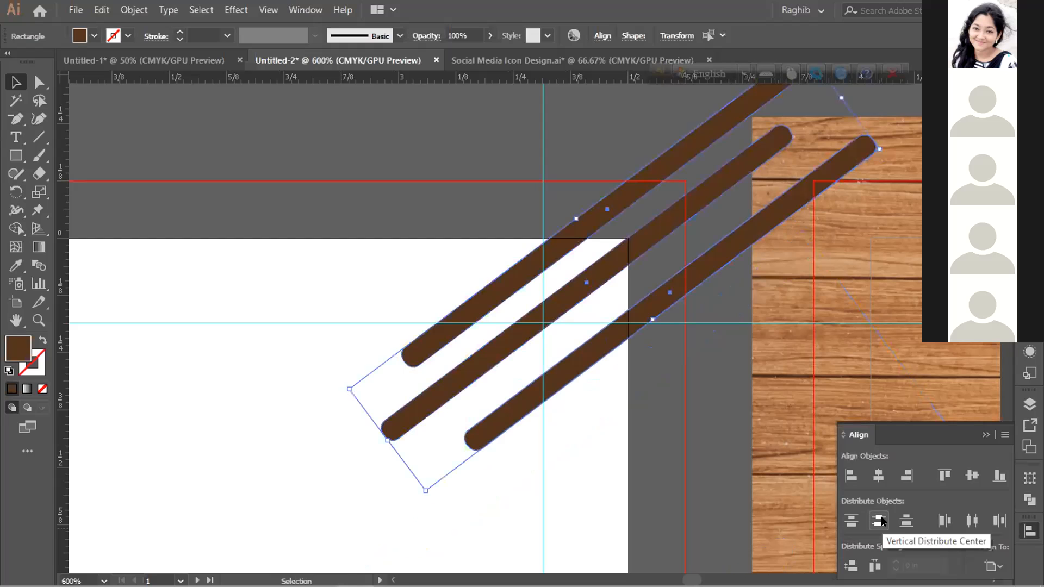
pyautogui.click(985, 434)
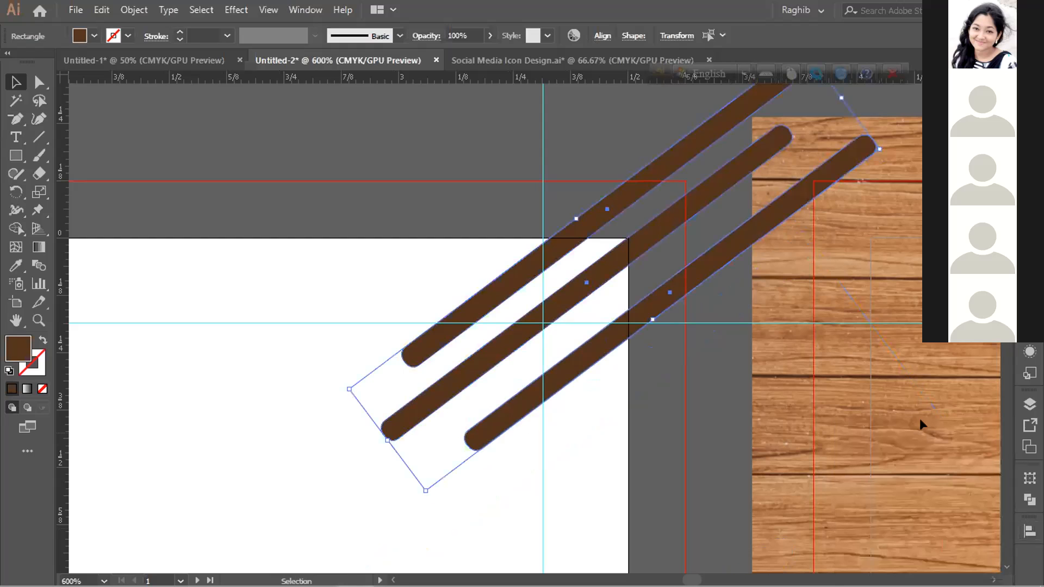
pyautogui.click(710, 373)
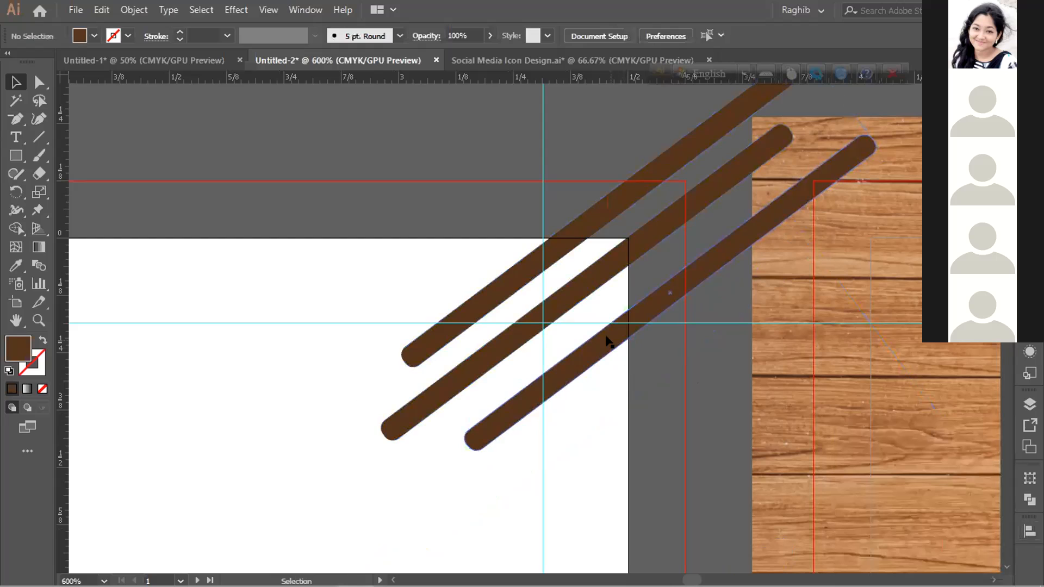
# - Shift the middle diagonal bar slightly toward the lower one to even out the gaps between the three bars
pyautogui.moveTo(569, 301); pyautogui.dragTo(577, 302)
pyautogui.click(635, 383)
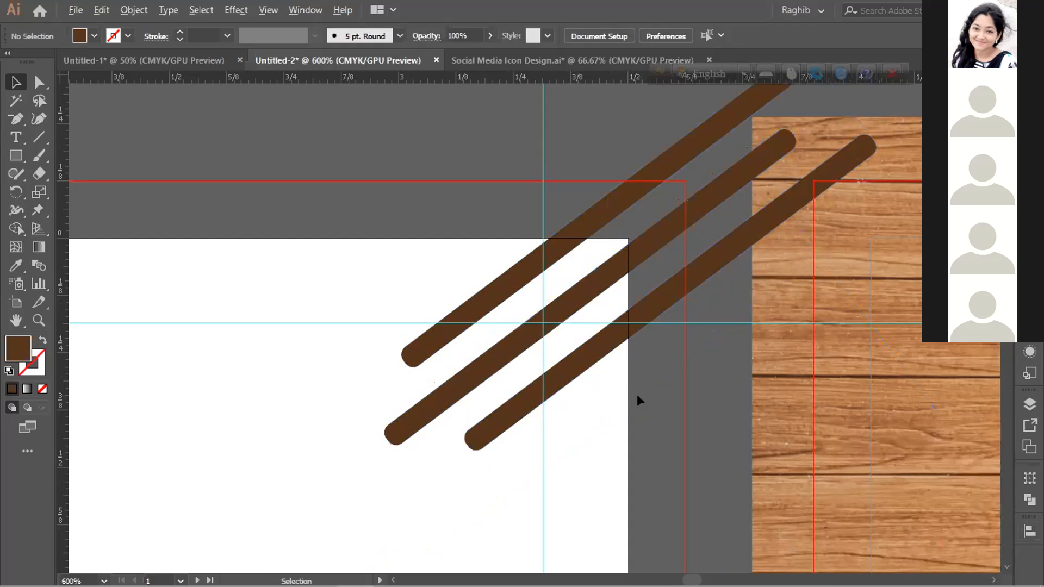
pyautogui.scroll(-2, 638, 394)
pyautogui.scroll(-1, 614, 440)
pyautogui.scroll(-1, 612, 442)
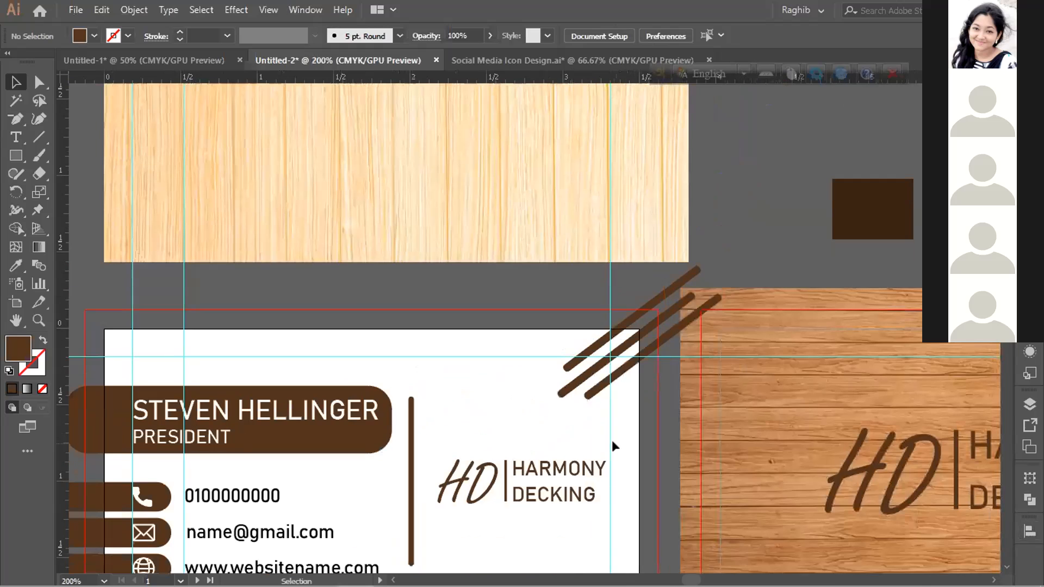
pyautogui.scroll(2, 569, 397)
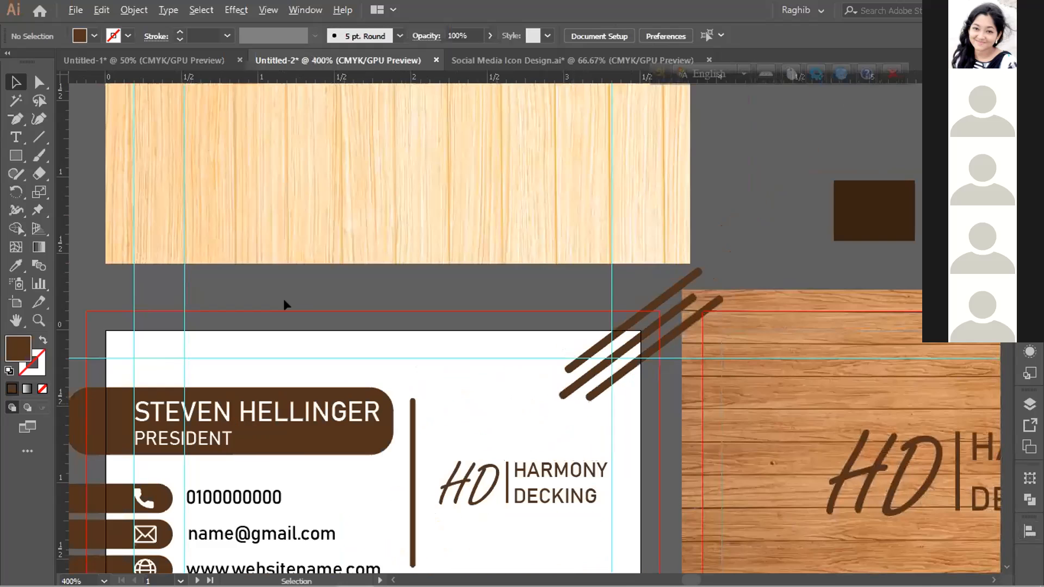
# - Preview the card with the thicker corner bars in Save for Web at 720 px wide with linked proportions, and cancel the export
pyautogui.click(76, 10)
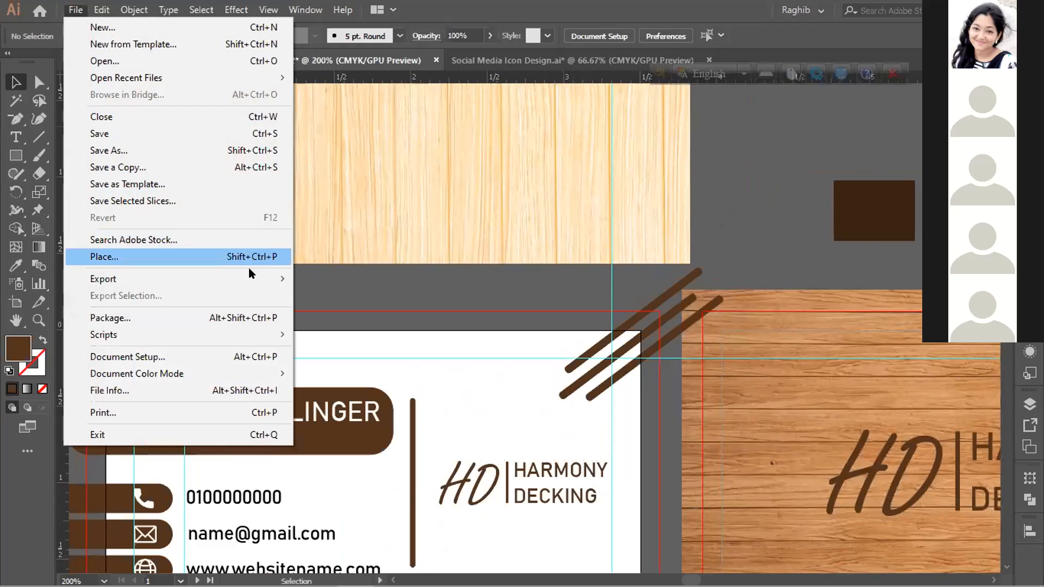
pyautogui.moveTo(250, 277)
pyautogui.click(338, 312)
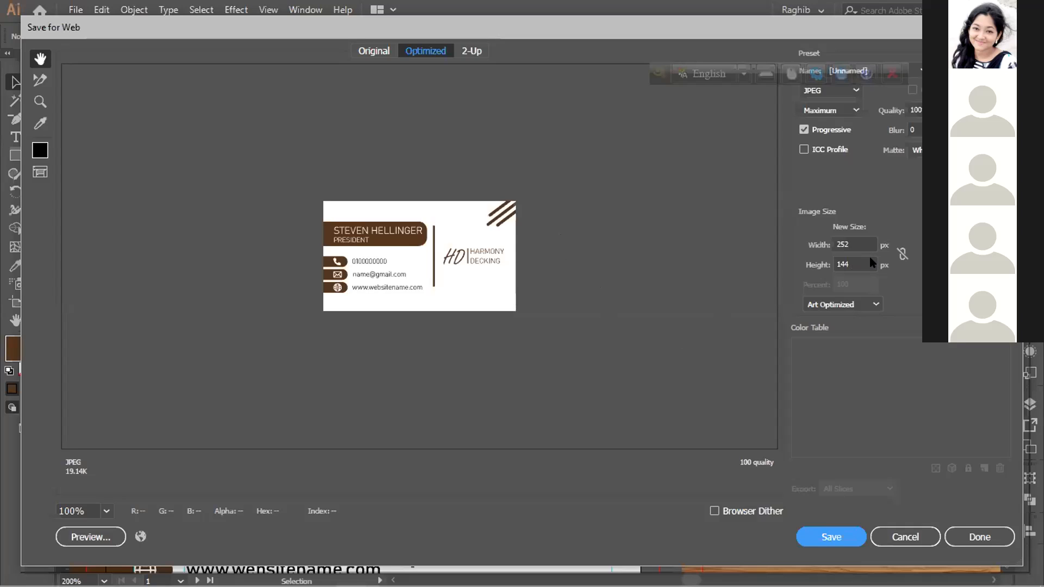
pyautogui.click(852, 245)
pyautogui.write('720')
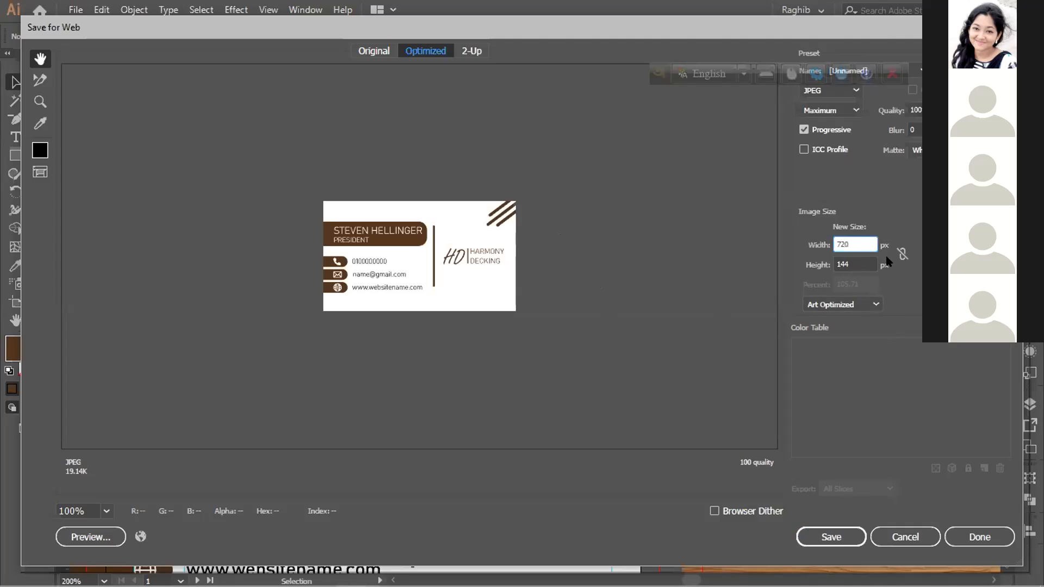
pyautogui.click(903, 254)
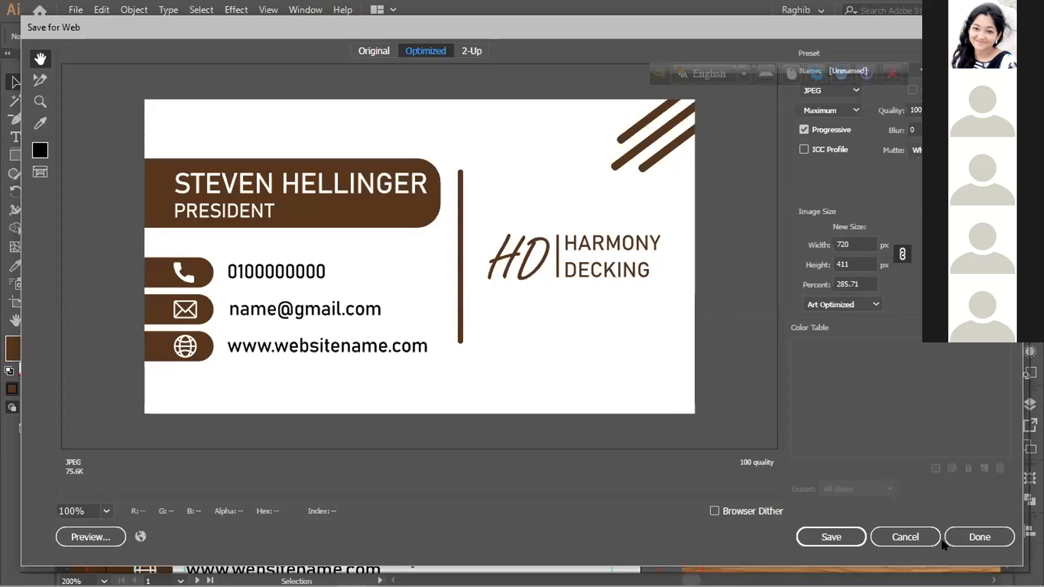
pyautogui.click(922, 532)
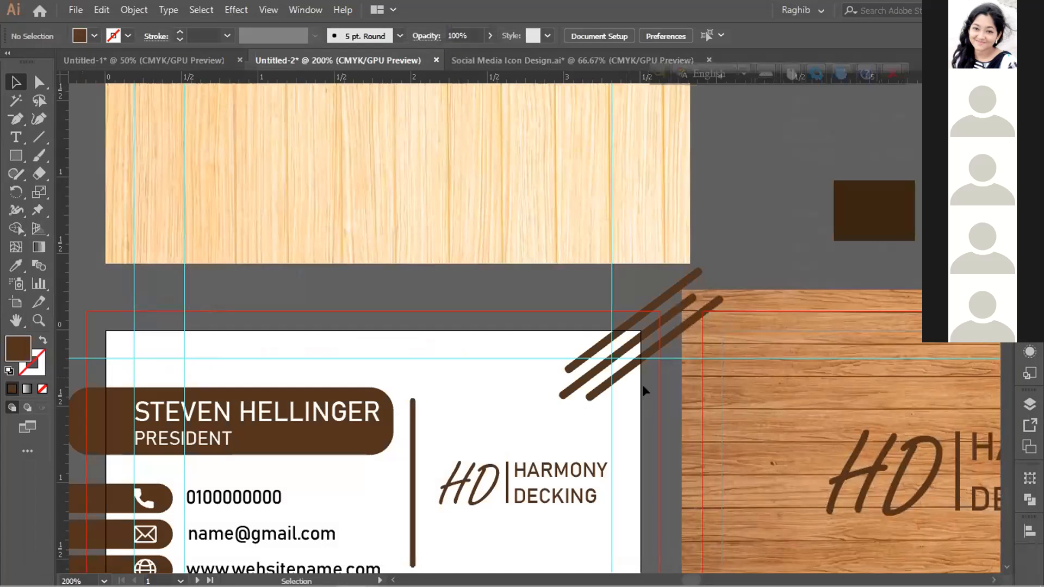
# - Nudge the lowest diagonal bar slightly closer to the middle one
pyautogui.scroll(3, 642, 384)
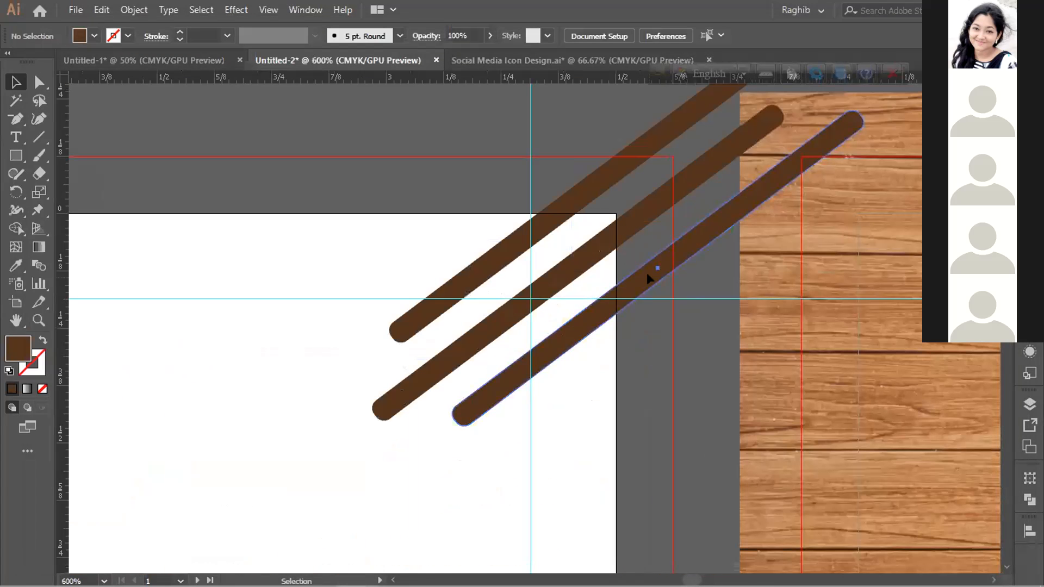
pyautogui.moveTo(650, 277); pyautogui.dragTo(652, 272)
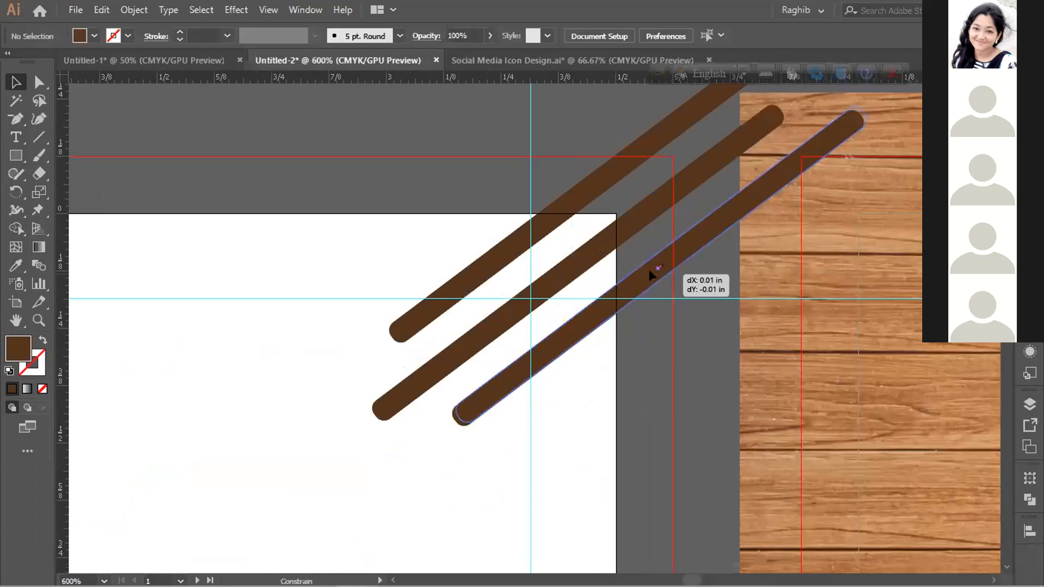
pyautogui.click(690, 392)
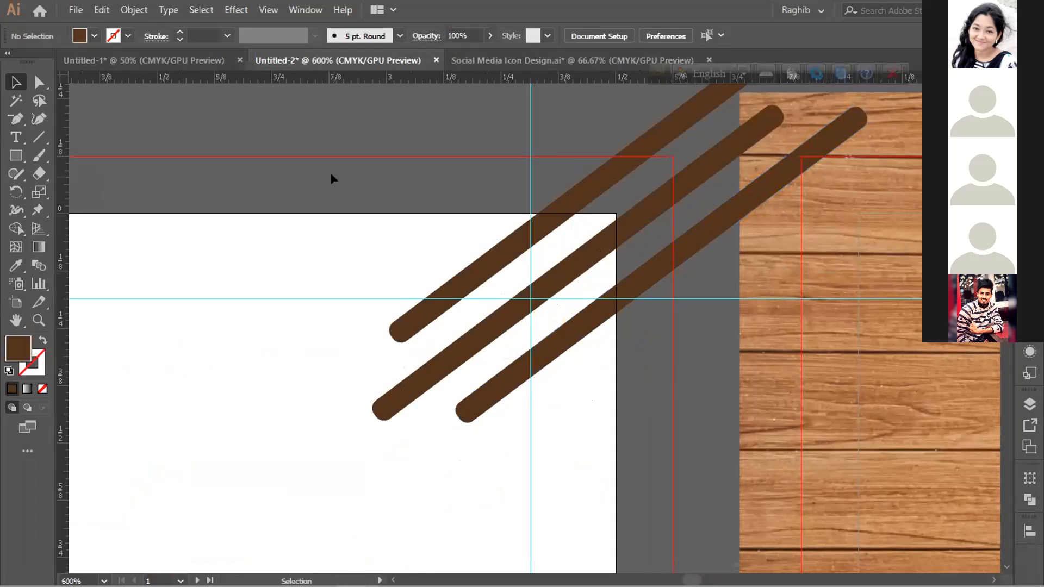
# - Examine the spacing and thickness of the diagonal corner bars against the card's vertical divider and logo
pyautogui.scroll(-2, 331, 172)
pyautogui.moveTo(328, 341); pyautogui.dragTo(527, 299)
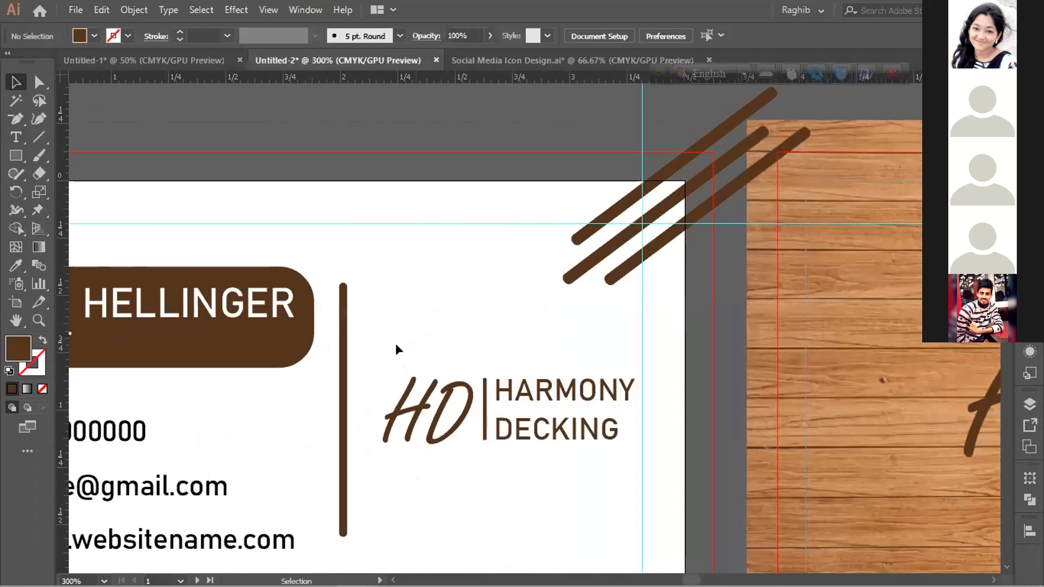
pyautogui.click(336, 377)
pyautogui.click(417, 299)
pyautogui.scroll(-3, 337, 396)
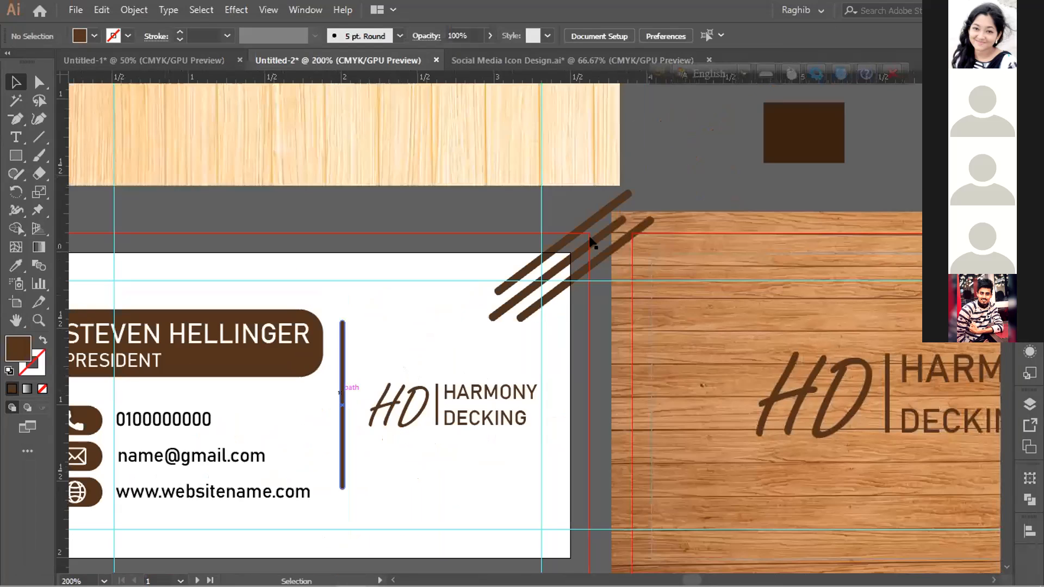
pyautogui.scroll(4, 589, 236)
pyautogui.scroll(1, 570, 255)
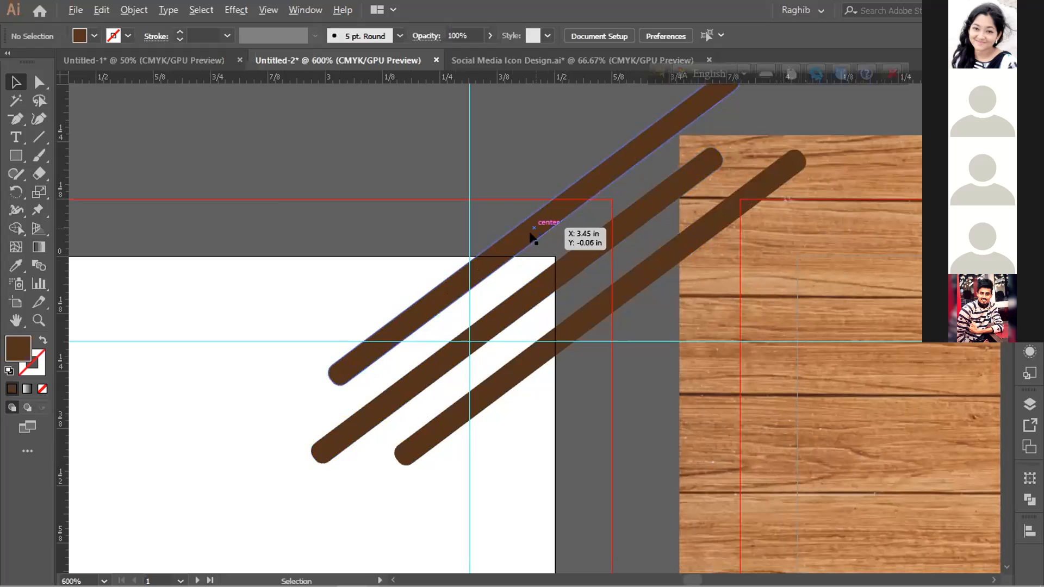
# - Move the upper diagonal bar well clear of the other two and shift the middle bar toward it with a slight rotation
pyautogui.moveTo(535, 230); pyautogui.dragTo(424, 195)
pyautogui.click(586, 246)
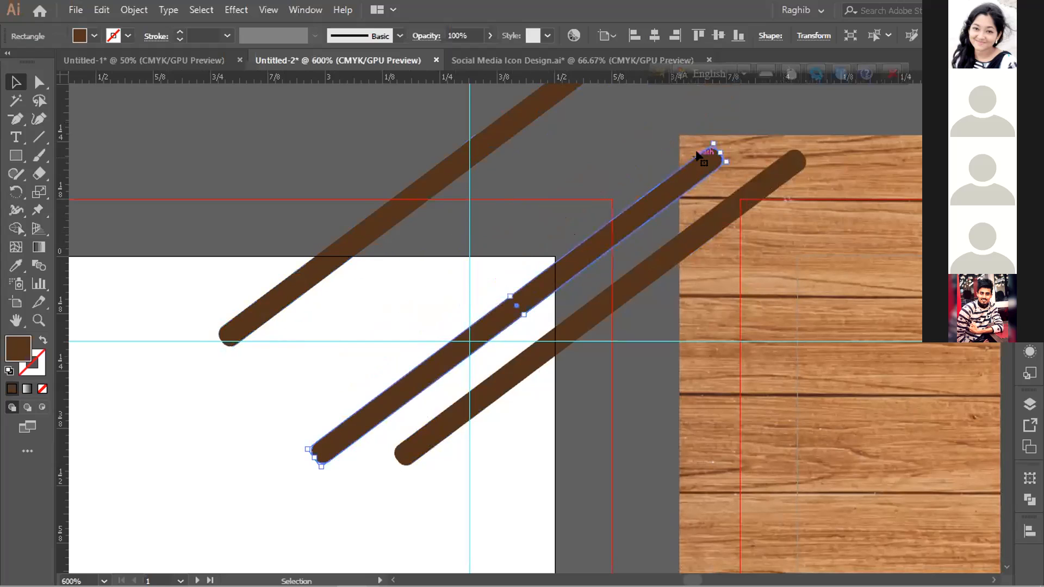
pyautogui.moveTo(674, 185); pyautogui.dragTo(661, 178)
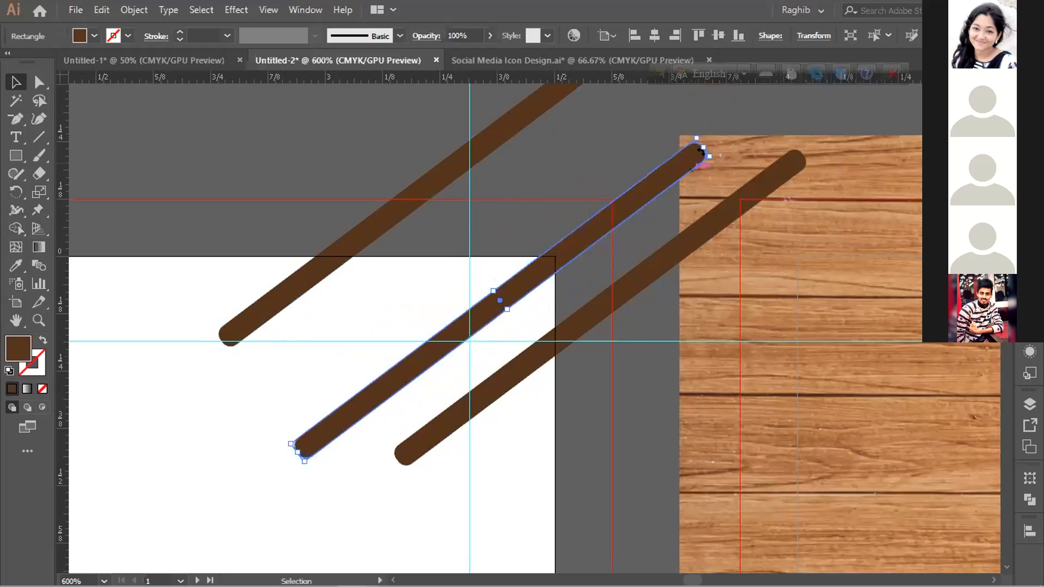
pyautogui.moveTo(716, 144); pyautogui.dragTo(715, 140)
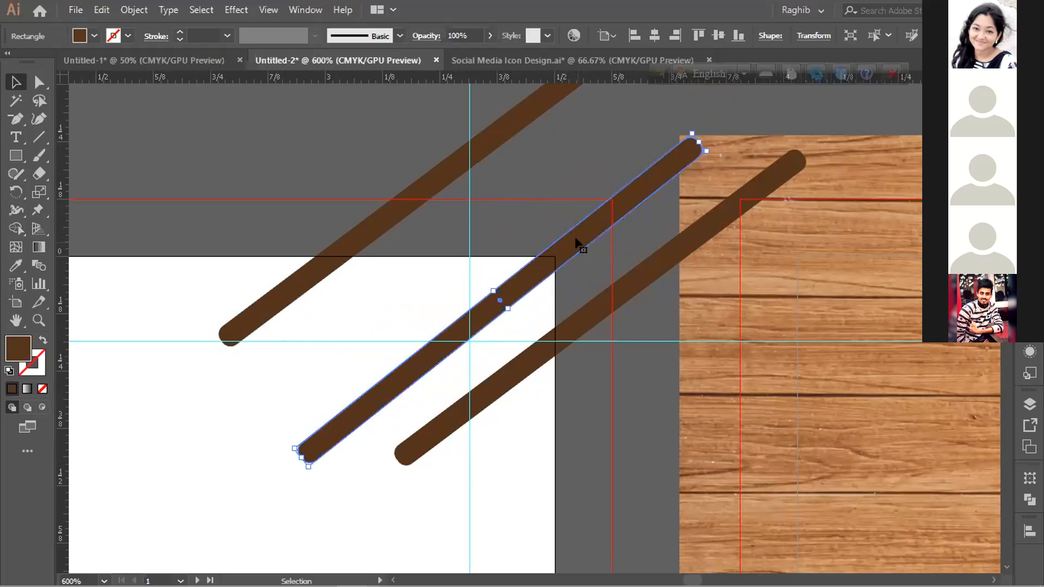
pyautogui.click(543, 152)
pyautogui.scroll(-2, 531, 342)
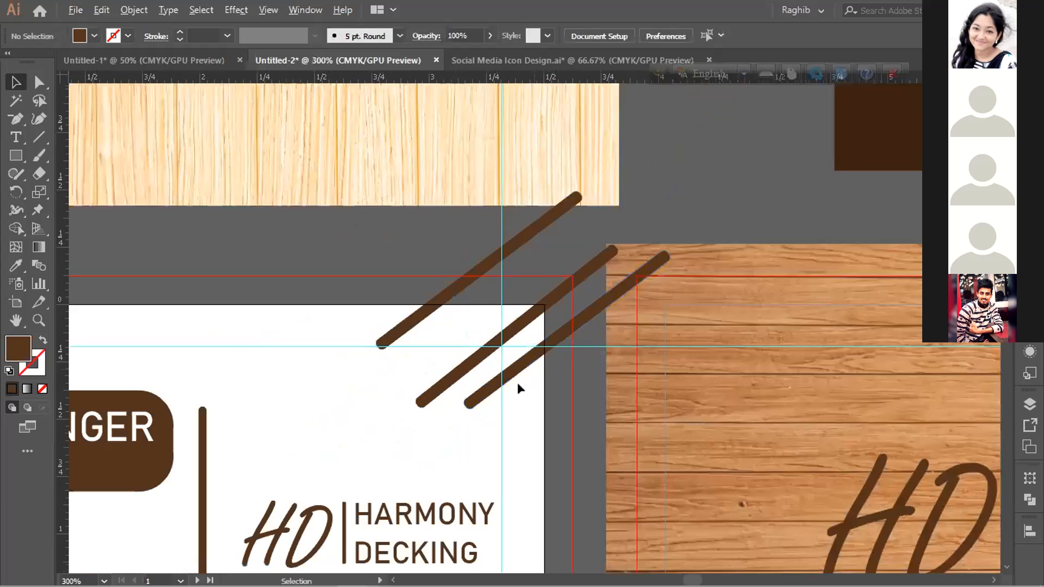
# - Rotate the middle diagonal bar to a slightly steeper angle and adjust its position over the card's corner
pyautogui.scroll(2, 528, 358)
pyautogui.click(667, 190)
pyautogui.moveTo(715, 170); pyautogui.dragTo(715, 154)
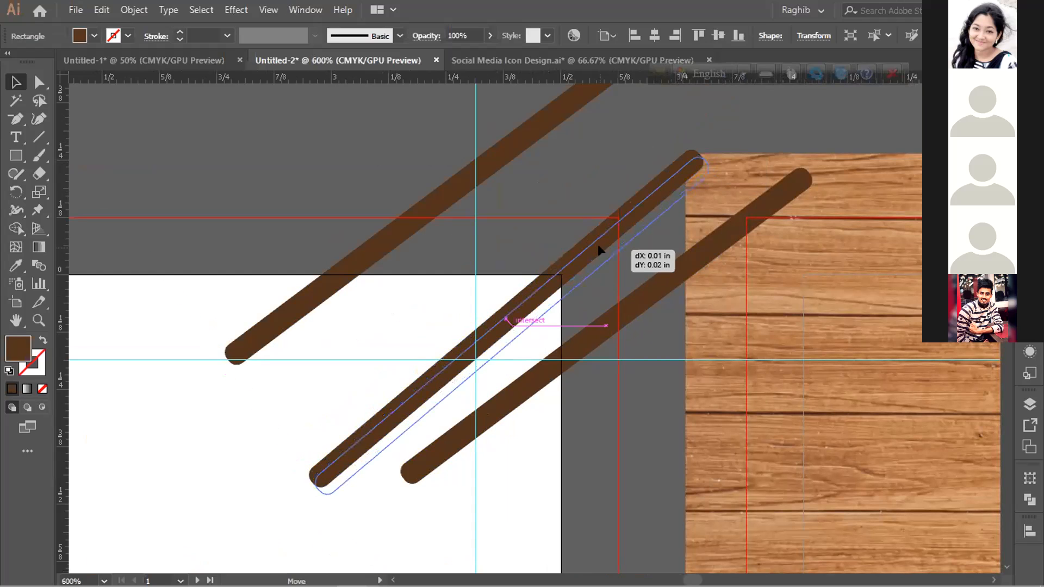
pyautogui.moveTo(599, 249); pyautogui.dragTo(598, 254)
pyautogui.click(576, 174)
# - Delete the lower and upper diagonal bars, keeping only the steeper middle bar
pyautogui.click(641, 292)
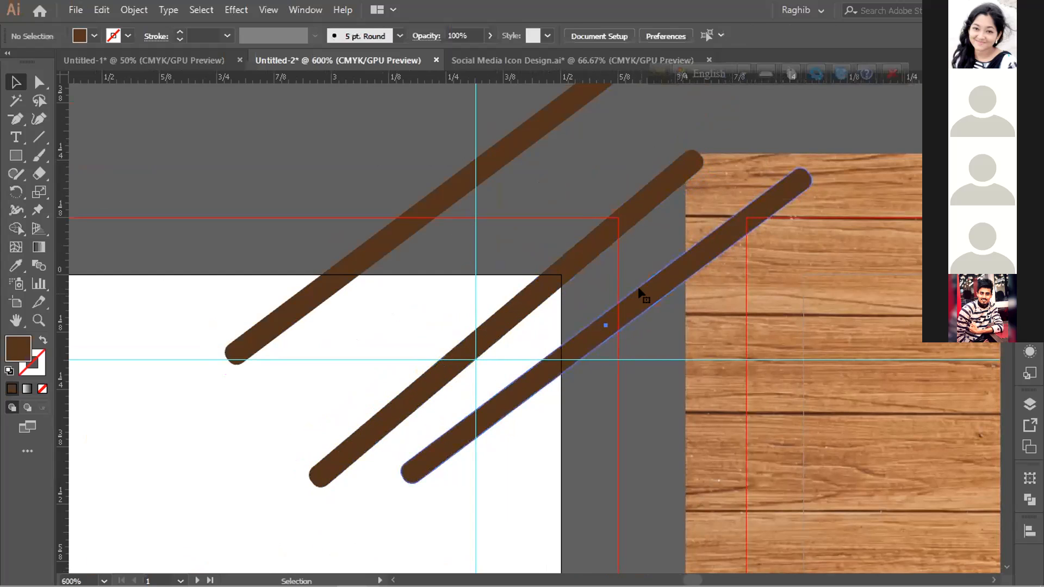
pyautogui.press('Delete')
pyautogui.click(505, 136)
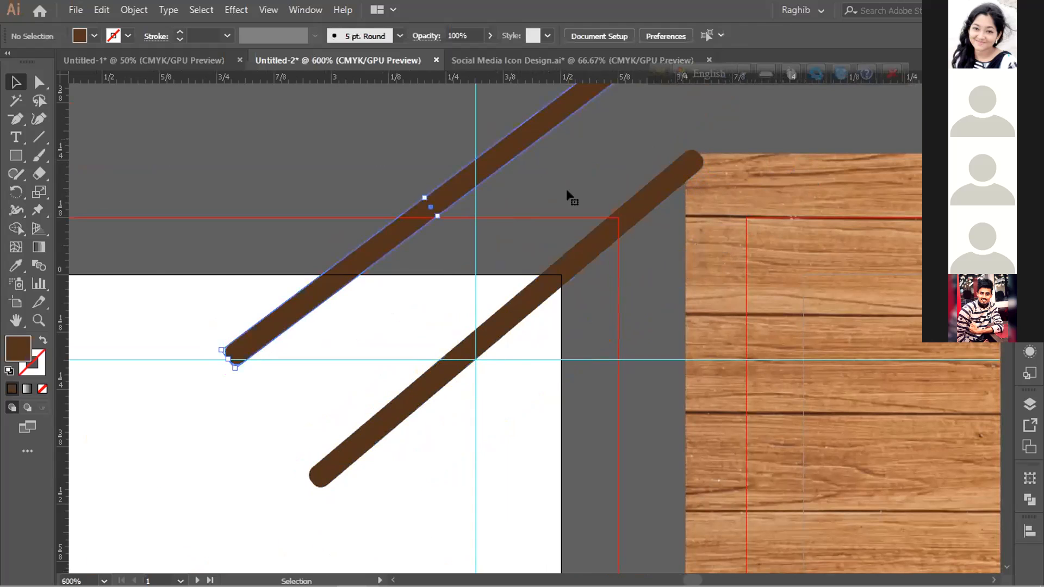
pyautogui.press('Delete')
# - Duplicate the steeper bar once above and once below it to form three parallel diagonal bars across the corner
pyautogui.moveTo(541, 279)
pyautogui.mouseDown()
pyautogui.moveTo(549, 203)
pyautogui.moveTo(566, 201)
pyautogui.mouseUp()
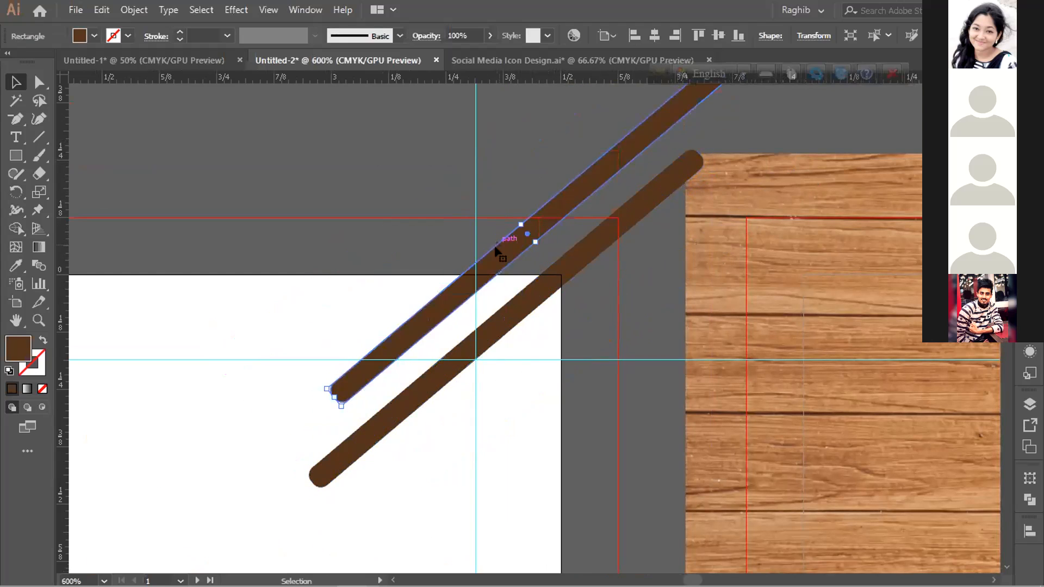
pyautogui.moveTo(501, 250)
pyautogui.mouseDown()
pyautogui.moveTo(550, 282)
pyautogui.moveTo(557, 324)
pyautogui.moveTo(567, 340)
pyautogui.moveTo(578, 334)
pyautogui.mouseUp()
pyautogui.click(468, 326)
# - Examine the gaps and end positions of the three diagonal bars up close and against the whole card
pyautogui.scroll(-1, 500, 430)
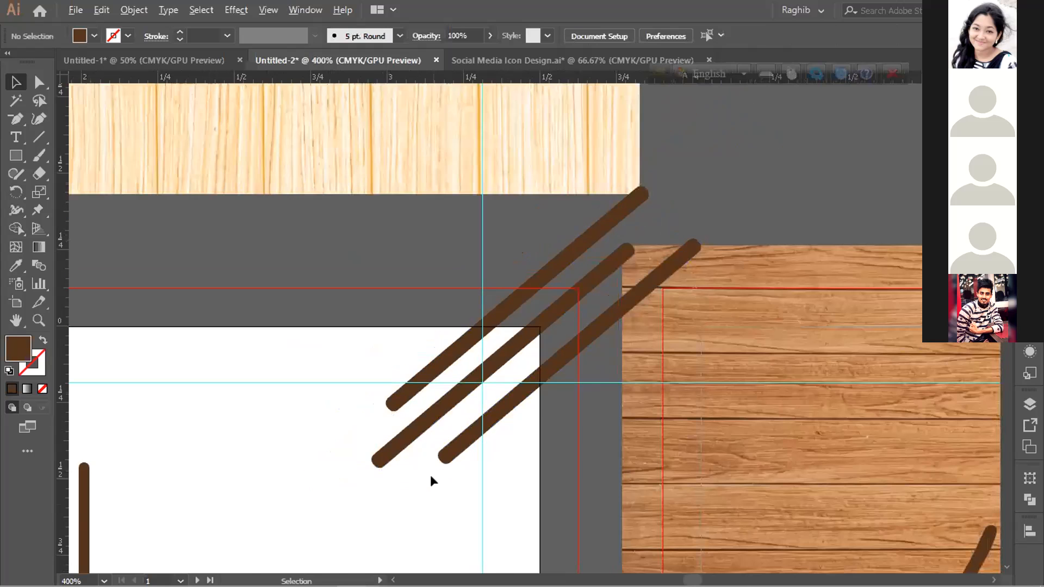
pyautogui.scroll(-1, 430, 475)
pyautogui.scroll(3, 391, 490)
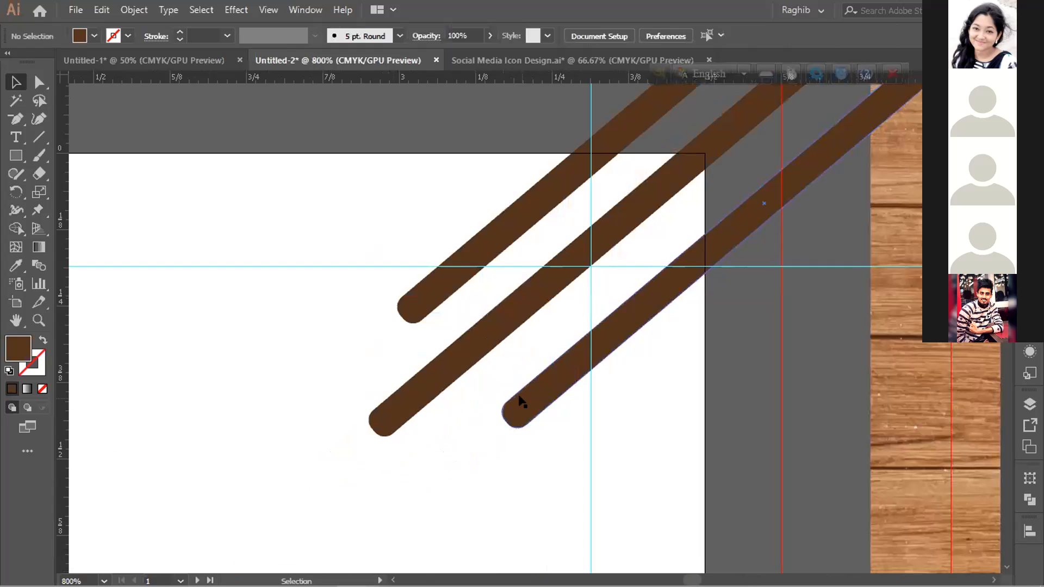
pyautogui.scroll(-3, 477, 457)
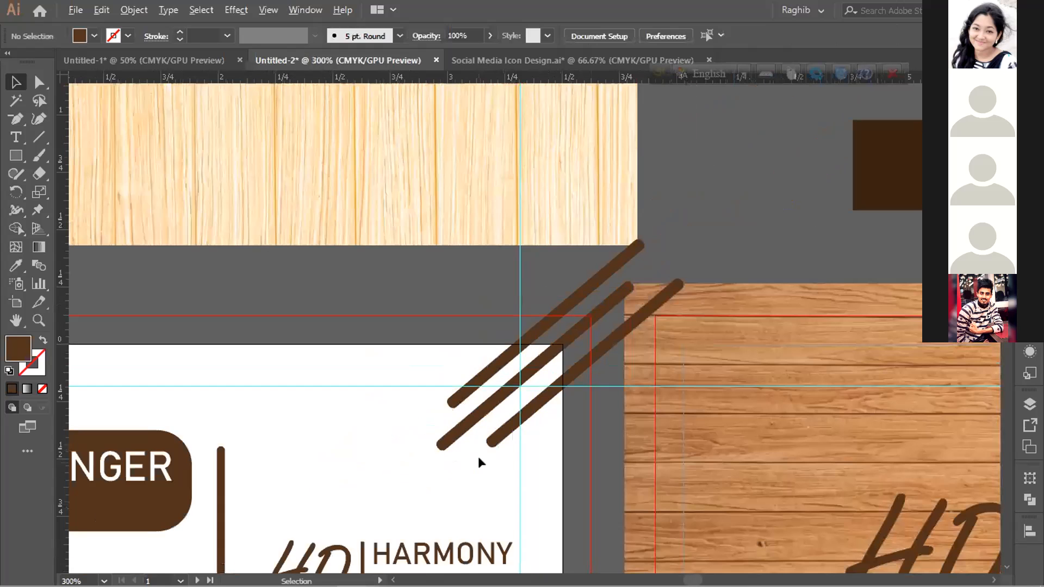
pyautogui.scroll(-2, 402, 460)
pyautogui.moveTo(380, 426); pyautogui.dragTo(540, 381)
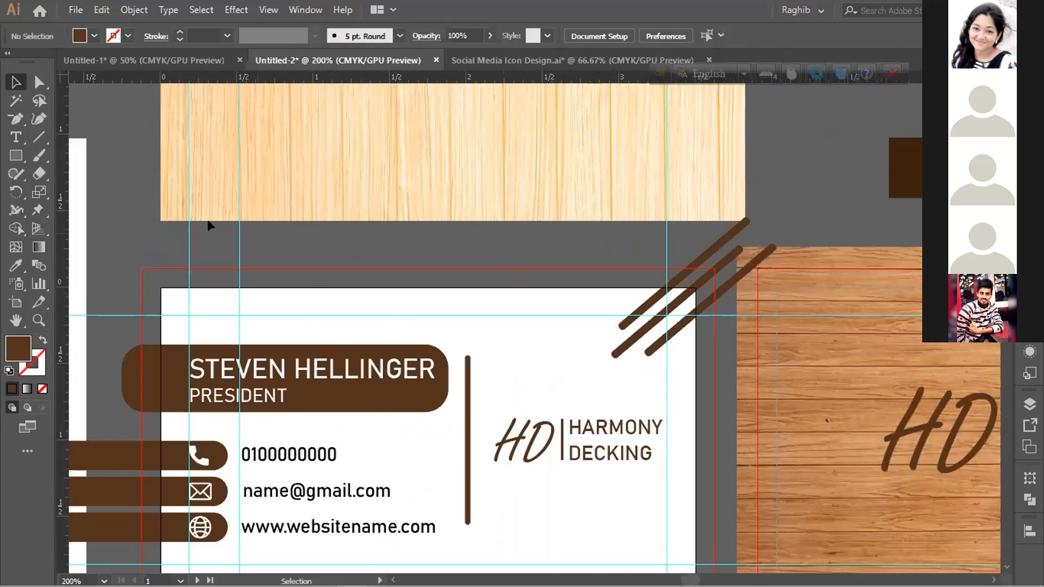
pyautogui.scroll(3, 674, 357)
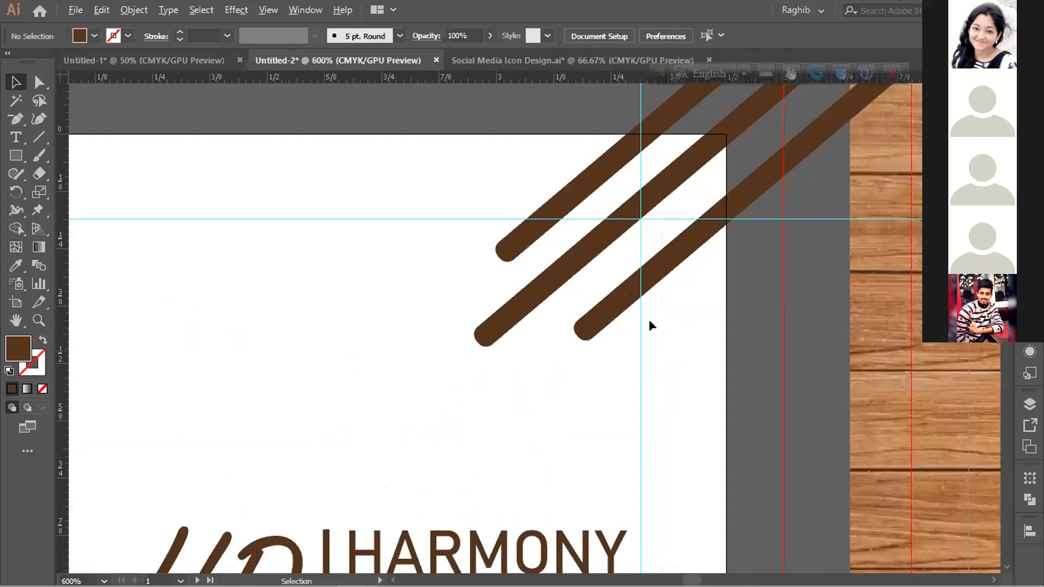
pyautogui.scroll(2, 604, 283)
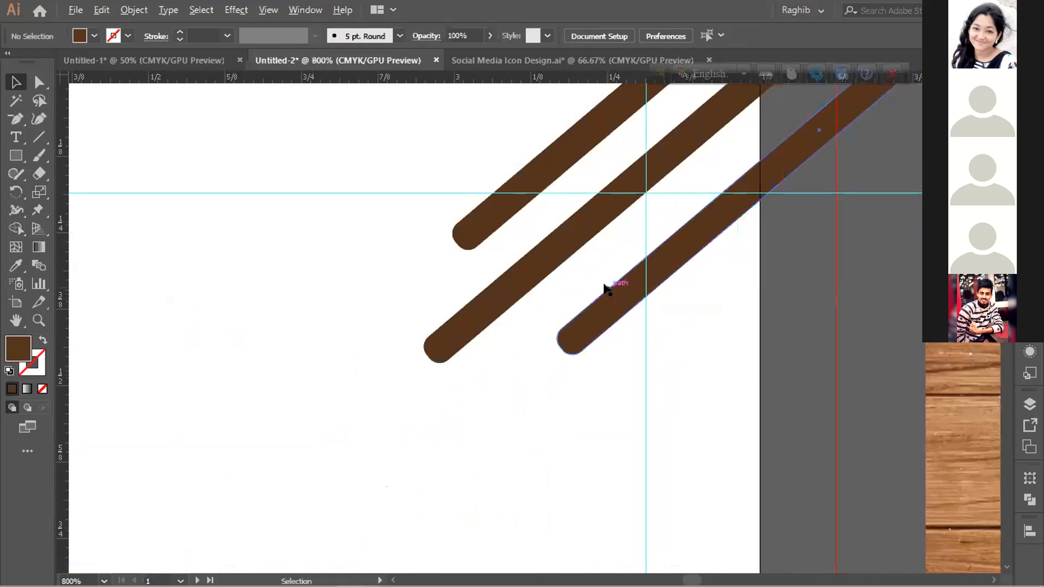
pyautogui.scroll(2, 604, 283)
pyautogui.scroll(-2, 602, 281)
pyautogui.scroll(1, 602, 269)
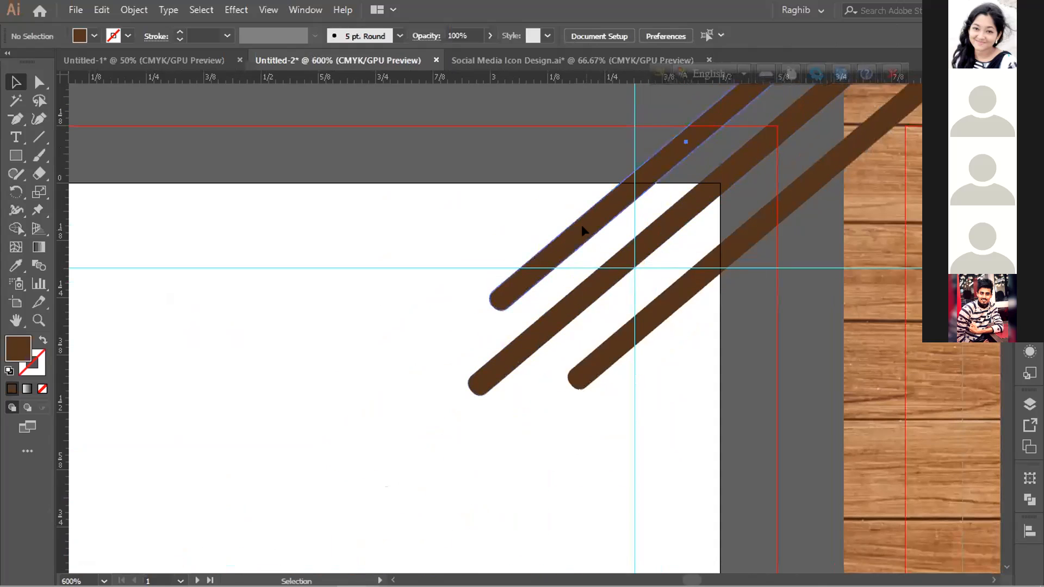
# - Nudge the upper diagonal bar slightly away from the middle one and check the corner bars against the rest of the card
pyautogui.moveTo(580, 224); pyautogui.dragTo(579, 223)
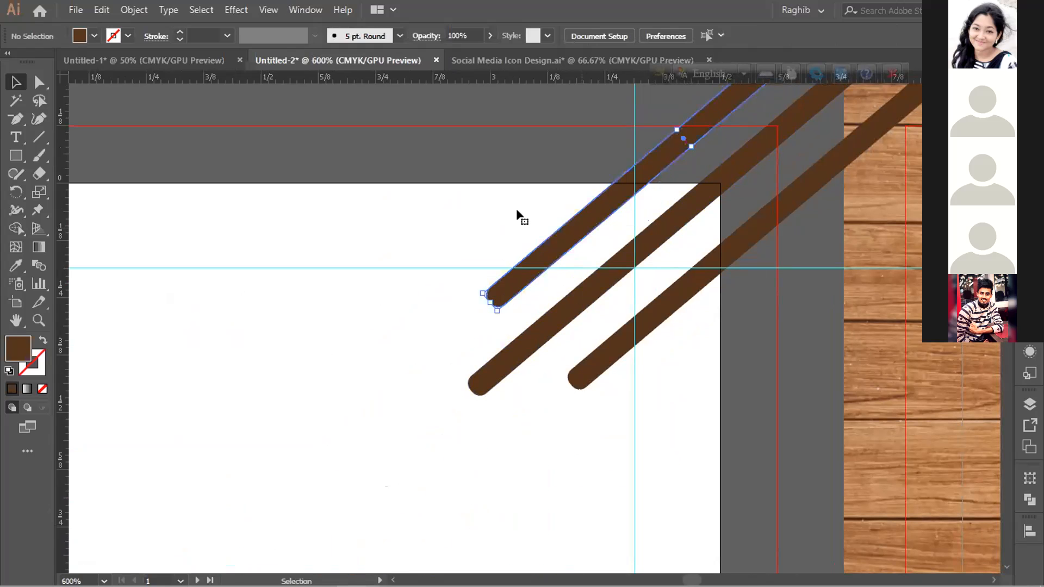
pyautogui.click(446, 330)
pyautogui.scroll(-2, 430, 376)
pyautogui.scroll(-1, 331, 421)
pyautogui.moveTo(344, 397); pyautogui.dragTo(544, 288)
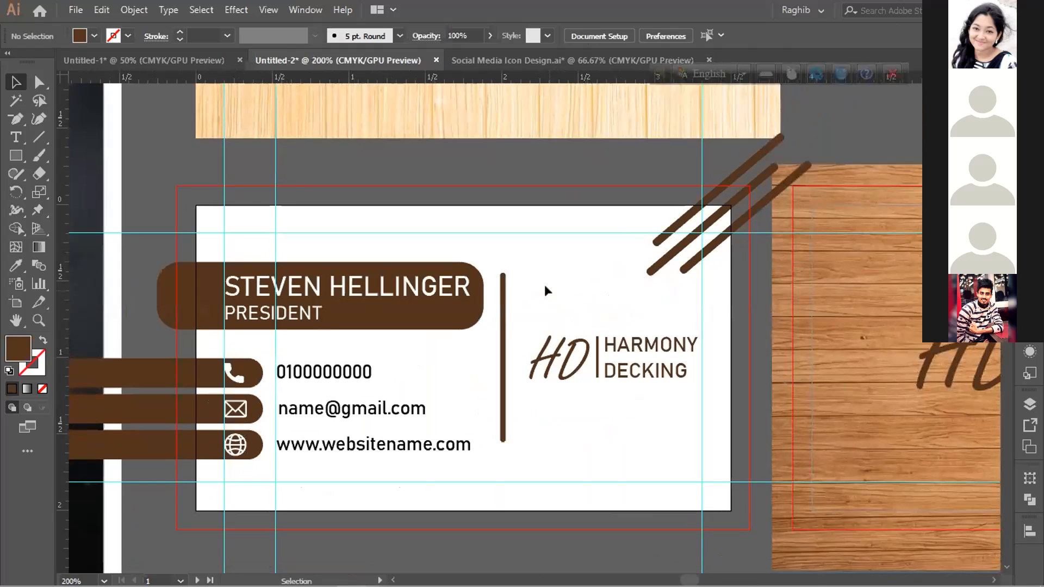
pyautogui.scroll(2, 685, 237)
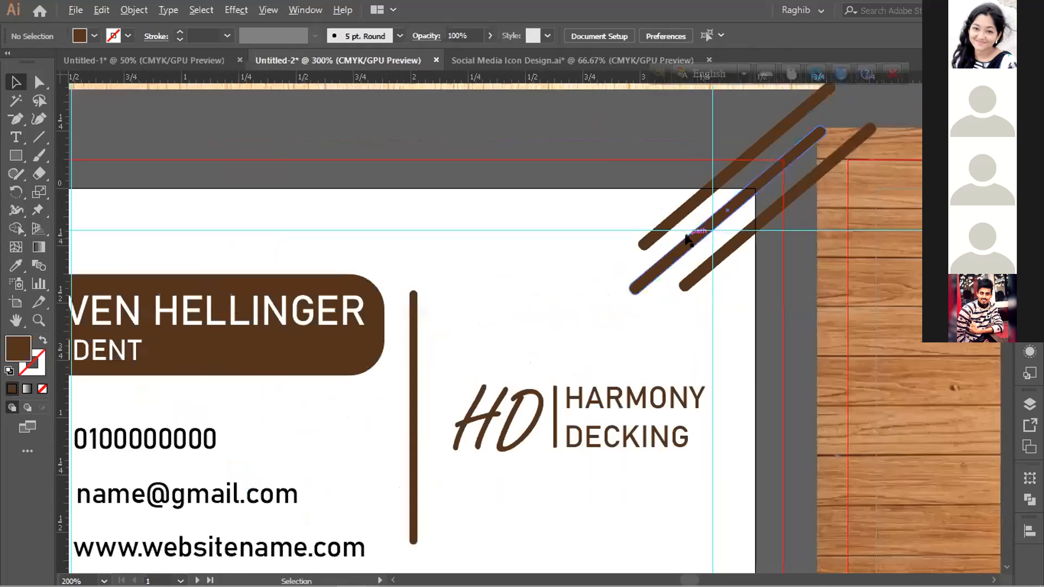
pyautogui.scroll(-2, 452, 422)
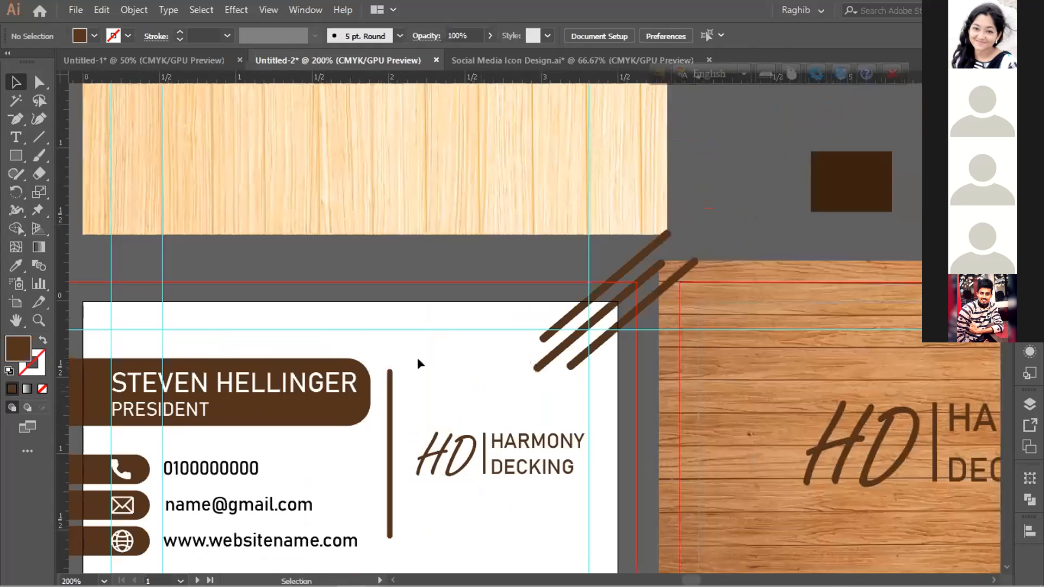
# - Open the card in Save for Web, set the image width to 720 px, and unlink the width and height
pyautogui.click(77, 10)
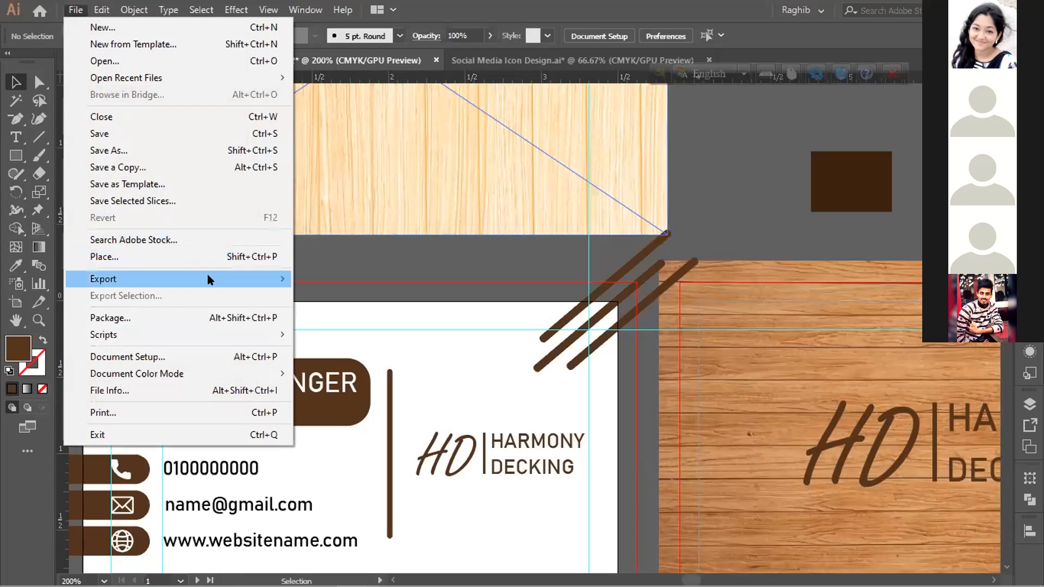
pyautogui.moveTo(207, 277)
pyautogui.click(335, 314)
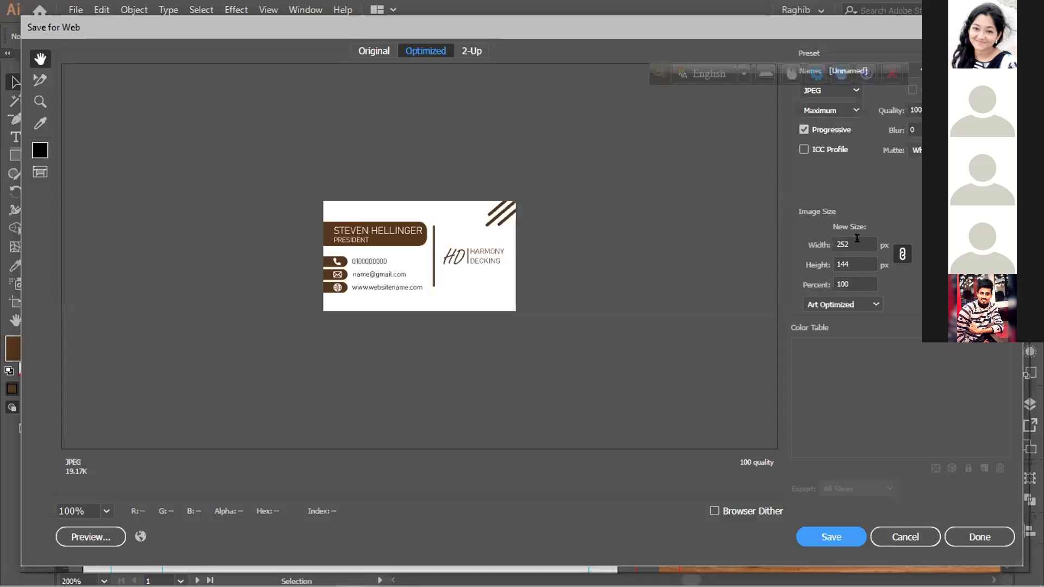
pyautogui.moveTo(857, 239); pyautogui.dragTo(825, 245)
pyautogui.write('720')
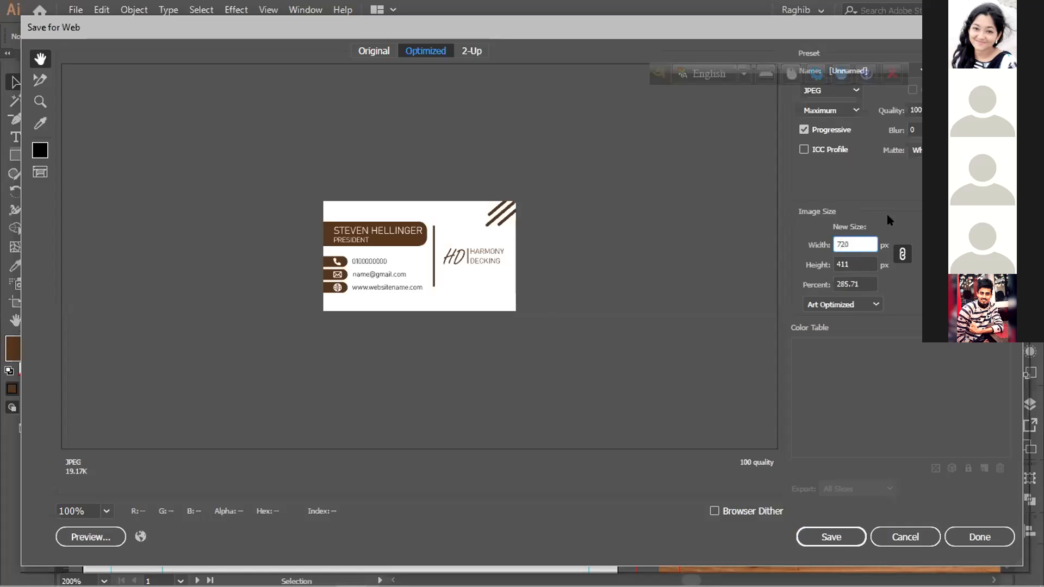
pyautogui.click(903, 254)
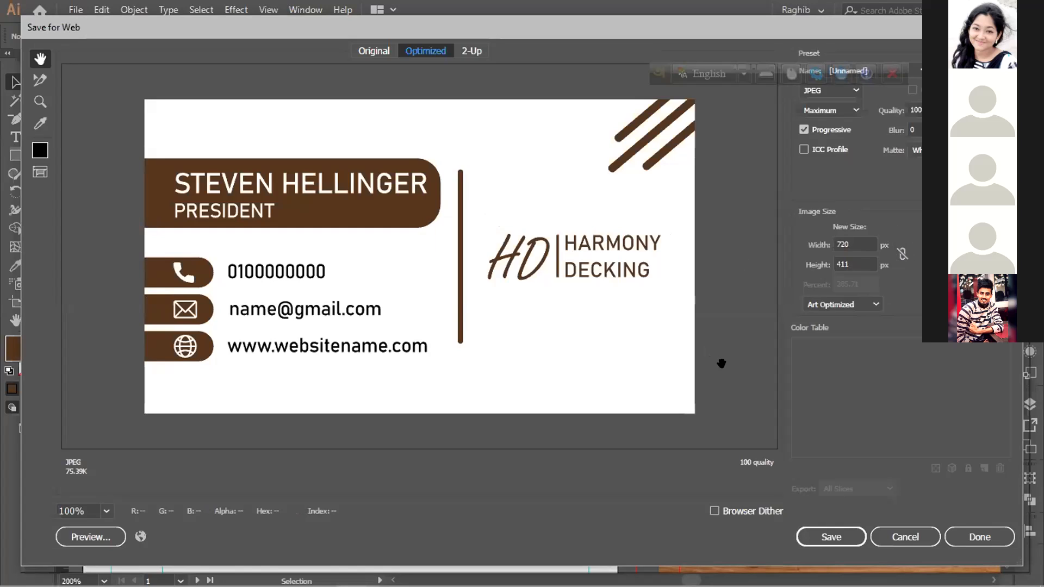
# - Start saving the optimized JPEG and choose the LEDP Class > Contests > B.C 2 folder on drive H as its location
pyautogui.click(826, 544)
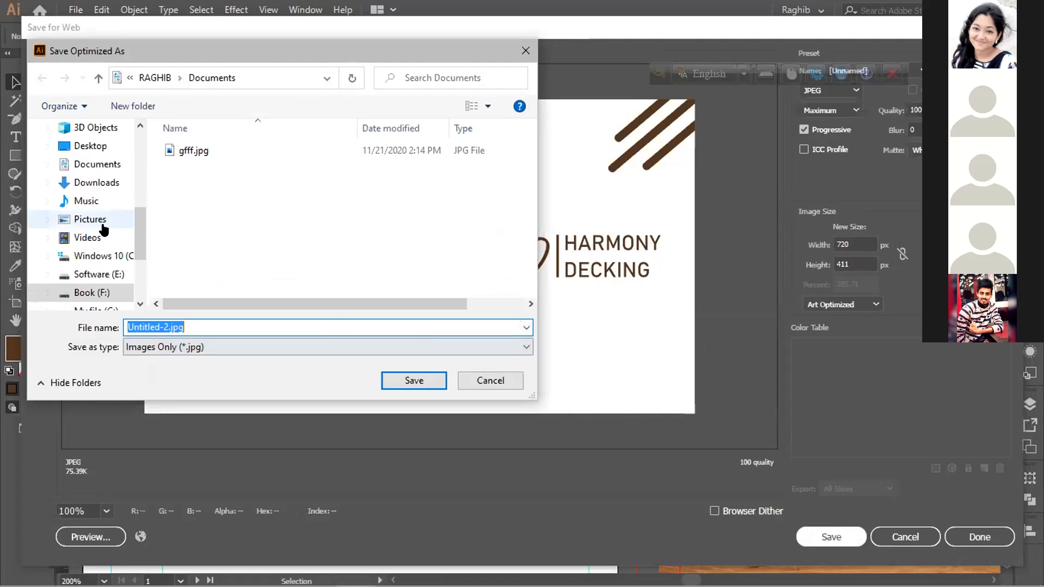
pyautogui.scroll(-1, 83, 298)
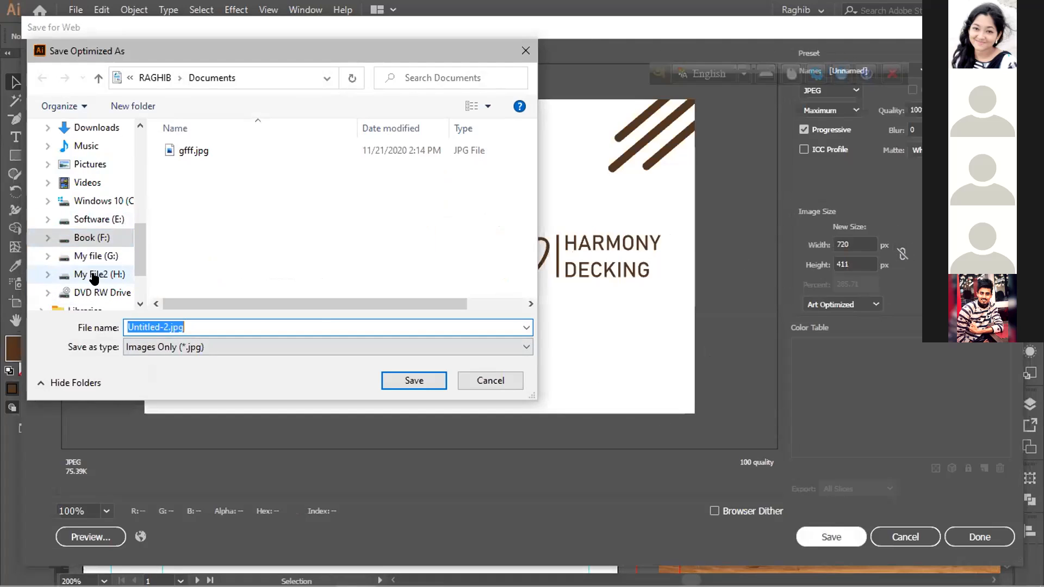
pyautogui.click(92, 275)
pyautogui.doubleClick(209, 278)
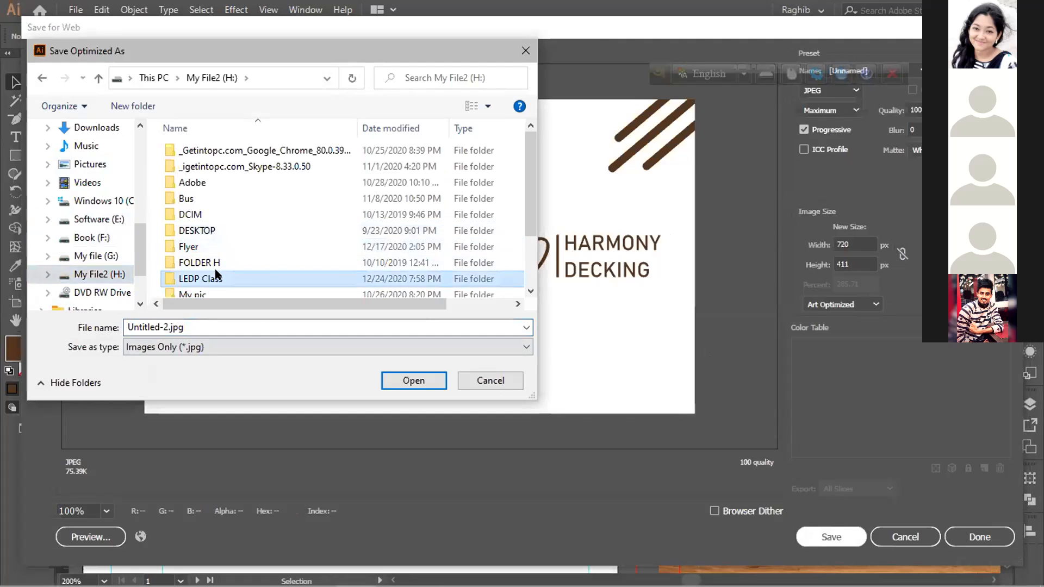
pyautogui.scroll(-1, 250, 292)
pyautogui.doubleClick(234, 289)
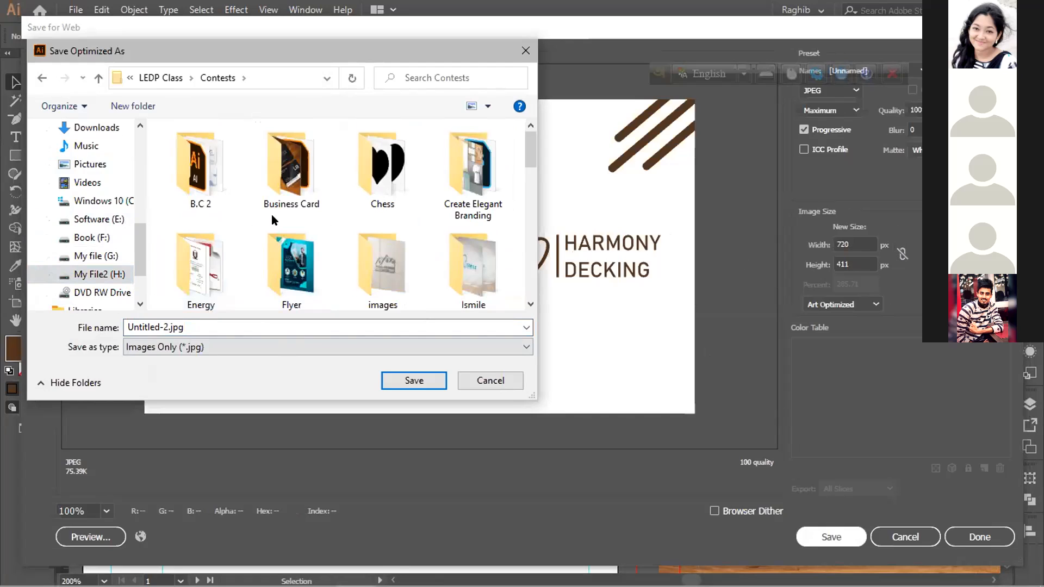
pyautogui.click(213, 189)
pyautogui.doubleClick(213, 190)
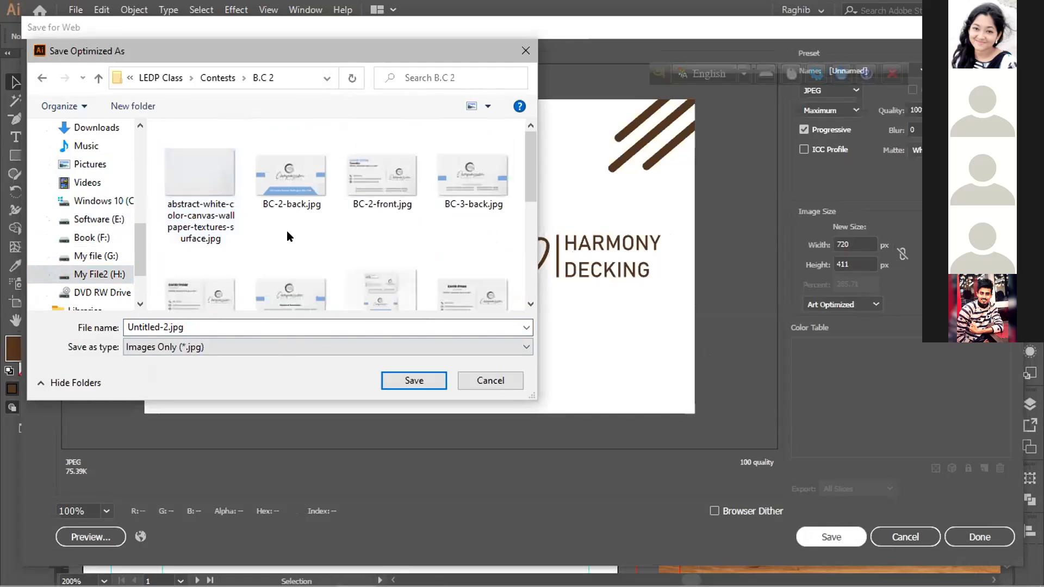
pyautogui.scroll(-5, 291, 242)
# - Name the exported image "Wooden 1" and save it
pyautogui.click(202, 326)
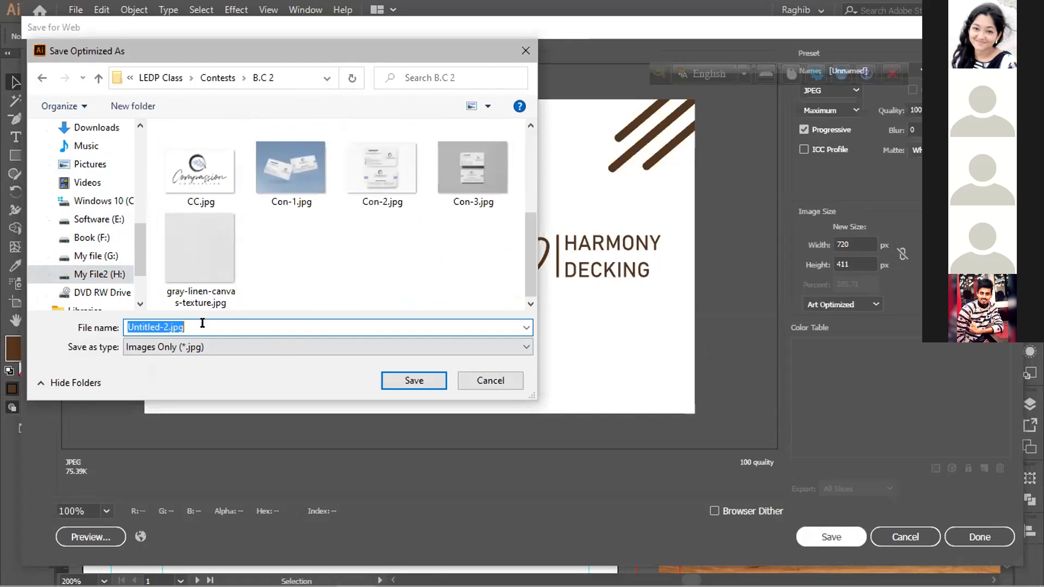
pyautogui.write('W')
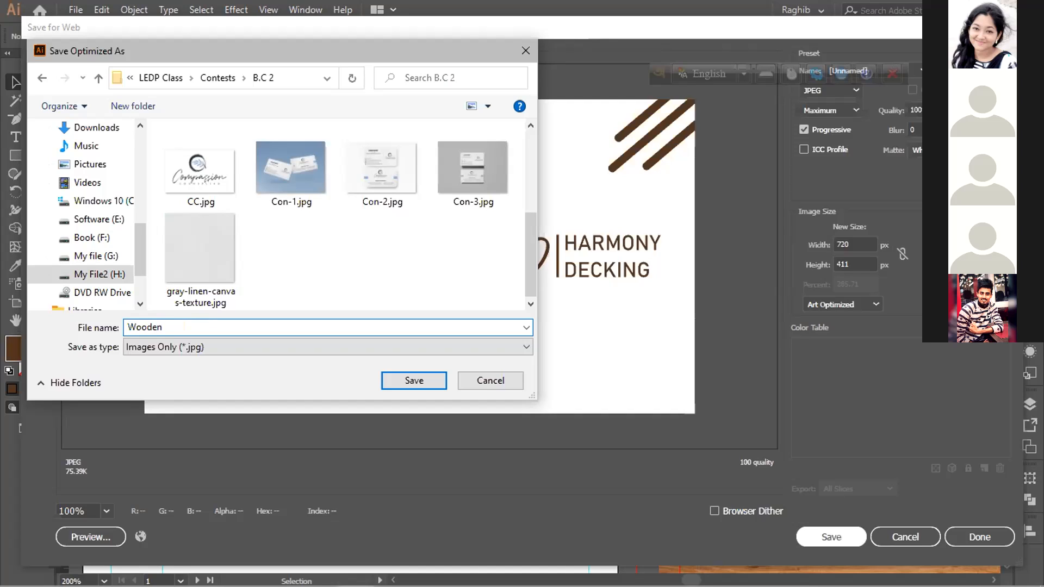
pyautogui.write('ooden 1')
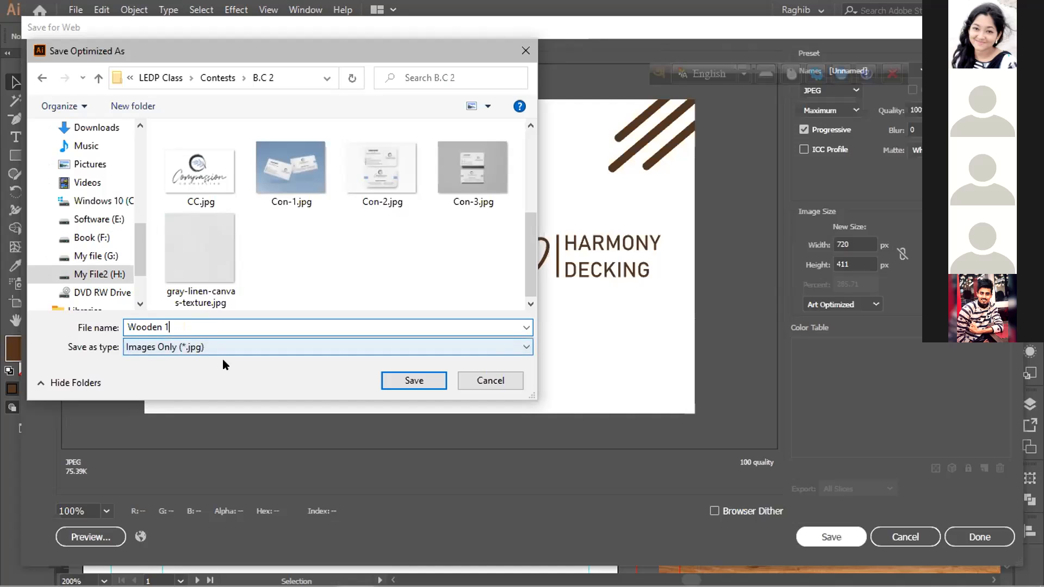
pyautogui.click(410, 377)
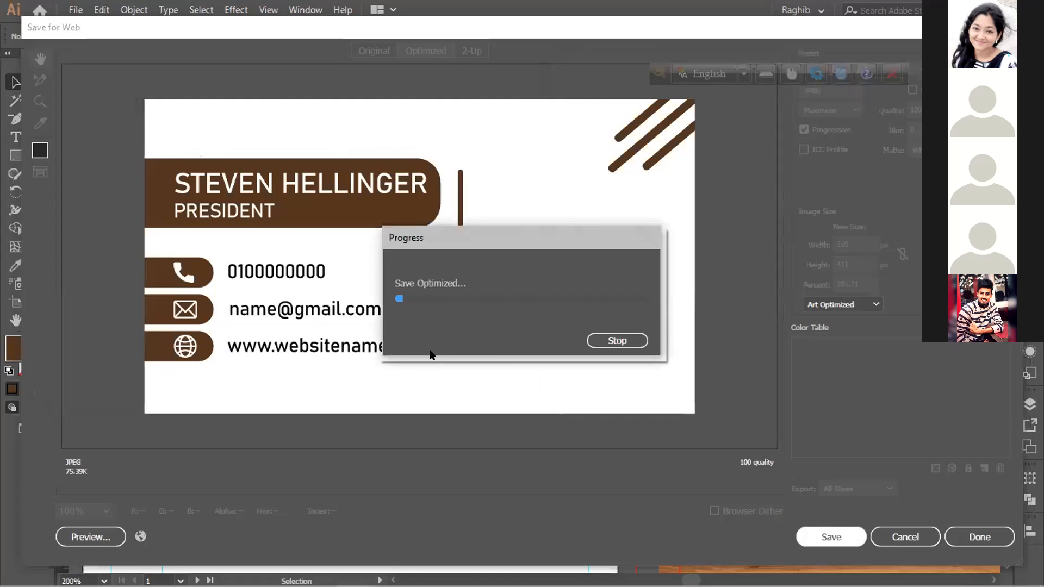
# - Shorten the three diagonal bars at the white card's corner by pulling their upper ends back toward the artboard's edge
pyautogui.scroll(-3, 446, 348)
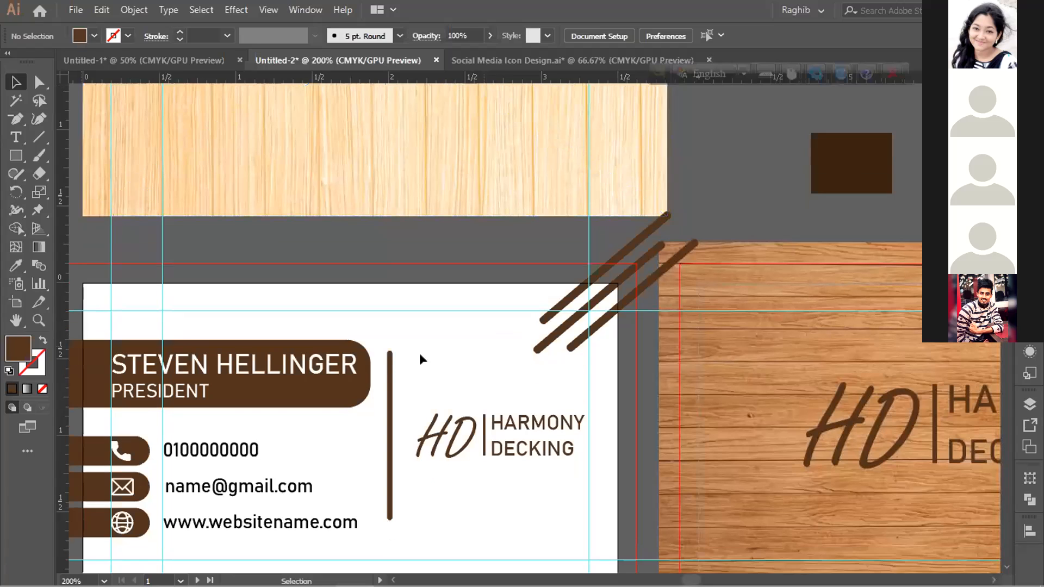
pyautogui.hscroll(5, 506, 332)
pyautogui.scroll(1, 527, 328)
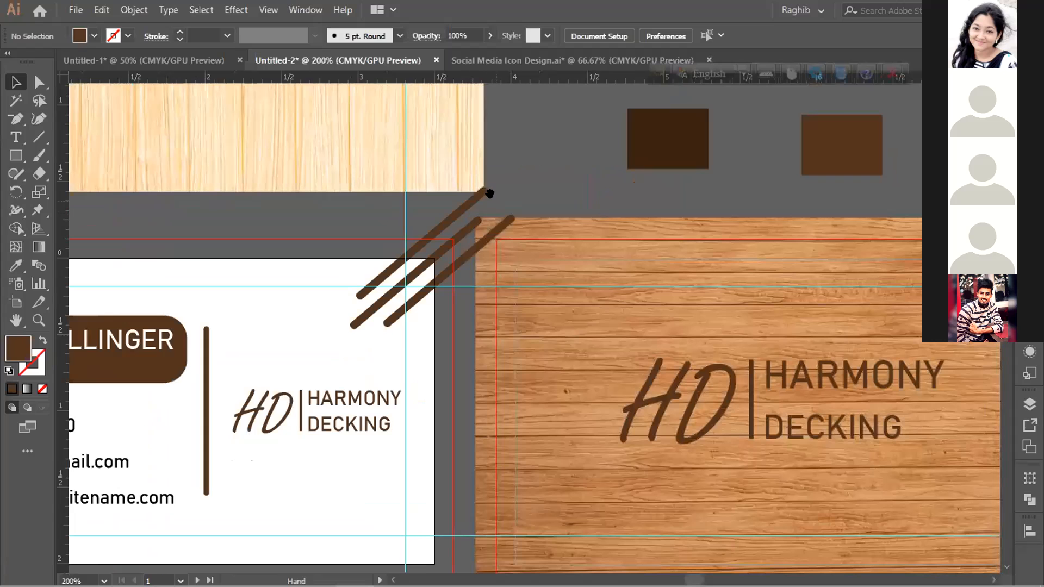
pyautogui.scroll(4, 494, 198)
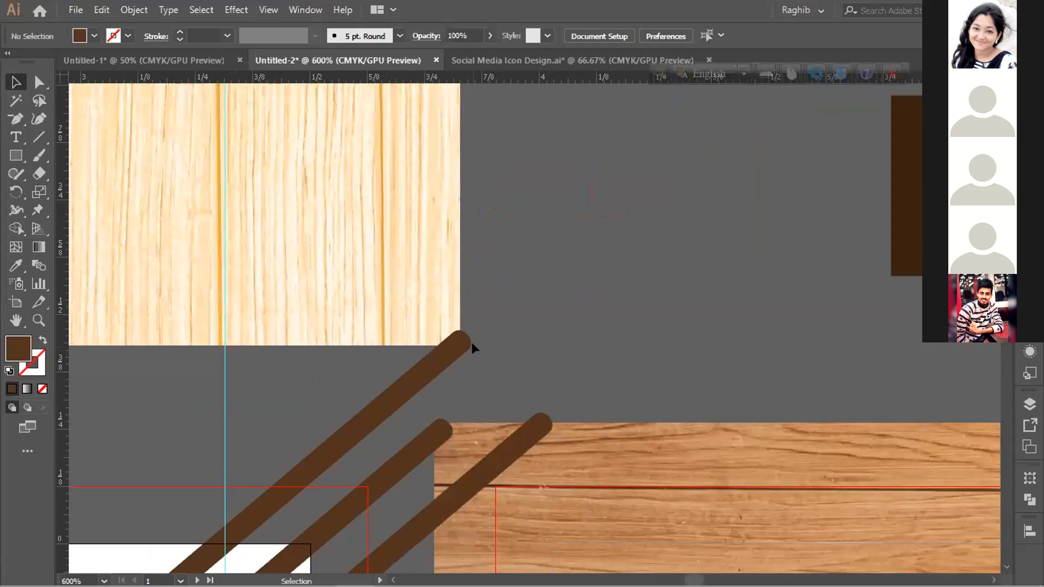
pyautogui.scroll(-1, 471, 341)
pyautogui.click(422, 303)
pyautogui.moveTo(463, 262); pyautogui.dragTo(311, 394)
pyautogui.click(443, 367)
pyautogui.moveTo(445, 348); pyautogui.dragTo(356, 427)
pyautogui.click(529, 359)
pyautogui.moveTo(547, 344); pyautogui.dragTo(384, 490)
pyautogui.click(553, 296)
pyautogui.scroll(-2, 448, 417)
pyautogui.scroll(-1, 422, 443)
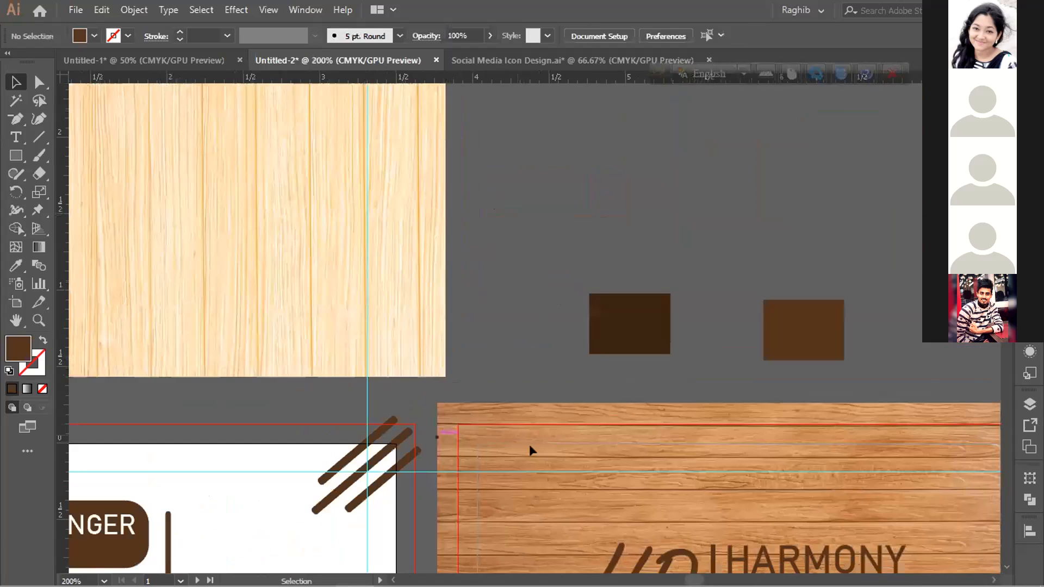
pyautogui.moveTo(547, 473); pyautogui.dragTo(376, 321)
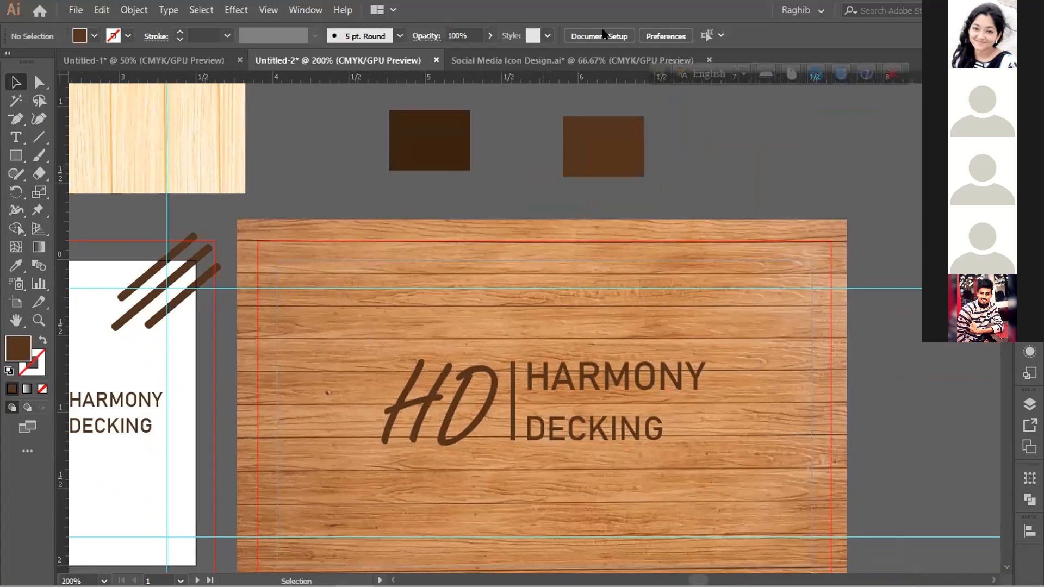
pyautogui.scroll(-1, 494, 287)
pyautogui.click(494, 287)
pyautogui.scroll(-1, 493, 296)
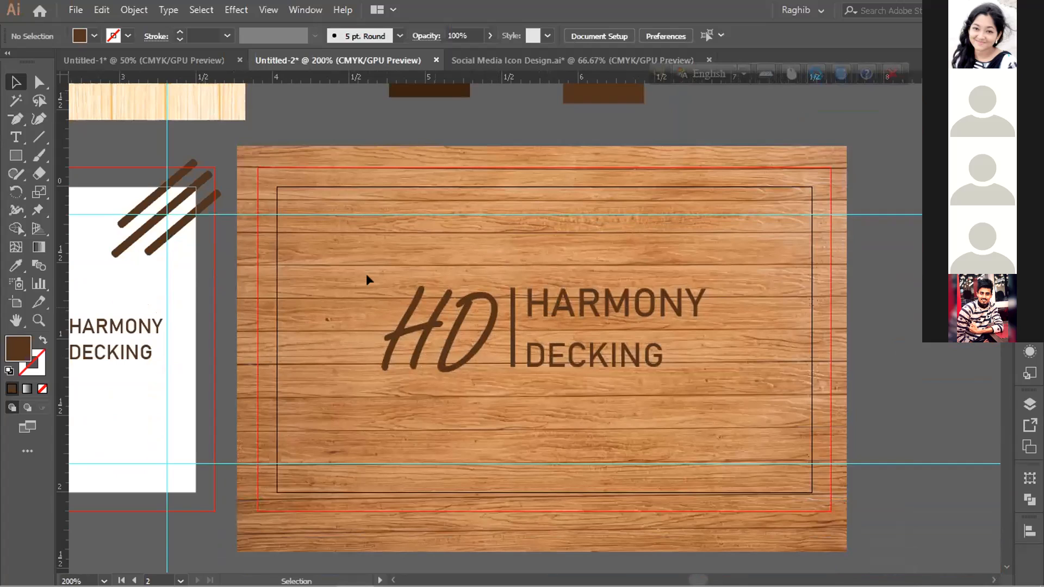
pyautogui.click(75, 7)
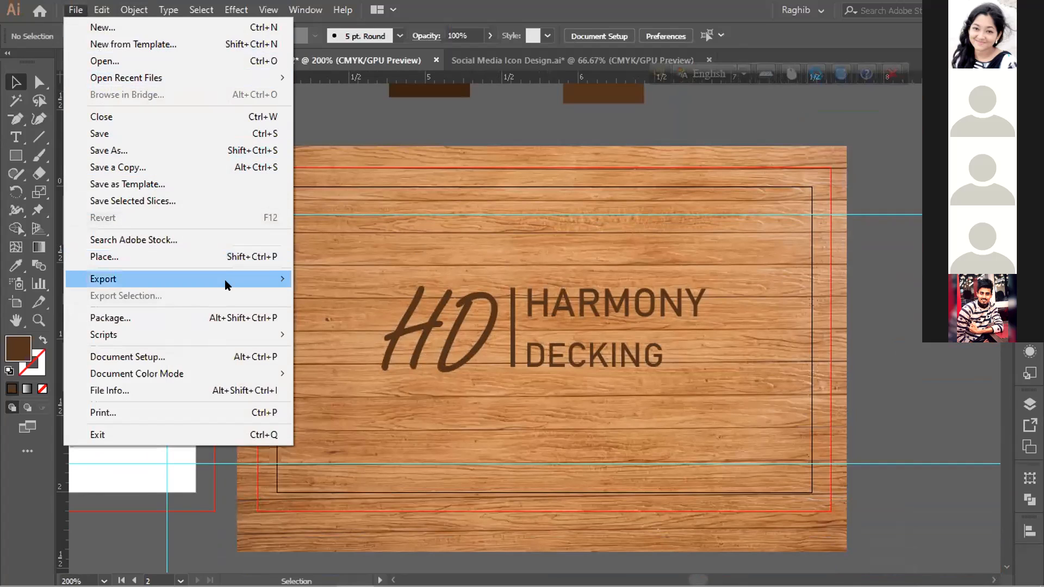
pyautogui.moveTo(282, 284)
pyautogui.click(334, 314)
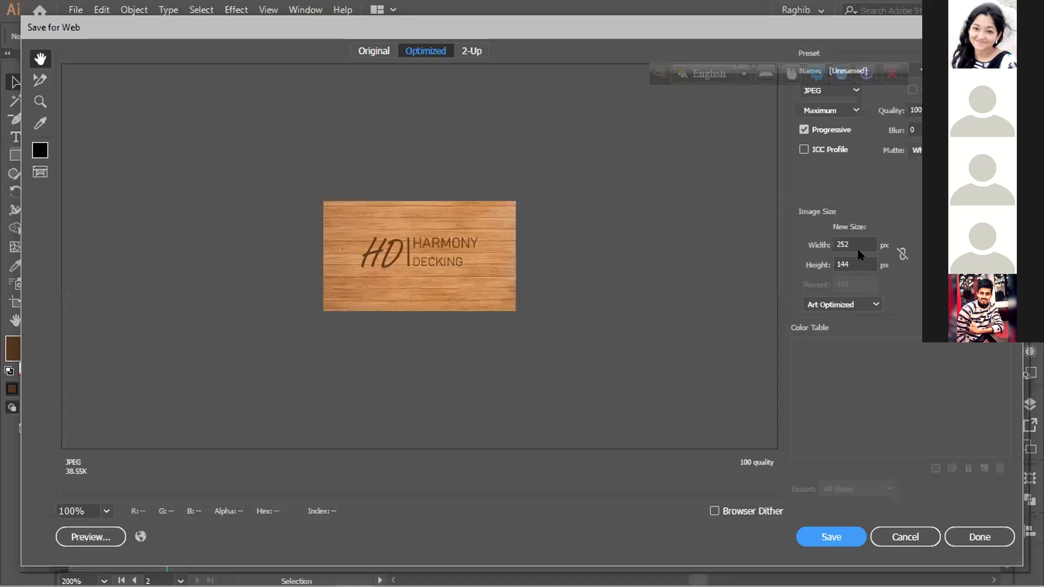
pyautogui.click(906, 538)
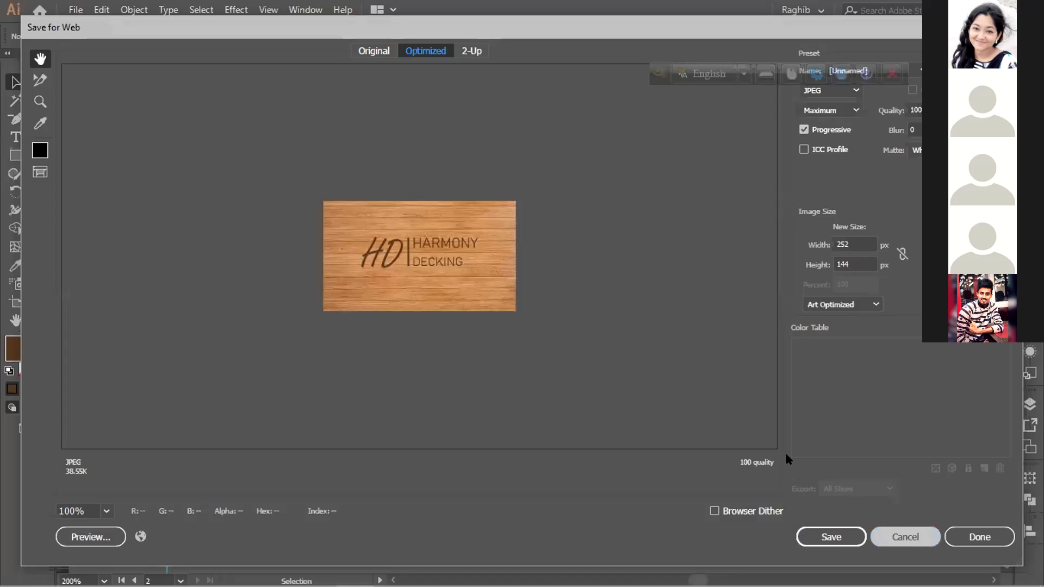
# - Enlarge the HD Harmony Decking logo group on the wood-textured side slightly about its centre and deselect it
pyautogui.click(709, 414)
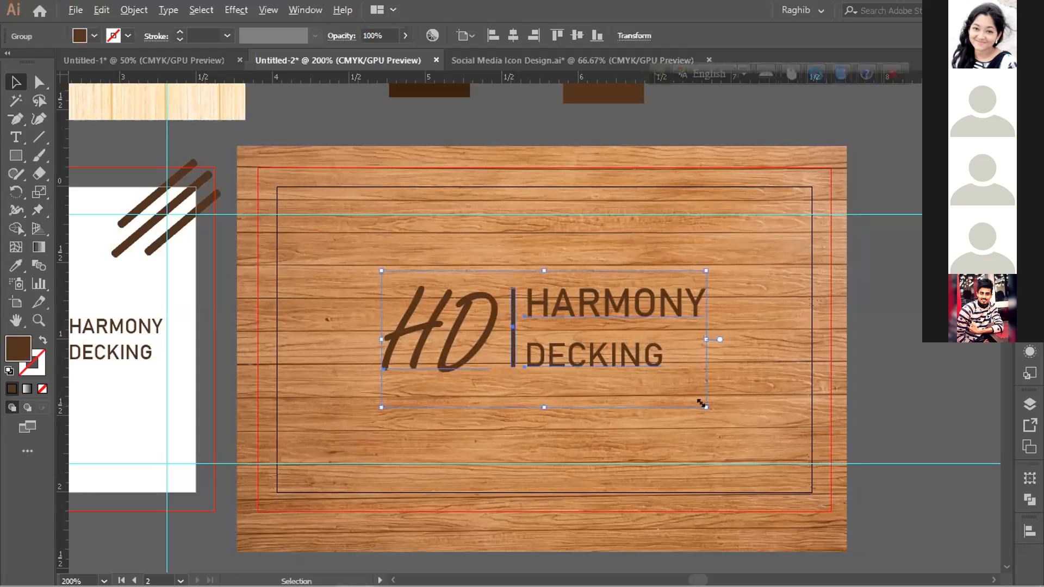
pyautogui.moveTo(701, 403); pyautogui.dragTo(718, 416)
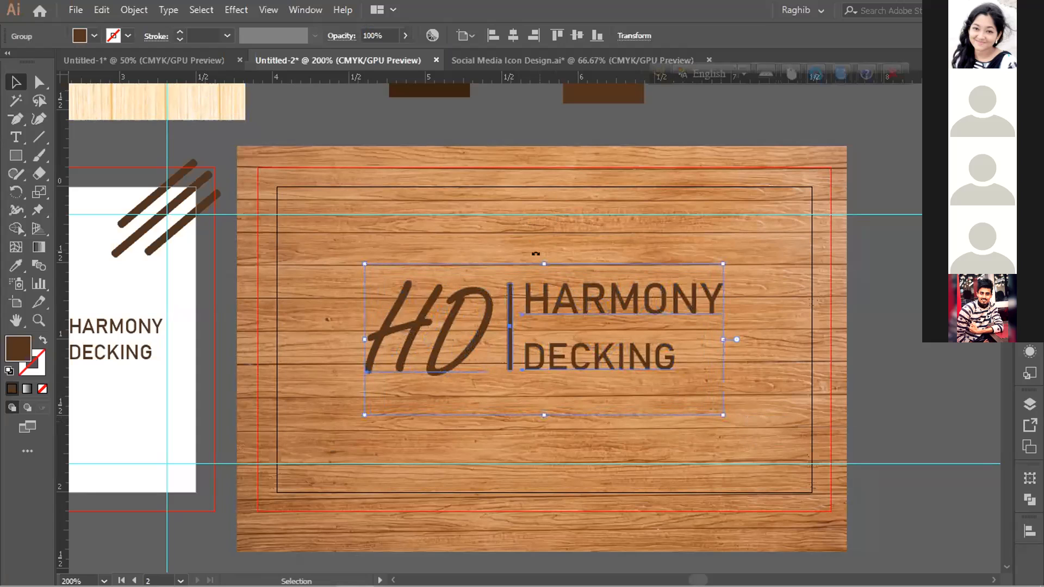
pyautogui.click(553, 243)
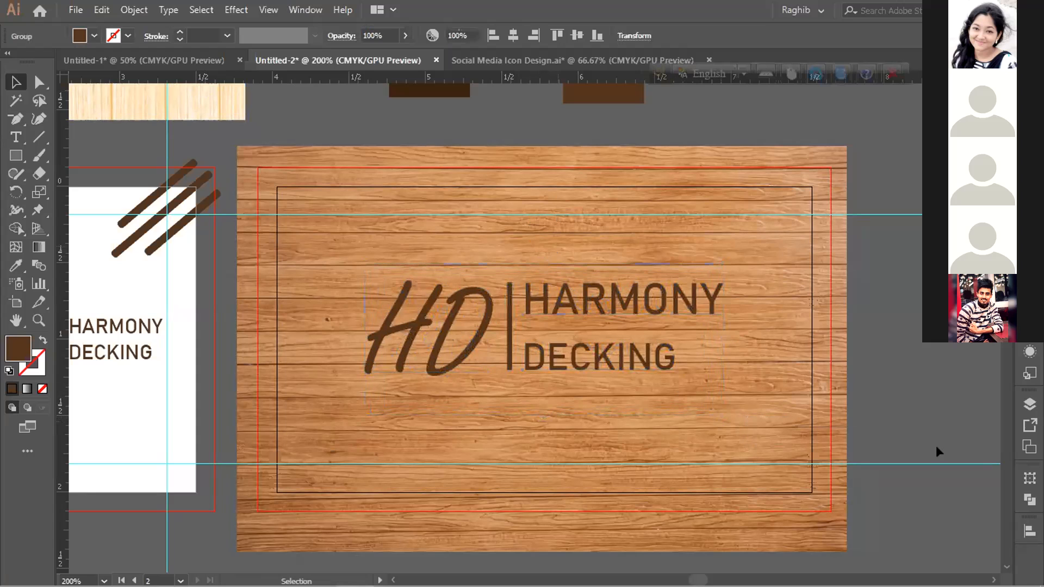
# - Centre the enlarged logo group vertically on the wood-textured side using the Align options
pyautogui.click(651, 365)
pyautogui.click(1030, 530)
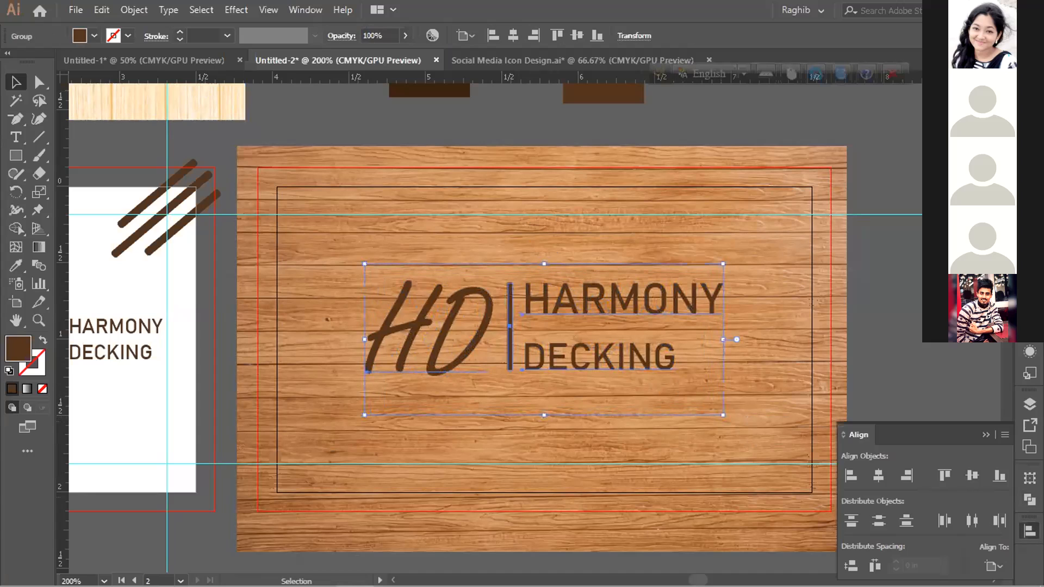
pyautogui.click(994, 566)
pyautogui.click(973, 546)
pyautogui.click(970, 477)
pyautogui.click(985, 435)
pyautogui.click(811, 422)
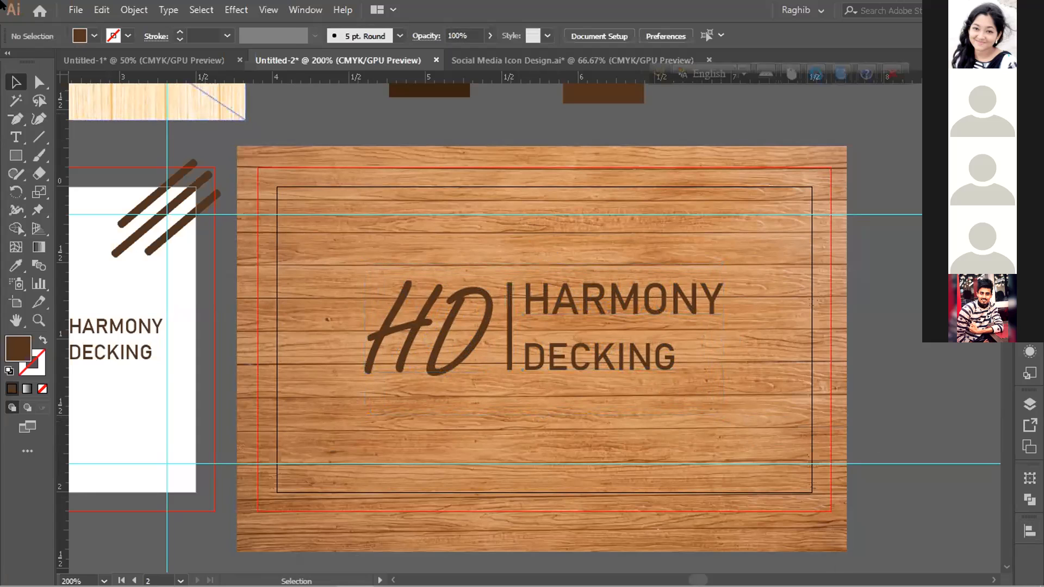
# - Open the wood-textured side in Save for Web and set the image width to 720 px with proportional height
pyautogui.click(76, 10)
pyautogui.moveTo(270, 284)
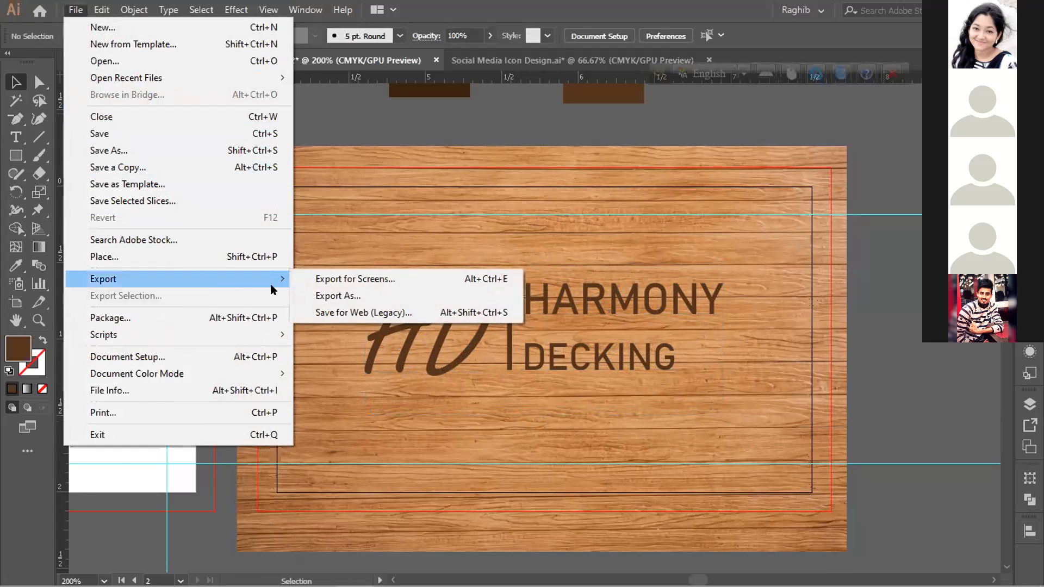
pyautogui.click(319, 309)
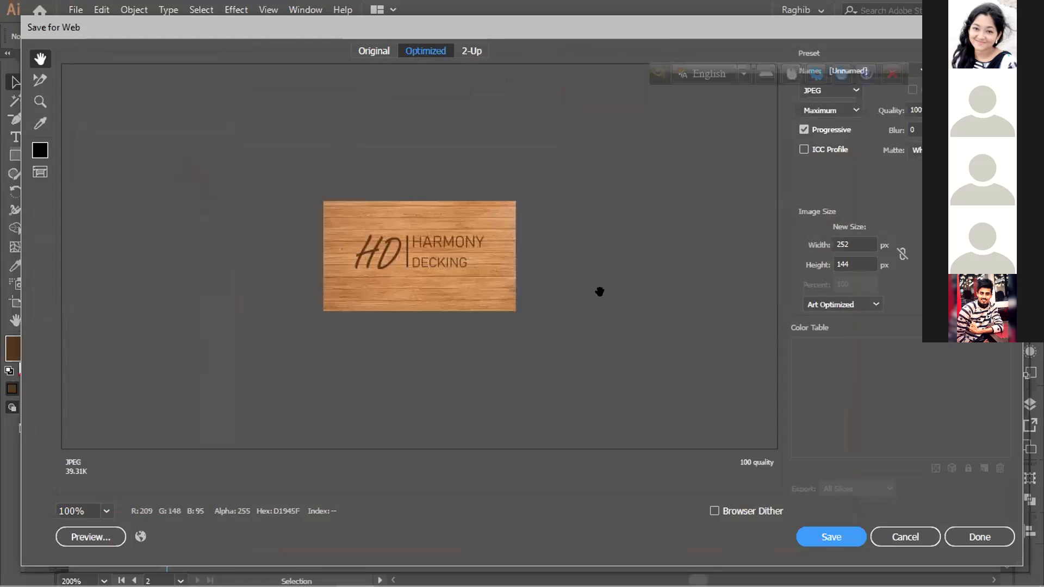
pyautogui.doubleClick(841, 245)
pyautogui.write('720')
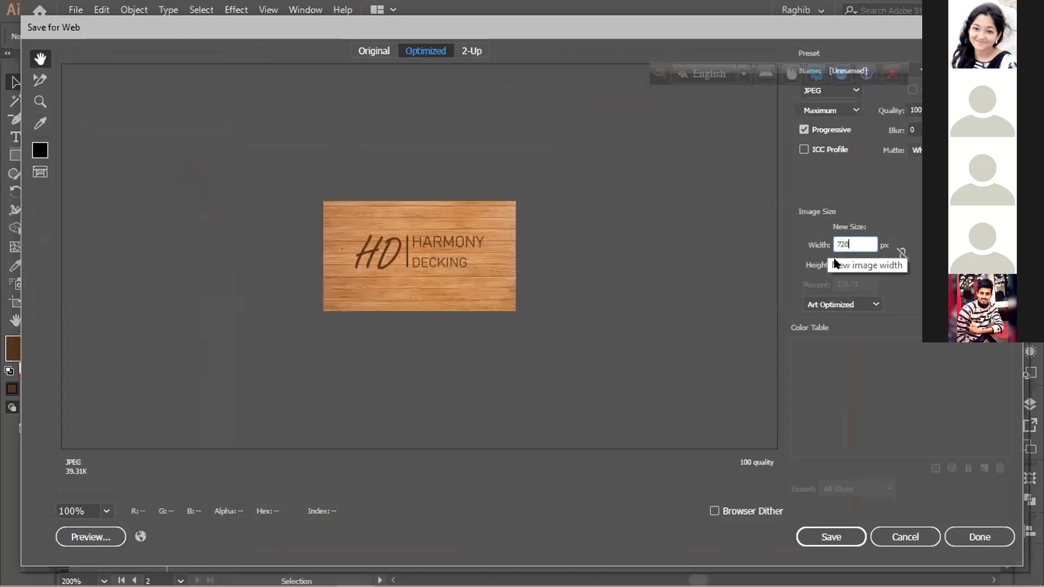
pyautogui.click(900, 252)
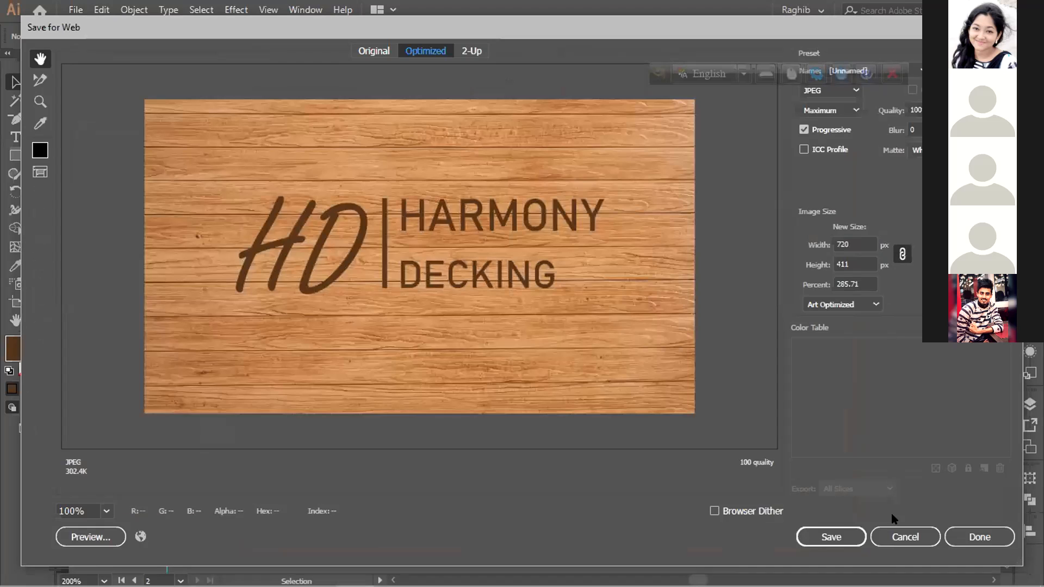
# - Save the optimized JPEG in the B.C 2 folder under the name "Wooden 2"
pyautogui.click(845, 544)
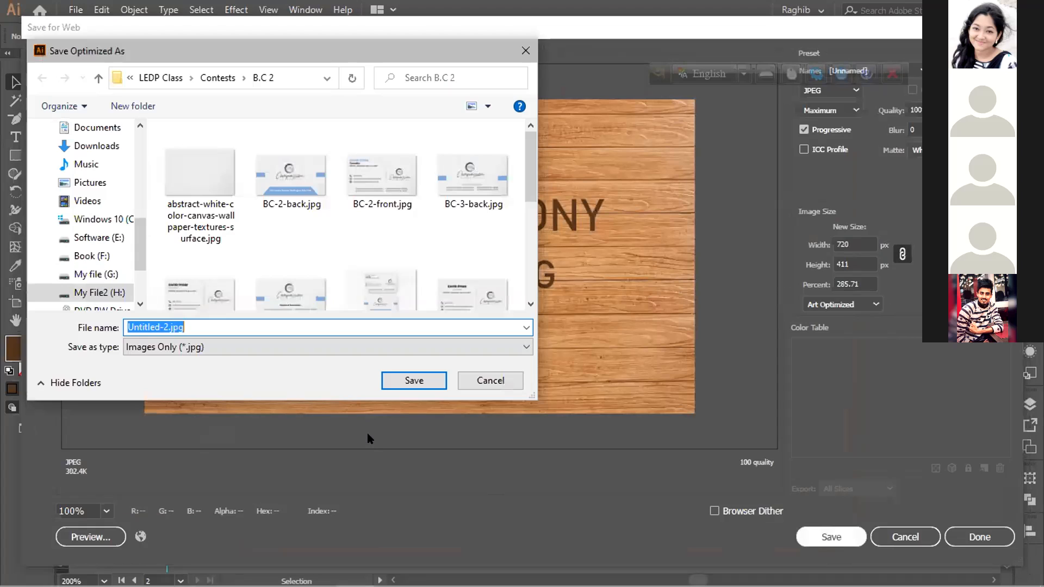
pyautogui.write('Wooden 2')
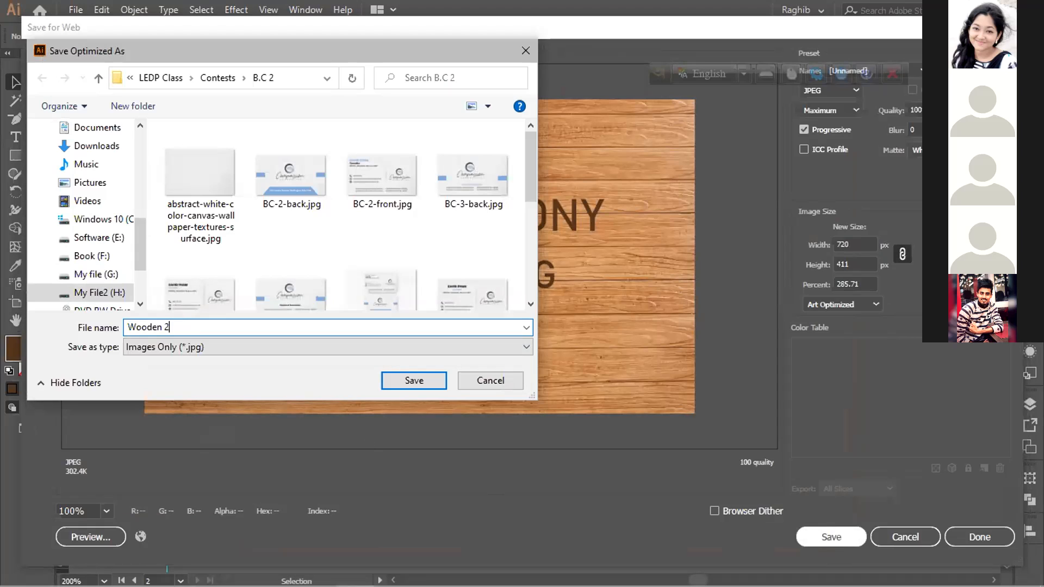
pyautogui.click(412, 381)
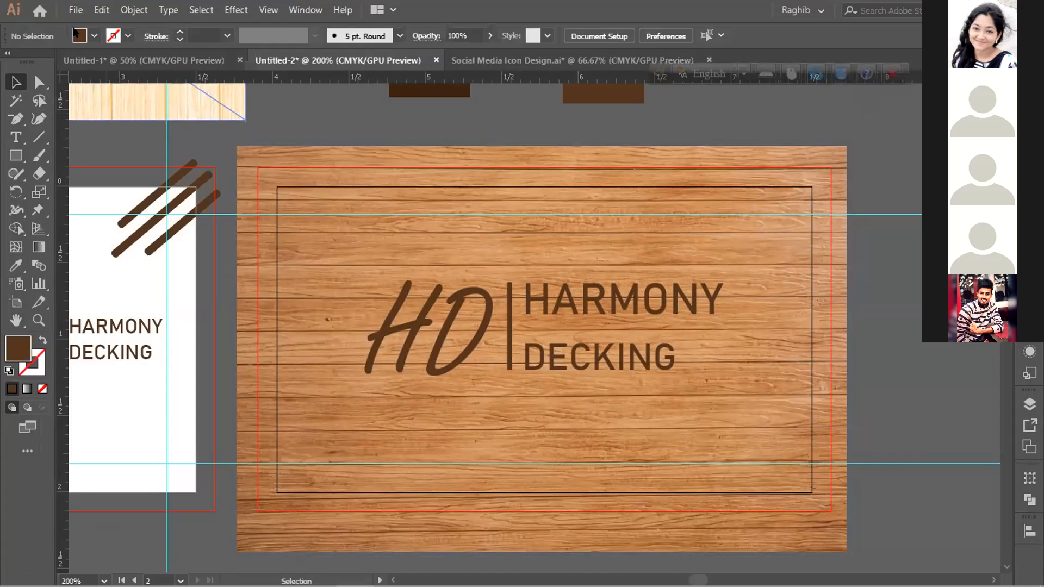
# - Start saving the card document as an Illustrator file and choose the LEDP Class > Contests > B.C 2 folder
pyautogui.click(76, 10)
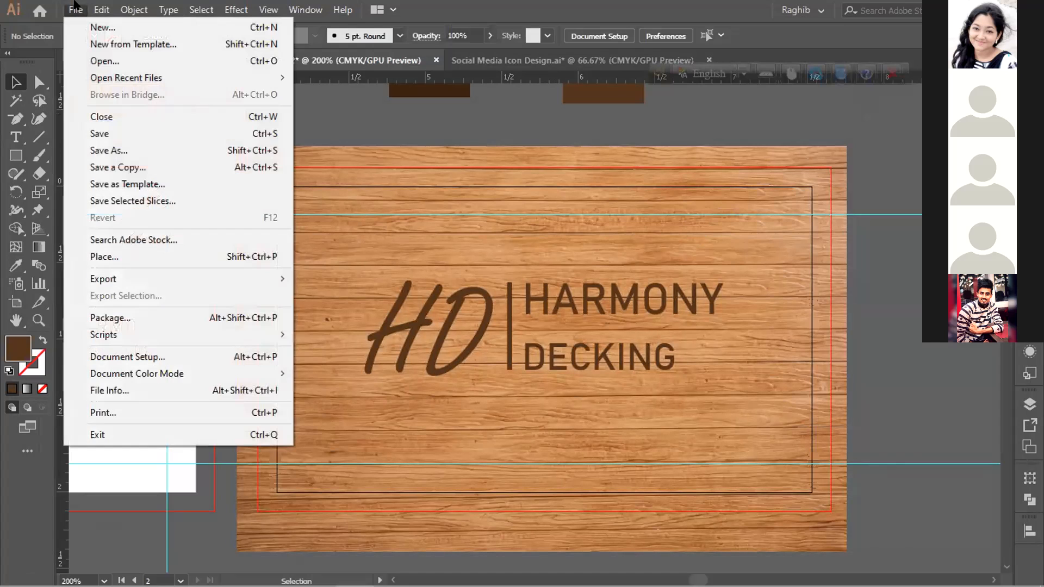
pyautogui.click(221, 150)
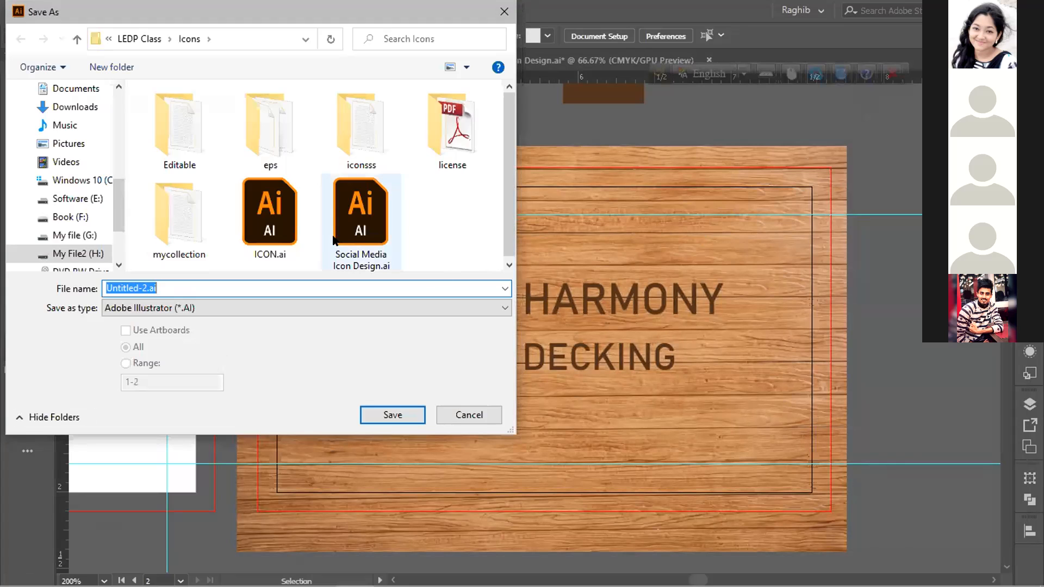
pyautogui.click(77, 38)
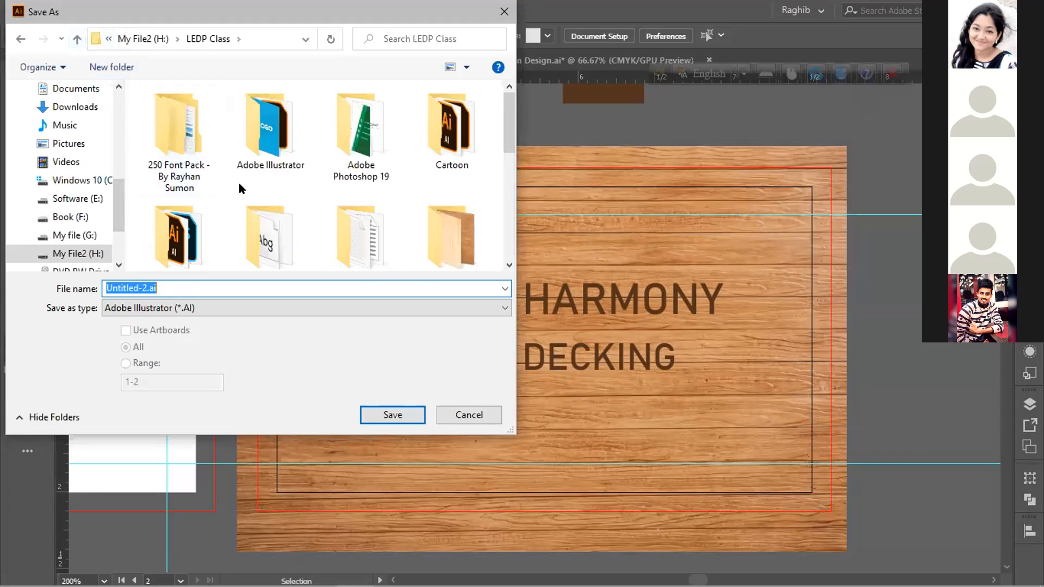
pyautogui.click(211, 221)
pyautogui.press('Return')
pyautogui.doubleClick(267, 125)
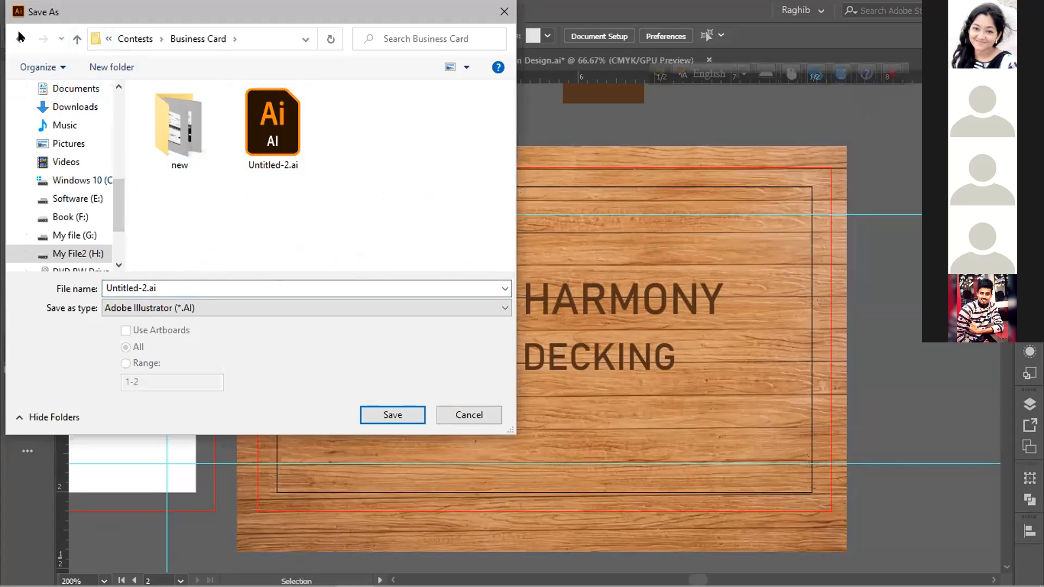
pyautogui.click(20, 38)
pyautogui.doubleClick(179, 125)
# - Name the Illustrator file "Wooden" and save it, accepting the save options
pyautogui.click(190, 295)
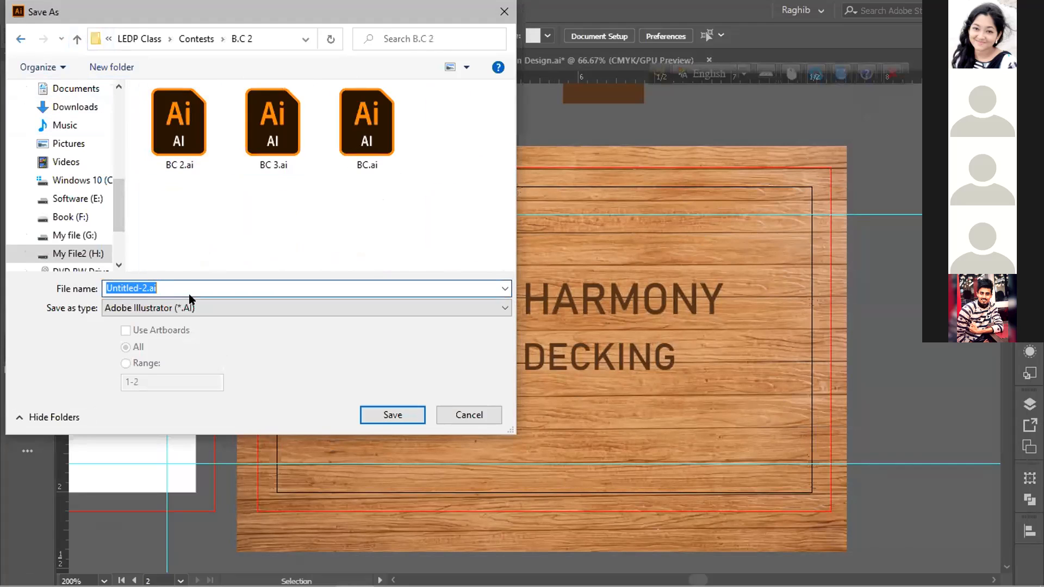
pyautogui.write('Wo')
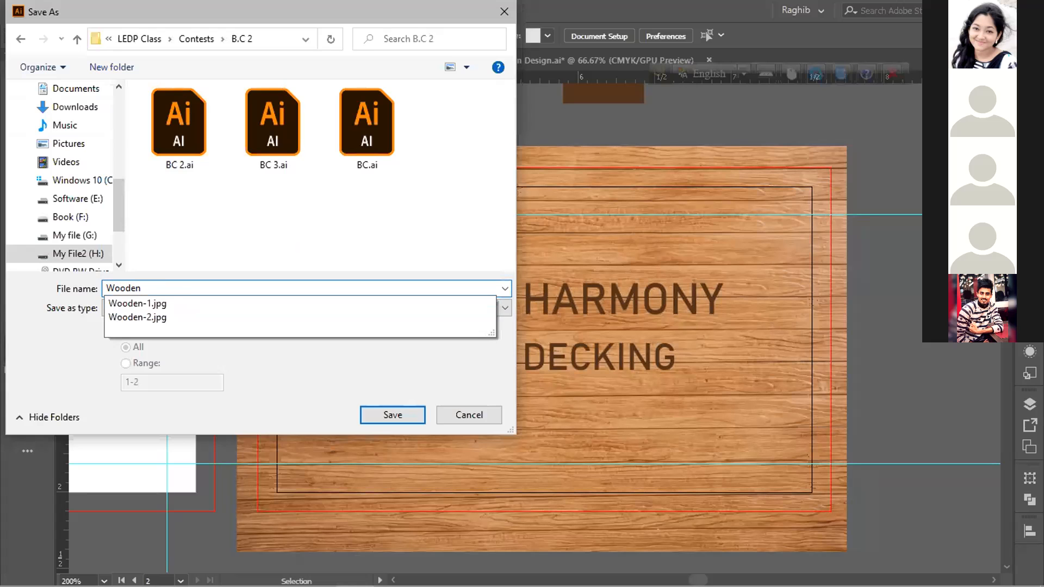
pyautogui.write('oden')
pyautogui.click(389, 416)
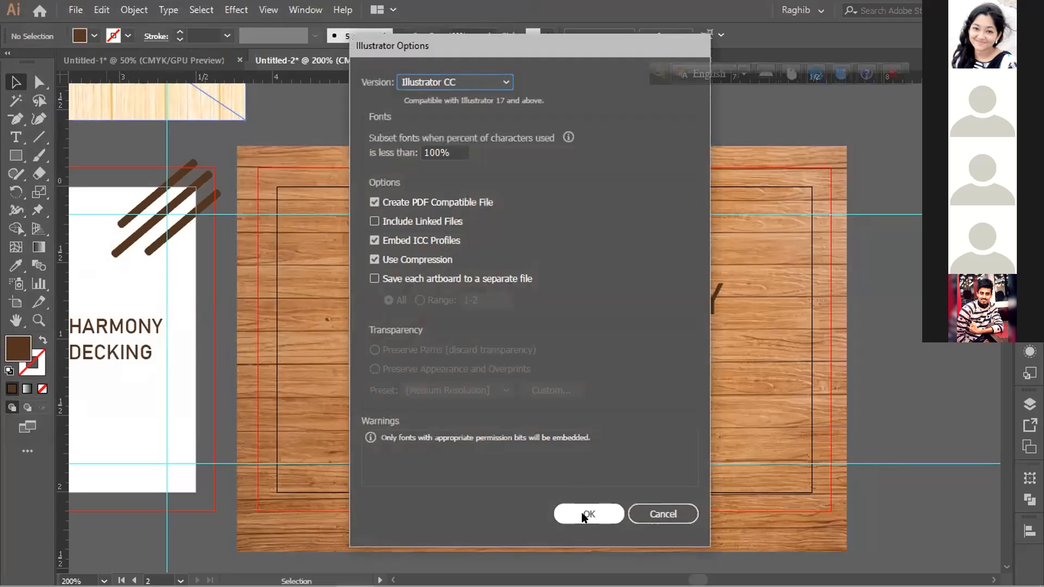
pyautogui.click(583, 513)
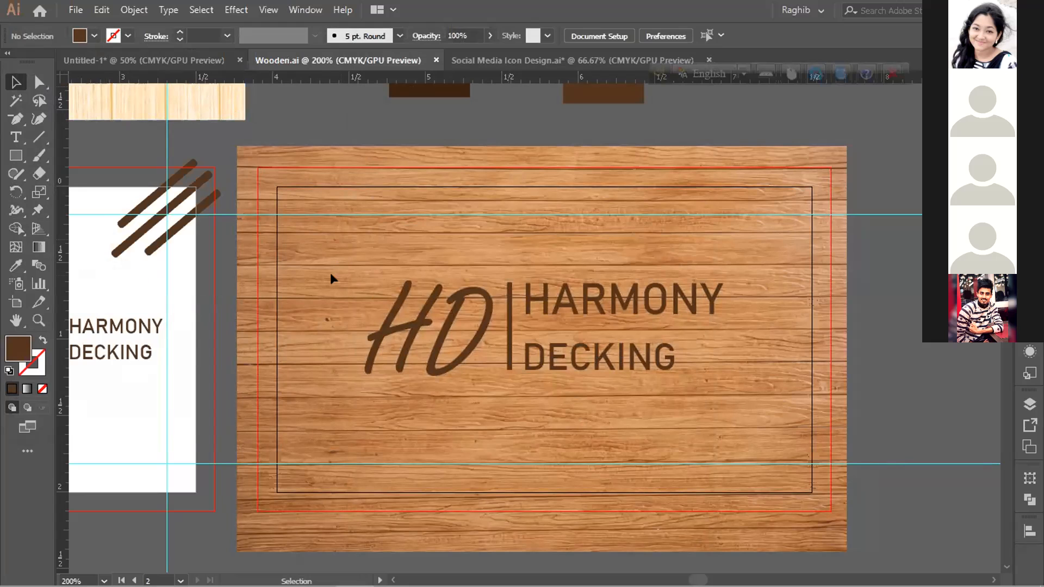
pyautogui.click(75, 9)
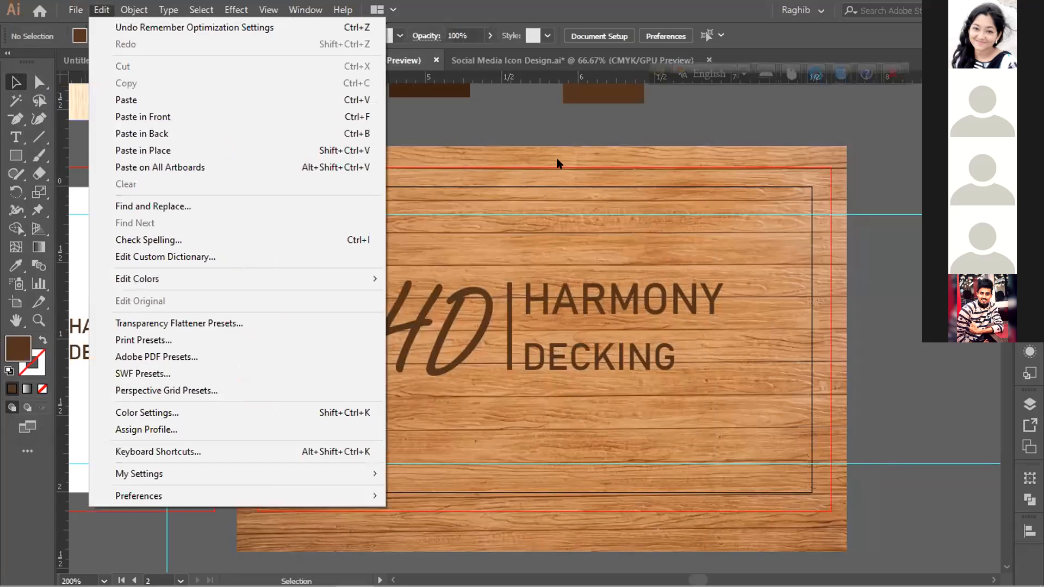
pyautogui.click(566, 131)
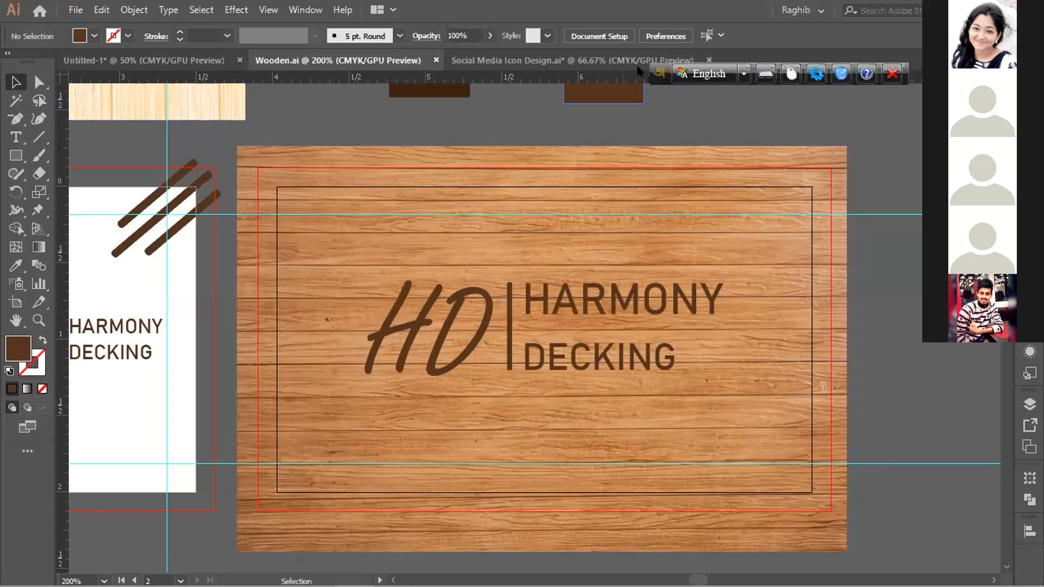
# - Move the floating language bar clear of the document tabs and close Social Media Icon Design.ai without saving its changes
pyautogui.moveTo(659, 72); pyautogui.dragTo(695, 104)
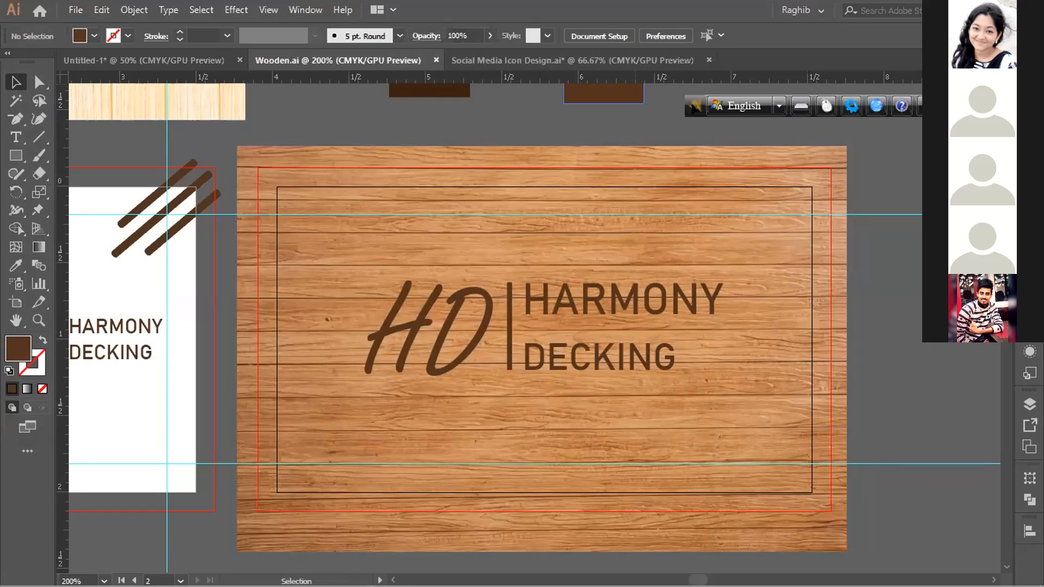
pyautogui.click(709, 61)
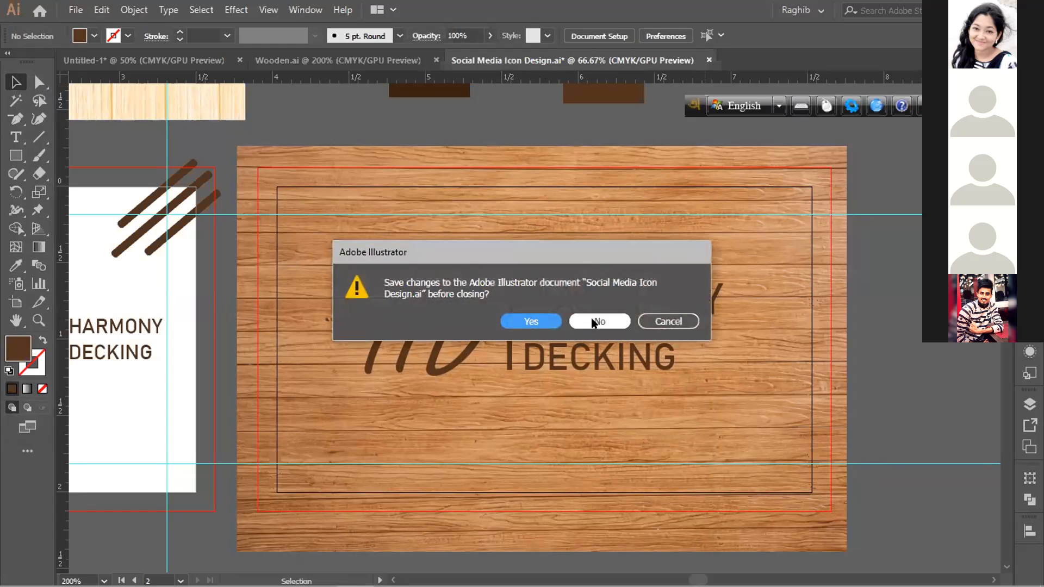
pyautogui.click(596, 322)
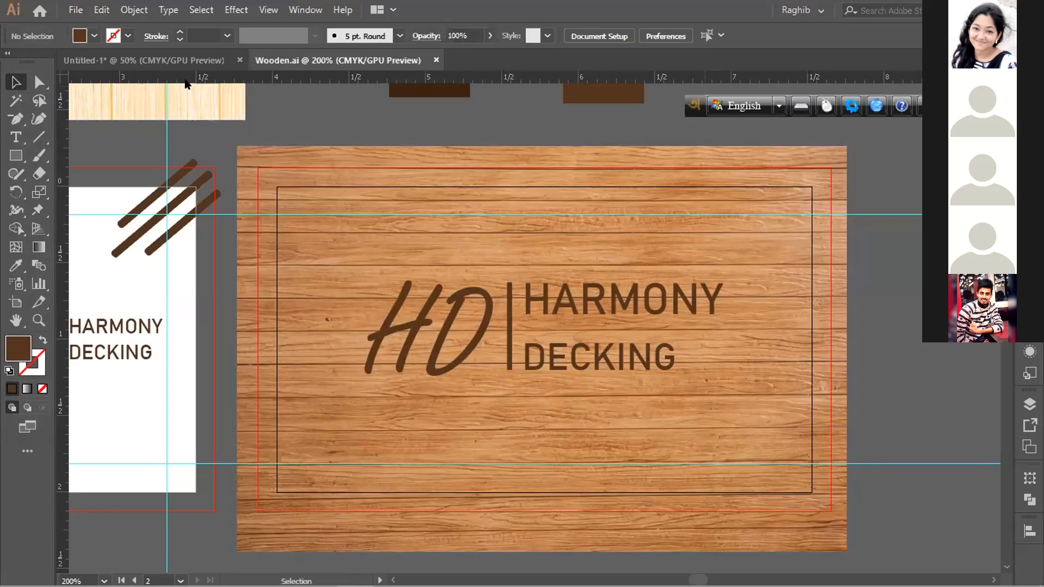
# - Switch to the Untitled-1 document and deselect the Harmony Decking logo
pyautogui.click(169, 61)
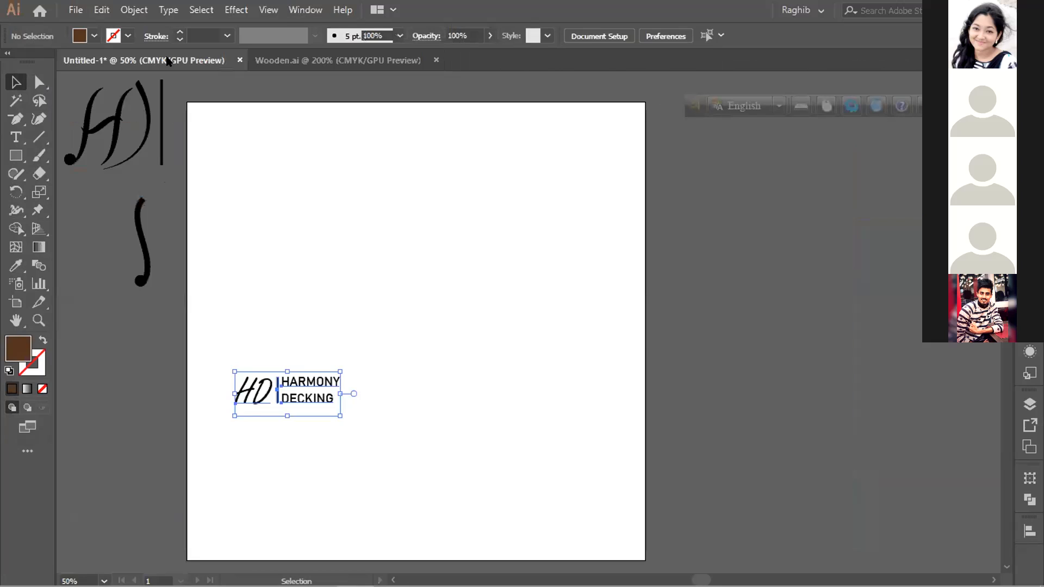
pyautogui.click(261, 285)
pyautogui.scroll(-3, 260, 285)
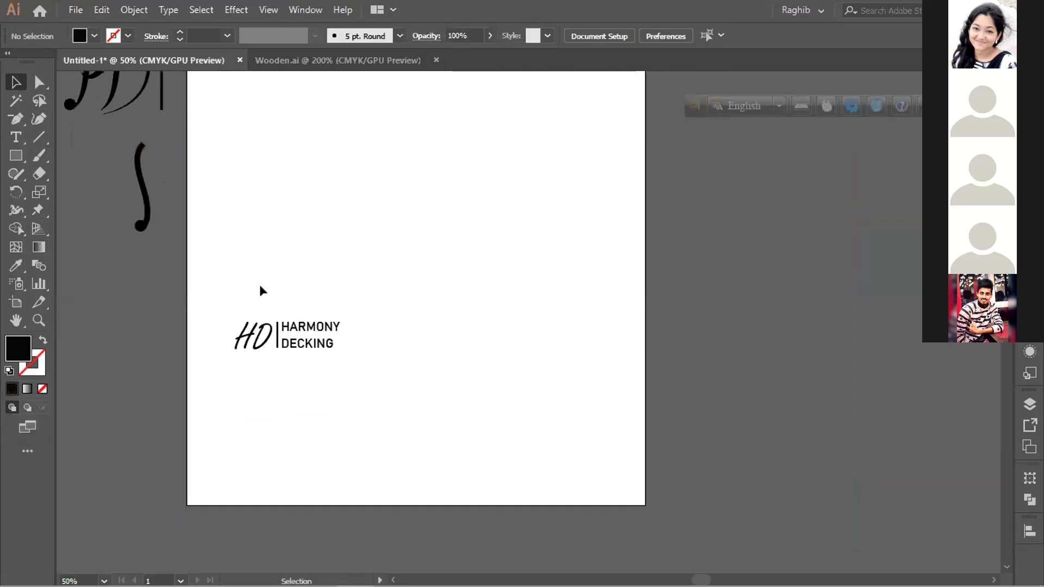
# - Close the Untitled-1 document without saving its changes and quit Illustrator
pyautogui.click(239, 60)
pyautogui.click(601, 321)
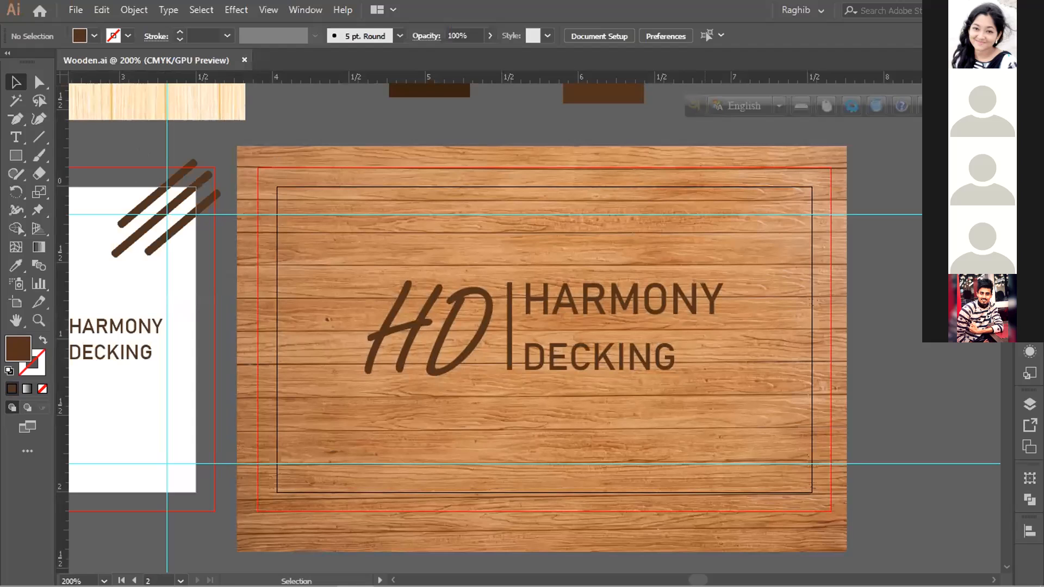
pyautogui.hotkey('ctrl', 'q')
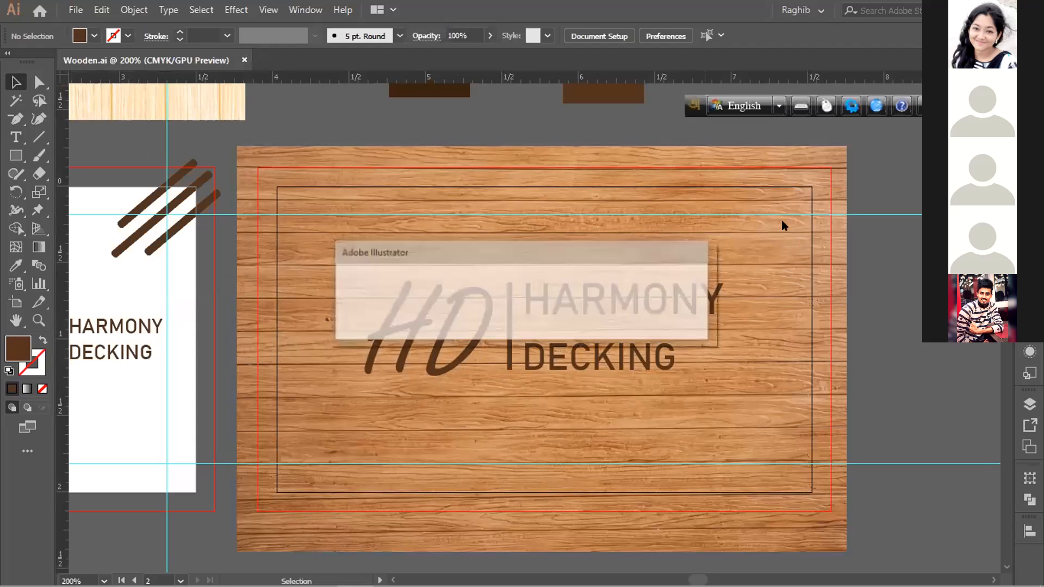
pyautogui.click(578, 322)
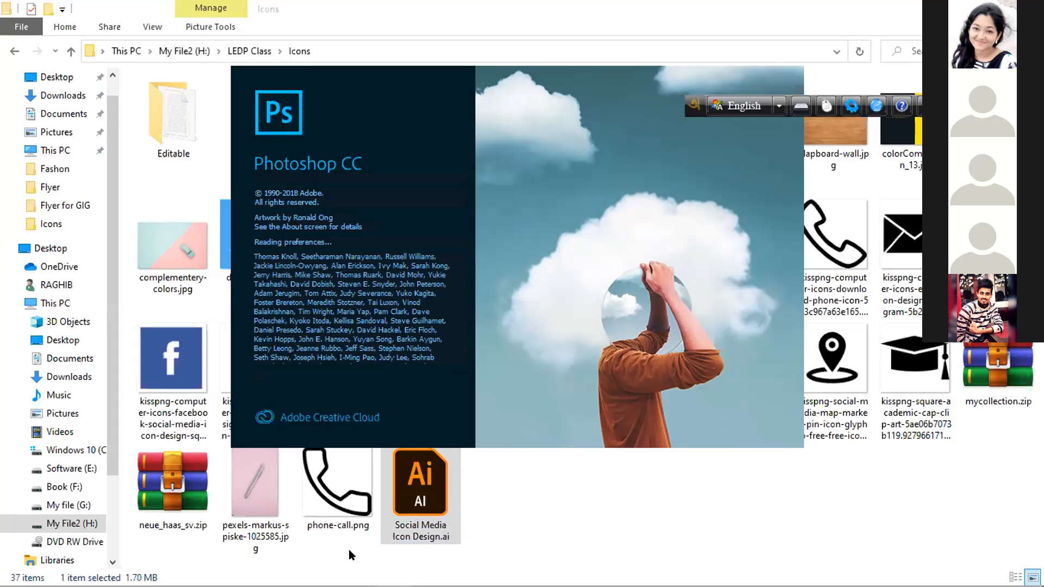
# - Switch to File Explorer and open the LEDP Class > Mockup > Business card folder
pyautogui.moveTo(349, 586)
pyautogui.moveTo(467, 573)
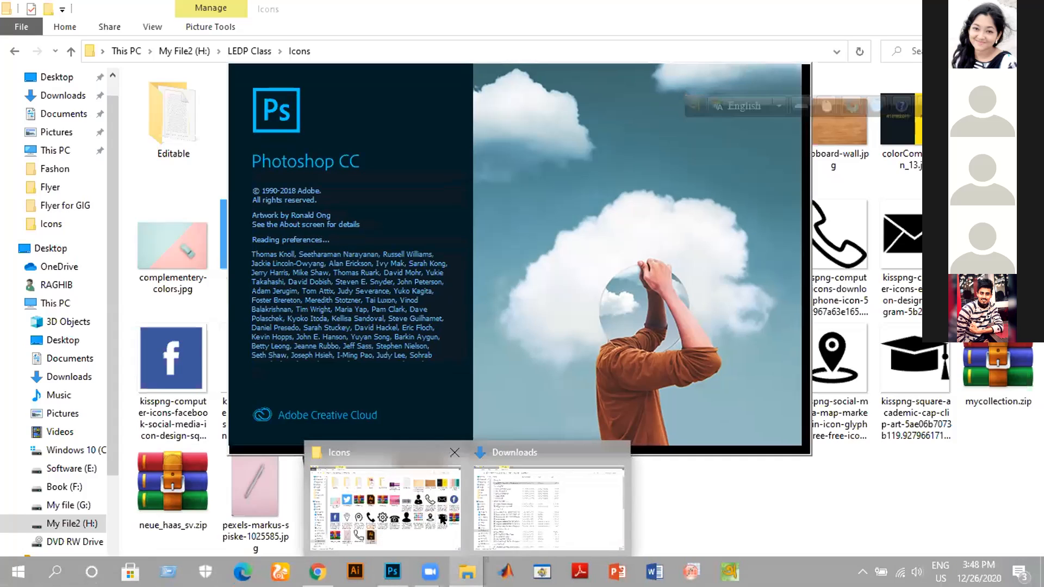
pyautogui.click(385, 506)
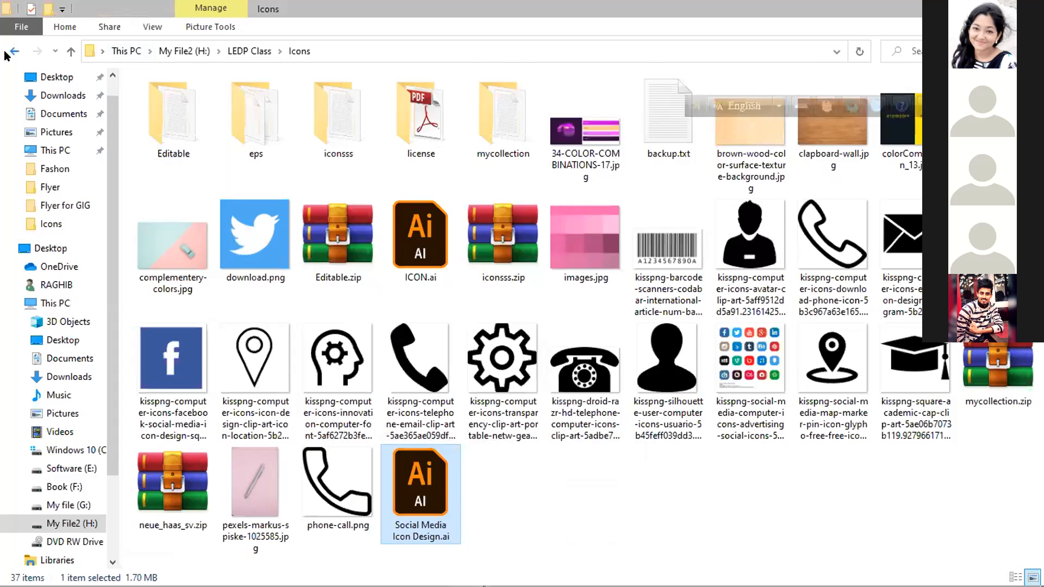
pyautogui.click(6, 52)
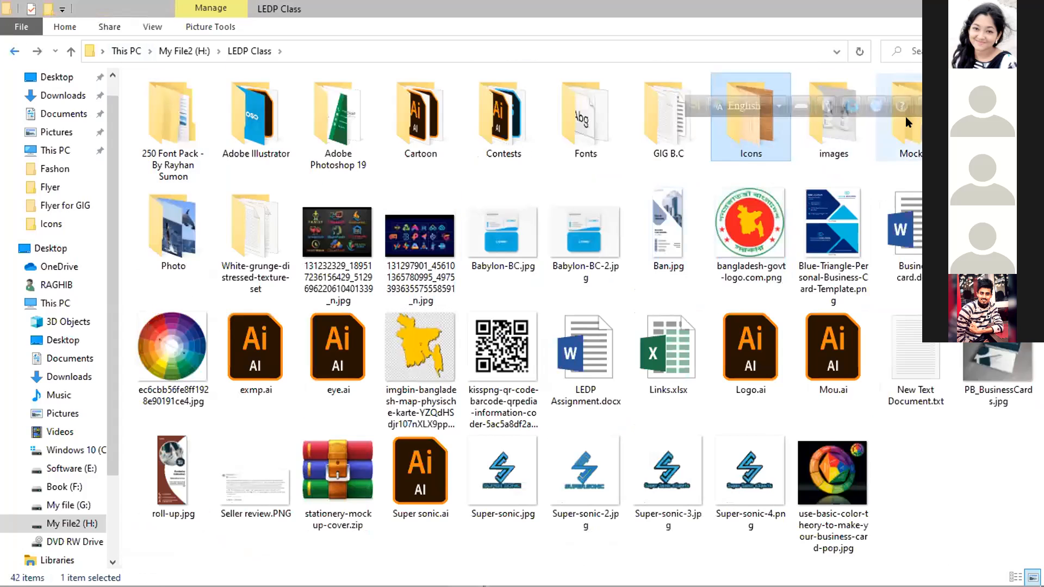
pyautogui.click(906, 140)
pyautogui.doubleClick(906, 141)
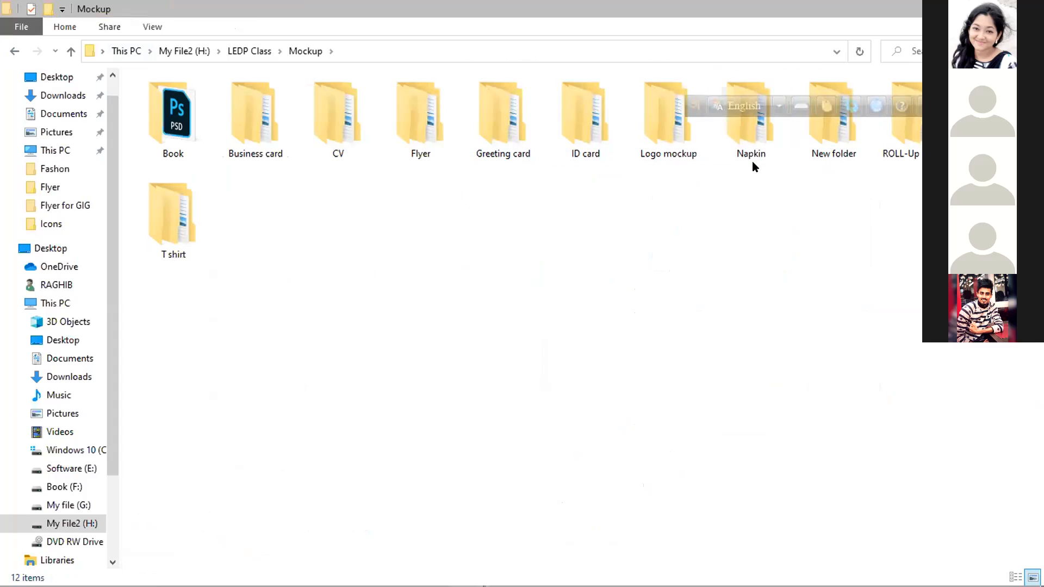
pyautogui.doubleClick(263, 136)
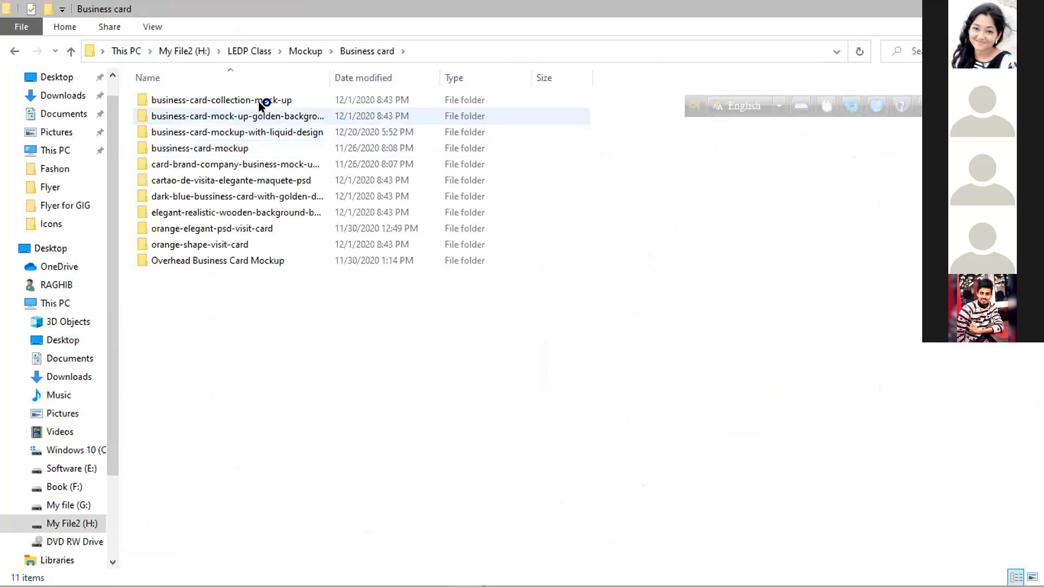
# - Look through the business-card-collection-mock-up and business-card-mock-up-golden-background folders, and open the business-card-mockup-with-liquid-design folder
pyautogui.doubleClick(261, 100)
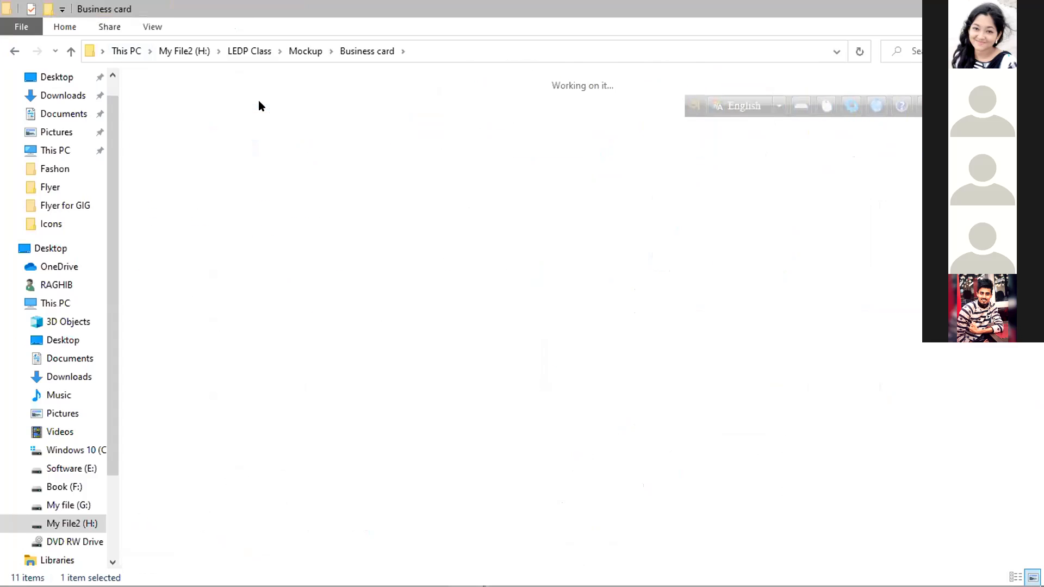
pyautogui.click(15, 51)
pyautogui.click(190, 116)
pyautogui.doubleClick(191, 116)
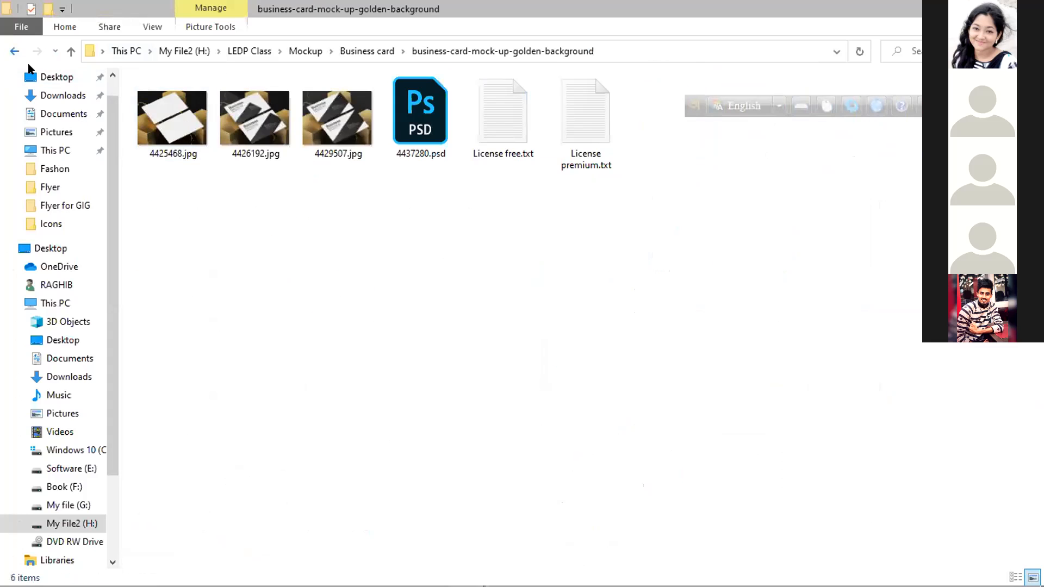
pyautogui.click(15, 51)
pyautogui.doubleClick(181, 134)
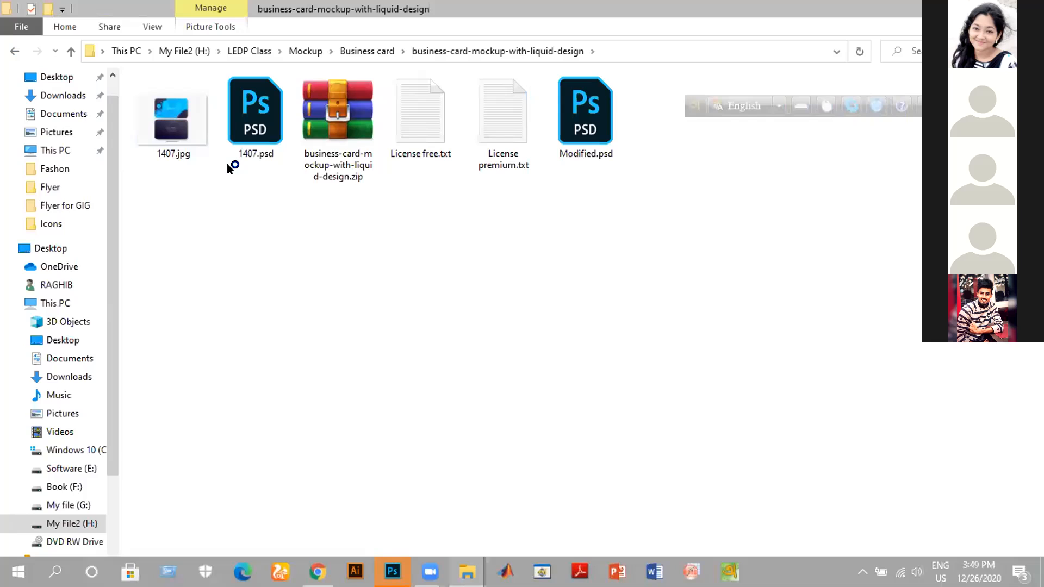
# - Check the Photoshop window, return to the liquid-design mockup folder in File Explorer and select 1407.psd
pyautogui.click(388, 566)
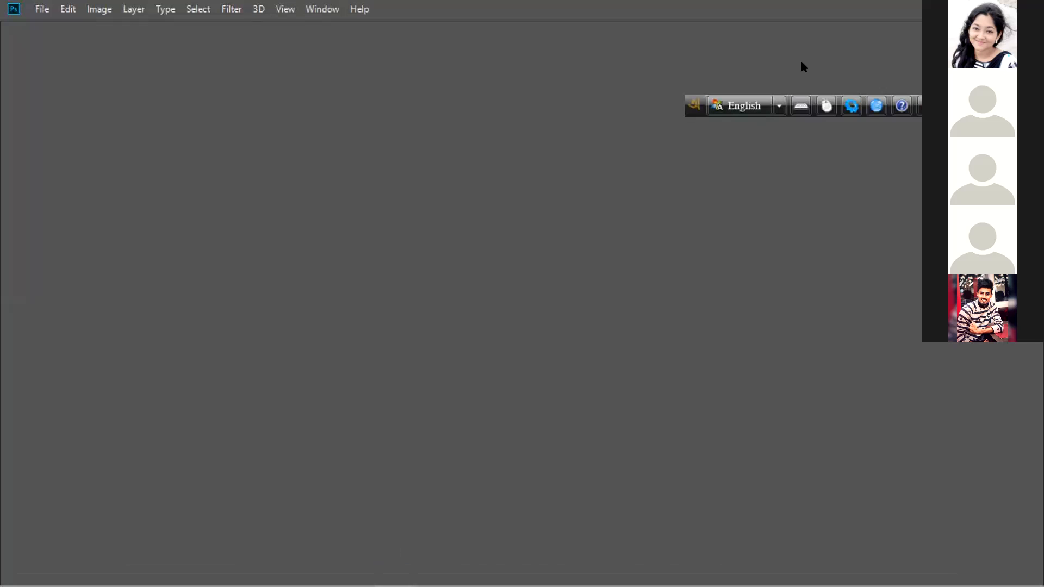
pyautogui.moveTo(489, 586)
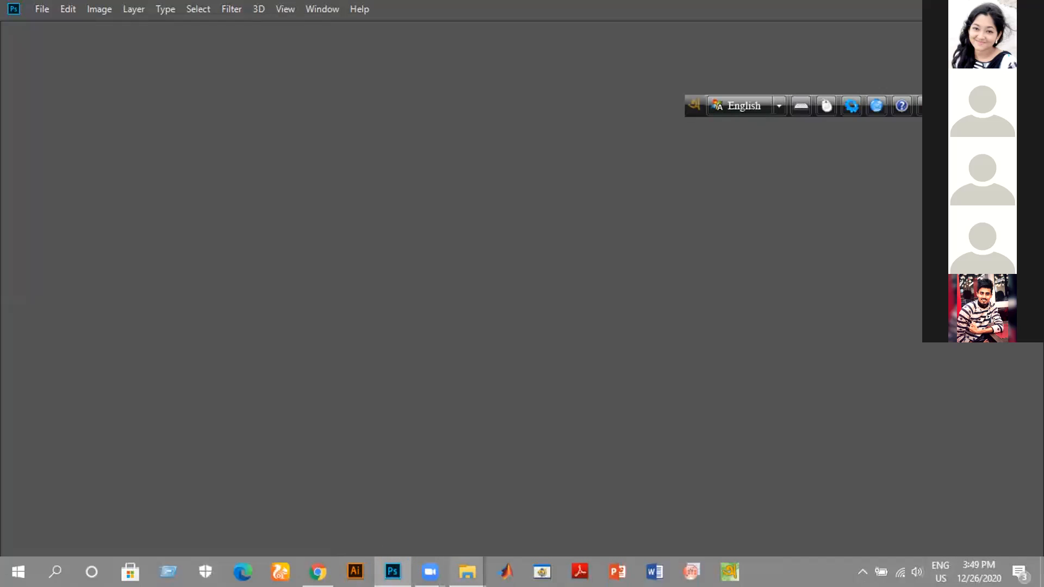
pyautogui.moveTo(468, 571)
pyautogui.click(409, 517)
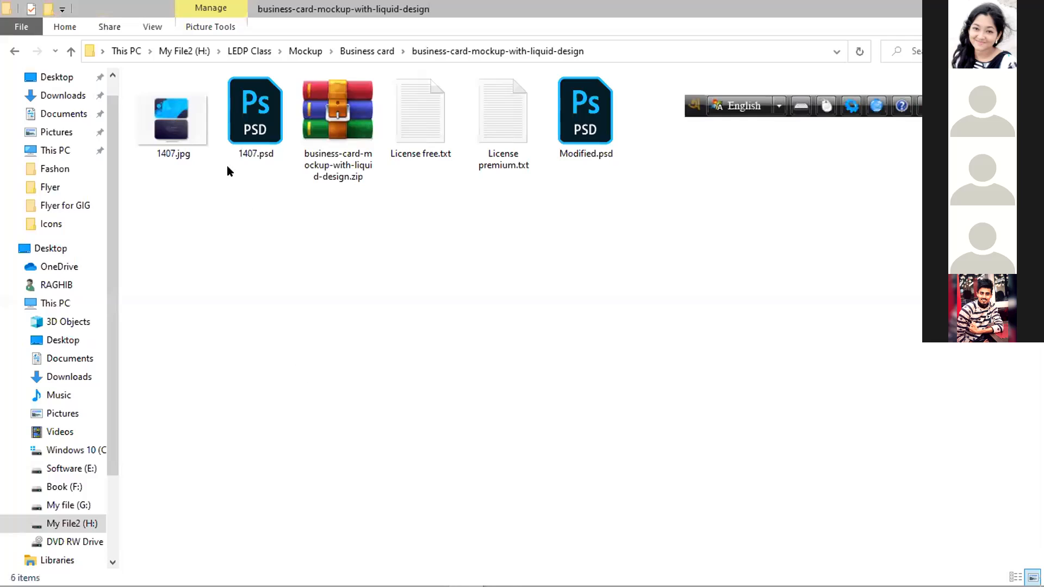
pyautogui.click(252, 139)
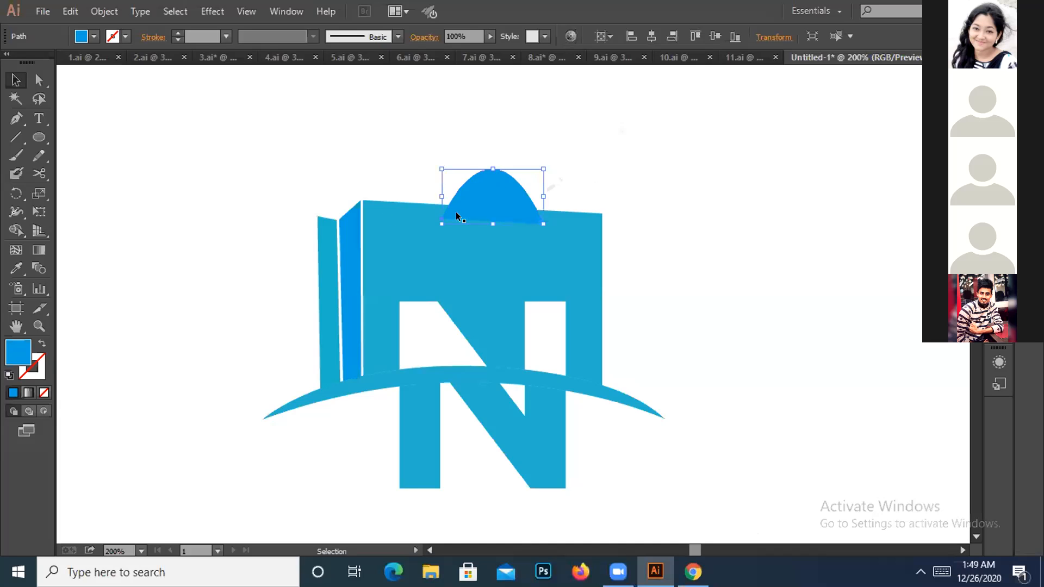
# - Swap the fill and stroke of the arch above the blue bag and give it a 6 px black stroke
pyautogui.click(42, 343)
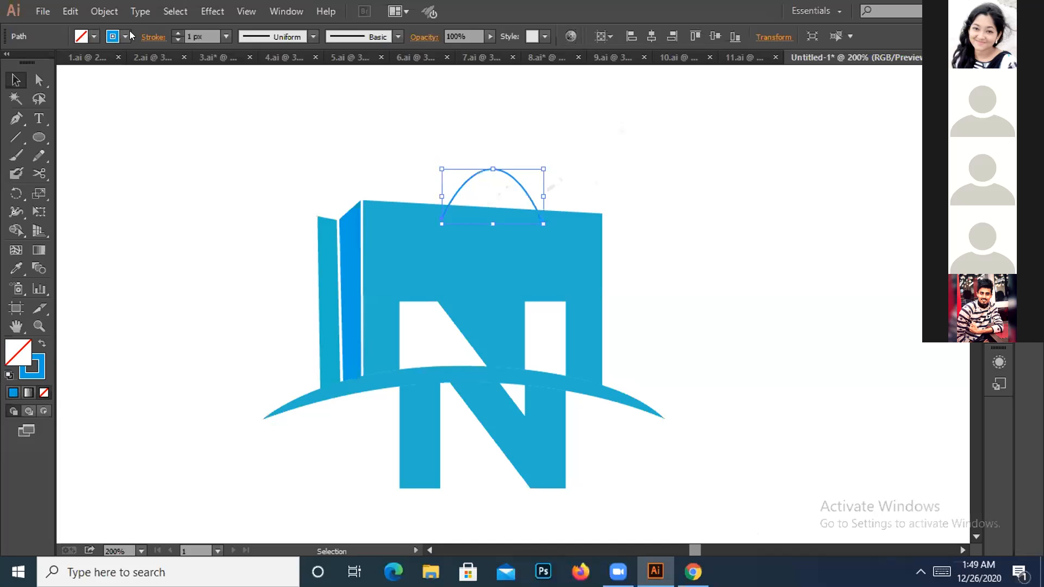
pyautogui.click(191, 33)
pyautogui.press('Up')
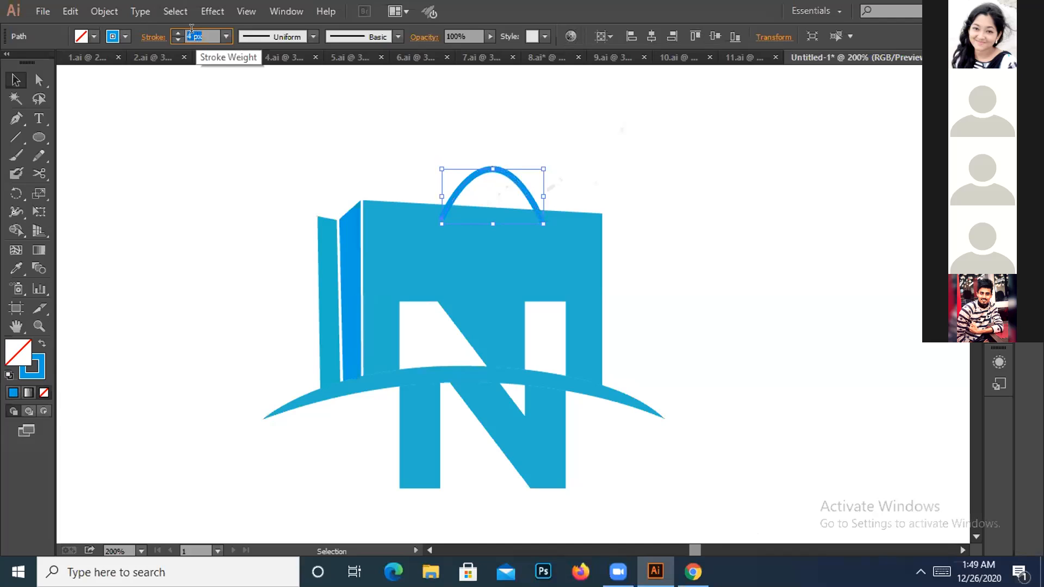
pyautogui.press('Up')
pyautogui.click(118, 39)
pyautogui.click(42, 62)
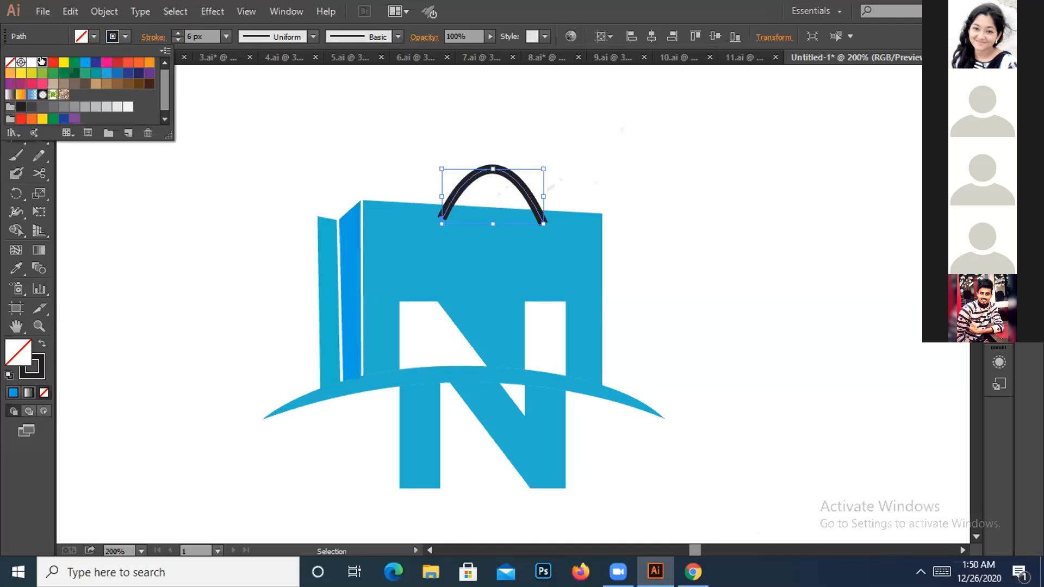
pyautogui.click(279, 126)
pyautogui.click(311, 123)
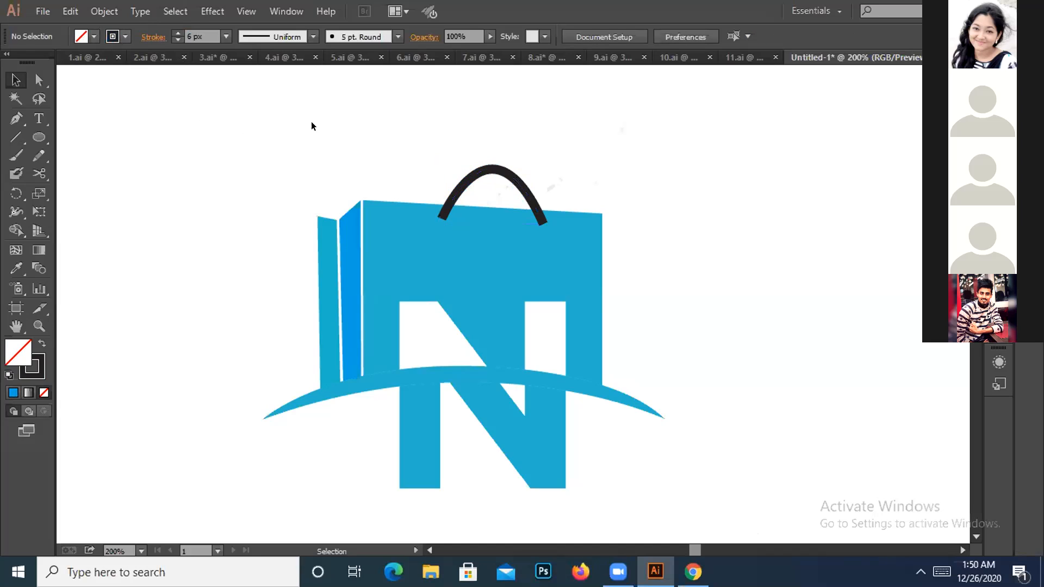
# - Replace the arch with a new handle curve drawn with the Pen tool, both ends just below the bag's top edge
pyautogui.click(458, 188)
pyautogui.press('Delete')
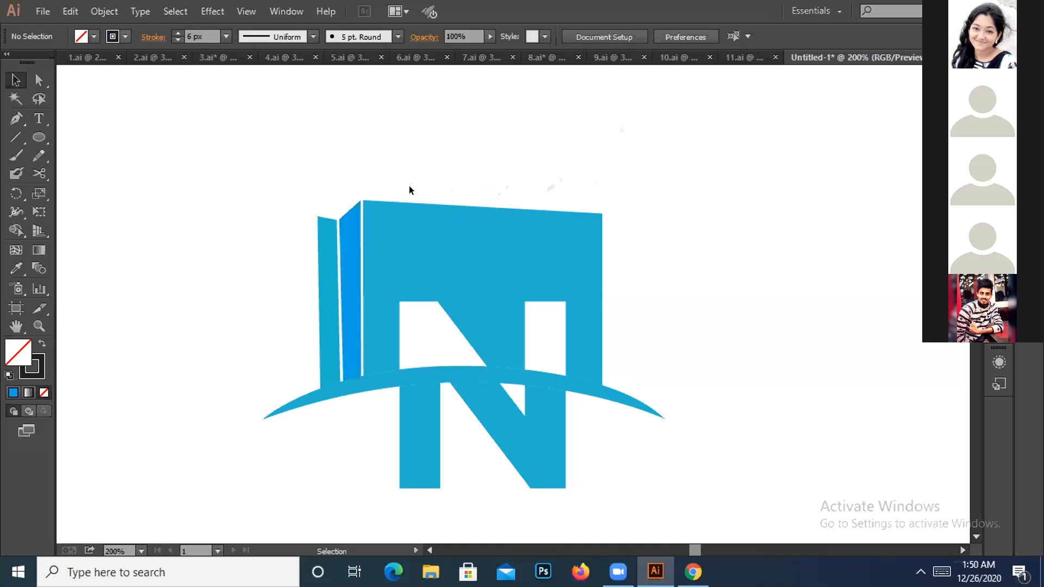
pyautogui.click(15, 121)
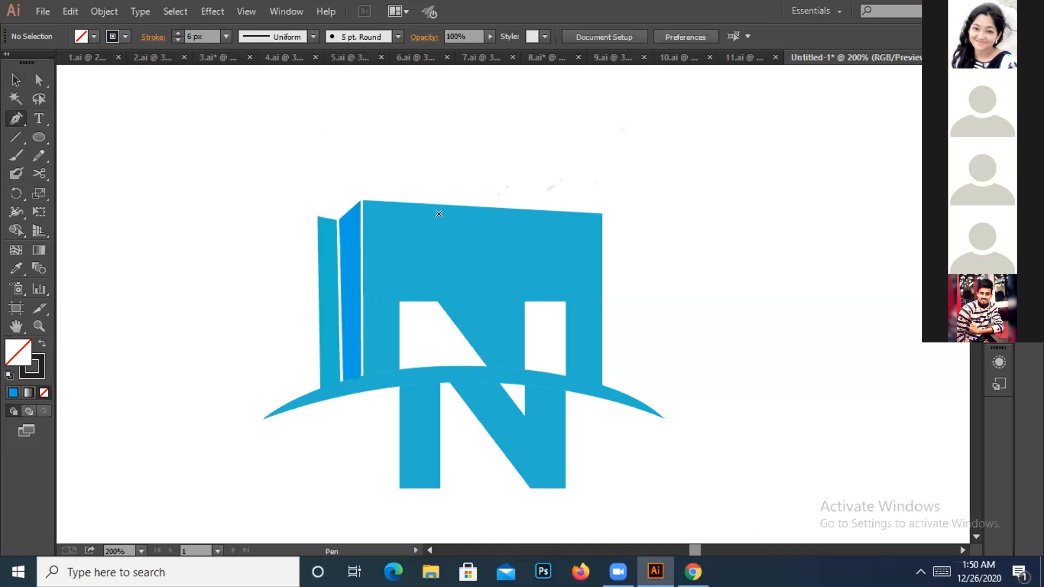
pyautogui.moveTo(438, 214); pyautogui.dragTo(580, 332)
pyautogui.moveTo(581, 333); pyautogui.dragTo(580, 330)
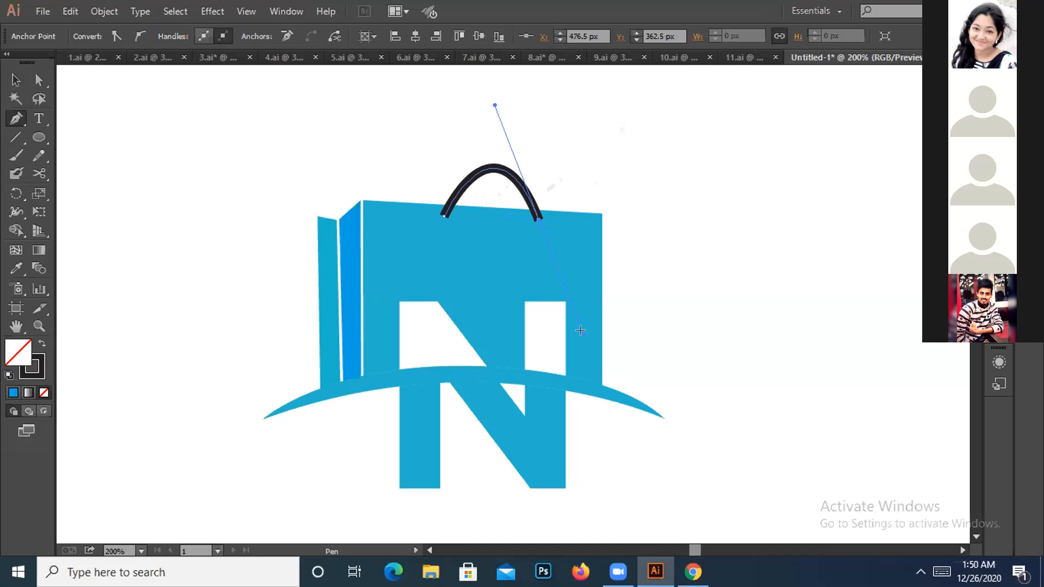
pyautogui.press('v')
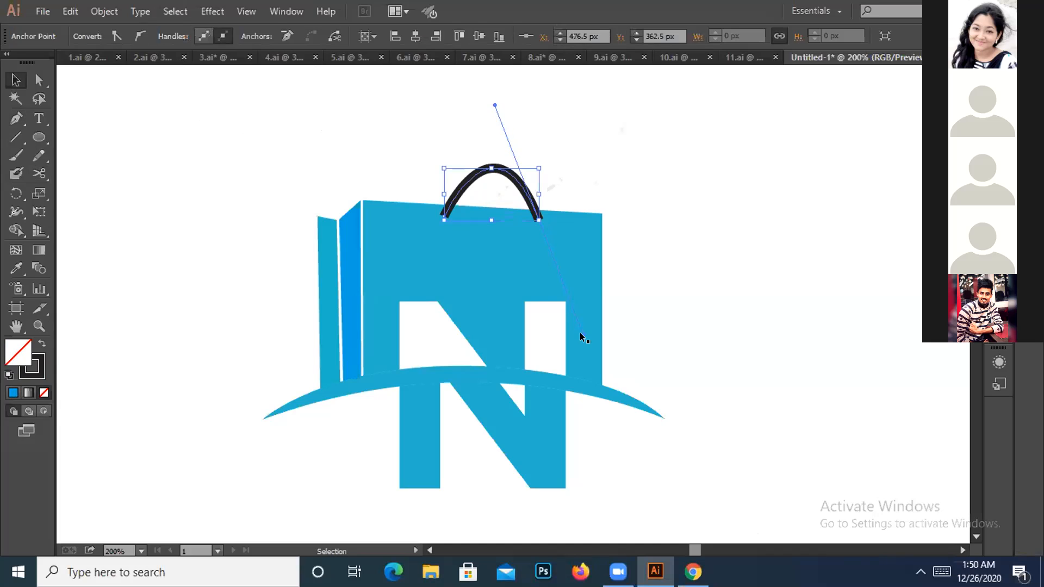
pyautogui.click(533, 154)
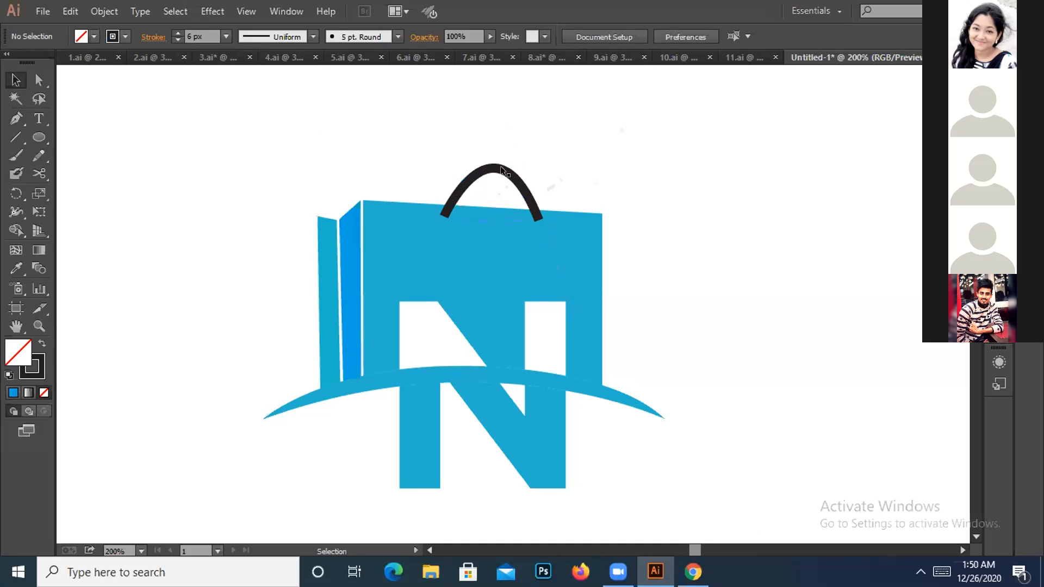
# - Duplicate the handle slightly up and to the left, and send the copy to the back behind the bag
pyautogui.click(500, 167)
pyautogui.moveTo(501, 173); pyautogui.dragTo(470, 165)
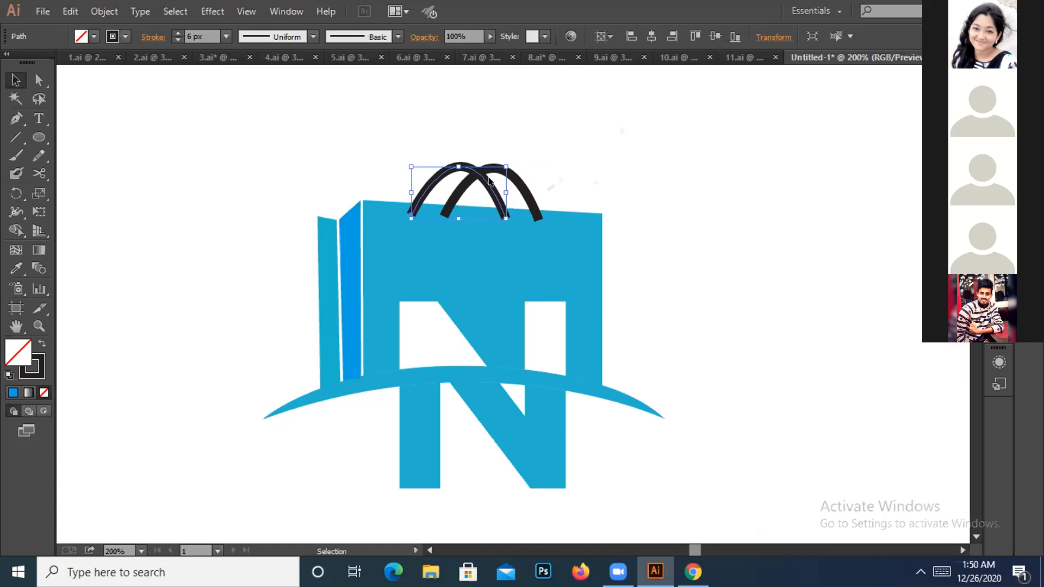
pyautogui.rightClick(492, 184)
pyautogui.moveTo(581, 394)
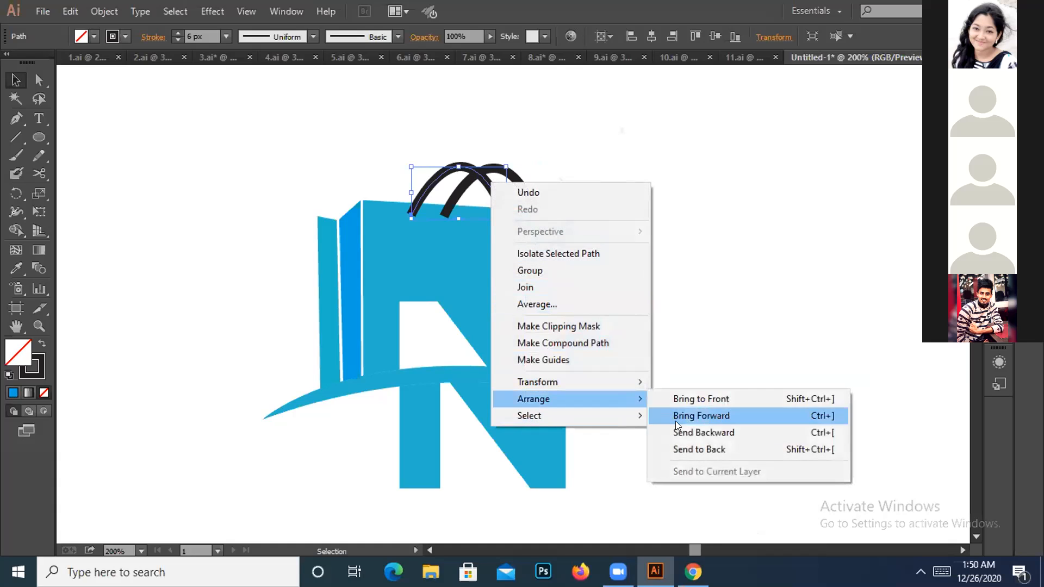
pyautogui.click(707, 447)
pyautogui.click(724, 332)
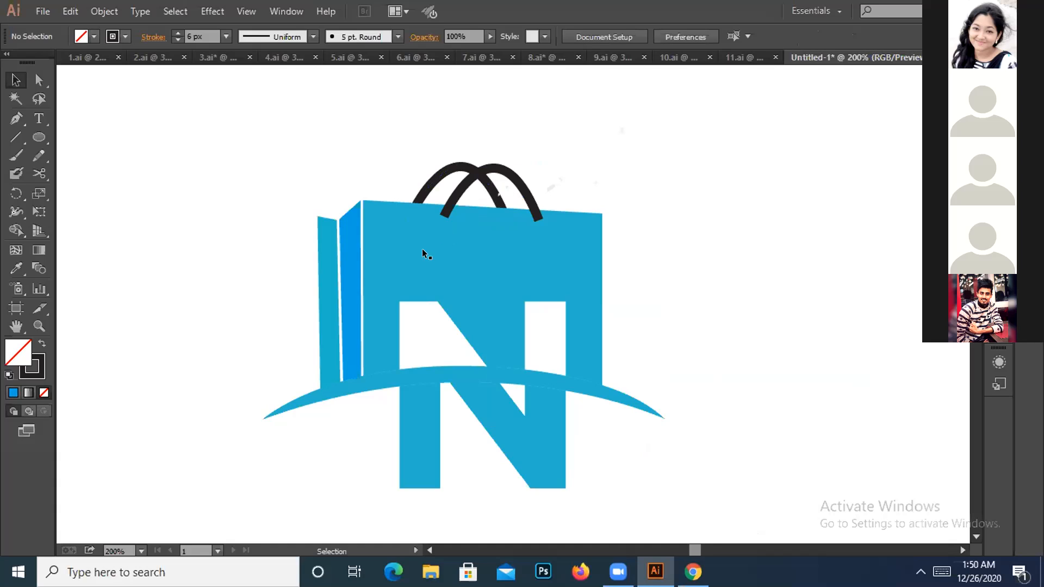
# - Draw a small circle with solid black fill and no stroke, and place it on the front handle's left end
pyautogui.click(42, 140)
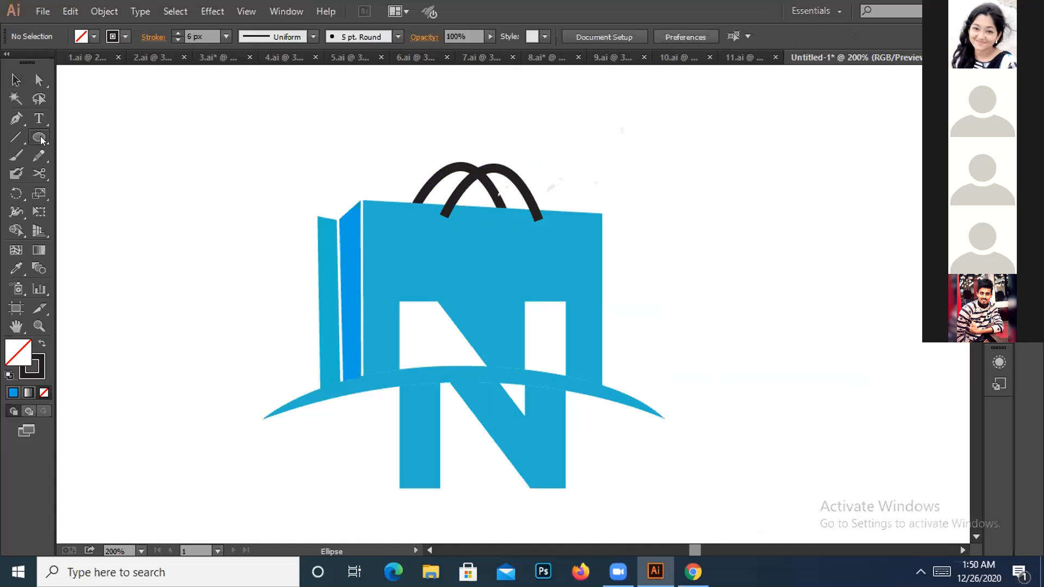
pyautogui.moveTo(191, 189); pyautogui.dragTo(204, 203)
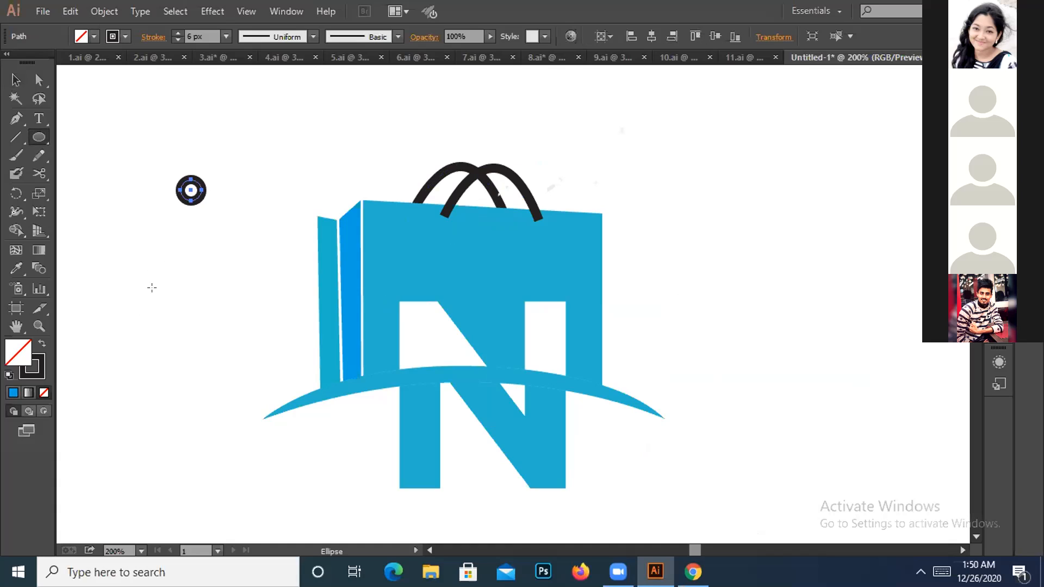
pyautogui.click(42, 344)
pyautogui.press('v')
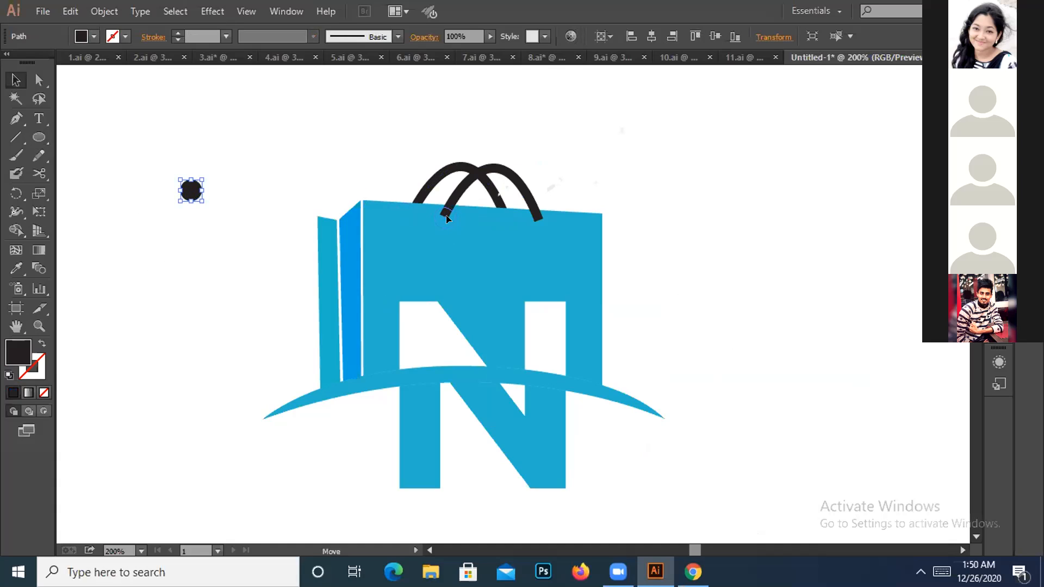
pyautogui.moveTo(451, 217); pyautogui.dragTo(445, 219)
pyautogui.click(361, 156)
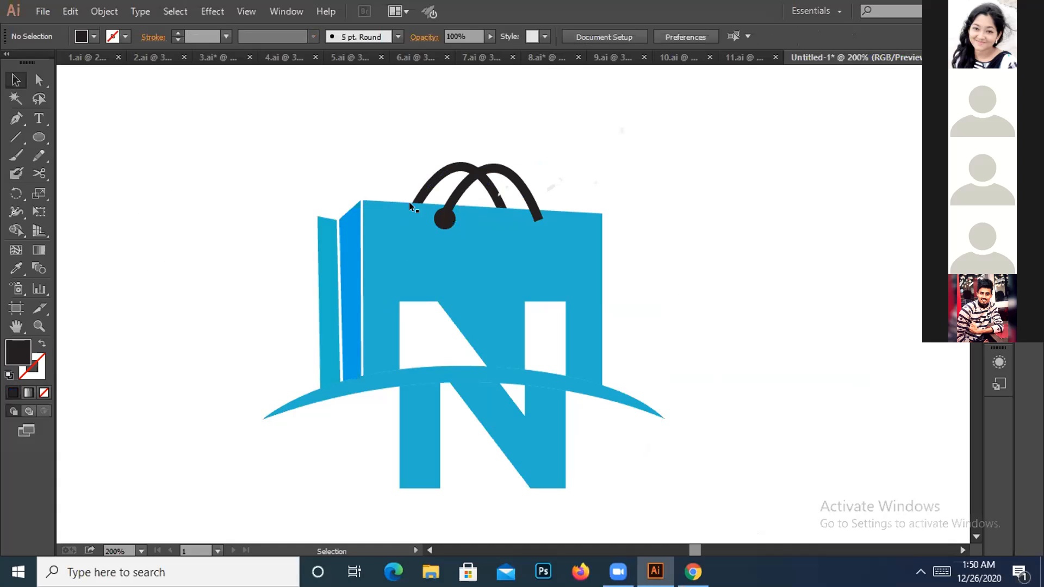
# - Scale down the black circle on the front handle's left end and reselect it
pyautogui.click(444, 221)
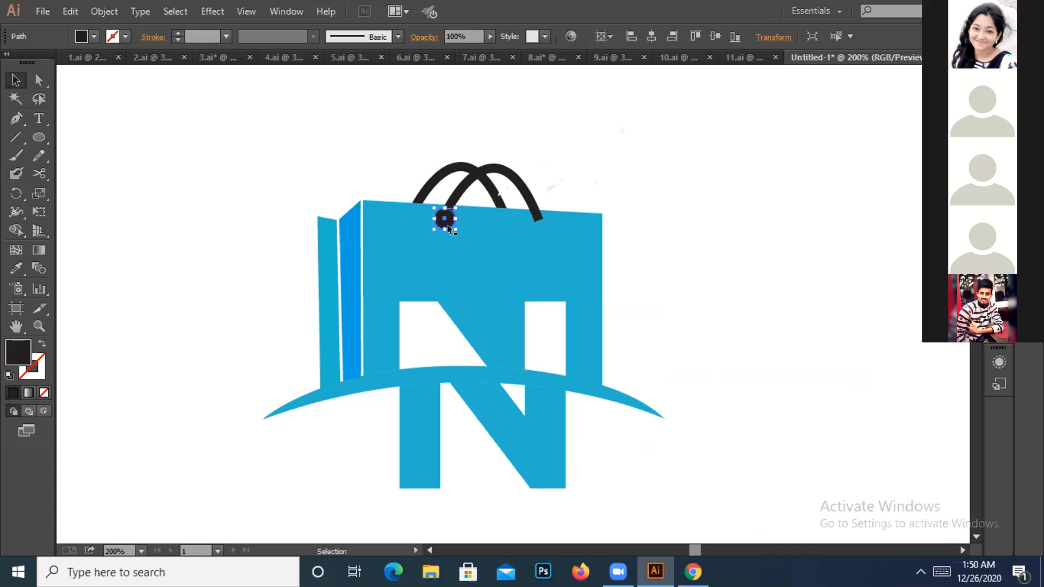
pyautogui.keyDown('shift'); pyautogui.click(448, 220); pyautogui.keyUp('shift')
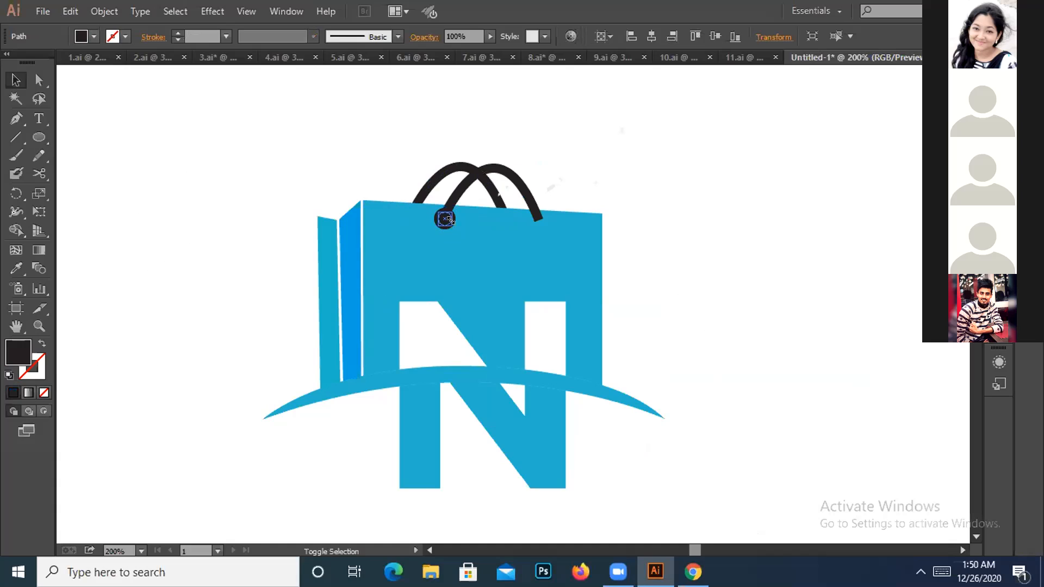
pyautogui.click(381, 159)
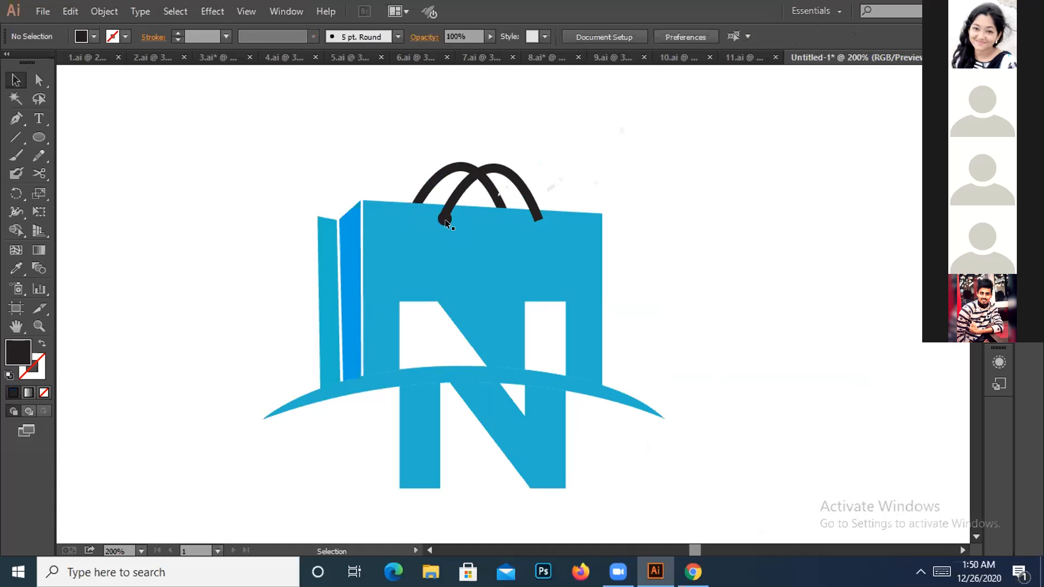
pyautogui.click(445, 220)
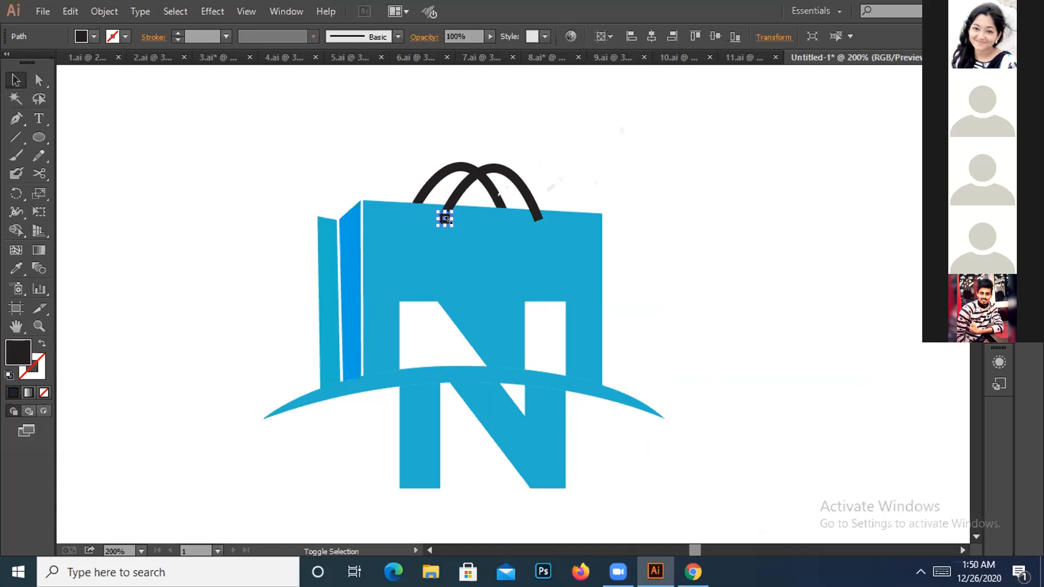
# - Enlarge the black circle slightly and set the stroke weight of both handles to 5 px
pyautogui.moveTo(448, 221); pyautogui.dragTo(452, 227)
pyautogui.moveTo(469, 171); pyautogui.dragTo(481, 184)
pyautogui.scroll(-1, 204, 31)
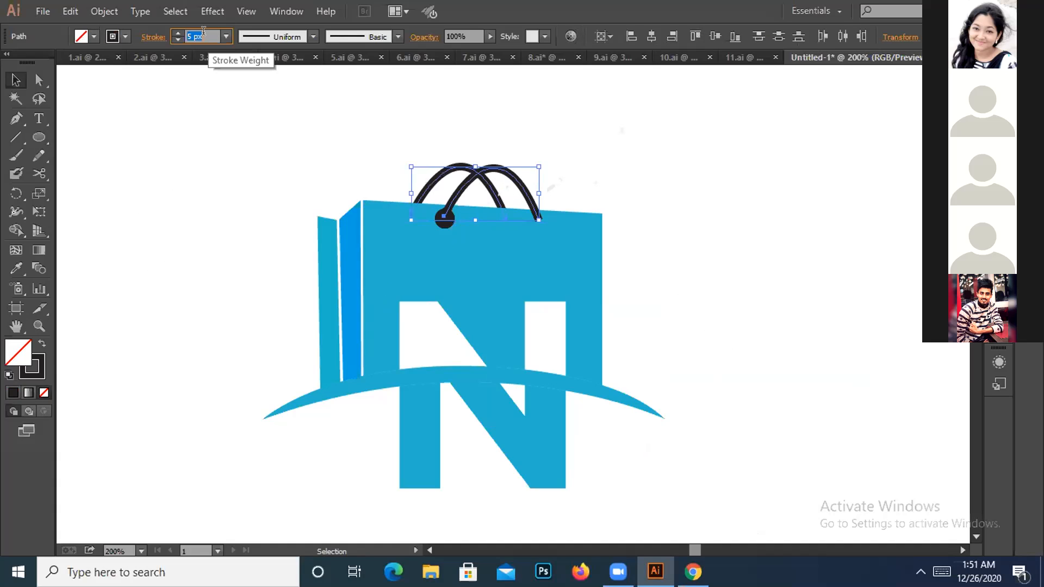
pyautogui.click(305, 198)
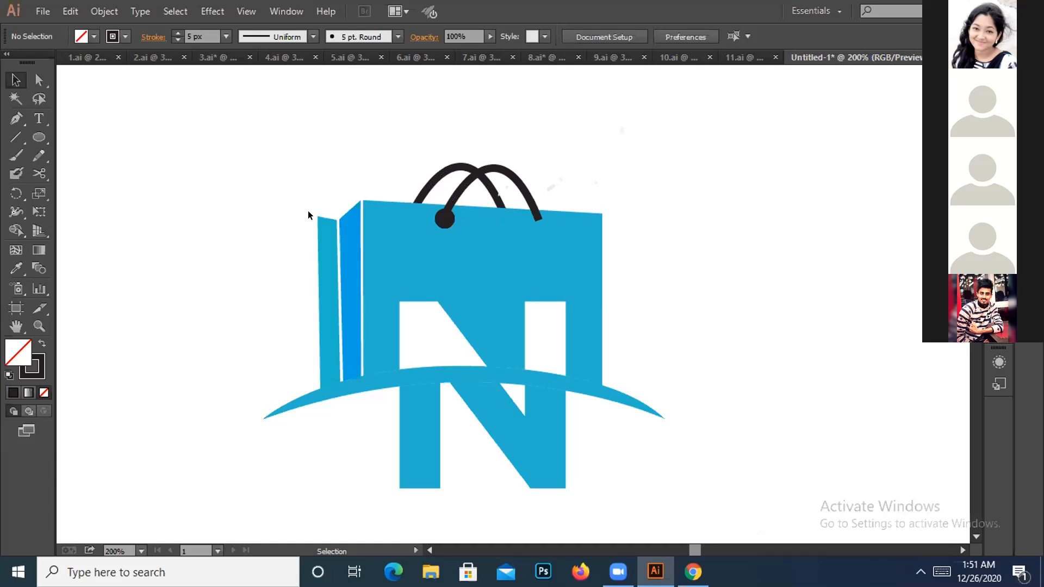
# - Scale the black circle on the front handle's left end down slightly around its center
pyautogui.click(447, 211)
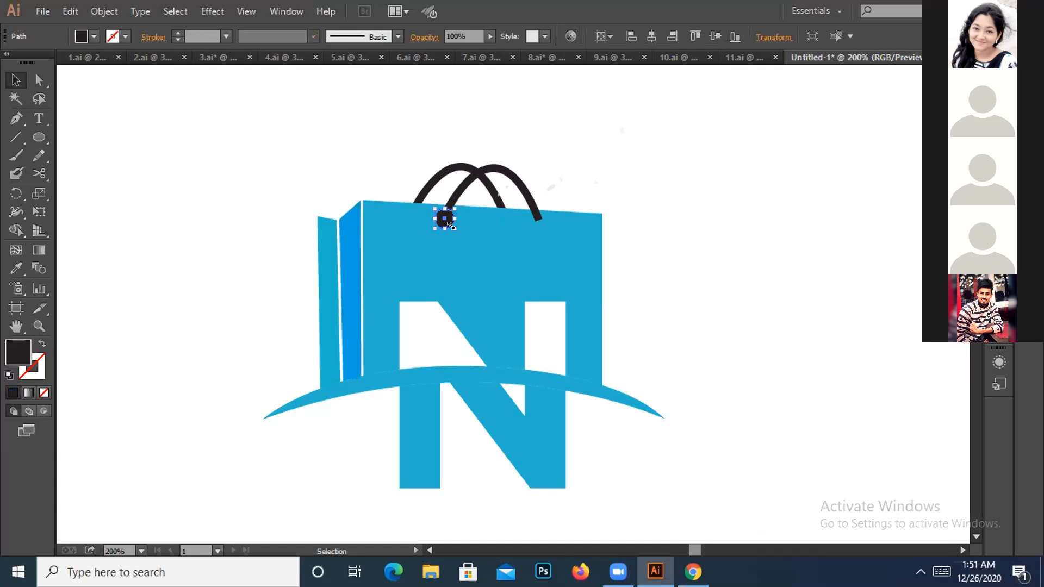
pyautogui.hotkey('ctrl', '=')
pyautogui.hotkey('ctrl', '=')
pyautogui.hotkey('ctrl', '=')
pyautogui.hotkey('ctrl', '=')
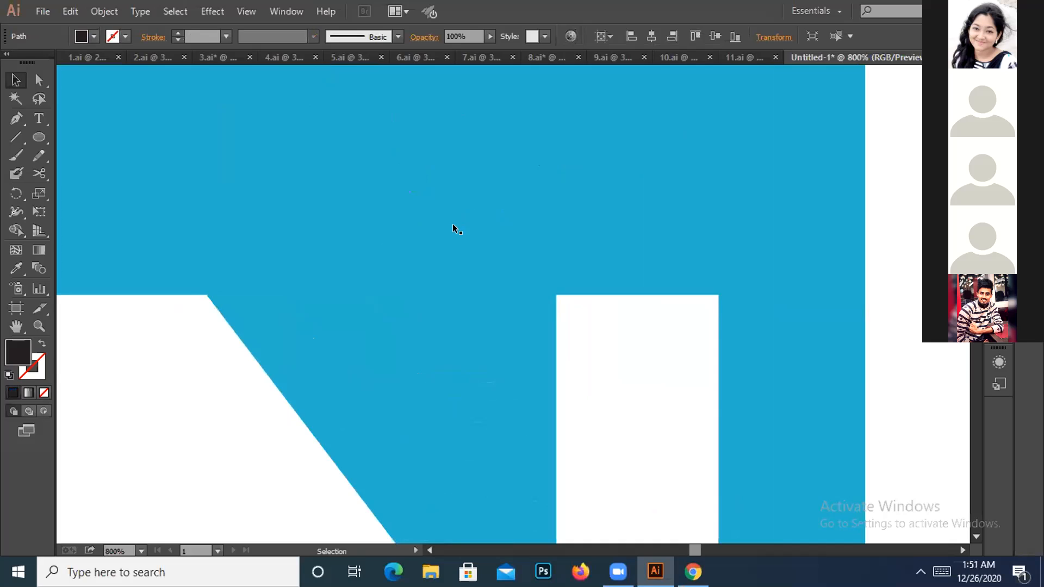
pyautogui.moveTo(498, 356); pyautogui.dragTo(499, 410)
pyautogui.moveTo(399, 252); pyautogui.dragTo(437, 361)
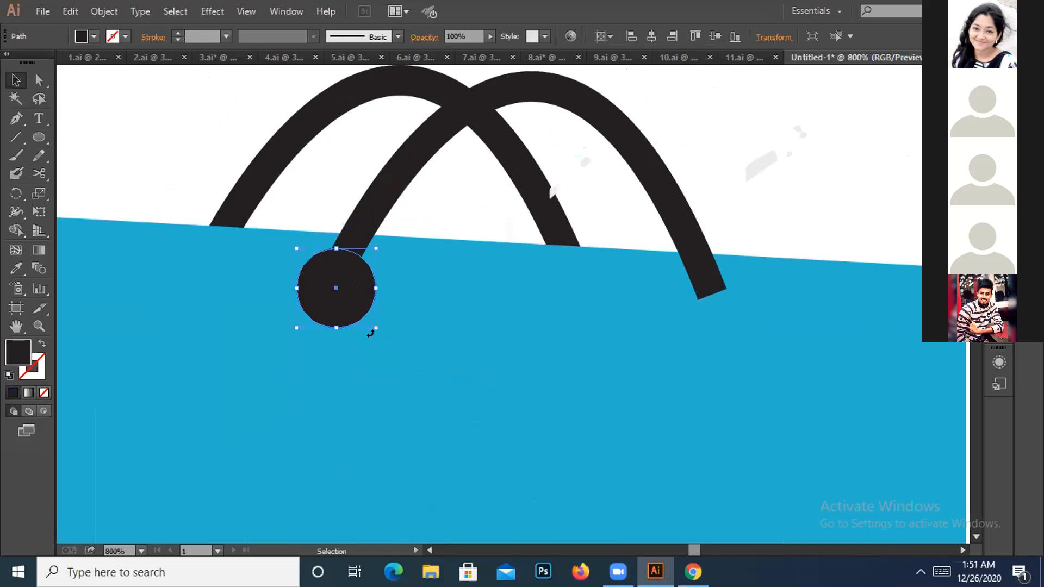
pyautogui.press('shift')
pyautogui.moveTo(374, 326); pyautogui.dragTo(372, 324)
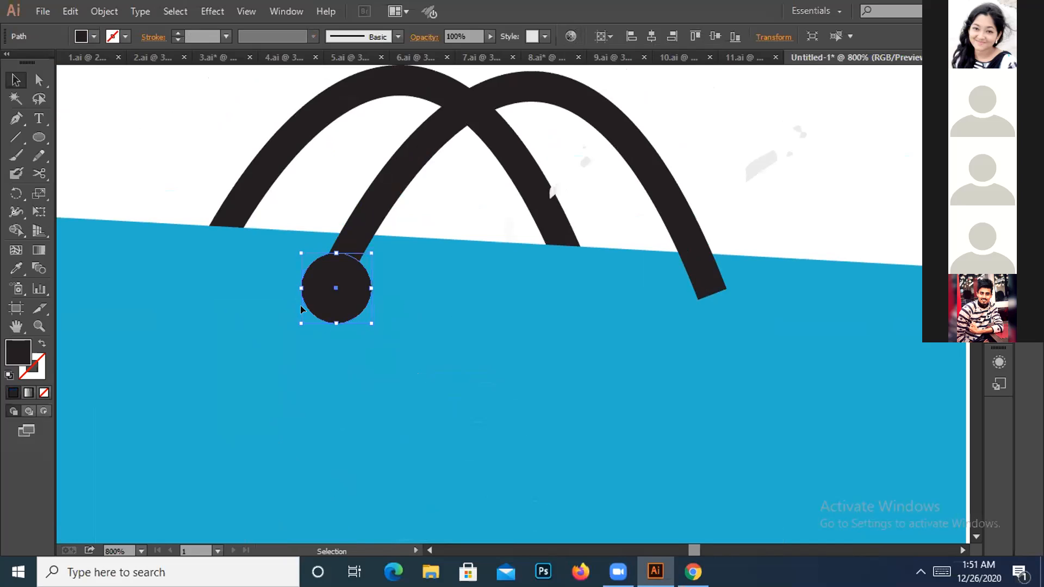
# - Give the black circle on the front handle's left end a white 1 px stroke
pyautogui.click(126, 37)
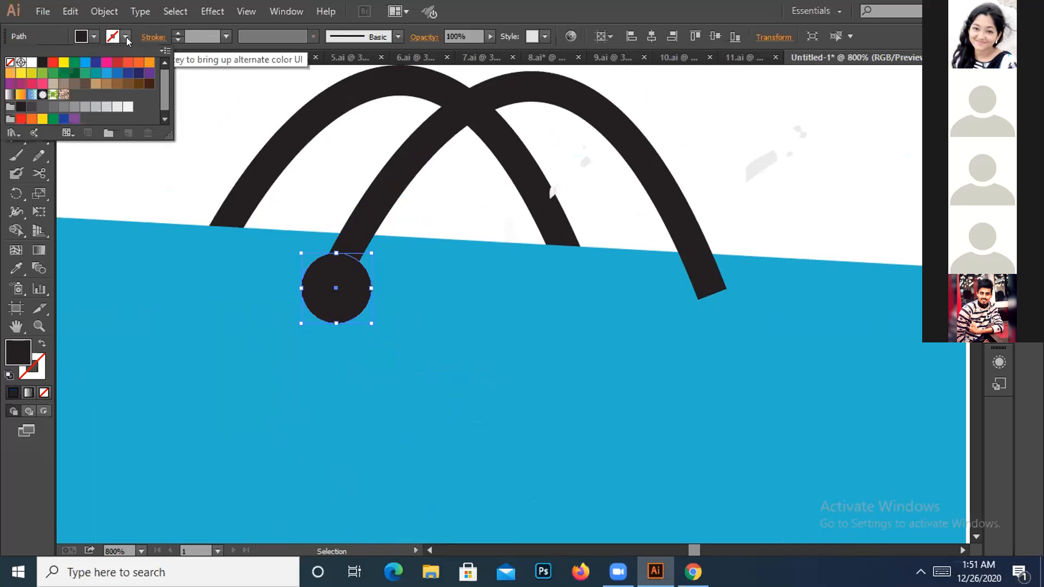
pyautogui.click(30, 62)
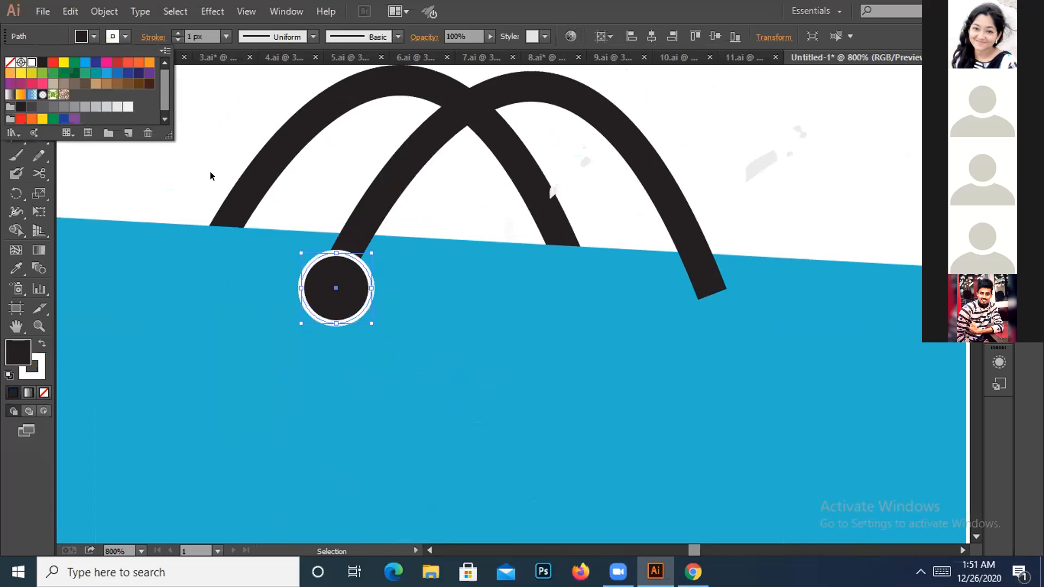
pyautogui.click(216, 97)
pyautogui.click(248, 153)
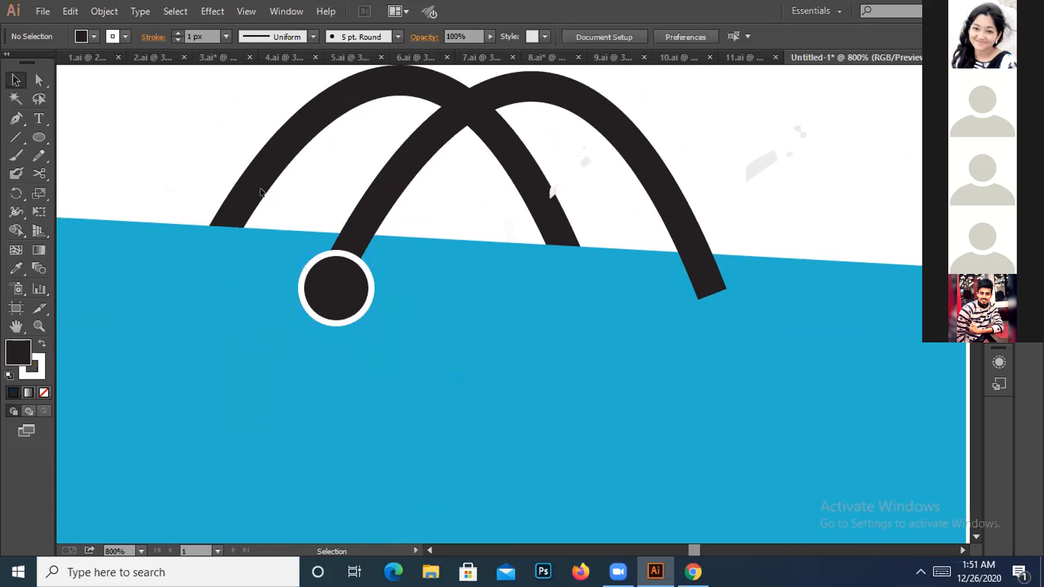
pyautogui.hotkey('ctrl', '-')
pyautogui.hotkey('ctrl', '-')
pyautogui.hotkey('ctrl', '-')
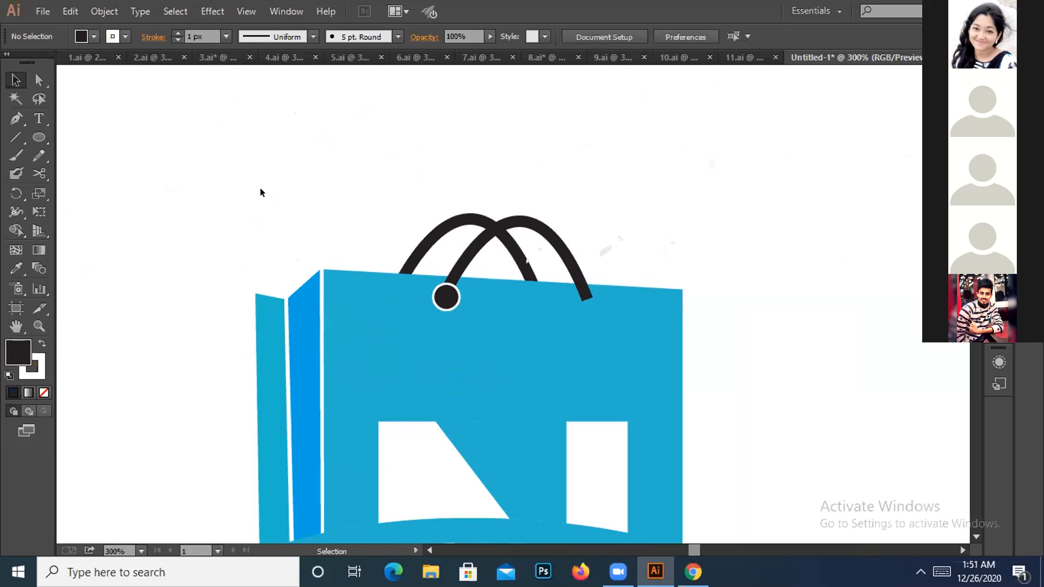
# - Bring the front handle to the front so that it overlaps the outlined circle
pyautogui.press('a')
pyautogui.press('v')
pyautogui.click(556, 244)
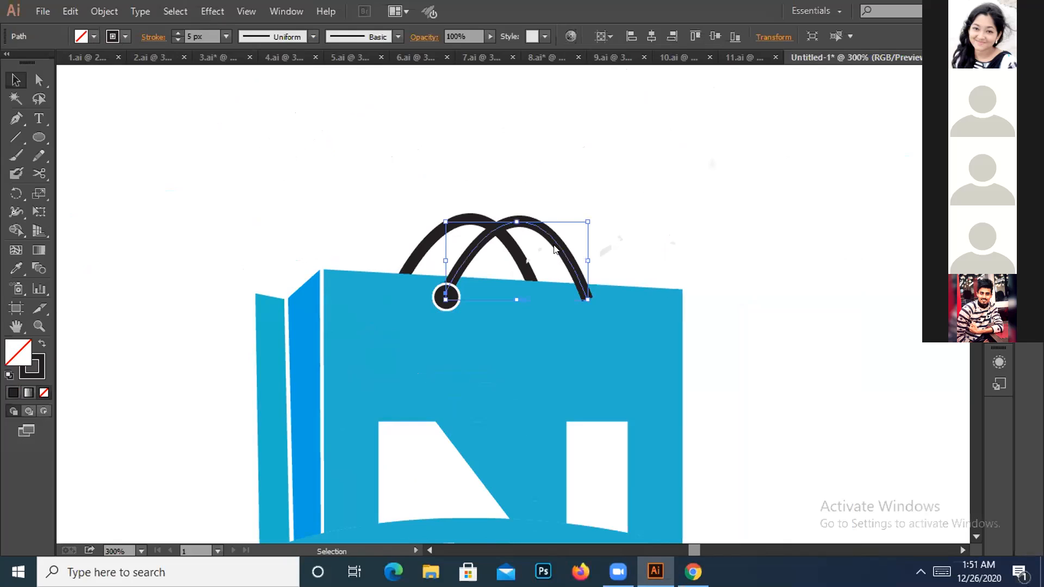
pyautogui.rightClick(555, 245)
pyautogui.moveTo(618, 462)
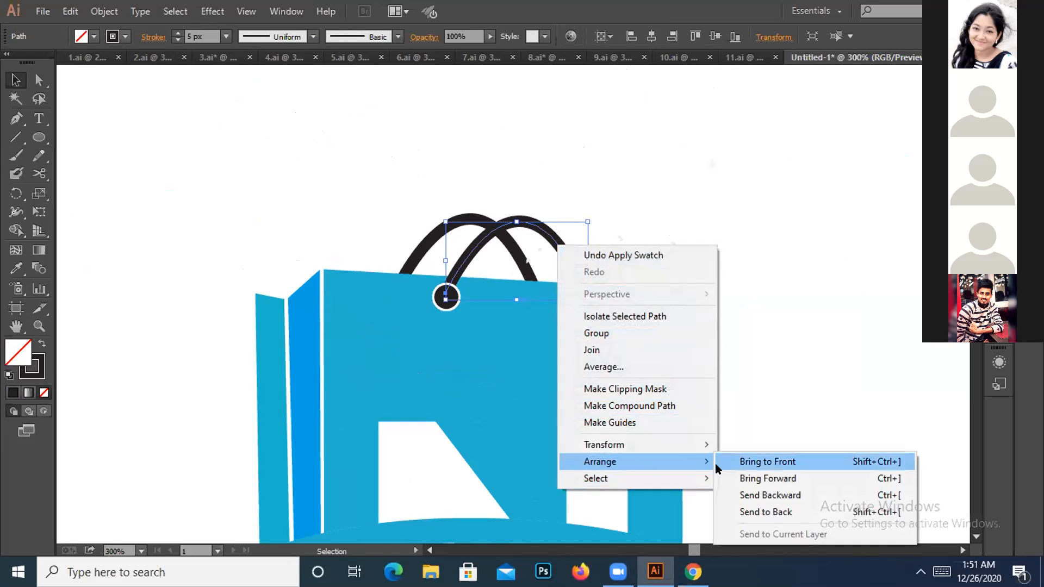
pyautogui.click(775, 461)
pyautogui.click(790, 312)
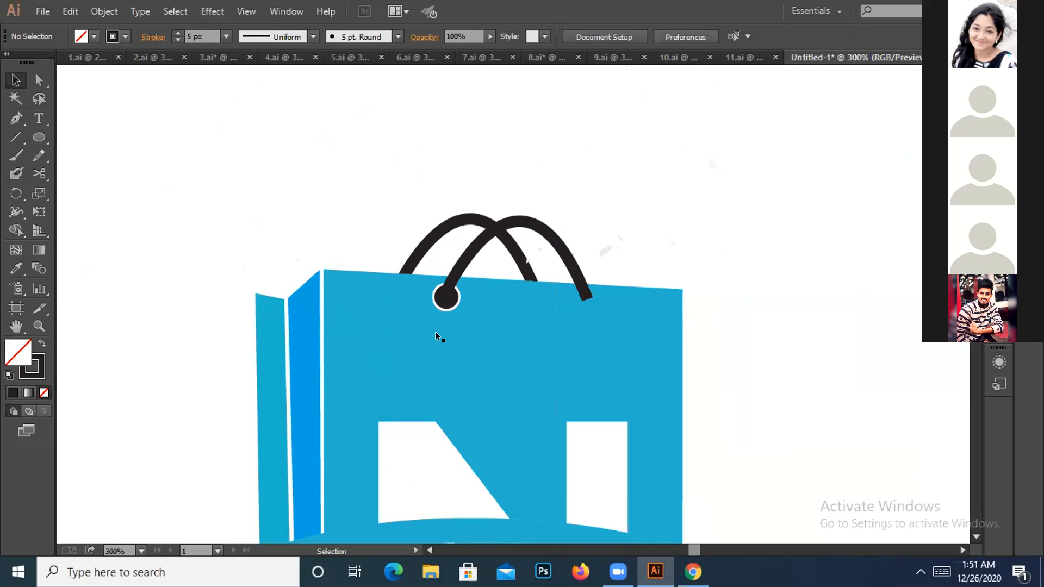
# - Duplicate the white-outlined circle and place the copy on the front handle's right end
pyautogui.hotkey('ctrl', '+')
pyautogui.hotkey('ctrl', '+')
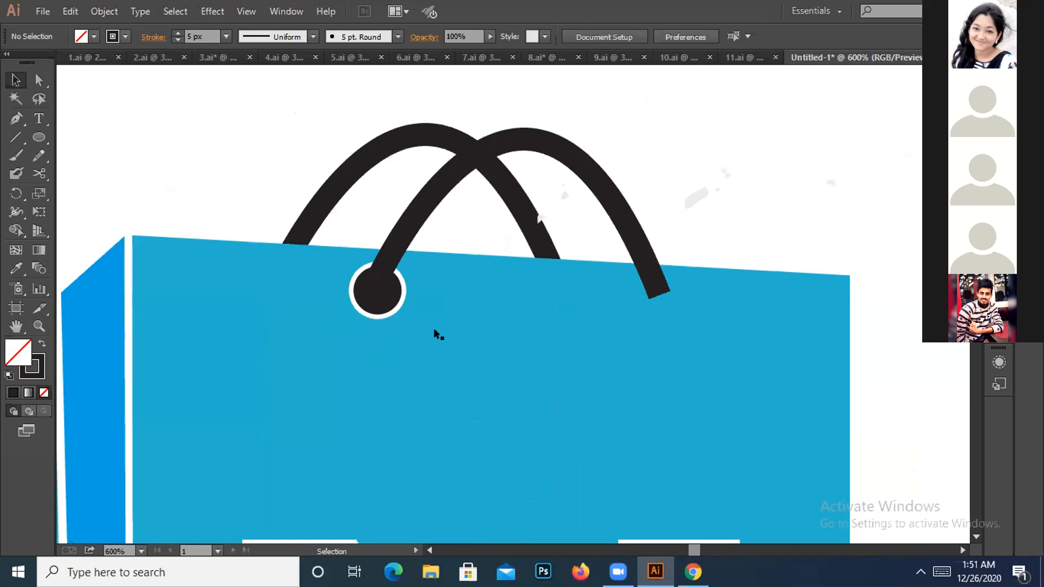
pyautogui.moveTo(332, 289); pyautogui.dragTo(355, 301)
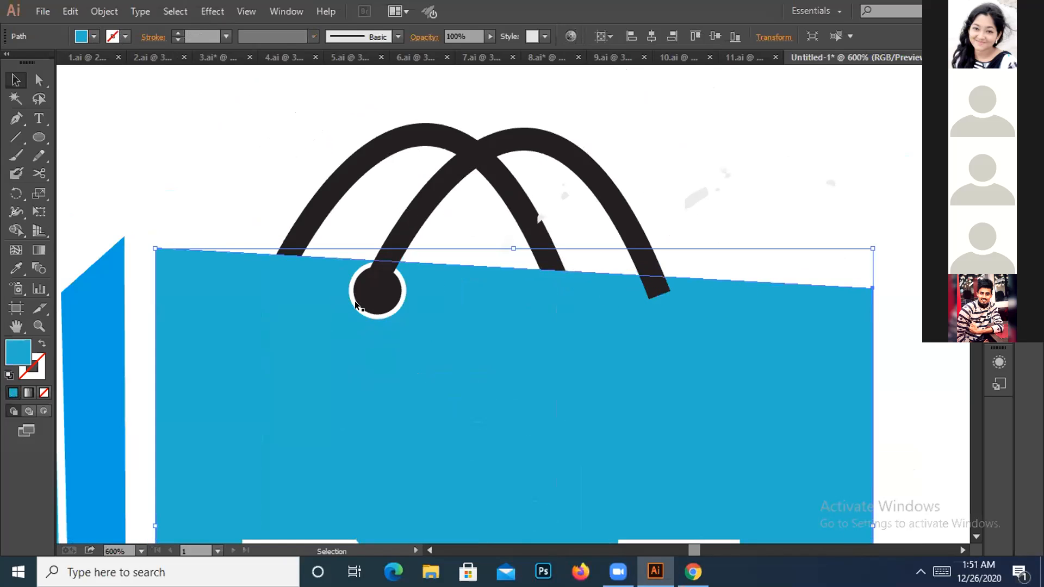
pyautogui.hotkey('ctrl', 'z')
pyautogui.click(395, 304)
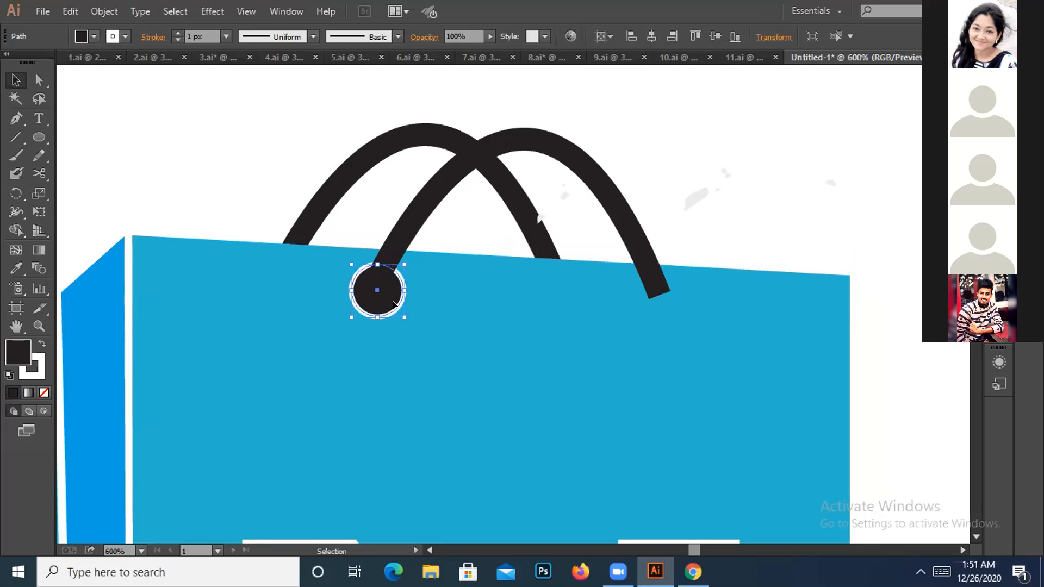
pyautogui.keyDown('shift'); pyautogui.click(396, 301); pyautogui.keyUp('shift')
pyautogui.keyDown('shift'); pyautogui.click(396, 302); pyautogui.keyUp('shift')
pyautogui.keyDown('shift'); pyautogui.click(392, 295); pyautogui.keyUp('shift')
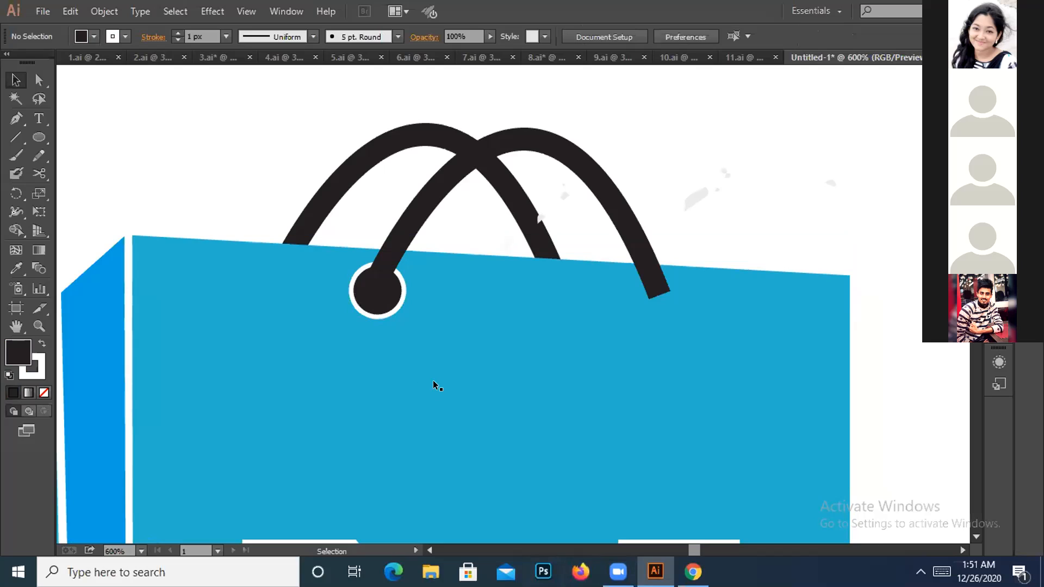
pyautogui.click(395, 300)
pyautogui.moveTo(396, 300); pyautogui.dragTo(679, 314)
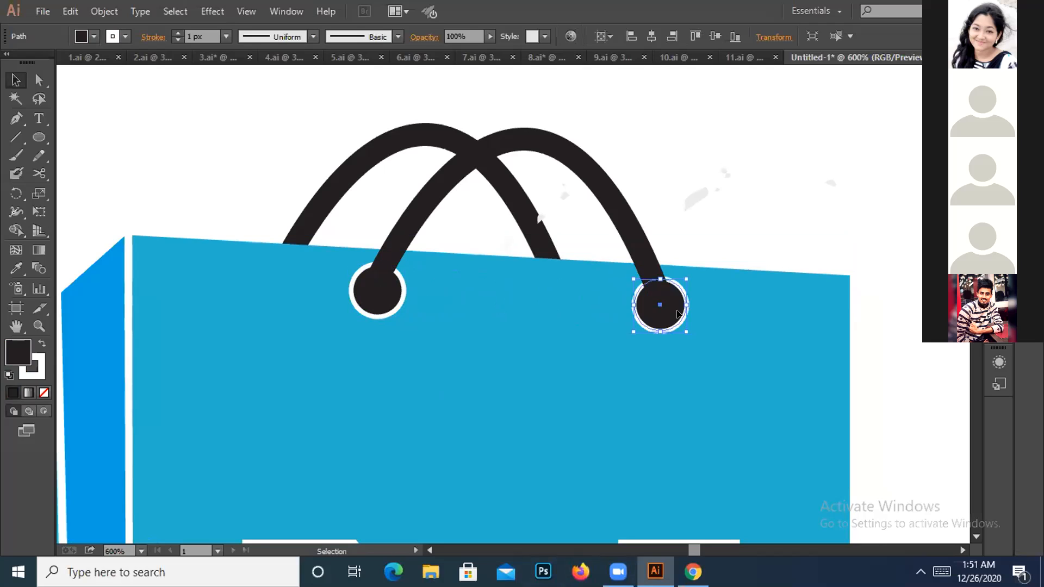
pyautogui.click(722, 200)
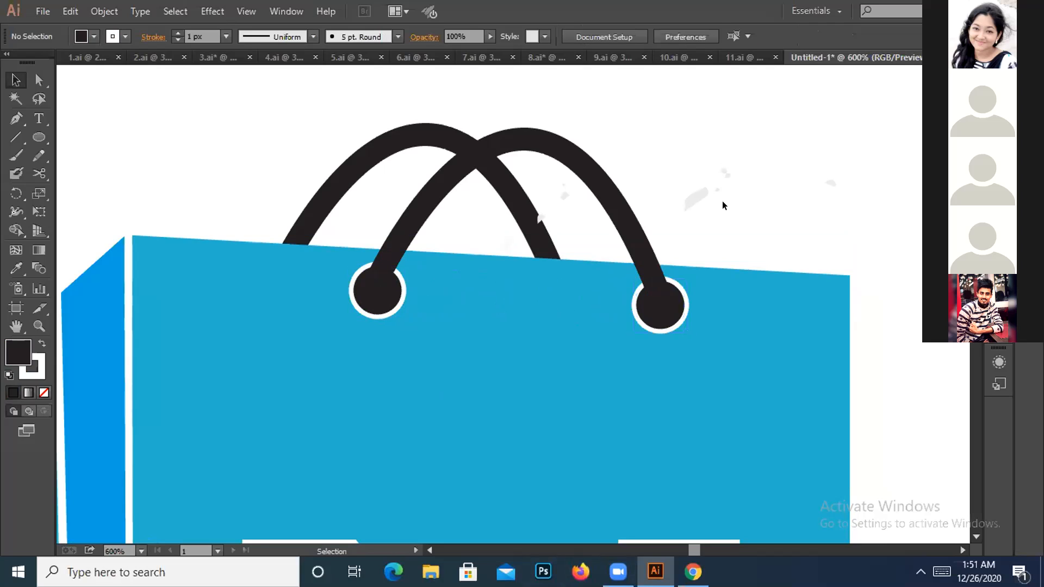
# - Expand the fill and stroke of both bag handles into shapes
pyautogui.click(449, 130)
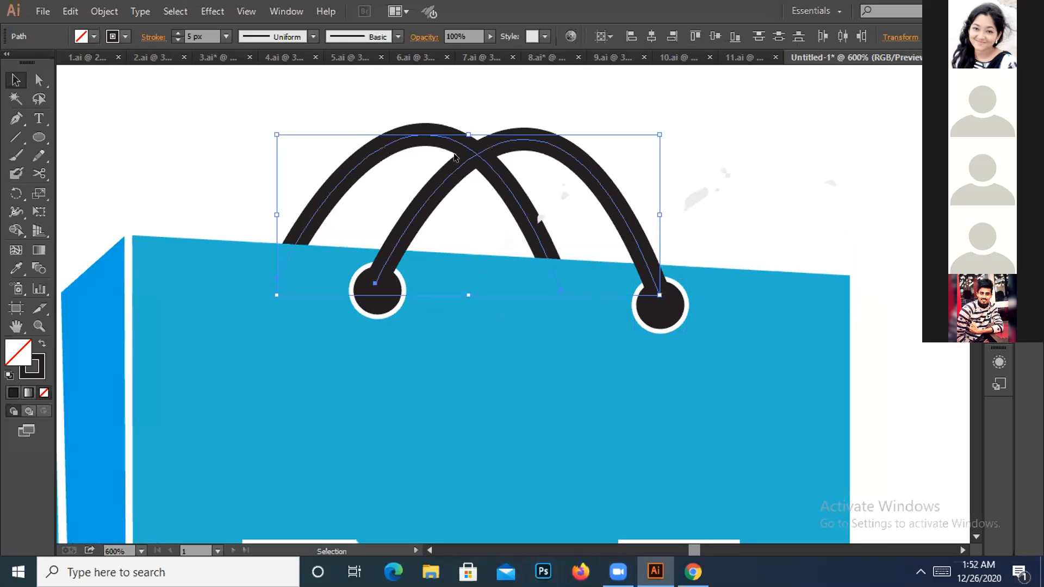
pyautogui.click(105, 11)
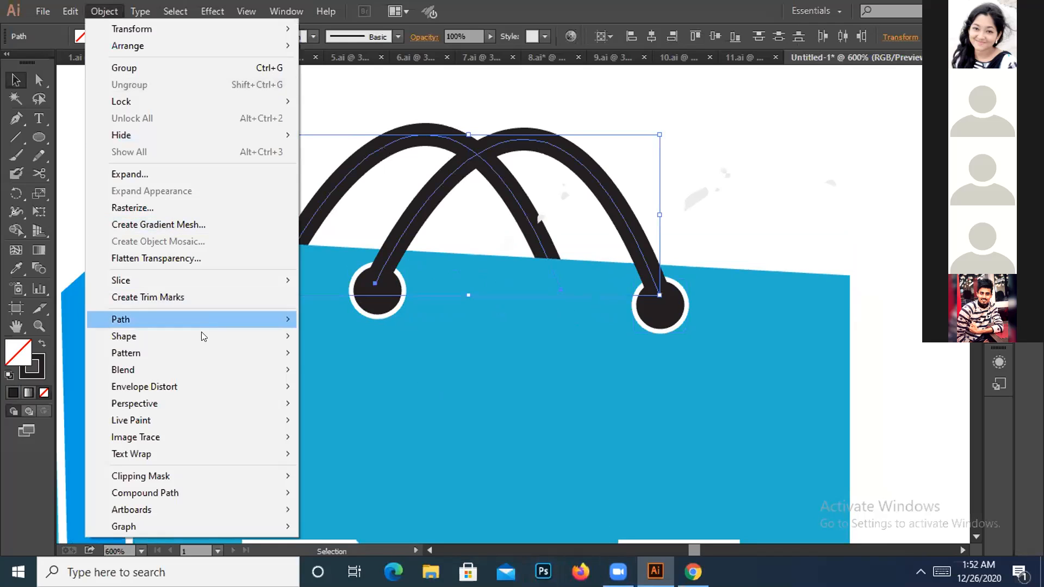
pyautogui.click(166, 172)
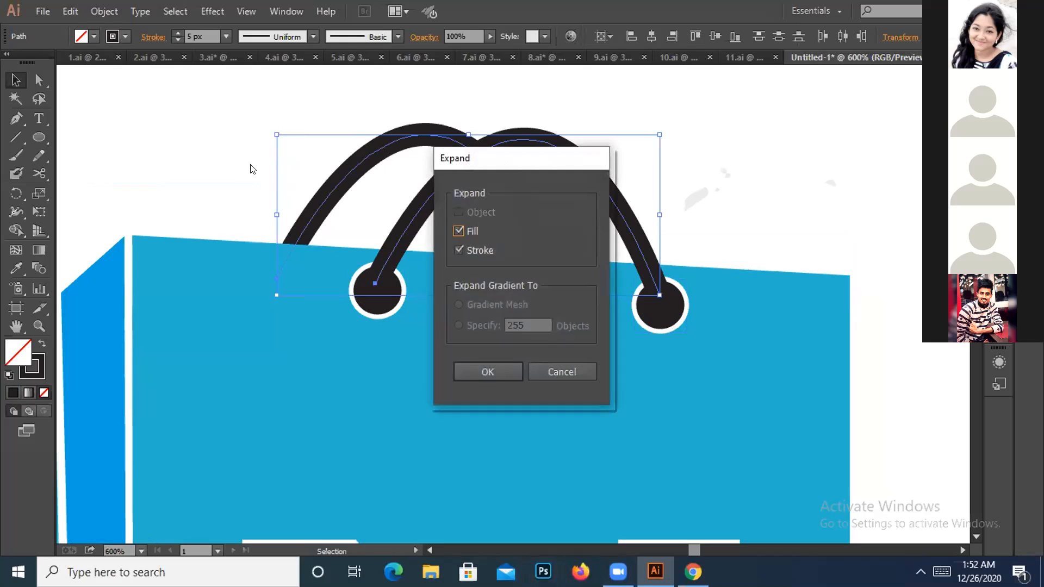
pyautogui.click(482, 369)
pyautogui.click(207, 159)
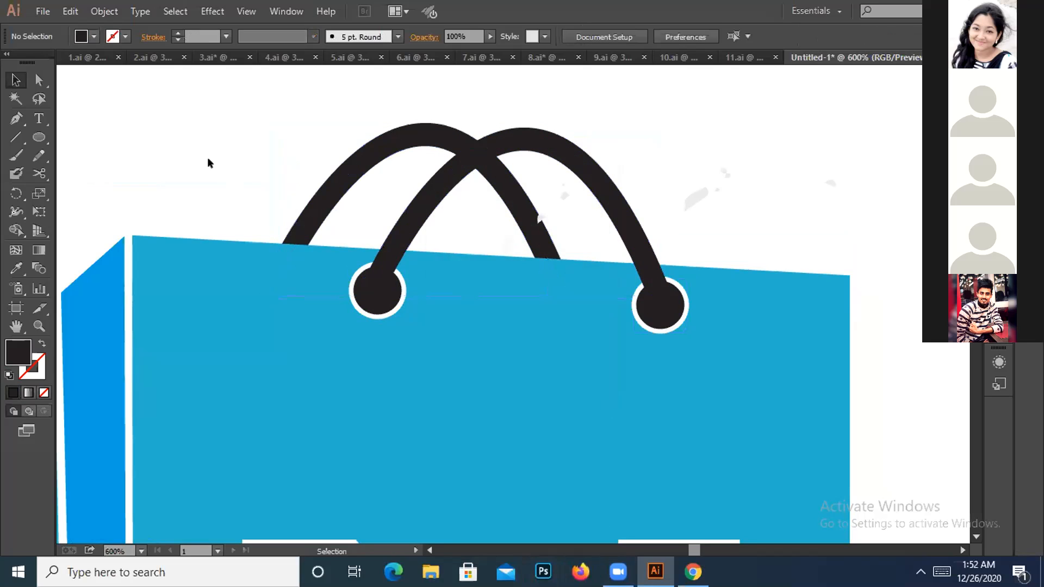
# - Create an offset path around the expanded front handle with a 1 px offset and miter joins
pyautogui.click(435, 142)
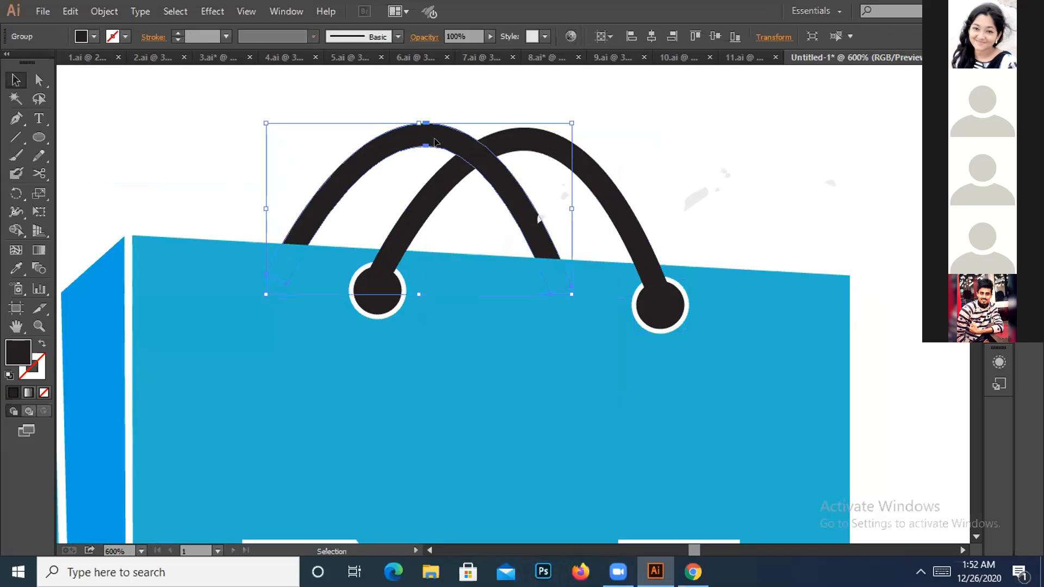
pyautogui.click(532, 142)
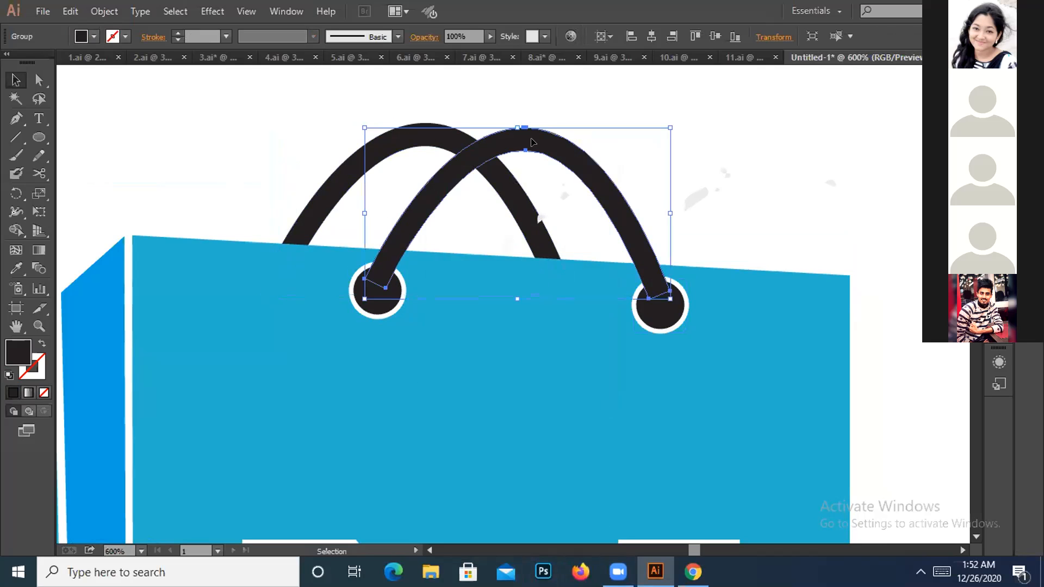
pyautogui.click(104, 10)
pyautogui.moveTo(149, 321)
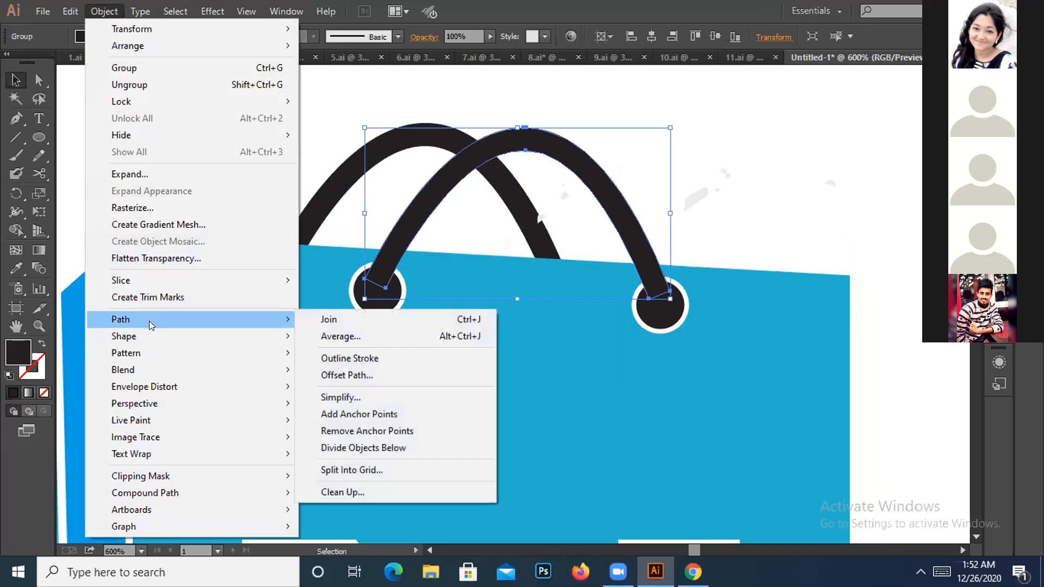
pyautogui.click(372, 368)
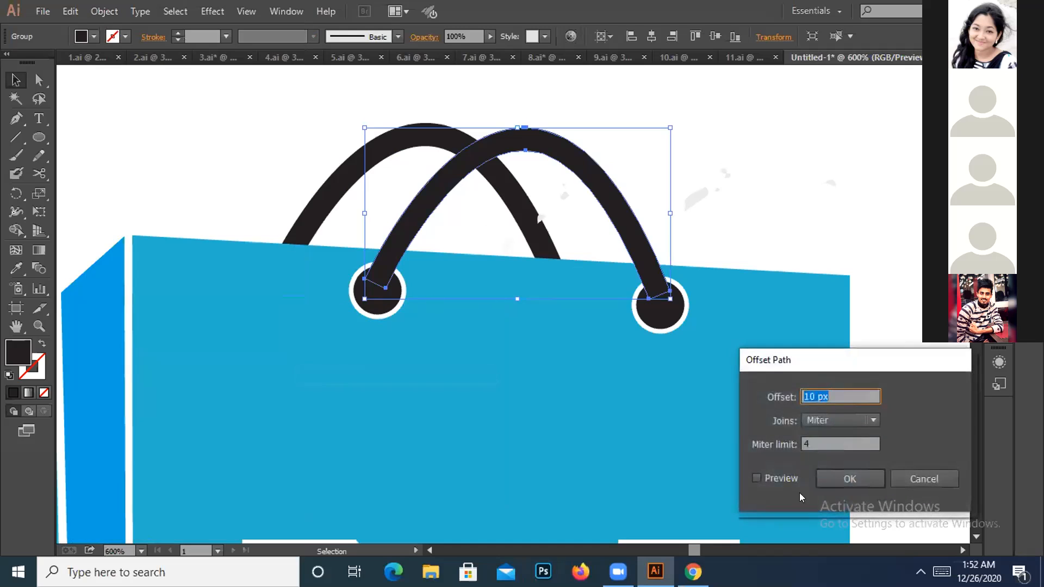
pyautogui.click(756, 478)
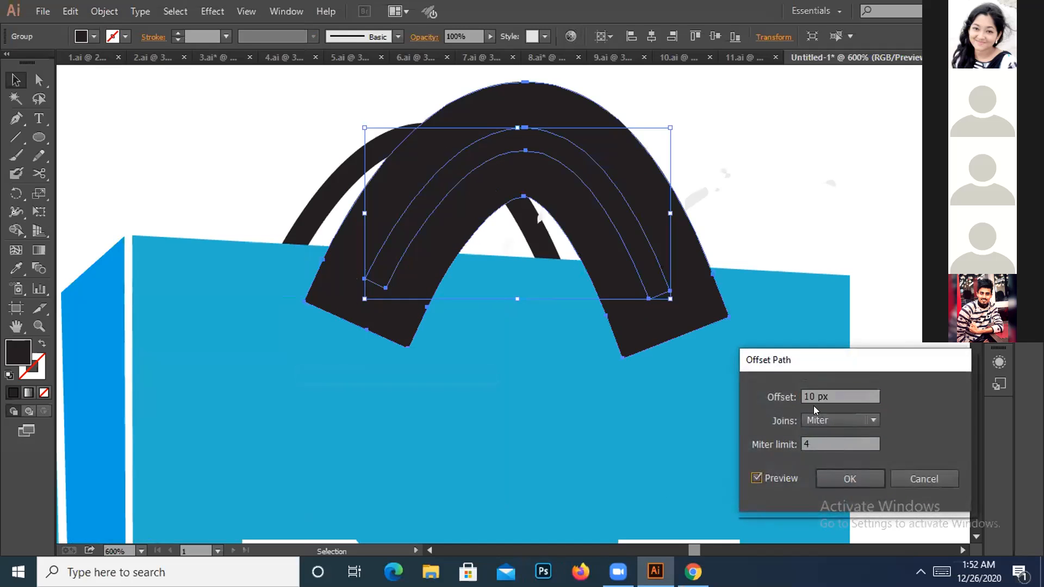
pyautogui.click(829, 391)
pyautogui.press('Down')
pyautogui.press('Down')
pyautogui.press('Down')
pyautogui.press('Down')
pyautogui.press('Down')
pyautogui.press('Down')
pyautogui.press('Down')
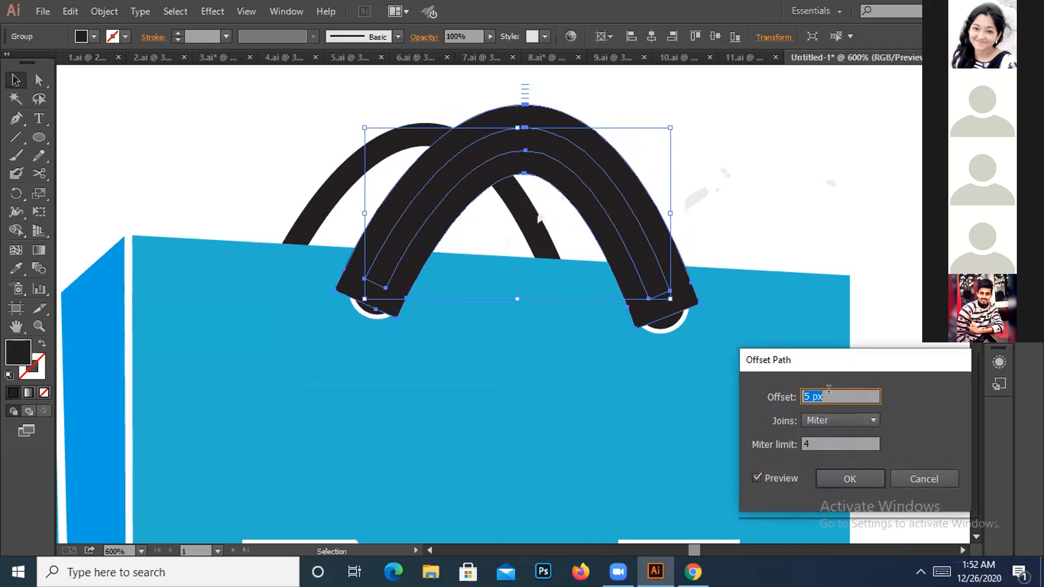
pyautogui.press('Down')
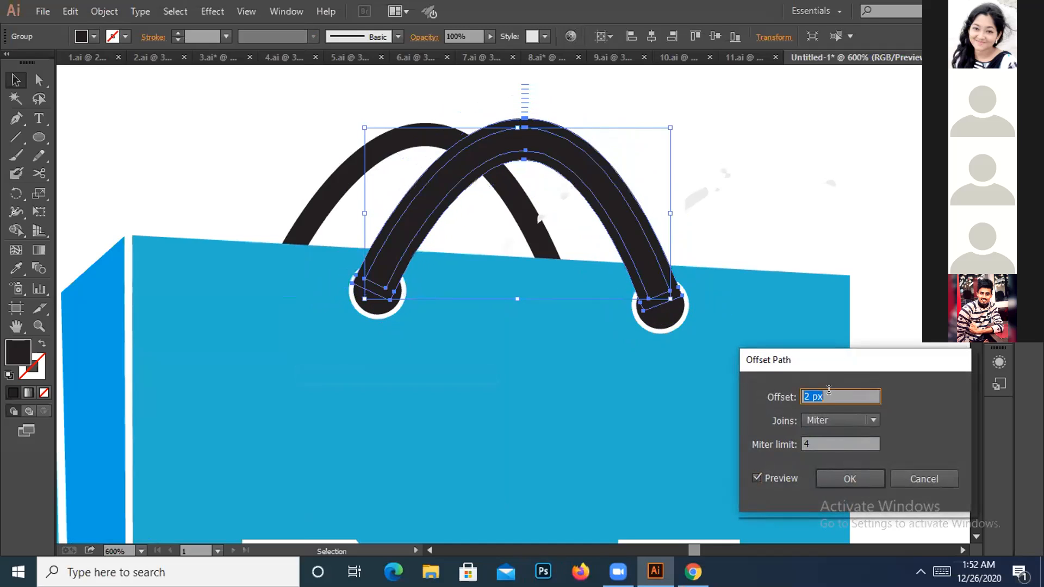
pyautogui.press('Down')
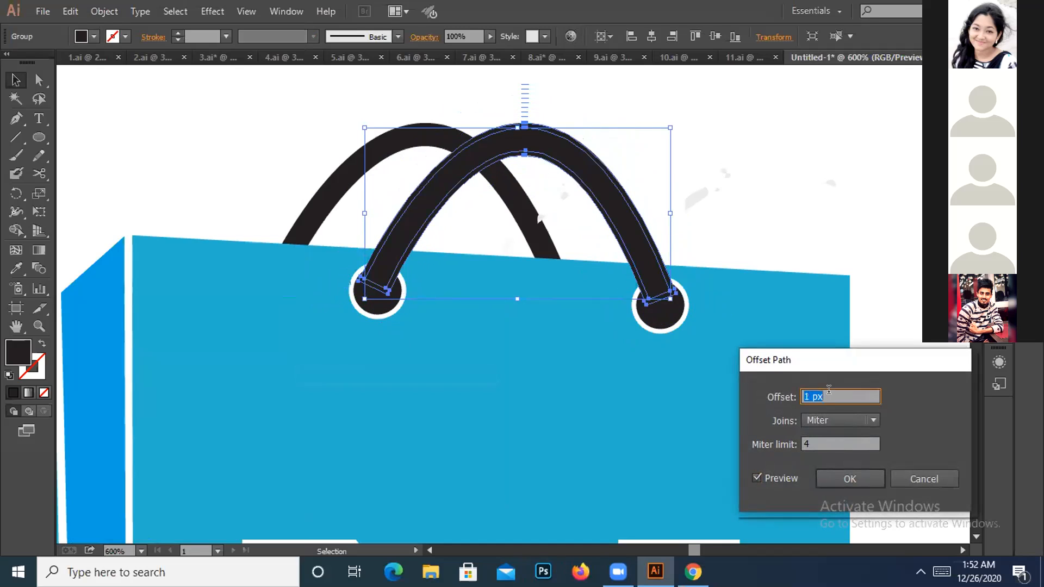
pyautogui.click(850, 480)
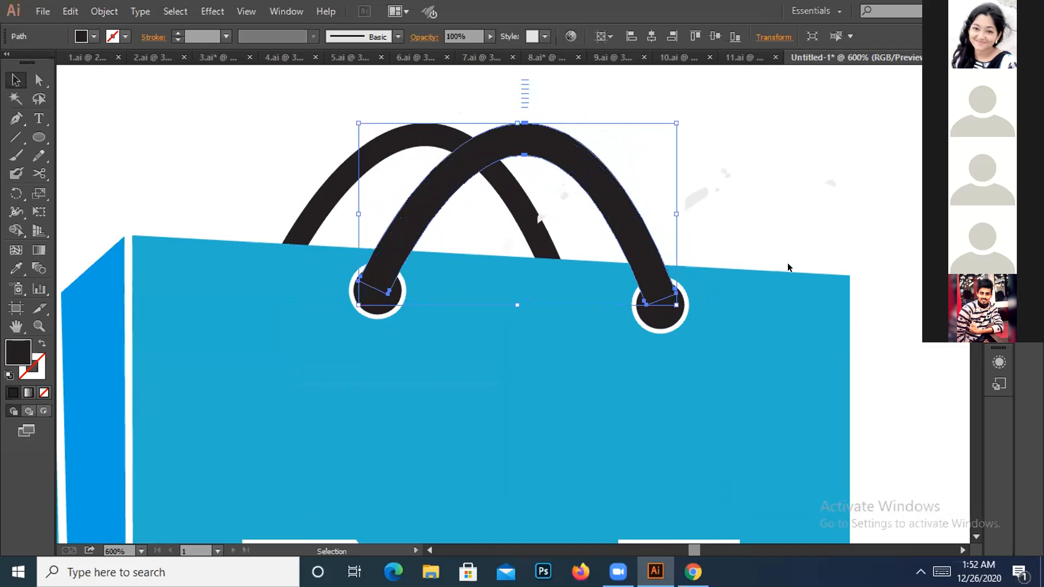
# - Subtract the front handle's offset shape from the back handle with Minus Front, leaving a gap where they cross
pyautogui.keyDown('shift'); pyautogui.click(346, 177); pyautogui.keyUp('shift')
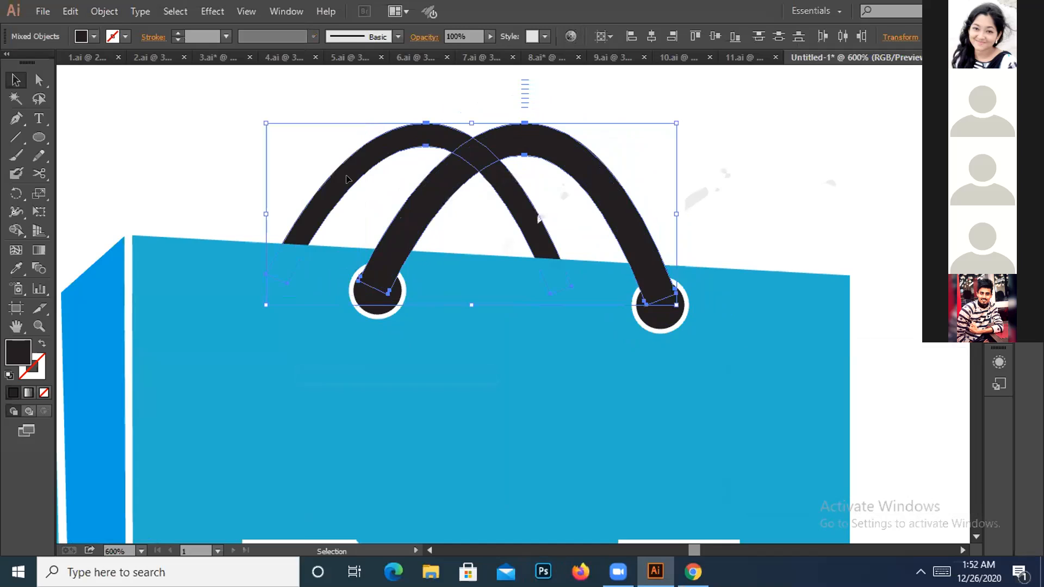
pyautogui.click(999, 328)
pyautogui.click(847, 355)
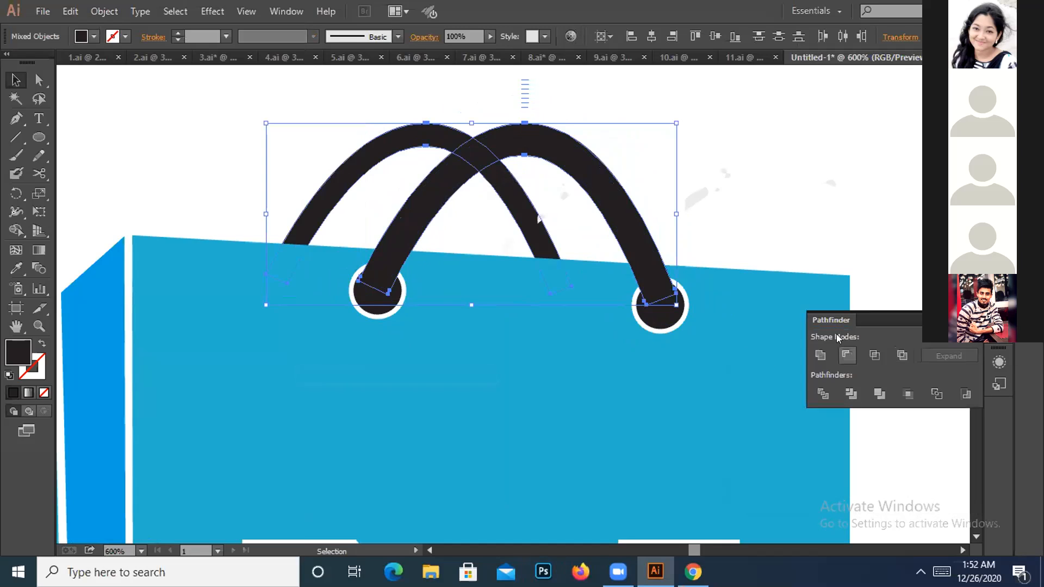
pyautogui.click(825, 259)
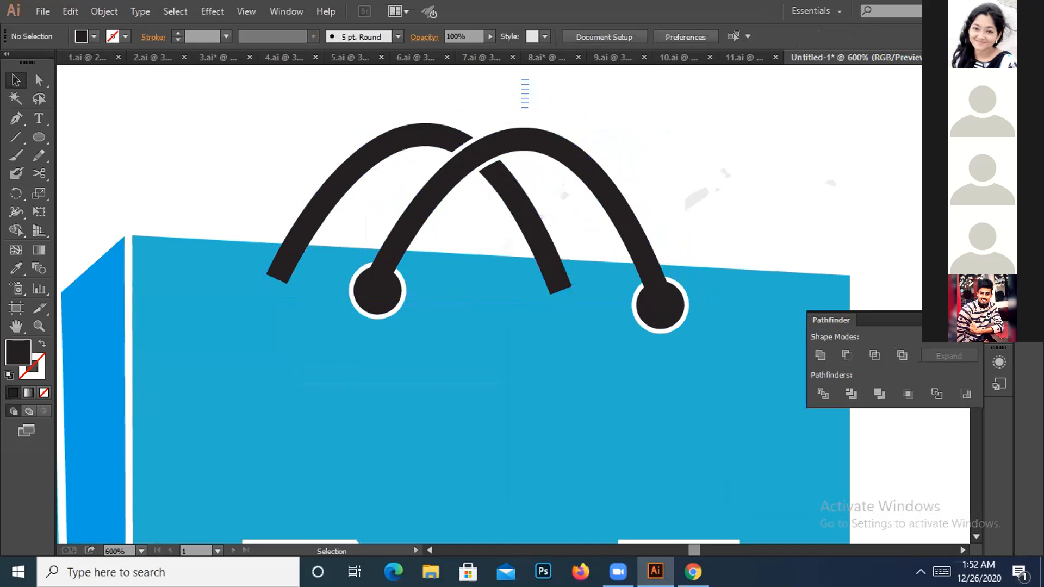
# - Ungroup the two bag handles so the back handle can be selected on its own
pyautogui.click(540, 219)
pyautogui.rightClick(540, 218)
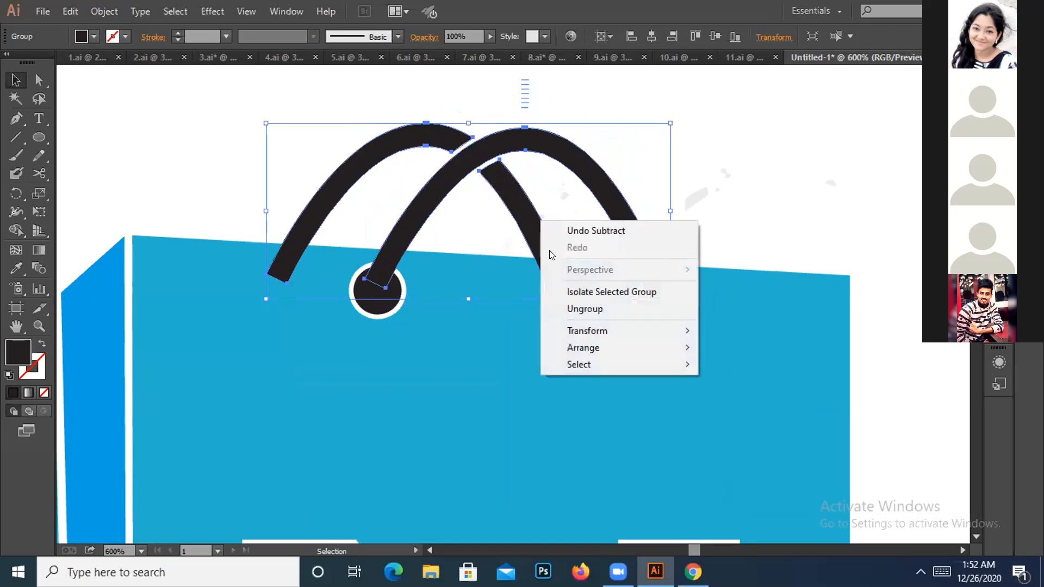
pyautogui.click(566, 306)
pyautogui.click(760, 205)
# - Send the back handle behind the bag's front panel with Send to Back
pyautogui.click(531, 214)
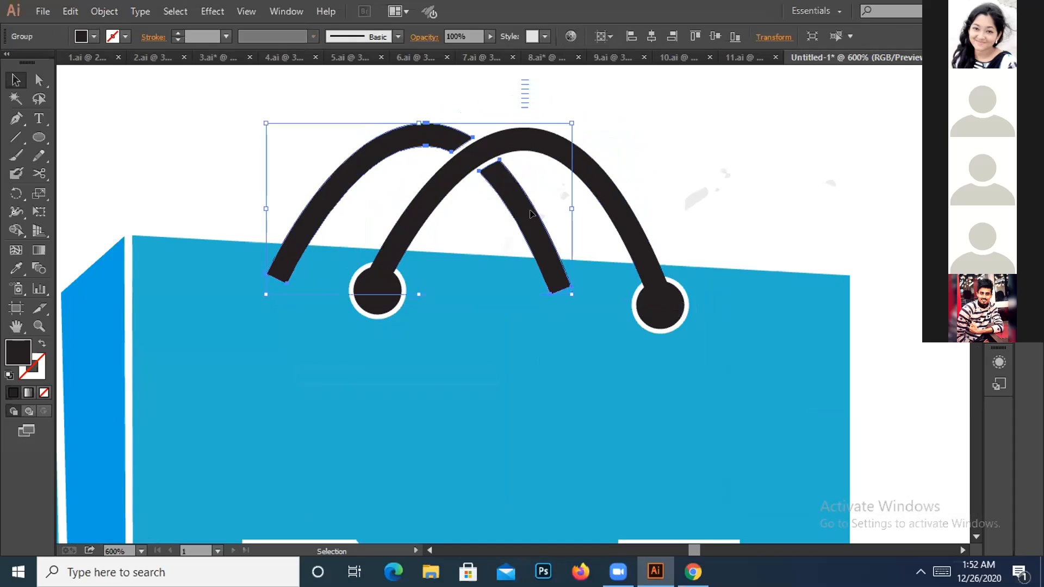
pyautogui.rightClick(531, 214)
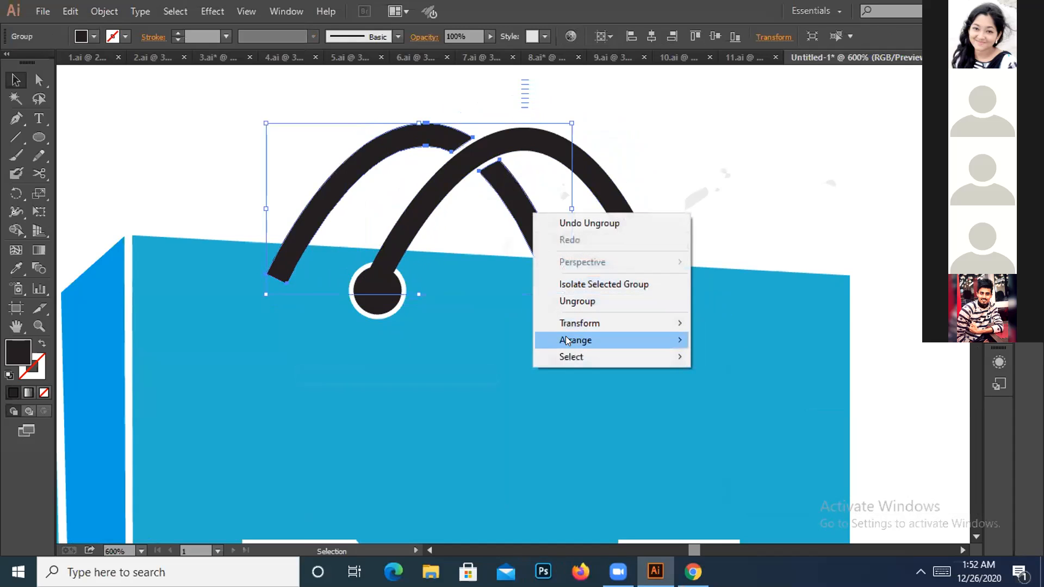
pyautogui.moveTo(576, 340)
pyautogui.click(729, 395)
pyautogui.click(786, 165)
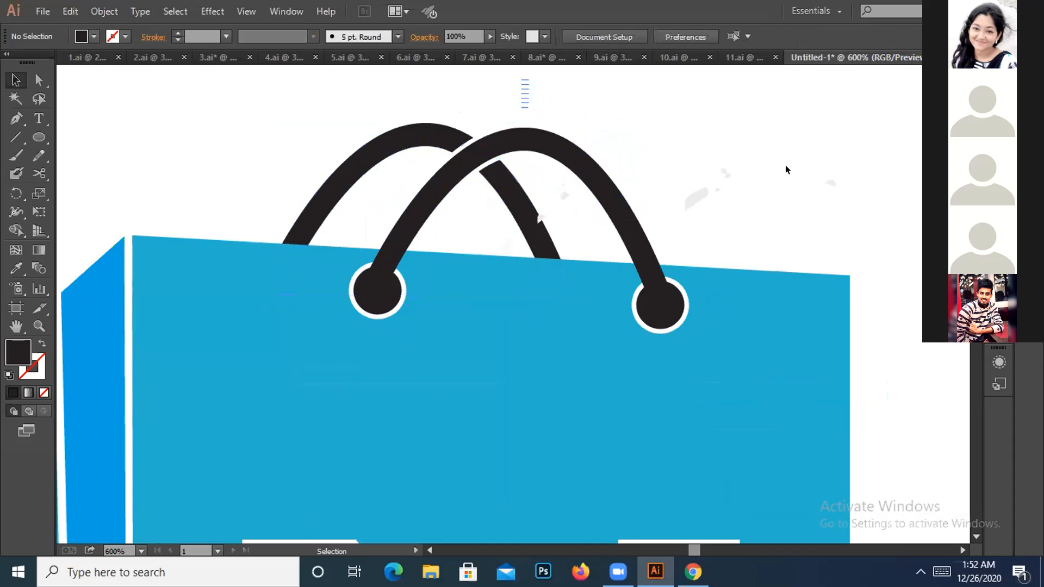
# - Delete stray light-grey fragments above the bag and between its handles
pyautogui.hotkey('ctrl', '-')
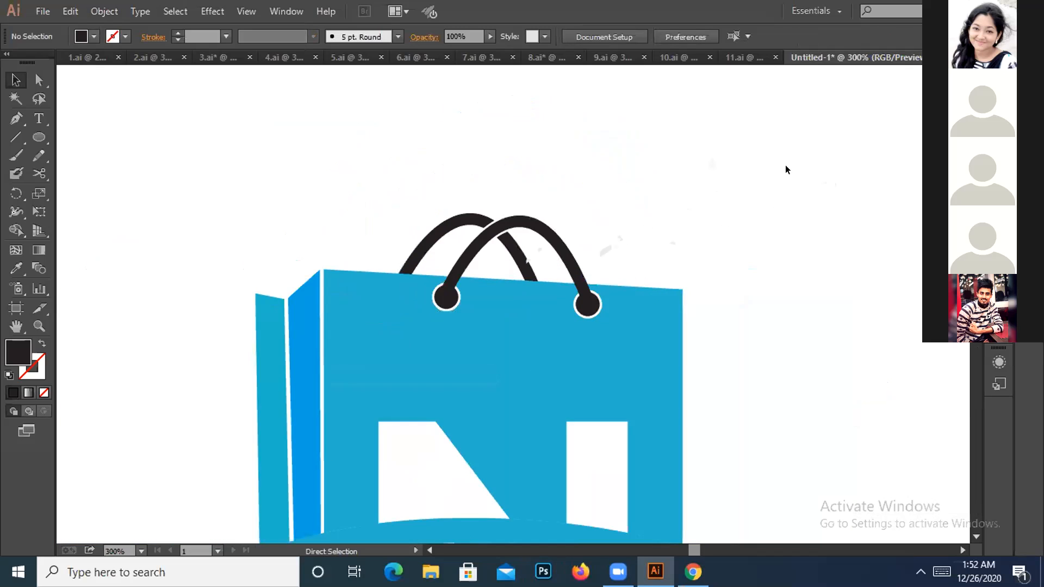
pyautogui.hotkey('ctrl', '+')
pyautogui.hotkey('ctrl', '+')
pyautogui.hotkey('ctrl', '+')
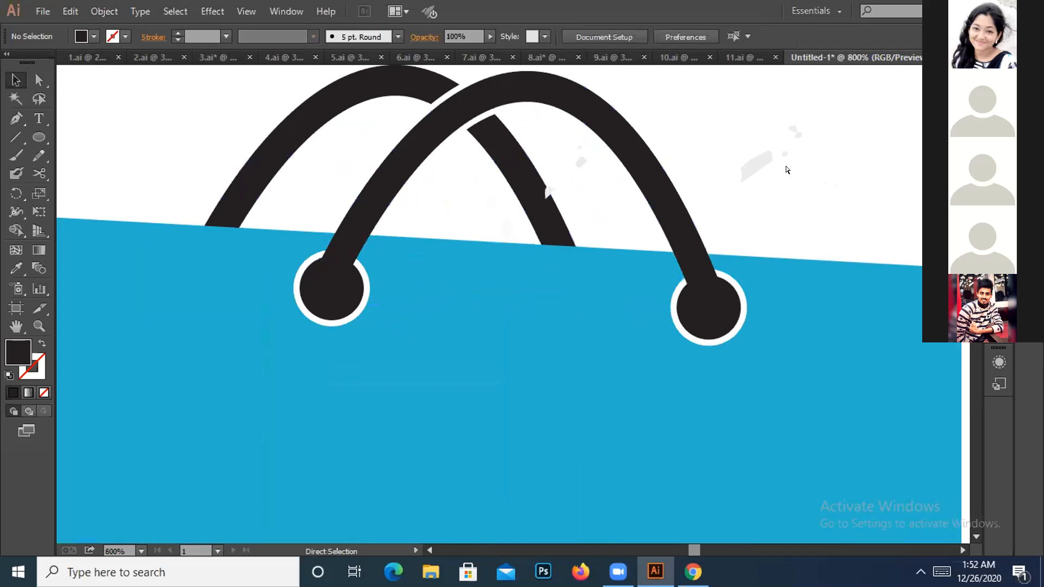
pyautogui.hotkey('ctrl', '-')
pyautogui.hotkey('ctrl', '-')
pyautogui.hotkey('ctrl', '-')
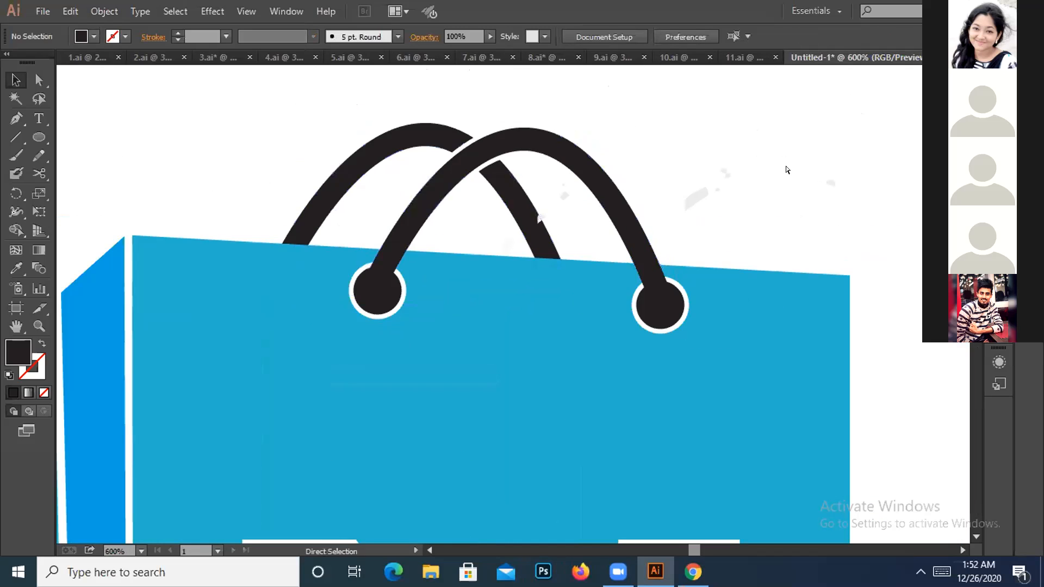
pyautogui.moveTo(654, 141); pyautogui.dragTo(733, 197)
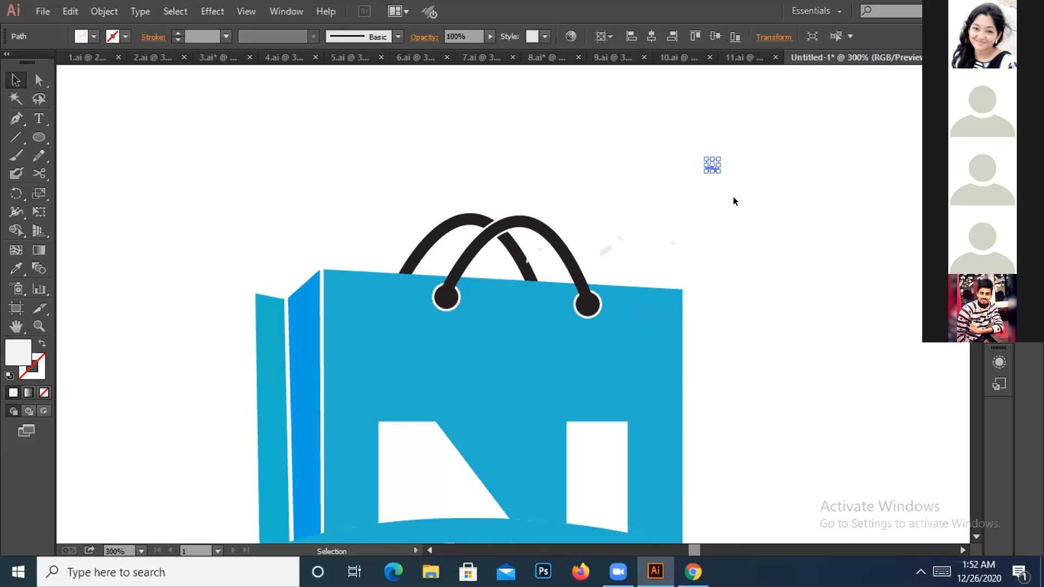
pyautogui.press('Delete')
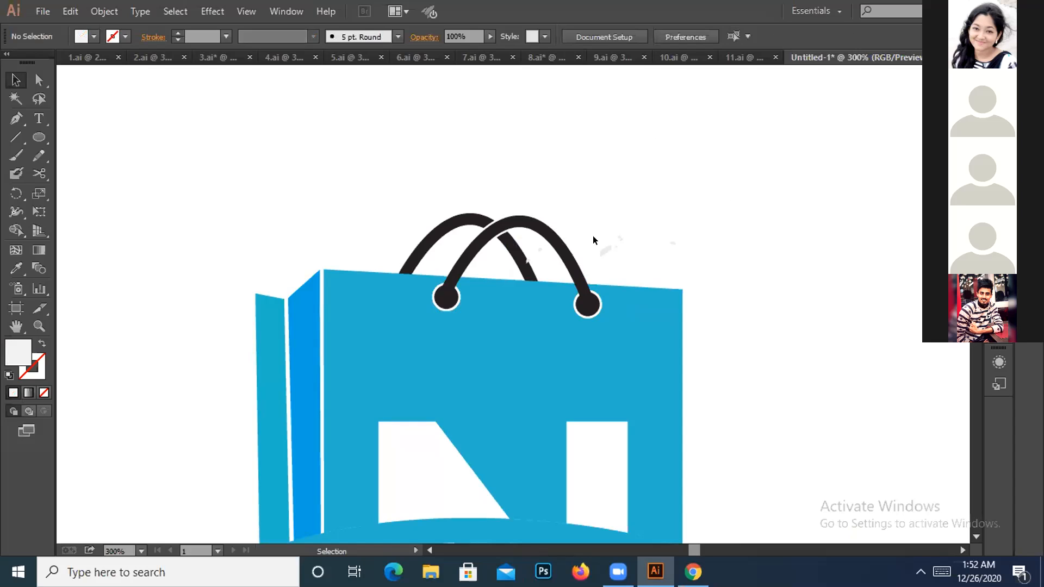
pyautogui.moveTo(613, 260); pyautogui.dragTo(615, 261)
pyautogui.press('Delete')
pyautogui.moveTo(539, 249); pyautogui.dragTo(540, 250)
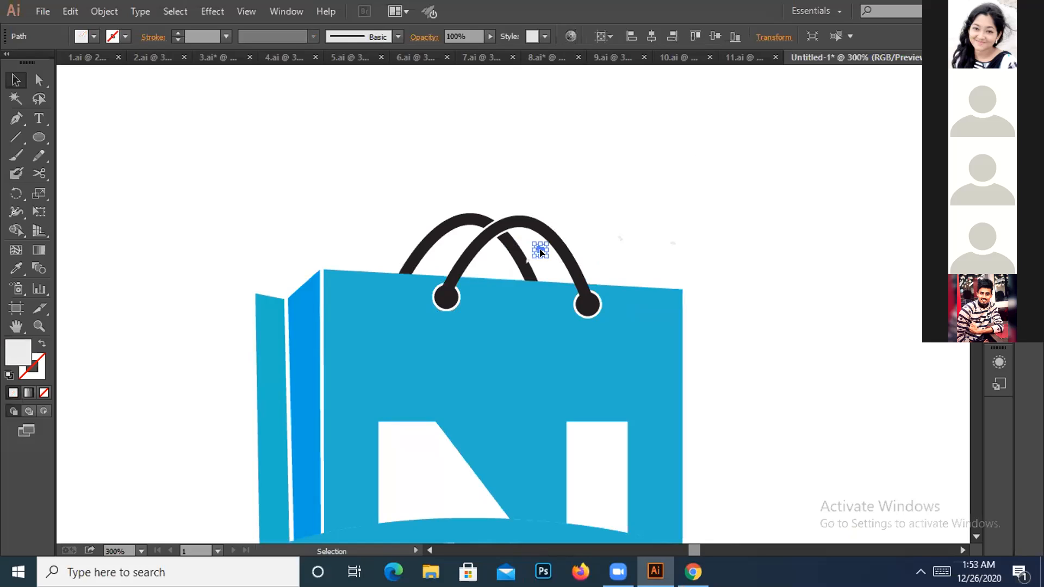
pyautogui.press('Delete')
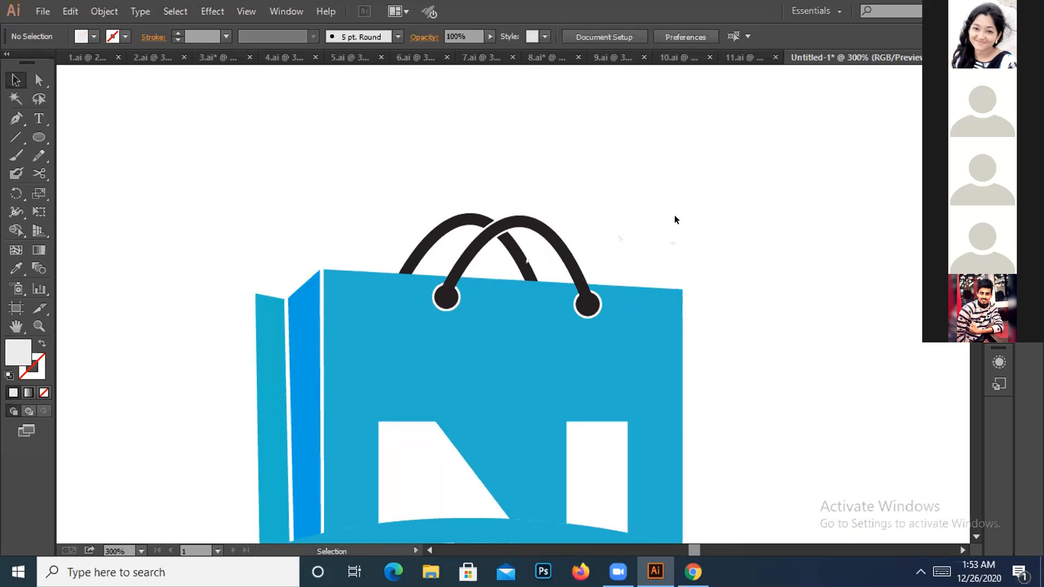
# - Select all shapes matching the near-white fragment on the back handle with the Magic Wand and delete them
pyautogui.click(16, 98)
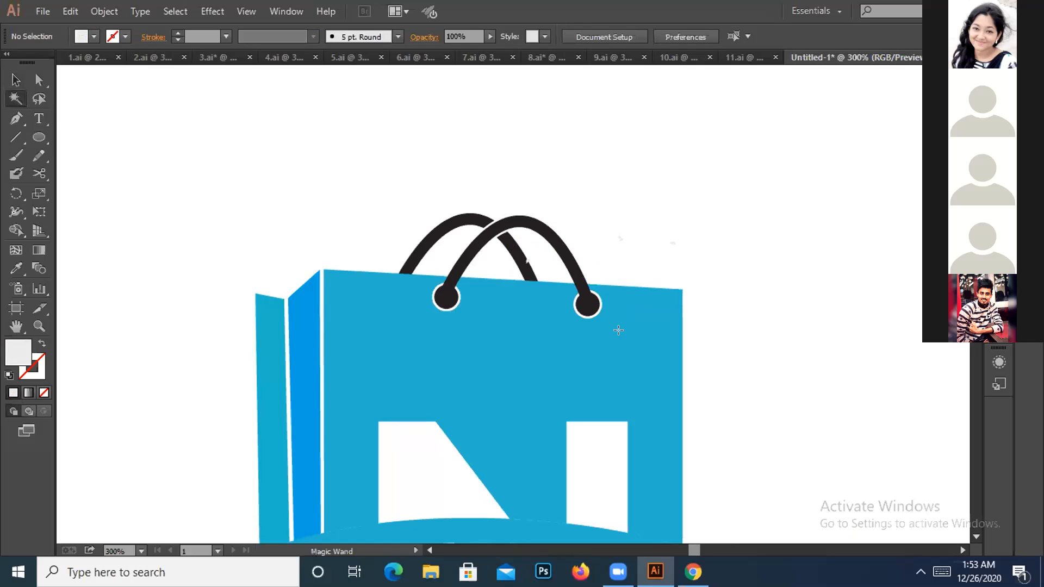
pyautogui.hotkey('ctrl', '=')
pyautogui.hotkey('ctrl', '=')
pyautogui.hotkey('ctrl', '=')
pyautogui.hotkey('ctrl', '=')
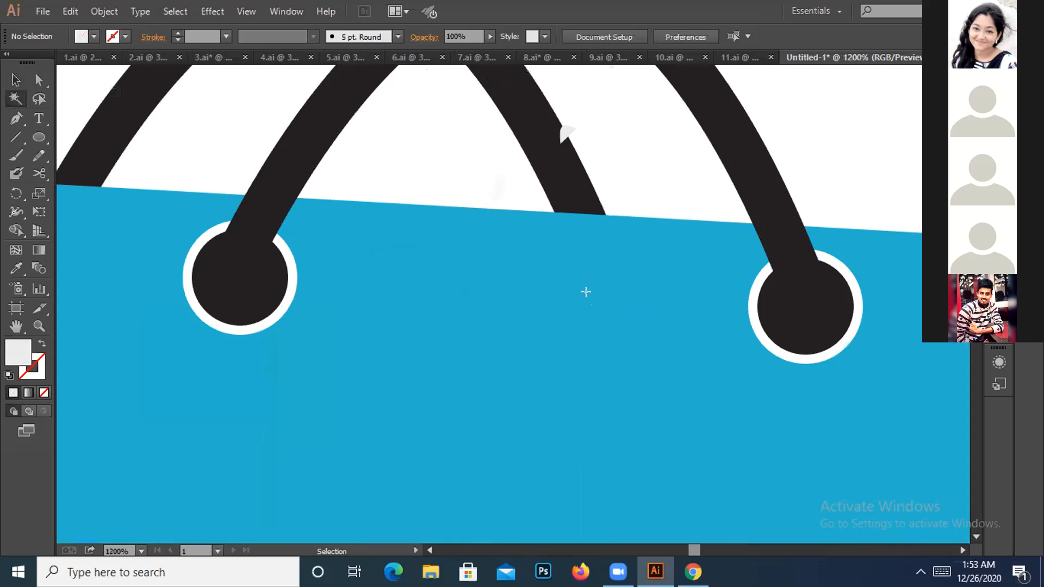
pyautogui.click(562, 130)
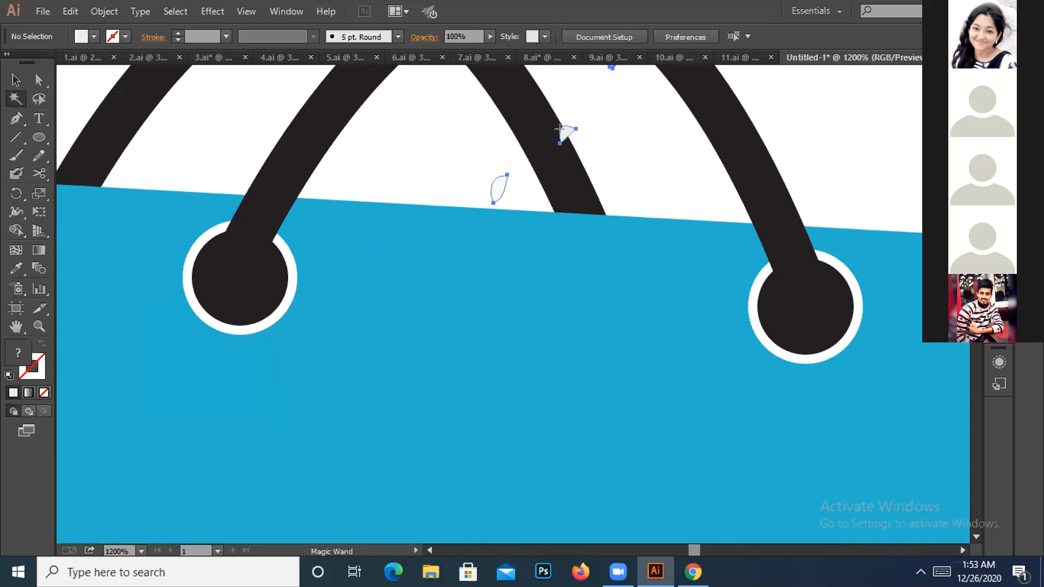
pyautogui.hotkey('ctrl', '-')
pyautogui.hotkey('ctrl', '-')
pyautogui.hotkey('ctrl', '-')
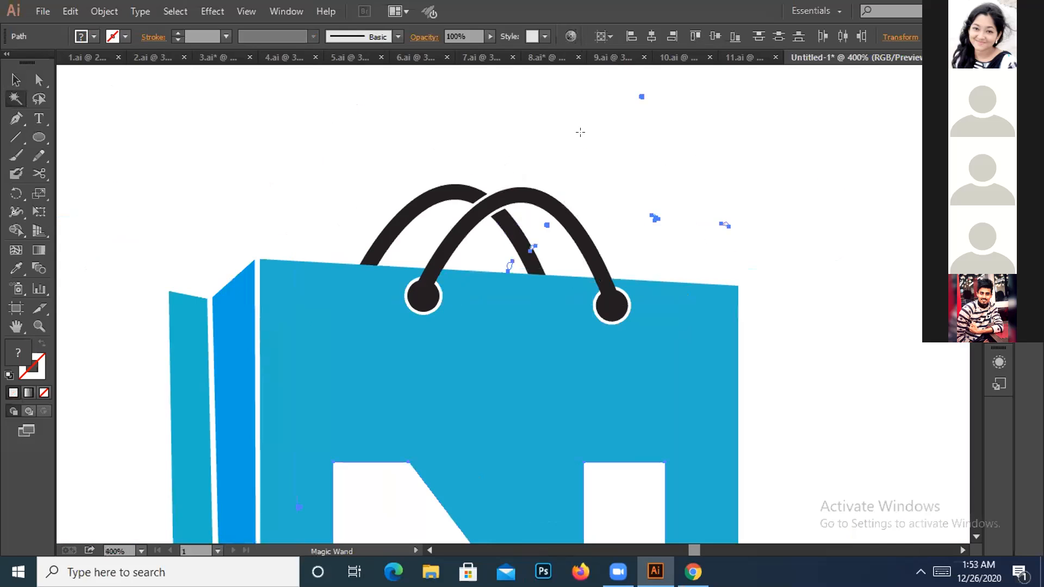
pyautogui.press('Delete')
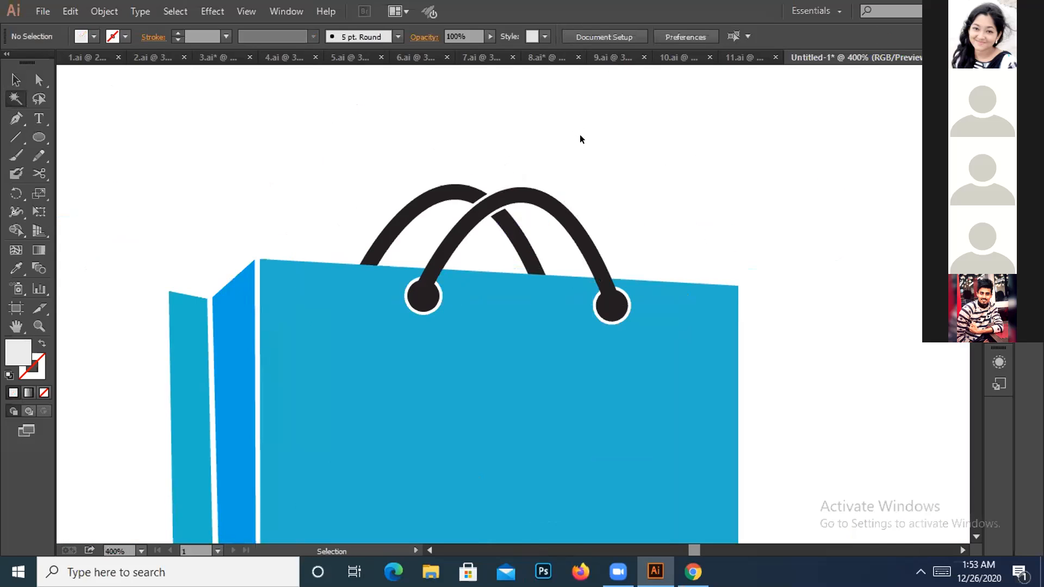
# - Select the back handle where it crosses behind the front handle
pyautogui.hotkey('ctrl', '-')
pyautogui.press('v')
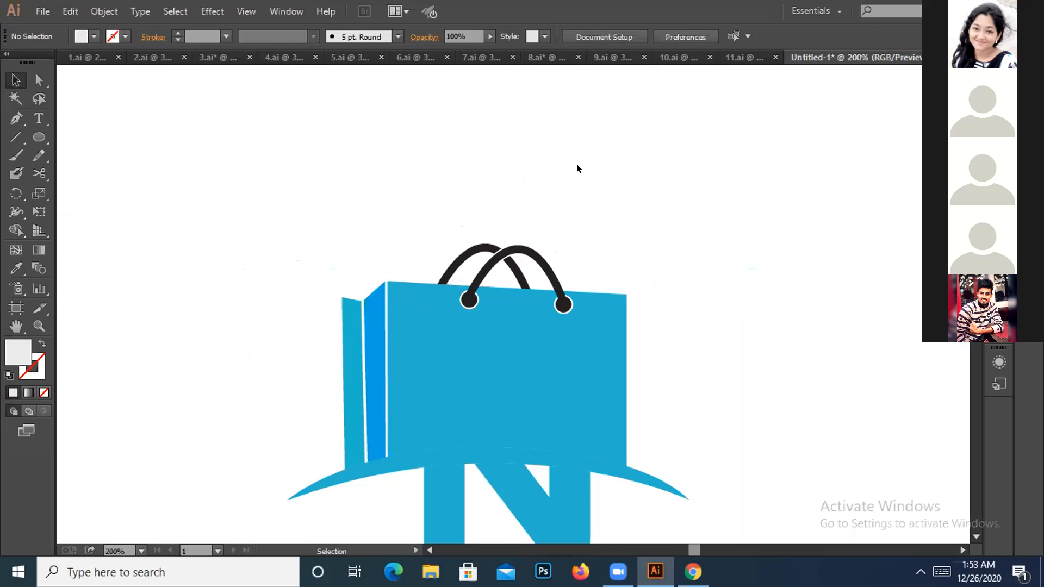
pyautogui.press('a')
pyautogui.hotkey('ctrl', '+')
pyautogui.hotkey('ctrl', '+')
pyautogui.hotkey('ctrl', '+')
pyautogui.hotkey('ctrl', '+')
pyautogui.hotkey('ctrl', '+')
pyautogui.press('space')
pyautogui.moveTo(577, 164); pyautogui.dragTo(571, 422)
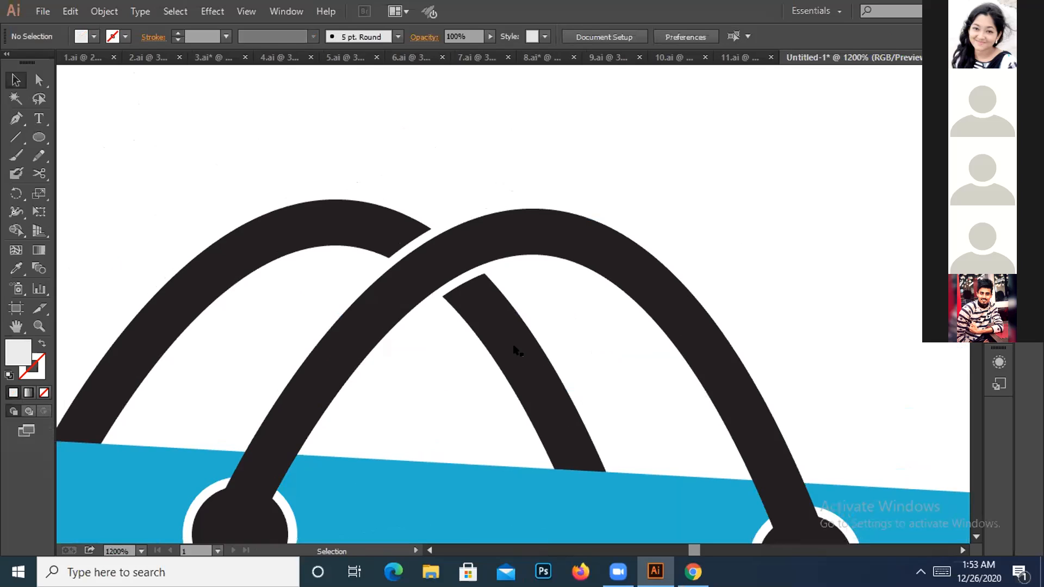
pyautogui.click(483, 296)
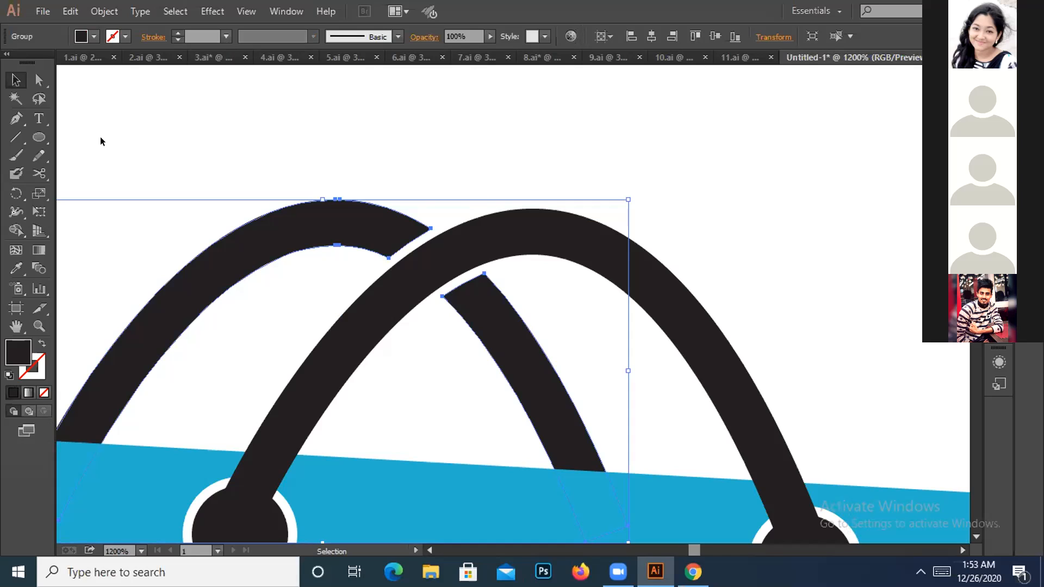
pyautogui.click(39, 80)
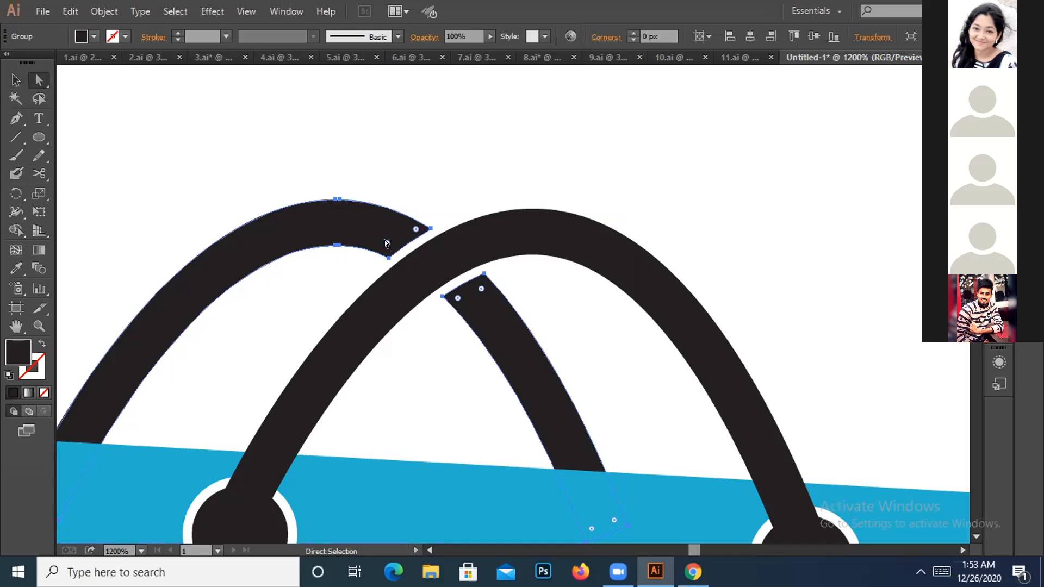
pyautogui.click(447, 200)
pyautogui.click(430, 229)
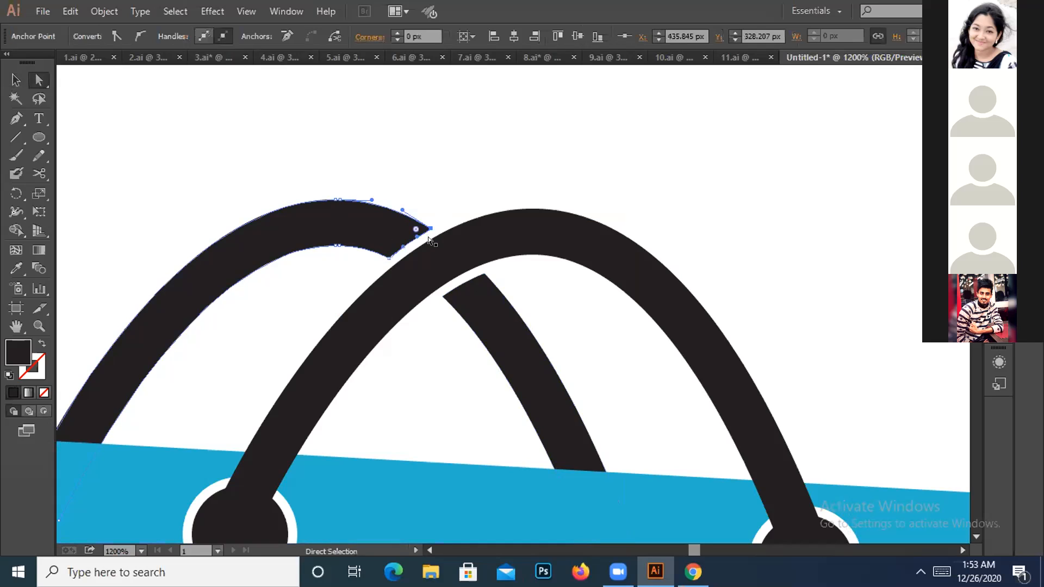
pyautogui.press('Down')
pyautogui.hotkey('ctrl', 'z')
pyautogui.hotkey('ctrl', 'z')
pyautogui.hotkey('ctrl', 'z')
pyautogui.hotkey('ctrl', 'z')
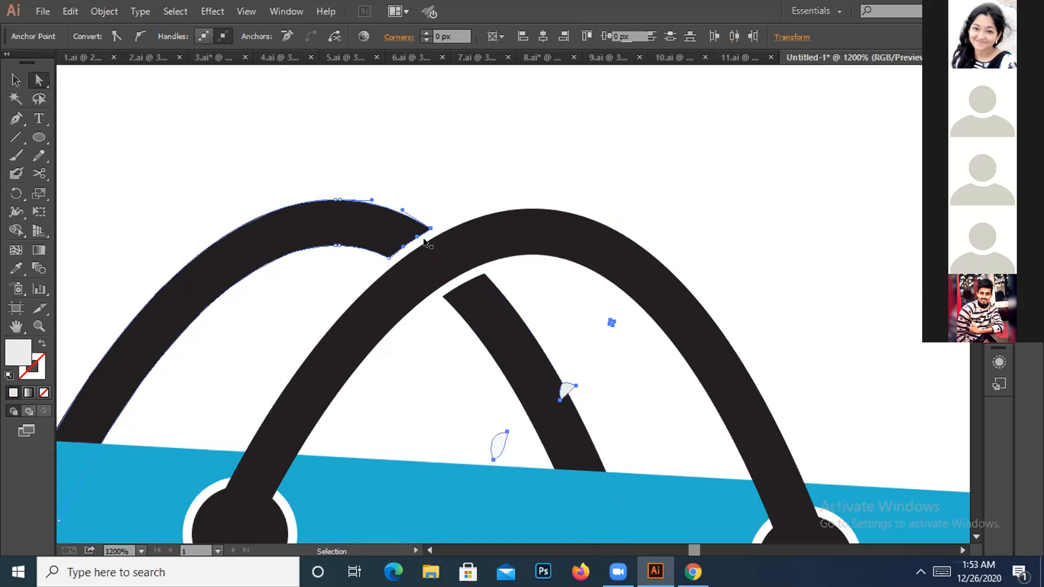
# - Undo the stray-piece deletion, the handle subtraction and the path offset around the front handle
pyautogui.hotkey('ctrl', 'z')
pyautogui.hotkey('ctrl', 'z')
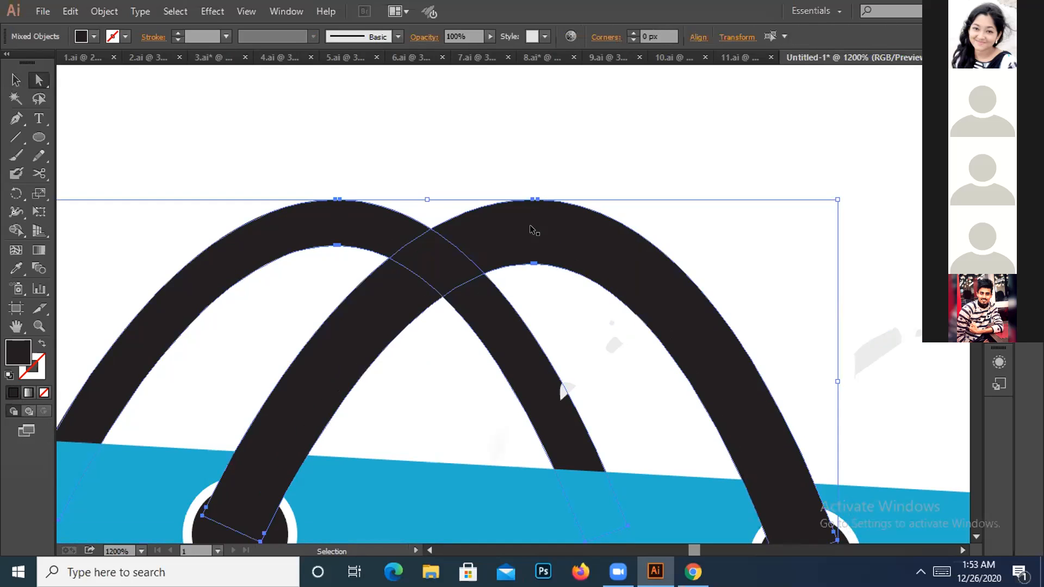
pyautogui.hotkey('ctrl', 'z')
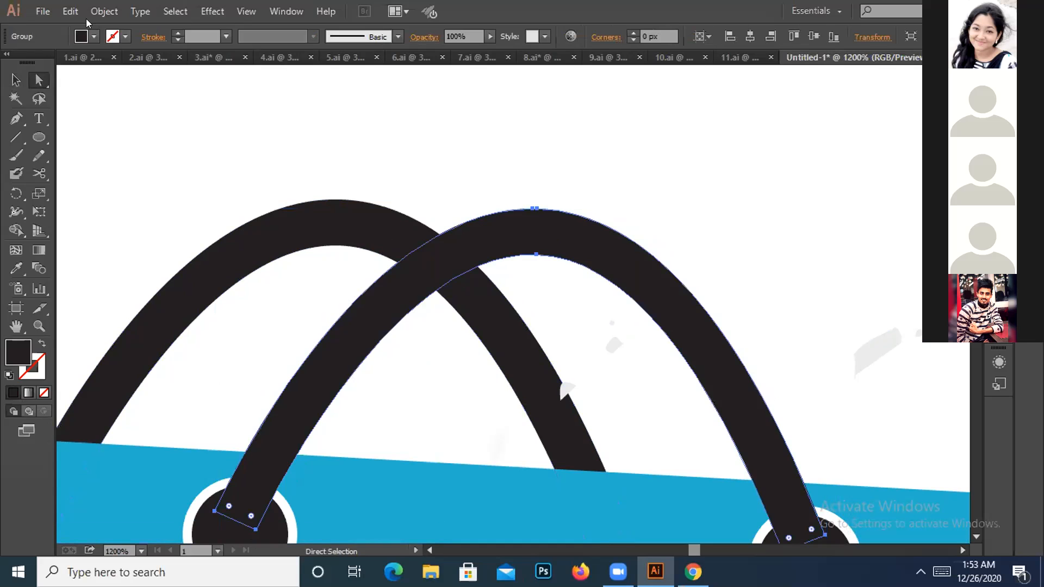
# - Begin an Offset Path on the front handle at 0.65 px with miter joins and preview it
pyautogui.click(104, 11)
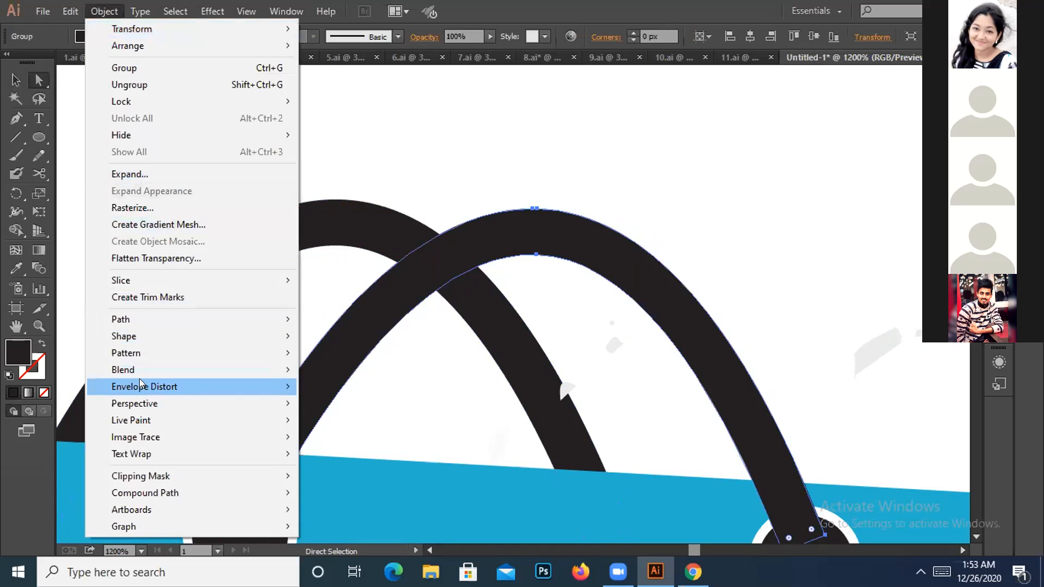
pyautogui.moveTo(216, 329)
pyautogui.click(346, 376)
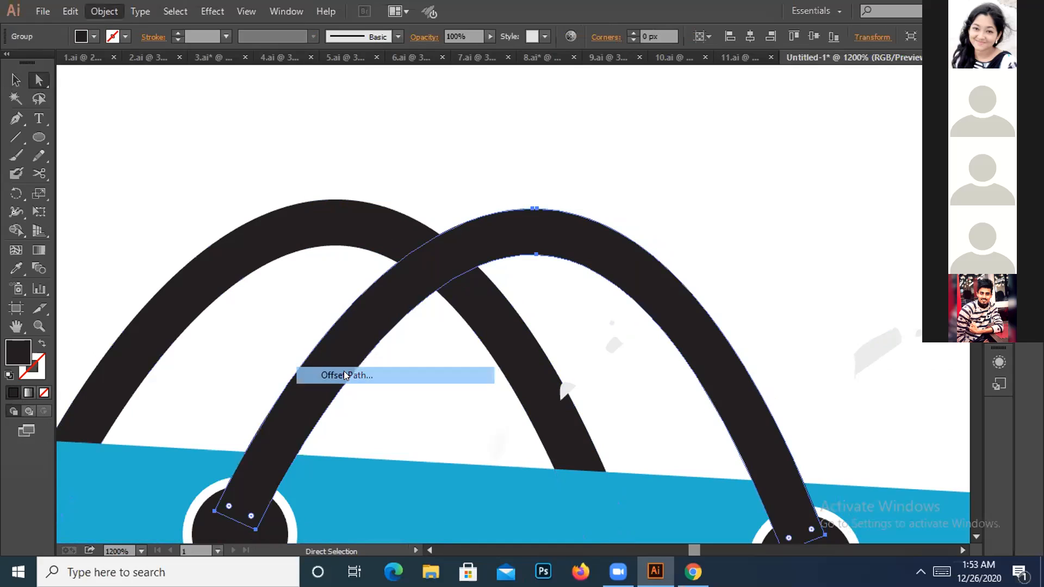
pyautogui.click(757, 478)
pyautogui.click(809, 396)
pyautogui.write('0.')
pyautogui.write('65')
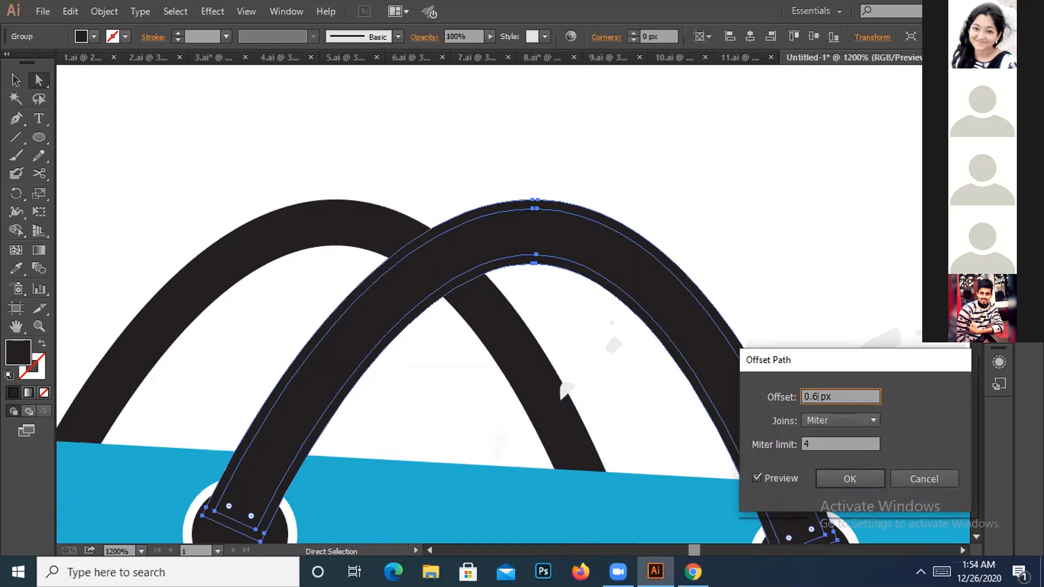
pyautogui.click(760, 478)
pyautogui.click(760, 479)
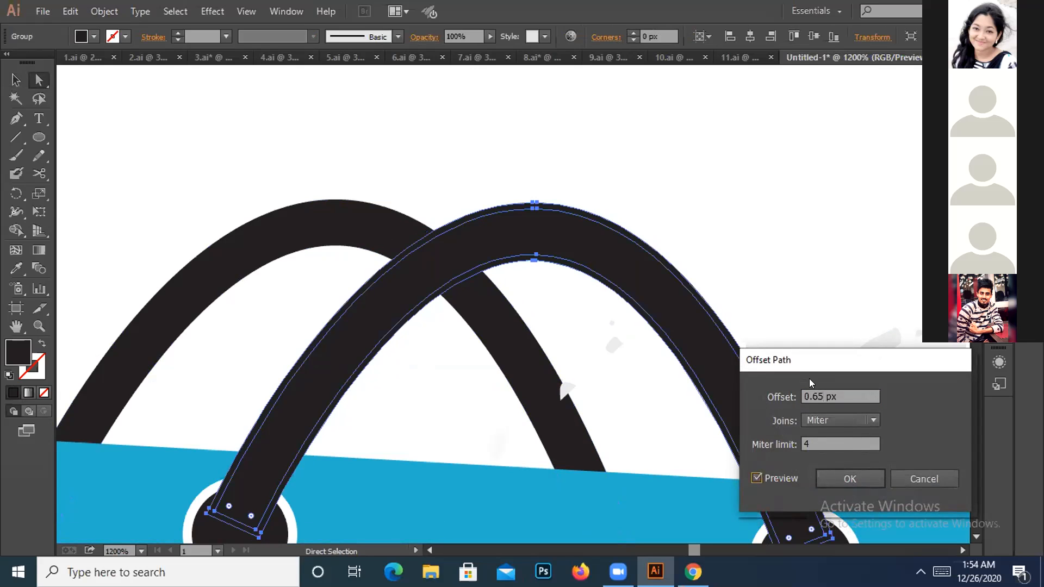
# - Change the front handle's offset to 0.50 px, preview it and apply the offset
pyautogui.click(816, 393)
pyautogui.press('BackSpace')
pyautogui.press('BackSpace')
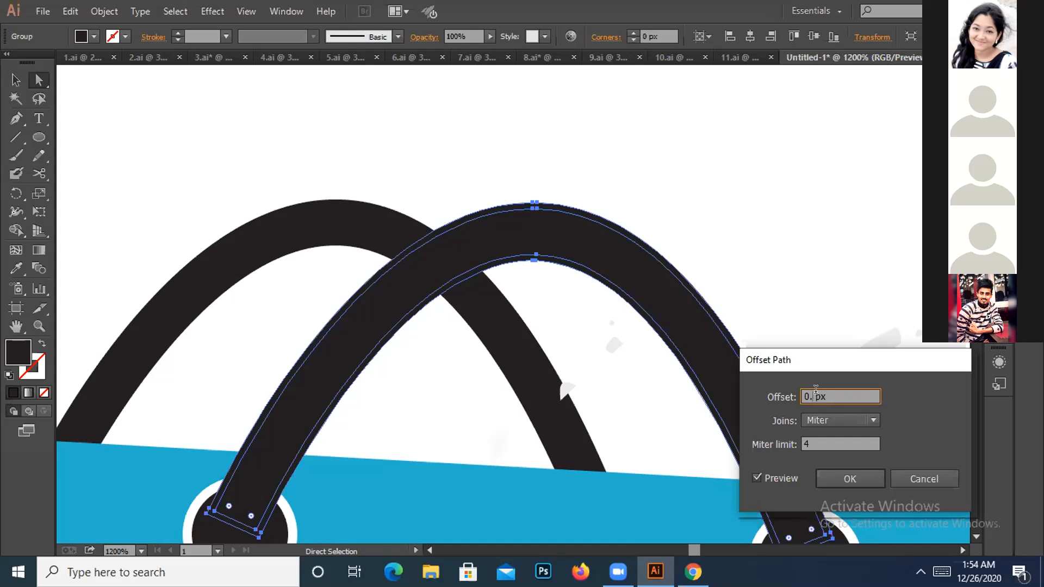
pyautogui.write('50')
pyautogui.click(777, 471)
pyautogui.click(777, 471)
pyautogui.click(852, 481)
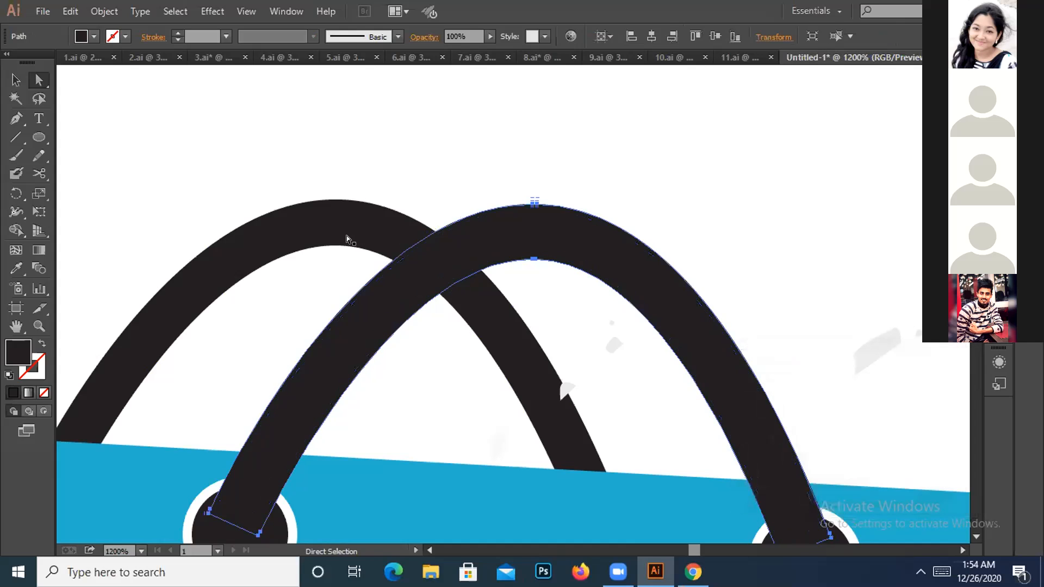
# - Subtract the offset outline from the back handle with Minus Front to leave a gap at the crossing
pyautogui.keyDown('shift'); pyautogui.click(325, 237); pyautogui.keyUp('shift')
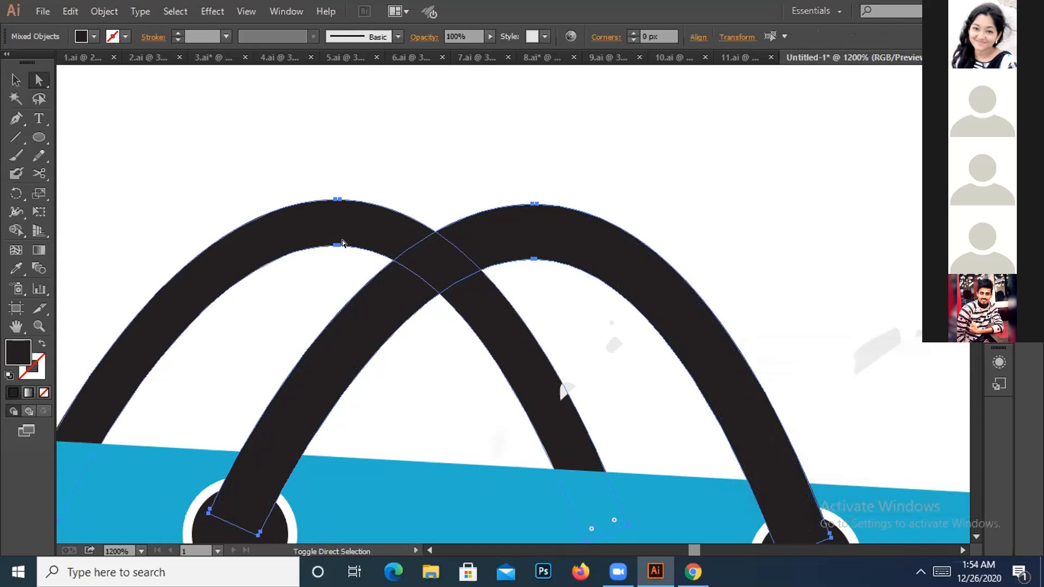
pyautogui.click(999, 384)
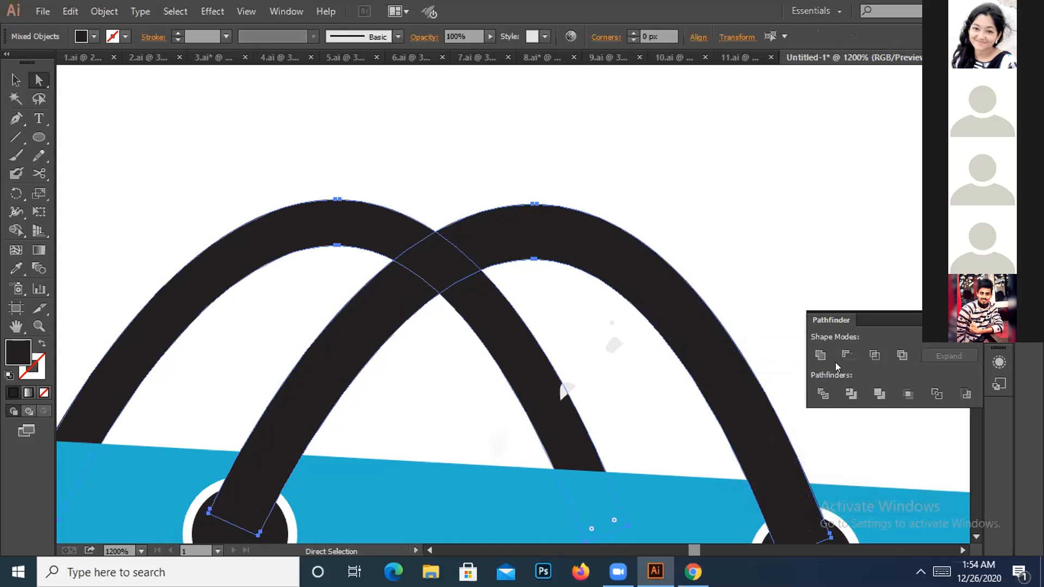
pyautogui.click(847, 359)
pyautogui.click(799, 218)
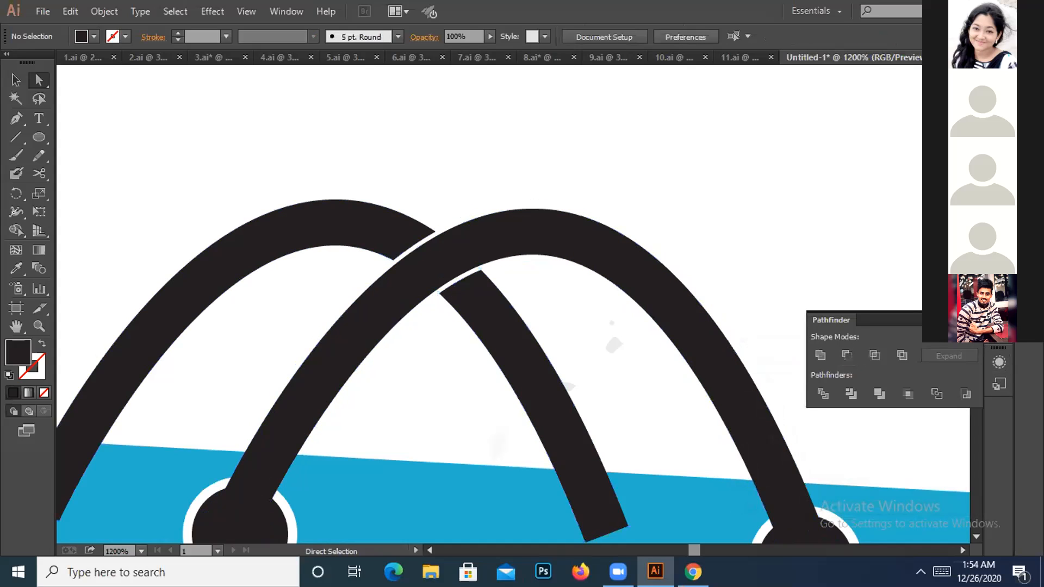
# - Ungroup the two bag handles so the back handle can be handled separately
pyautogui.hotkey('ctrl', '-')
pyautogui.hotkey('ctrl', '-')
pyautogui.hotkey('ctrl', '-')
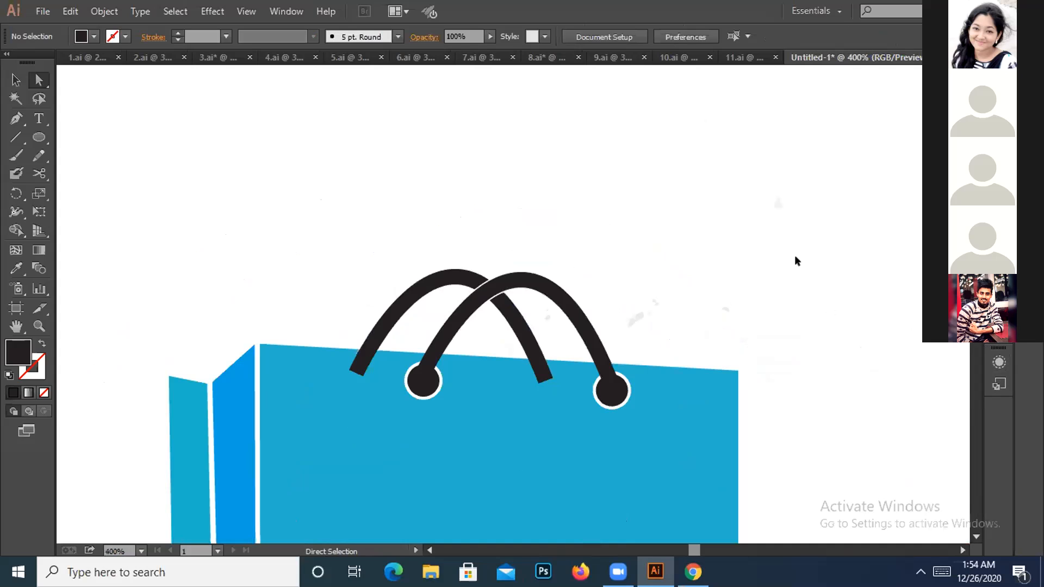
pyautogui.rightClick(559, 295)
pyautogui.click(505, 263)
pyautogui.click(16, 80)
pyautogui.click(397, 303)
pyautogui.rightClick(397, 303)
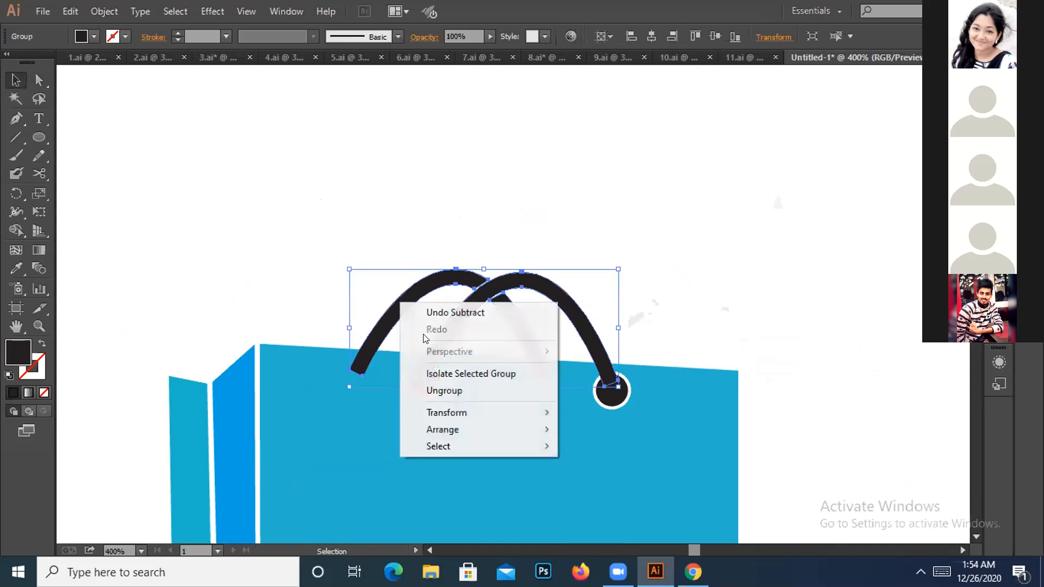
pyautogui.click(459, 389)
# - Send the back handle to the back so its ends sit behind the blue bag
pyautogui.click(417, 273)
pyautogui.click(419, 290)
pyautogui.rightClick(420, 292)
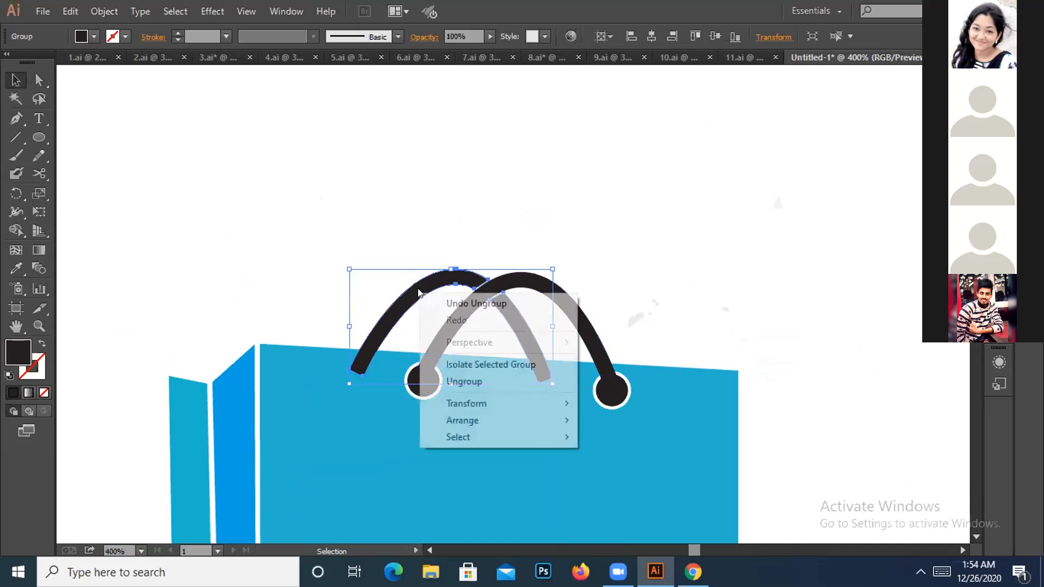
pyautogui.moveTo(473, 426)
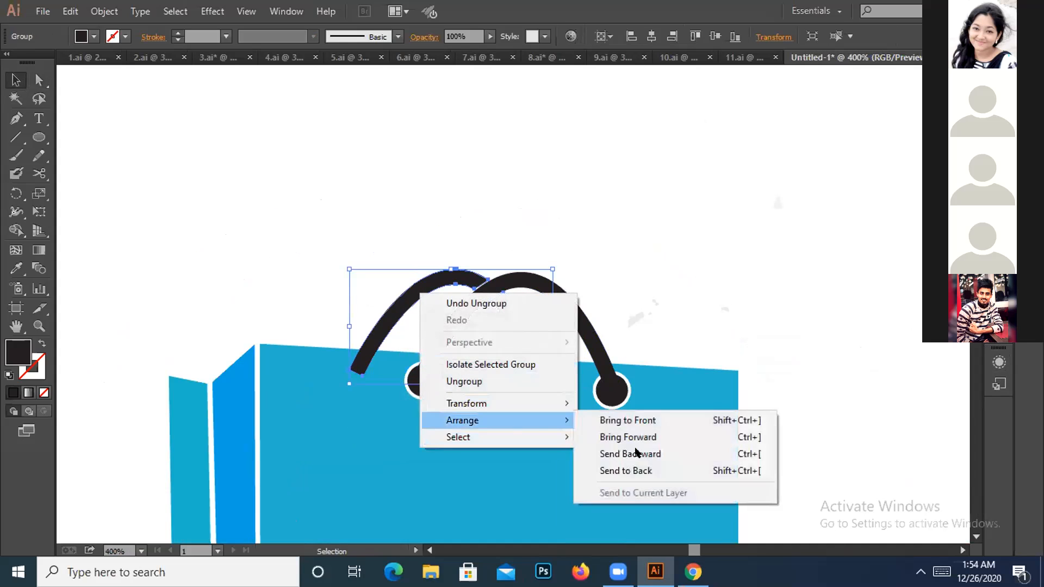
pyautogui.click(650, 482)
pyautogui.click(729, 310)
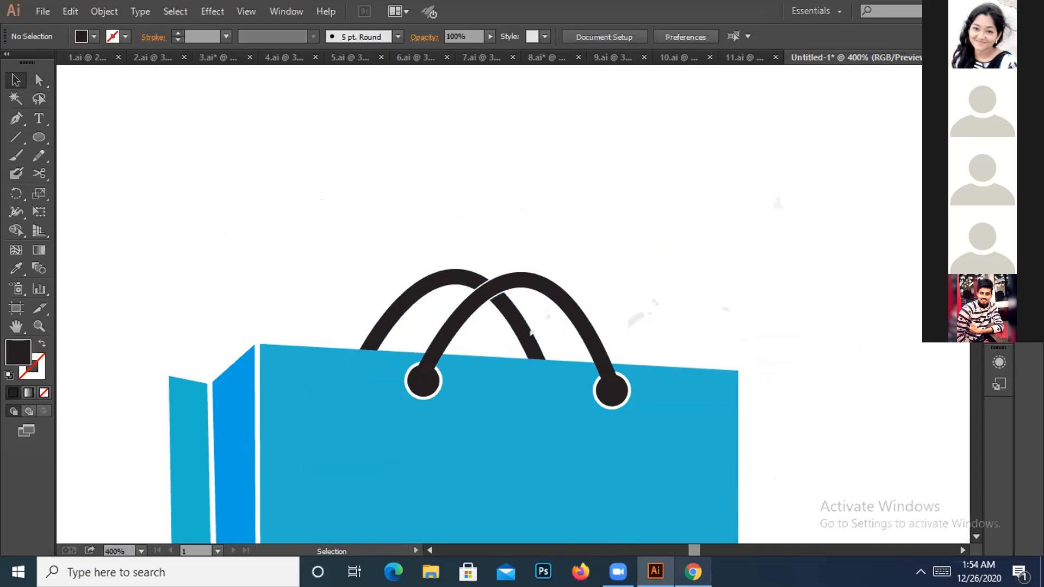
# - Switch to Chrome to check the contest's brand name in the Facebook group chat, and return to Illustrator
pyautogui.moveTo(692, 571)
pyautogui.click(699, 490)
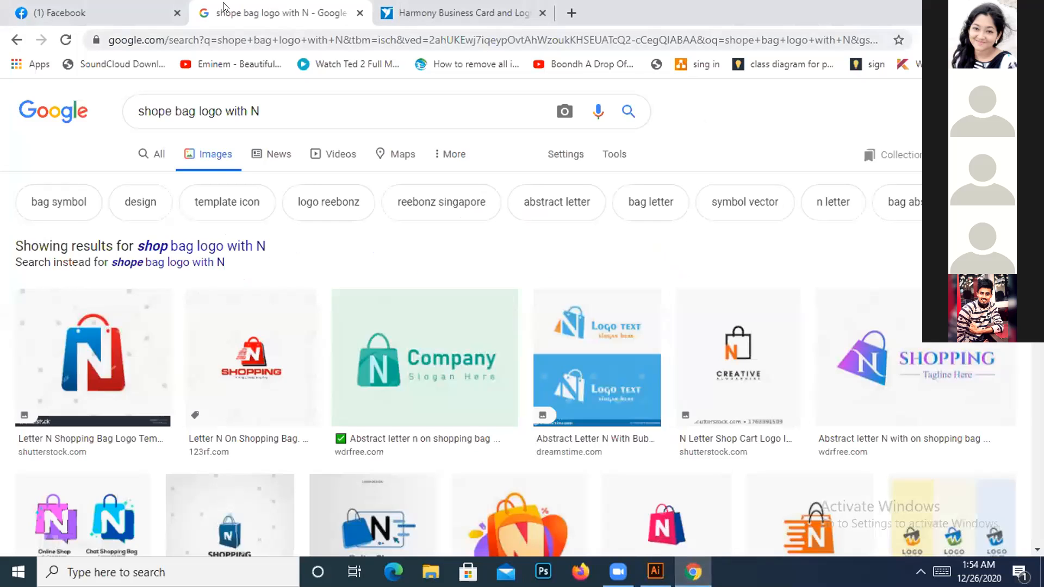
pyautogui.click(144, 7)
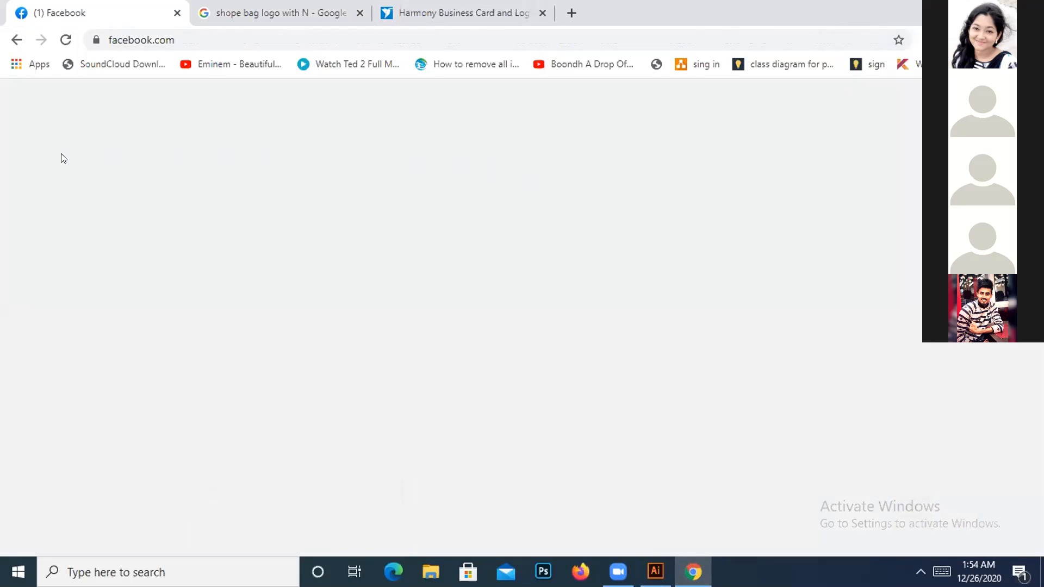
pyautogui.scroll(-10, 805, 439)
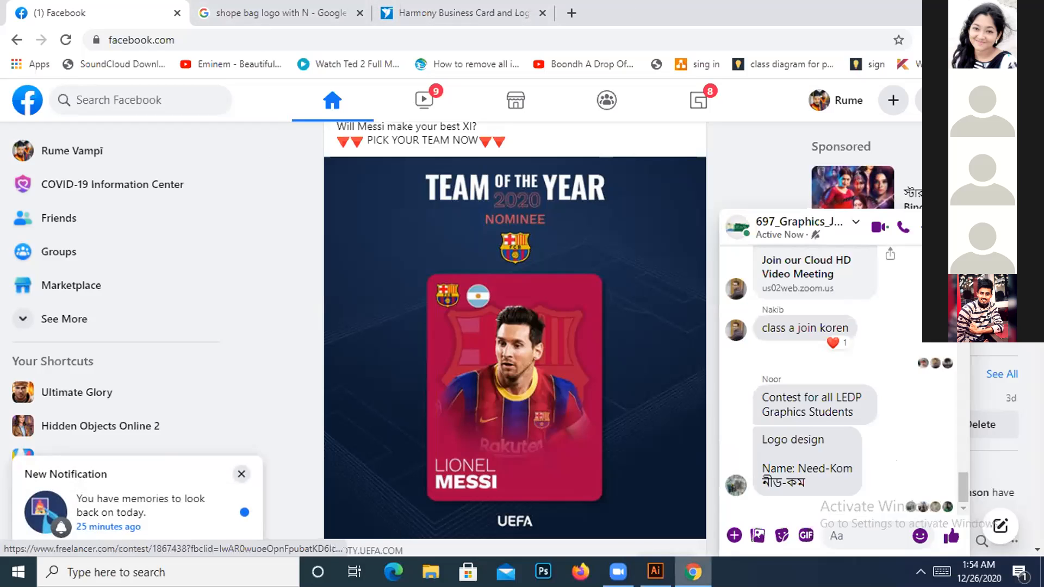
pyautogui.click(655, 571)
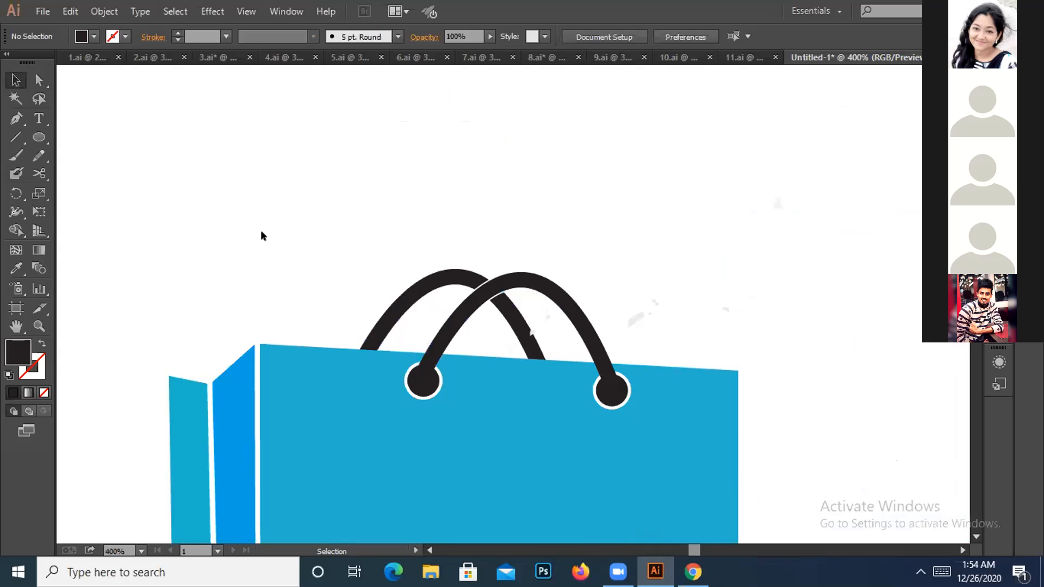
# - Add the text NEED-COM on the blank area above the bag logo
pyautogui.hotkey('ctrl', '1')
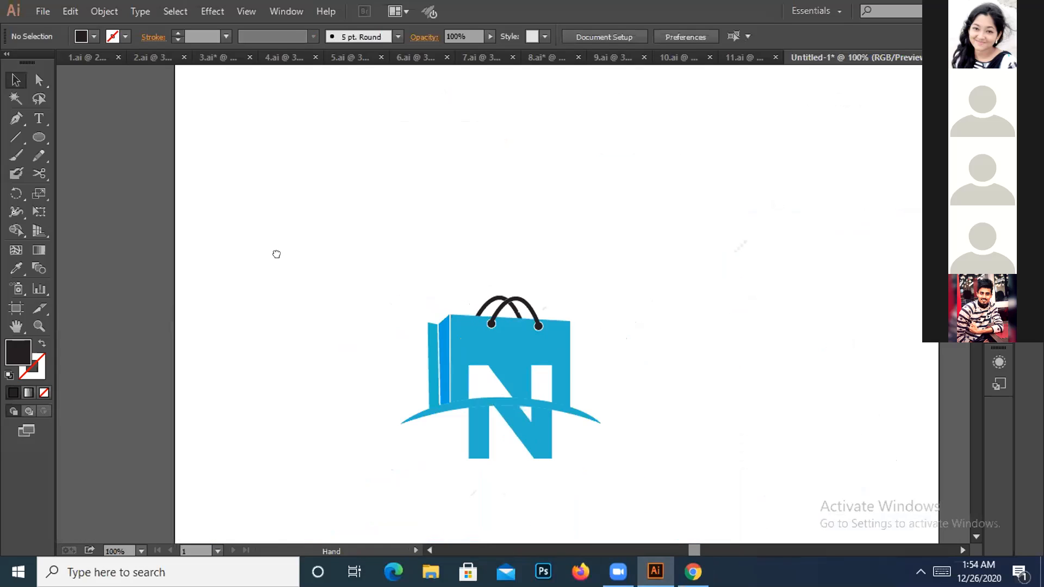
pyautogui.moveTo(275, 252); pyautogui.dragTo(265, 228)
pyautogui.click(31, 121)
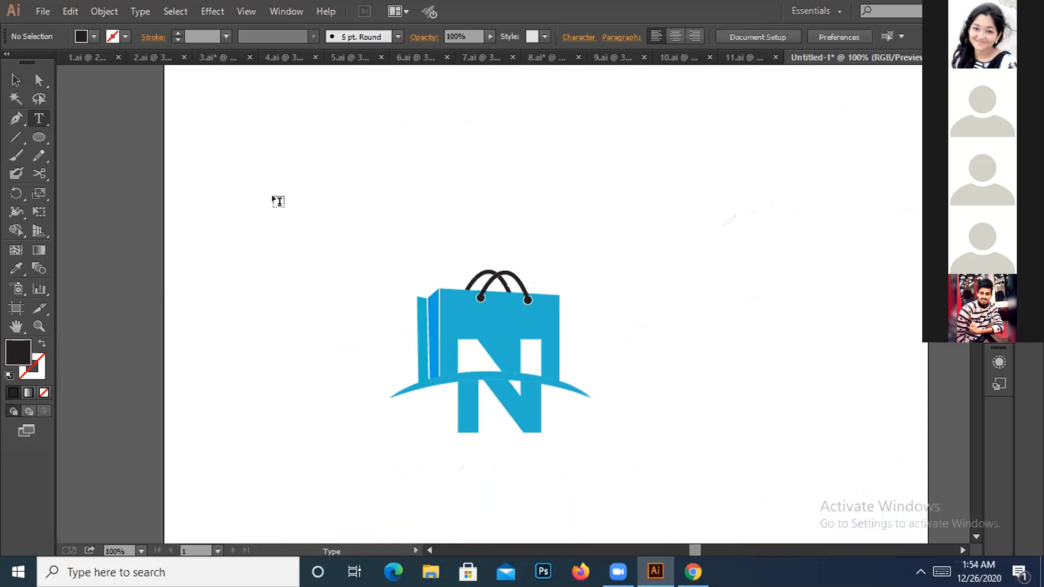
pyautogui.click(274, 196)
pyautogui.write('N')
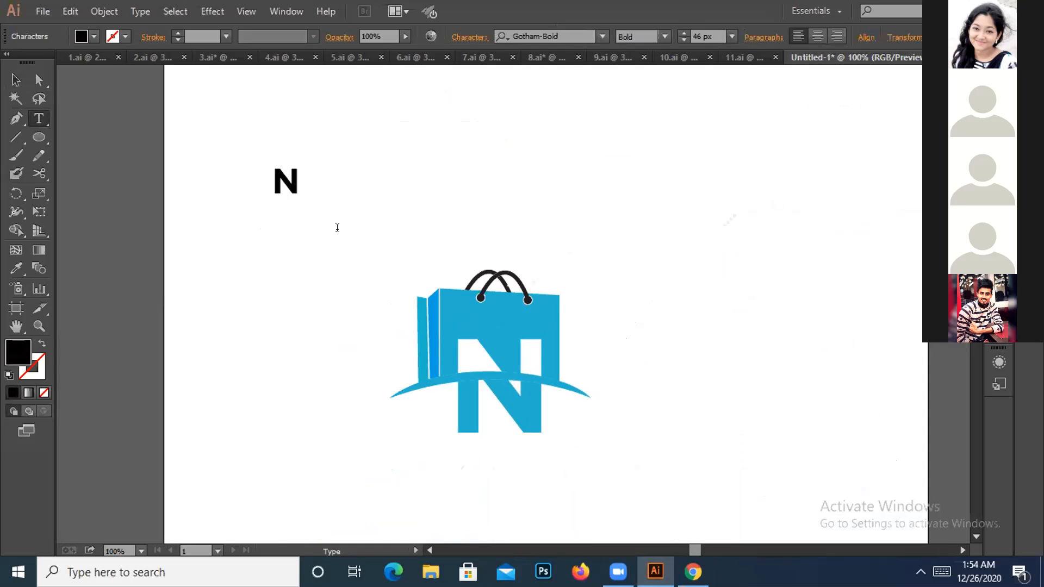
pyautogui.write('EED-COM')
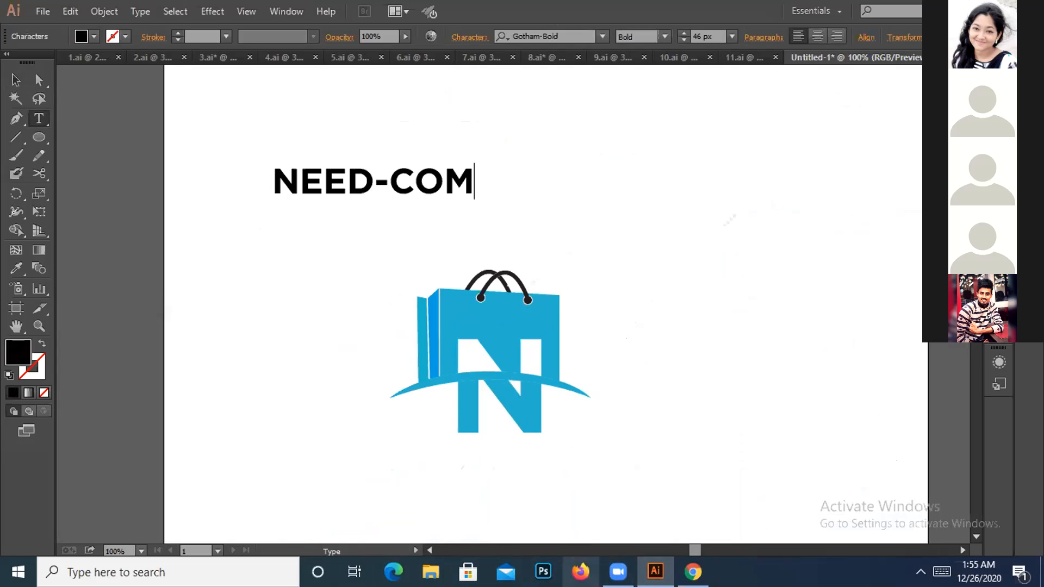
pyautogui.moveTo(618, 572)
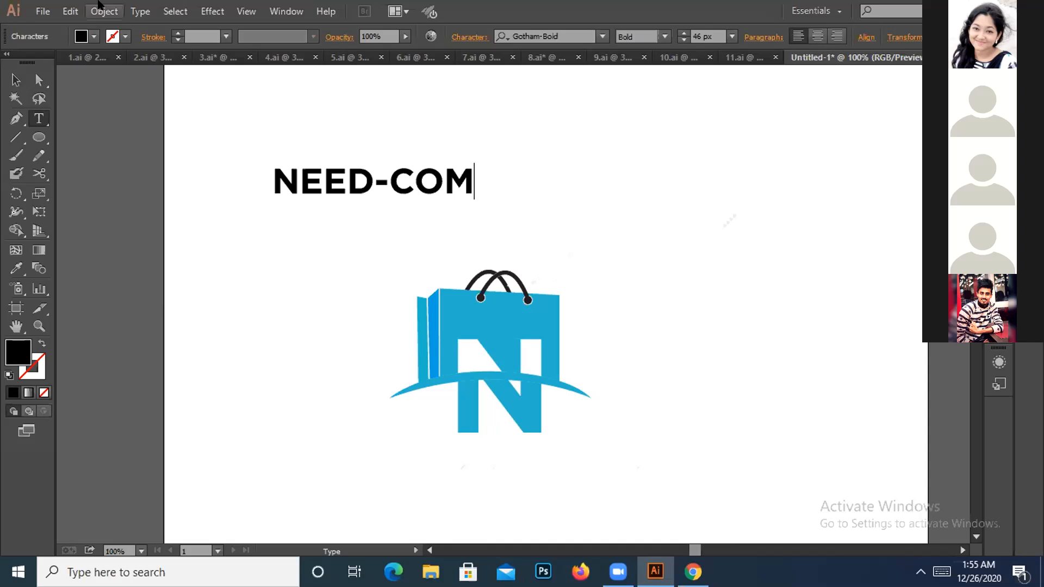
pyautogui.press('Escape')
# - Set the NEED-COM text's font to Asimov and move the text below the bag logo
pyautogui.click(535, 34)
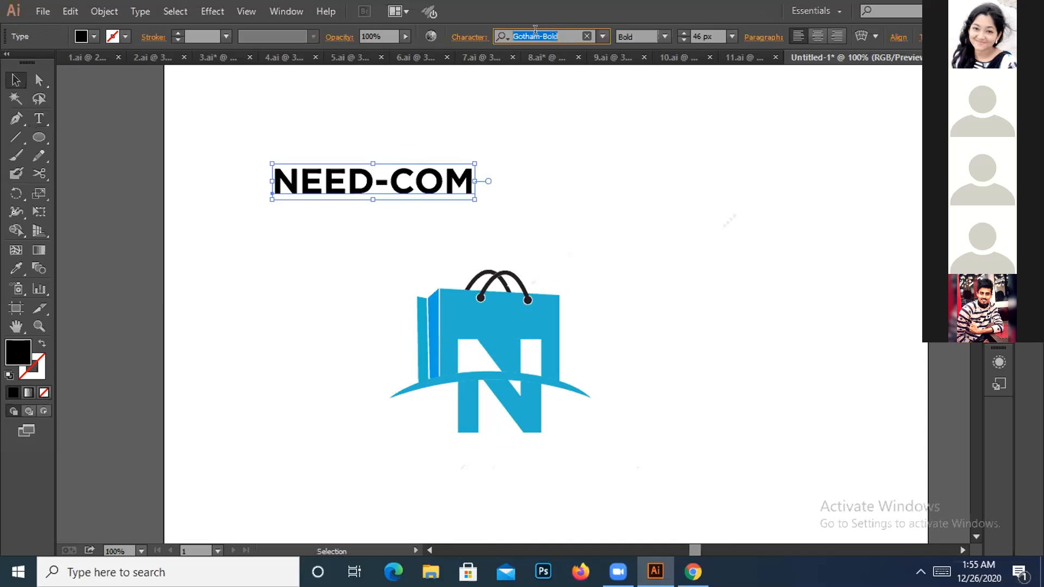
pyautogui.write('ASI')
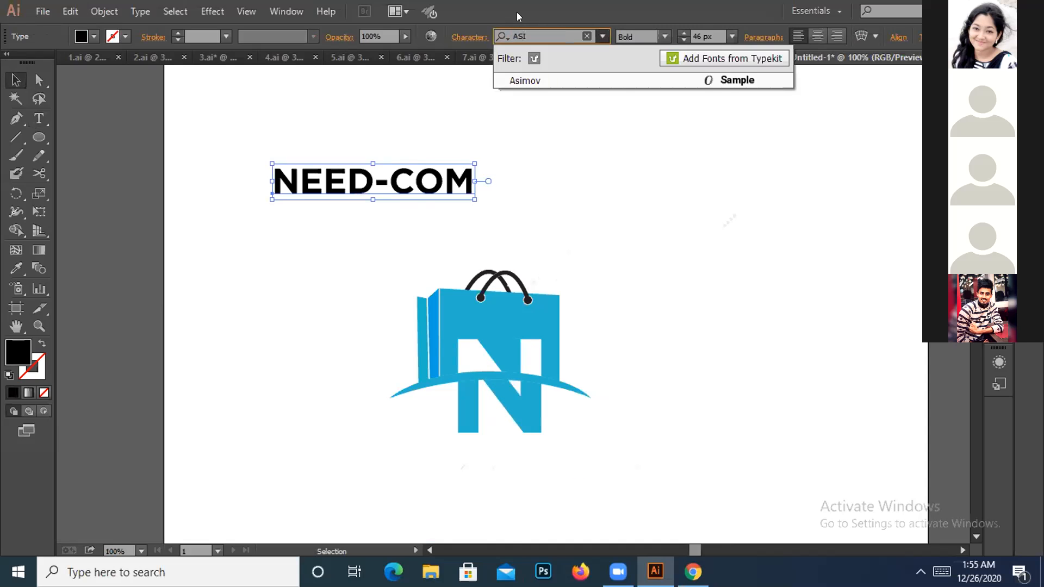
pyautogui.click(563, 82)
pyautogui.click(558, 128)
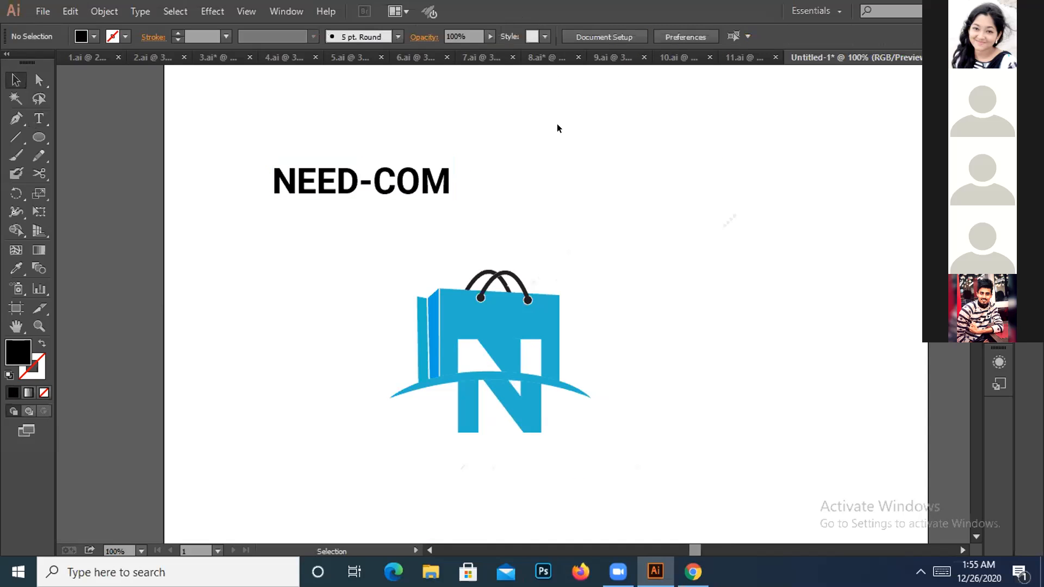
pyautogui.moveTo(351, 180); pyautogui.dragTo(495, 467)
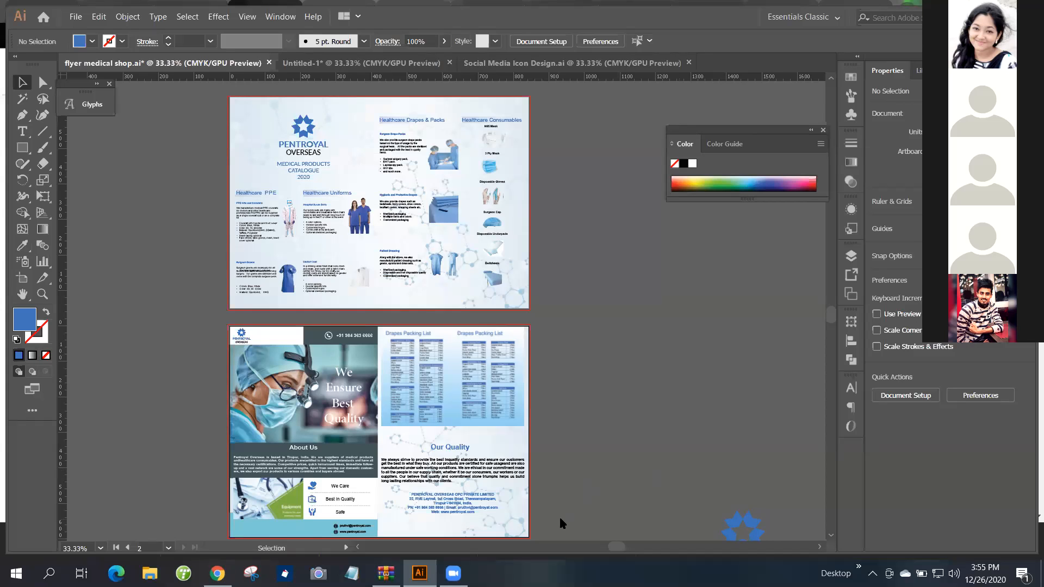
pyautogui.hscroll(2, 471, 209)
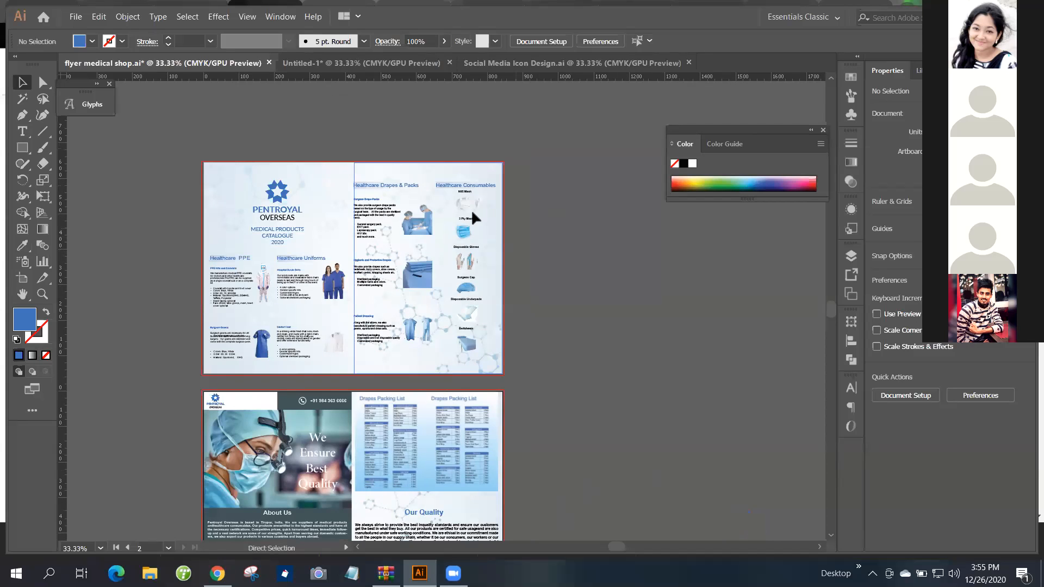
pyautogui.scroll(2, 442, 200)
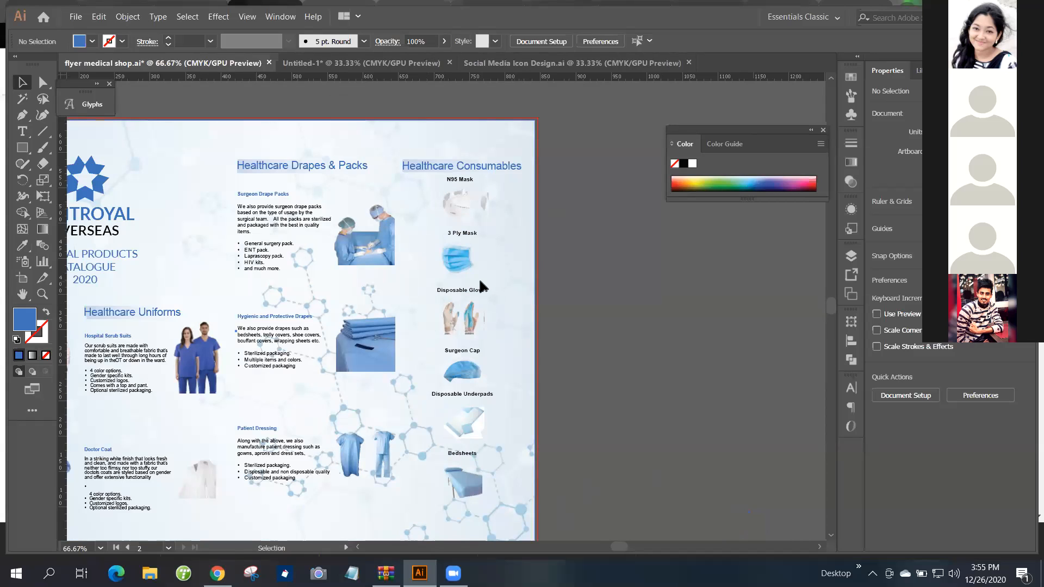
pyautogui.scroll(-1, 222, 305)
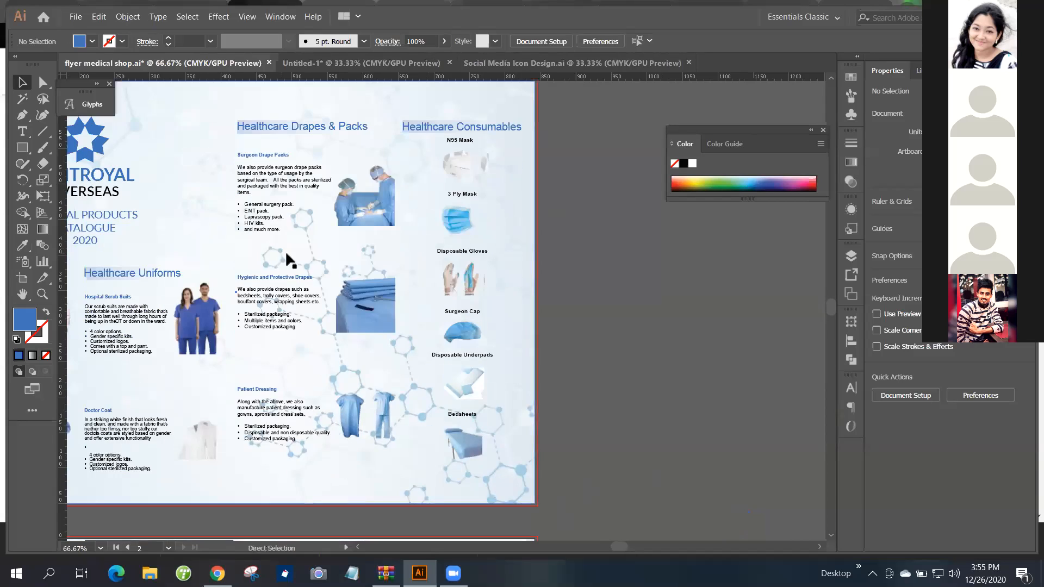
# - Examine the text blocks of the medical flyer's Healthcare PPE and Healthcare Uniforms sections, down to the Surgeon Gowns paragraph
pyautogui.hscroll(-5, 285, 250)
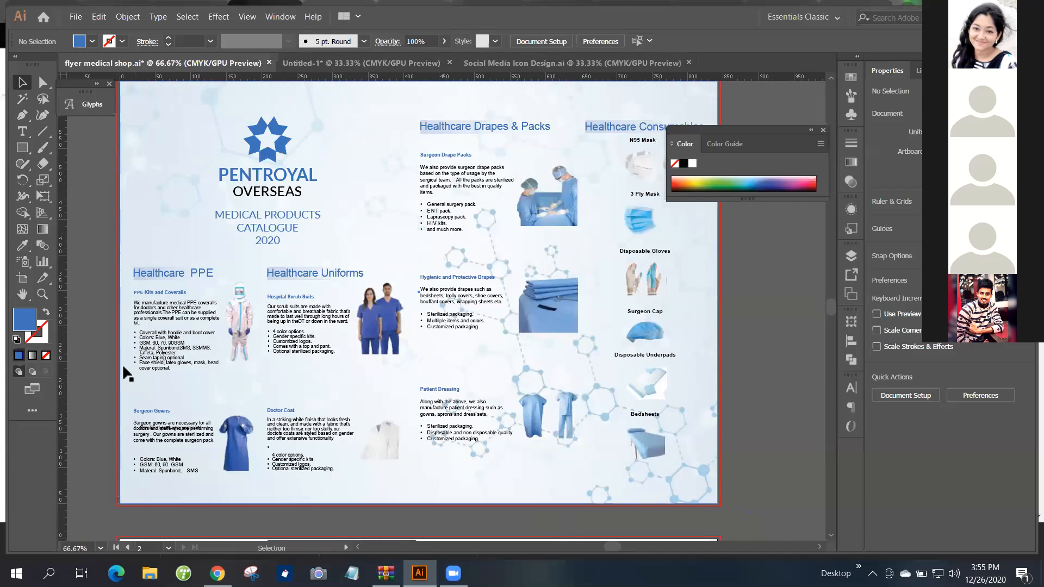
pyautogui.scroll(-1, 130, 364)
pyautogui.hscroll(-1, 181, 309)
pyautogui.scroll(1, 186, 302)
pyautogui.scroll(3, 256, 278)
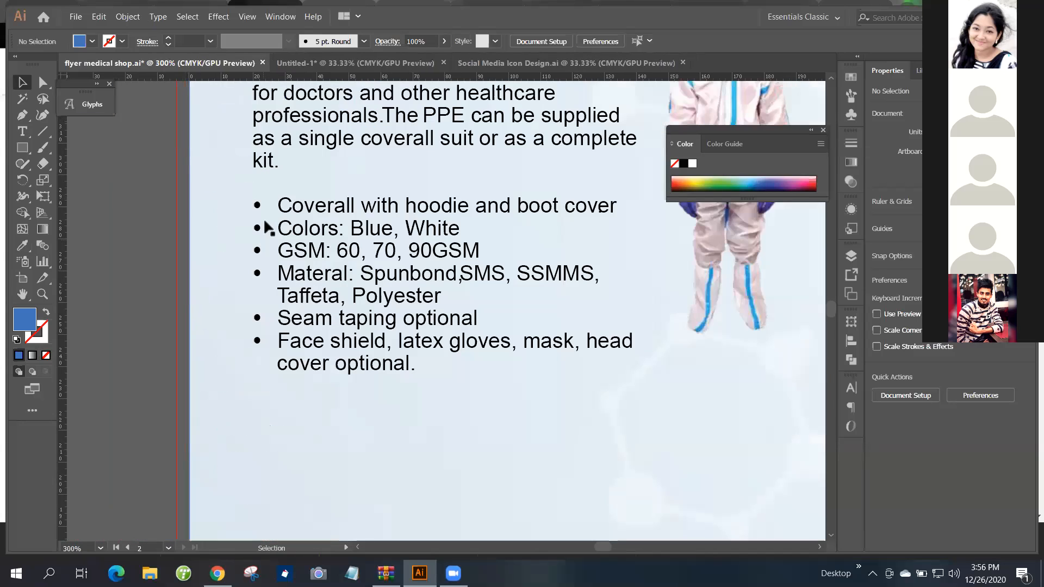
pyautogui.scroll(-2, 259, 206)
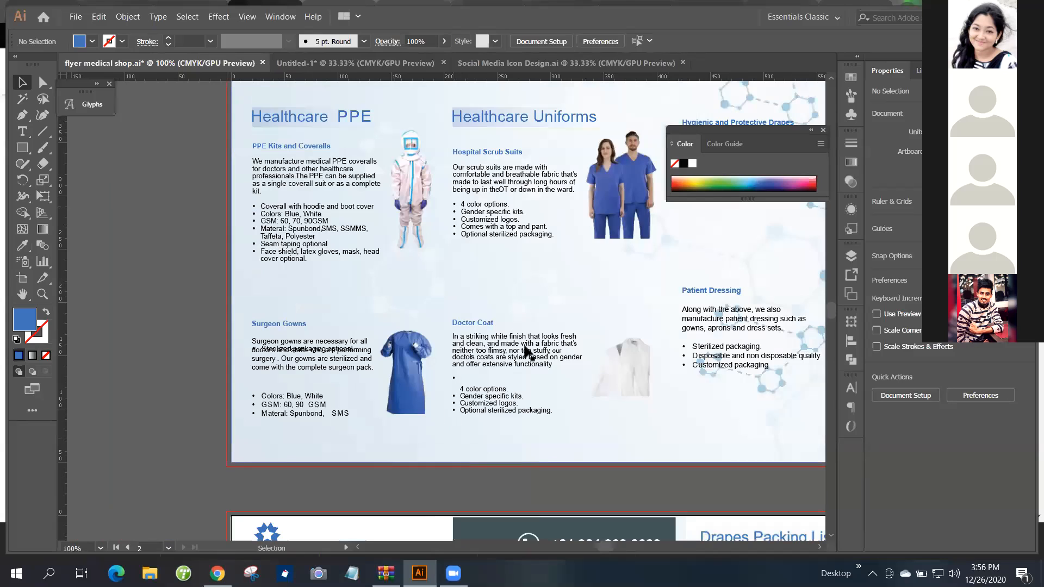
pyautogui.scroll(1, 294, 364)
pyautogui.scroll(3, 294, 365)
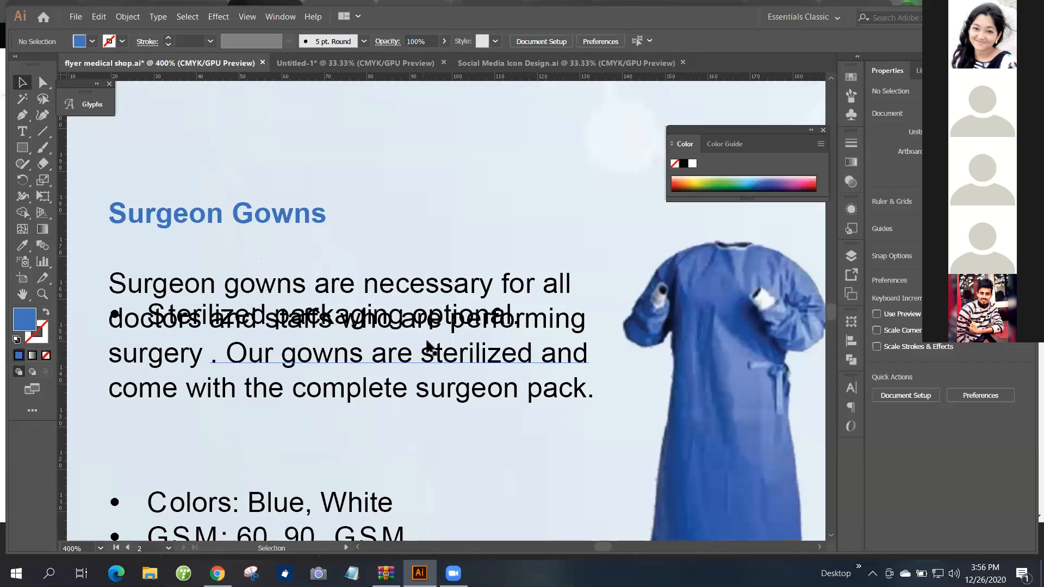
# - Move the "terilized packaging optional." text and its separate letter S off the Surgeon Gowns paragraph, up beside the heading
pyautogui.click(405, 326)
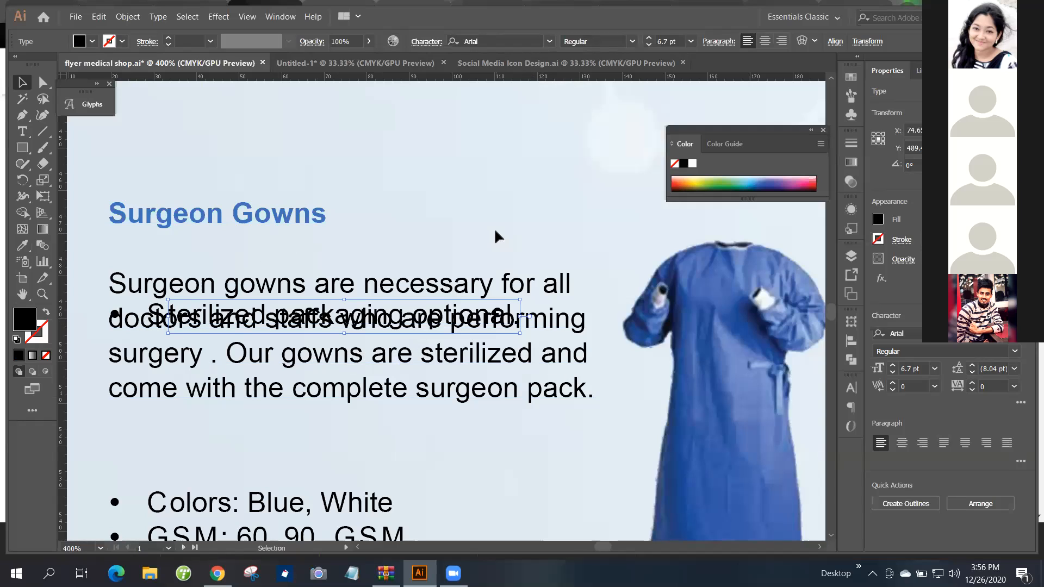
pyautogui.click(140, 328)
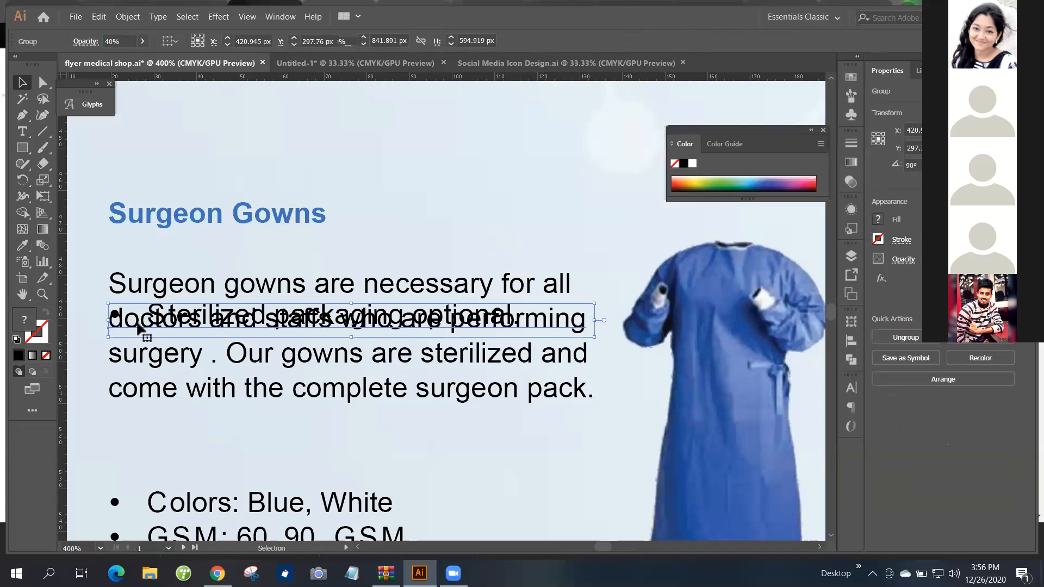
pyautogui.click(180, 324)
pyautogui.moveTo(206, 319); pyautogui.dragTo(294, 240)
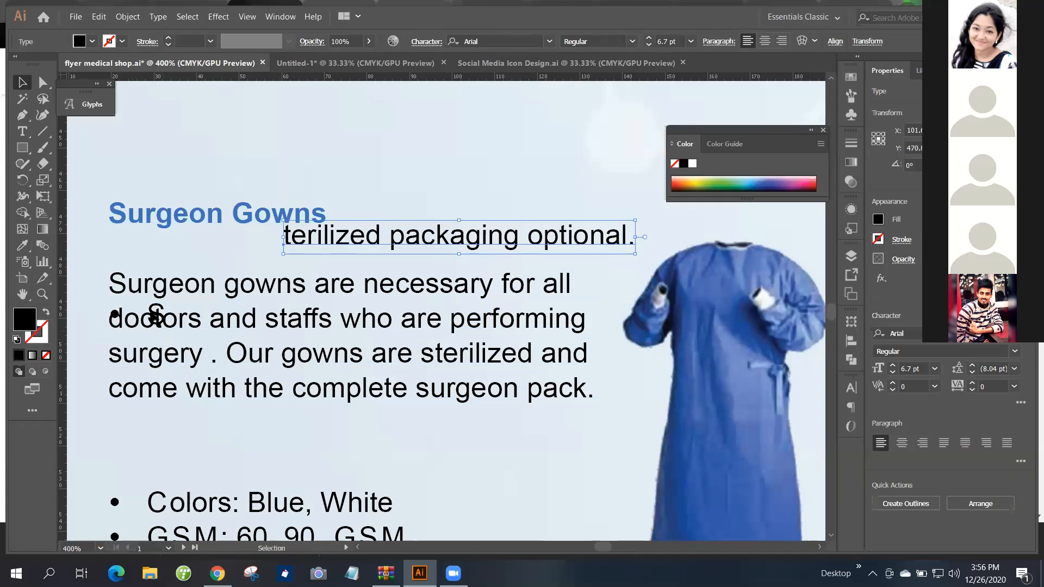
pyautogui.moveTo(155, 310); pyautogui.dragTo(306, 223)
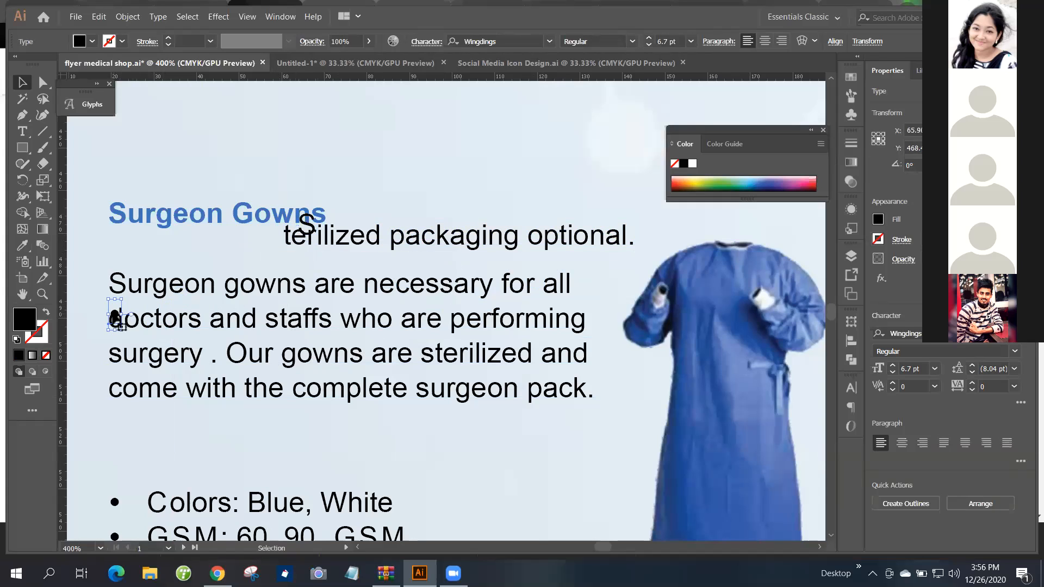
# - Move the stray bullet in the Doctor Coat block down in front of the "4 color options." line
pyautogui.click(115, 318)
pyautogui.scroll(-1, 147, 322)
pyautogui.scroll(-3, 151, 348)
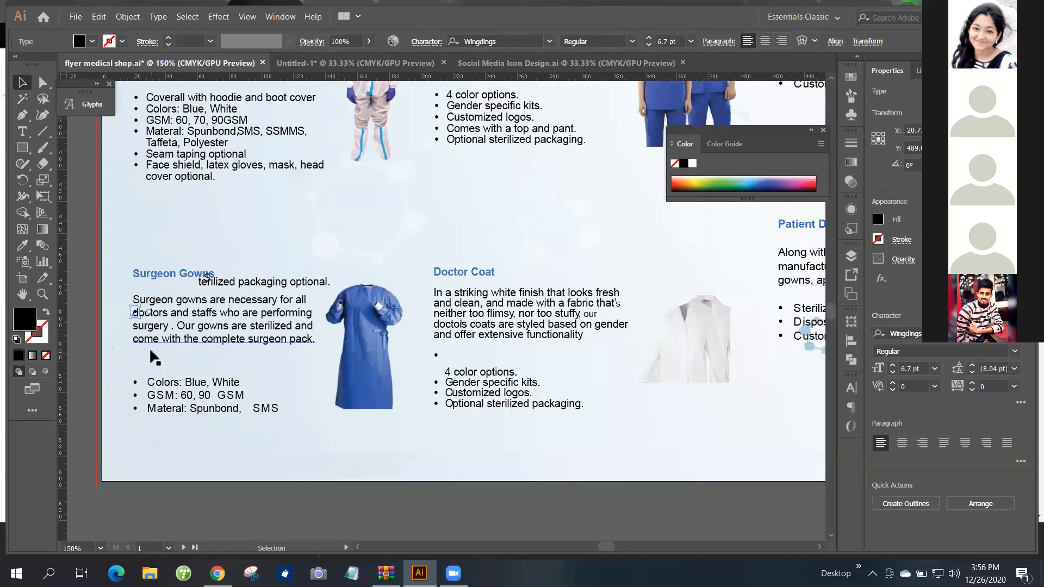
pyautogui.hscroll(-1, 179, 335)
pyautogui.scroll(-1, 308, 344)
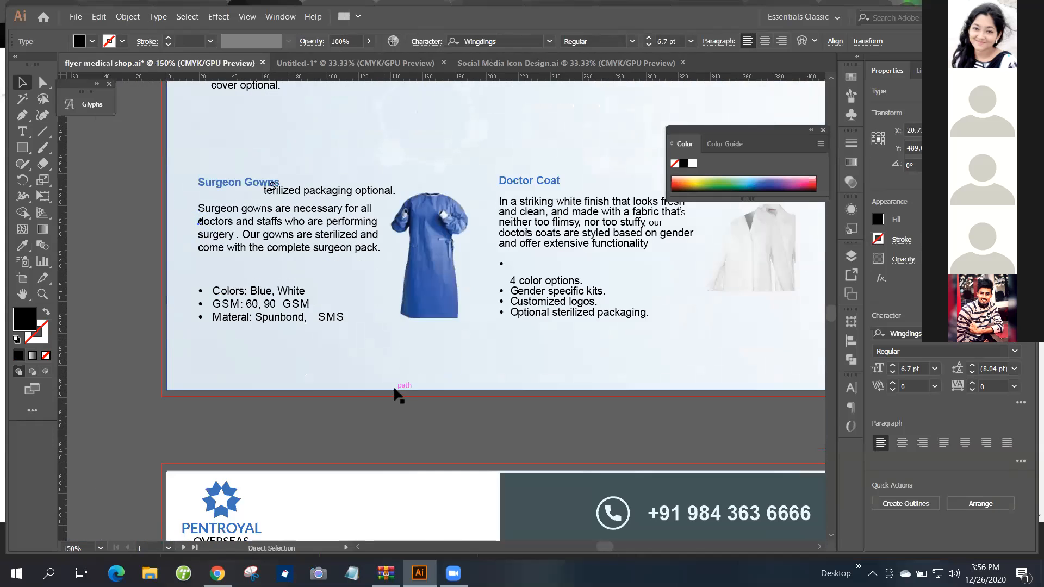
pyautogui.hscroll(1, 397, 394)
pyautogui.scroll(1, 237, 334)
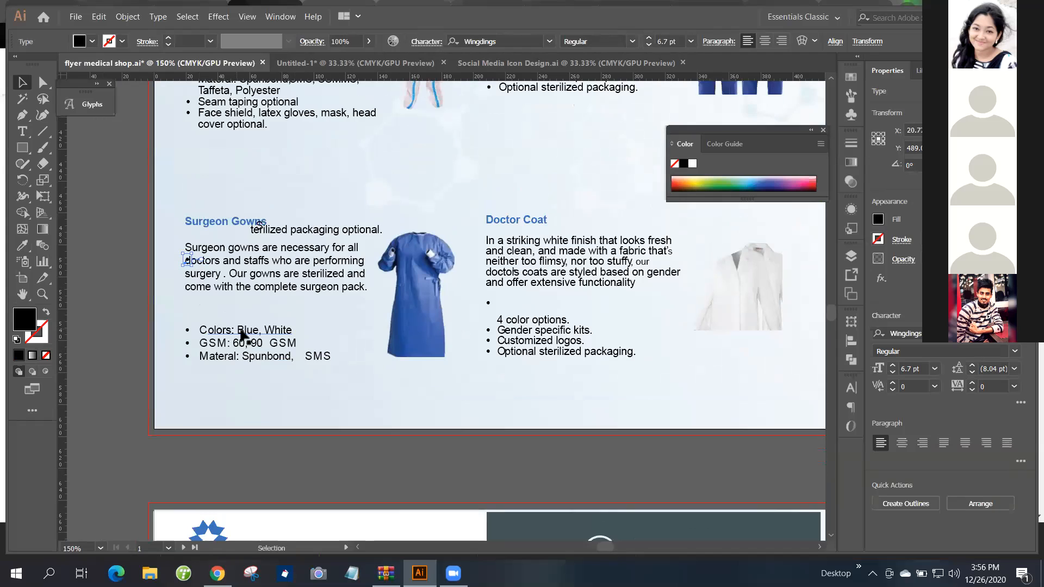
pyautogui.scroll(-1, 496, 361)
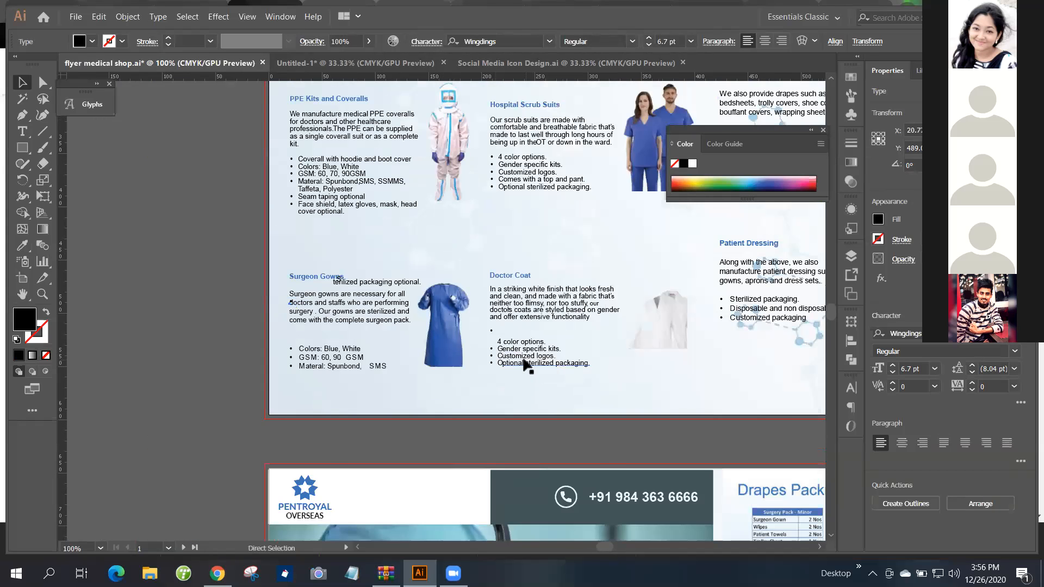
pyautogui.scroll(4, 525, 362)
pyautogui.moveTo(349, 292); pyautogui.dragTo(348, 334)
pyautogui.scroll(-2, 333, 386)
pyautogui.scroll(-1, 330, 382)
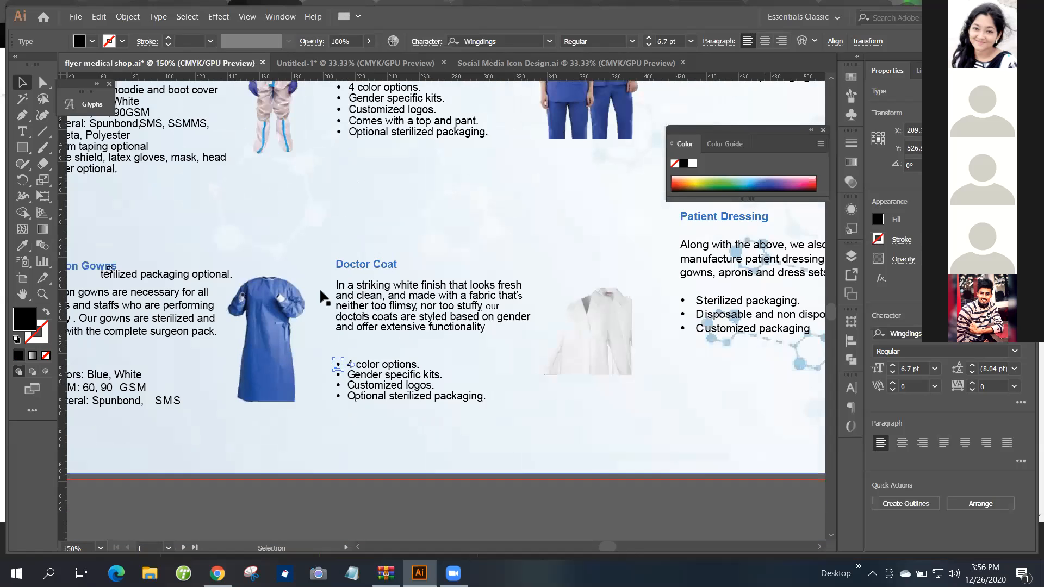
# - Examine the PPE Kits and Coveralls, Surgeon Gowns and neighbouring text blocks for misplaced text and bullets
pyautogui.scroll(3, 319, 322)
pyautogui.hscroll(-5, 315, 320)
pyautogui.hscroll(-5, 307, 307)
pyautogui.click(151, 289)
pyautogui.scroll(10, 533, 193)
pyautogui.hscroll(1, 674, 304)
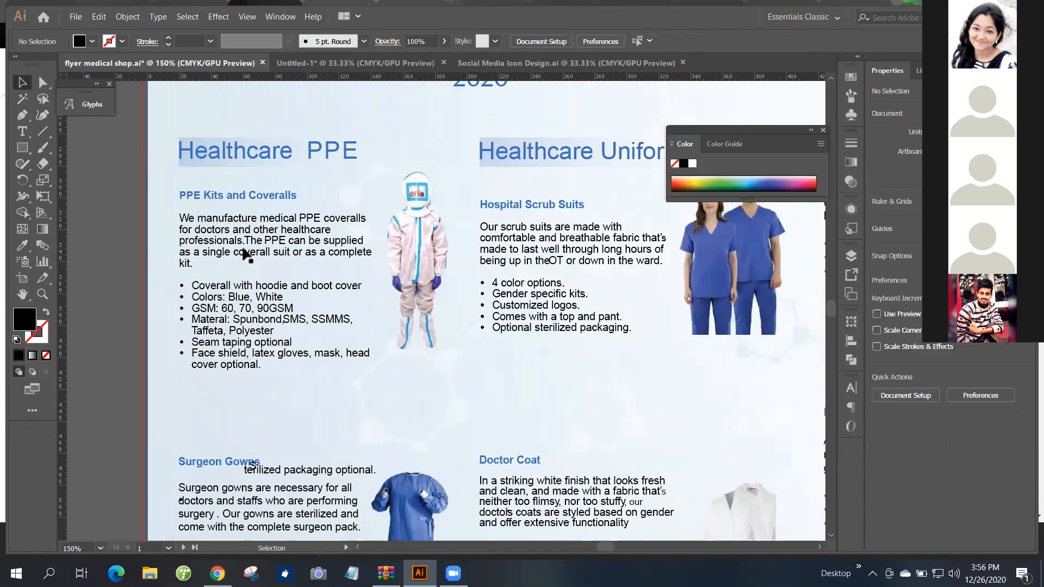
pyautogui.scroll(1, 607, 311)
pyautogui.scroll(2, 607, 311)
pyautogui.scroll(-5, 315, 434)
pyautogui.hscroll(-2, 199, 361)
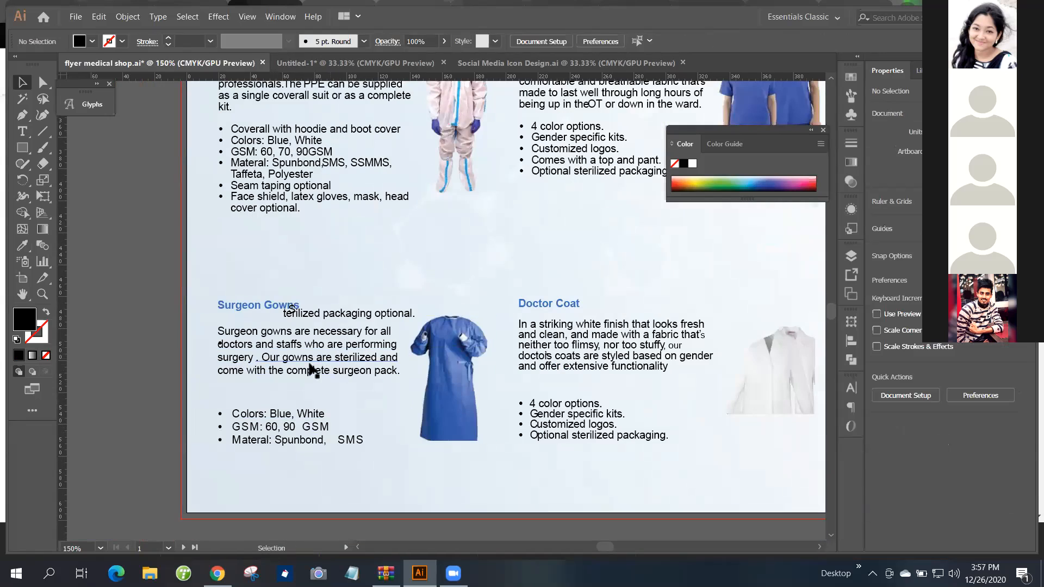
pyautogui.scroll(-1, 292, 351)
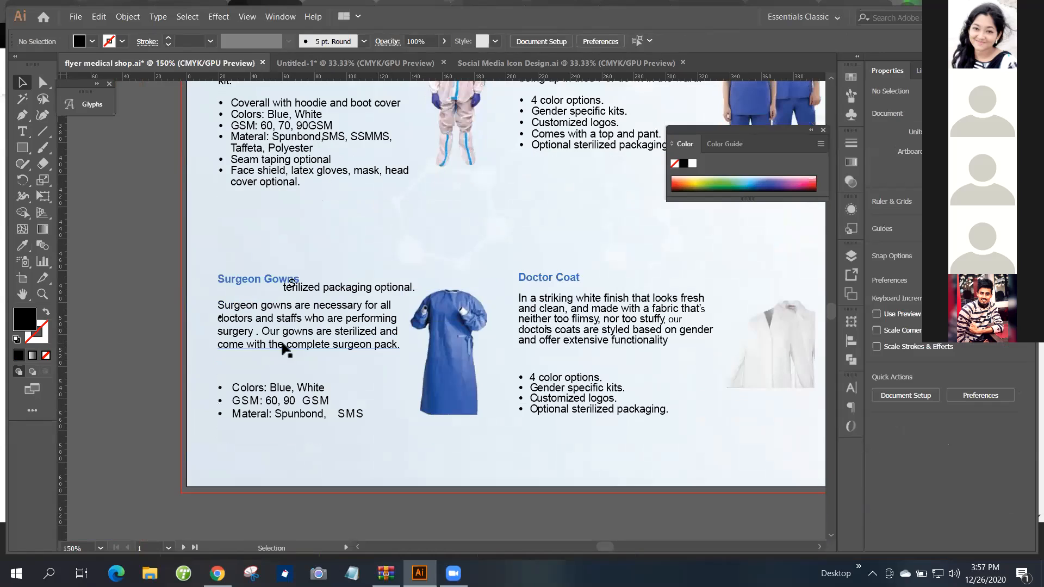
pyautogui.scroll(-1, 381, 335)
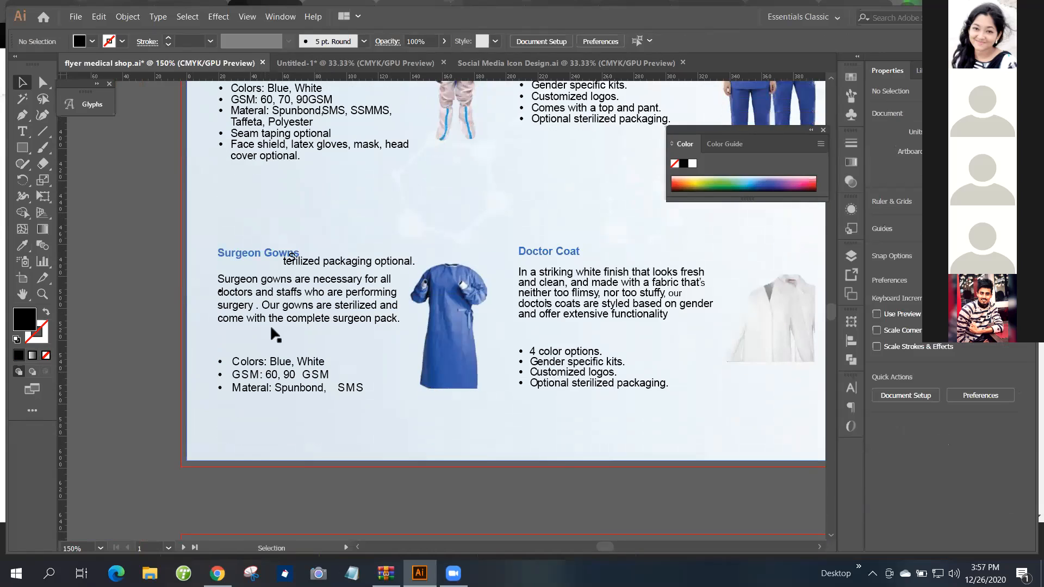
pyautogui.scroll(-2, 240, 324)
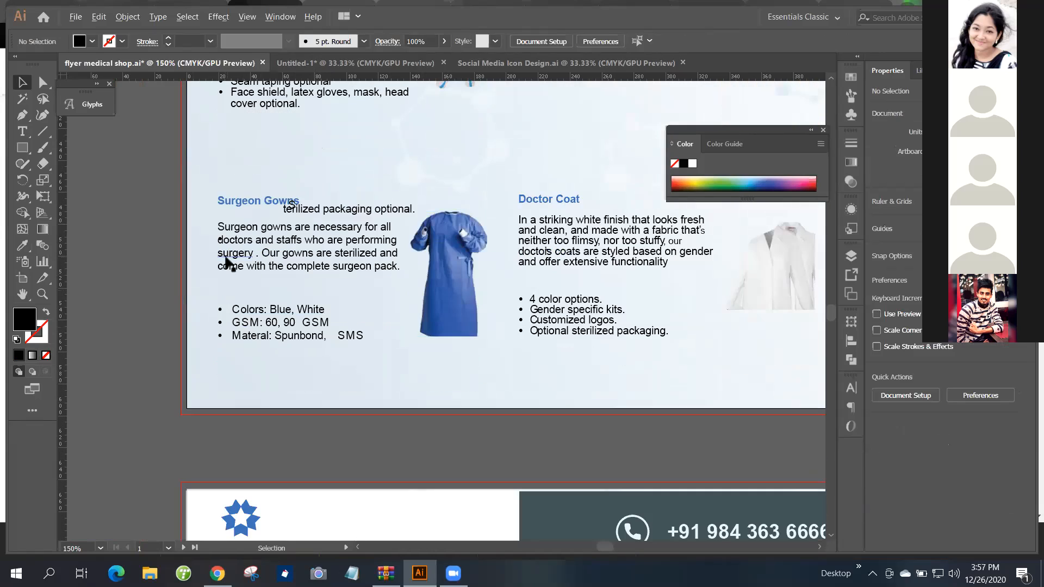
# - Move the stray bullet, the "terilized packaging optional." text and the letter S above the Colors line of the Surgeon Gowns list
pyautogui.scroll(2, 228, 264)
pyautogui.moveTo(215, 222); pyautogui.dragTo(215, 330)
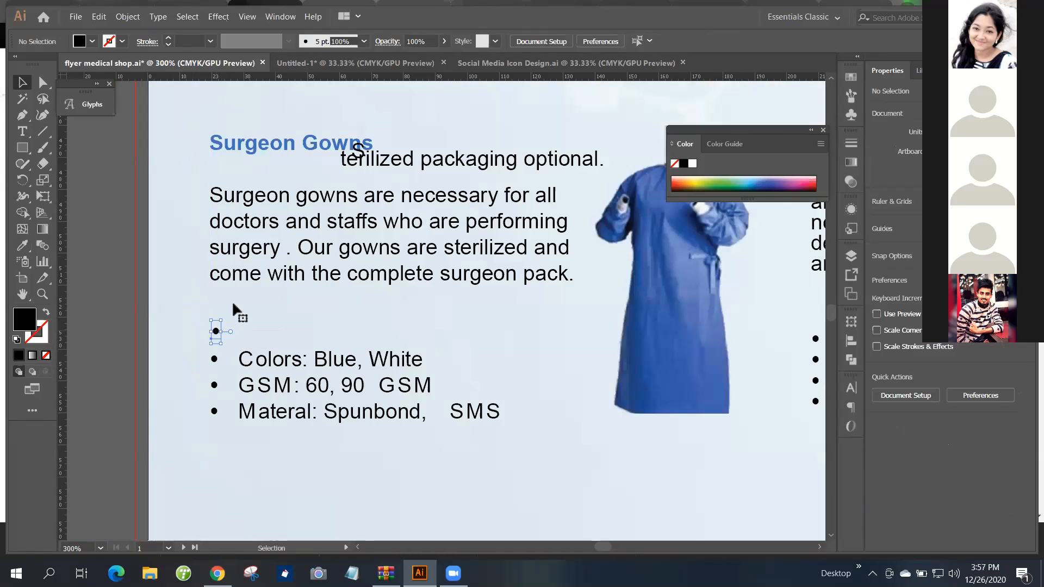
pyautogui.click(359, 152)
pyautogui.moveTo(438, 170); pyautogui.dragTo(344, 327)
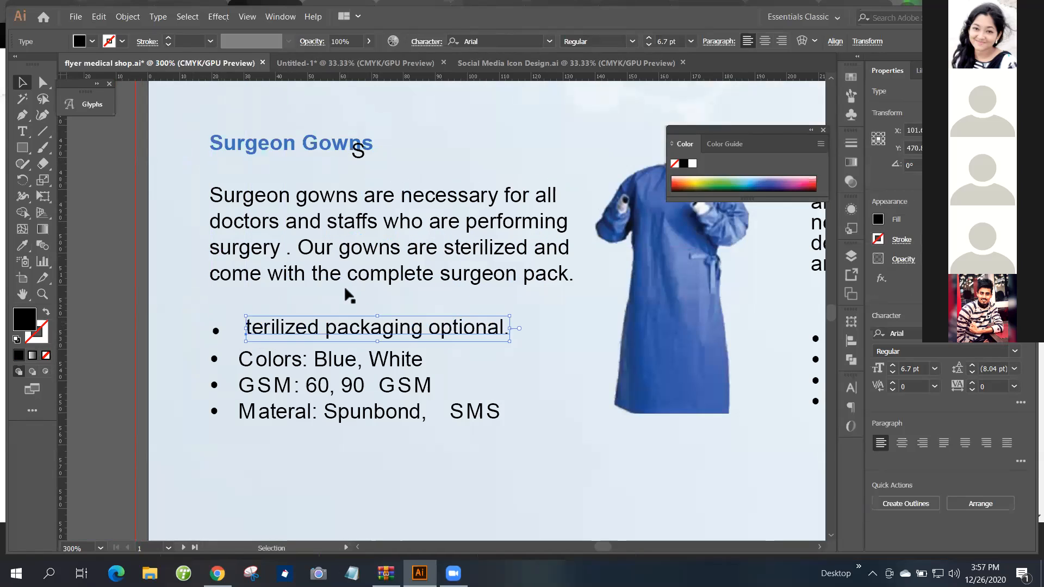
pyautogui.moveTo(360, 163); pyautogui.dragTo(241, 334)
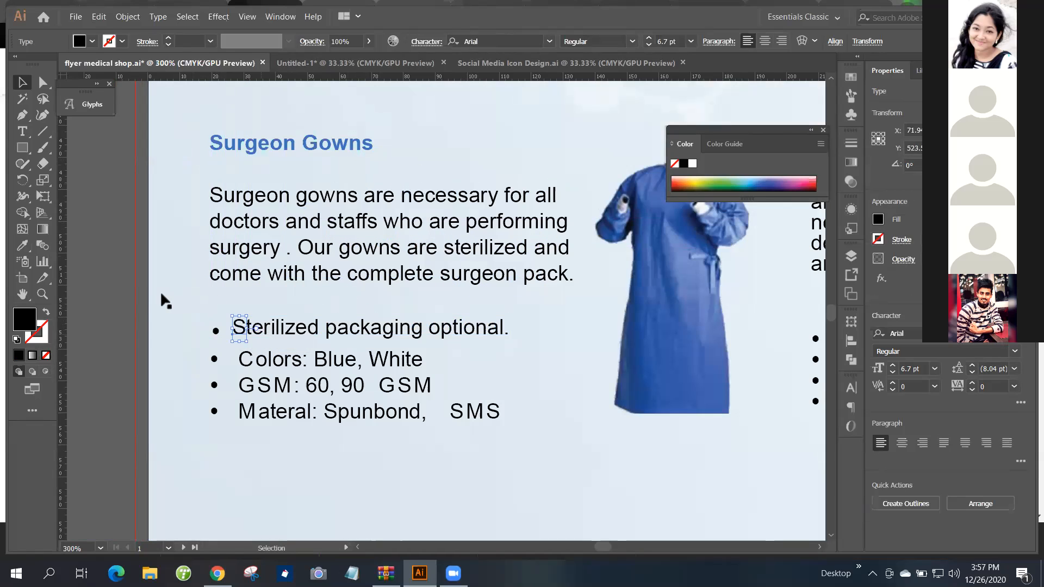
pyautogui.click(98, 275)
# - Shift the "Sterilized packaging optional." text so its start lines up with the Colors line below it
pyautogui.scroll(-1, 276, 356)
pyautogui.scroll(2, 250, 289)
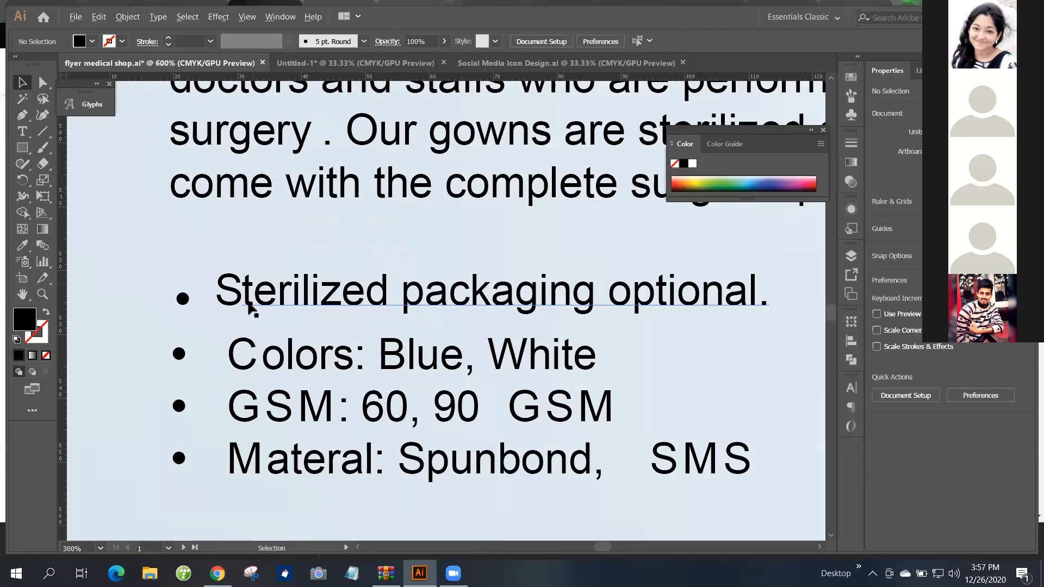
pyautogui.scroll(1, 251, 309)
pyautogui.click(287, 309)
pyautogui.moveTo(294, 307); pyautogui.dragTo(309, 321)
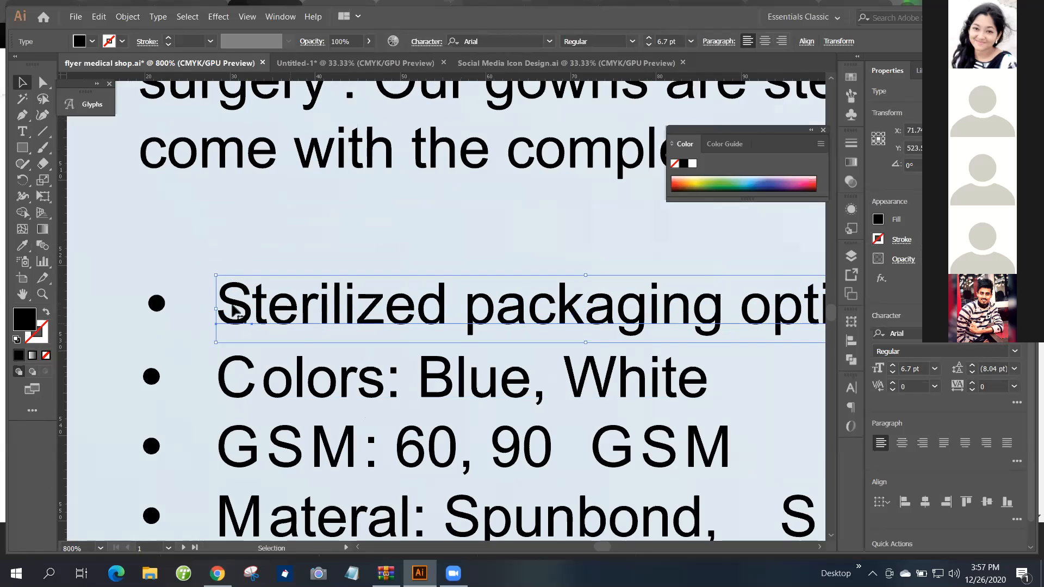
# - Align the bullet of the "Sterilized packaging optional." line with its text and with the column of bullets below
pyautogui.moveTo(156, 308); pyautogui.dragTo(157, 313)
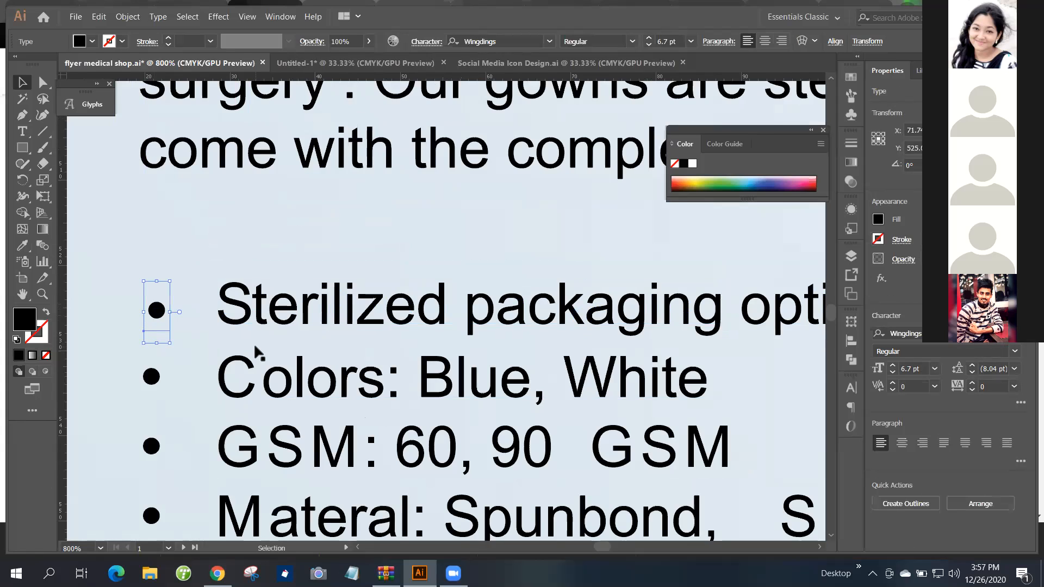
pyautogui.hotkey('ctrl', '-')
pyautogui.click(106, 319)
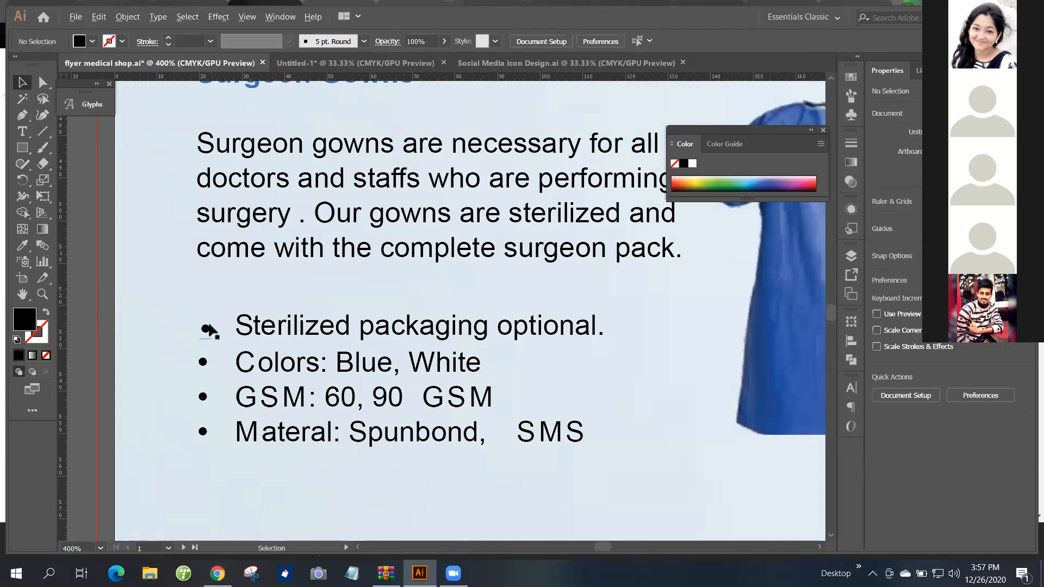
pyautogui.scroll(3, 211, 329)
pyautogui.moveTo(199, 329)
pyautogui.mouseDown()
pyautogui.moveTo(192, 431)
pyautogui.moveTo(188, 332)
pyautogui.mouseUp()
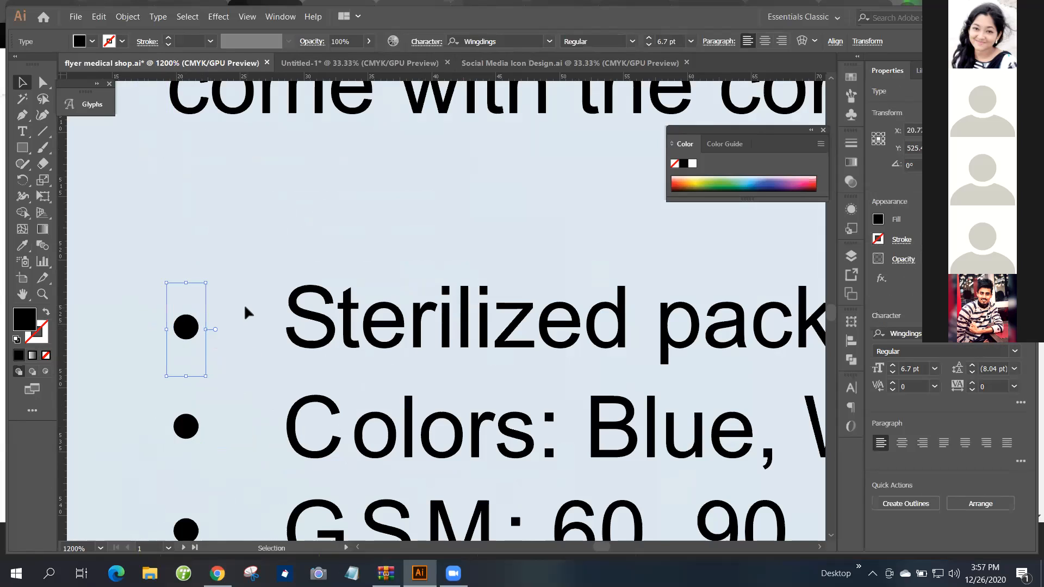
# - Place a vertical ruler guide at X about 12.7 px, between the page's edge and the Surgeon Gowns list
pyautogui.scroll(-2, 245, 348)
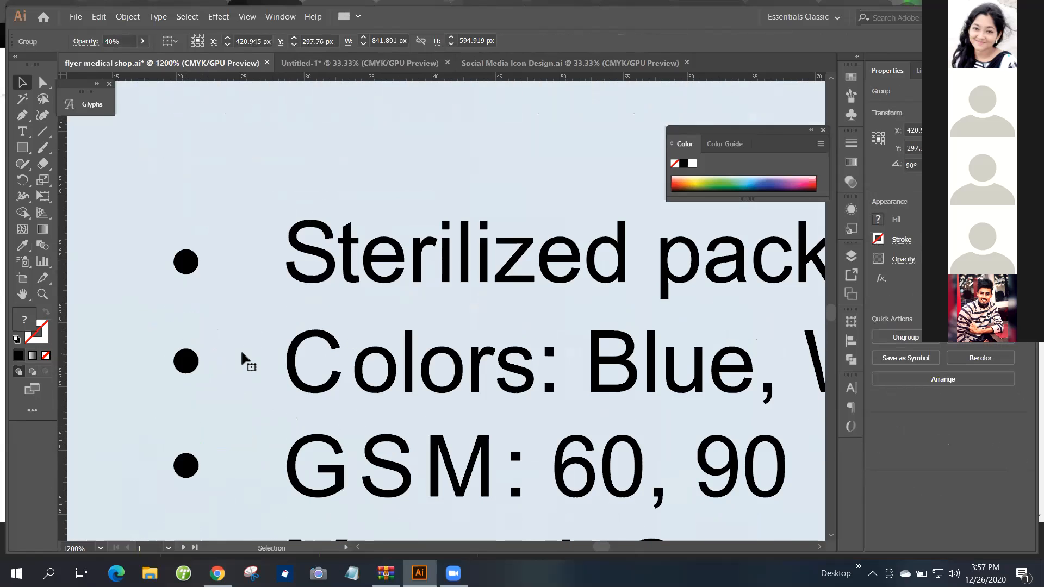
pyautogui.scroll(-2, 246, 360)
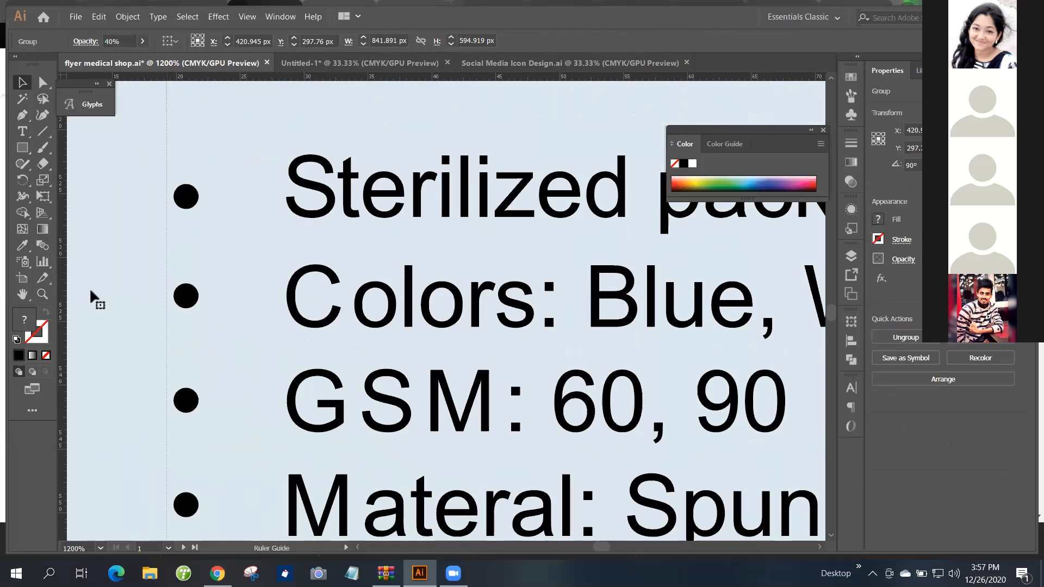
pyautogui.moveTo(74, 269); pyautogui.dragTo(83, 266)
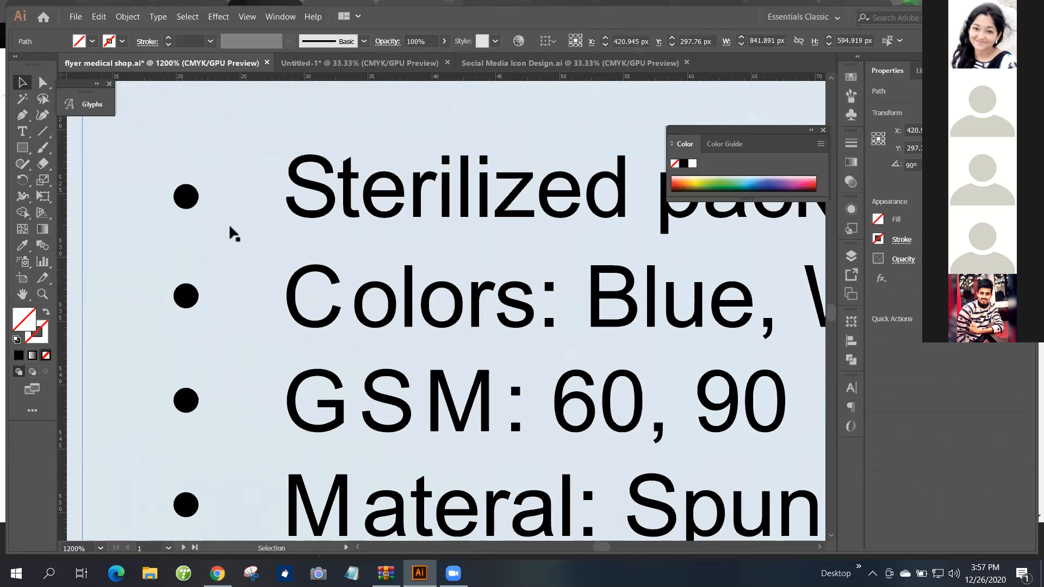
pyautogui.scroll(-1, 236, 222)
pyautogui.scroll(-1, 413, 218)
pyautogui.scroll(-1, 412, 213)
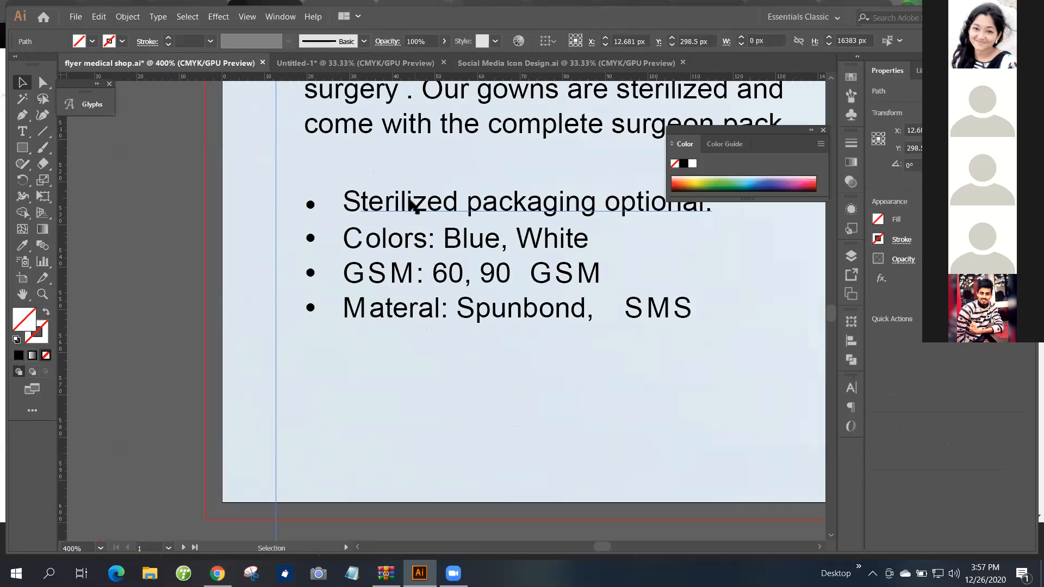
# - Nudge the "Sterilized packaging optional." text, its letter S and its bullet together slightly down toward the Colors line
pyautogui.hscroll(2, 396, 231)
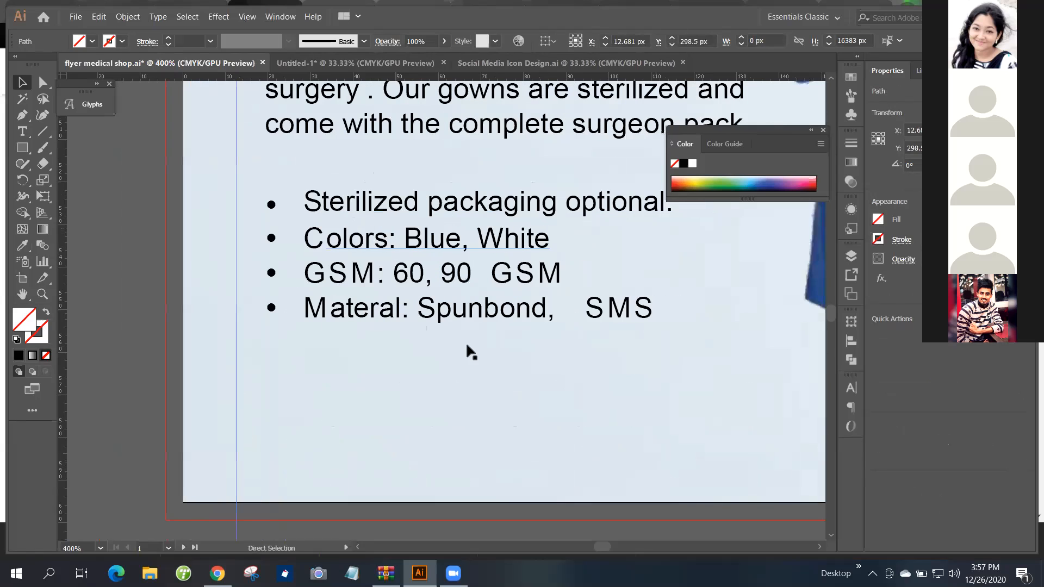
pyautogui.click(350, 203)
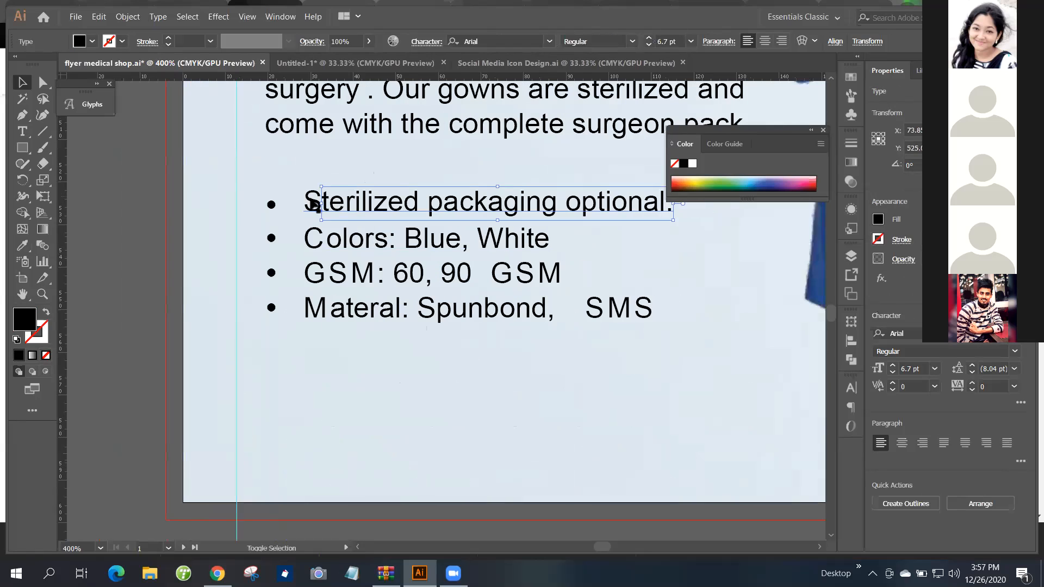
pyautogui.keyDown('shift'); pyautogui.click(311, 202); pyautogui.keyUp('shift')
pyautogui.keyDown('shift'); pyautogui.click(270, 208); pyautogui.keyUp('shift')
pyautogui.press('Down')
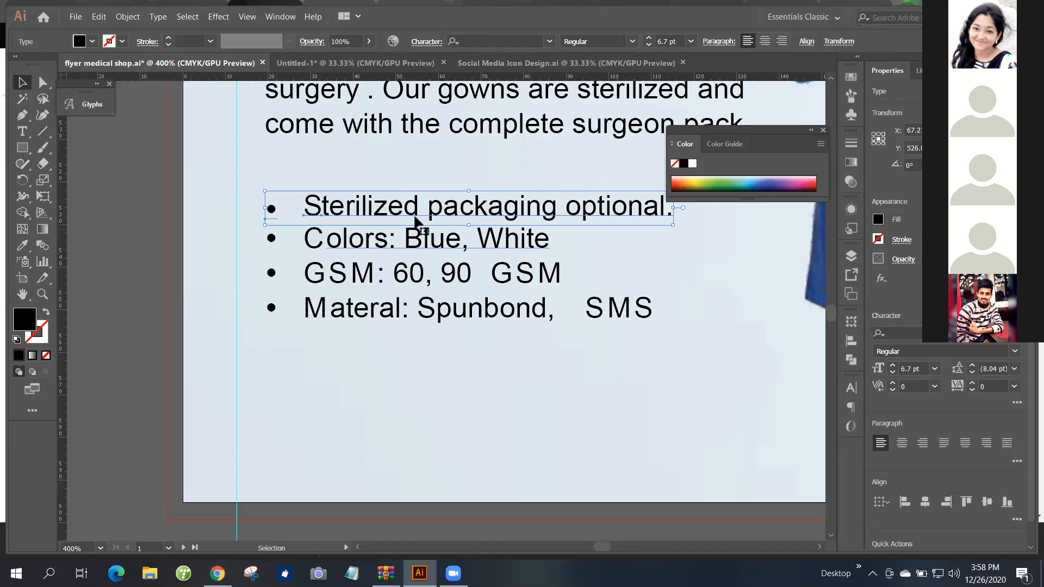
pyautogui.click(378, 380)
pyautogui.hotkey('ctrl', '-')
pyautogui.hotkey('ctrl', '-')
pyautogui.hotkey('ctrl', '-')
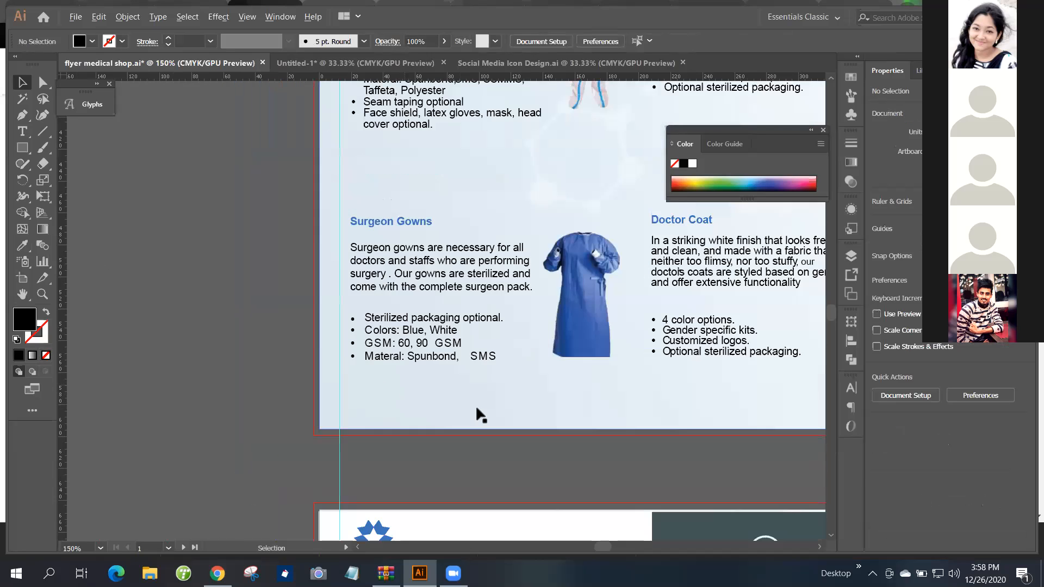
pyautogui.scroll(-2, 399, 384)
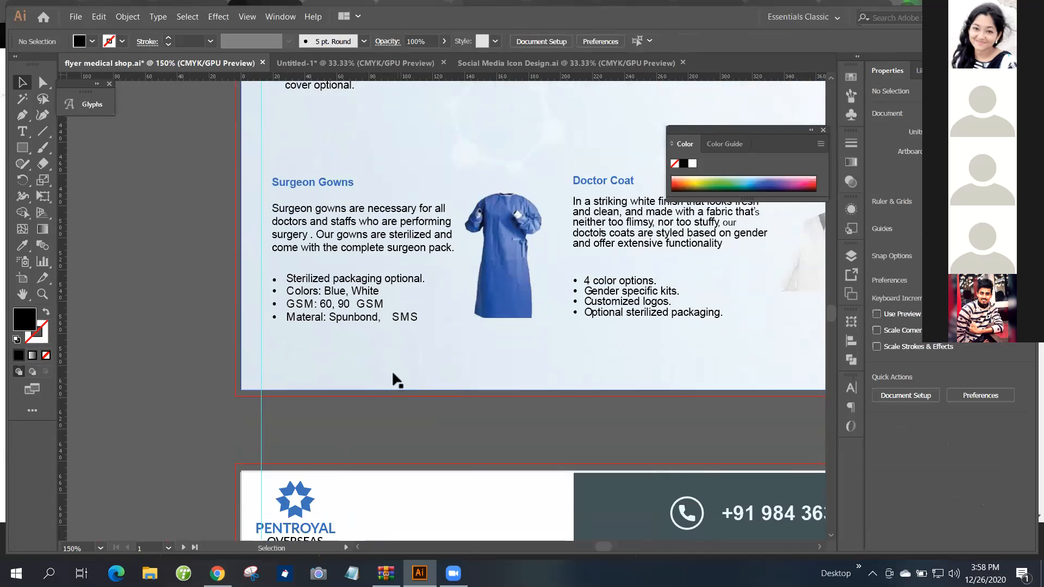
# - Move the letters of "SMS" closer to "Spunbond," in the material line of the Surgeon Gowns list, keeping them together
pyautogui.hscroll(2, 348, 313)
pyautogui.hotkey('ctrl', '+')
pyautogui.hotkey('ctrl', '+')
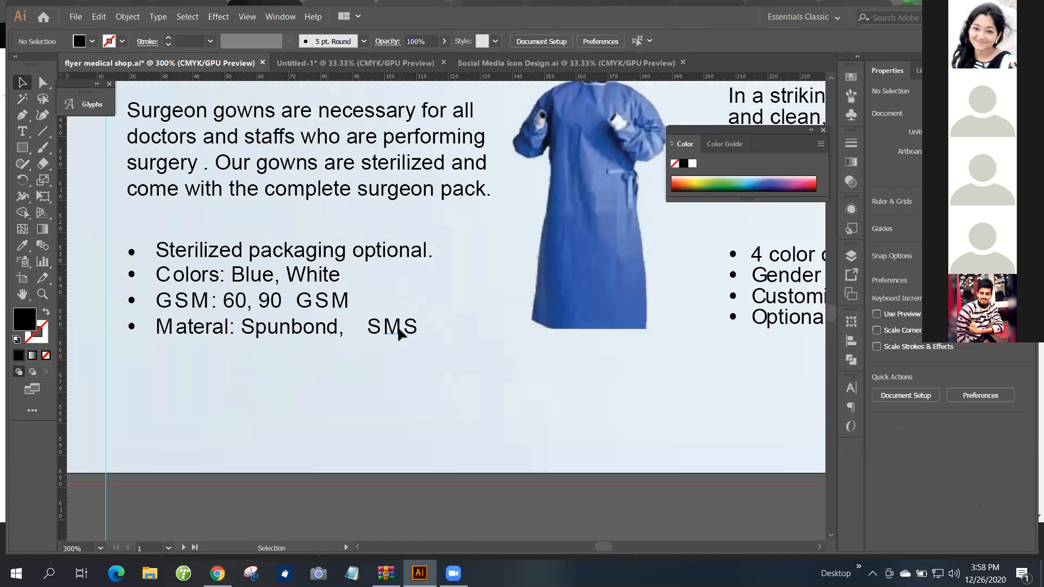
pyautogui.click(390, 331)
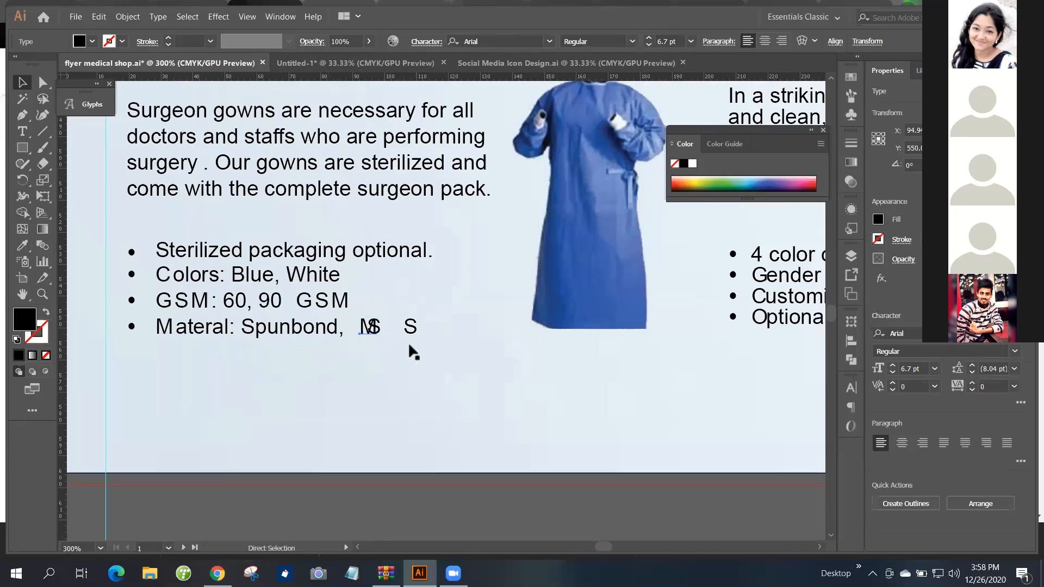
pyautogui.keyDown('shift'); pyautogui.click(374, 330); pyautogui.keyUp('shift')
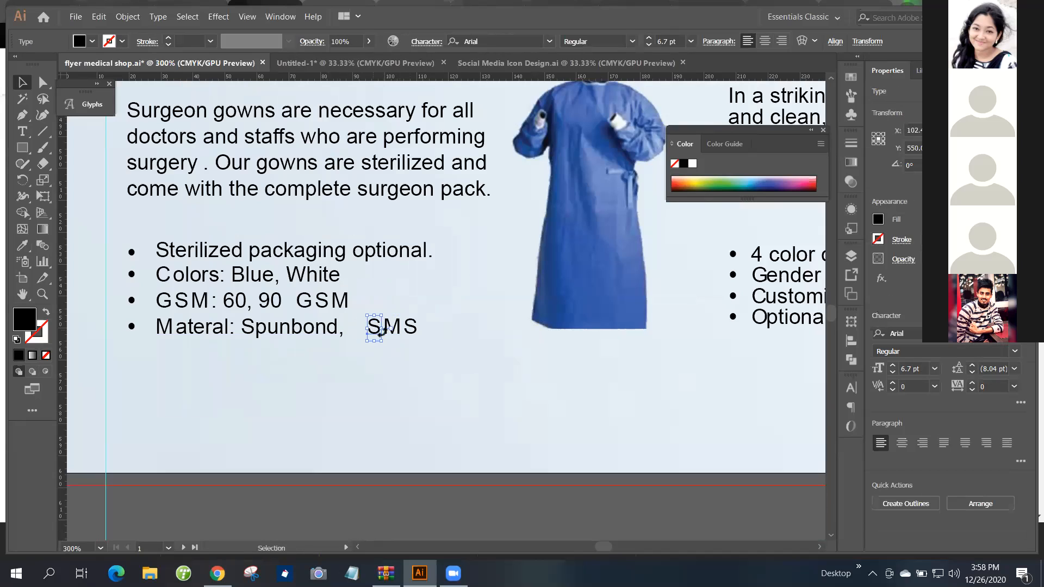
pyautogui.keyDown('shift'); pyautogui.click(412, 333); pyautogui.keyUp('shift')
pyautogui.moveTo(387, 333); pyautogui.dragTo(372, 333)
pyautogui.click(365, 514)
# - Examine the text alignment, lists and images across the catalogue's first page, down to the Doctor Coat section
pyautogui.scroll(-3, 395, 502)
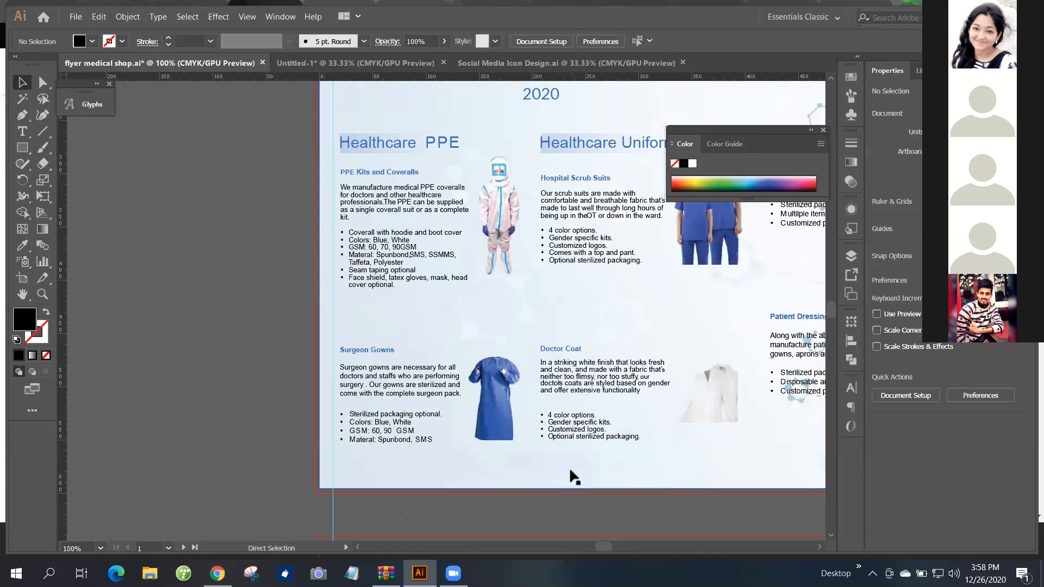
pyautogui.hscroll(5, 571, 473)
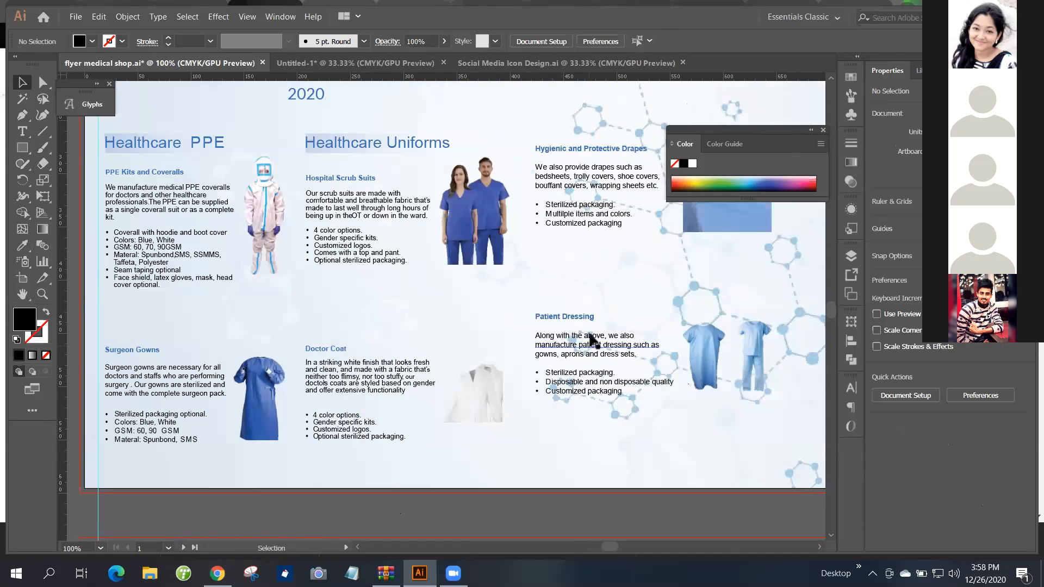
pyautogui.scroll(-1, 593, 343)
pyautogui.scroll(1, 582, 267)
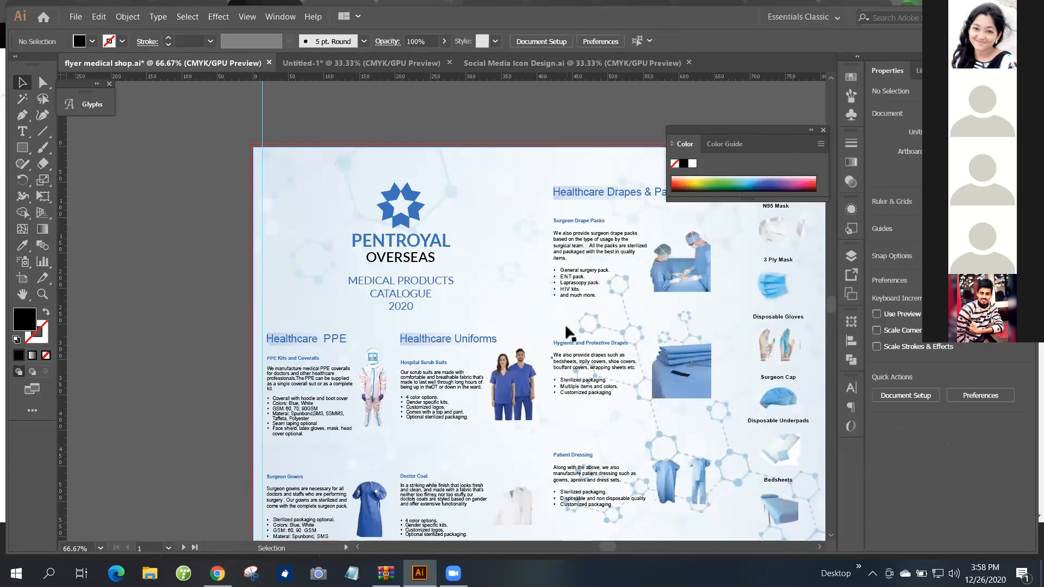
pyautogui.hscroll(1, 556, 332)
pyautogui.scroll(-1, 554, 354)
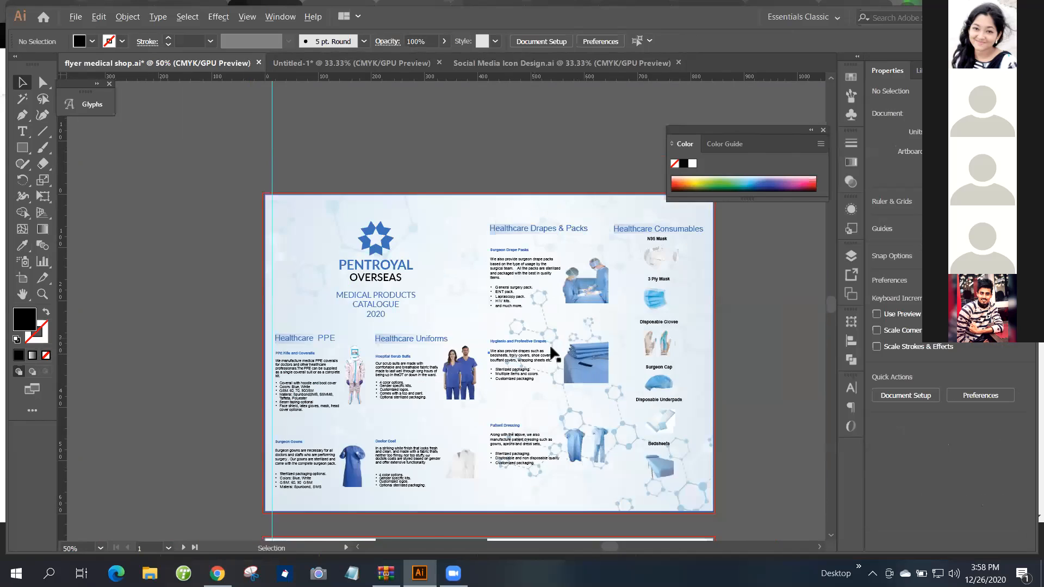
pyautogui.scroll(-1, 553, 354)
pyautogui.hscroll(1, 358, 383)
pyautogui.scroll(-1, 282, 360)
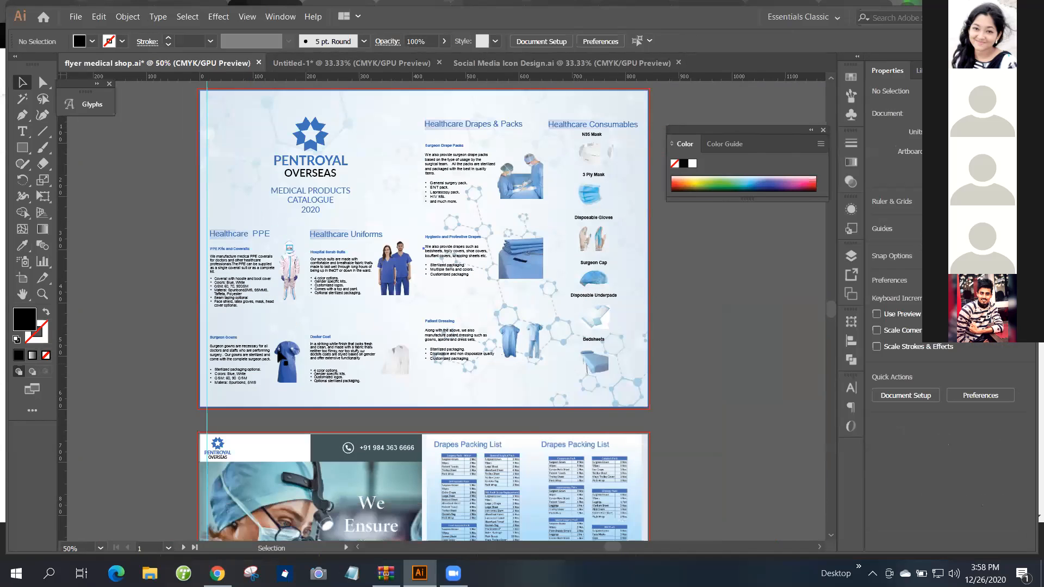
pyautogui.hscroll(-1, 261, 353)
pyautogui.scroll(-1, 413, 353)
pyautogui.scroll(-1, 406, 328)
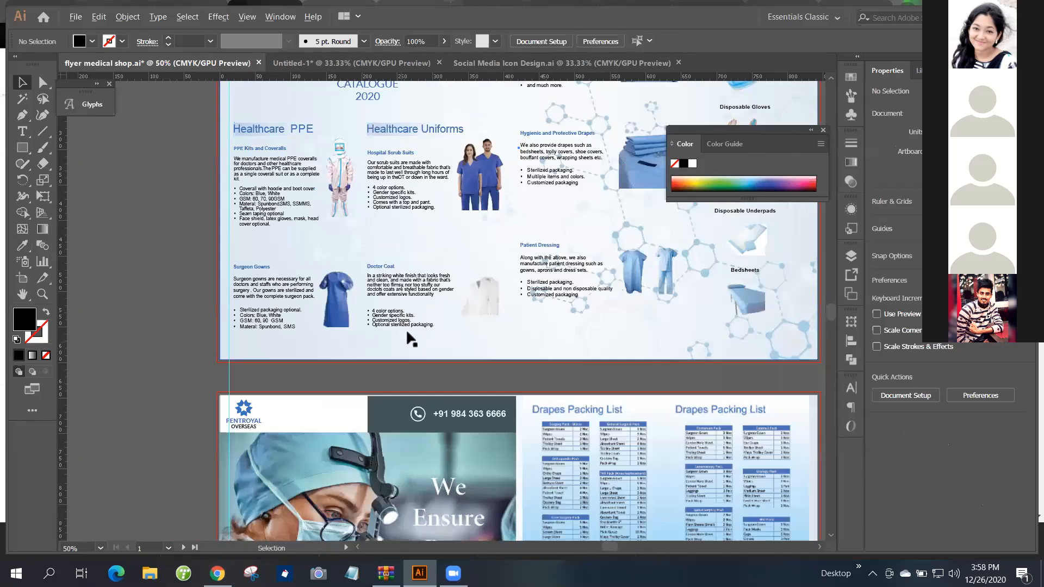
pyautogui.scroll(7, 345, 296)
pyautogui.scroll(-7, 434, 307)
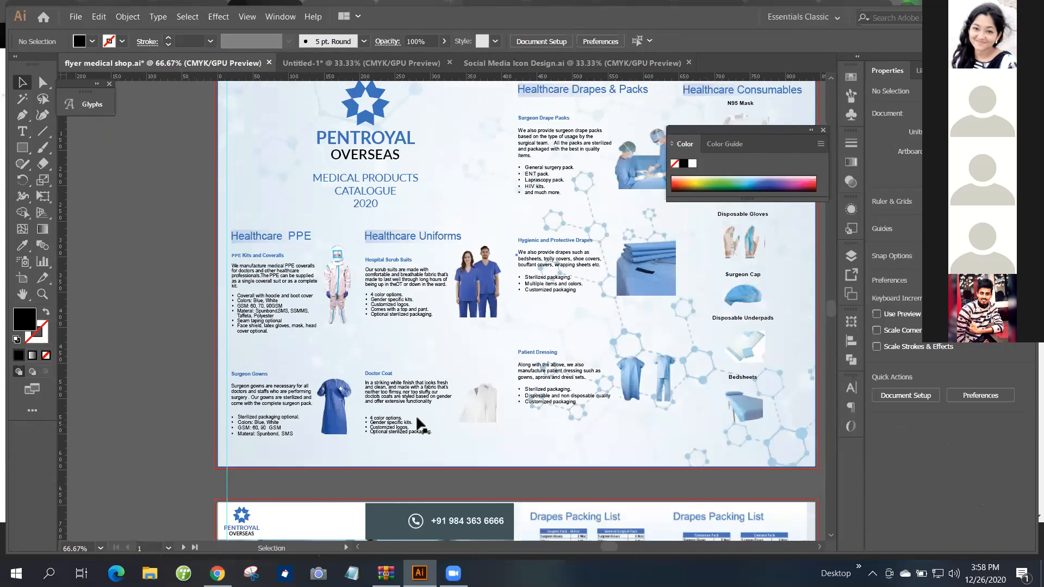
# - Nudge the "ender specific kits." text in the Doctor Coat list slightly right so it clears its letter G
pyautogui.scroll(-1, 385, 368)
pyautogui.scroll(7, 337, 326)
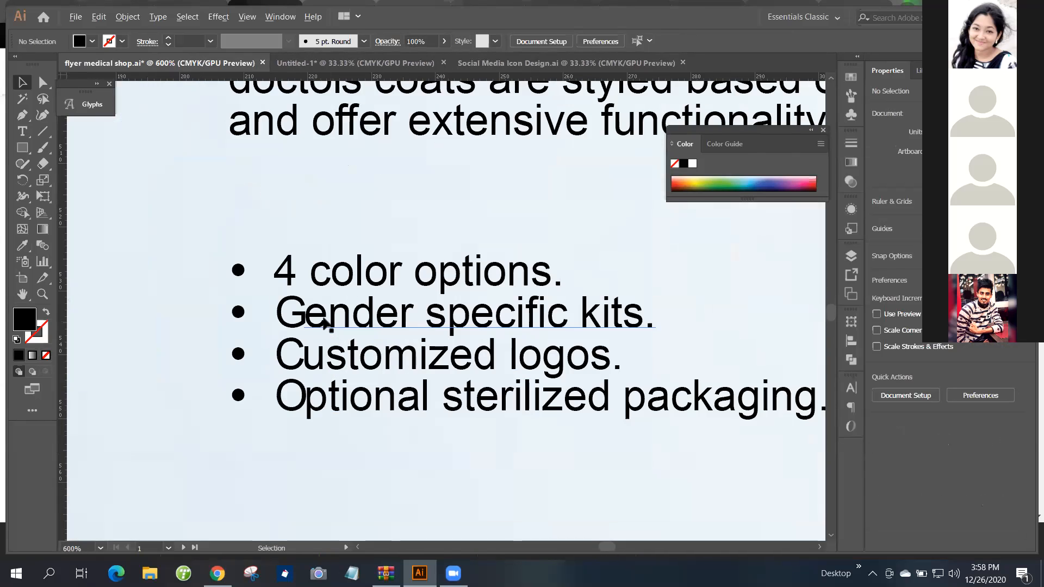
pyautogui.click(422, 338)
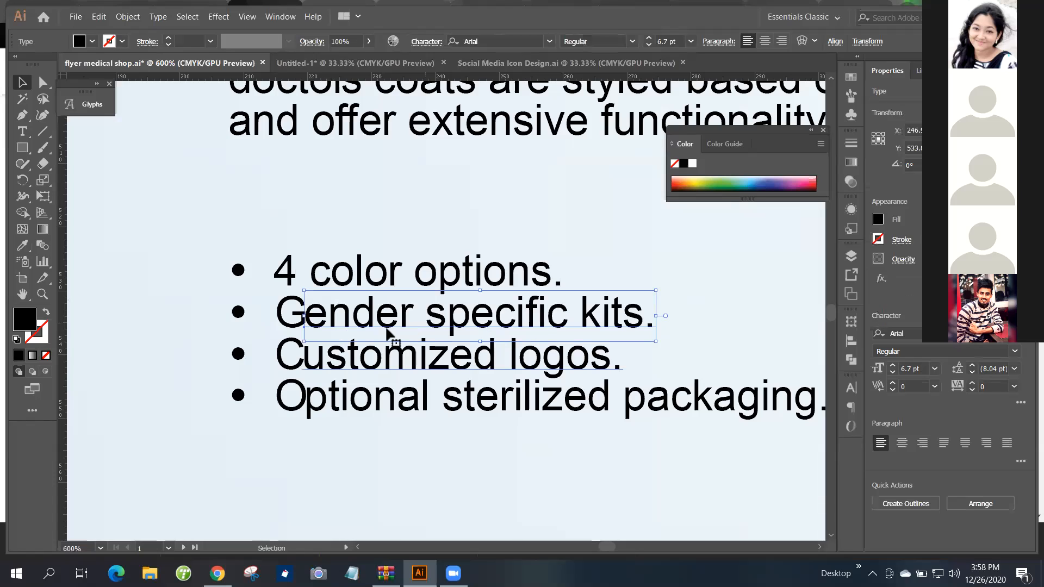
pyautogui.press('Right')
pyautogui.press('Right')
pyautogui.press('Right')
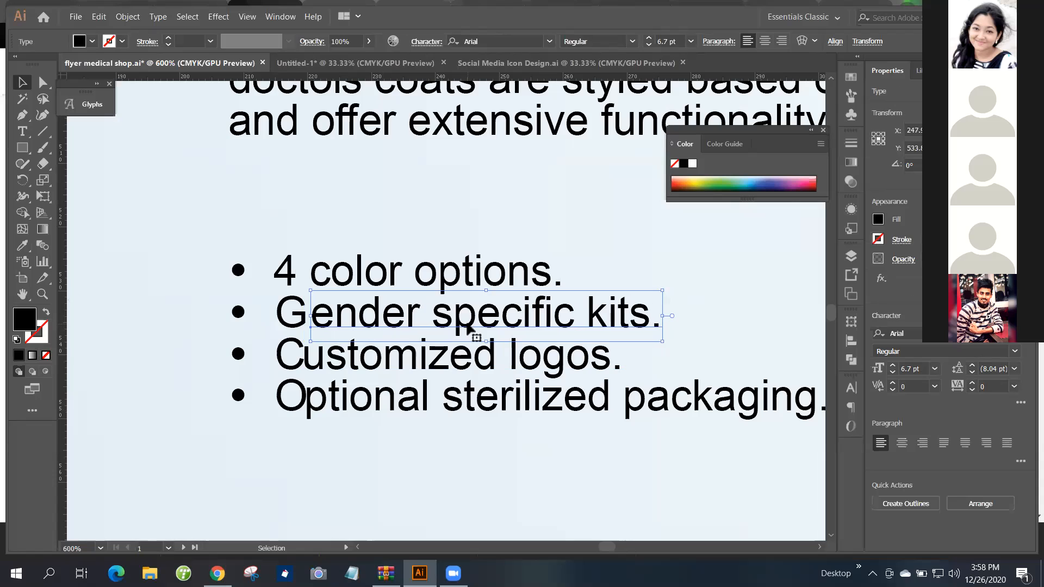
pyautogui.click(582, 209)
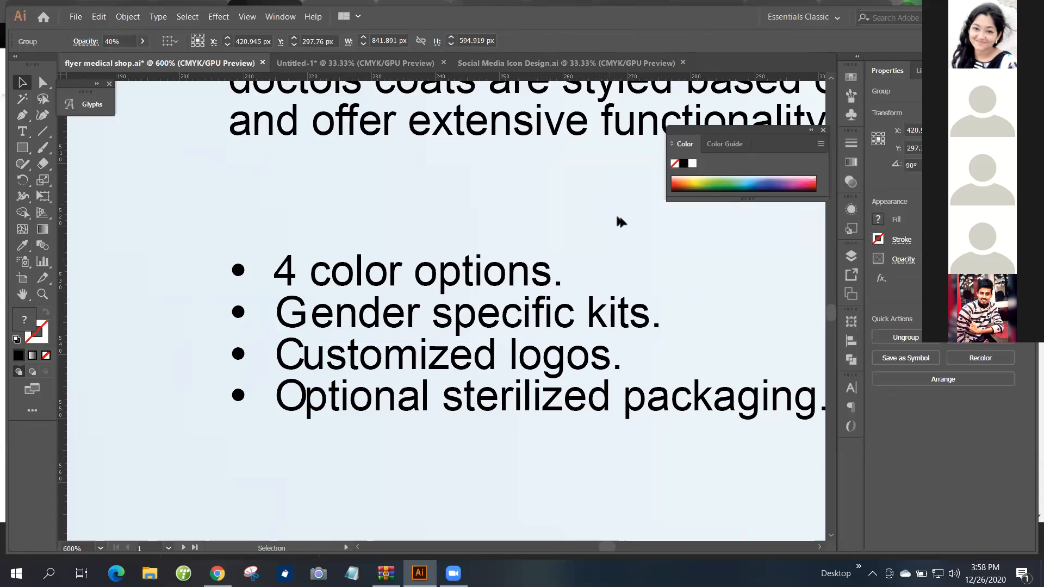
# - Nudge the "ustomized logos." text in the Doctor Coat list slightly right to clear its letter C
pyautogui.scroll(-2, 618, 221)
pyautogui.scroll(-3, 566, 291)
pyautogui.scroll(4, 492, 247)
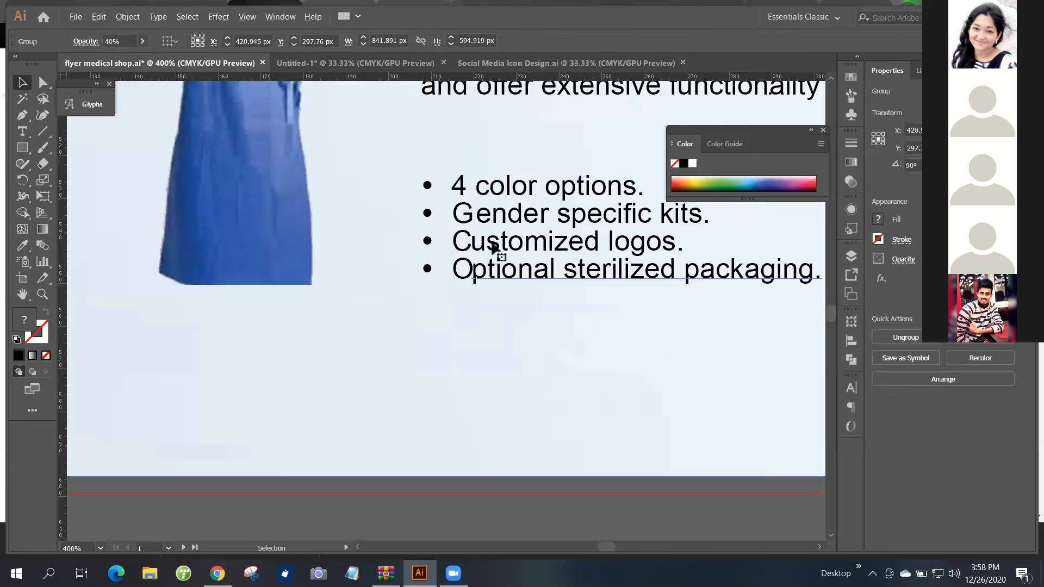
pyautogui.click(607, 271)
pyautogui.press('Right')
pyautogui.press('Right')
pyautogui.press('Right')
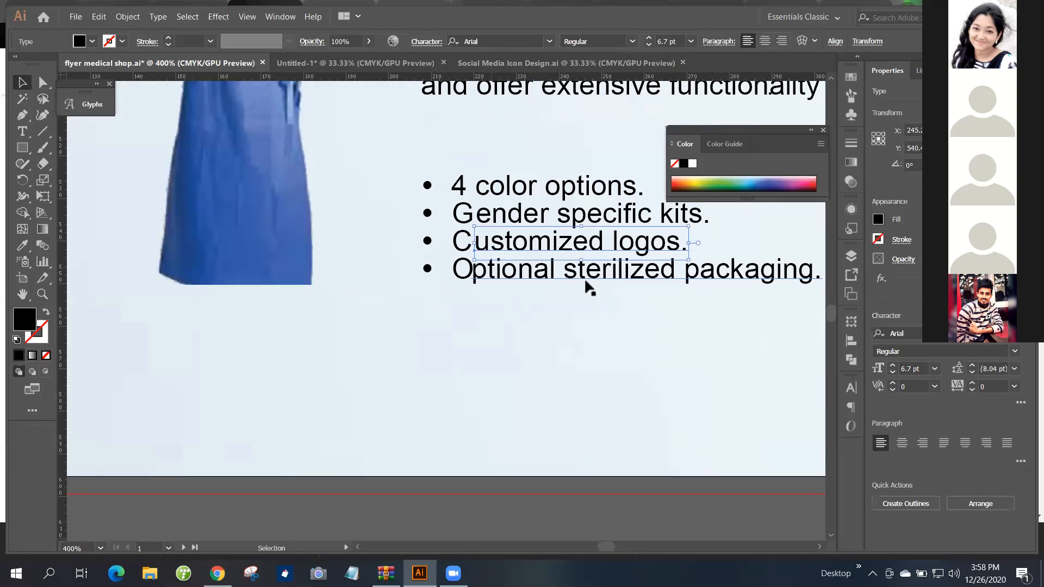
# - Nudge the "ptional sterilized packaging." text in the Doctor Coat list slightly right to clear its letter O
pyautogui.click(562, 274)
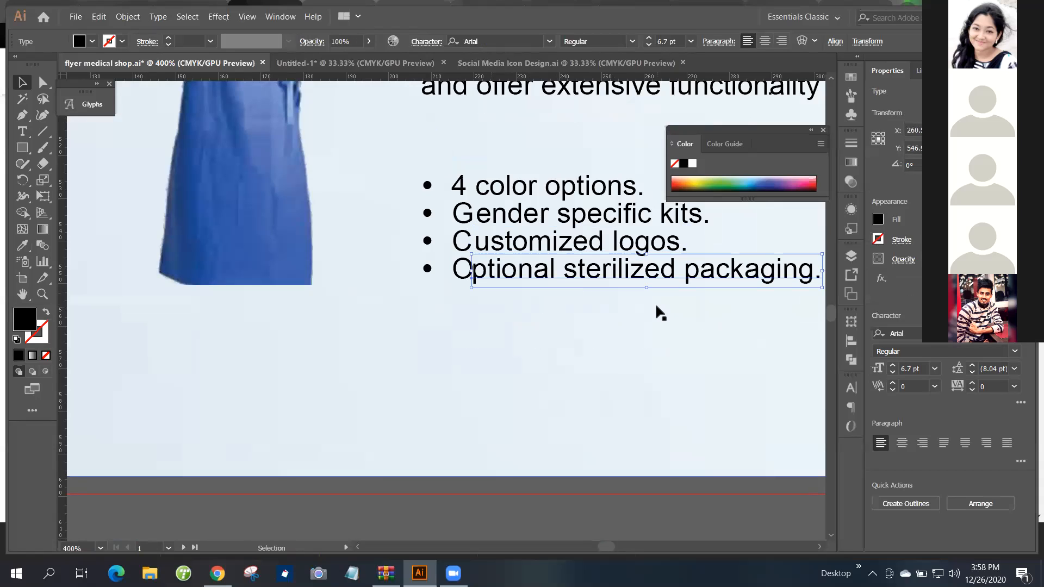
pyautogui.press('Right')
pyautogui.press('Right')
pyautogui.press('Right')
# - Lock the background group of the catalogue's first page
pyautogui.click(496, 188)
pyautogui.click(493, 143)
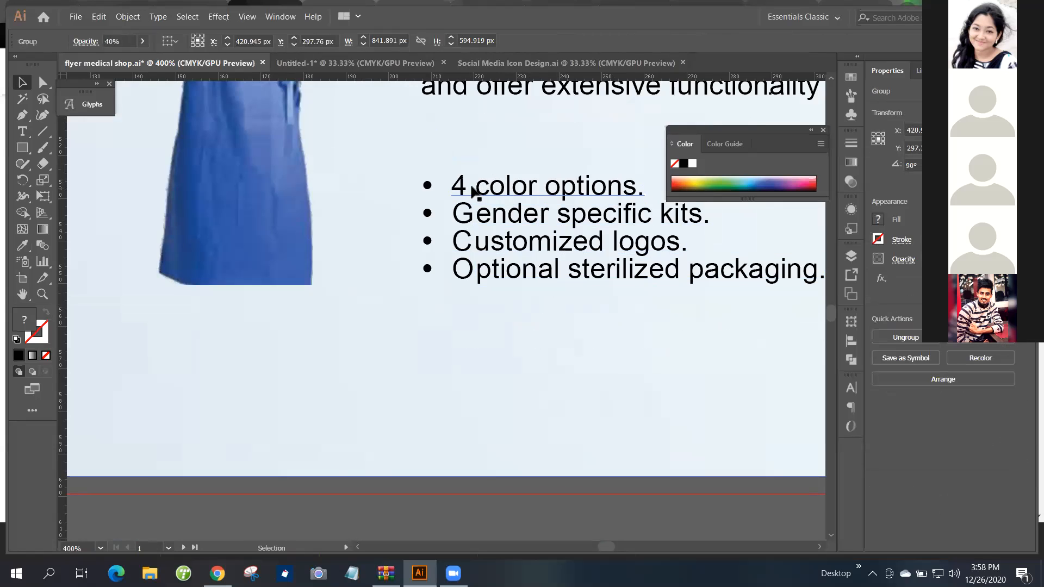
pyautogui.scroll(-2, 543, 310)
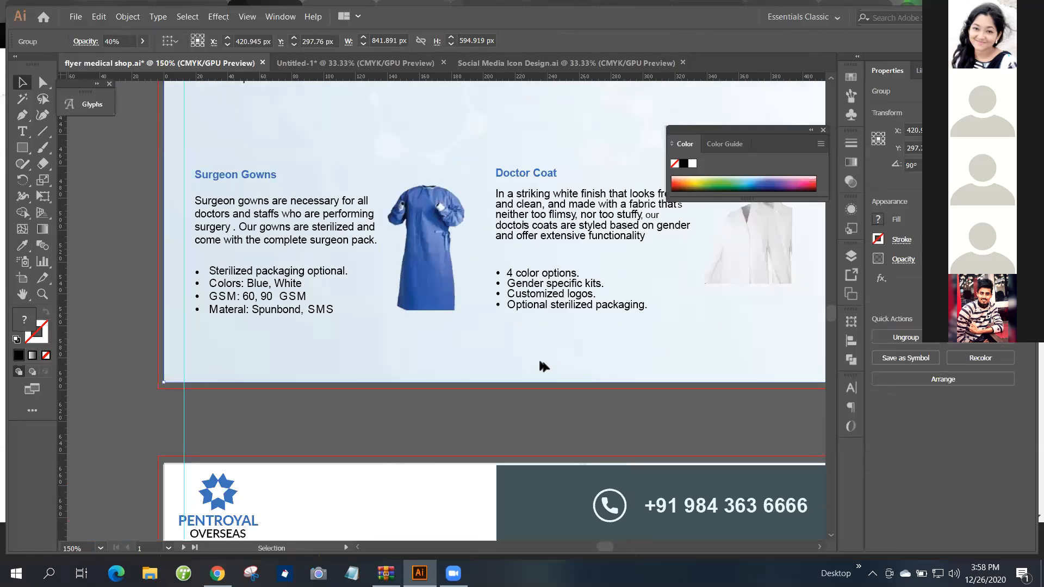
pyautogui.hotkey('ctrl', '2')
# - Review the spacing and alignment of the product sections and bullet lists on the catalogue's first page
pyautogui.scroll(-1, 478, 326)
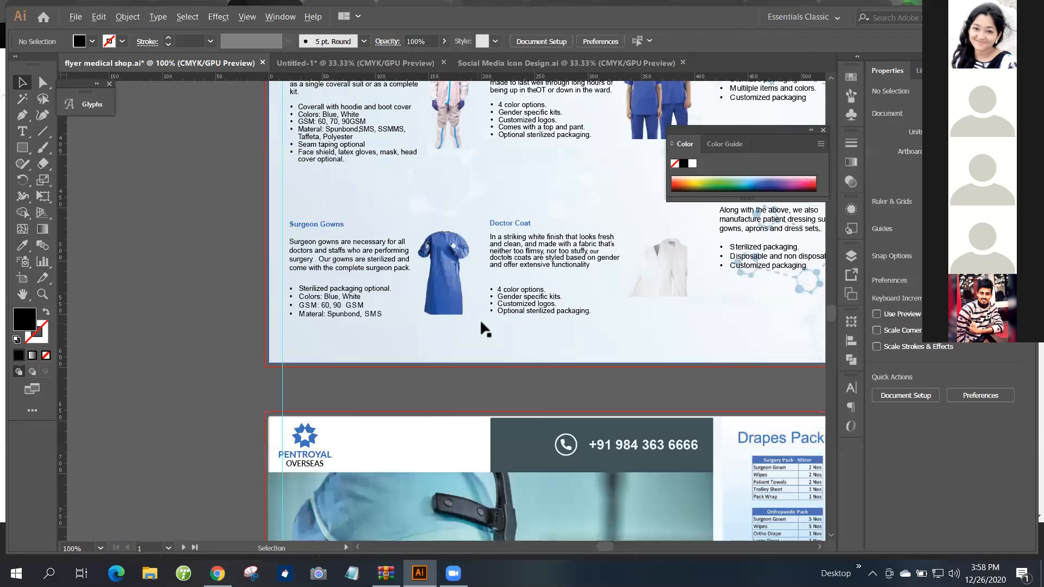
pyautogui.hscroll(3, 510, 316)
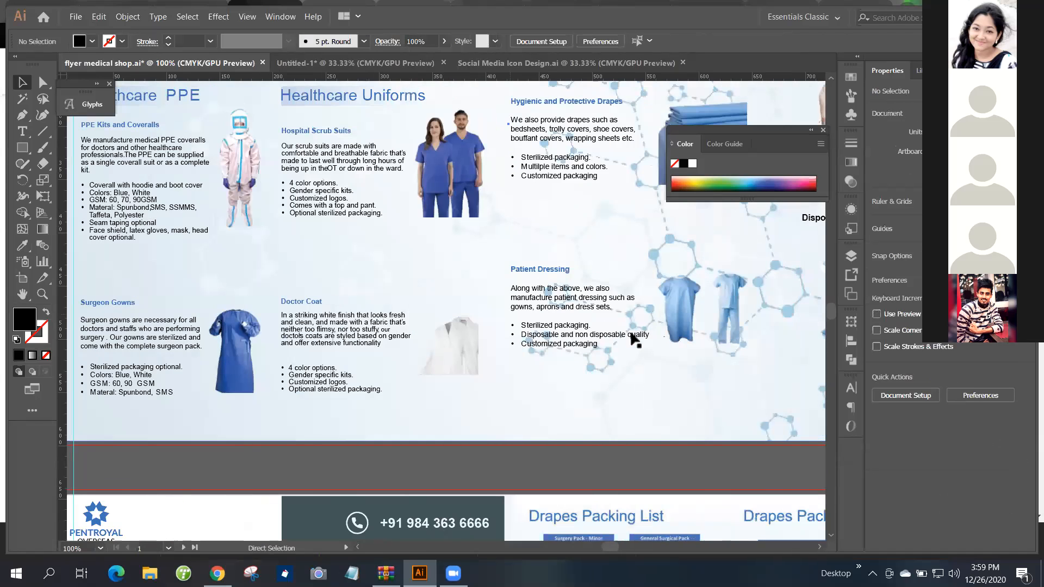
pyautogui.scroll(1, 640, 337)
pyautogui.scroll(-1, 636, 334)
pyautogui.scroll(2, 508, 304)
pyautogui.hscroll(1, 435, 342)
pyautogui.scroll(1, 408, 348)
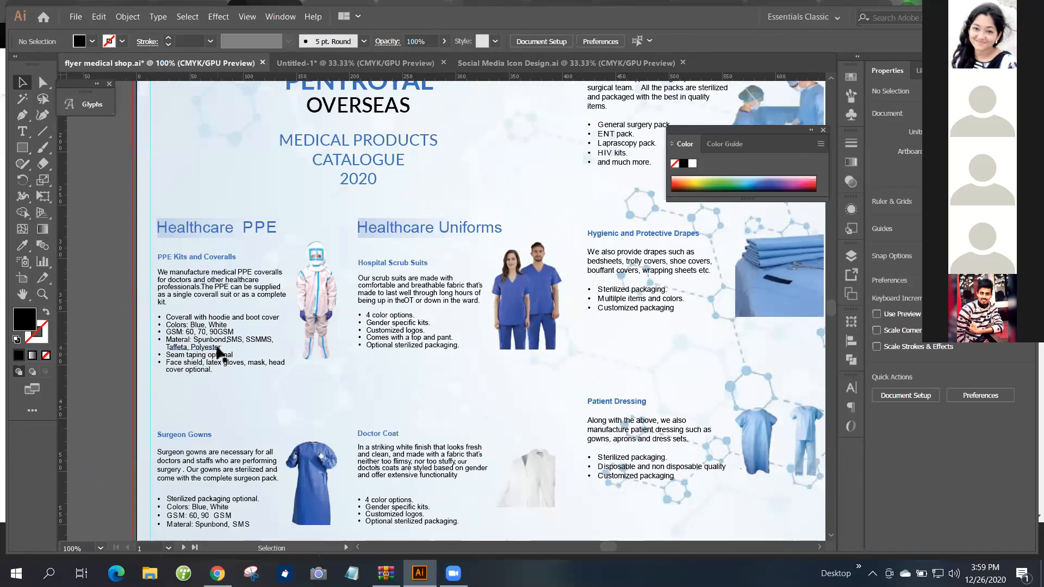
pyautogui.scroll(-3, 239, 383)
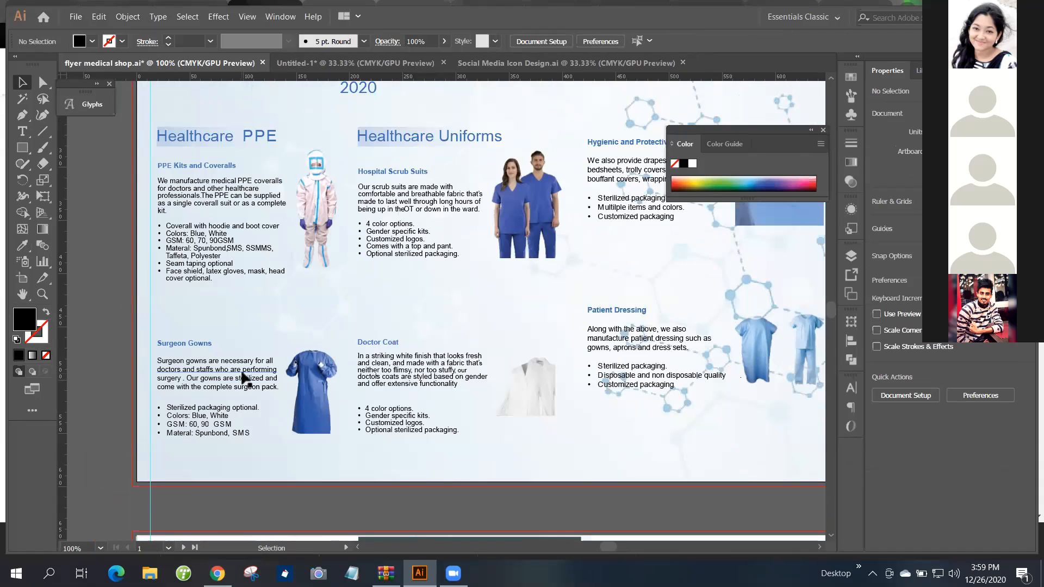
pyautogui.scroll(1, 245, 378)
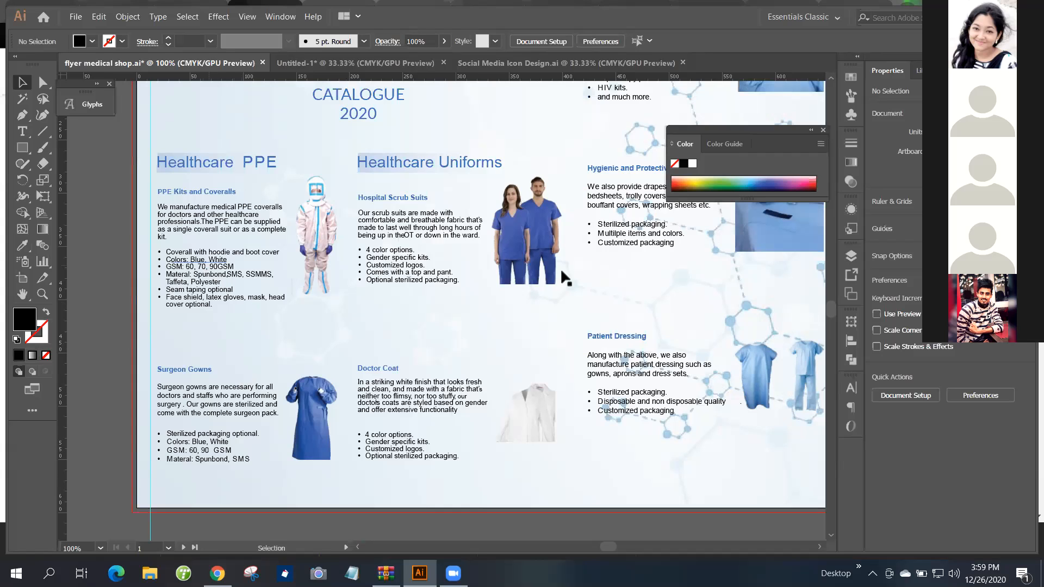
pyautogui.scroll(-2, 520, 310)
pyautogui.hscroll(6, 676, 306)
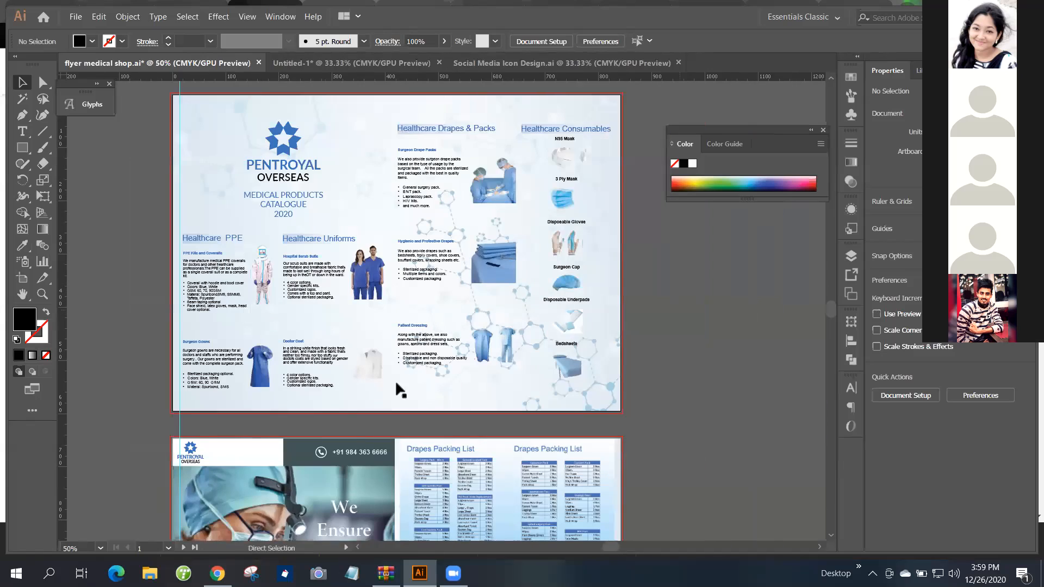
# - Examine the second page's layout, including the PENTROYAL logo and its white header rectangle relative to the vertical guide
pyautogui.scroll(-7, 414, 383)
pyautogui.scroll(-3, 693, 338)
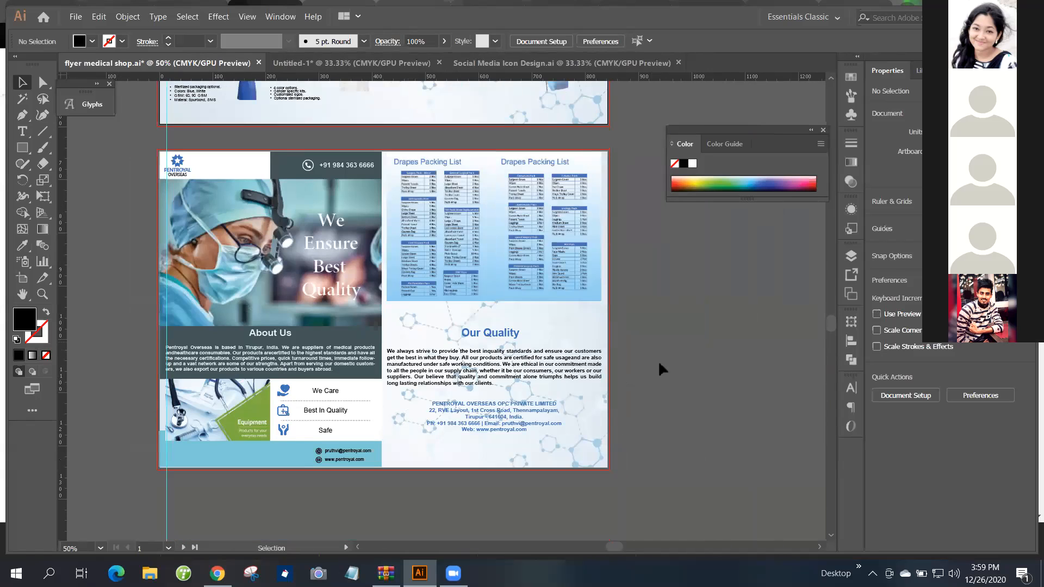
pyautogui.scroll(-1, 598, 367)
pyautogui.scroll(-1, 598, 367)
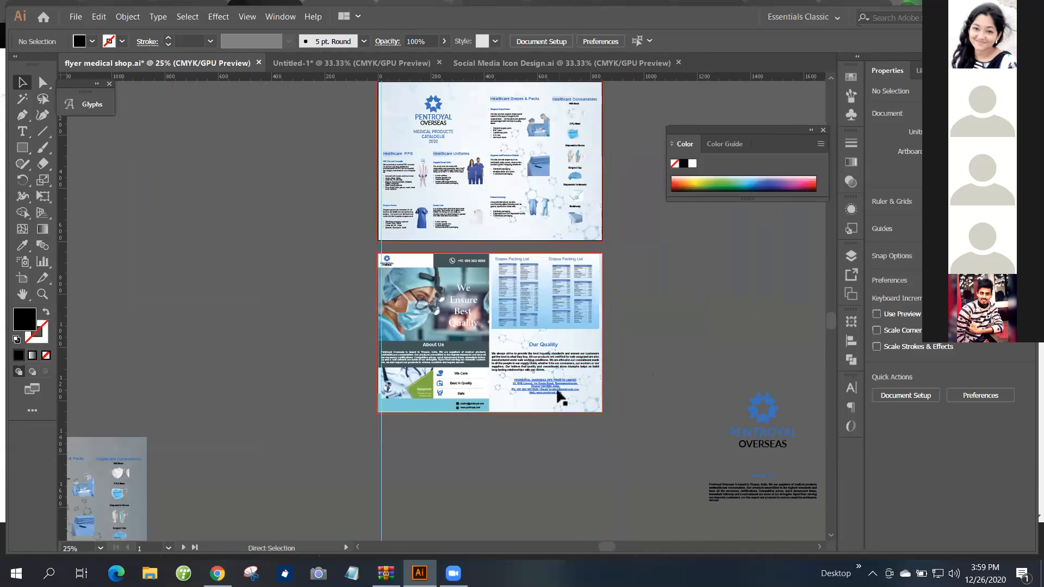
pyautogui.hscroll(1, 559, 395)
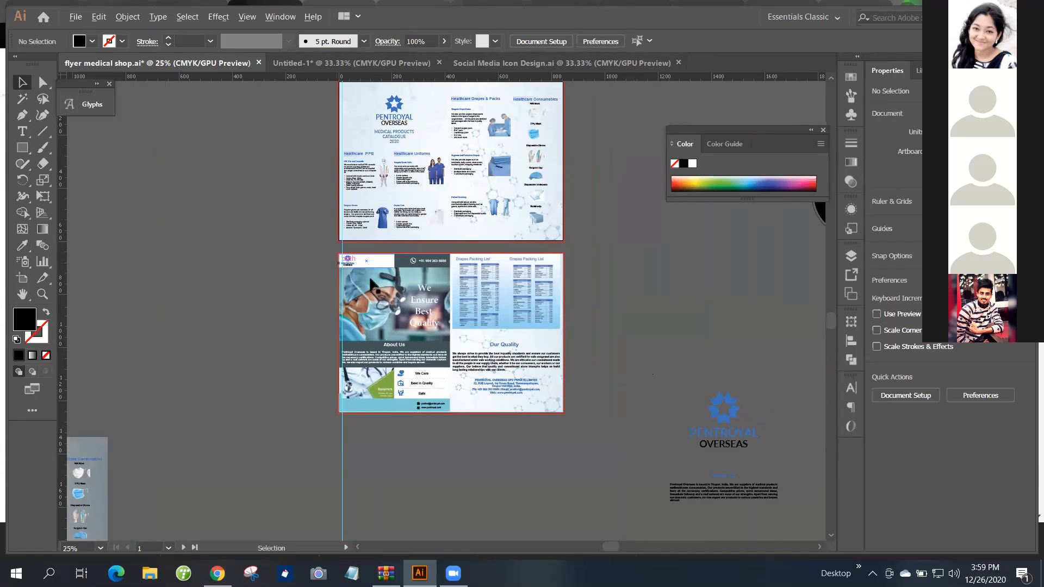
pyautogui.scroll(2, 340, 262)
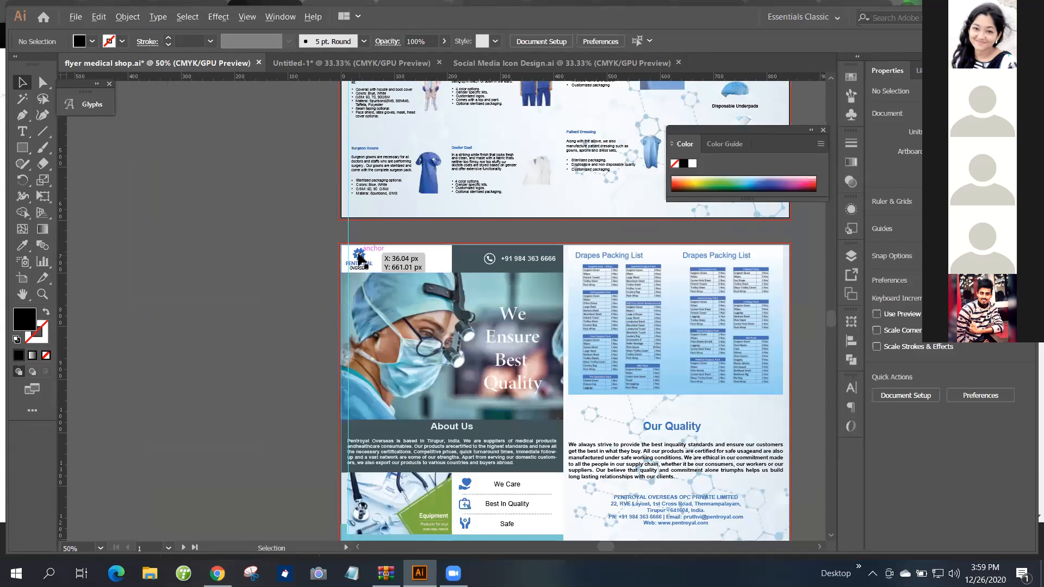
pyautogui.scroll(3, 359, 254)
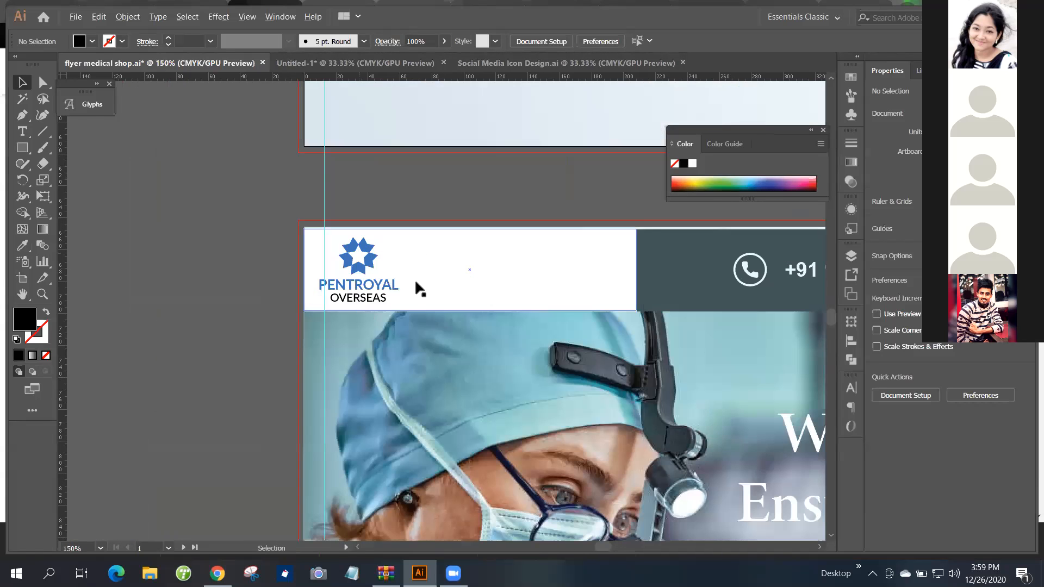
pyautogui.click(361, 268)
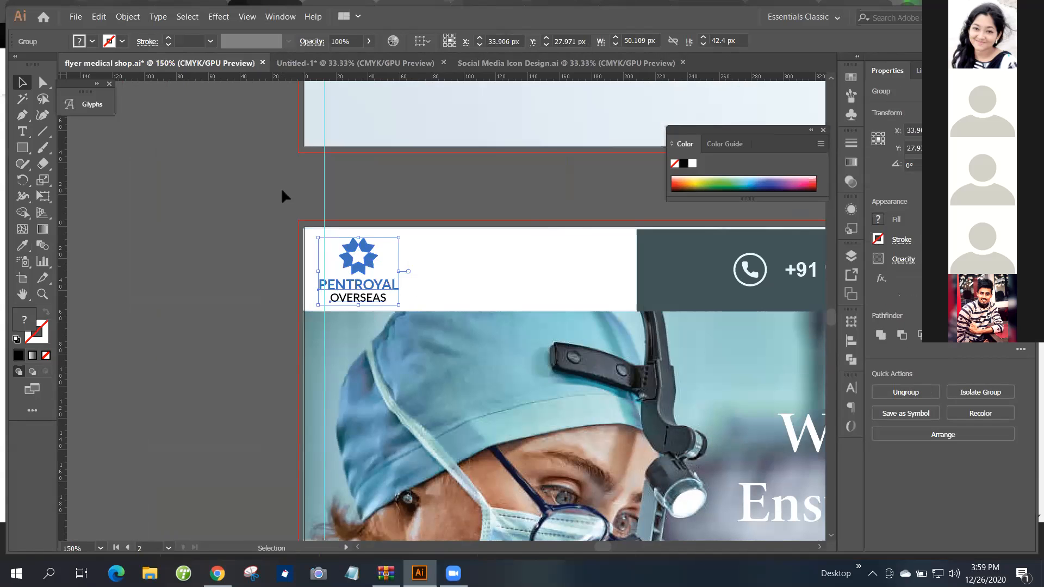
pyautogui.click(481, 260)
pyautogui.scroll(-3, 503, 274)
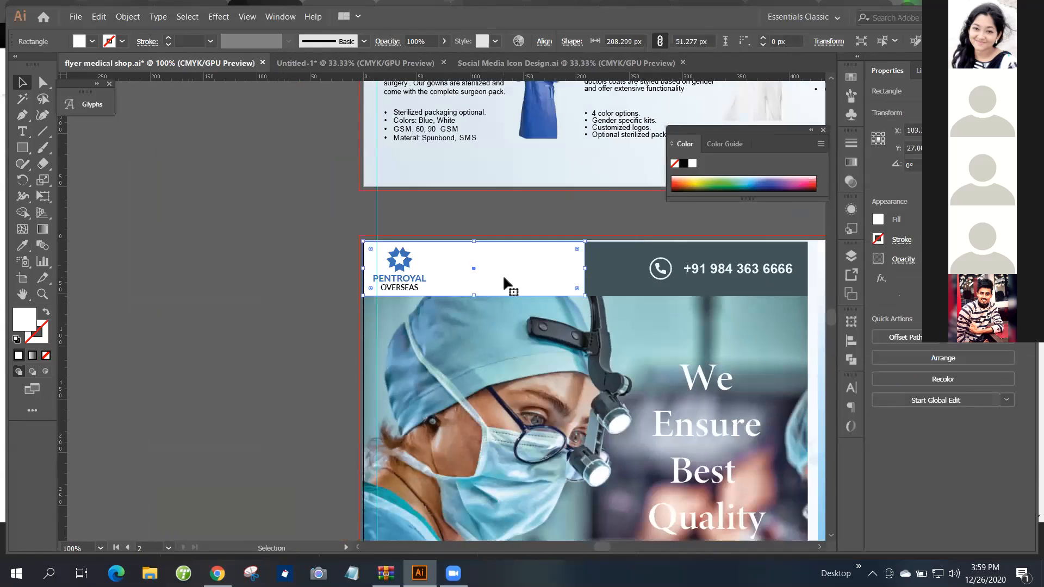
pyautogui.scroll(-2, 503, 275)
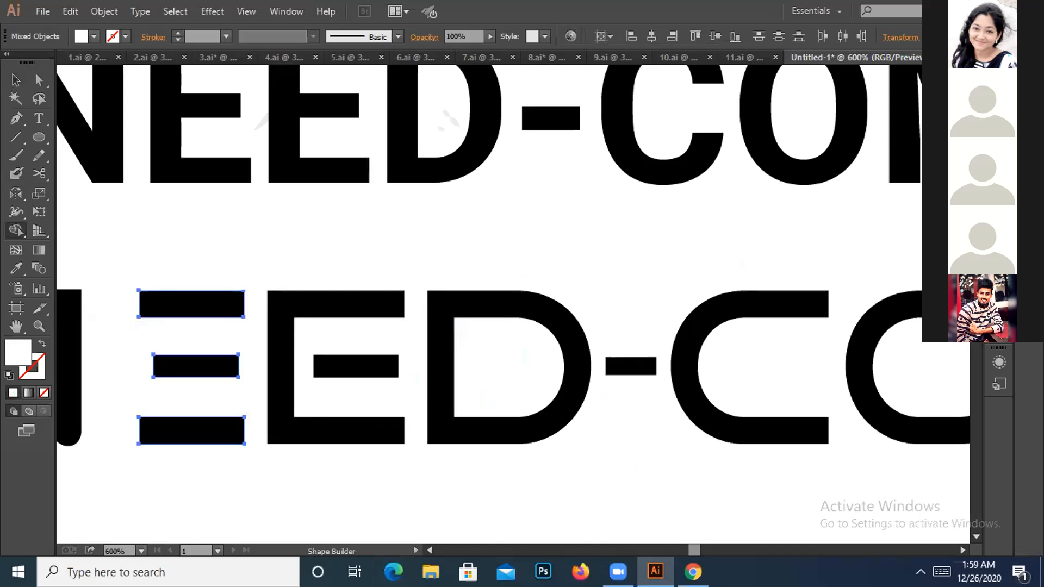
# - Check the Need-Kom logo contest brief in the browser's Facebook group chat and return to the NEED-COM lettering in Illustrator
pyautogui.click(694, 572)
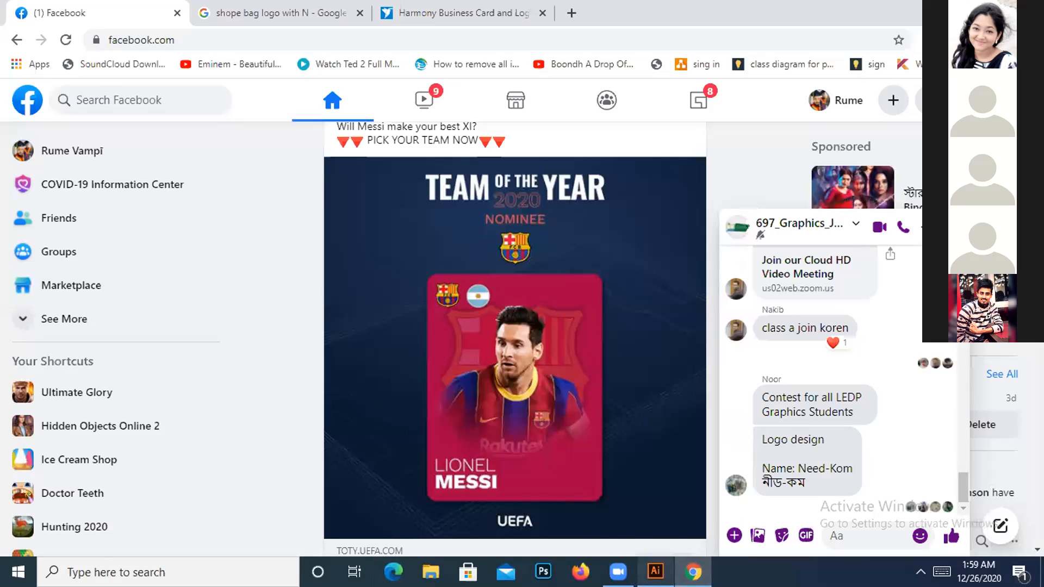
pyautogui.click(655, 572)
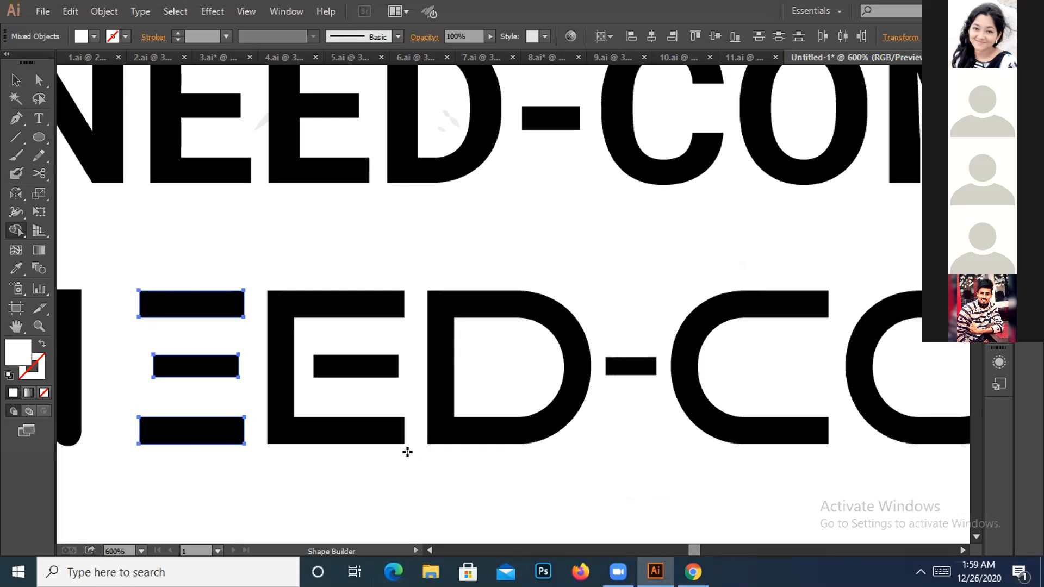
# - Replace the second E of the lower NEED-COM lettering with a duplicate of the three-bar first E
pyautogui.press('v')
pyautogui.click(325, 290)
pyautogui.press('Delete')
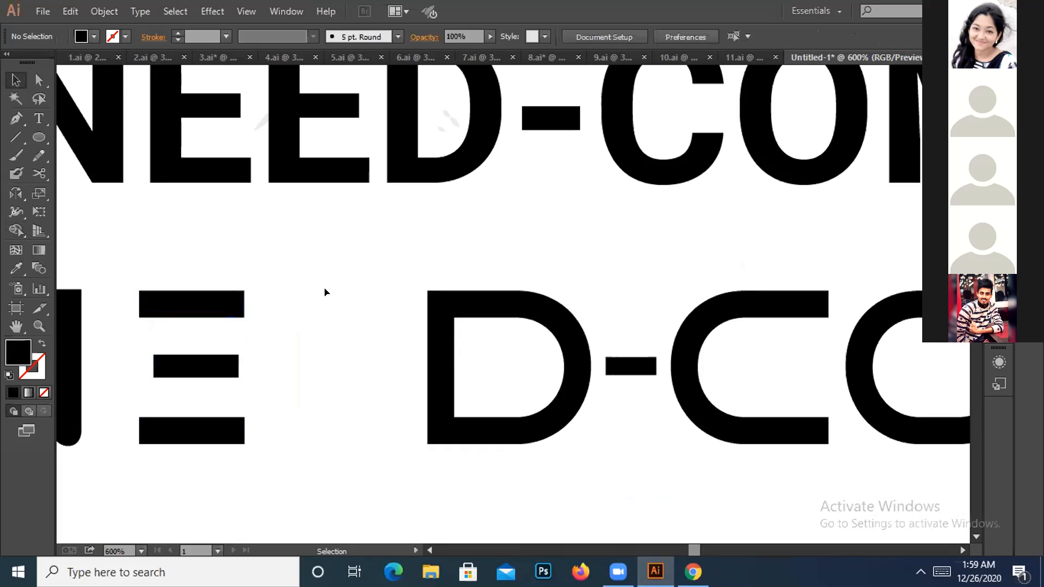
pyautogui.moveTo(191, 255); pyautogui.dragTo(206, 418)
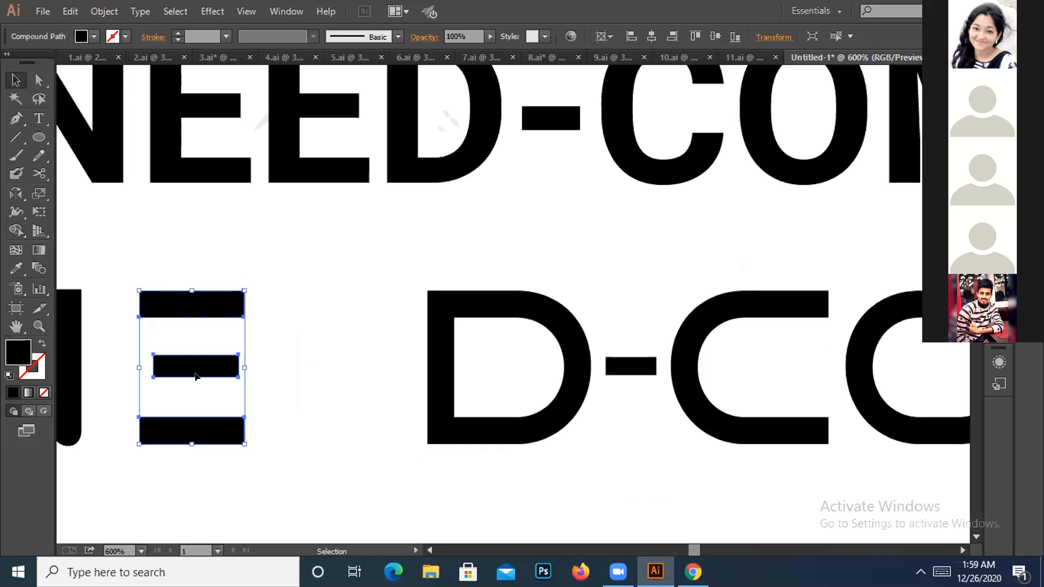
pyautogui.moveTo(196, 376); pyautogui.dragTo(324, 380)
pyautogui.click(371, 246)
pyautogui.hotkey('ctrl', '-')
pyautogui.hotkey('ctrl', '-')
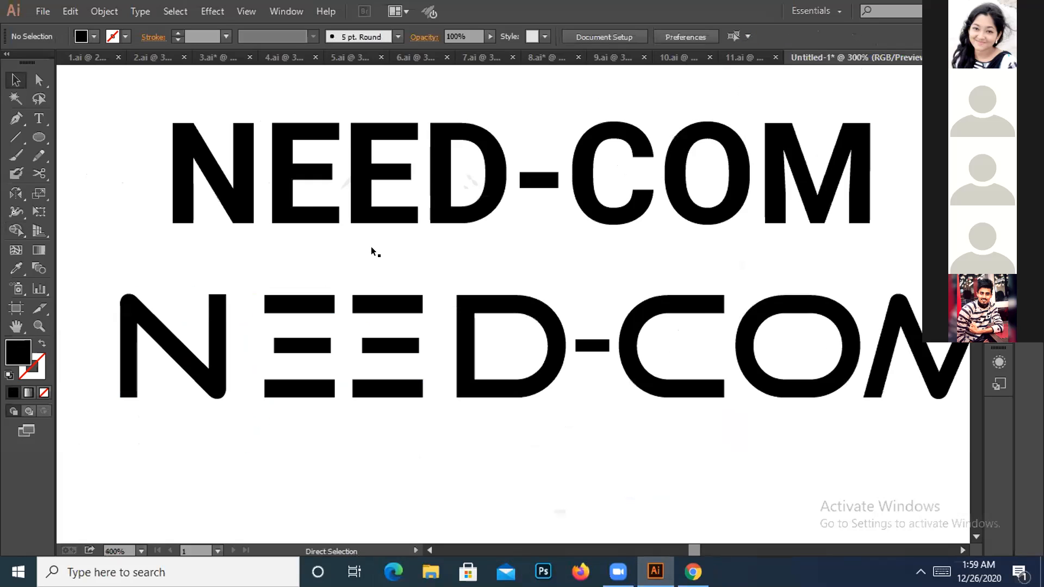
pyautogui.hotkey('ctrl', '-')
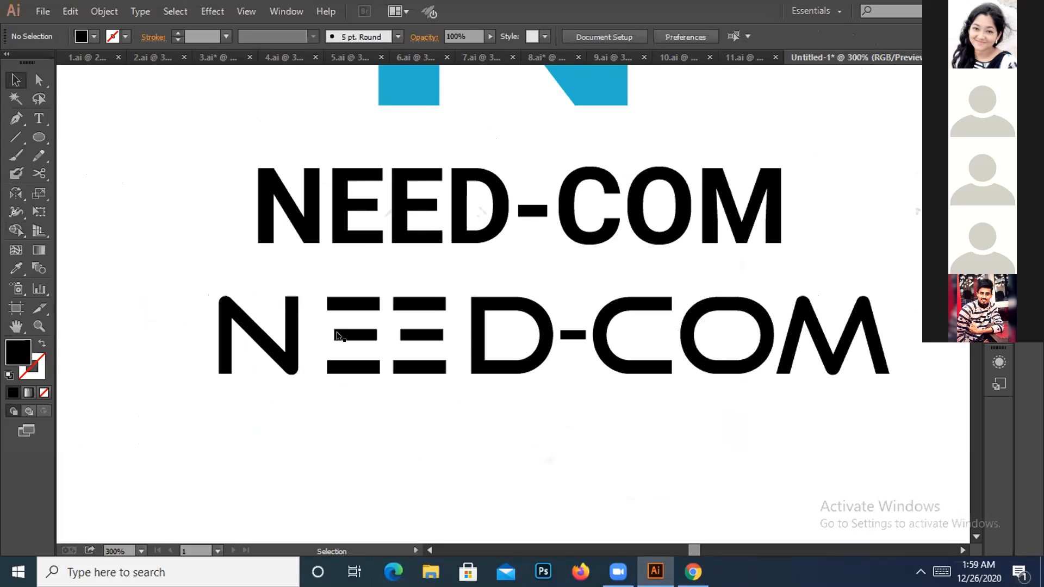
# - Show the rulers and place a vertical guide along the outer edge of the first three-bar E
pyautogui.hotkey('ctrl', 'r')
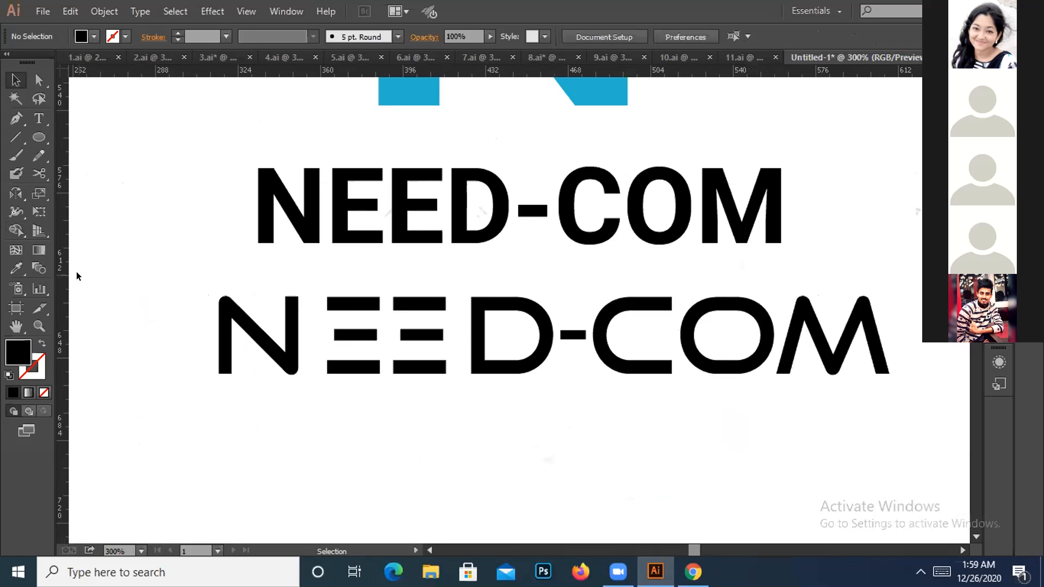
pyautogui.moveTo(61, 236); pyautogui.dragTo(326, 468)
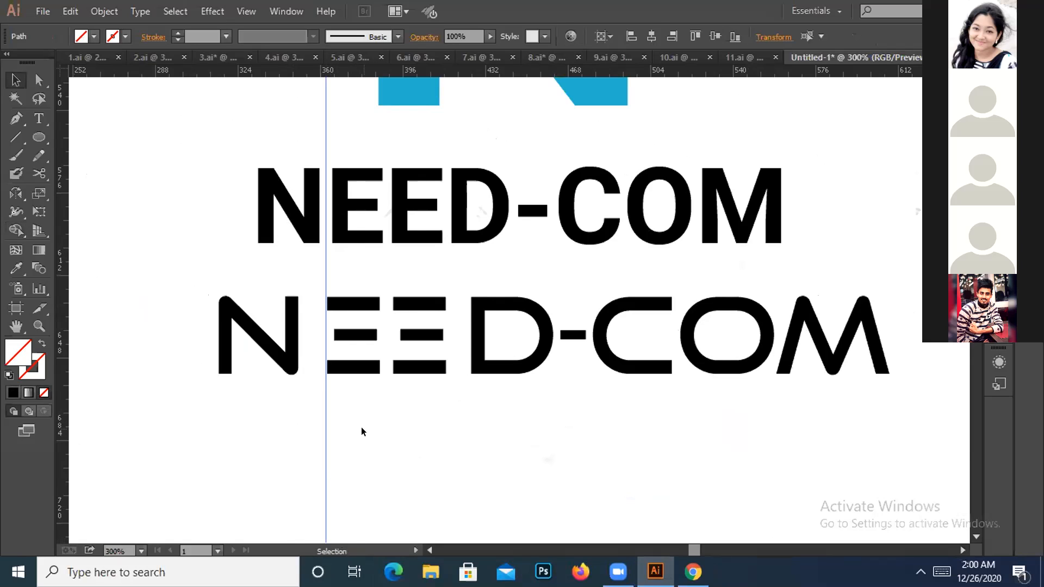
pyautogui.press('Right')
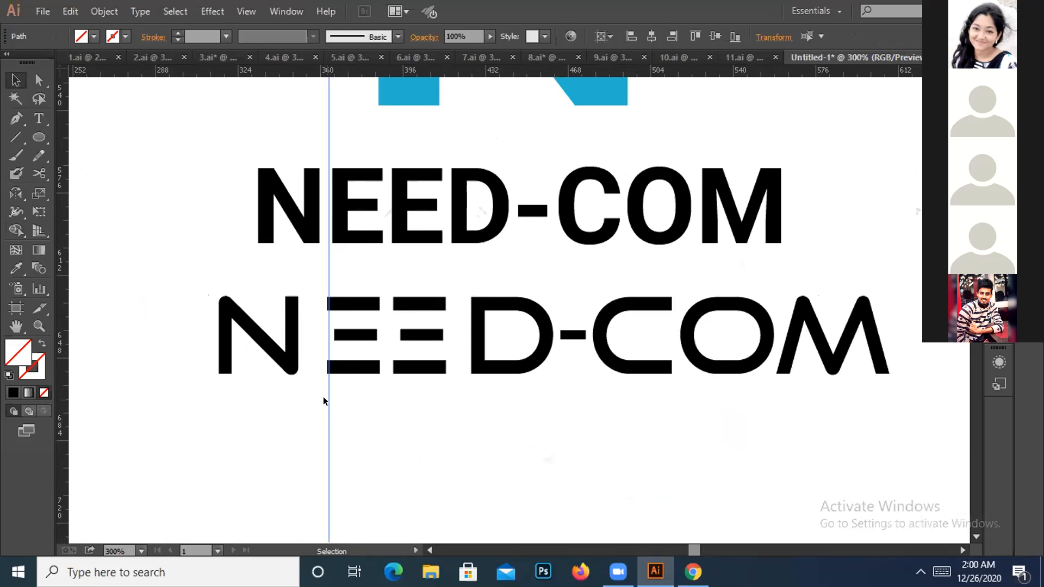
pyautogui.moveTo(328, 418); pyautogui.dragTo(326, 478)
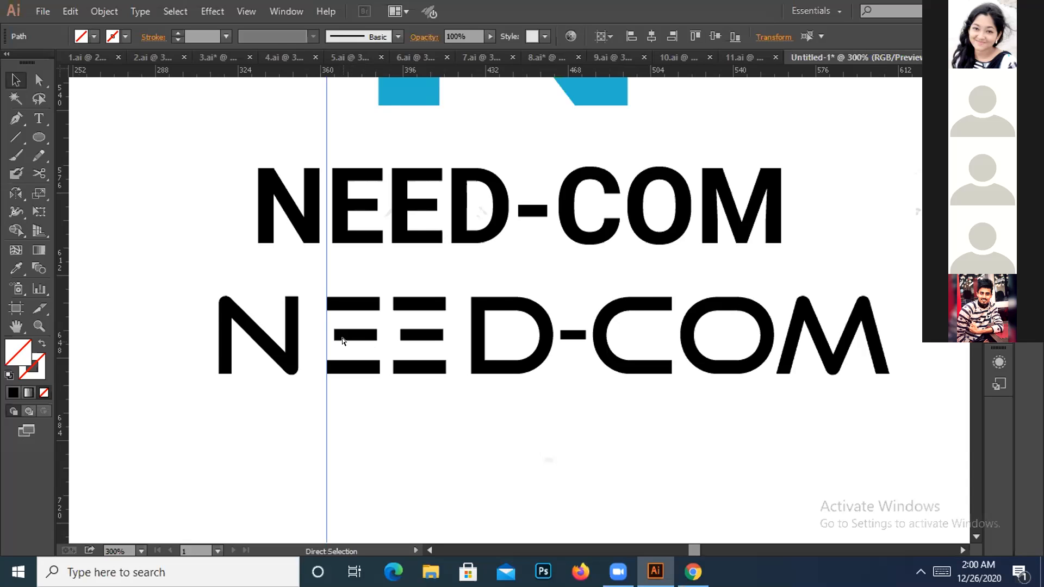
# - Stretch the first E's middle bar until it joins the second E's middle bar
pyautogui.hotkey('ctrl', '=')
pyautogui.hotkey('ctrl', '=')
pyautogui.hotkey('ctrl', '=')
pyautogui.moveTo(303, 356); pyautogui.dragTo(379, 323)
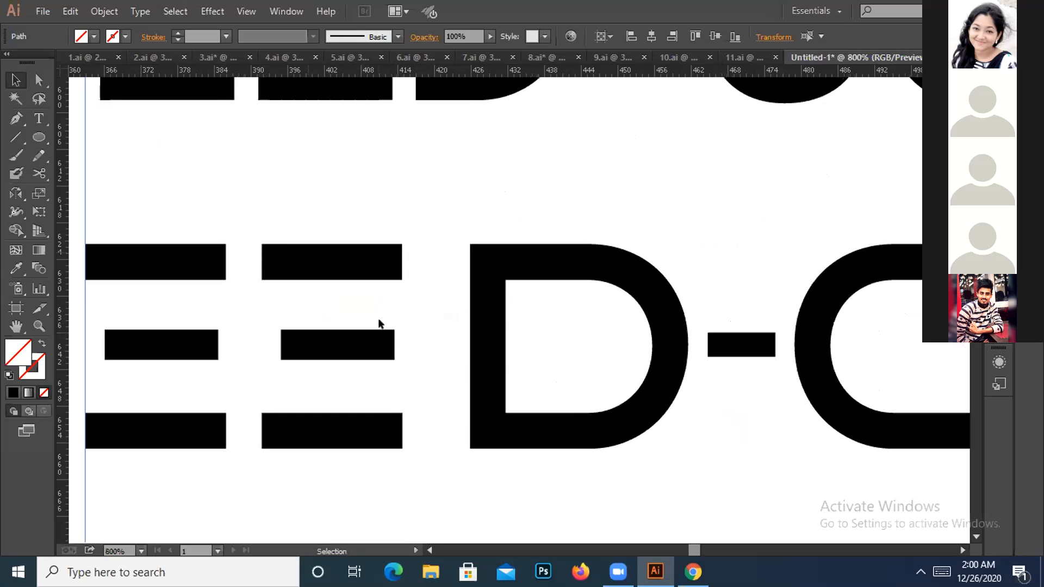
pyautogui.click(38, 80)
pyautogui.moveTo(197, 314); pyautogui.dragTo(270, 352)
pyautogui.moveTo(270, 353); pyautogui.dragTo(283, 351)
pyautogui.click(271, 305)
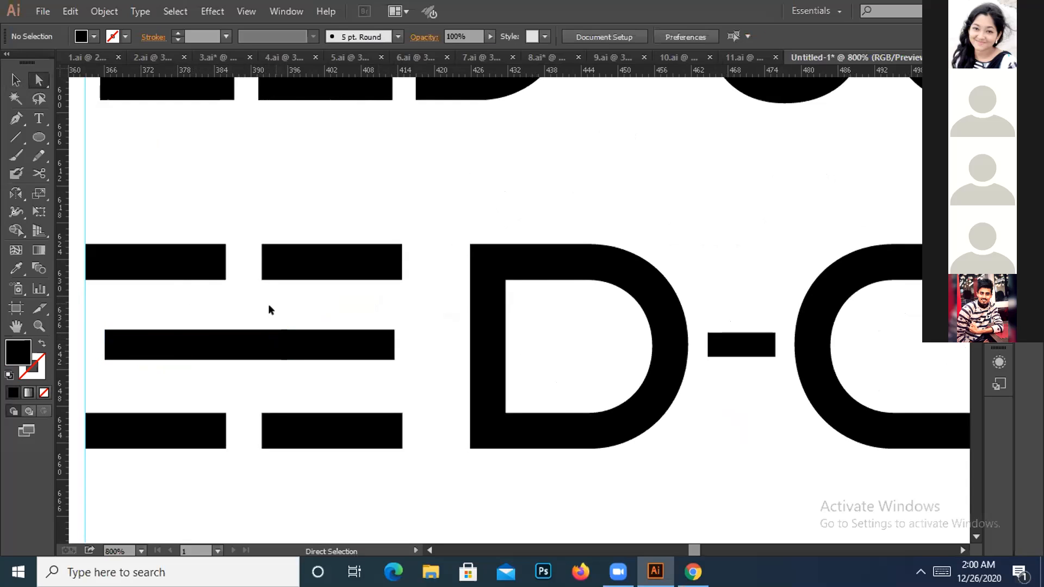
# - Extend the joined middle bar's starting edge to the vertical guide, and delete the guide
pyautogui.moveTo(207, 303); pyautogui.dragTo(325, 303)
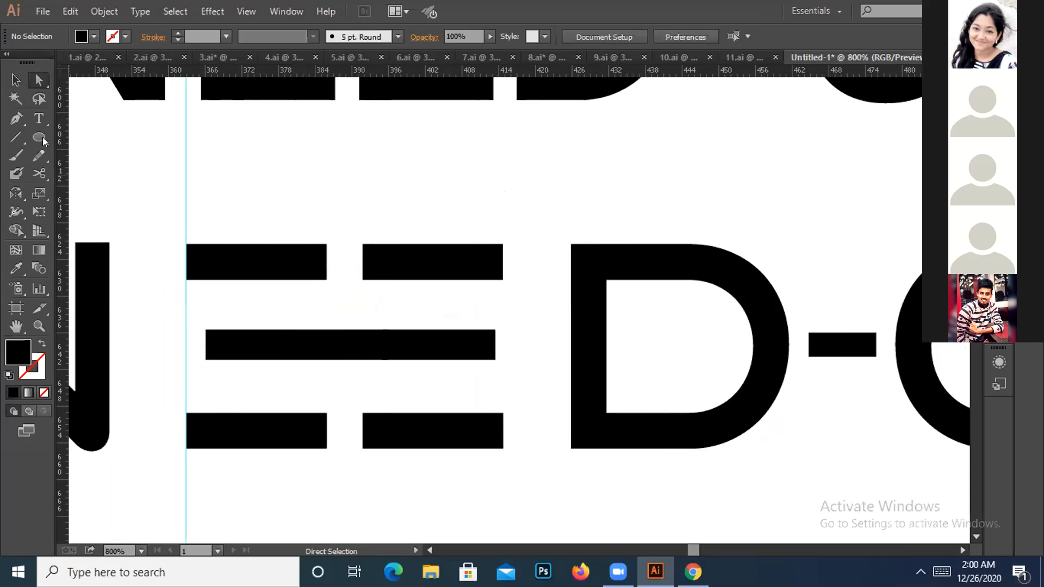
pyautogui.moveTo(196, 318); pyautogui.dragTo(213, 365)
pyautogui.hotkey('ctrl', '+')
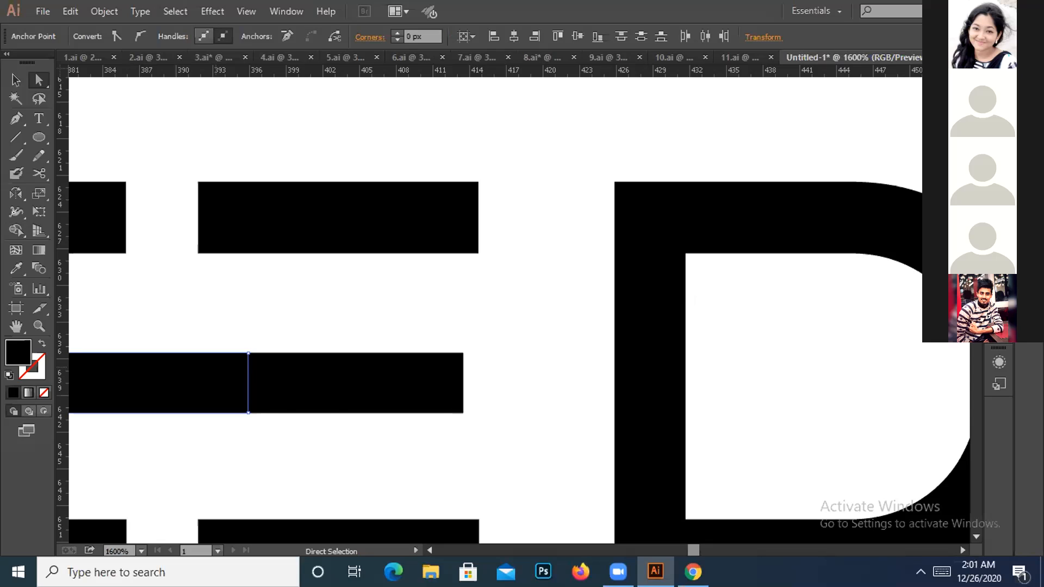
pyautogui.hotkey('ctrl', '-')
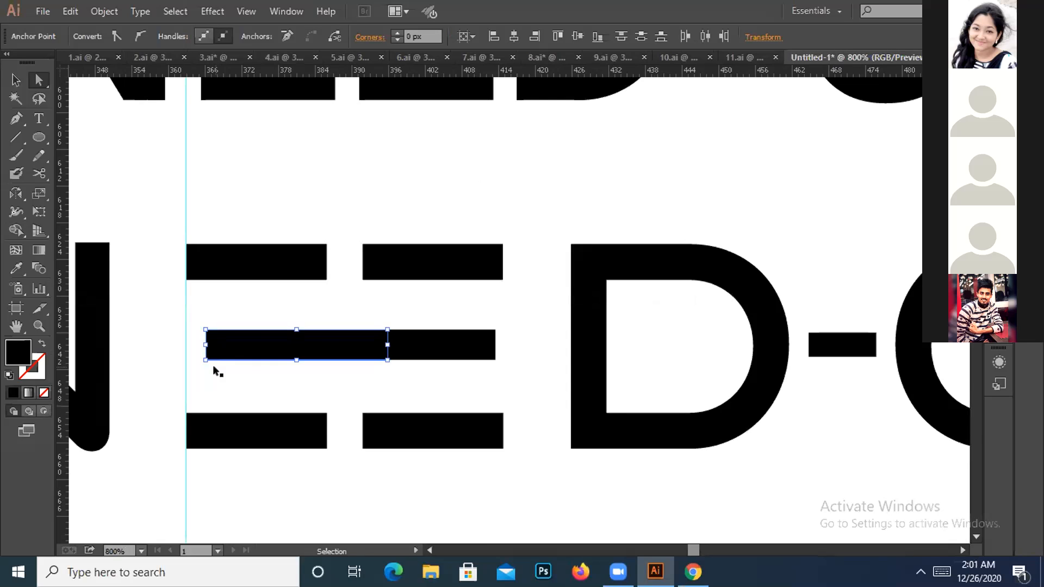
pyautogui.hotkey('ctrl', '+')
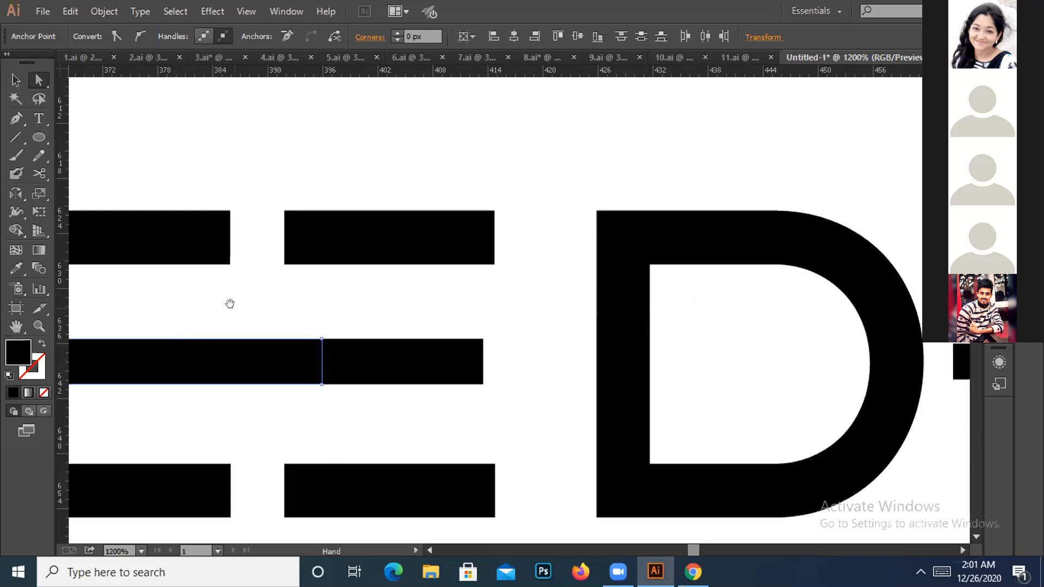
pyautogui.moveTo(228, 303); pyautogui.dragTo(521, 303)
pyautogui.moveTo(342, 363); pyautogui.dragTo(310, 363)
pyautogui.press('v')
pyautogui.click(274, 297)
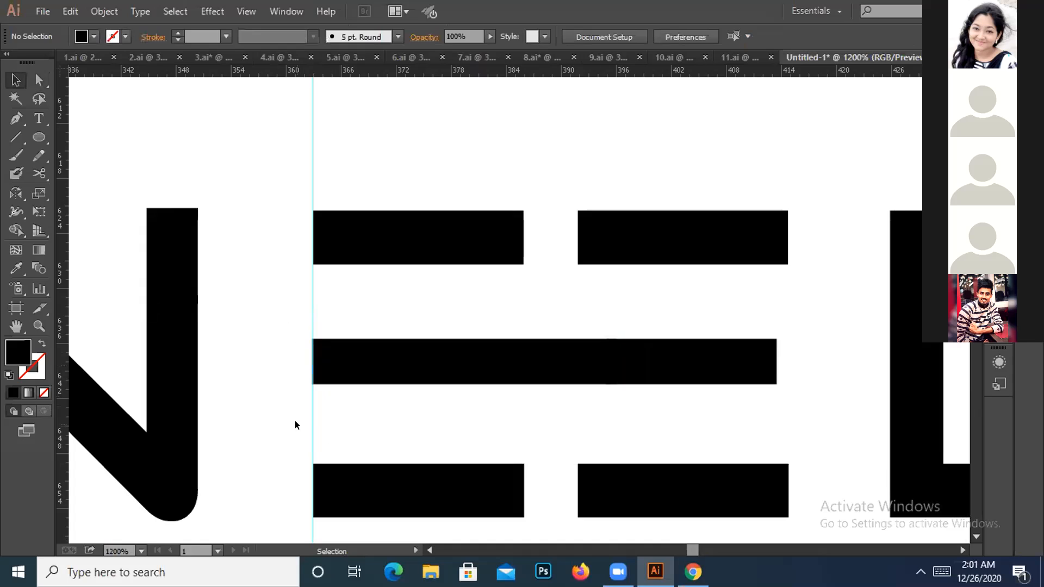
pyautogui.click(313, 430)
pyautogui.press('Delete')
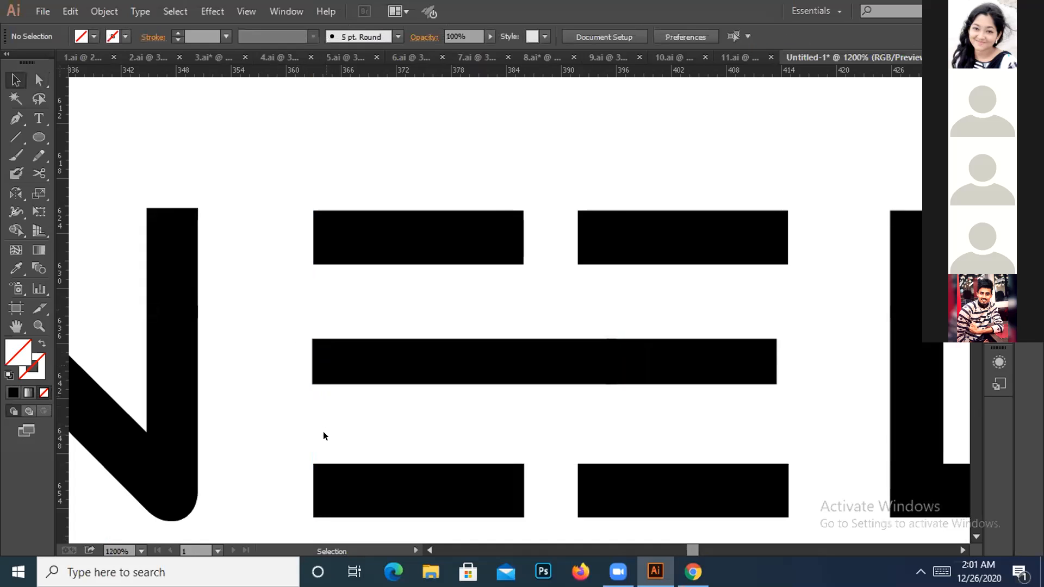
# - Tighten the lower lettering's spacing by moving the N and the D closer to the joined EE
pyautogui.press('a')
pyautogui.hotkey('ctrl', '-')
pyautogui.hotkey('ctrl', '-')
pyautogui.hotkey('ctrl', '-')
pyautogui.hotkey('ctrl', '-')
pyautogui.press('v')
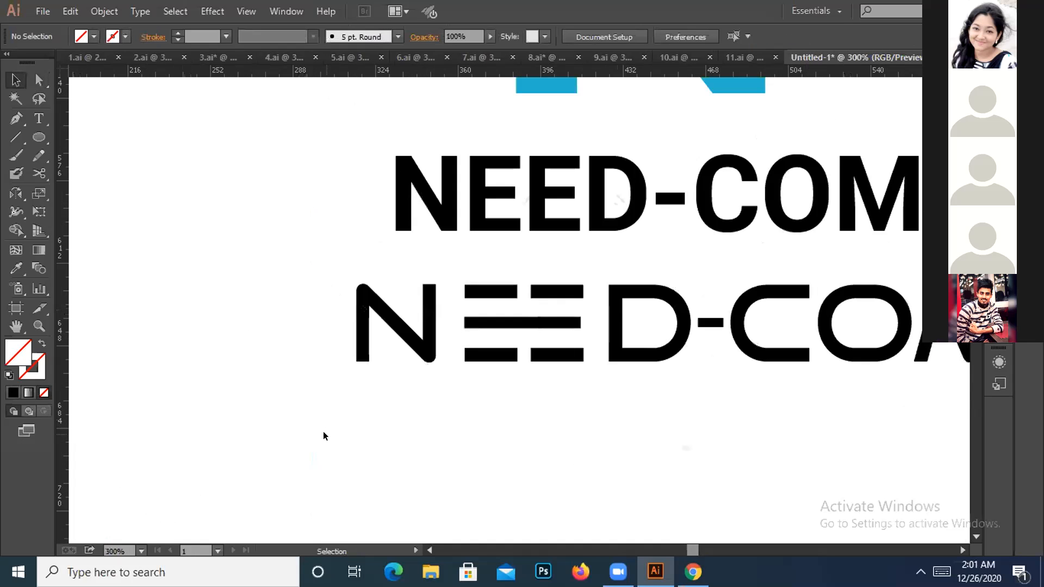
pyautogui.hotkey('ctrl', '-')
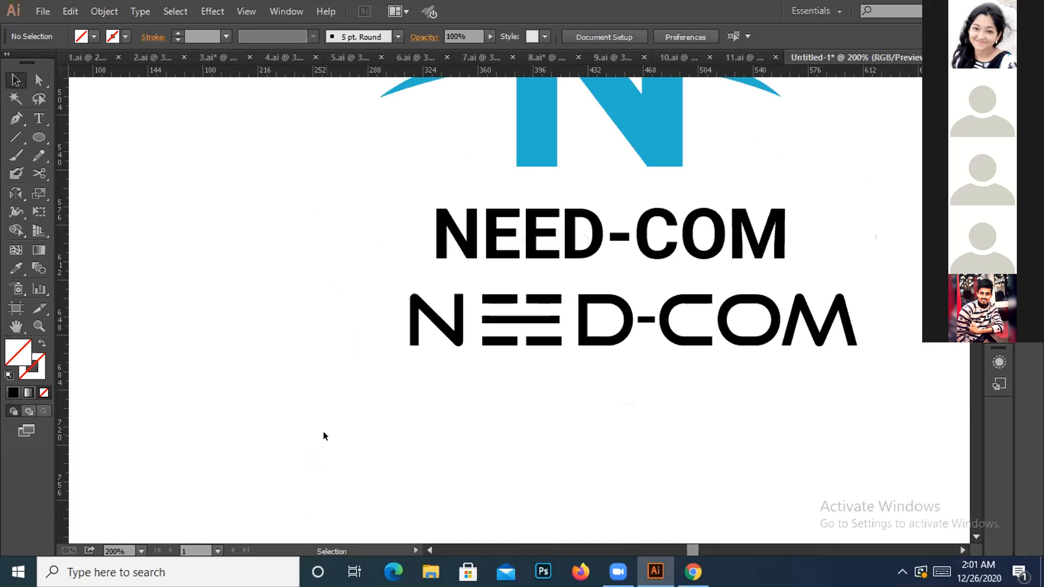
pyautogui.moveTo(422, 316); pyautogui.dragTo(417, 313)
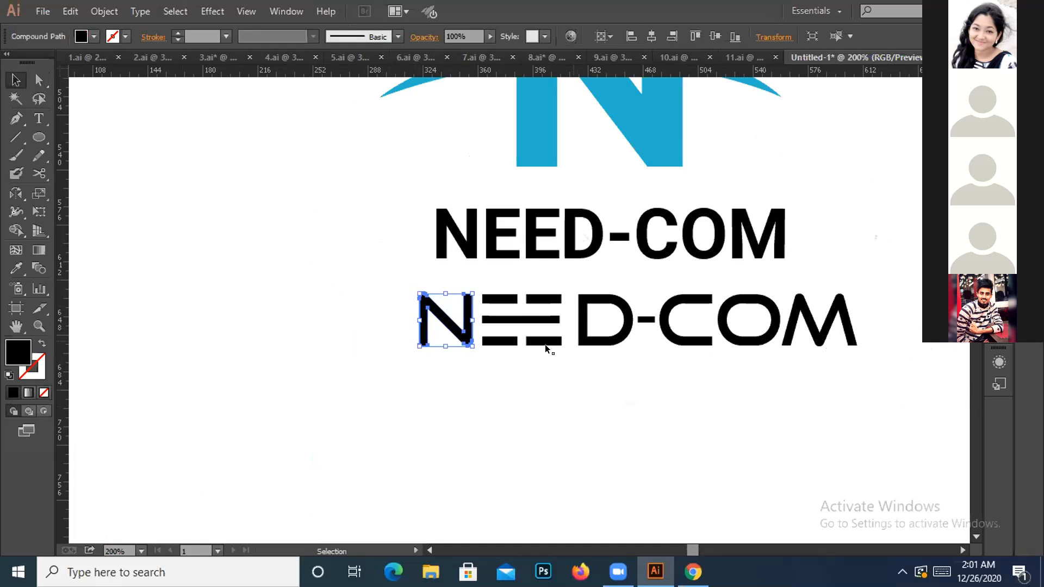
pyautogui.click(579, 326)
pyautogui.press('Left')
pyautogui.press('Left')
pyautogui.press('Left')
pyautogui.press('Left')
pyautogui.press('Left')
pyautogui.press('Left')
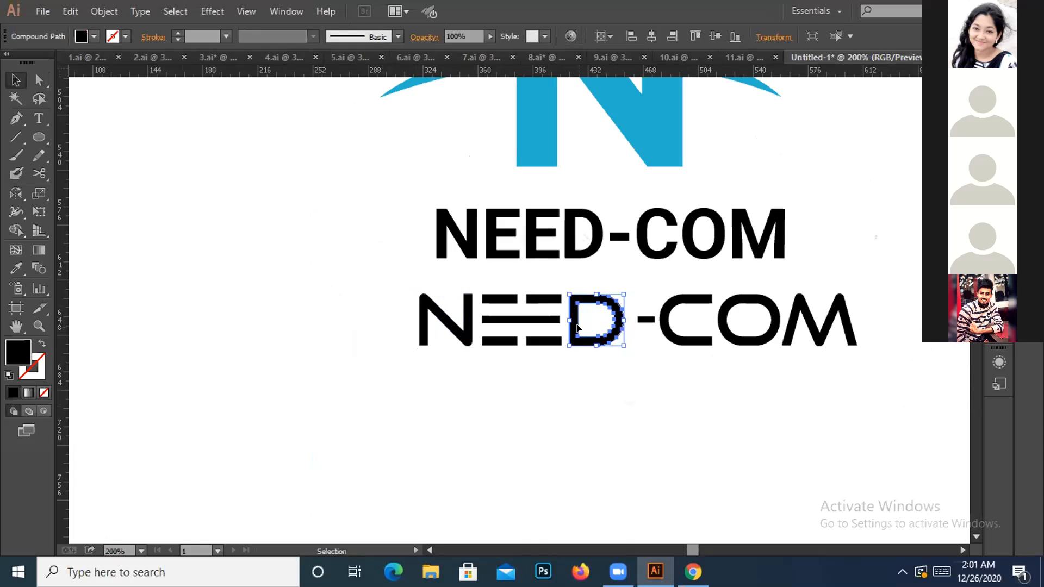
pyautogui.press('Left')
pyautogui.click(589, 463)
pyautogui.hotkey('ctrl', '-')
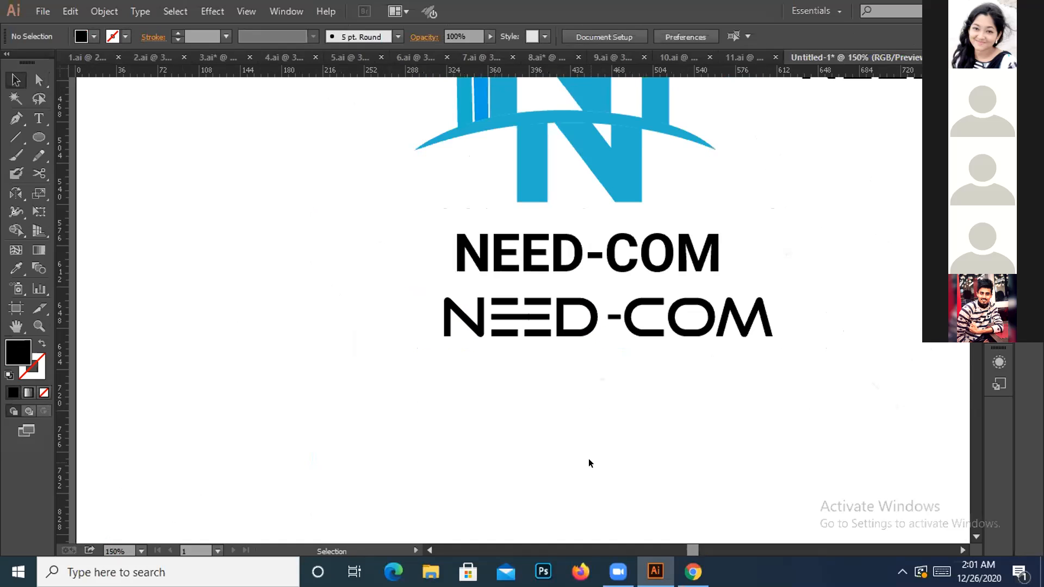
pyautogui.scroll(2, 550, 464)
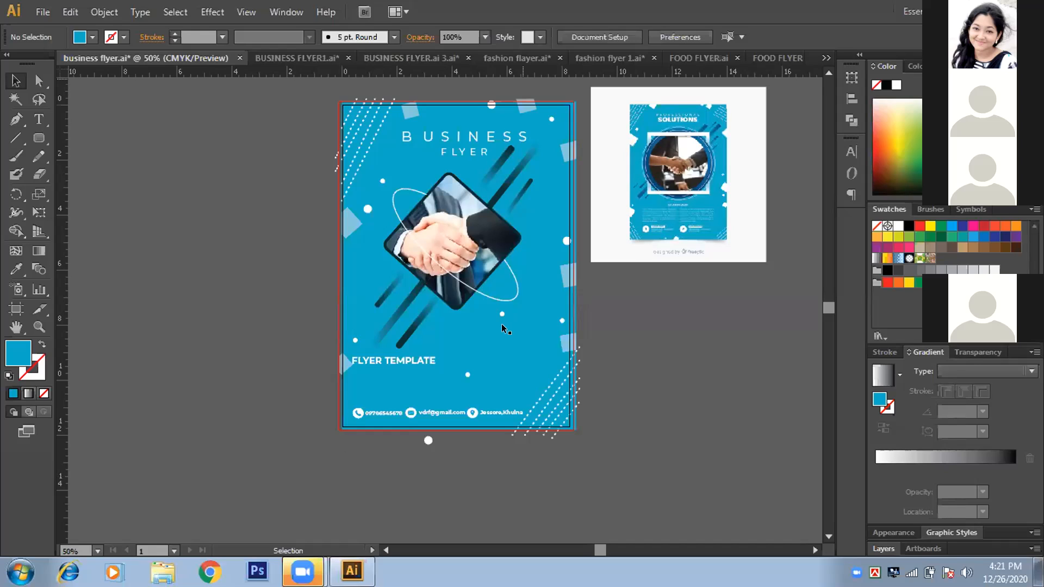
# - Compare the blue business flyer with the Professional Solutions reference, examining its title, image frame, text columns and corner decorations
pyautogui.click(298, 57)
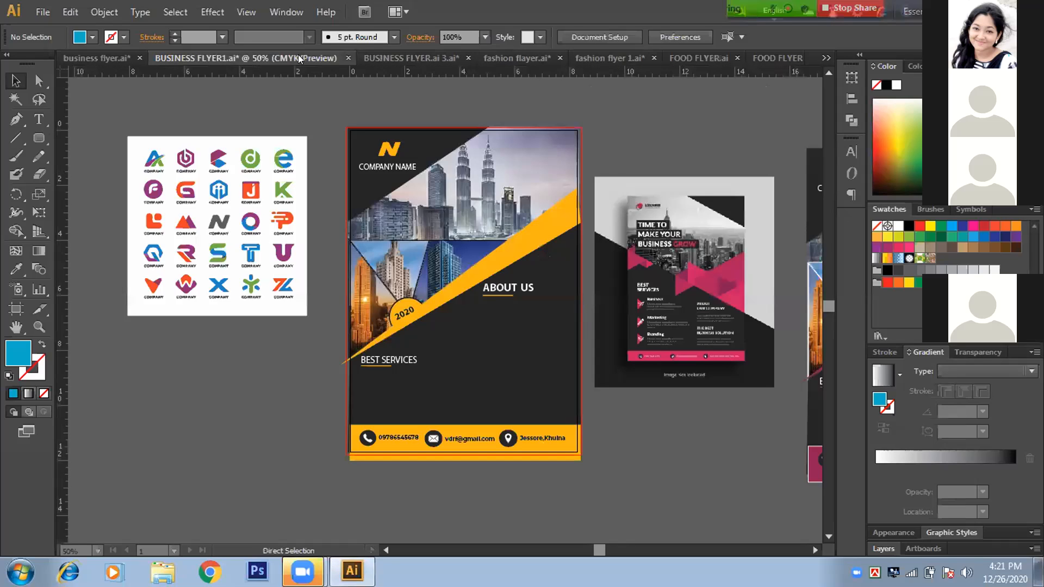
pyautogui.click(117, 56)
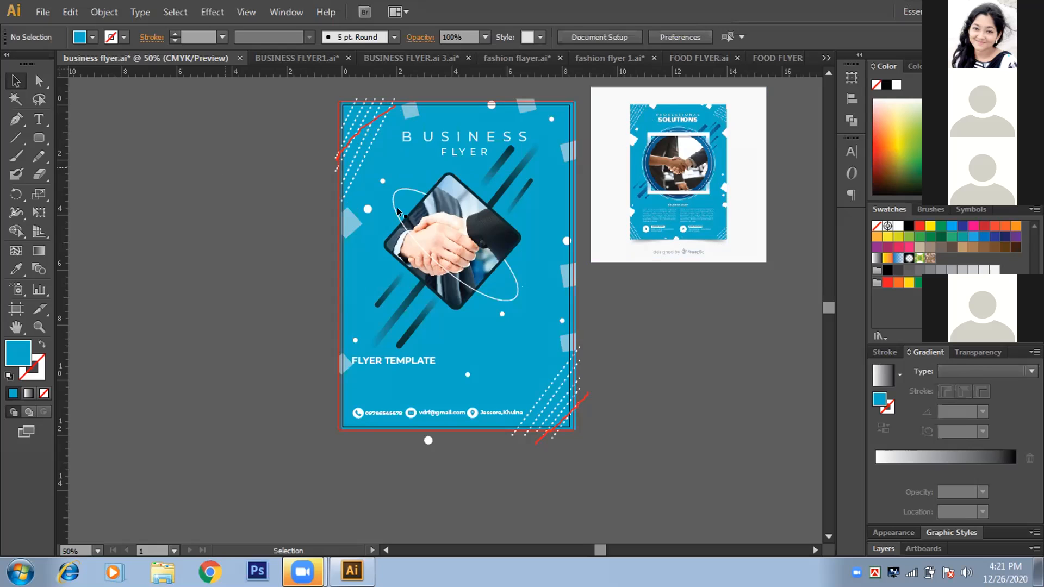
pyautogui.hotkey('ctrl', '1')
pyautogui.scroll(2, 691, 191)
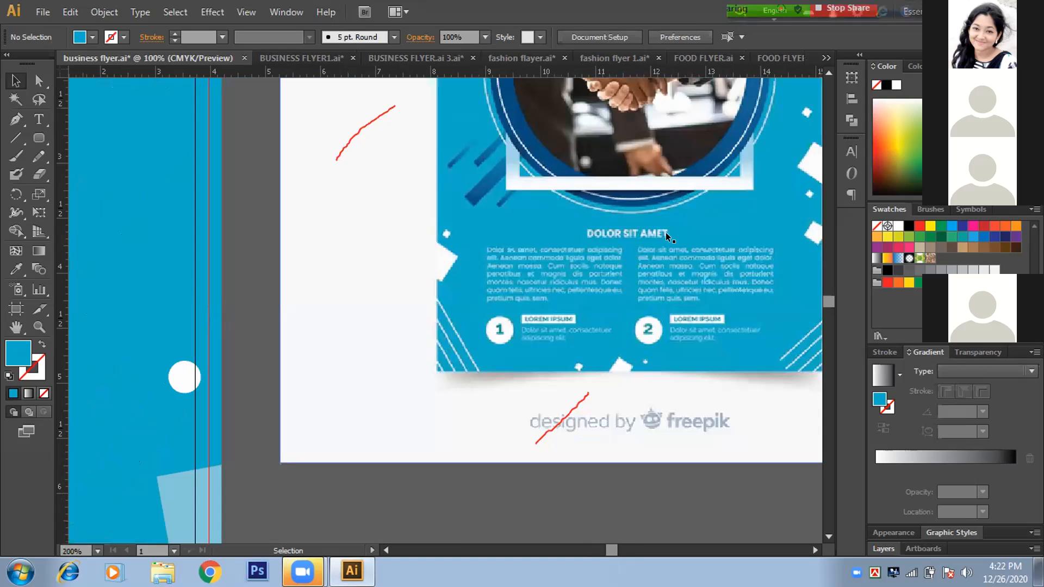
pyautogui.moveTo(617, 307); pyautogui.dragTo(532, 497)
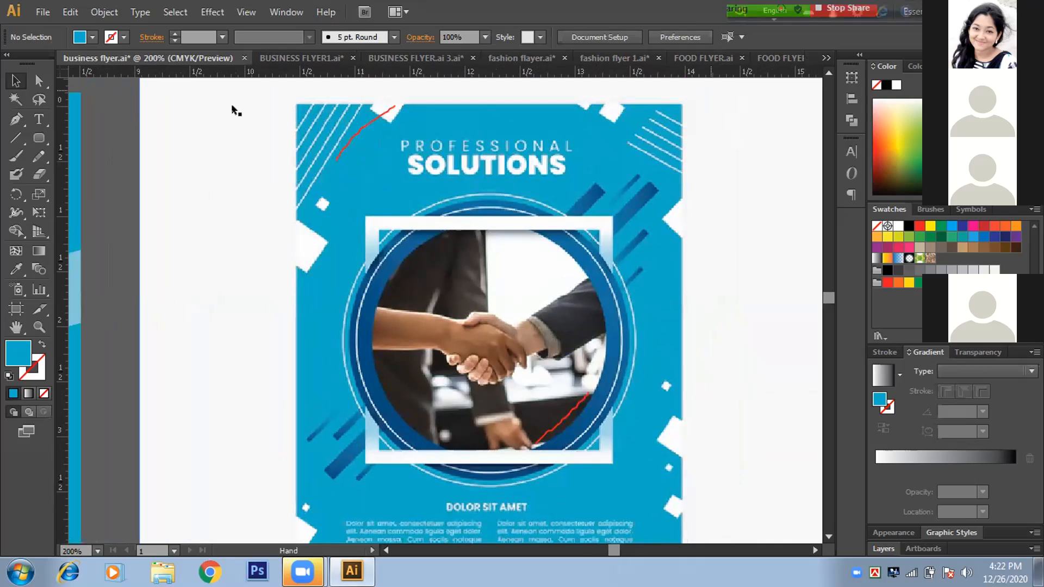
pyautogui.moveTo(460, 255); pyautogui.dragTo(424, 70)
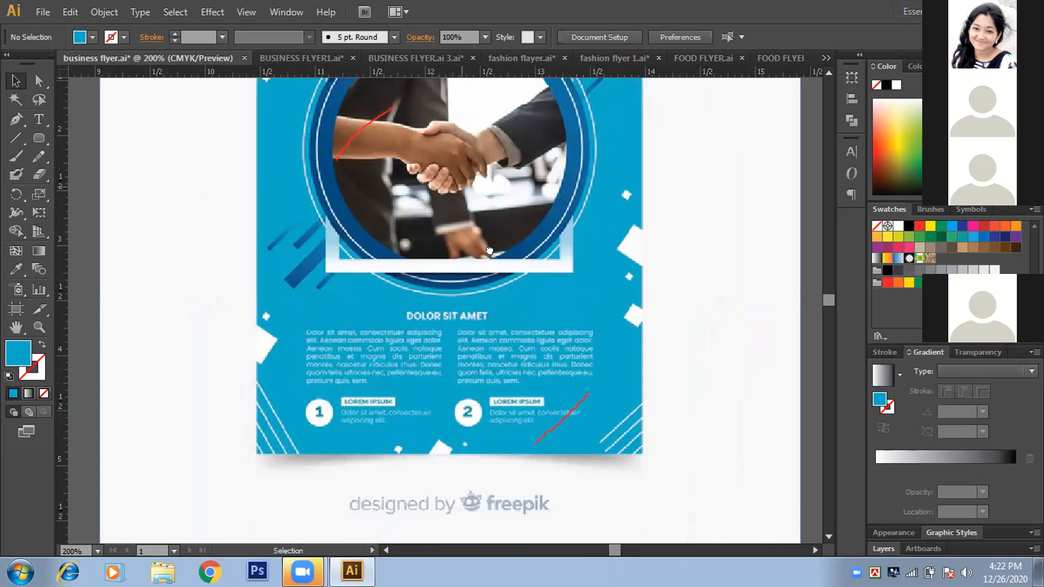
pyautogui.hotkey('ctrl', '-')
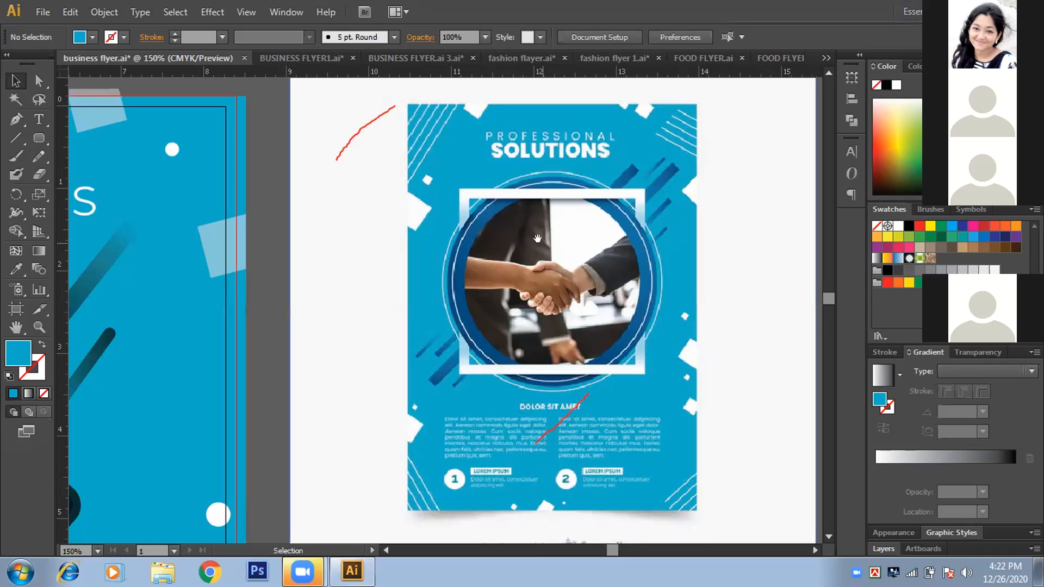
pyautogui.scroll(-2, 456, 187)
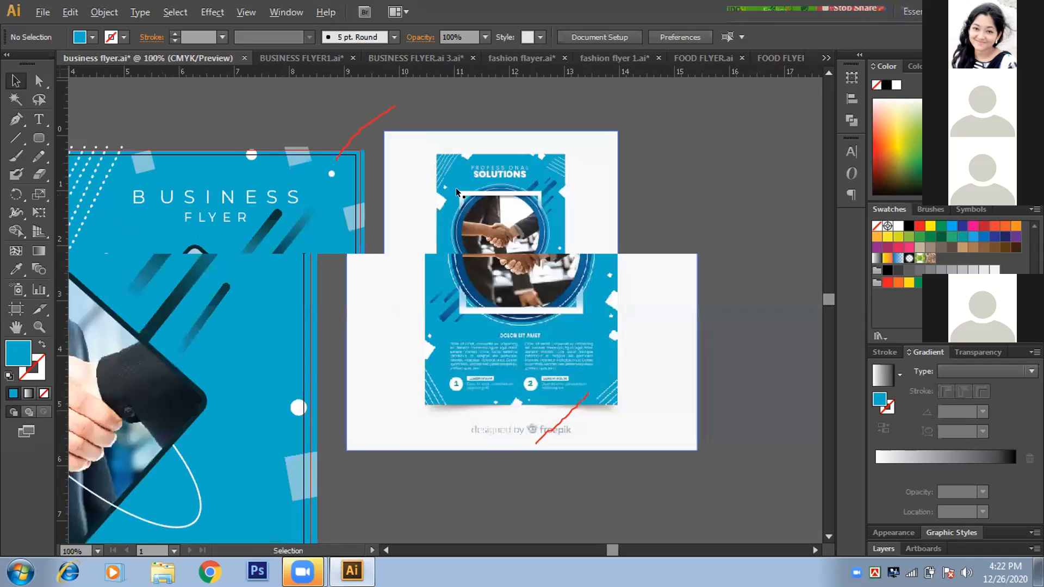
pyautogui.moveTo(453, 188); pyautogui.dragTo(593, 177)
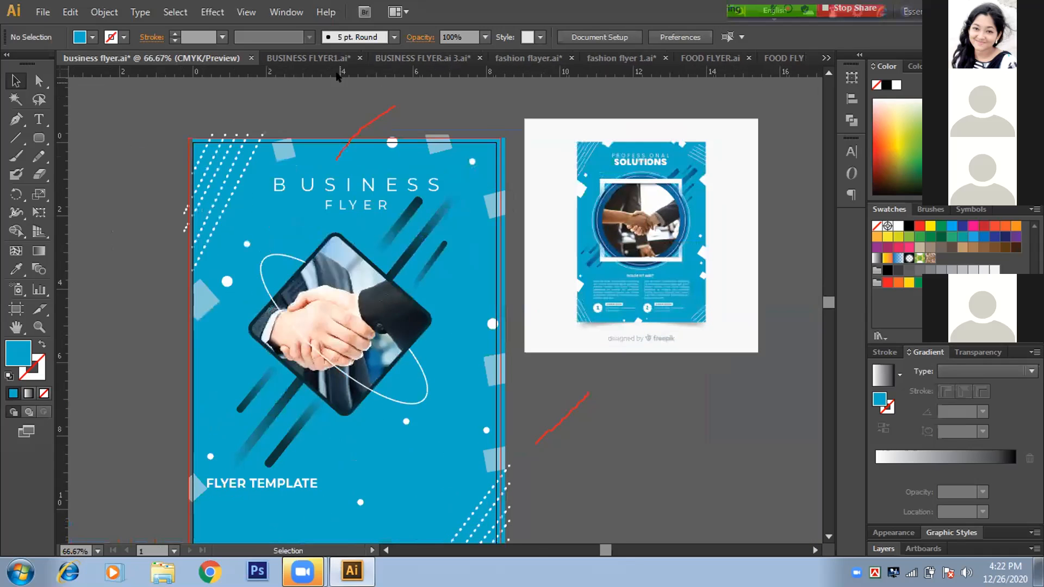
# - Review the layouts of BUSINESS FLYER1, BUSINESS FLYER.ai 3 and FOOD FLYER 1, including the burger flyer's ORDER NOW section
pyautogui.click(325, 55)
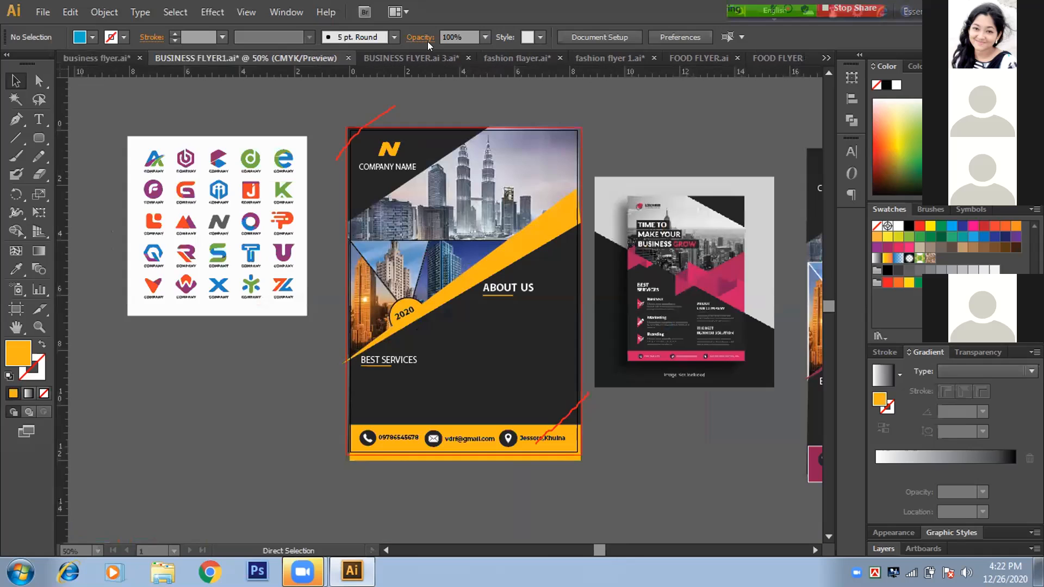
pyautogui.click(417, 57)
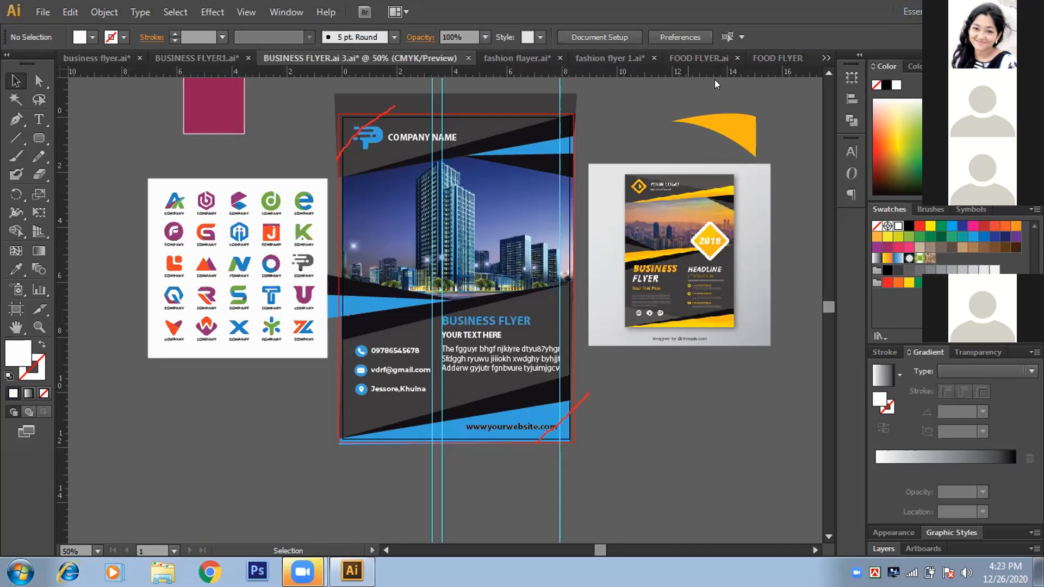
pyautogui.click(766, 56)
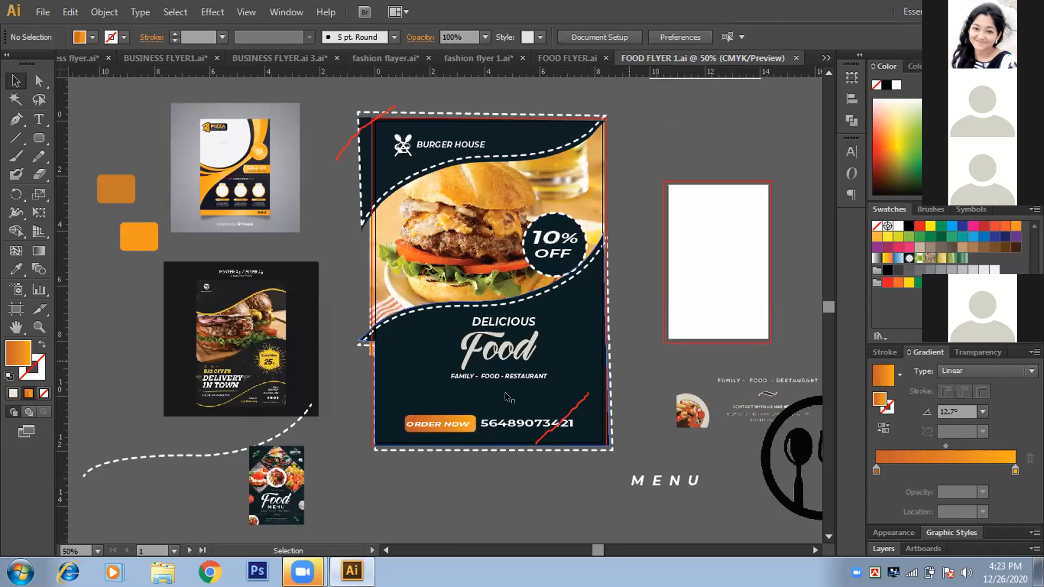
pyautogui.scroll(2, 506, 397)
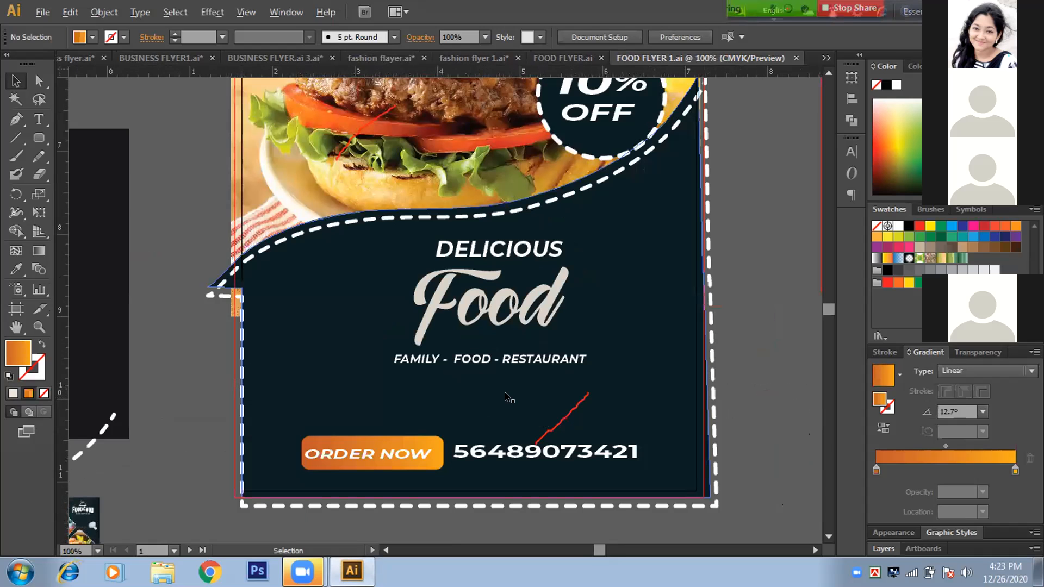
pyautogui.scroll(1, 506, 397)
pyautogui.moveTo(520, 330); pyautogui.dragTo(568, 192)
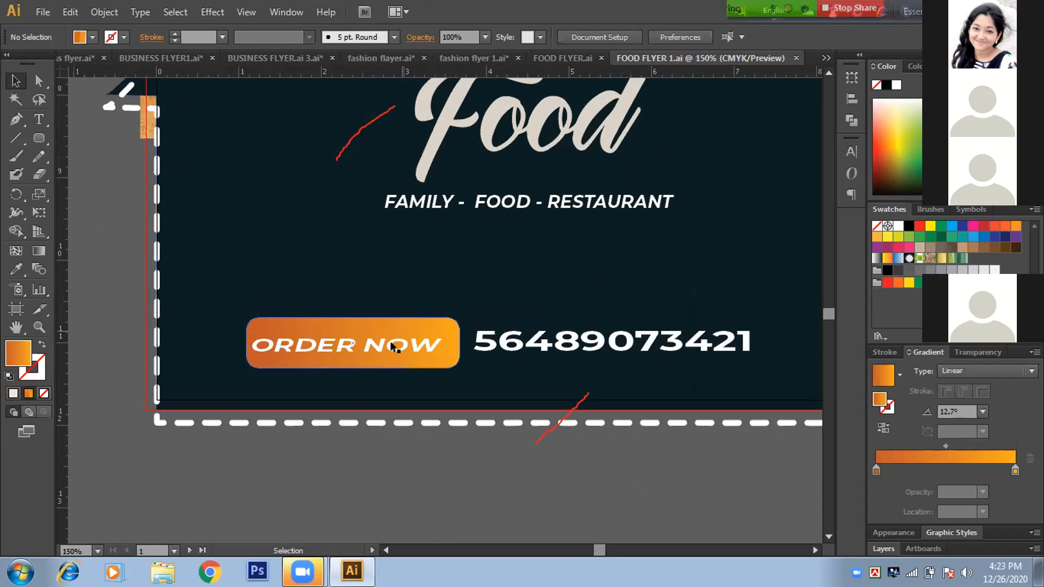
# - Ungroup the ORDER NOW text and its orange rounded rectangle on the burger flyer
pyautogui.click(382, 347)
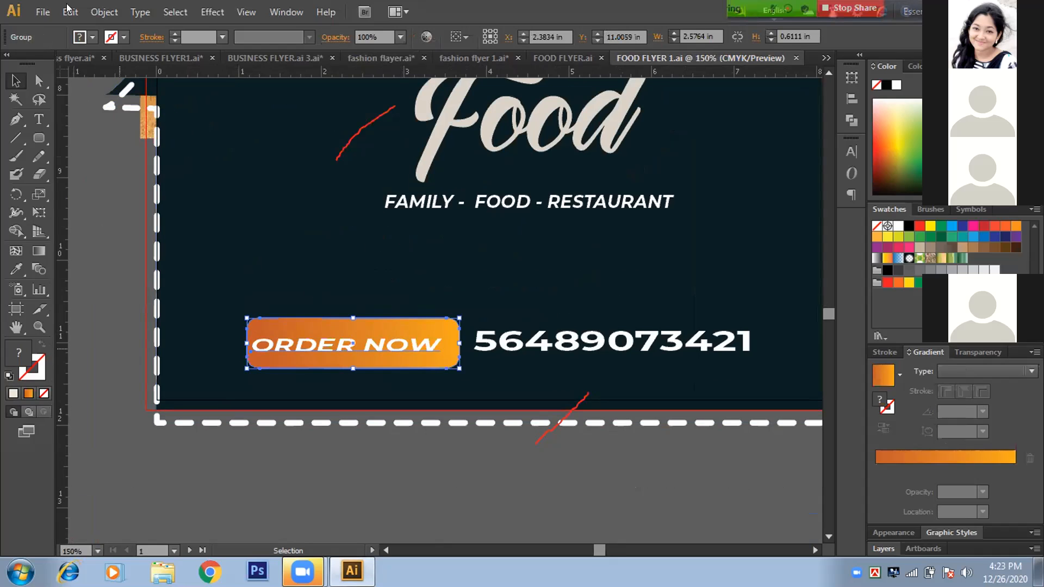
pyautogui.click(104, 12)
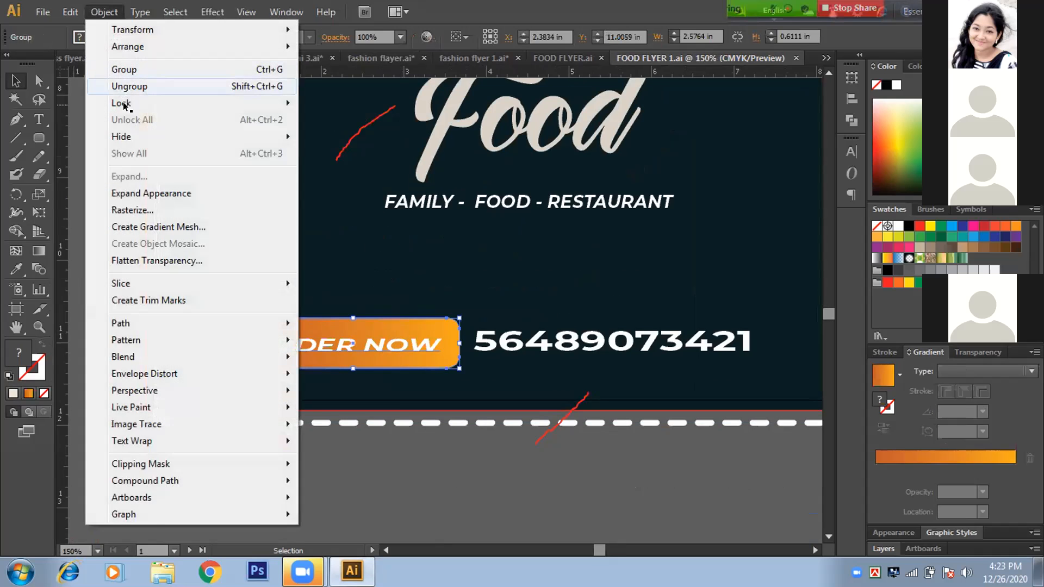
pyautogui.click(128, 85)
pyautogui.click(237, 446)
# - Center the ORDER NOW text and its orange rectangle on each other, both horizontally and vertically
pyautogui.click(323, 347)
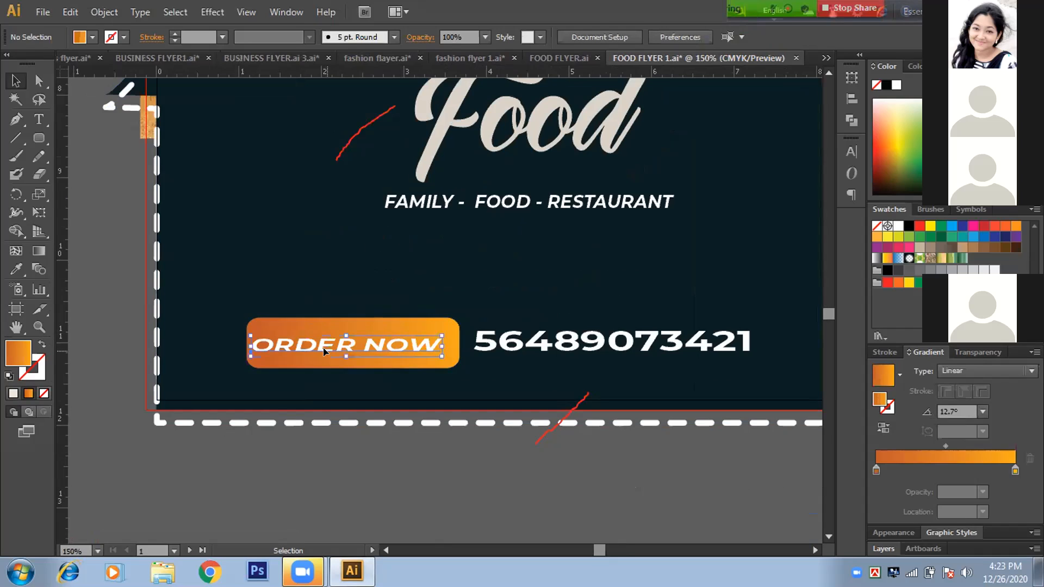
pyautogui.keyDown('shift'); pyautogui.click(390, 319); pyautogui.keyUp('shift')
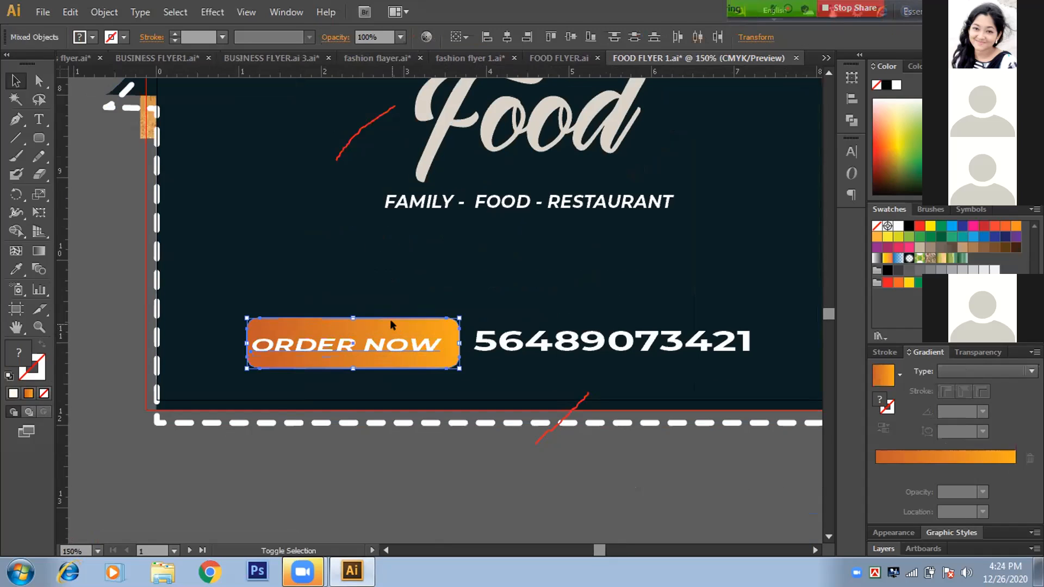
pyautogui.click(505, 33)
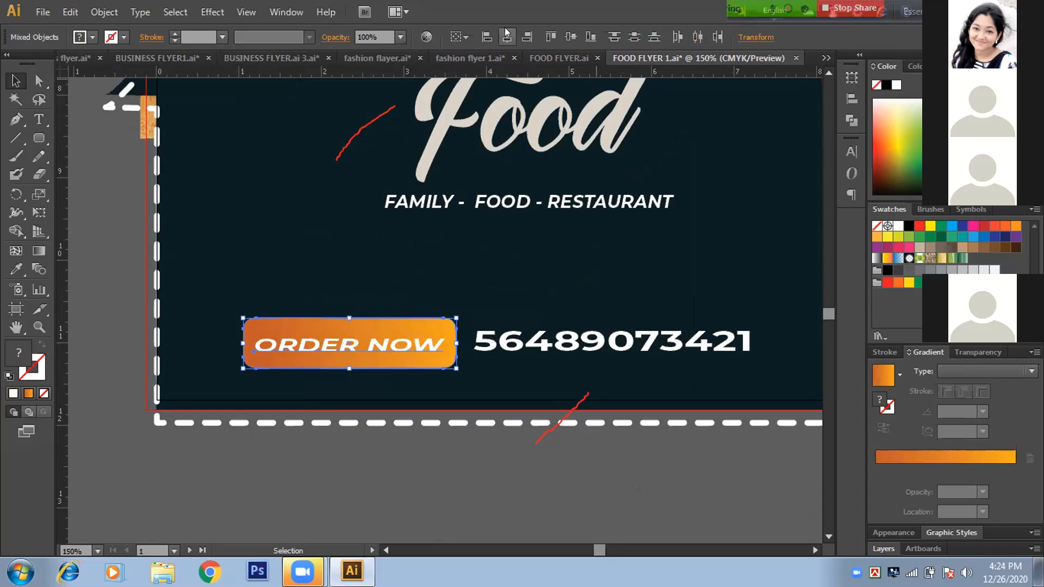
pyautogui.click(570, 38)
pyautogui.click(502, 468)
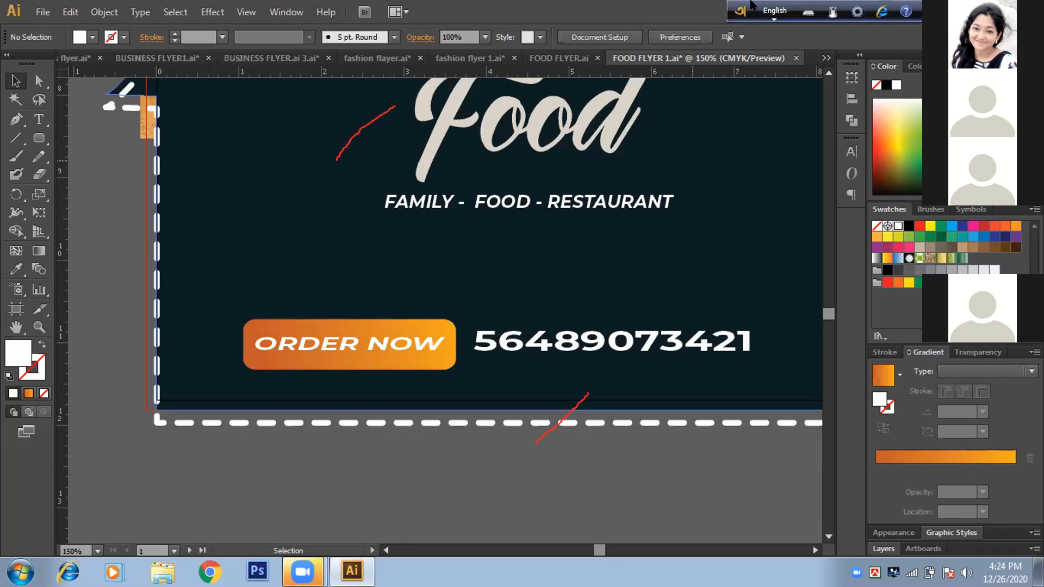
# - Redirect the ORDER NOW rectangle's linear gradient to run nearly vertically at 87.9°, from dark orange below to light orange above
pyautogui.scroll(-1, 620, 141)
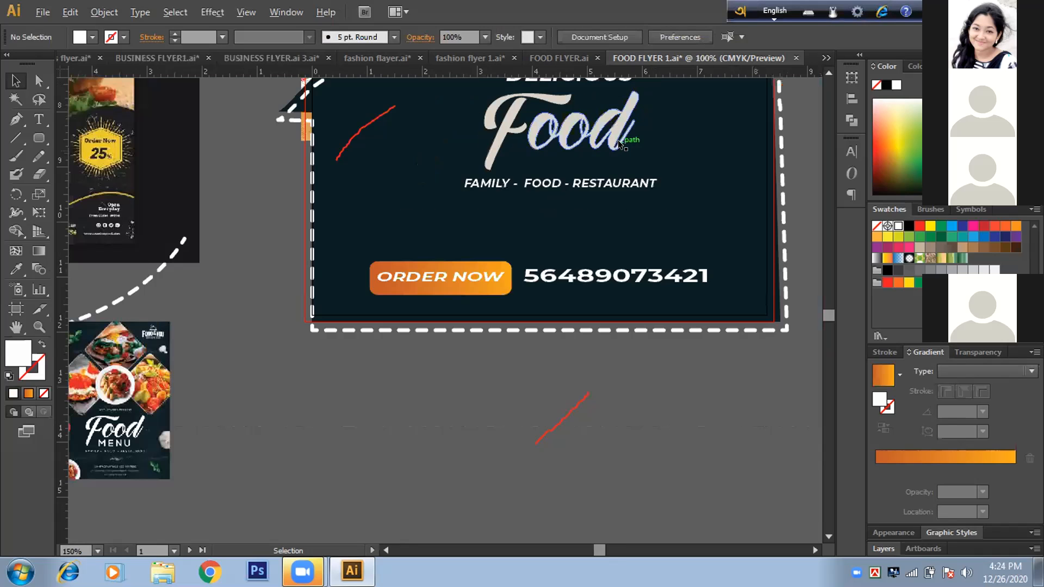
pyautogui.scroll(-1, 618, 139)
pyautogui.moveTo(597, 190); pyautogui.dragTo(574, 256)
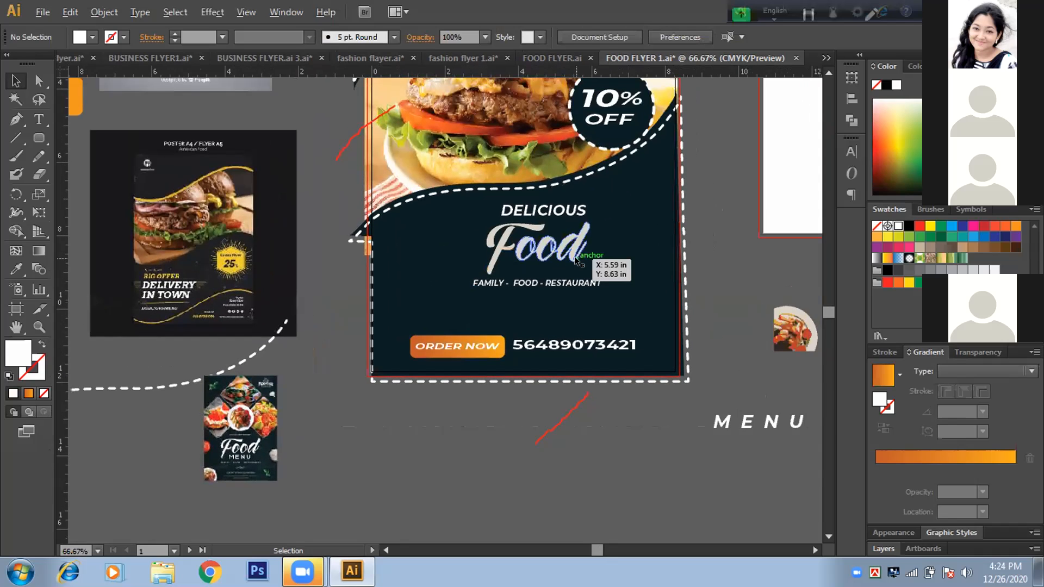
pyautogui.scroll(-1, 574, 256)
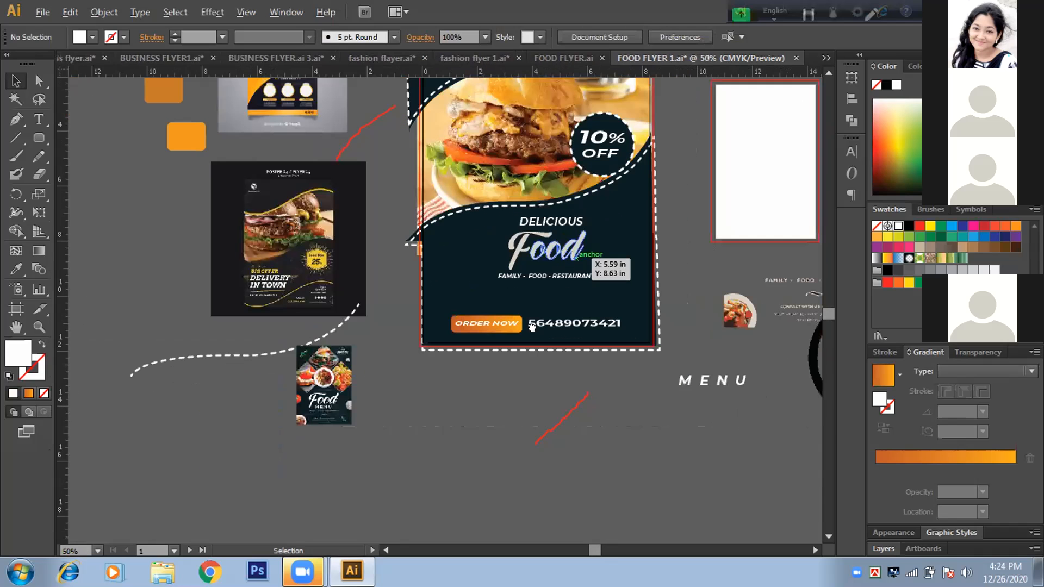
pyautogui.moveTo(532, 327); pyautogui.dragTo(489, 404)
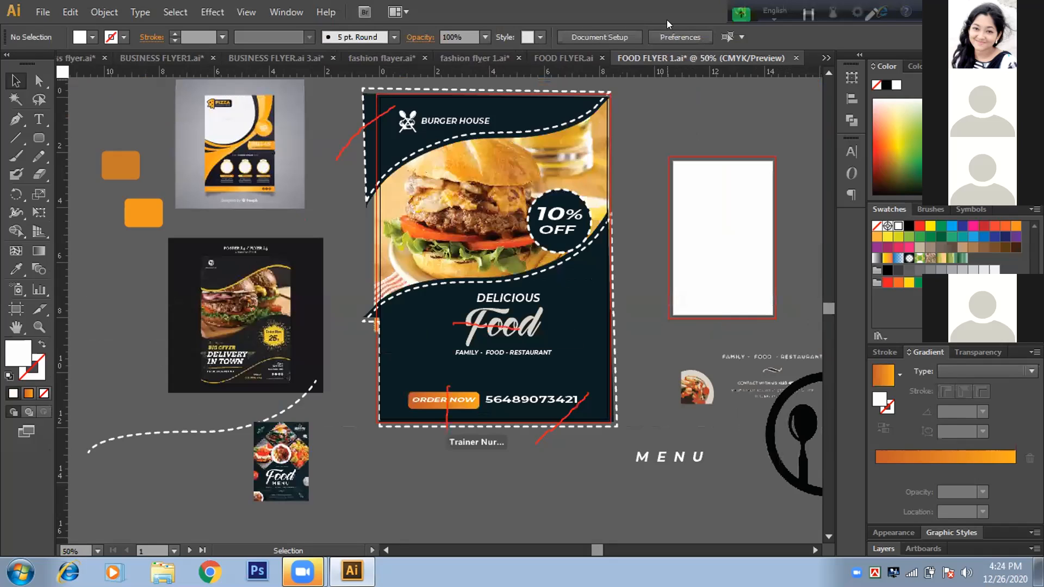
pyautogui.click(456, 407)
pyautogui.press('g')
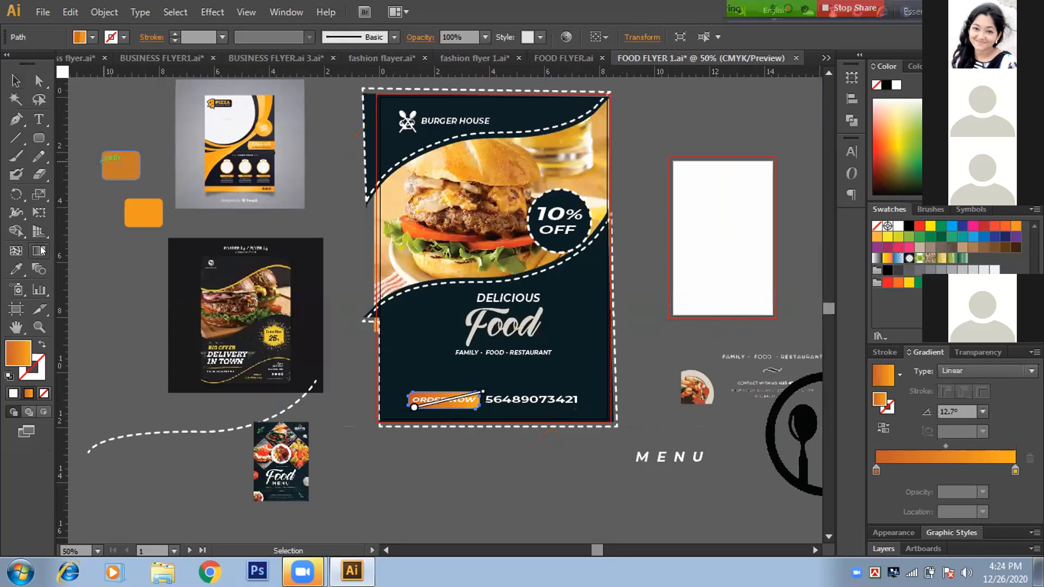
pyautogui.moveTo(482, 387)
pyautogui.mouseDown()
pyautogui.moveTo(447, 344)
pyautogui.moveTo(413, 328)
pyautogui.mouseUp()
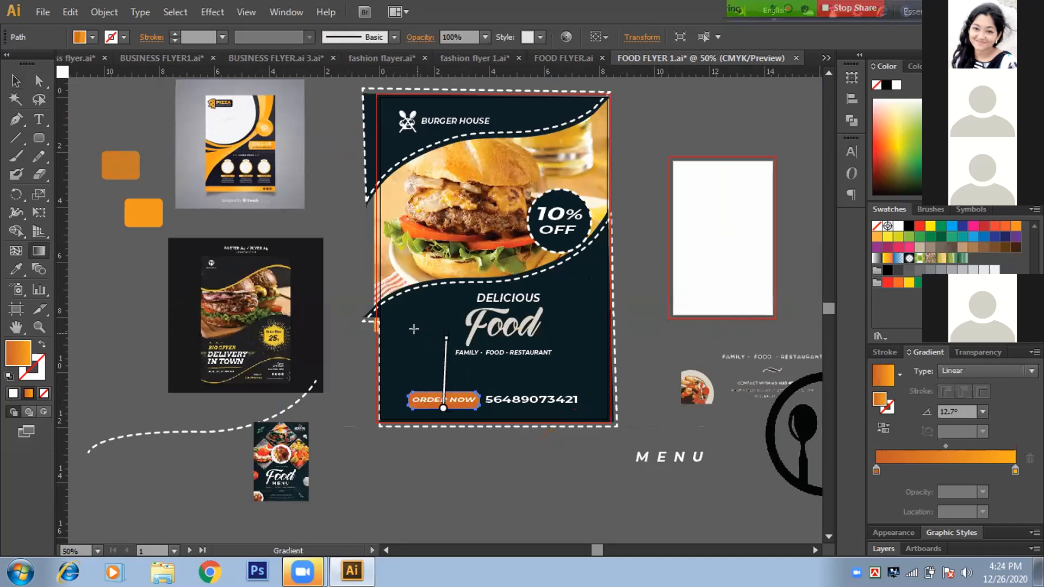
pyautogui.moveTo(444, 375); pyautogui.dragTo(442, 400)
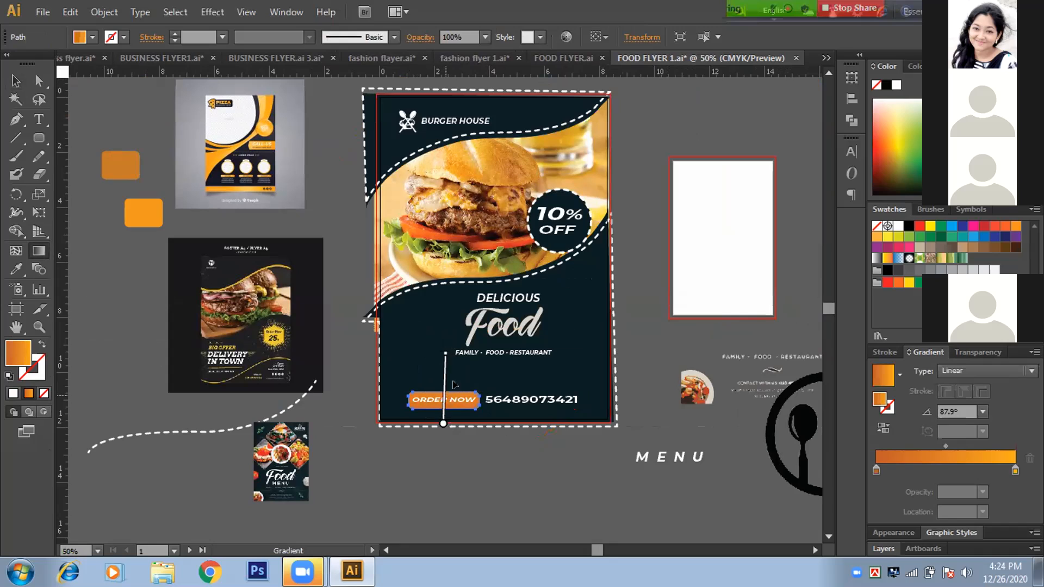
pyautogui.click(15, 80)
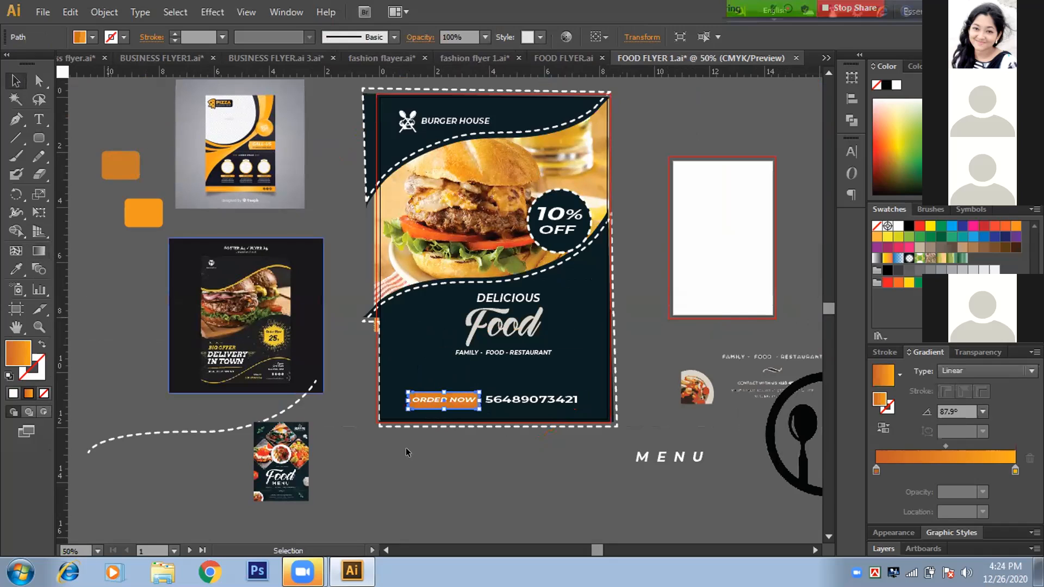
pyautogui.click(452, 475)
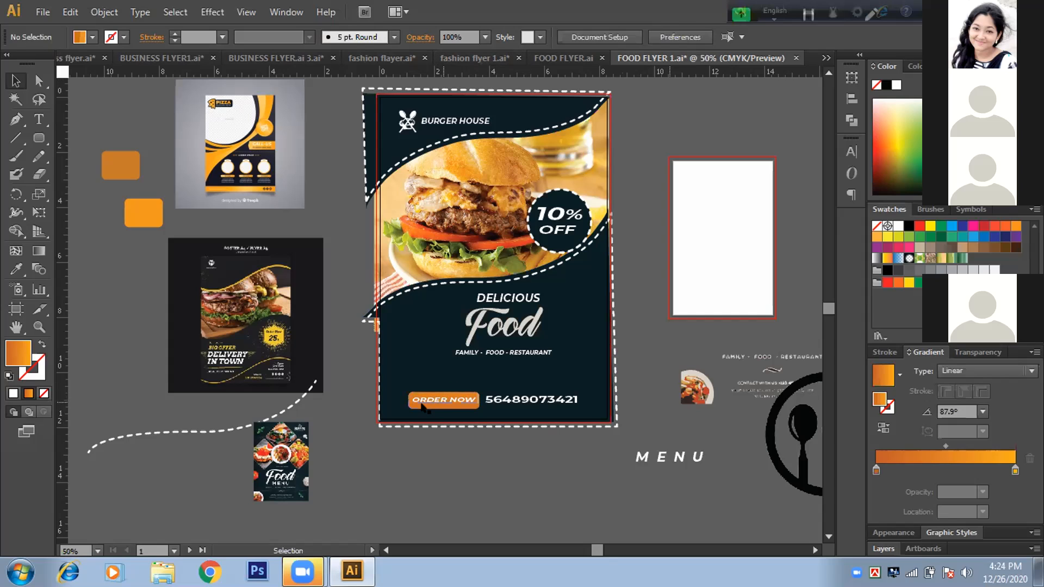
# - Shorten the ORDER NOW rectangle's gradient and reposition it so light orange fades to darker orange between its upper and lower edges
pyautogui.click(423, 407)
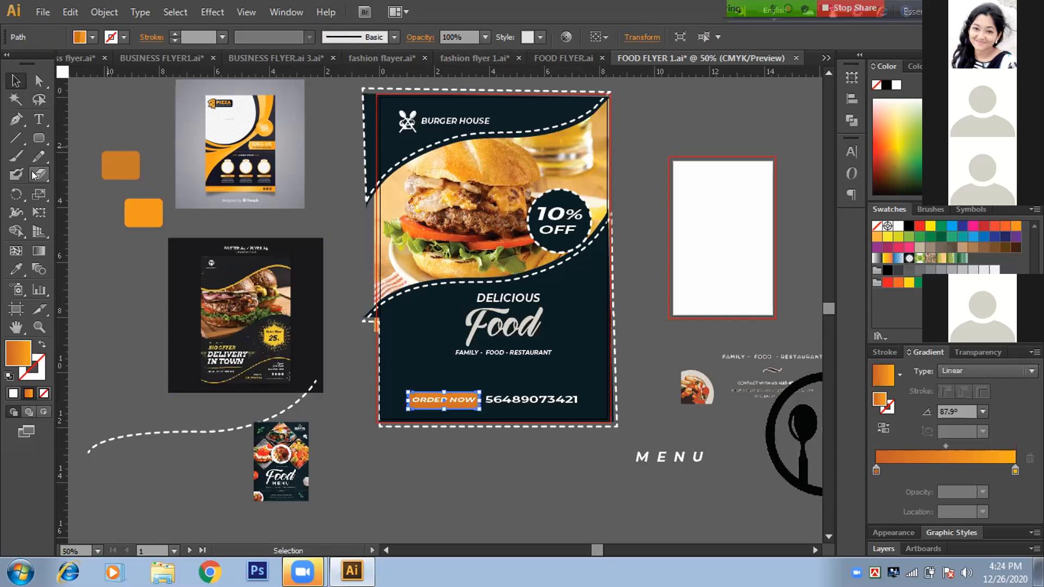
pyautogui.click(39, 251)
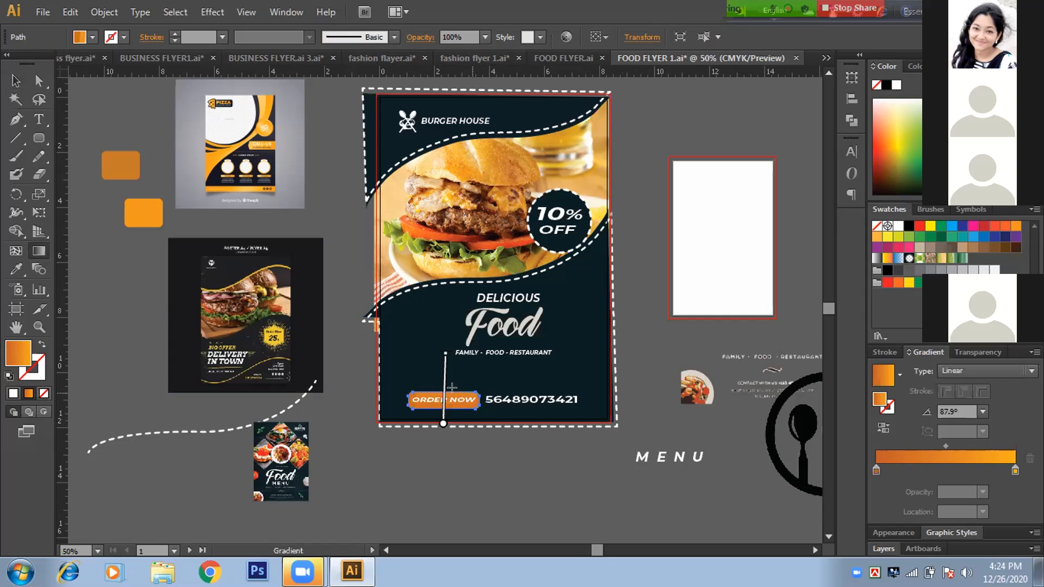
pyautogui.moveTo(445, 356); pyautogui.dragTo(443, 387)
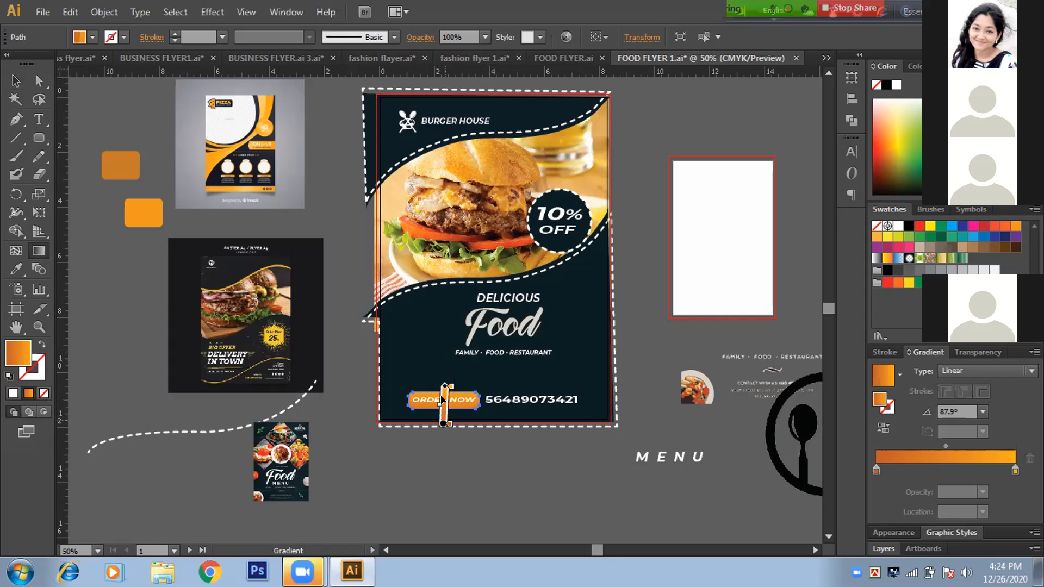
pyautogui.moveTo(444, 387); pyautogui.dragTo(443, 412)
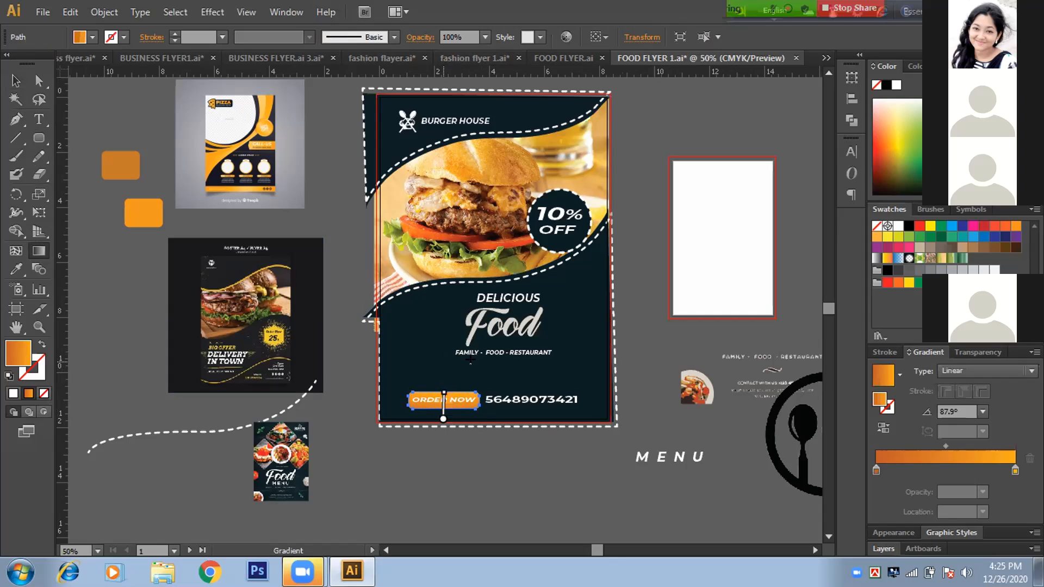
pyautogui.scroll(3, 470, 362)
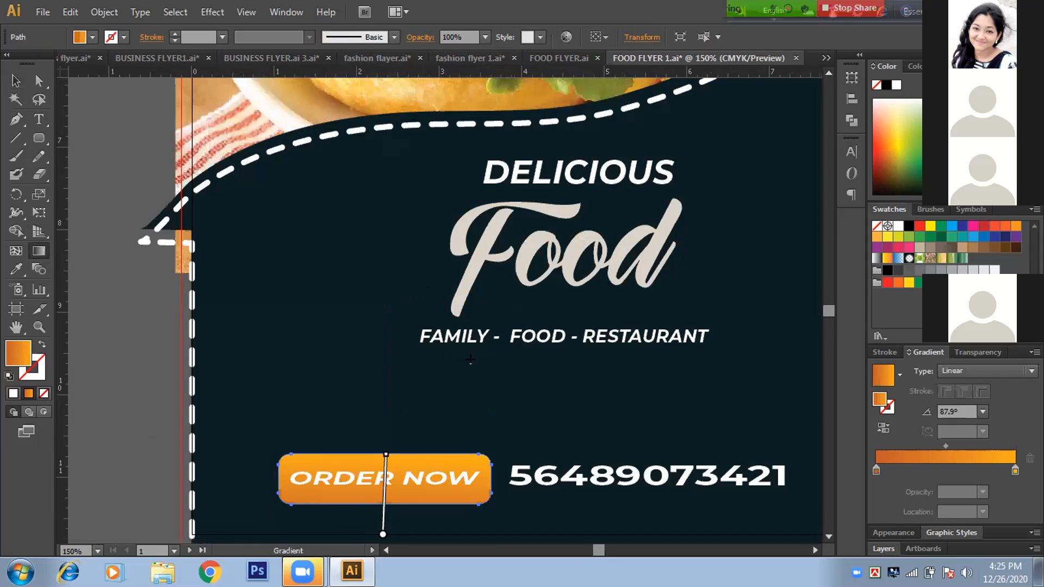
pyautogui.scroll(1, 471, 360)
pyautogui.scroll(-5, 471, 348)
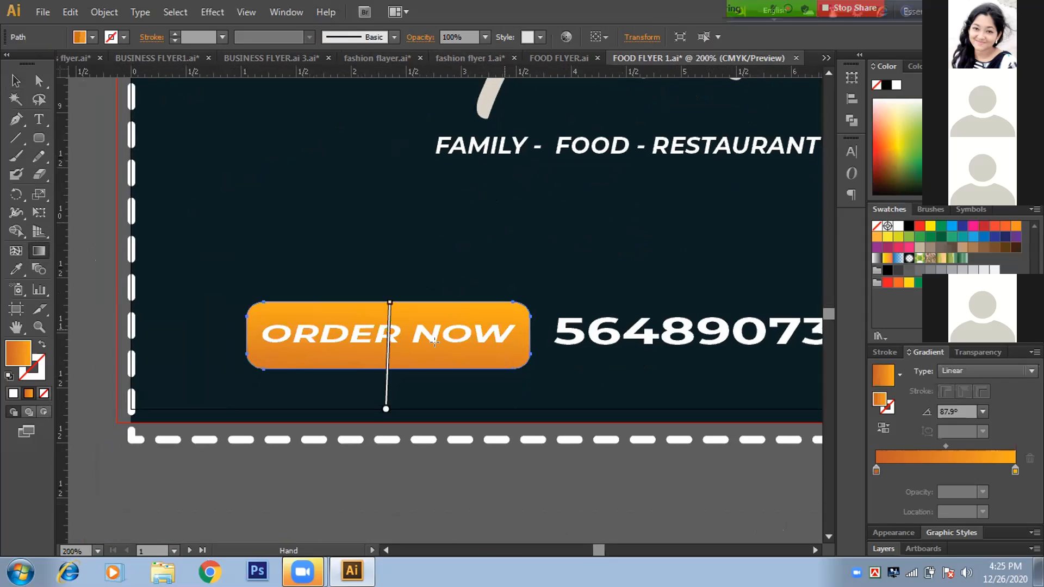
pyautogui.moveTo(387, 353)
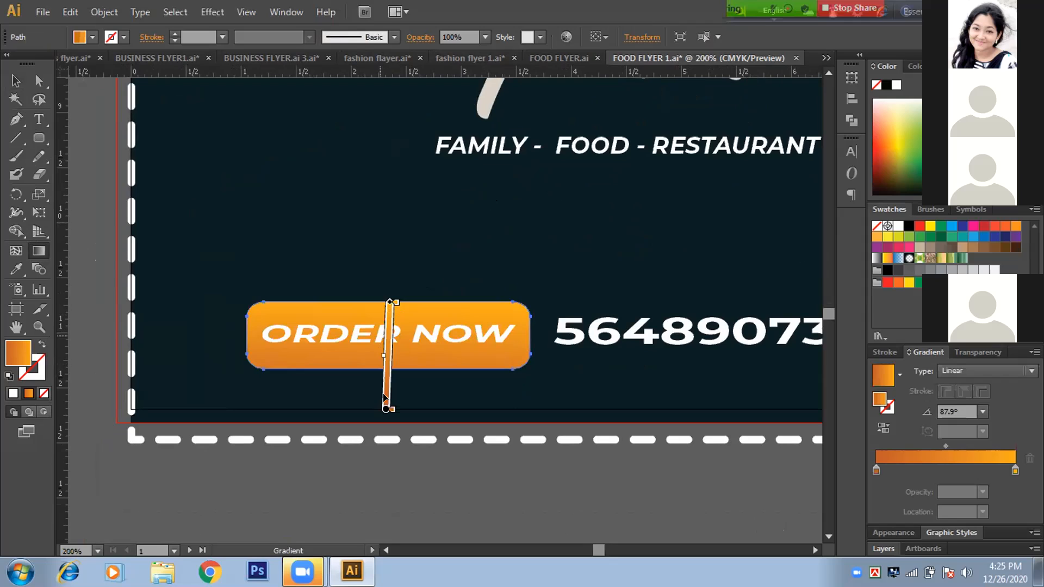
pyautogui.moveTo(387, 357)
pyautogui.mouseDown()
pyautogui.moveTo(386, 340)
pyautogui.moveTo(384, 356)
pyautogui.mouseUp()
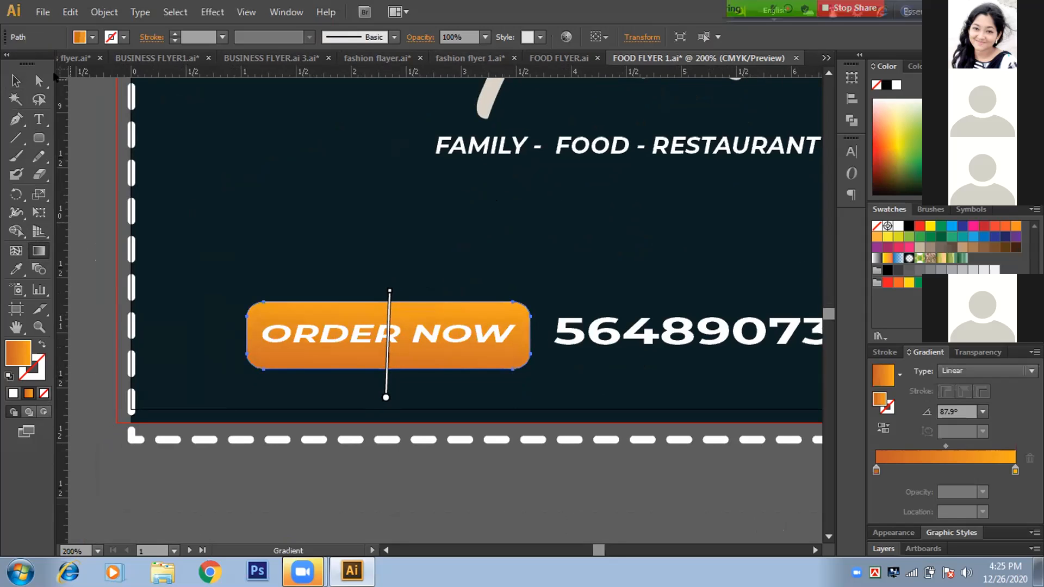
pyautogui.click(17, 82)
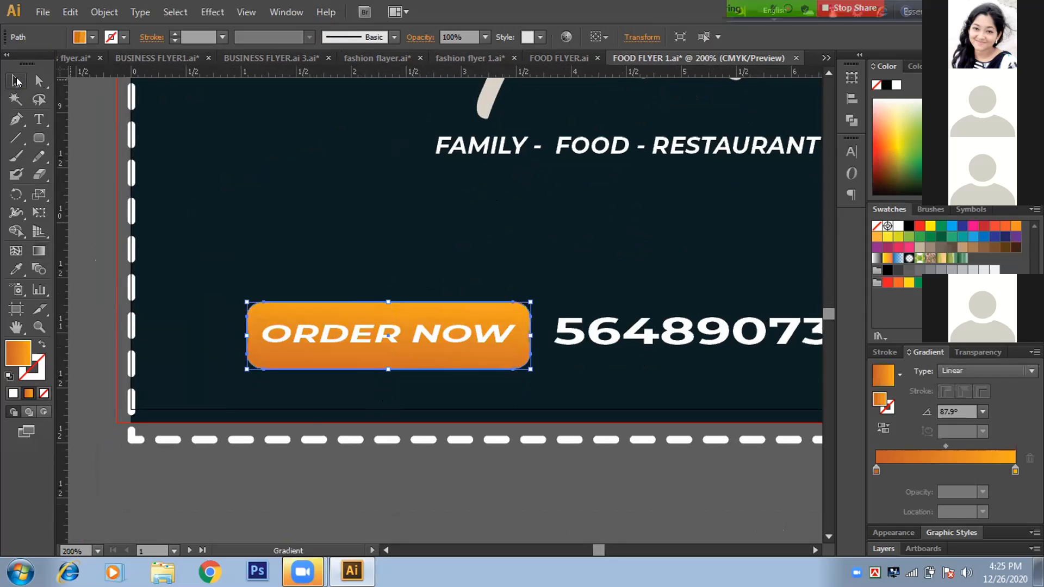
pyautogui.click(368, 470)
# - Examine the Food Menu reference flyer's diamond photo layout, title and contact text beside the burger flyer
pyautogui.scroll(-5, 454, 265)
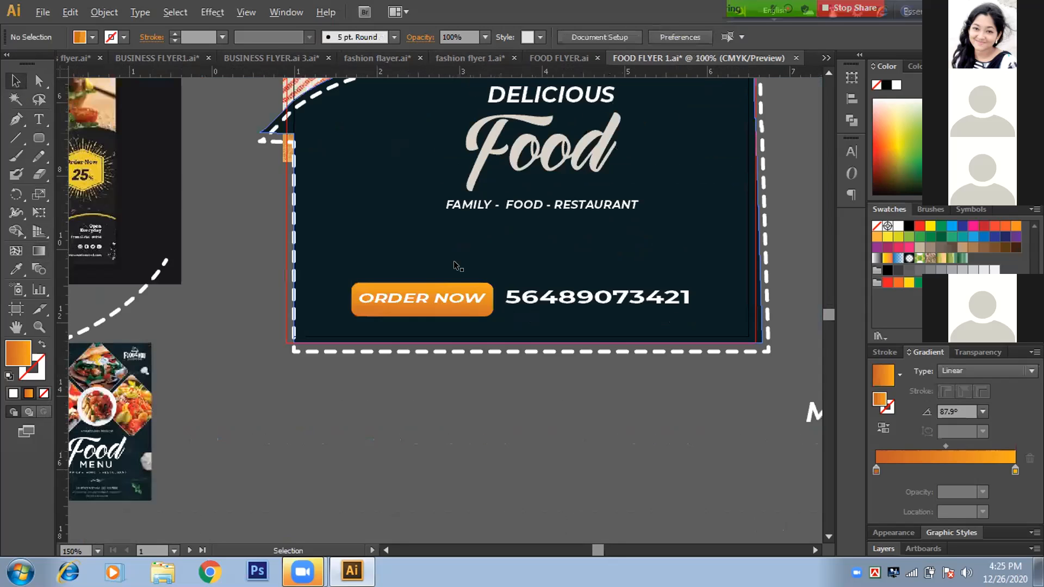
pyautogui.moveTo(455, 265); pyautogui.dragTo(446, 327)
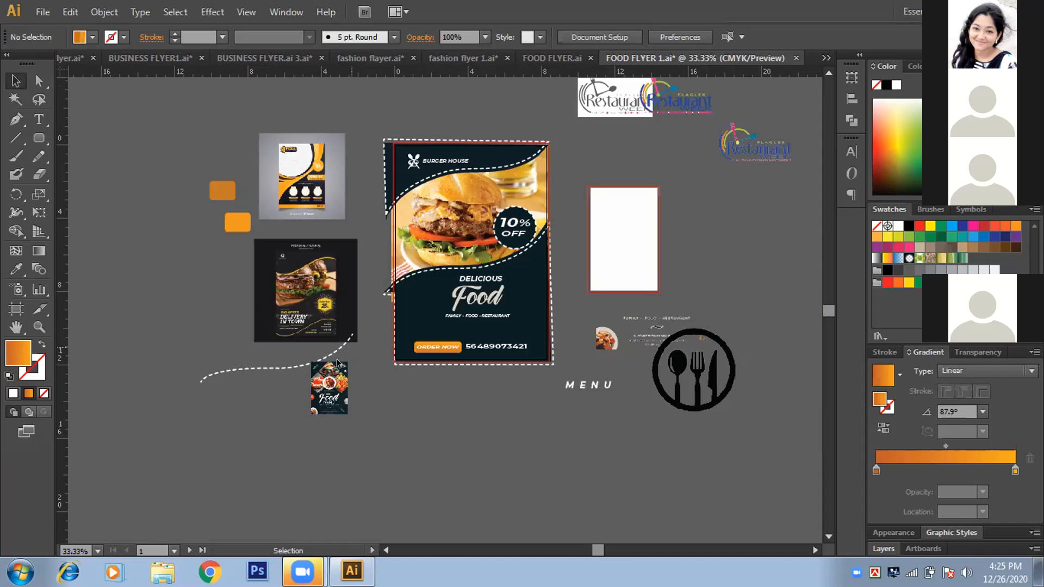
pyautogui.scroll(1, 326, 386)
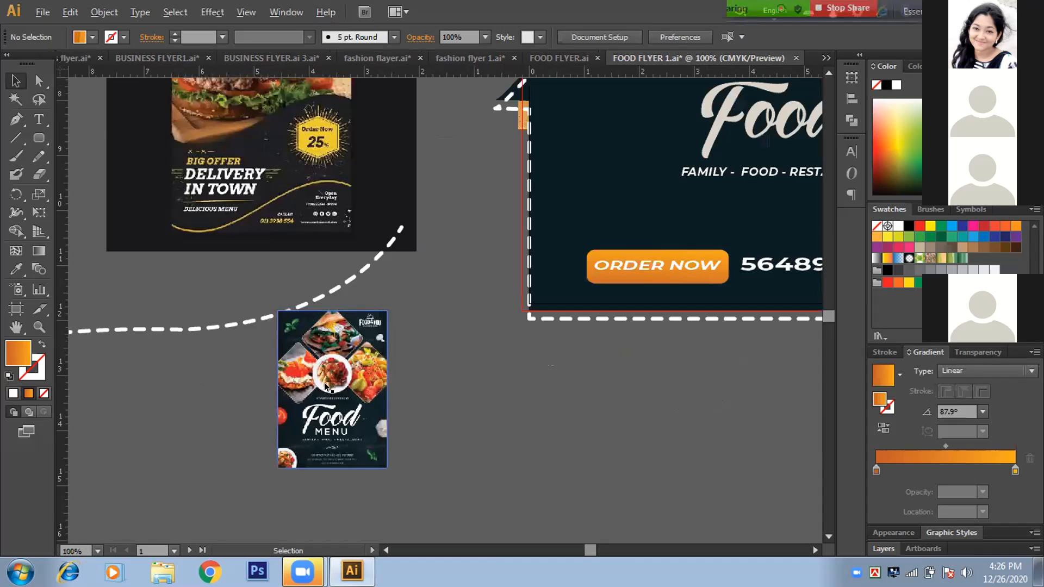
pyautogui.scroll(1, 326, 387)
pyautogui.press('space')
pyautogui.moveTo(439, 473); pyautogui.dragTo(489, 331)
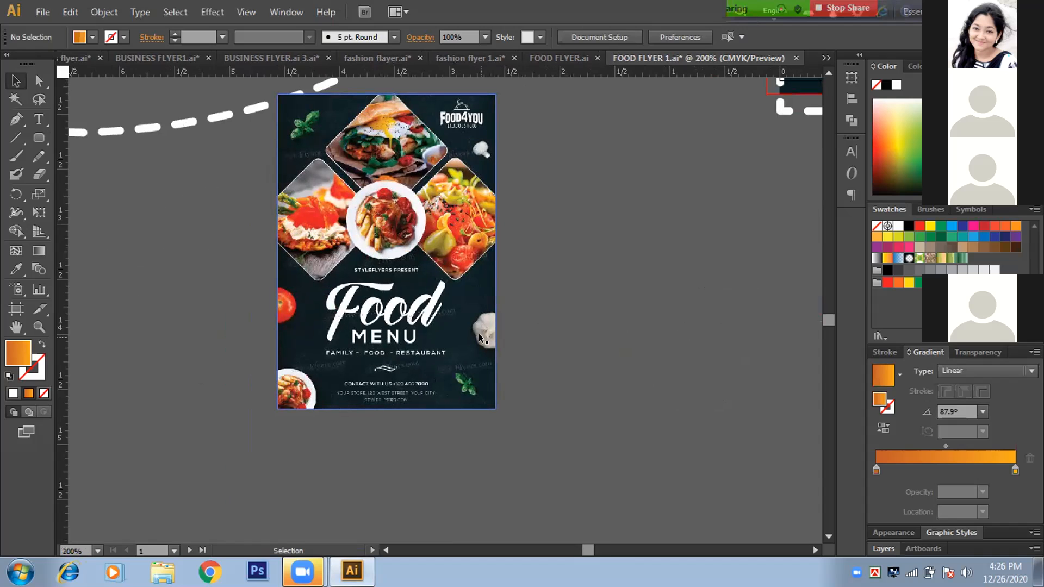
pyautogui.scroll(-4, 479, 334)
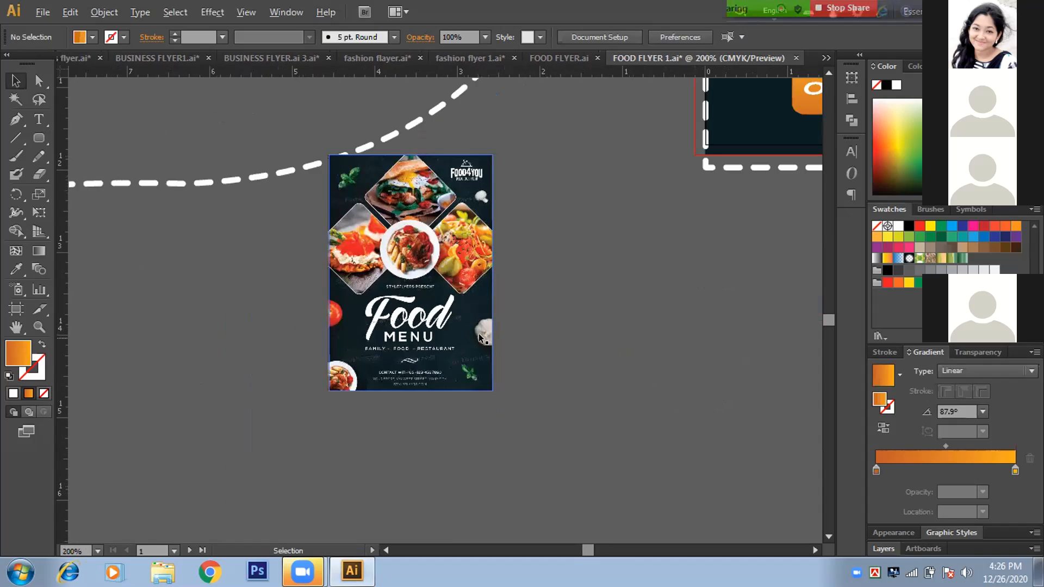
pyautogui.press('space')
pyautogui.moveTo(549, 331); pyautogui.dragTo(381, 457)
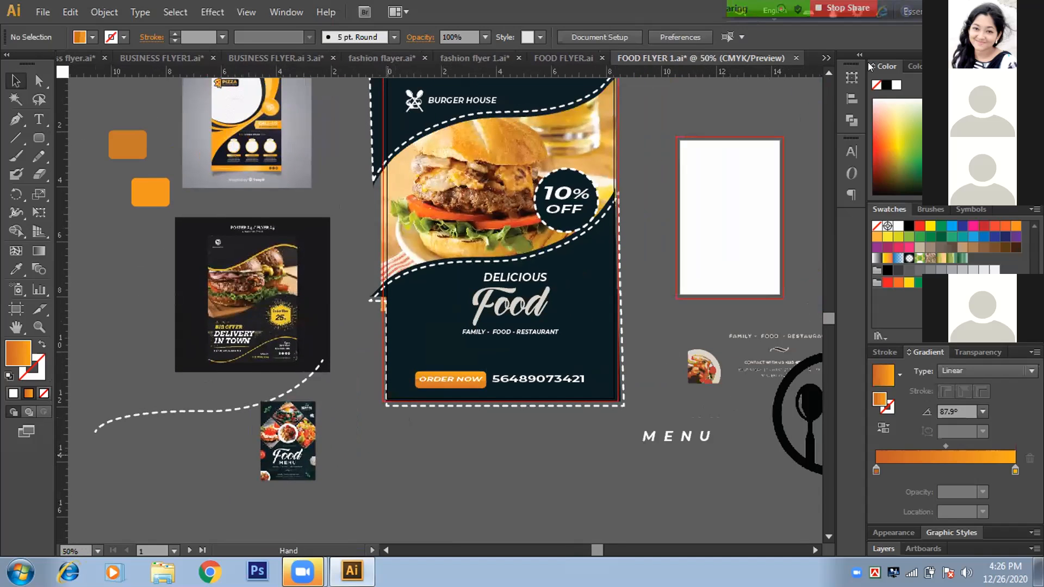
# - Bring up the food flyer2.ai document and set the PIZZA title text's Montserrat font style to Bold
pyautogui.click(825, 58)
pyautogui.click(863, 179)
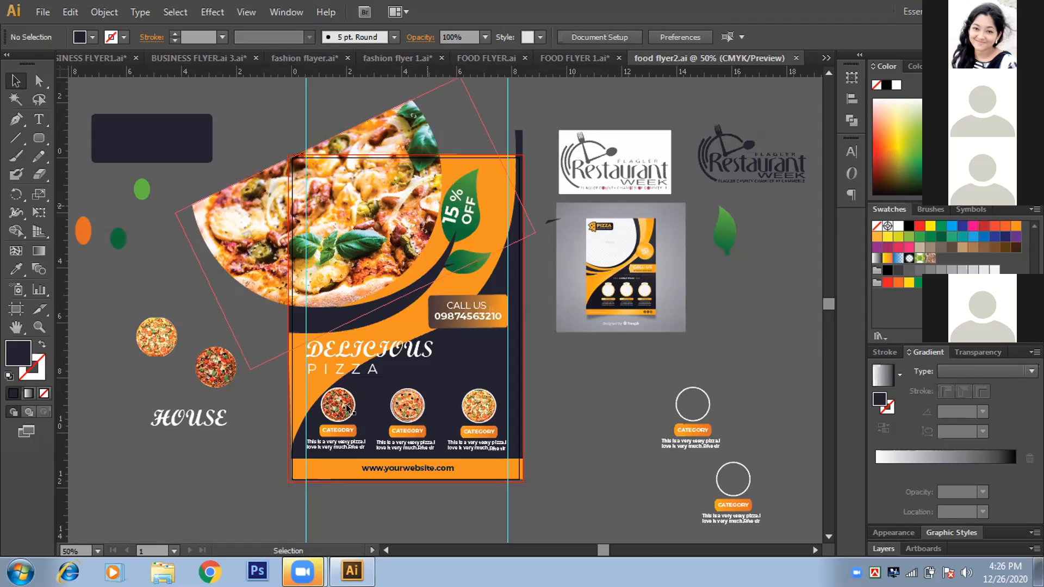
pyautogui.click(363, 373)
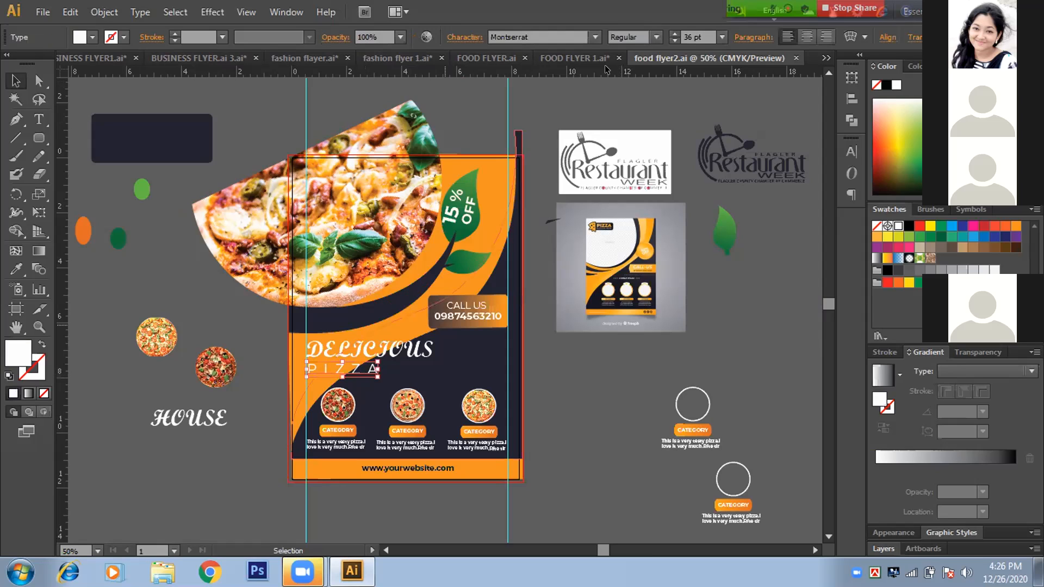
pyautogui.click(651, 34)
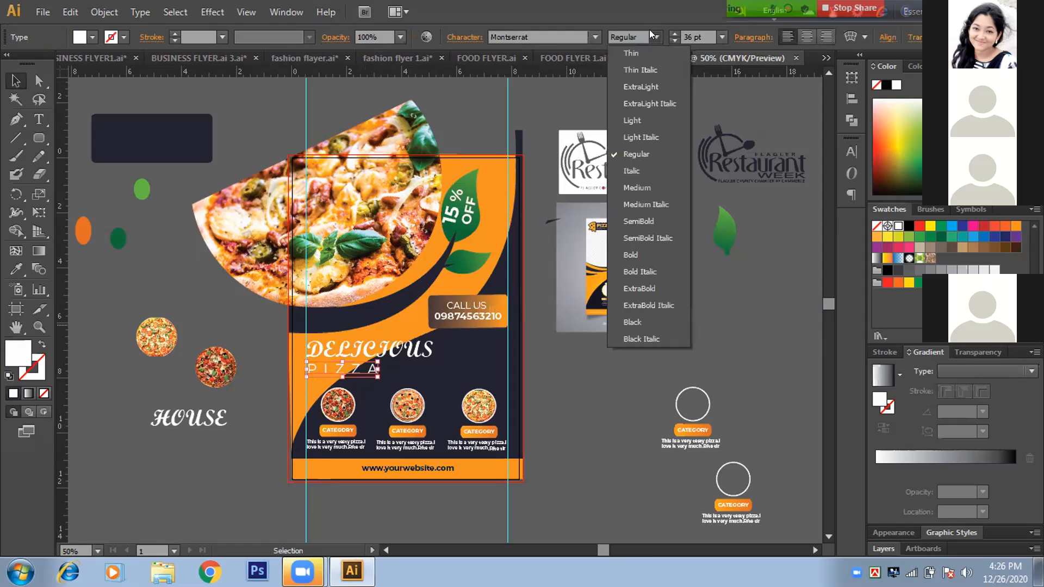
pyautogui.click(629, 255)
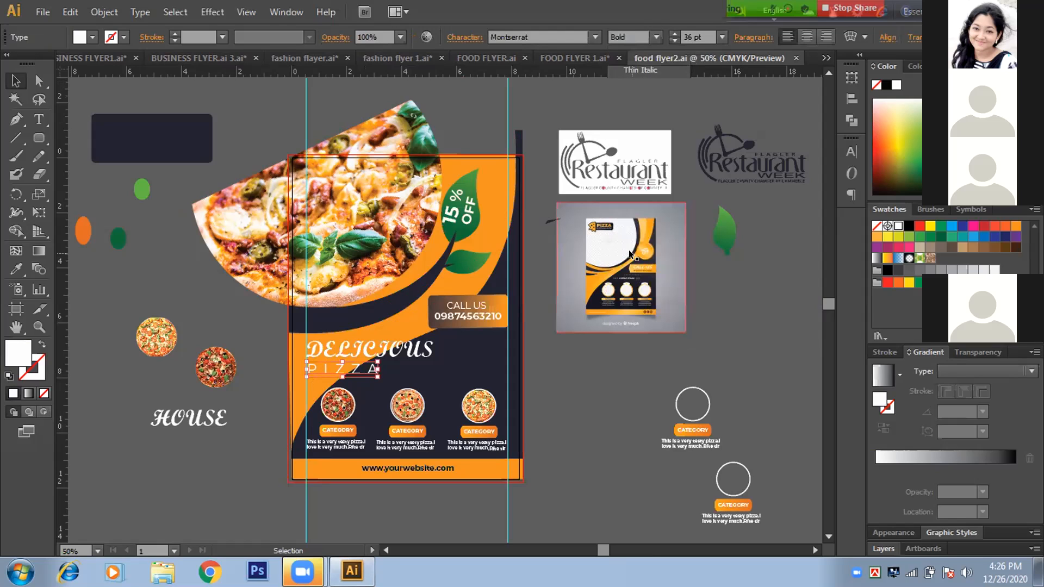
pyautogui.click(656, 37)
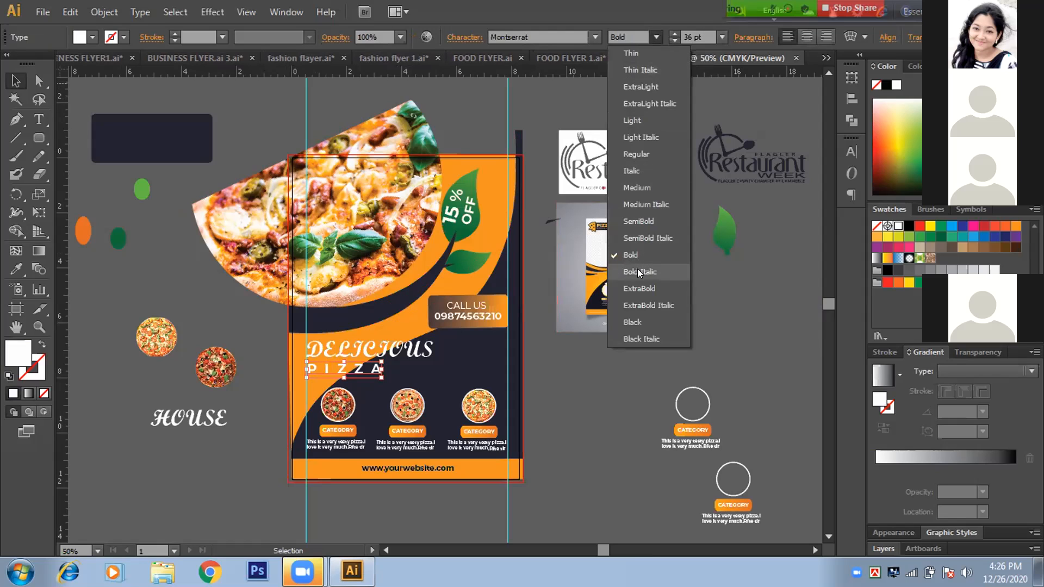
pyautogui.click(724, 301)
pyautogui.click(606, 380)
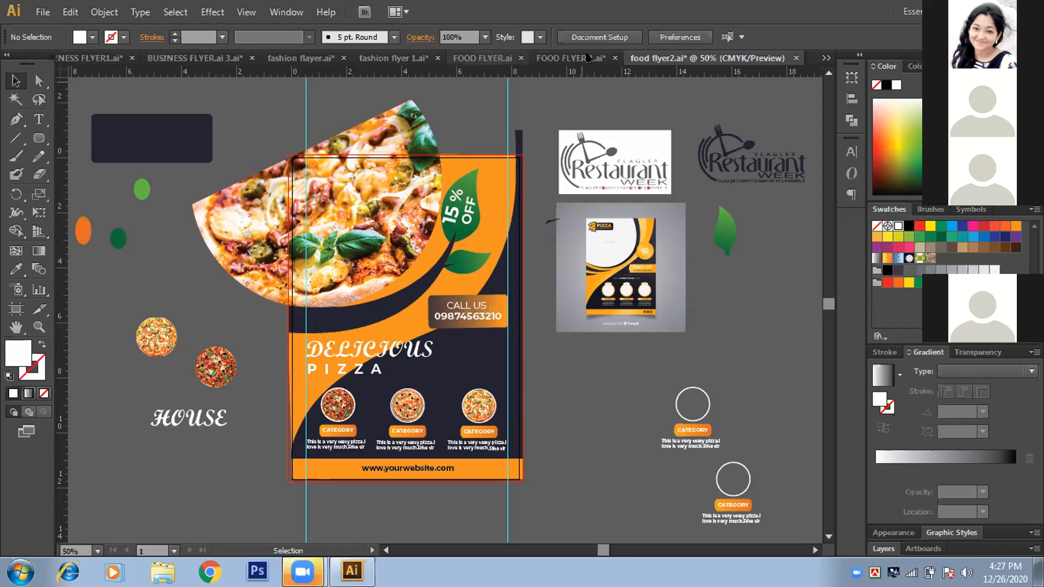
# - Compare the burger flyer in FOOD FLYER 1.ai with the pizza flyer in food flyer2.ai, ending on the pizza flyer
pyautogui.click(578, 59)
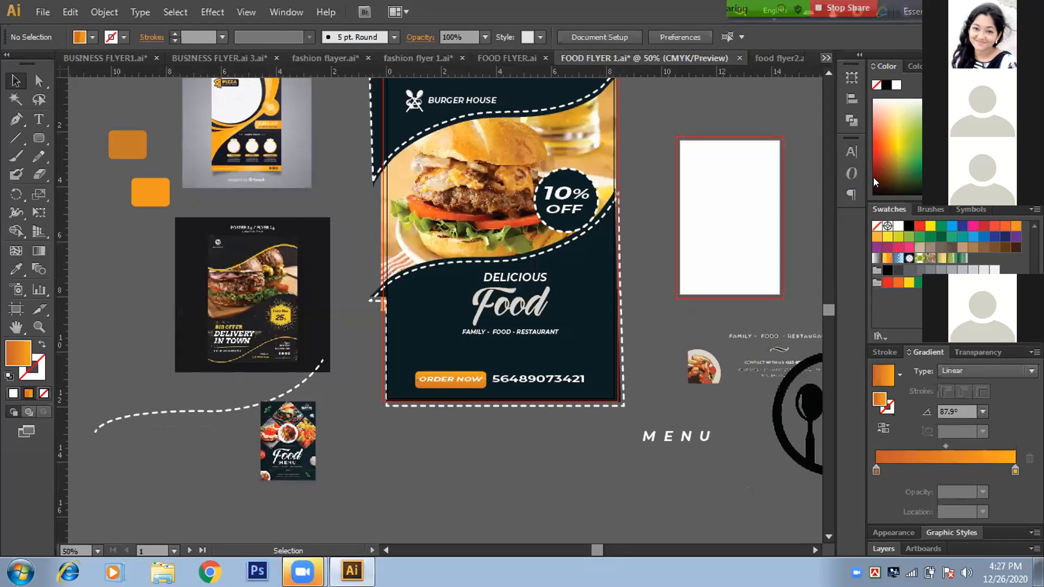
pyautogui.click(780, 58)
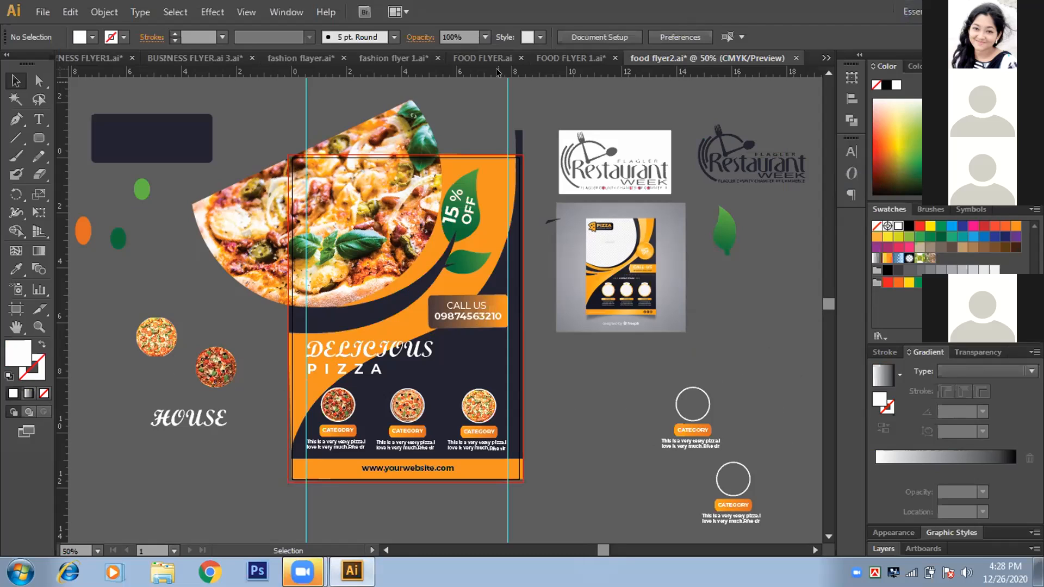
pyautogui.click(571, 58)
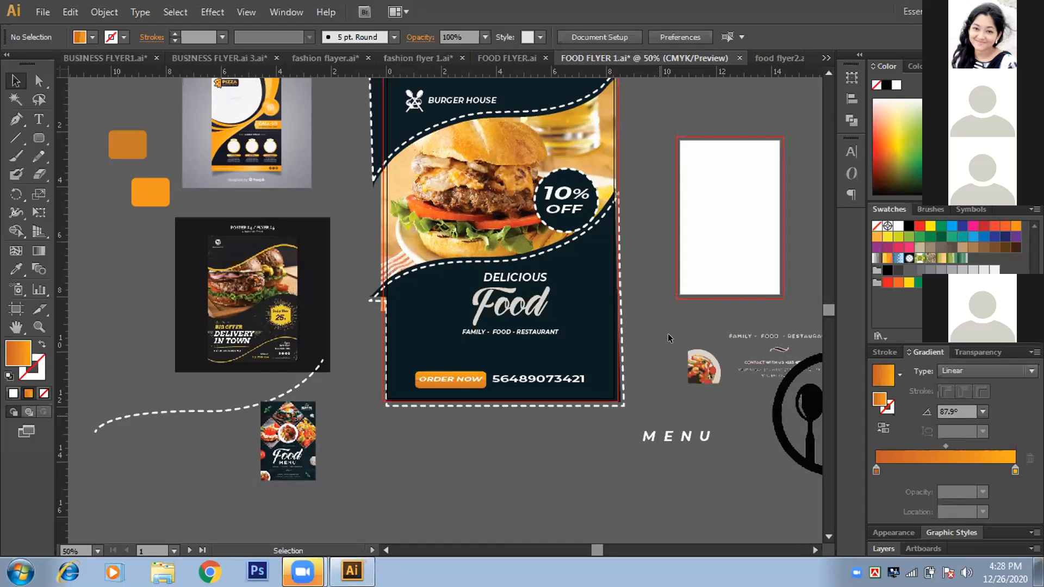
pyautogui.click(788, 52)
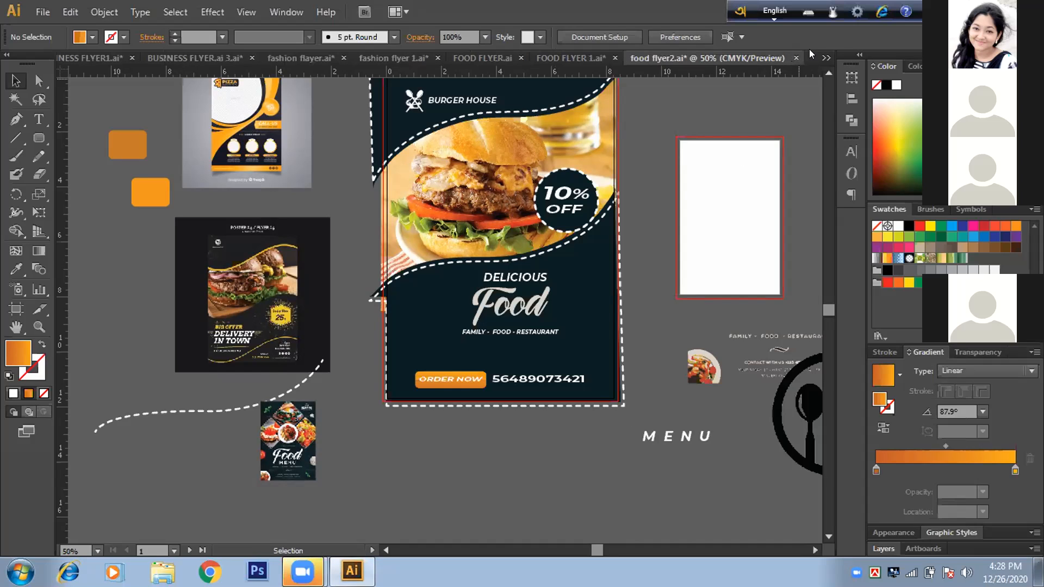
pyautogui.hotkey('ctrl', 'Tab')
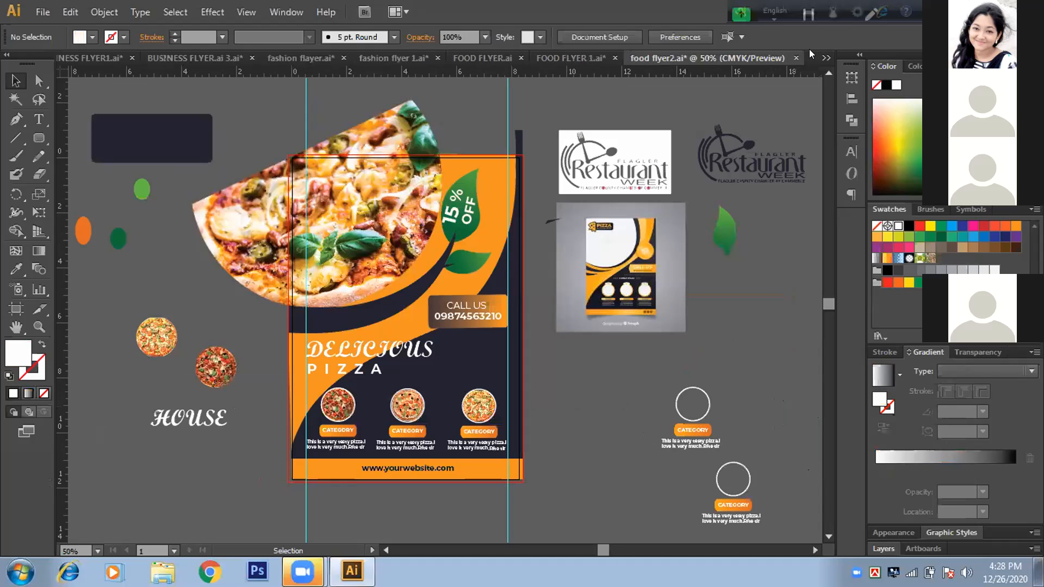
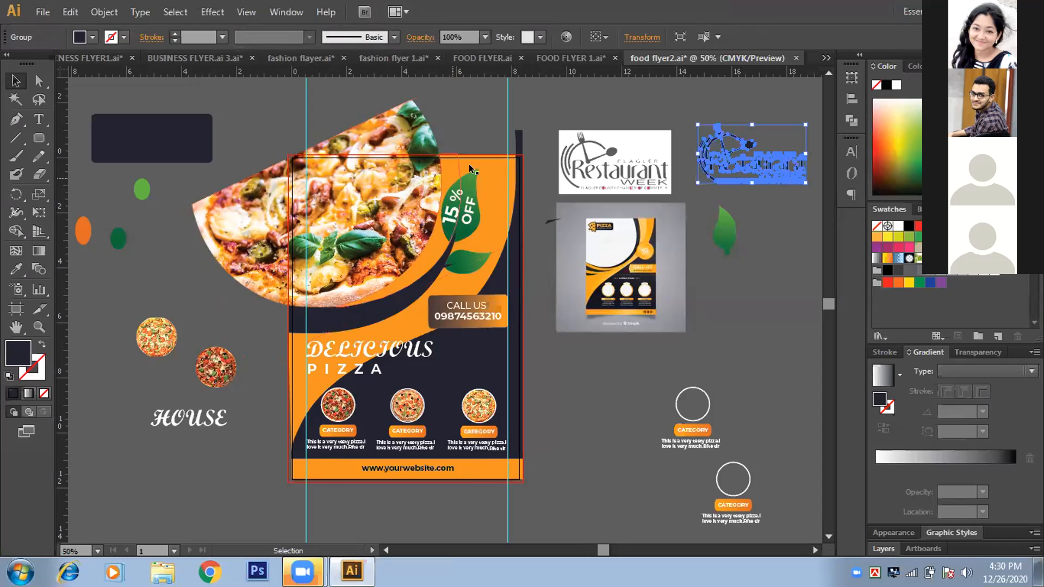
# - Try to place the traced Restaurant Week logo over the flyer's pizza photo, and undo the move
pyautogui.click(781, 243)
pyautogui.click(762, 163)
pyautogui.moveTo(762, 164); pyautogui.dragTo(361, 198)
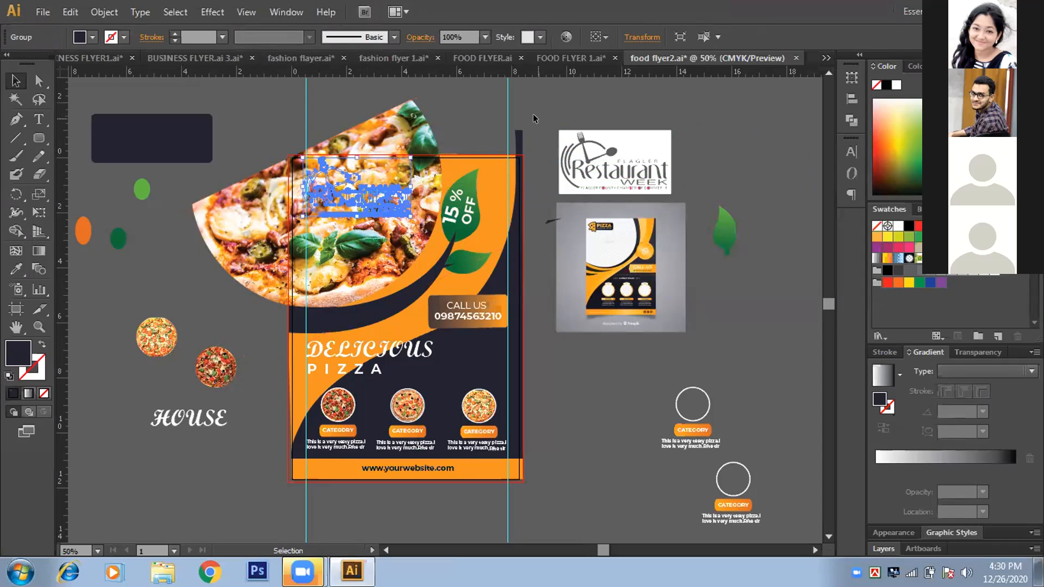
pyautogui.rightClick(373, 180)
pyautogui.moveTo(436, 308)
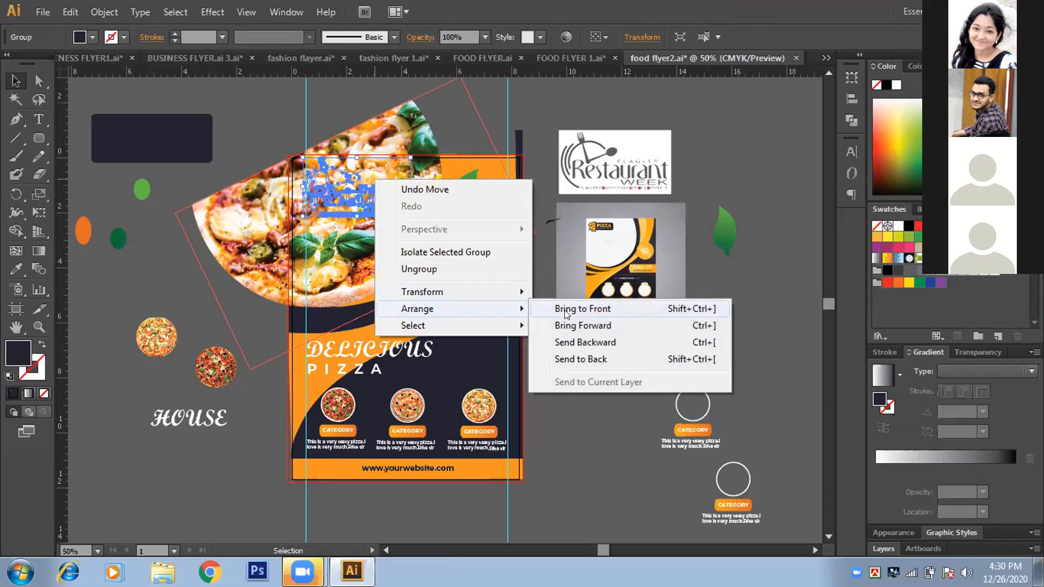
pyautogui.click(601, 153)
pyautogui.click(90, 8)
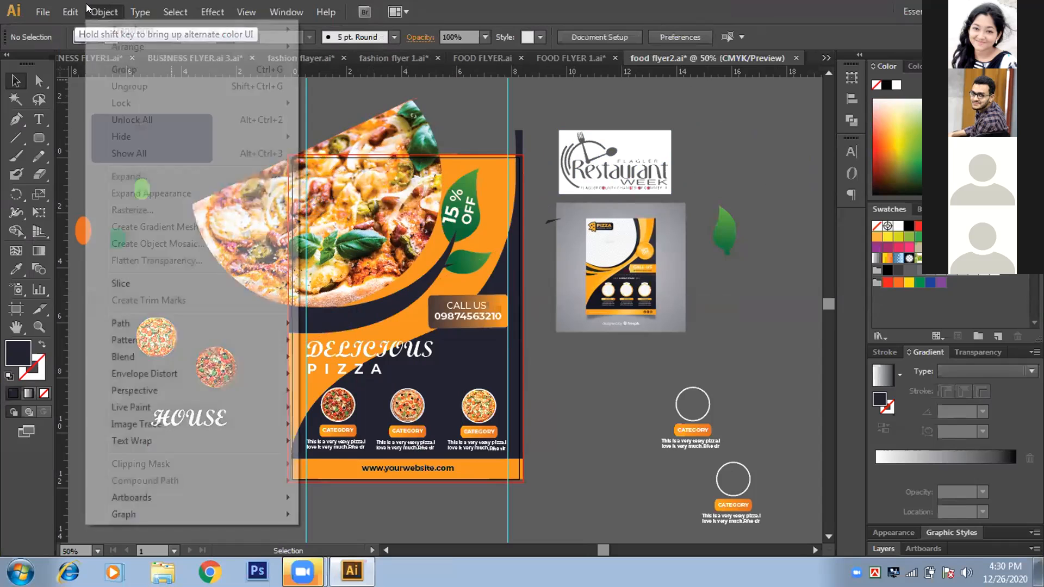
pyautogui.click(65, 12)
pyautogui.click(65, 12)
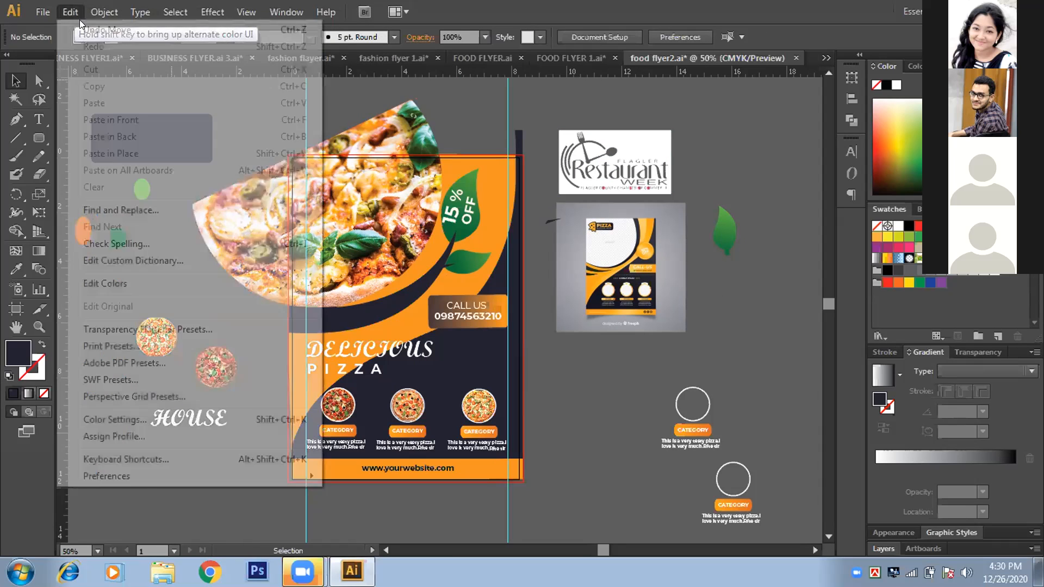
pyautogui.click(77, 28)
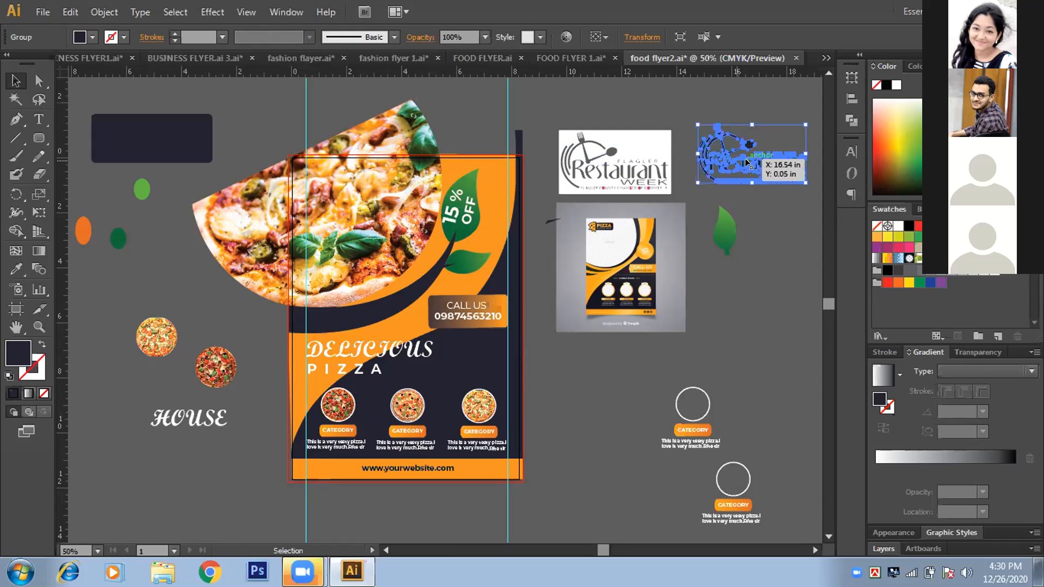
# - Move the traced Restaurant Week logo onto the upper part of the flyer's pizza photo and bring it to the front
pyautogui.moveTo(703, 144); pyautogui.dragTo(358, 193)
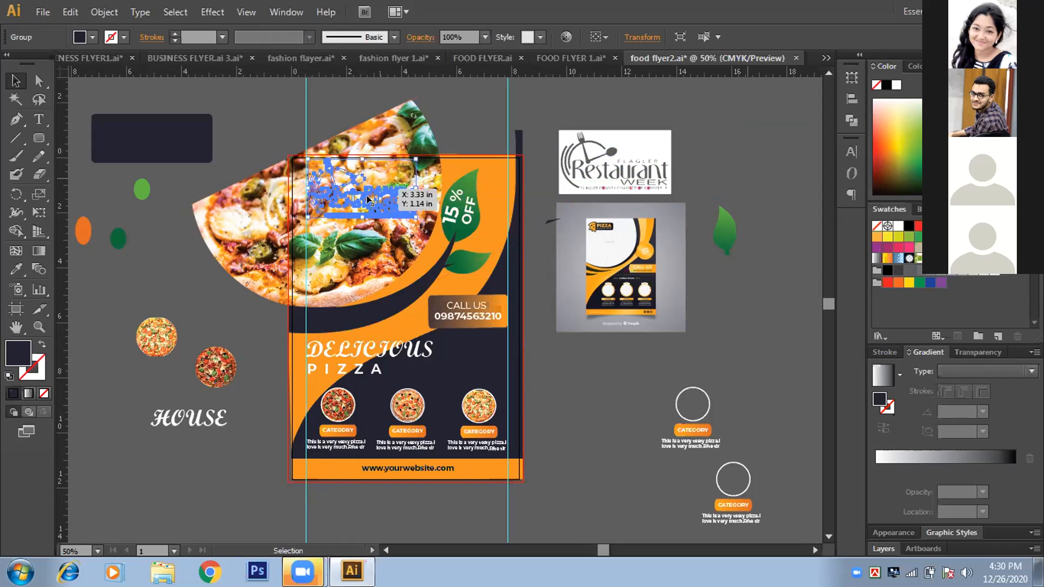
pyautogui.rightClick(362, 201)
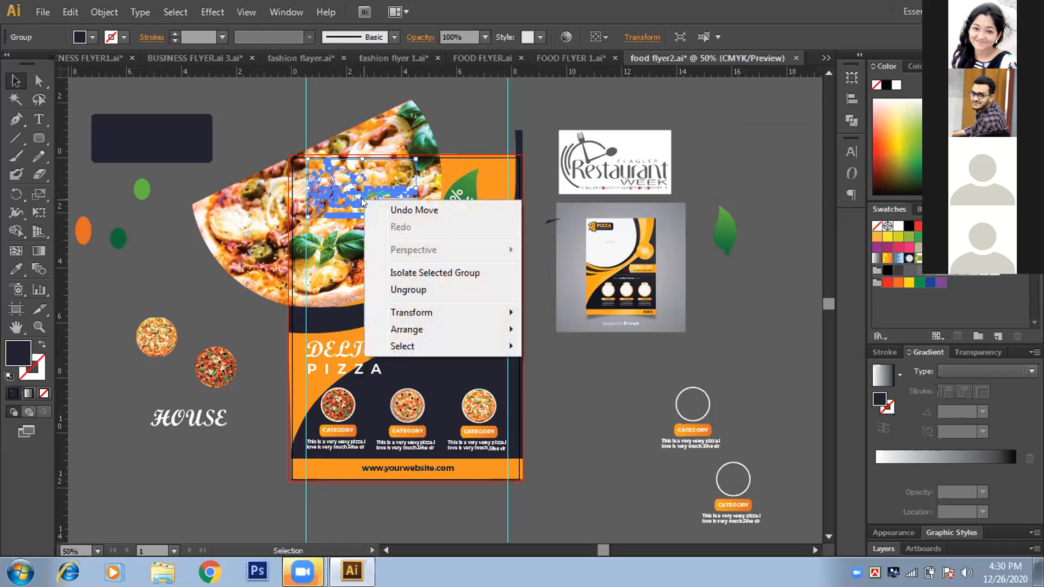
pyautogui.moveTo(397, 326)
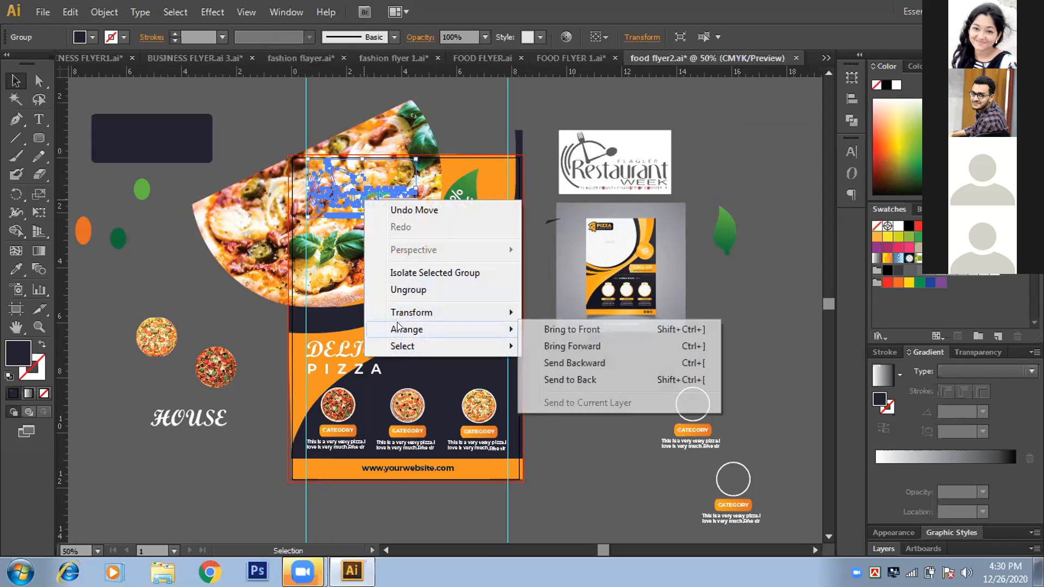
pyautogui.click(555, 329)
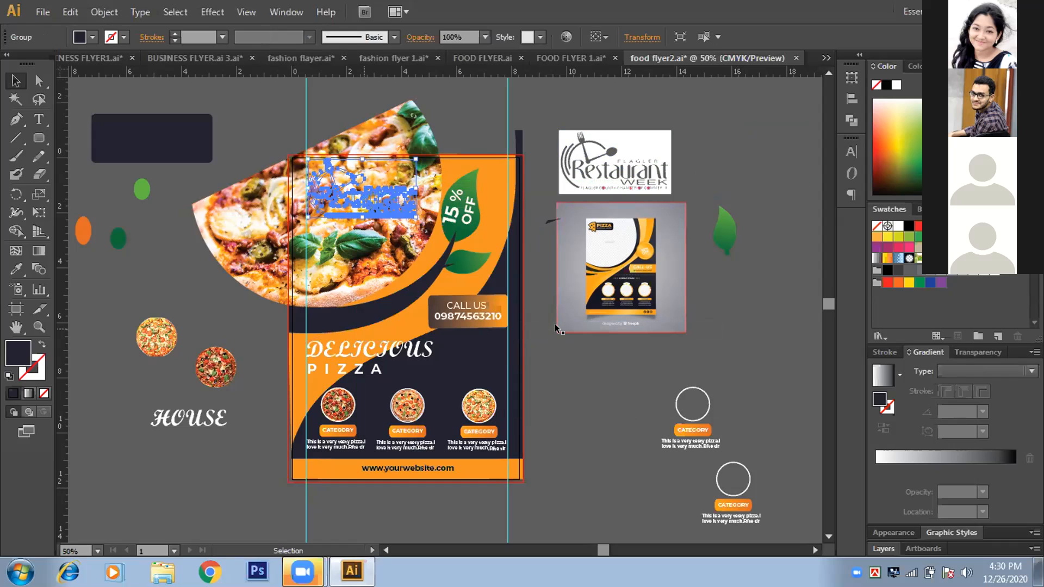
pyautogui.click(759, 129)
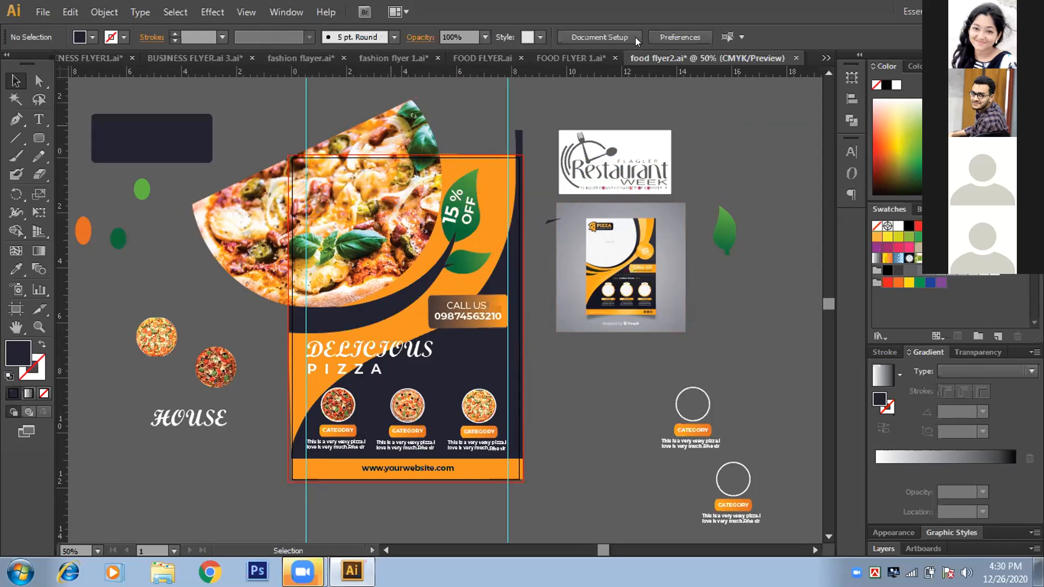
# - Send the clipped pizza photo to the back of its stacking order
pyautogui.click(421, 199)
pyautogui.rightClick(421, 196)
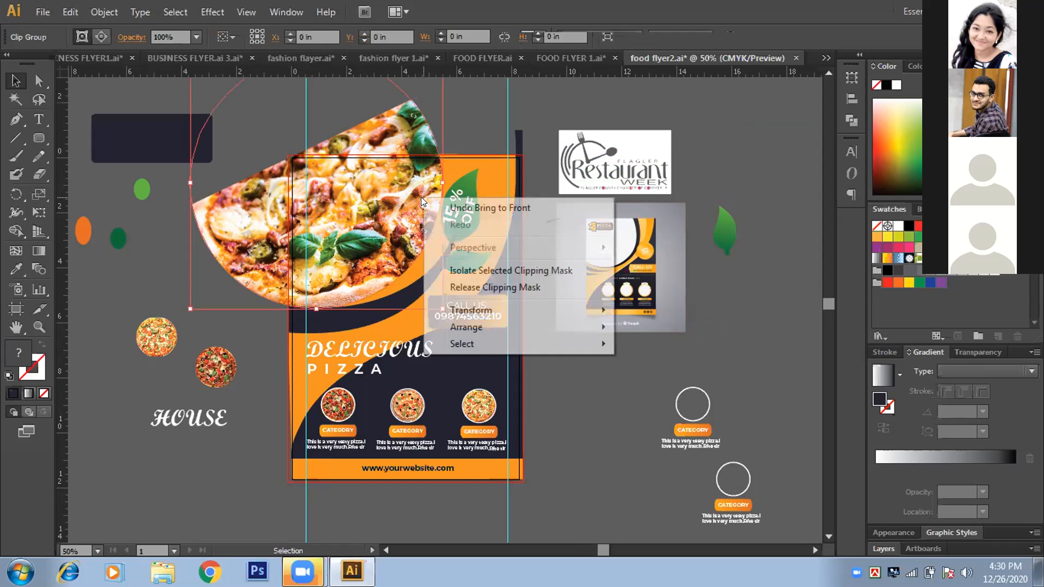
pyautogui.moveTo(456, 329)
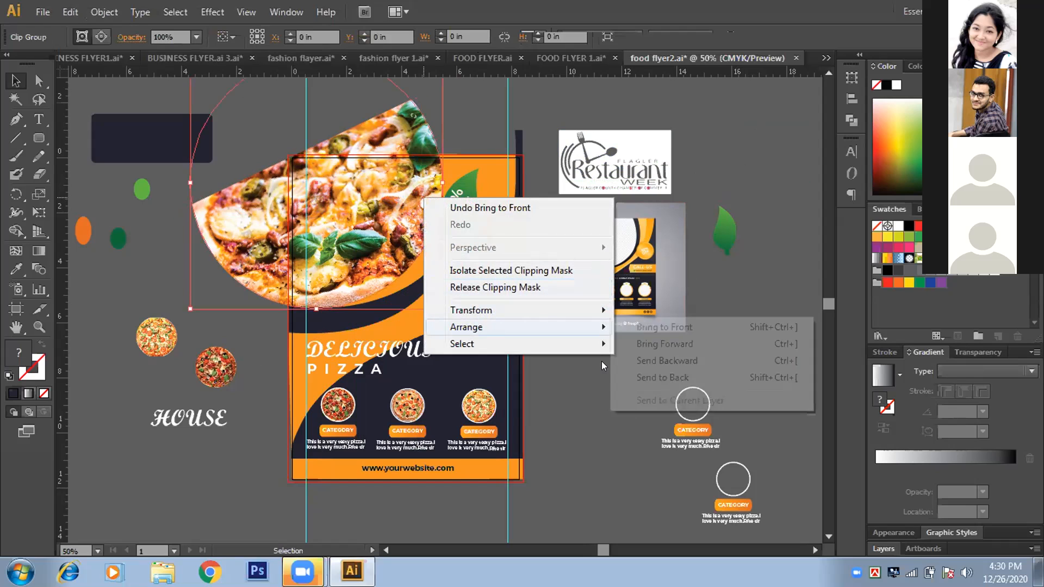
pyautogui.click(690, 379)
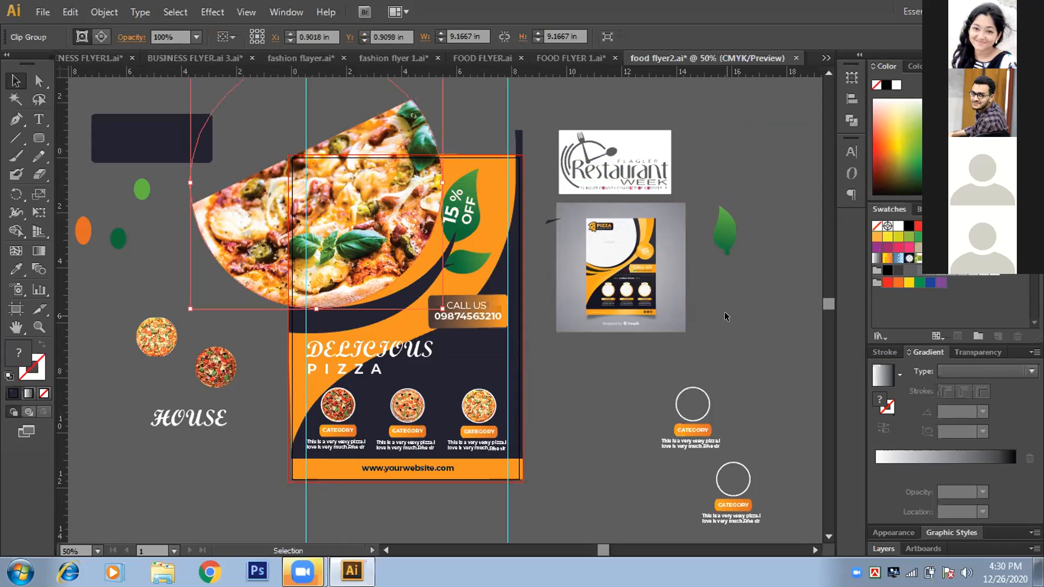
pyautogui.click(724, 312)
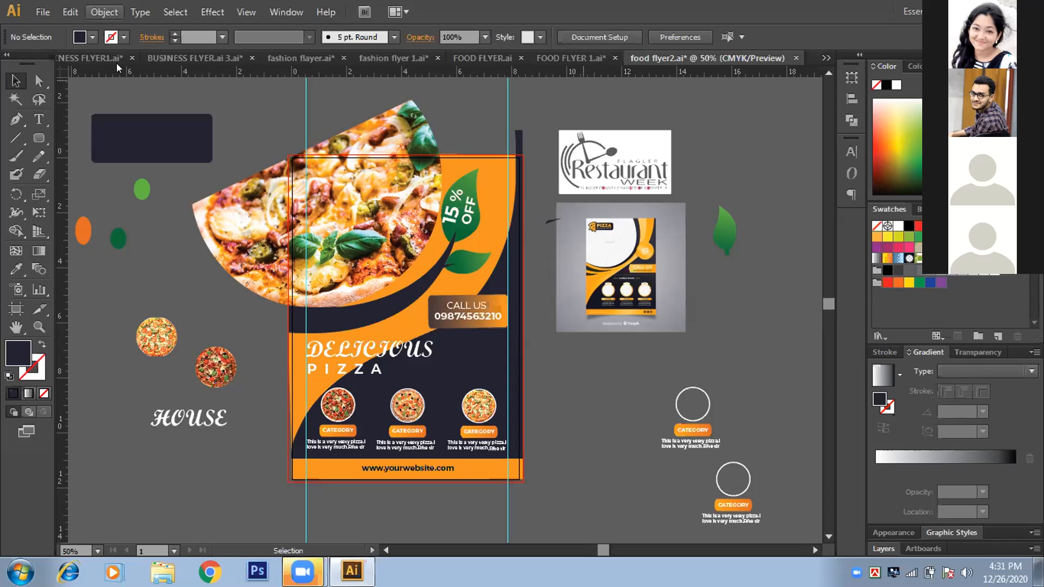
pyautogui.click(105, 12)
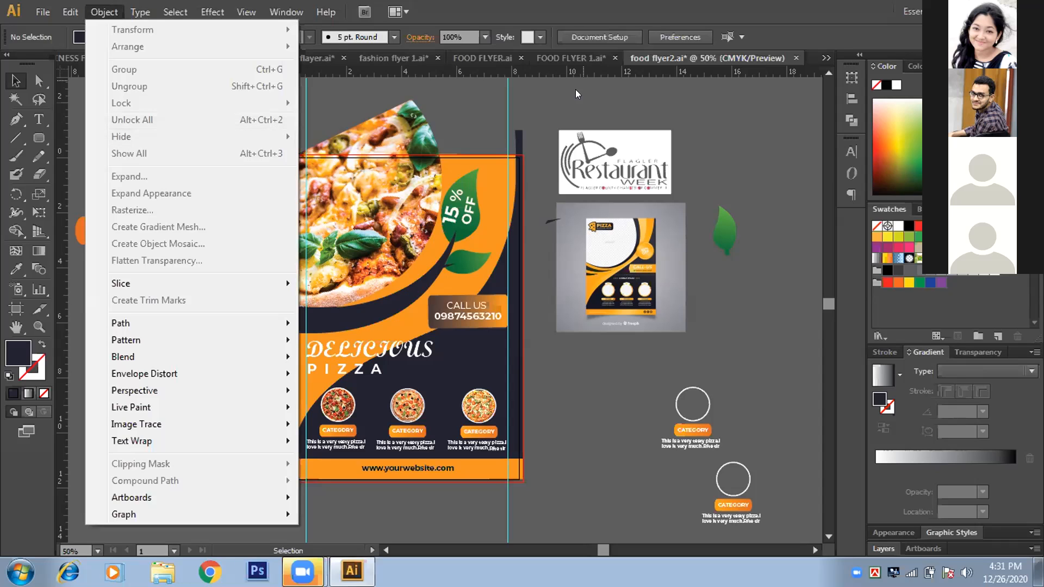
pyautogui.click(407, 174)
pyautogui.click(406, 174)
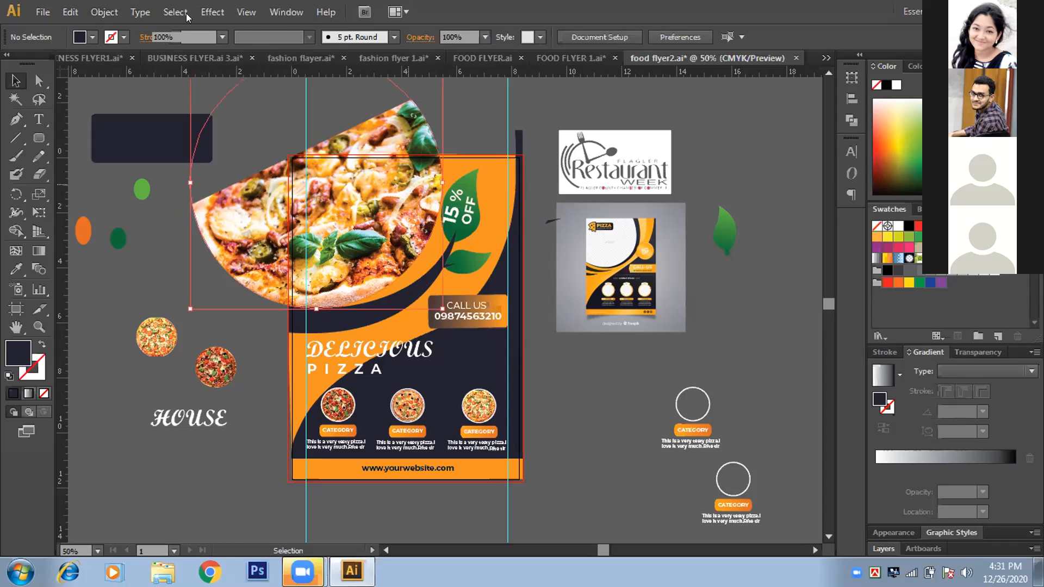
pyautogui.click(105, 12)
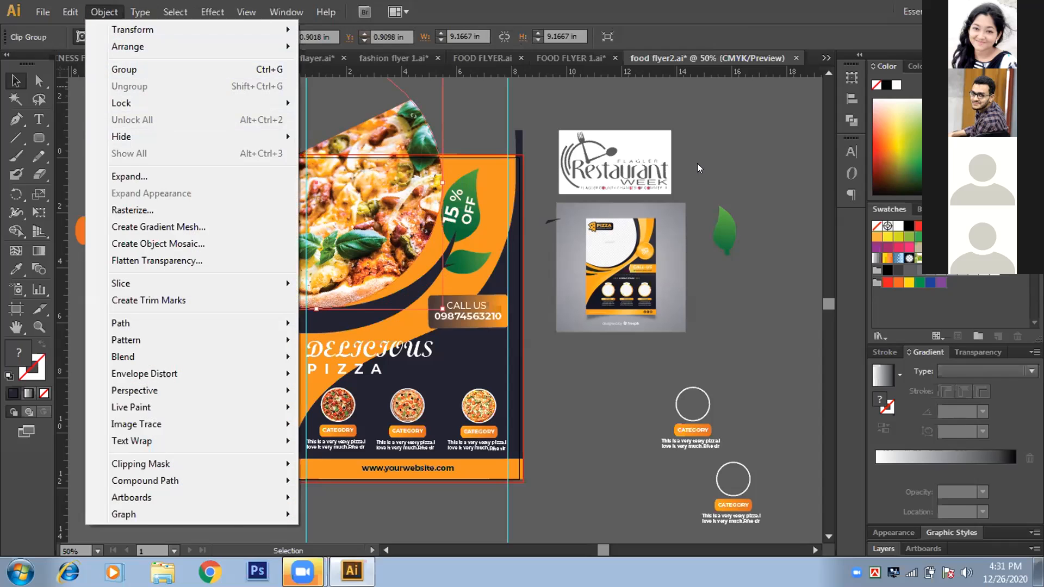
pyautogui.click(703, 19)
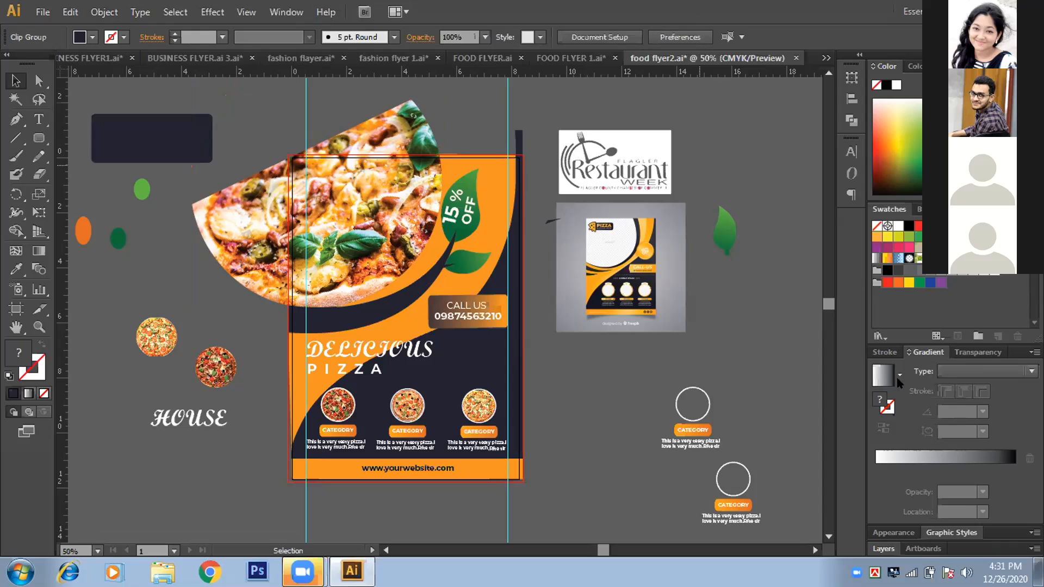
pyautogui.hotkey('ctrl', 'shift', 'a')
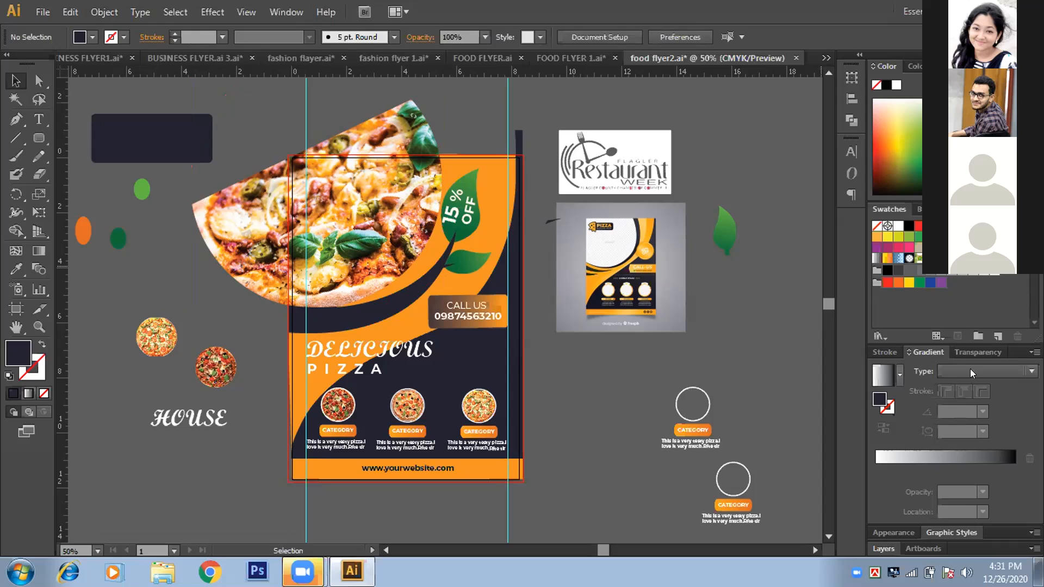
# - Reorder the layers so that Layer 1 sits above the Layer 0 copy layer
pyautogui.click(884, 549)
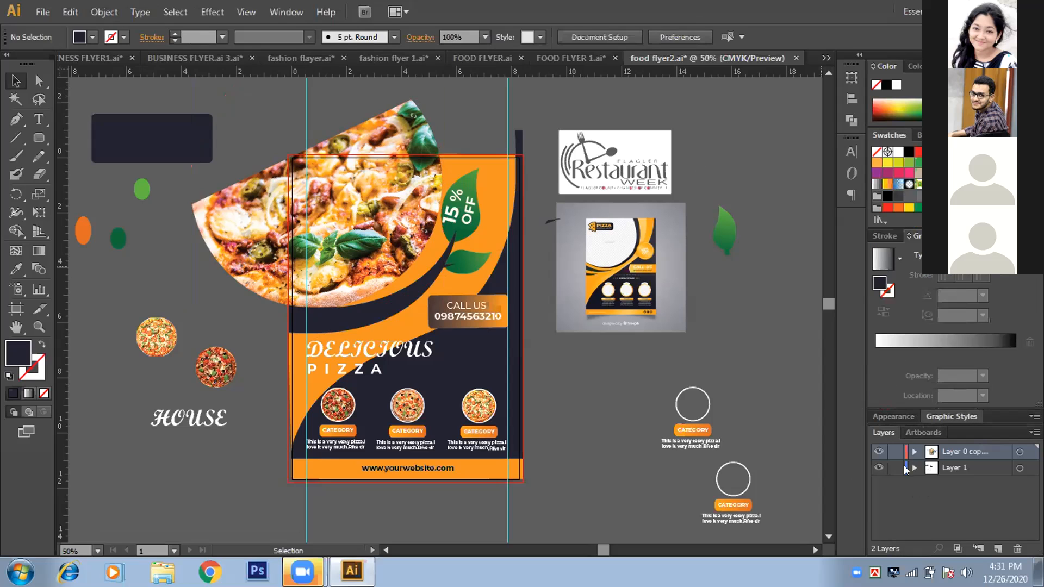
pyautogui.click(914, 452)
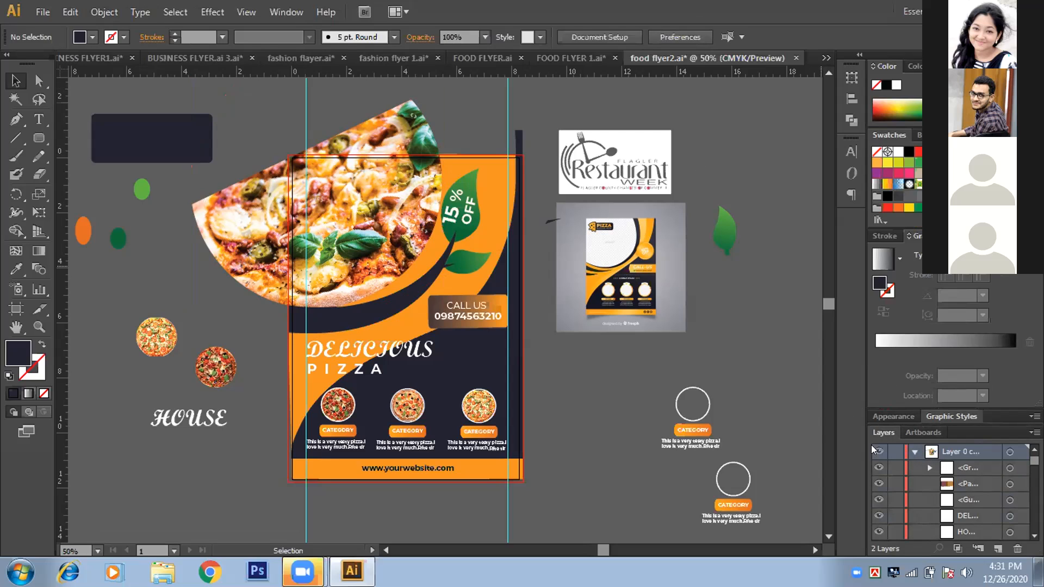
pyautogui.click(914, 452)
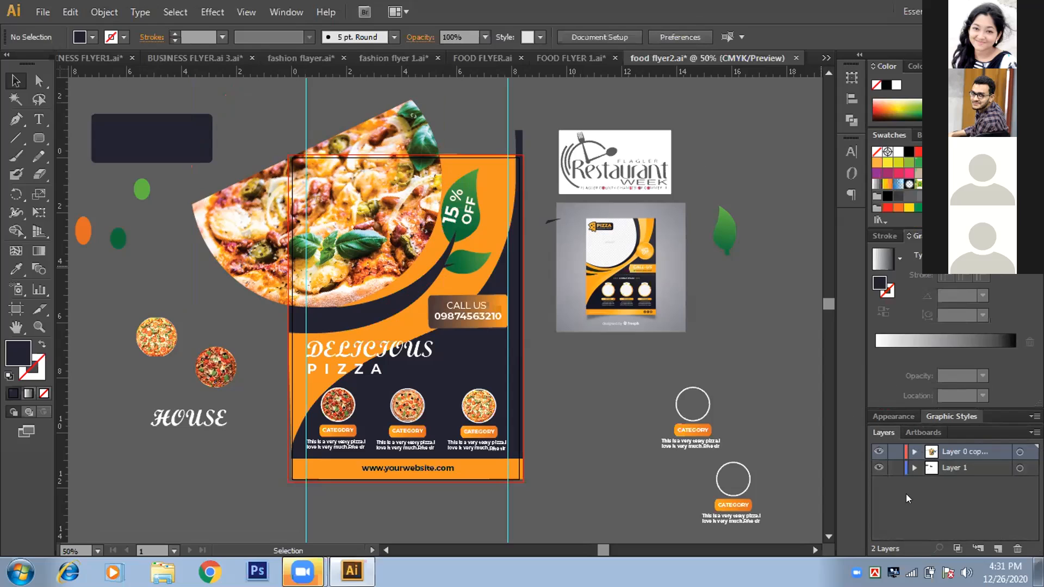
pyautogui.click(970, 468)
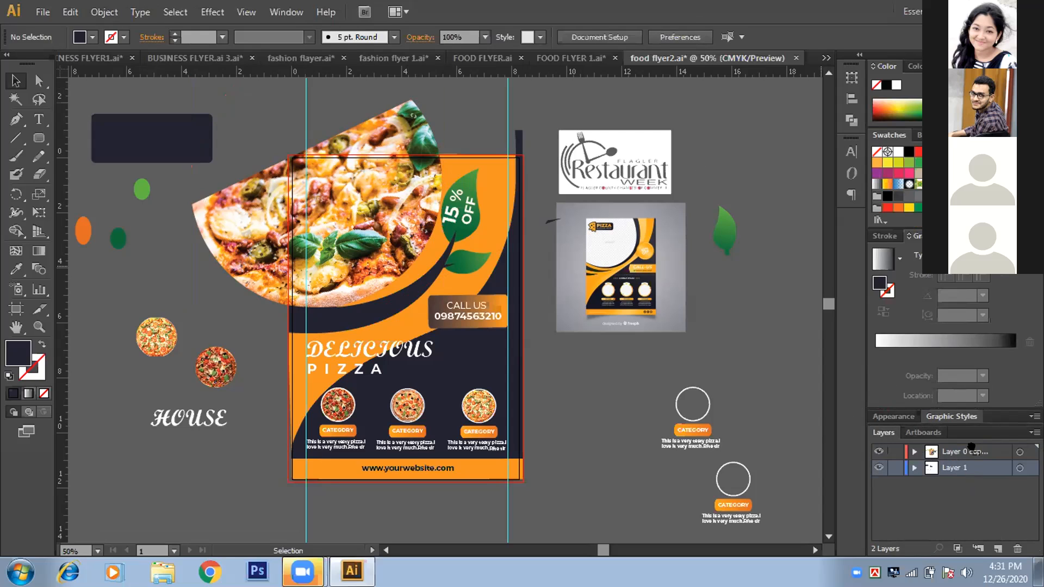
pyautogui.moveTo(973, 435)
pyautogui.mouseDown()
pyautogui.moveTo(966, 467)
pyautogui.moveTo(970, 445)
pyautogui.mouseUp()
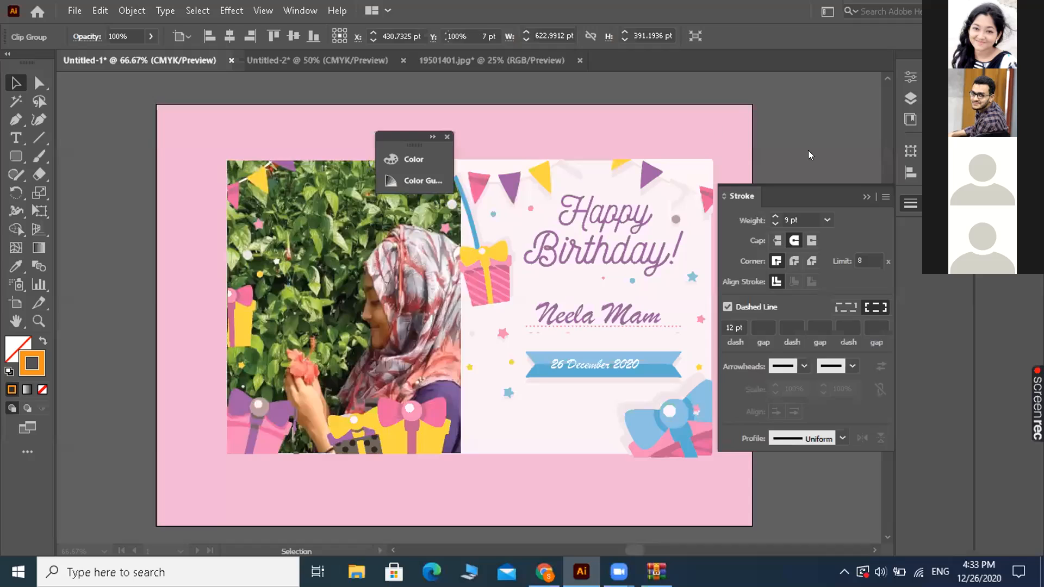
pyautogui.click(808, 150)
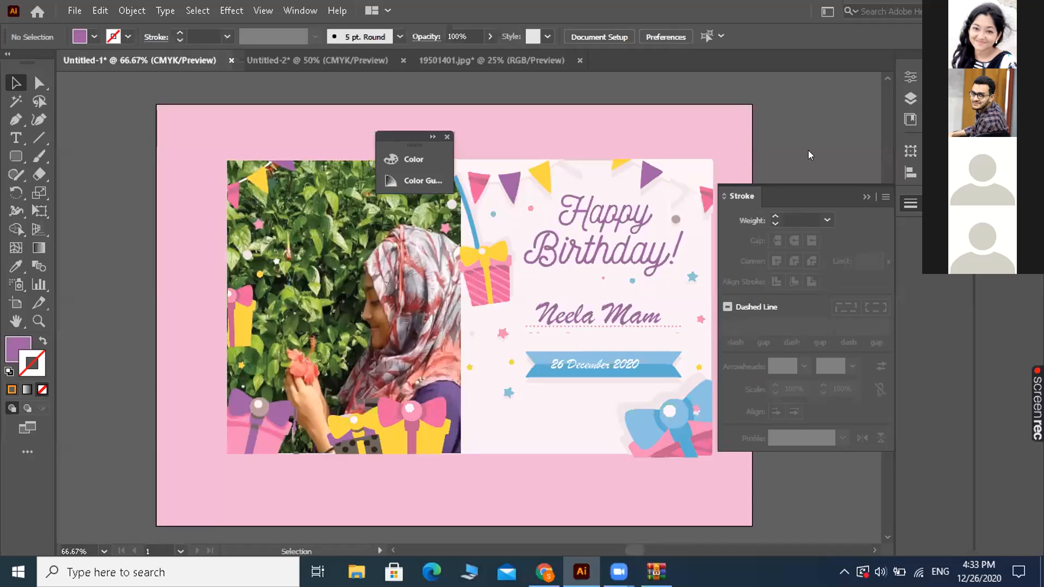
pyautogui.click(868, 197)
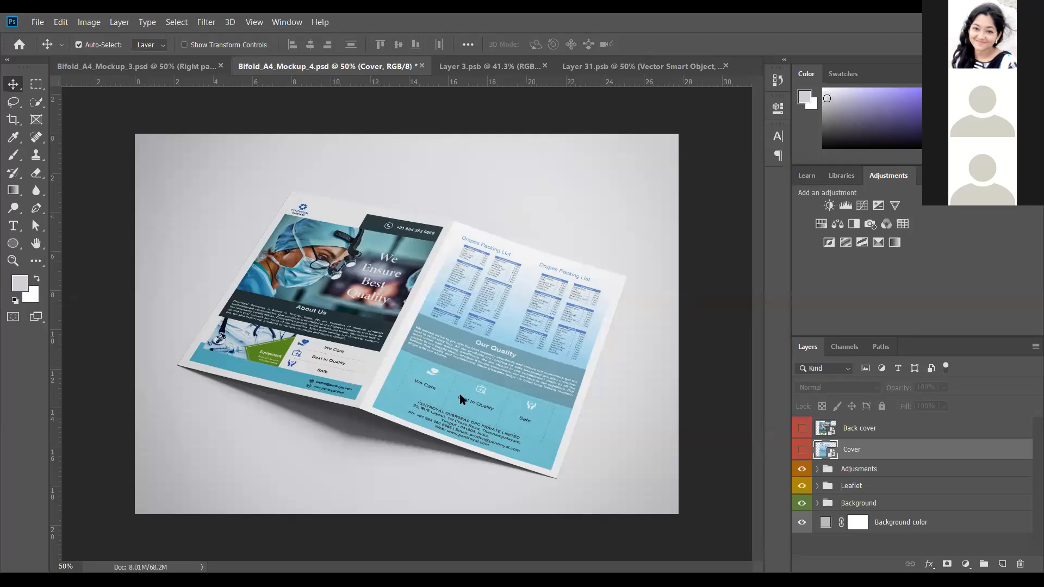
# - Switch to Photoshop, review the bifold brochure mockups and open the Left page smart object in Bifold_A4_Mockup_2.psd
pyautogui.click(494, 66)
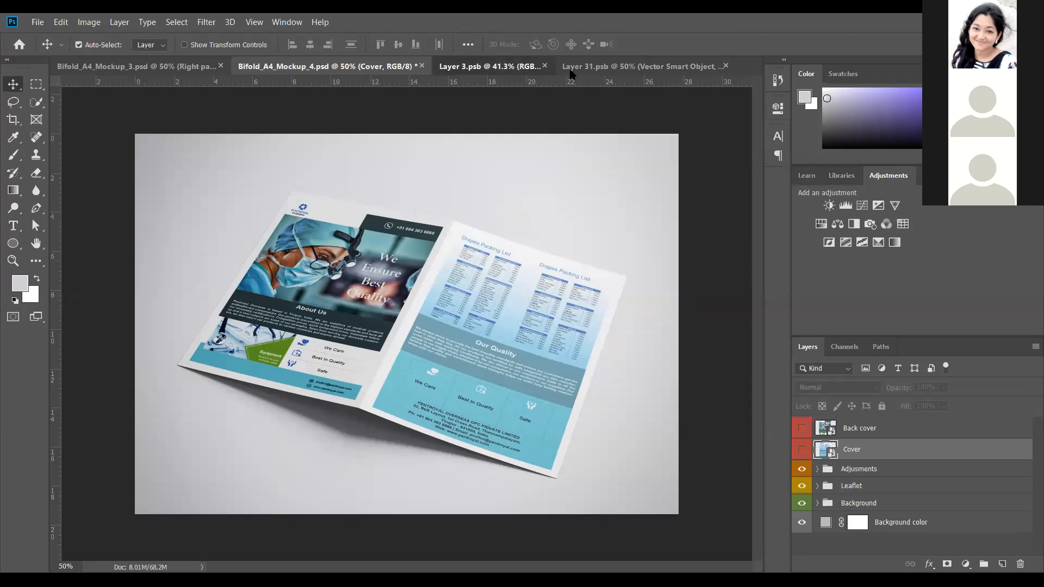
pyautogui.click(163, 66)
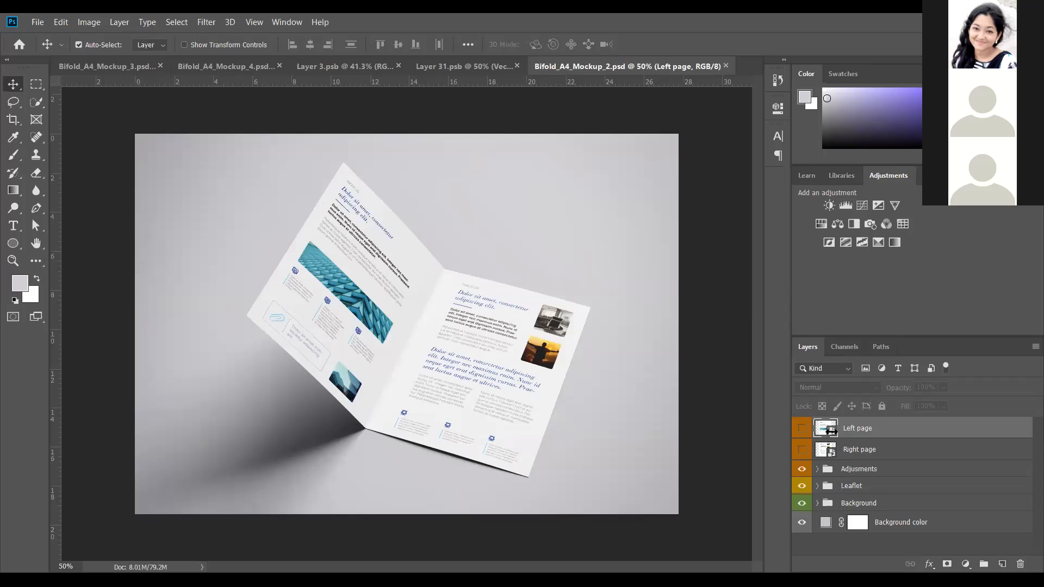
pyautogui.doubleClick(832, 433)
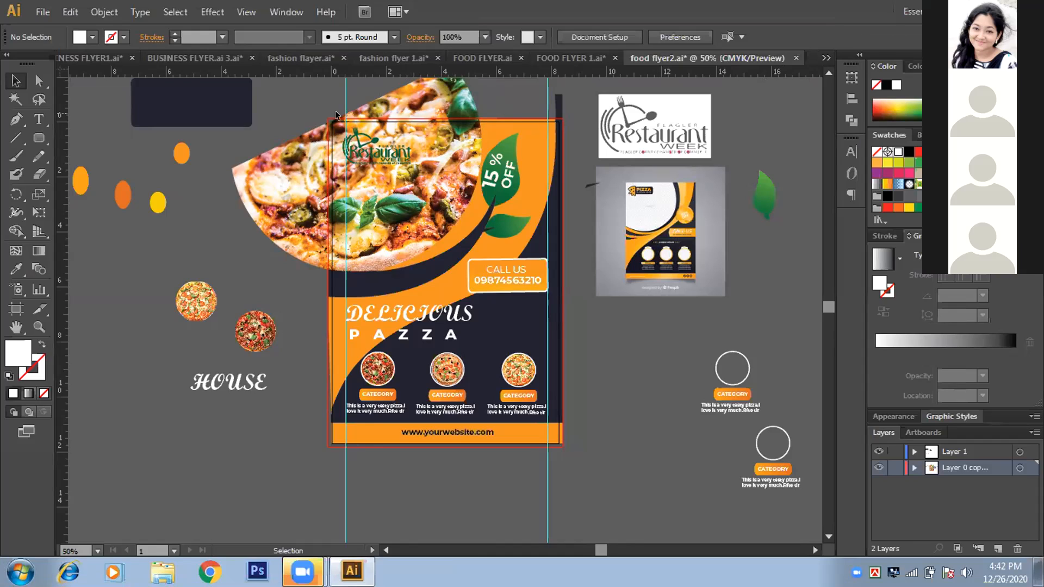
# - In food flyer2.ai in Illustrator, try to move the PAZZA text off the flyer, and undo the accidental shift of the orange curved shape
pyautogui.click(373, 335)
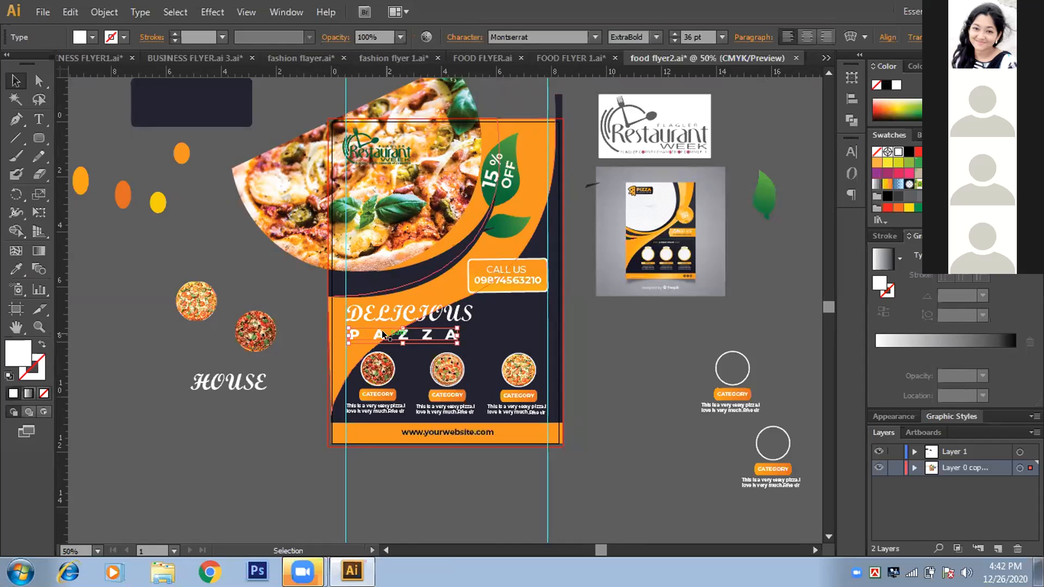
pyautogui.moveTo(374, 335); pyautogui.dragTo(198, 246)
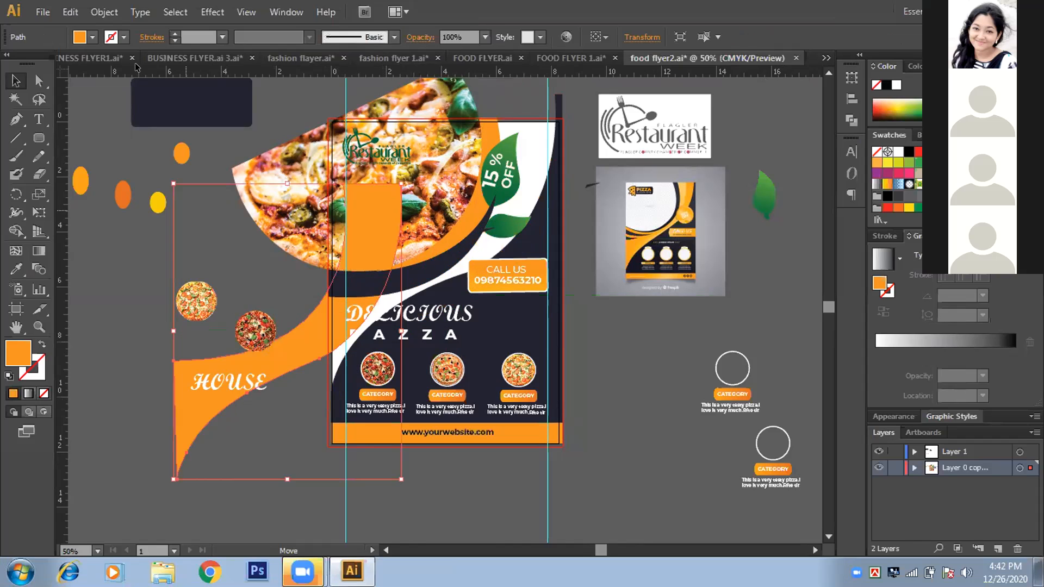
pyautogui.click(70, 12)
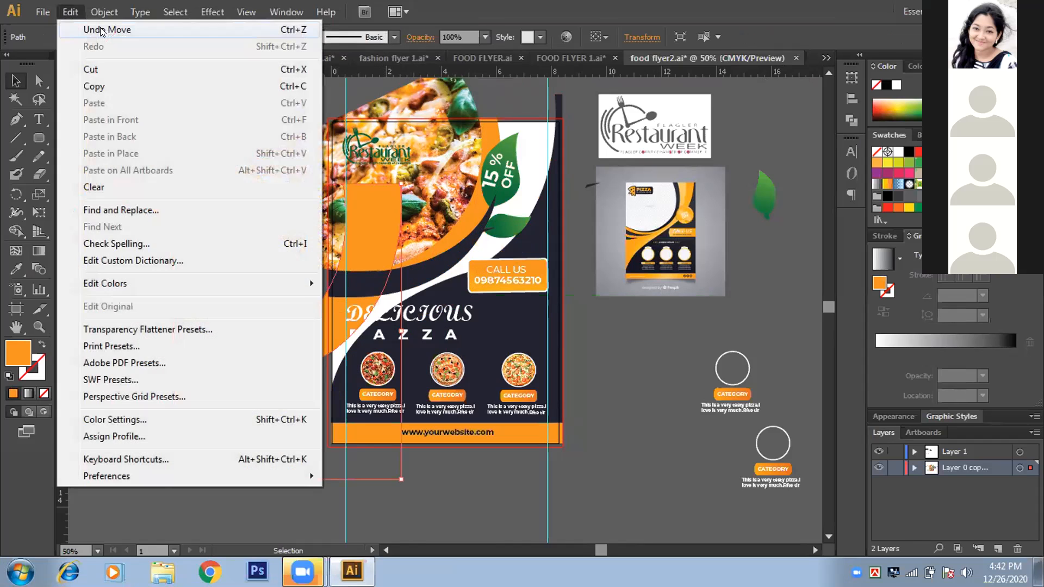
pyautogui.click(104, 27)
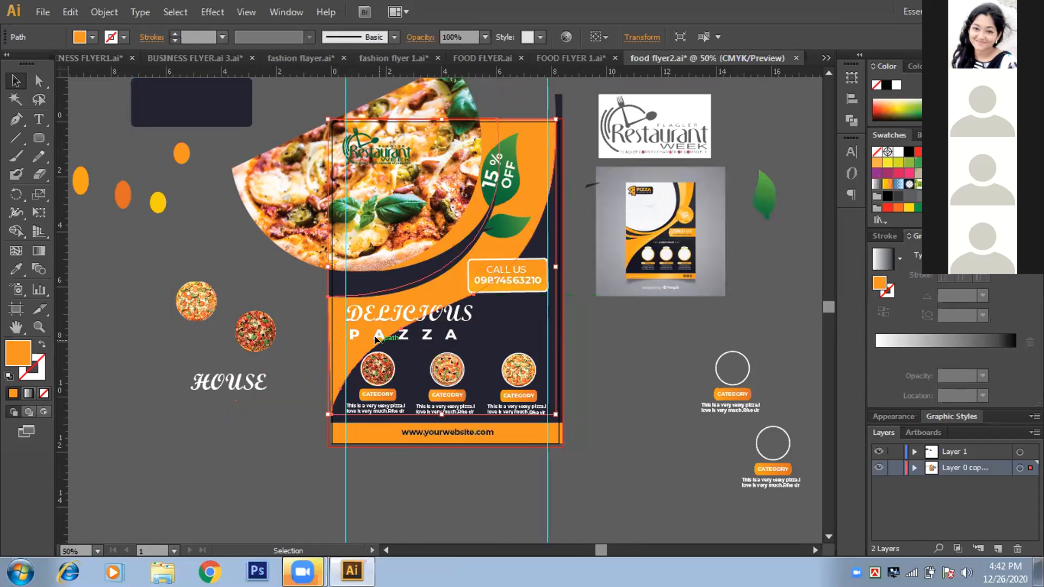
# - Delete the misspelled PAZZA text below the DELICIOUS title
pyautogui.click(403, 338)
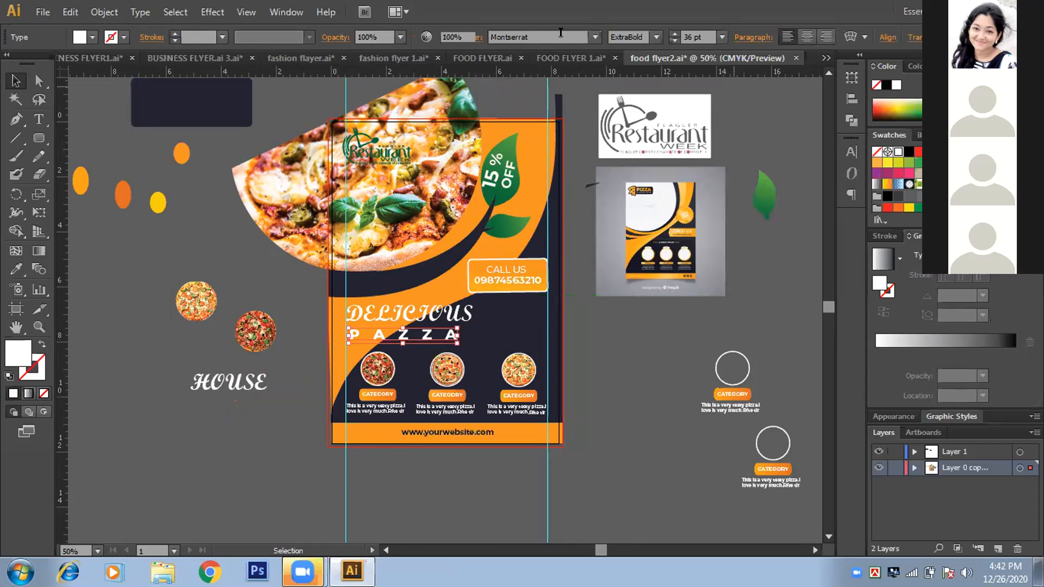
pyautogui.press('Delete')
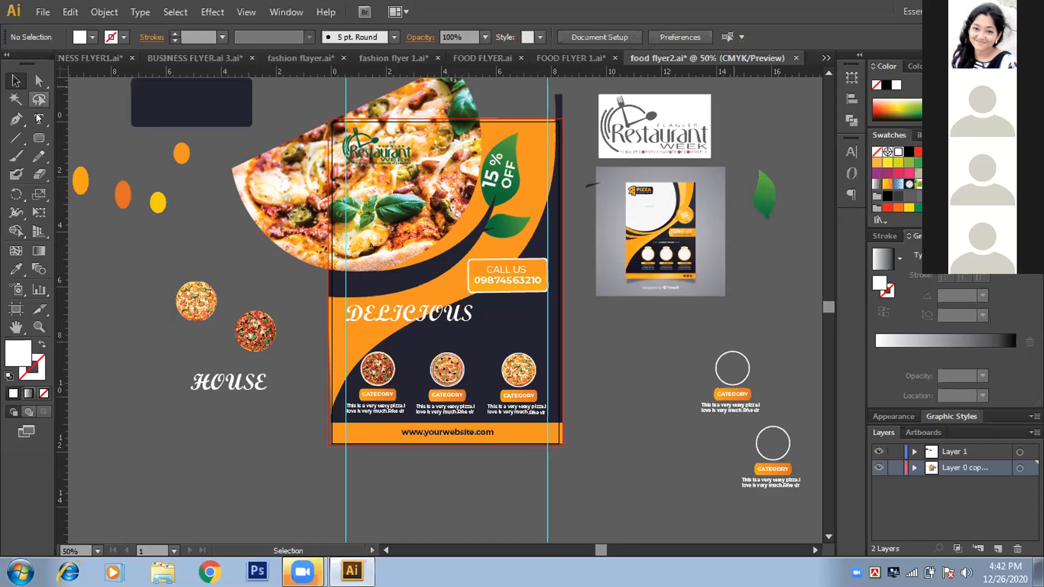
# - Add the text PIZZA directly below the DELICIOUS title on the flyer
pyautogui.click(38, 118)
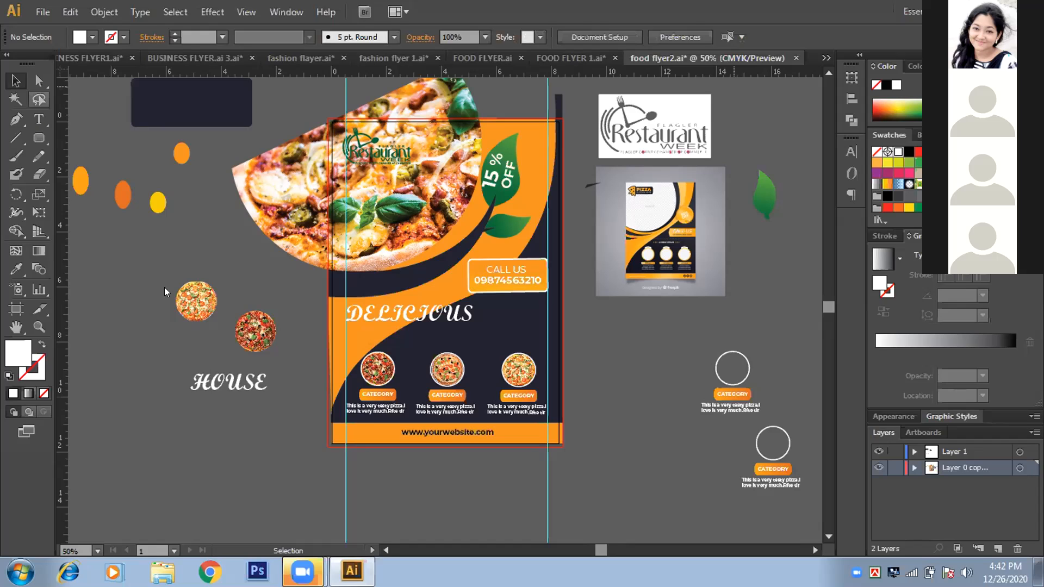
pyautogui.click(346, 331)
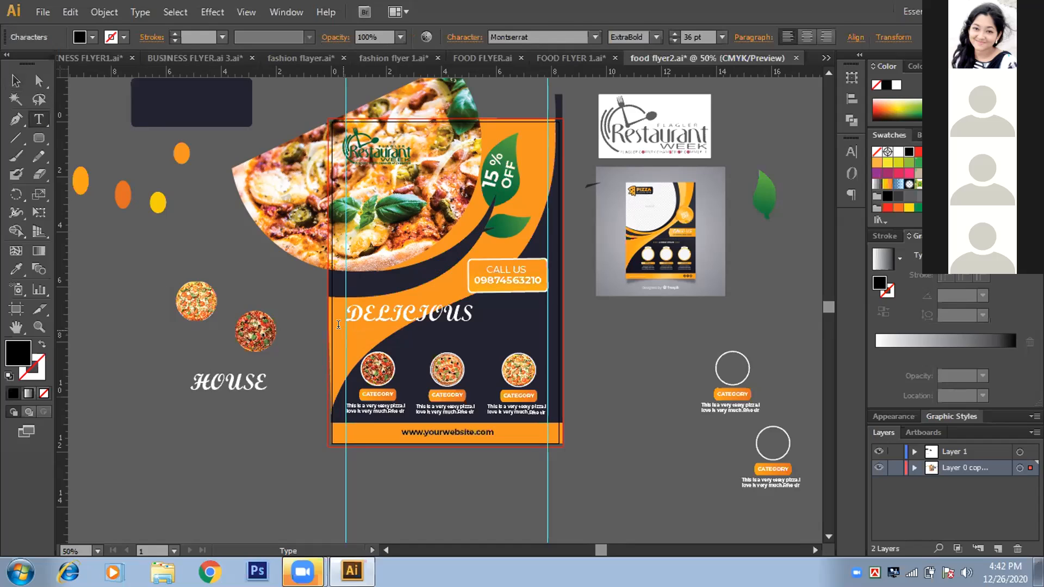
pyautogui.write('PIZZA')
# - Change the fill of the PIZZA text to white
pyautogui.click(16, 82)
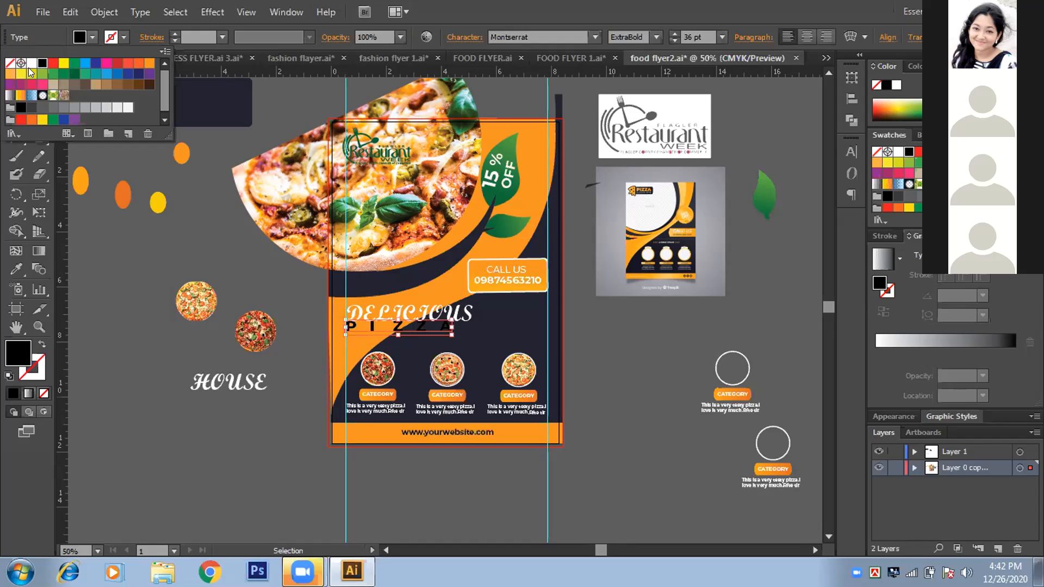
pyautogui.click(31, 63)
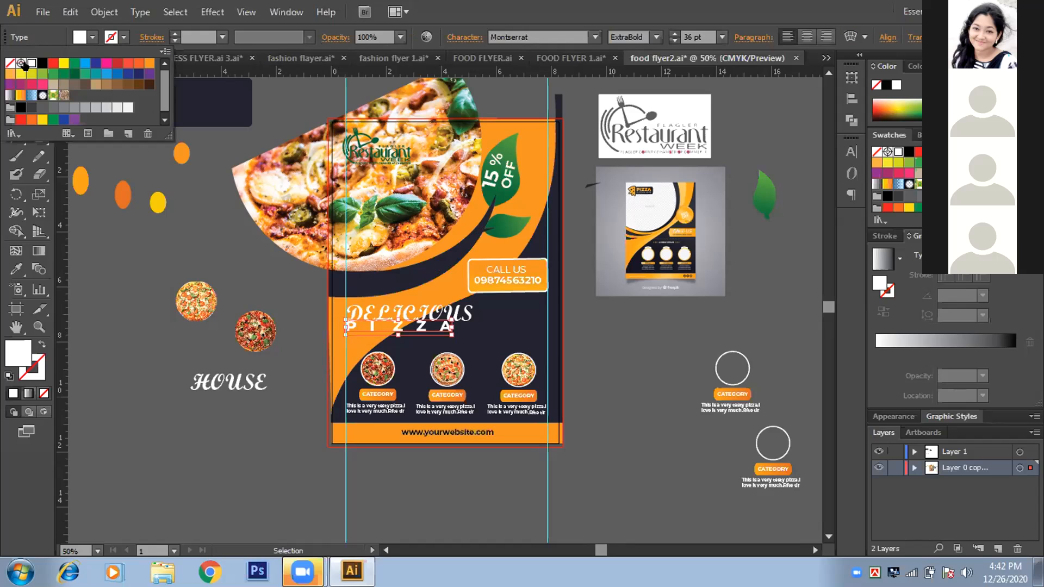
pyautogui.press('Escape')
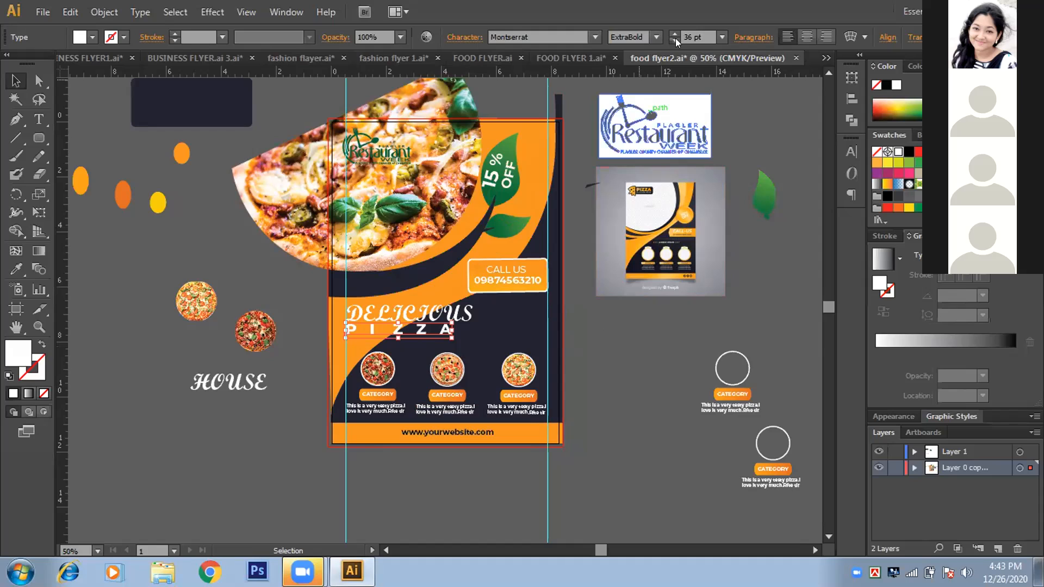
# - Nudge the PIZZA text down and slightly right so it sits clear beneath the DELICIOUS title
pyautogui.click(629, 360)
pyautogui.click(398, 333)
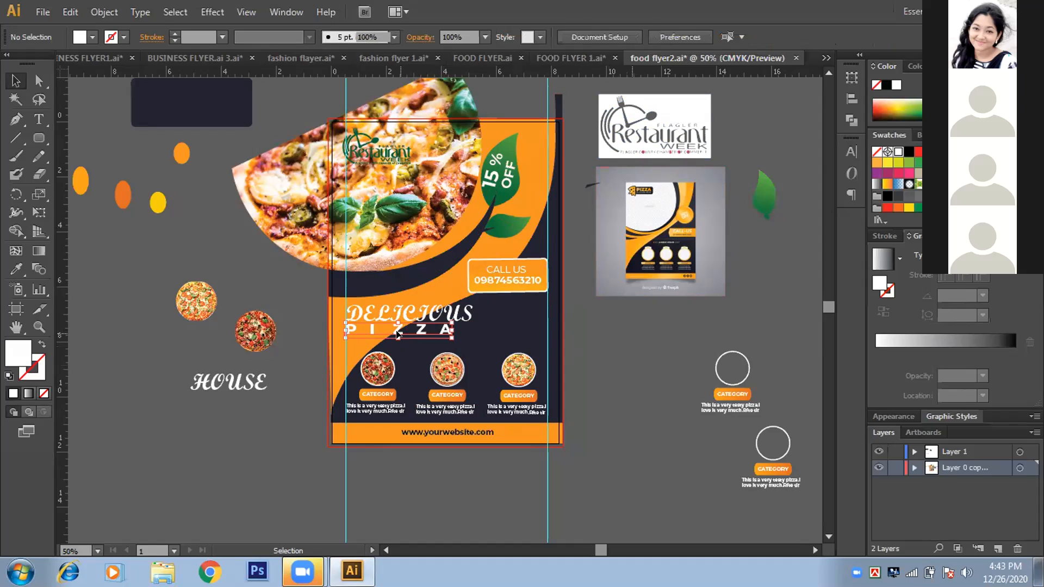
pyautogui.press('Down')
pyautogui.press('Down')
pyautogui.press('Down')
pyautogui.press('Down')
pyautogui.press('Down')
pyautogui.press('Down')
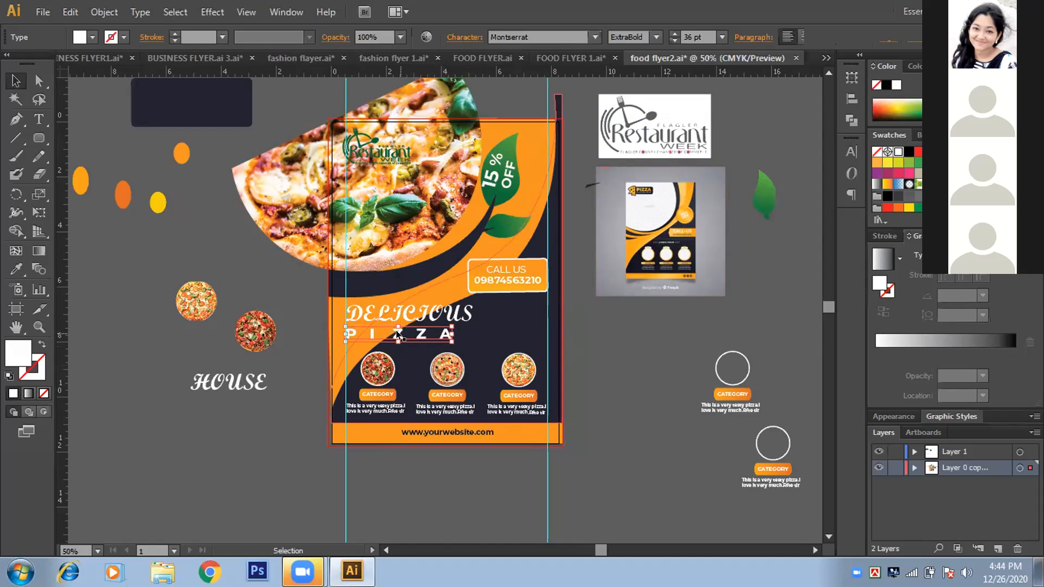
pyautogui.press('Right')
pyautogui.press('Up')
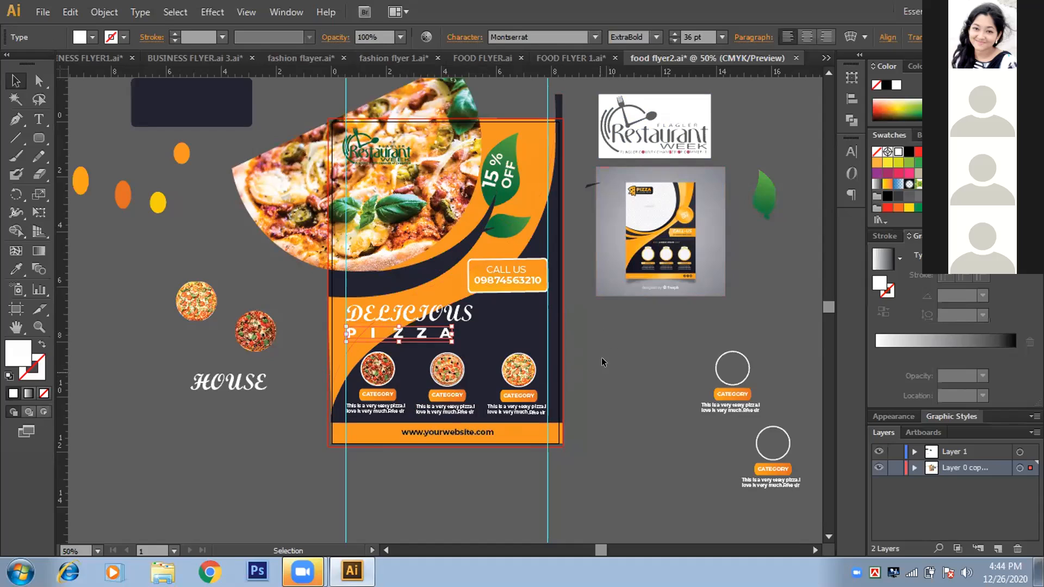
pyautogui.click(626, 350)
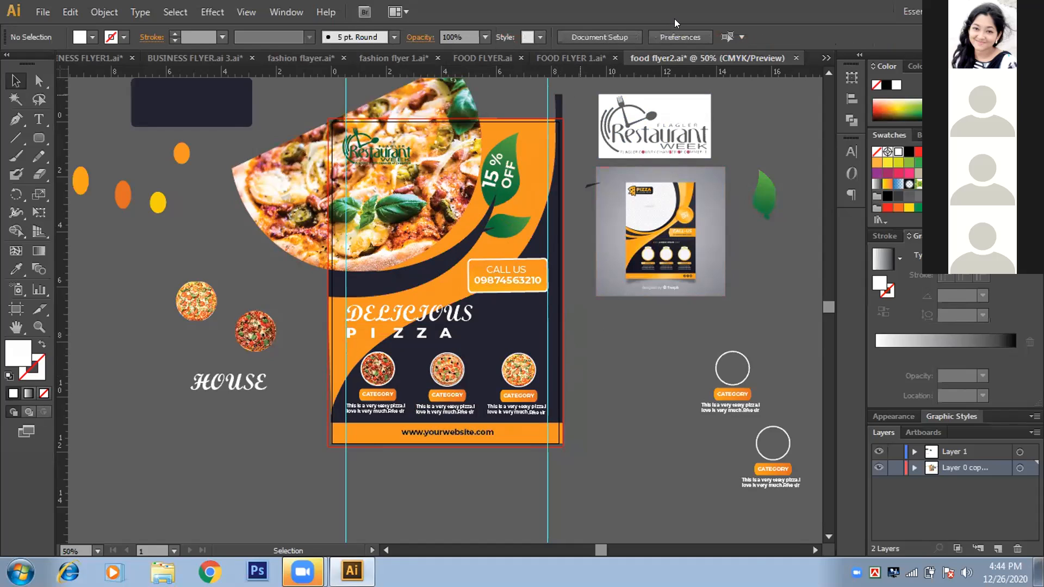
# - Move the large green leaf and the OFF text off the flyer onto the empty canvas to its right
pyautogui.click(494, 176)
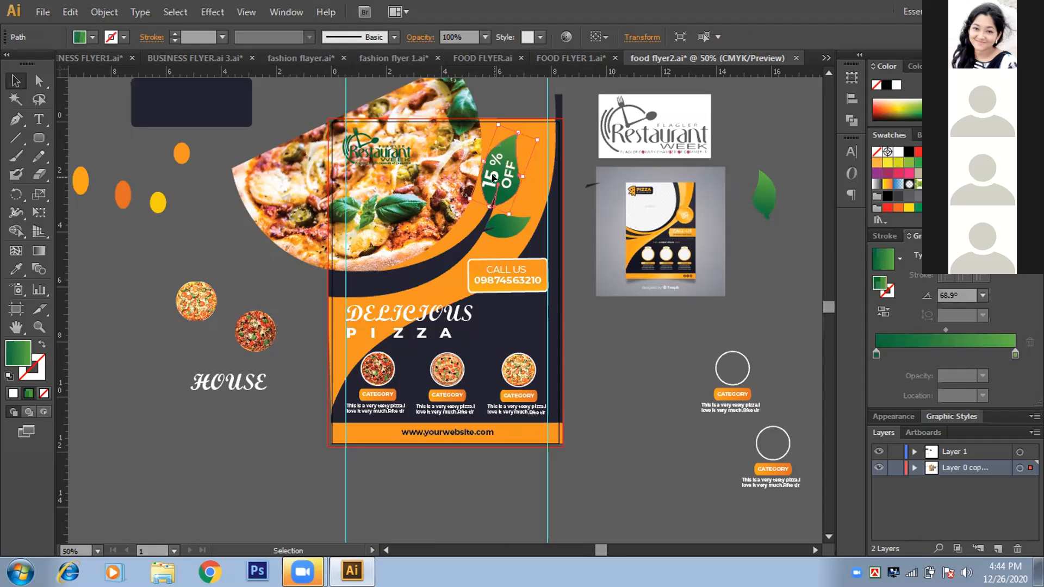
pyautogui.moveTo(494, 176); pyautogui.dragTo(623, 364)
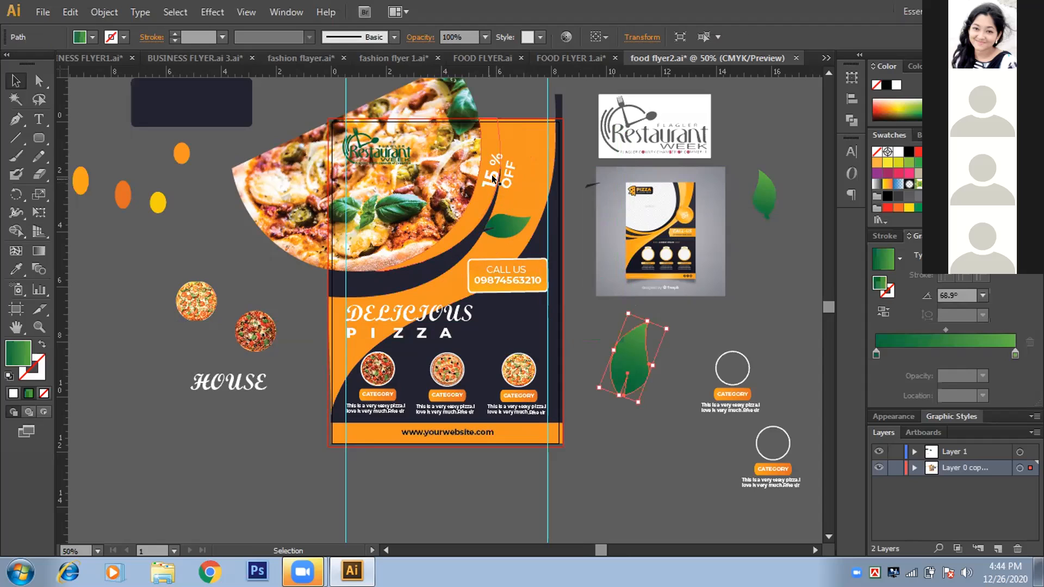
pyautogui.click(501, 177)
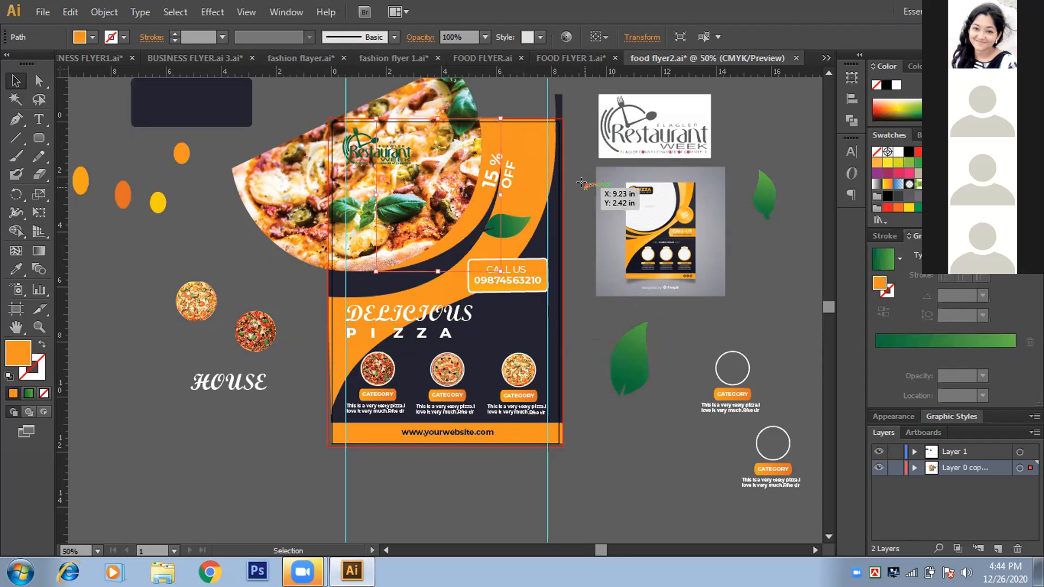
pyautogui.click(506, 177)
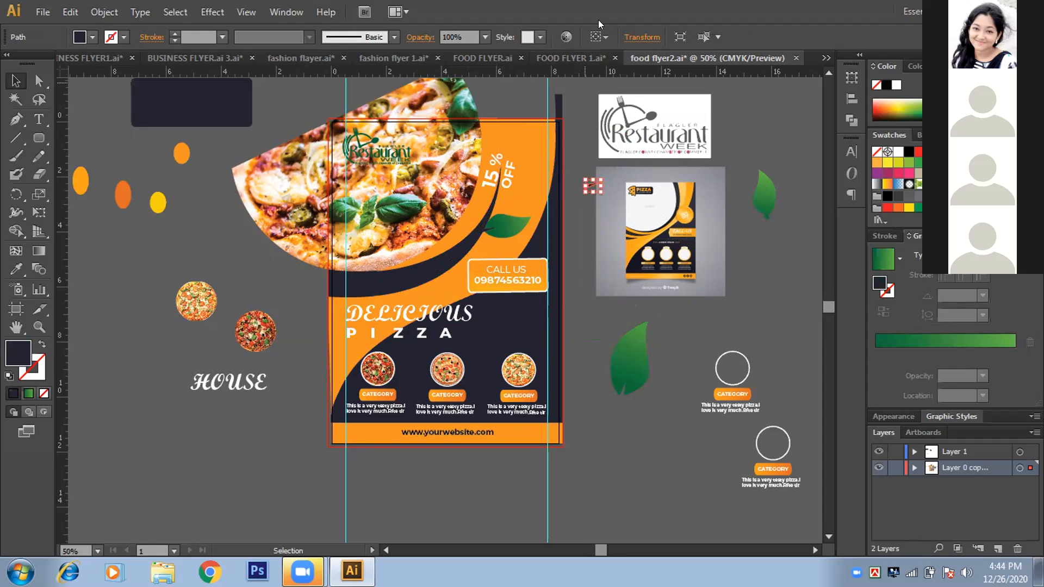
pyautogui.click(506, 175)
pyautogui.moveTo(507, 175); pyautogui.dragTo(681, 361)
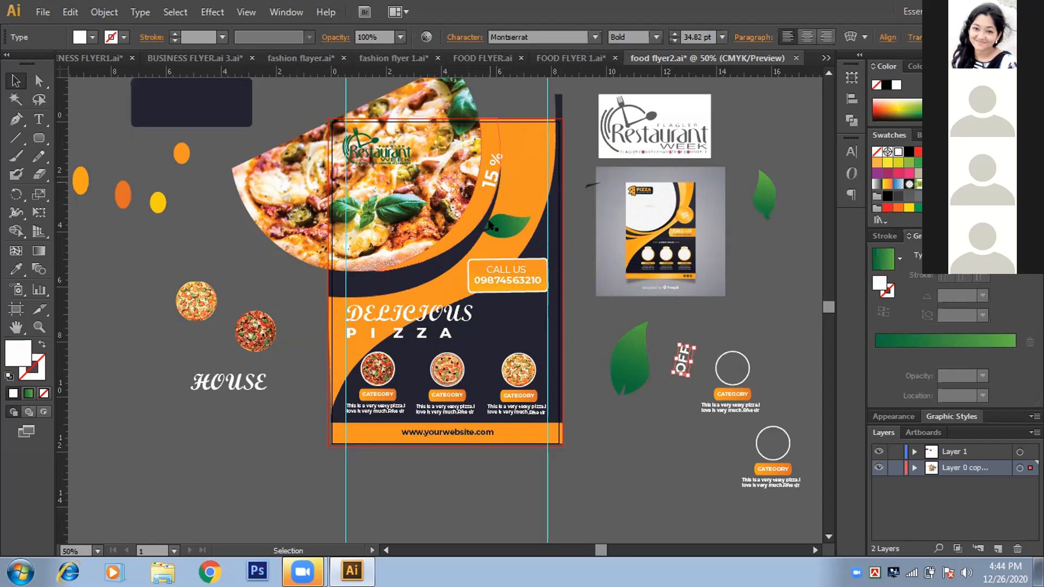
# - Move the 15 % text and the small green leaf with its dark stem off the flyer, next to the large leaf
pyautogui.scroll(1, 489, 223)
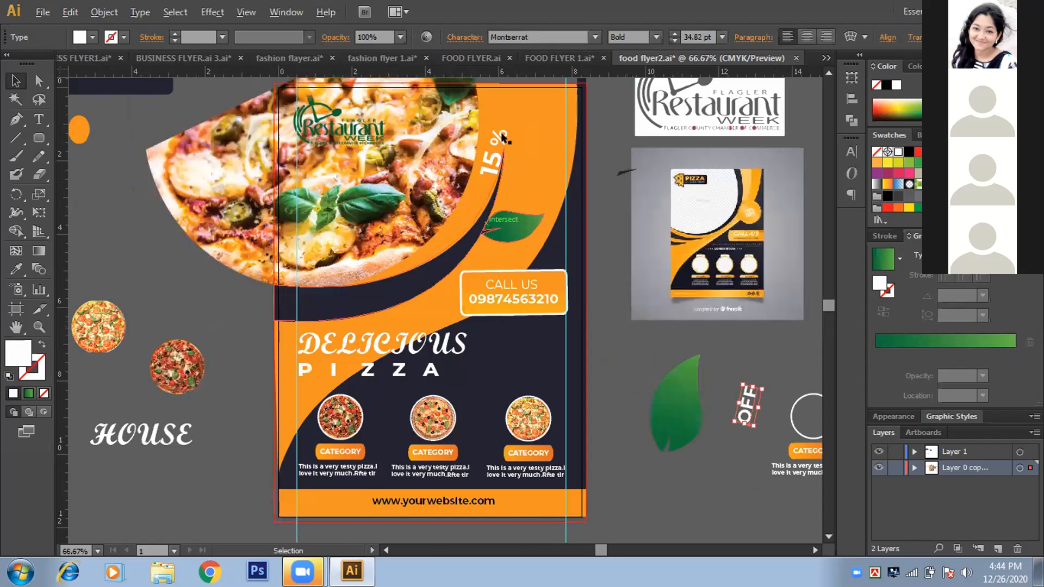
pyautogui.scroll(1, 502, 137)
pyautogui.click(496, 156)
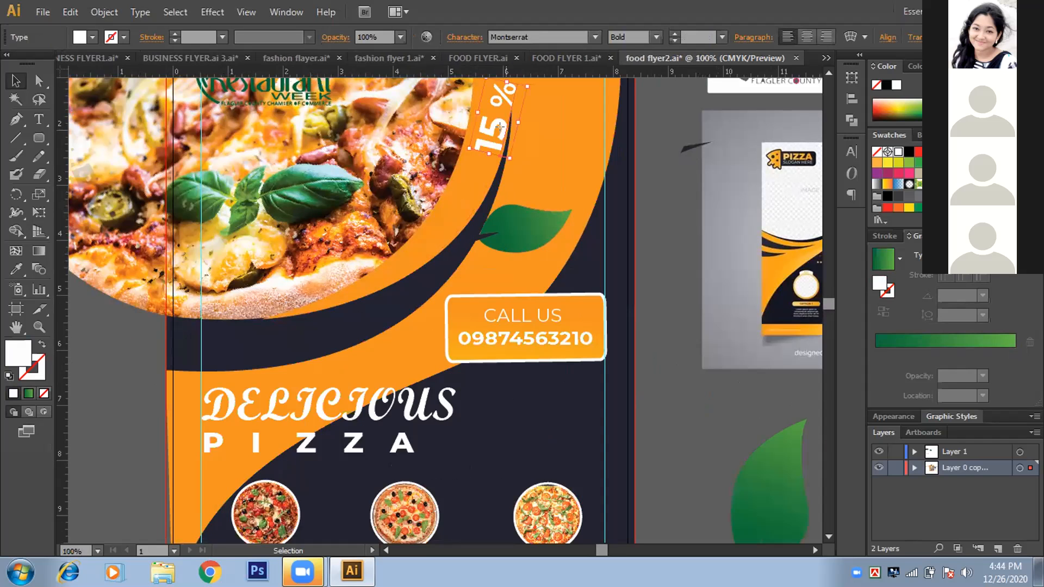
pyautogui.moveTo(495, 131); pyautogui.dragTo(724, 452)
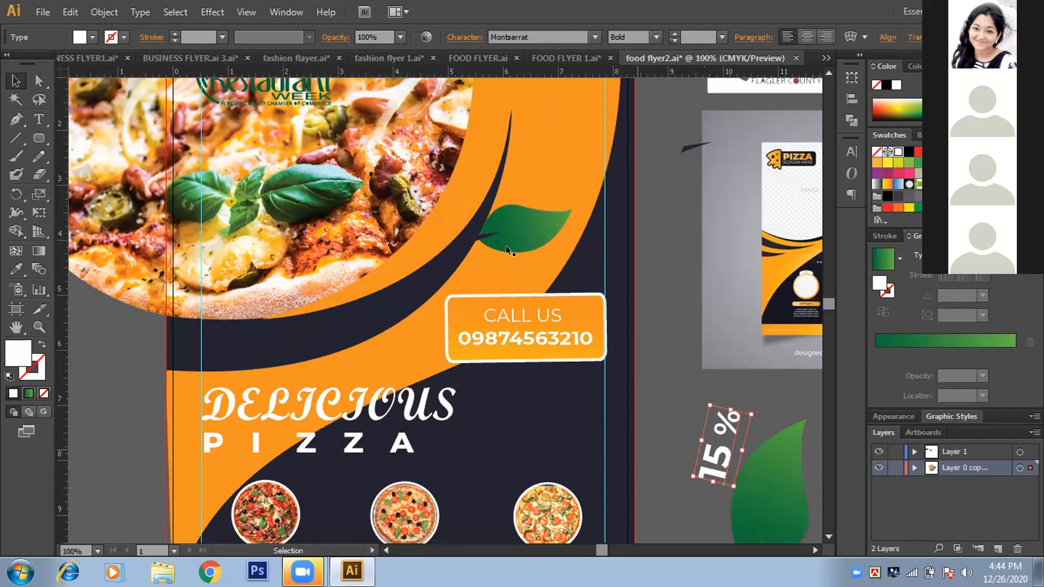
pyautogui.moveTo(518, 231); pyautogui.dragTo(582, 275)
pyautogui.moveTo(654, 304); pyautogui.dragTo(726, 381)
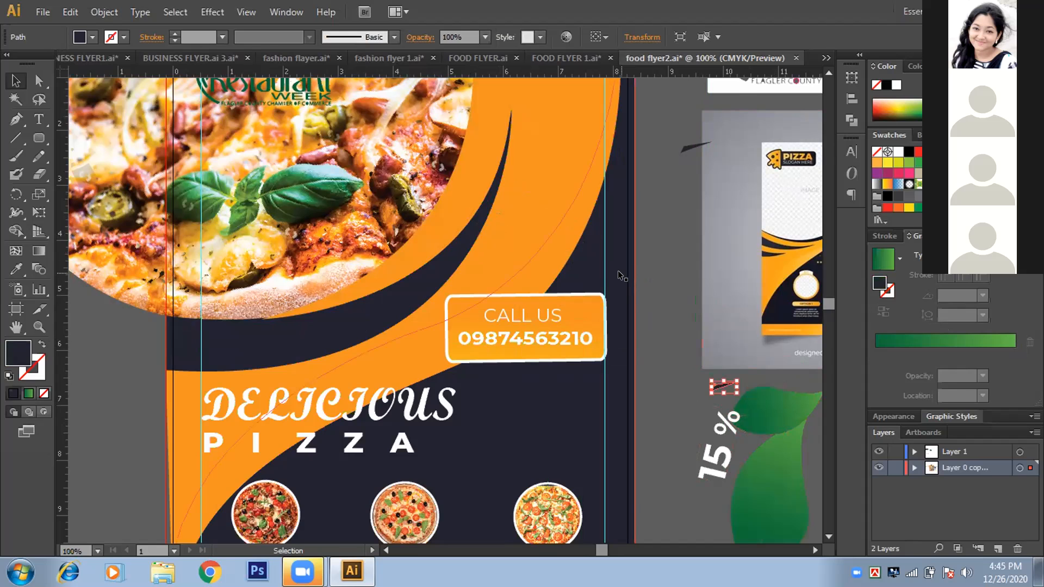
pyautogui.scroll(-2, 620, 274)
pyautogui.moveTo(609, 268); pyautogui.dragTo(527, 307)
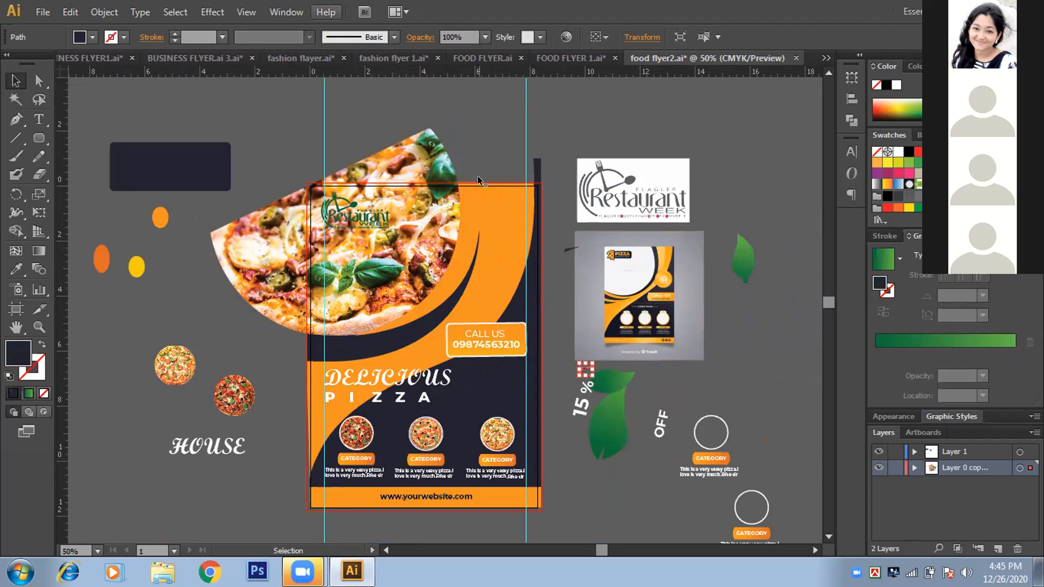
# - Draw a circle with the Ellipse tool on the empty canvas to the right of the reference logo image
pyautogui.press('m')
pyautogui.moveTo(39, 137); pyautogui.dragTo(112, 175)
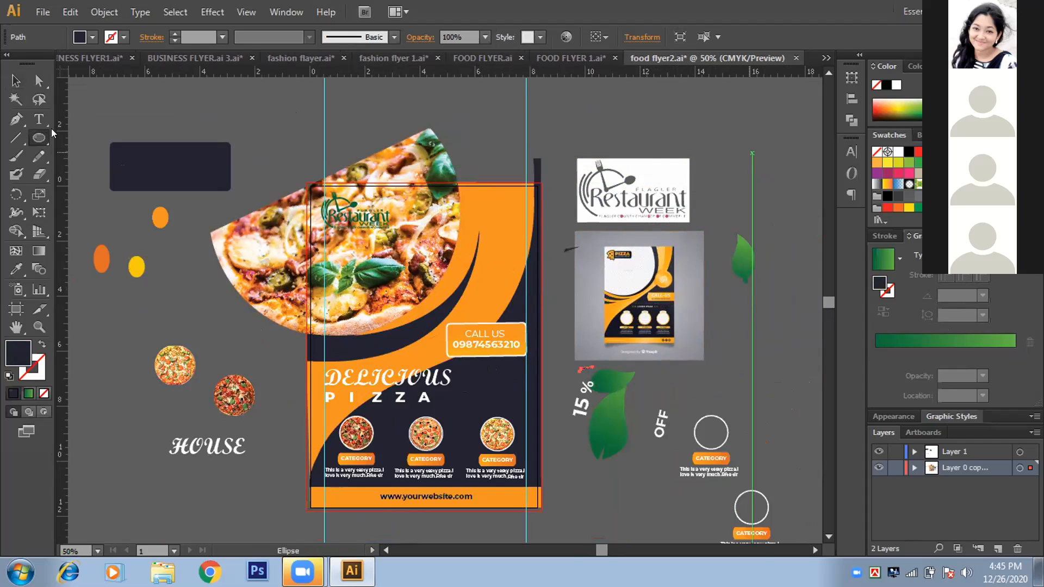
pyautogui.moveTo(752, 153); pyautogui.dragTo(764, 219)
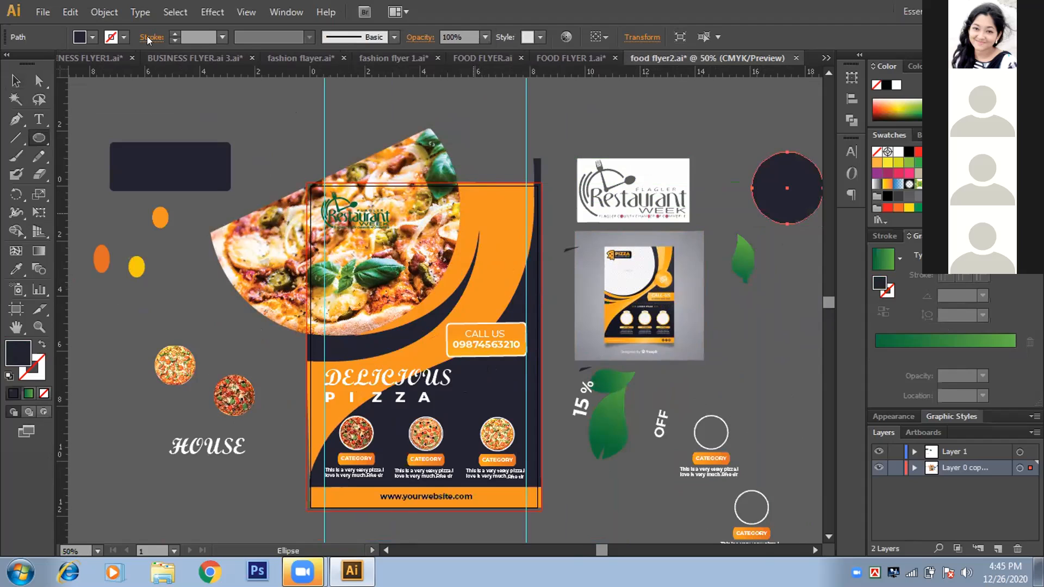
pyautogui.click(11, 82)
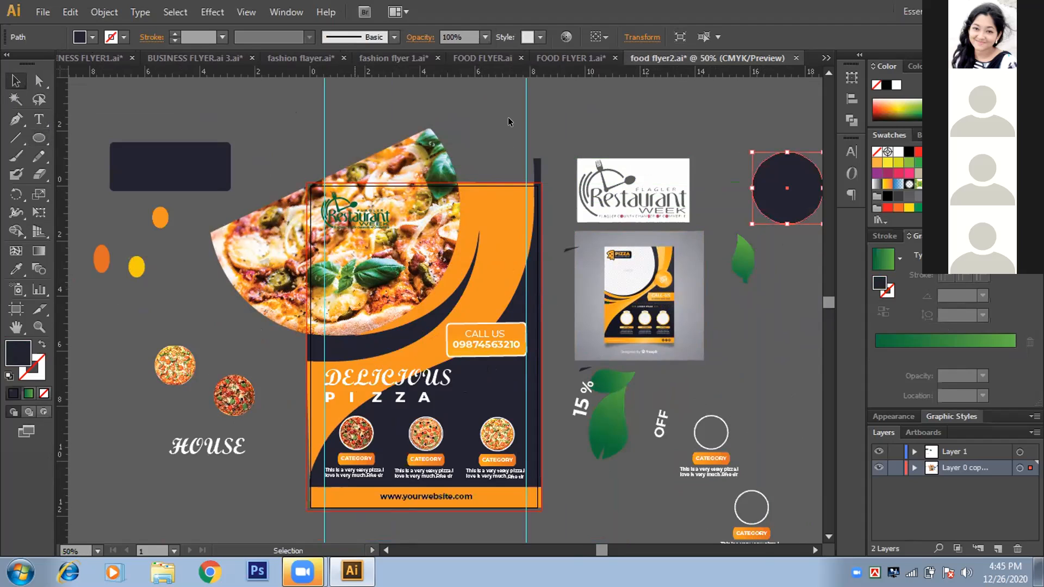
# - Fill the circle with the orange sampled from the CALL US box using the Eyedropper
pyautogui.click(18, 266)
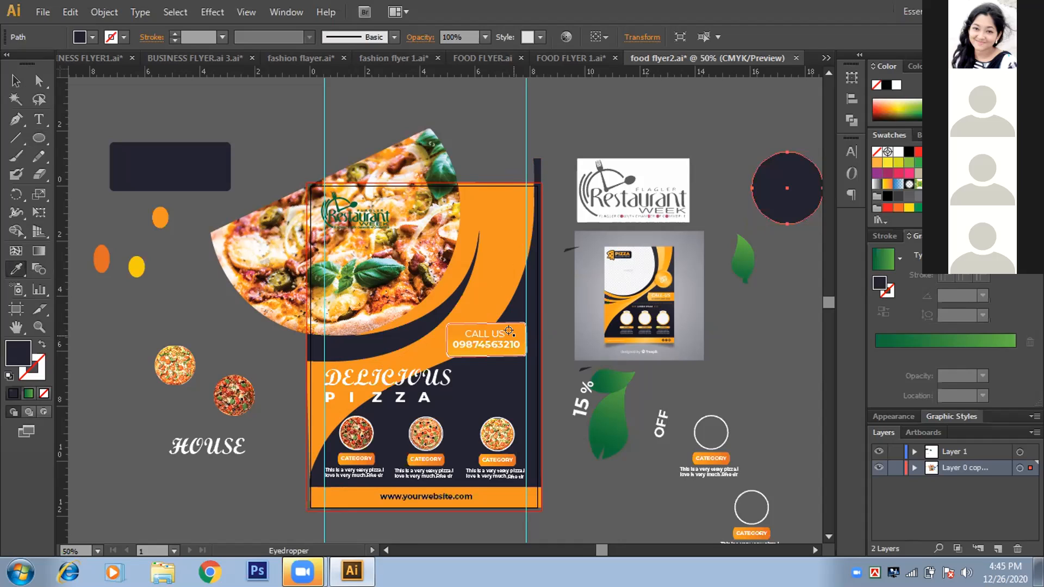
pyautogui.click(509, 331)
pyautogui.click(17, 86)
pyautogui.click(36, 86)
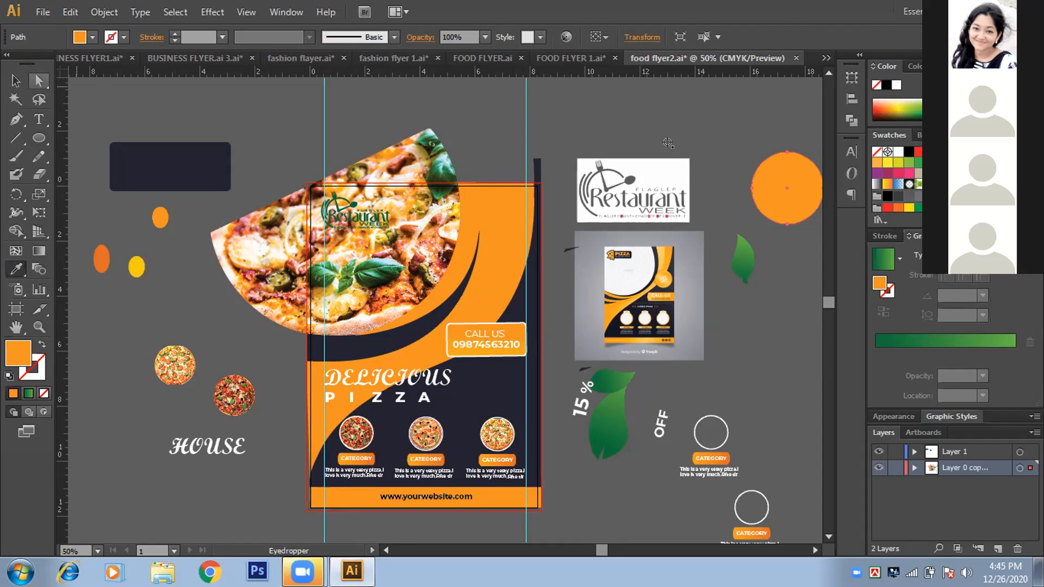
# - Move the circle against the reference logo's upper-right corner and fill it with the white-to-black gradient swatch
pyautogui.press('v')
pyautogui.moveTo(779, 174); pyautogui.dragTo(717, 154)
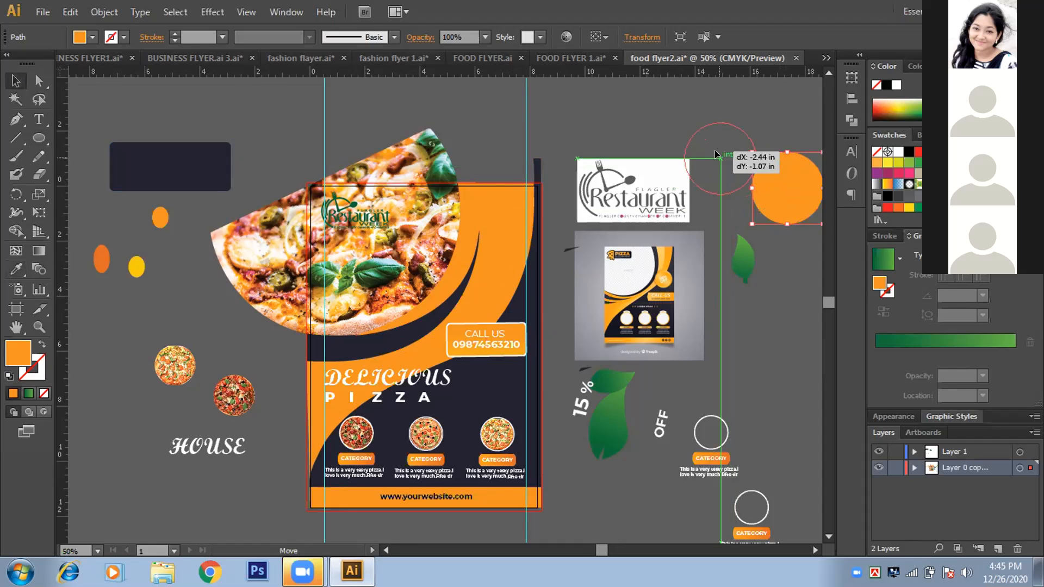
pyautogui.moveTo(715, 154); pyautogui.dragTo(716, 154)
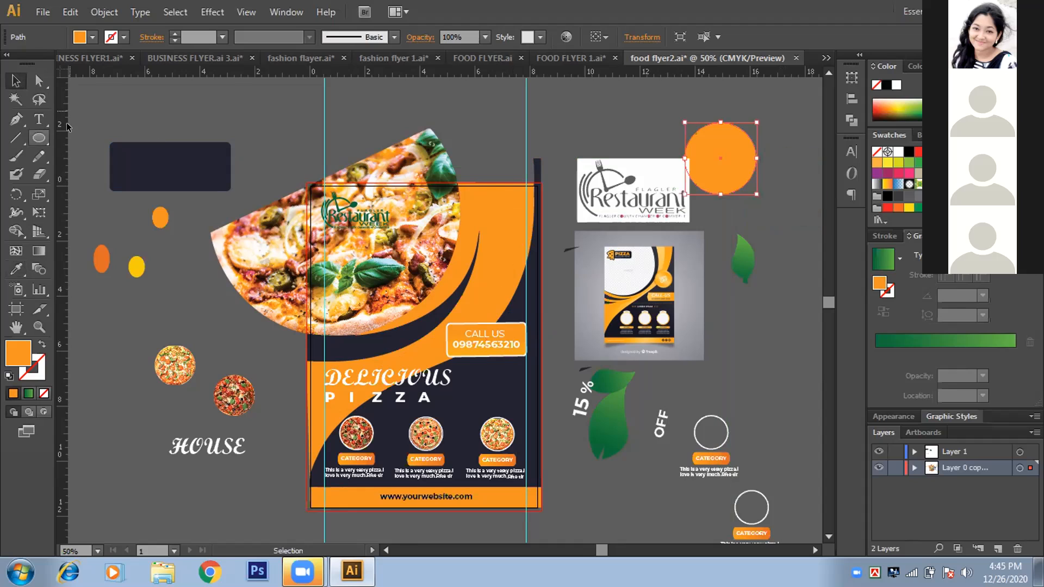
pyautogui.click(91, 38)
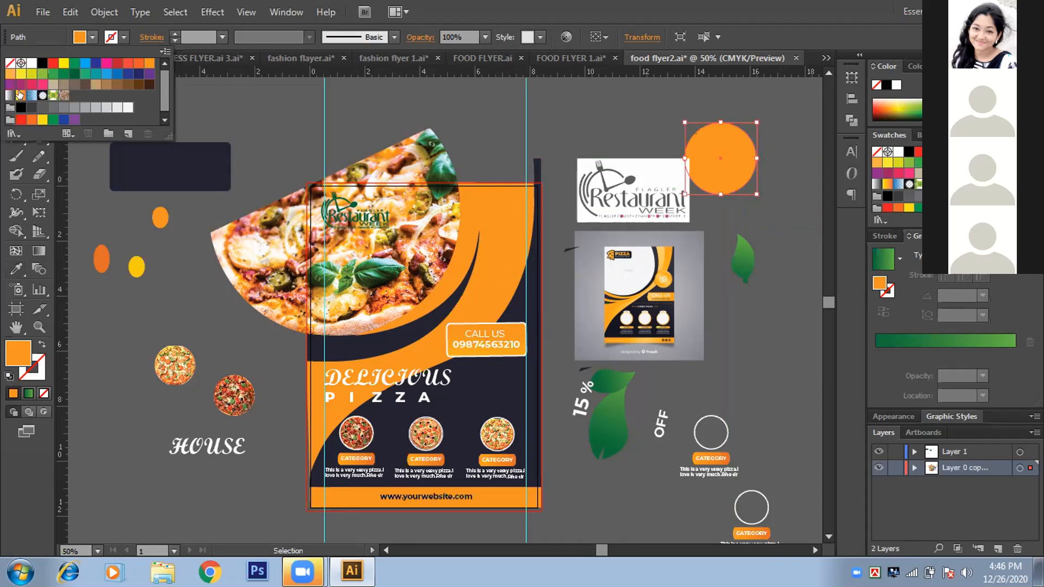
pyautogui.click(20, 95)
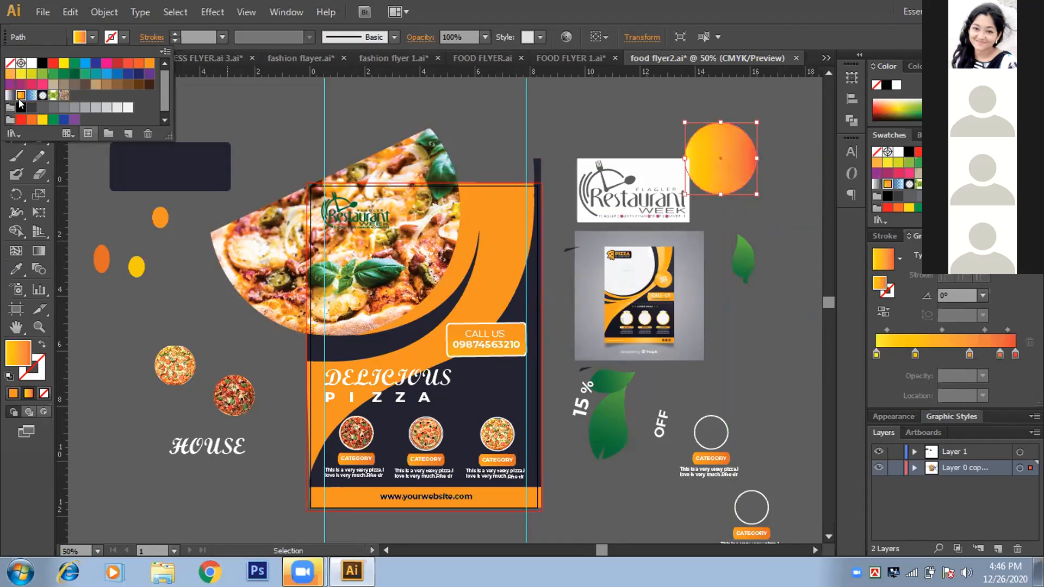
pyautogui.click(10, 95)
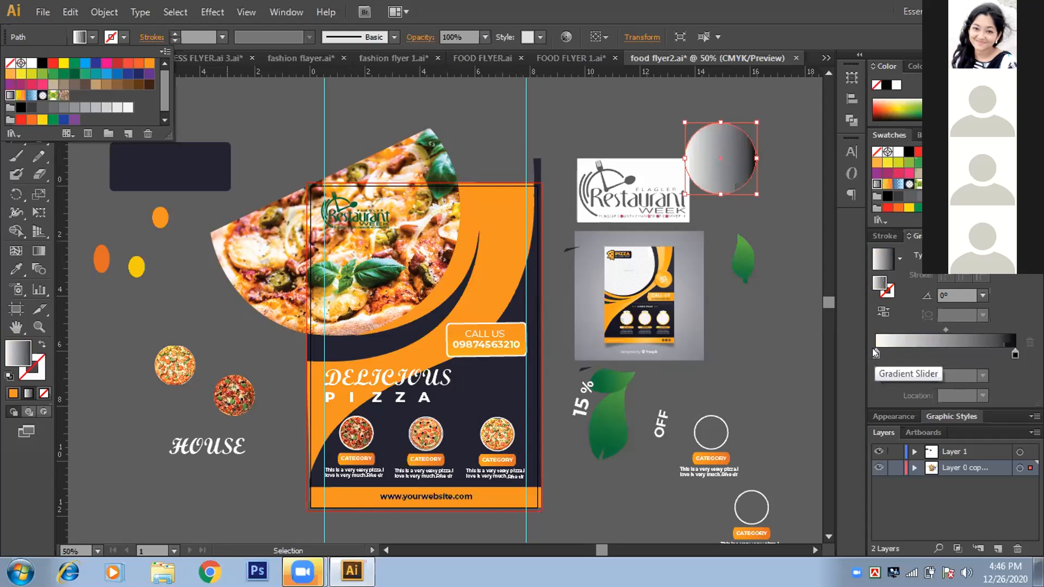
# - Move the green Restaurant Week logo from the pizza photo to the orange area in the flyer's upper-right corner
pyautogui.moveTo(366, 214); pyautogui.dragTo(486, 205)
pyautogui.moveTo(486, 205); pyautogui.dragTo(488, 206)
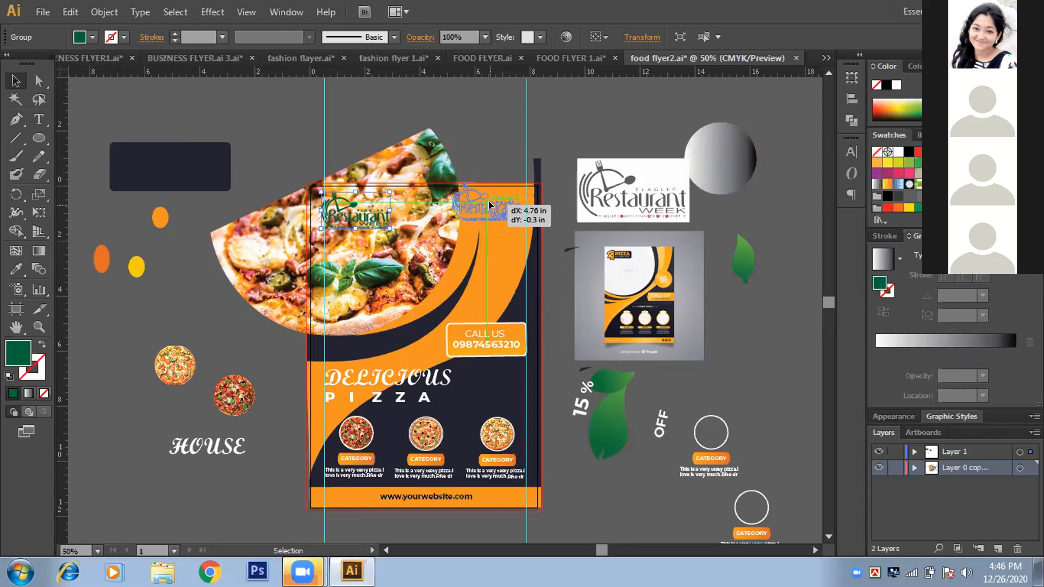
pyautogui.click(477, 138)
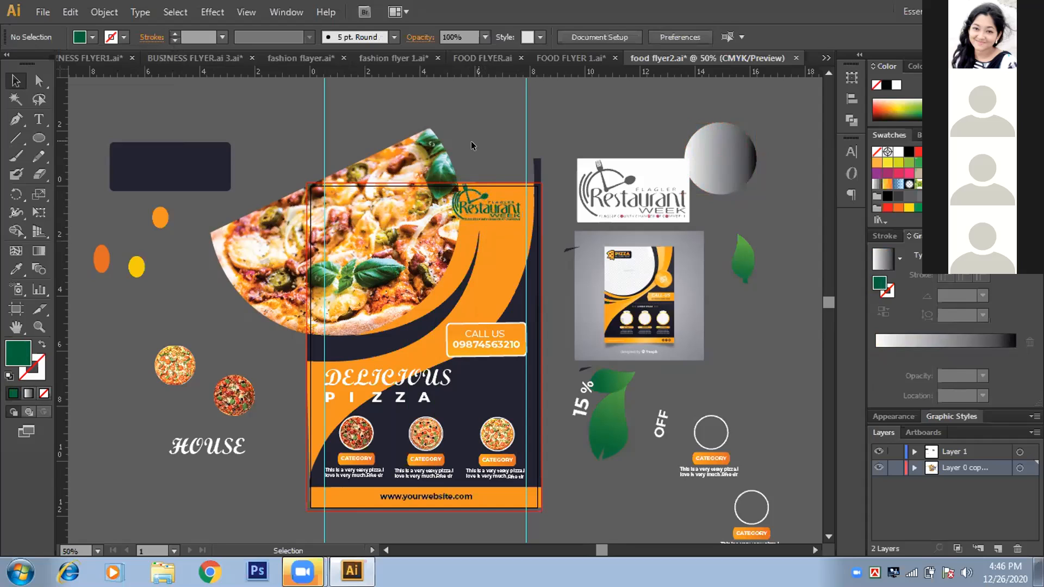
# - Scale the Restaurant Week logo down to fit between the pizza and the right guide, and nudge it down slightly
pyautogui.click(490, 203)
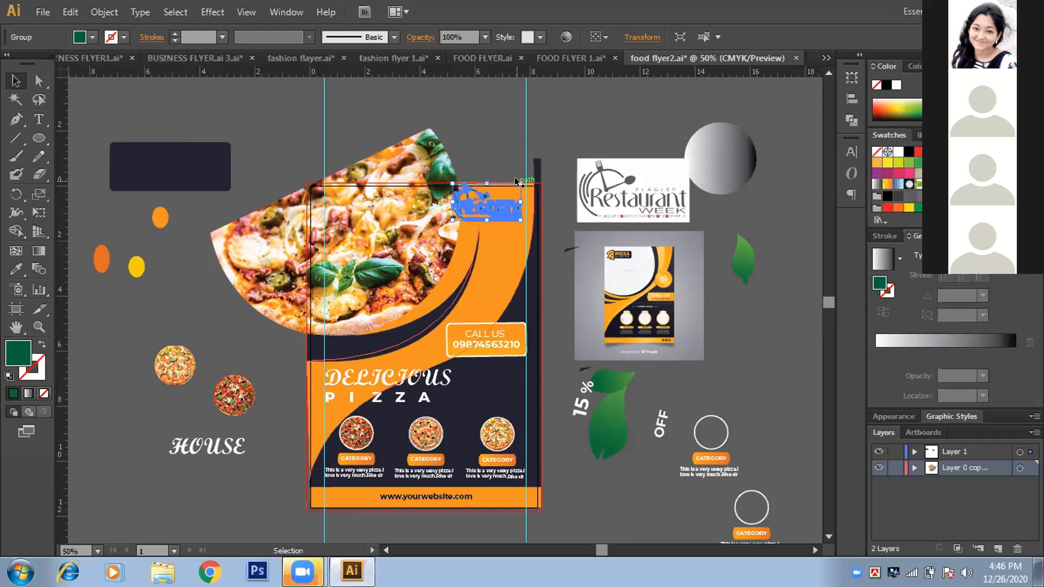
pyautogui.moveTo(520, 179); pyautogui.dragTo(503, 206)
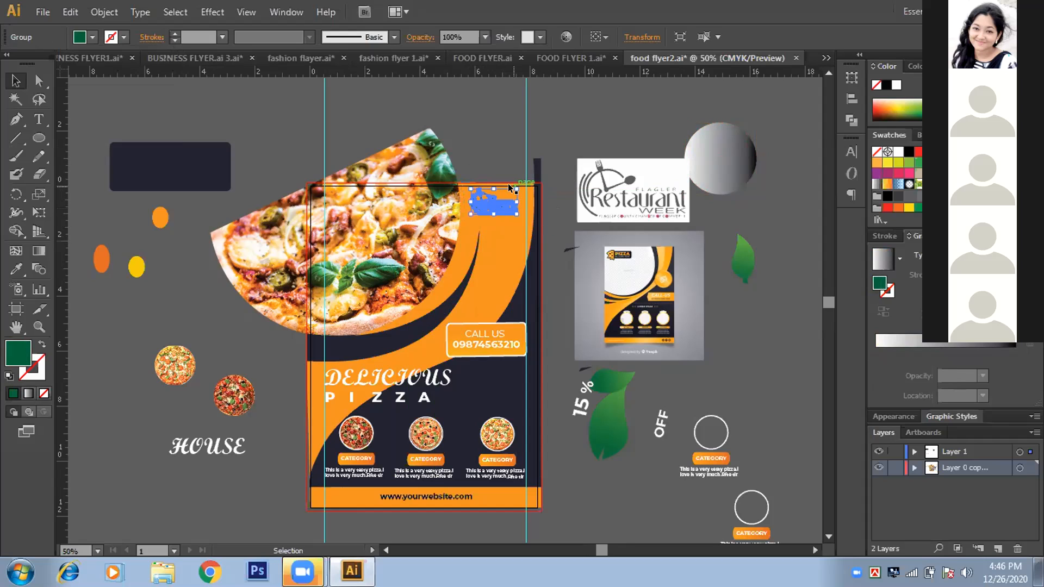
pyautogui.moveTo(513, 181); pyautogui.dragTo(521, 178)
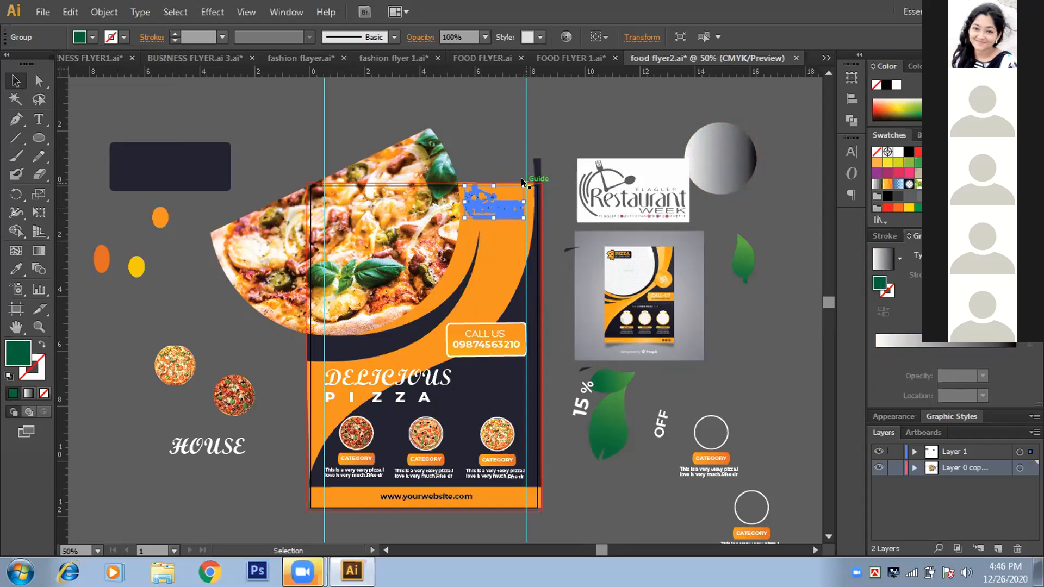
pyautogui.press('Down')
pyautogui.press('Down')
pyautogui.click(587, 126)
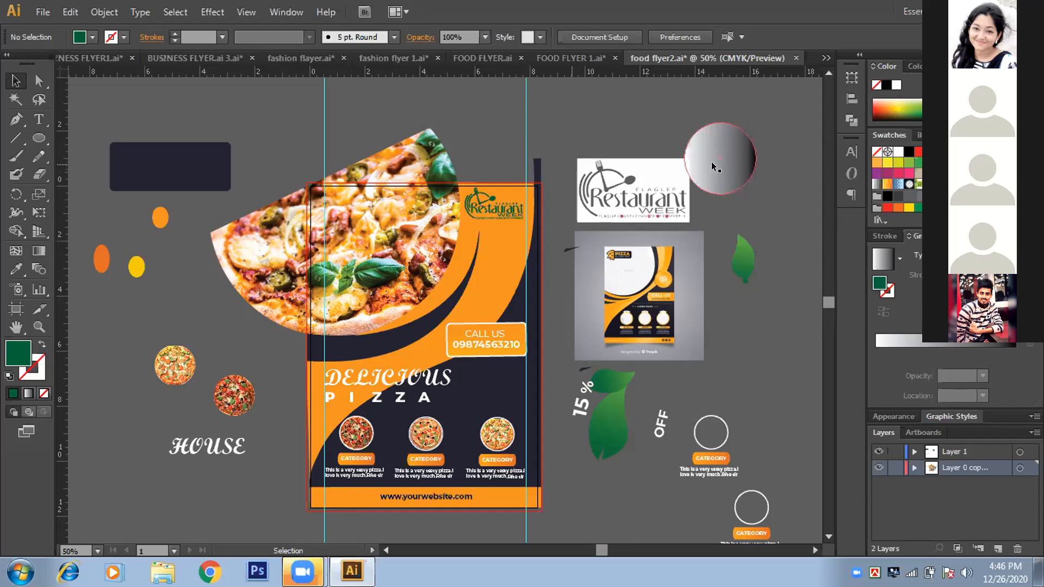
# - Recolor the circle's white gradient stop with the orange sampled from the small light-orange ellipse beside the flyer
pyautogui.click(724, 140)
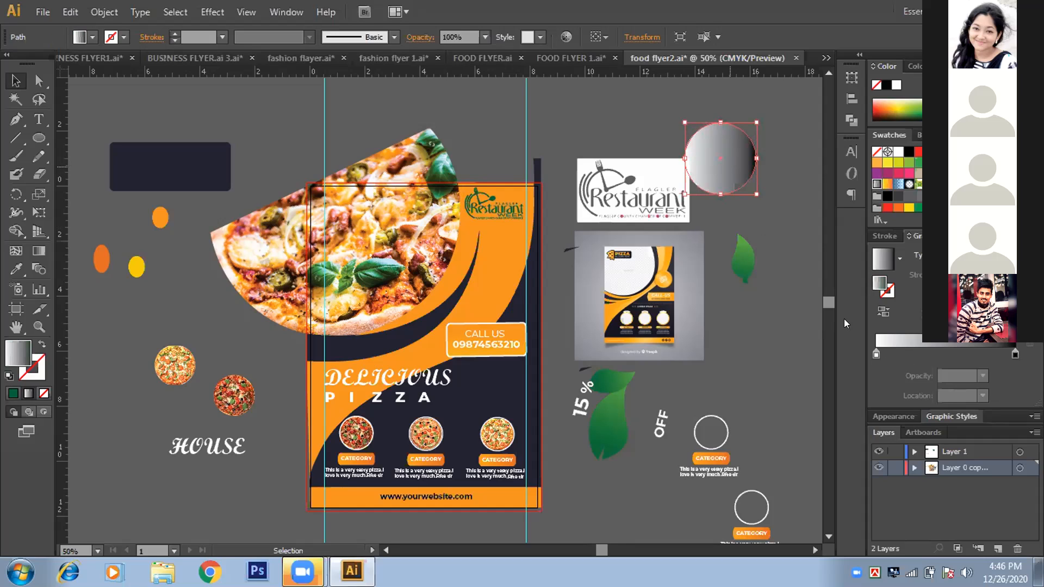
pyautogui.click(877, 353)
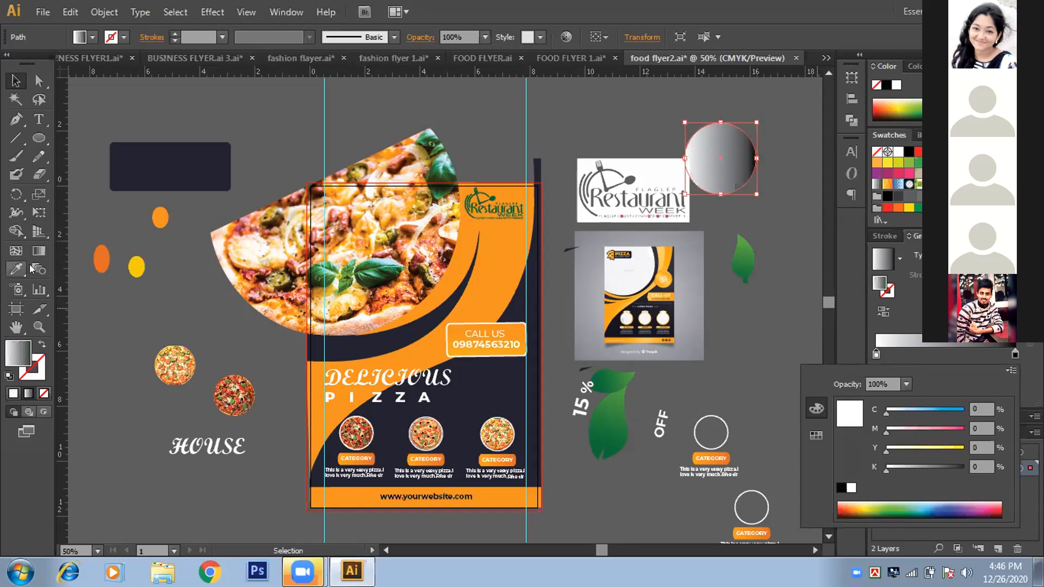
pyautogui.click(9, 268)
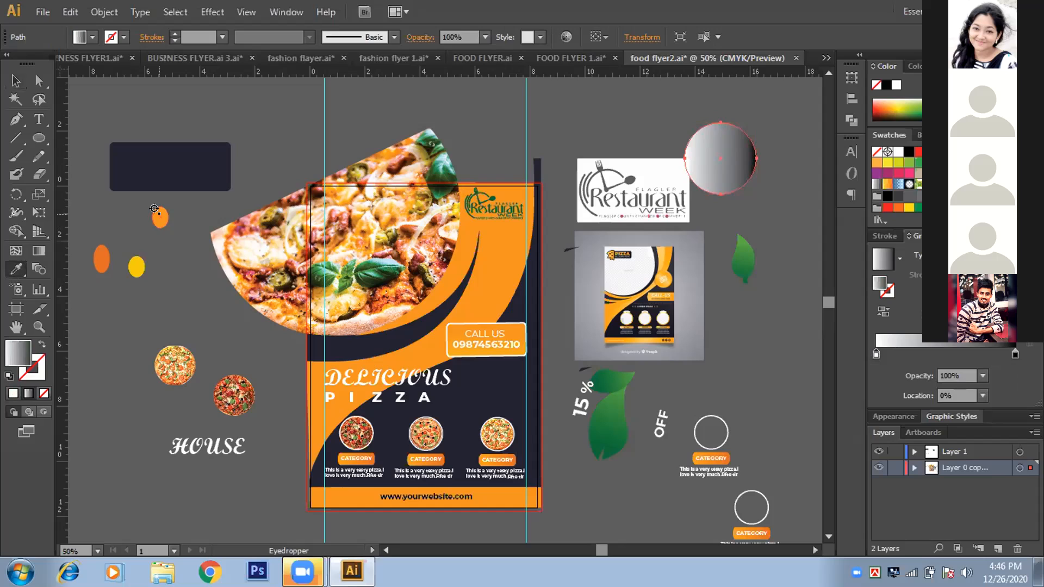
pyautogui.click(158, 213)
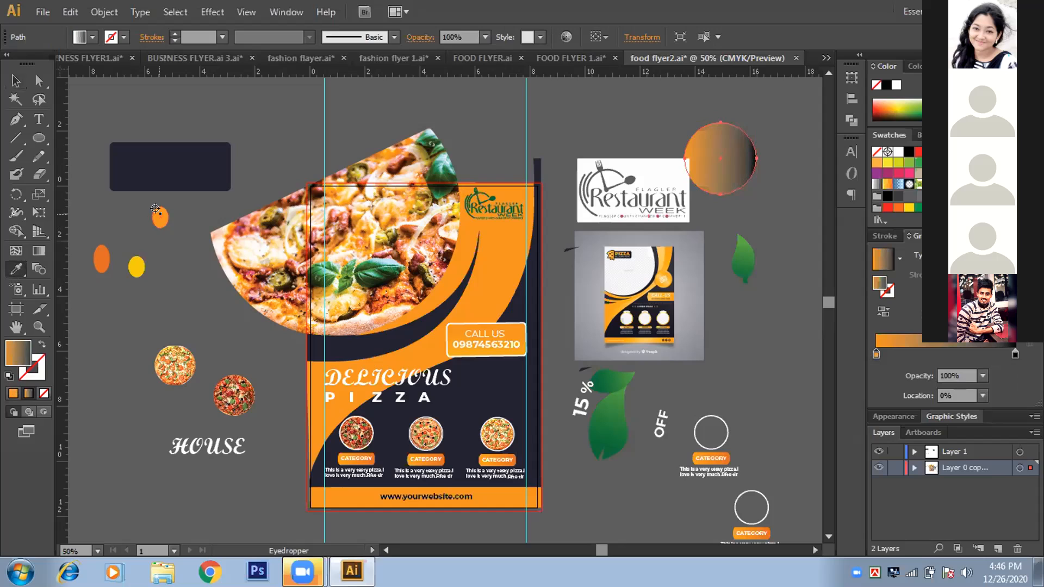
# - Recolor the circle's black gradient stop with the yellow sampled from the small yellow ellipse beside the flyer
pyautogui.doubleClick(1016, 353)
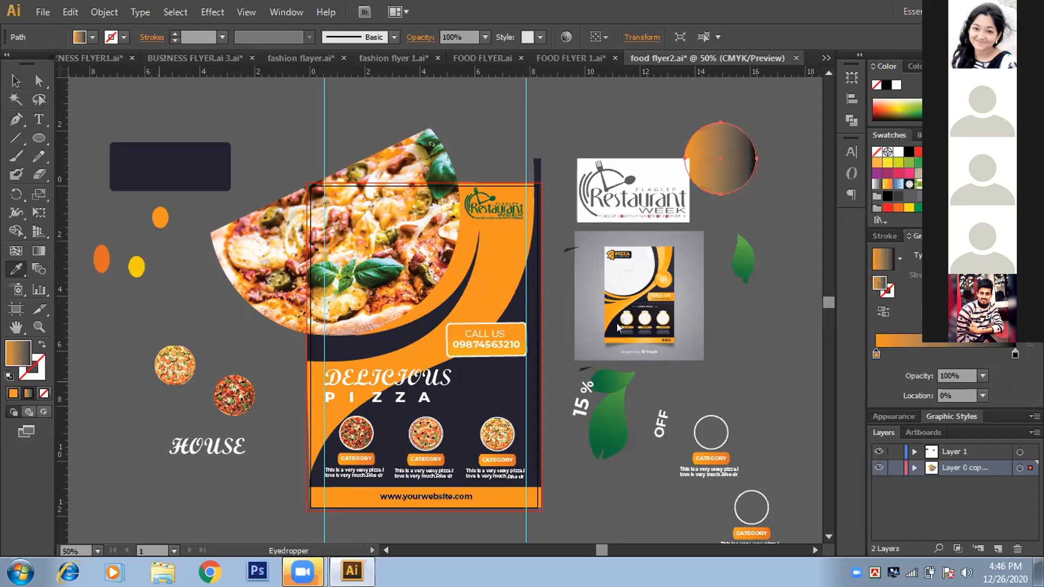
pyautogui.click(134, 266)
pyautogui.keyDown('shift'); pyautogui.click(135, 266); pyautogui.keyUp('shift')
pyautogui.click(14, 82)
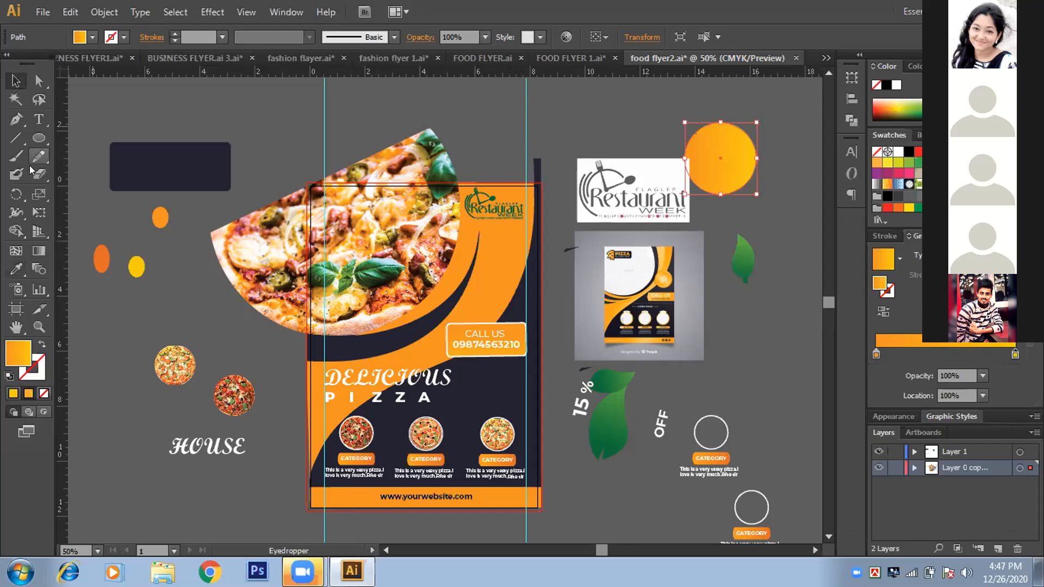
# - Shift the orange-to-yellow gradient slightly sideways across the circle with the Gradient tool
pyautogui.click(39, 250)
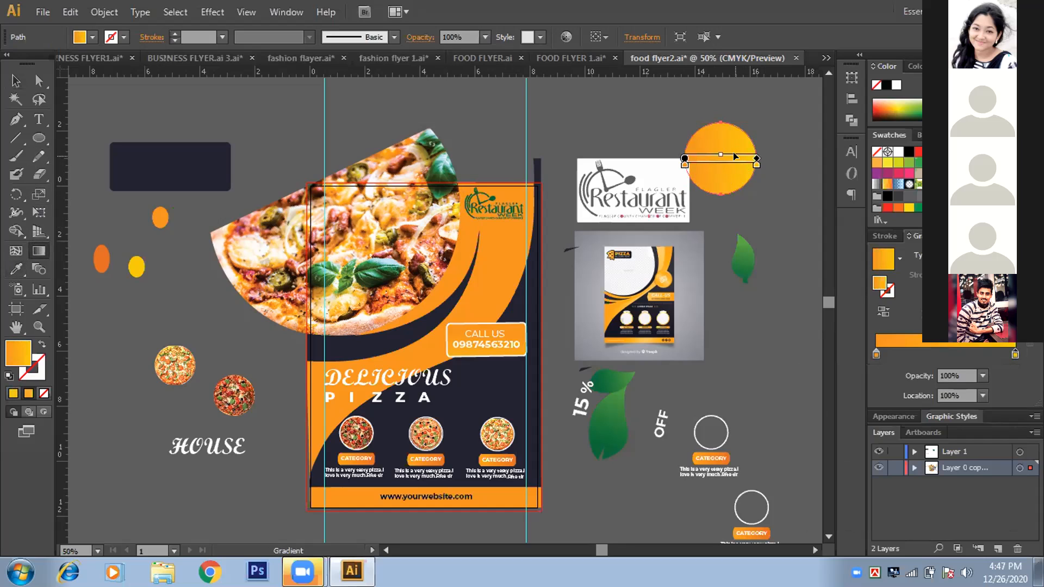
pyautogui.moveTo(737, 159)
pyautogui.mouseDown()
pyautogui.moveTo(749, 156)
pyautogui.moveTo(739, 158)
pyautogui.mouseUp()
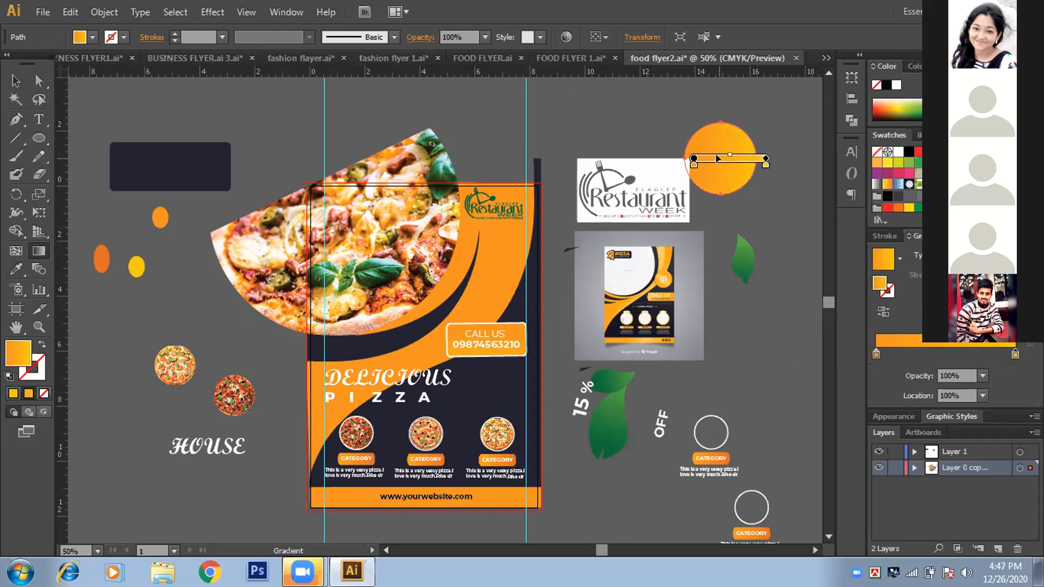
pyautogui.moveTo(719, 159); pyautogui.dragTo(722, 159)
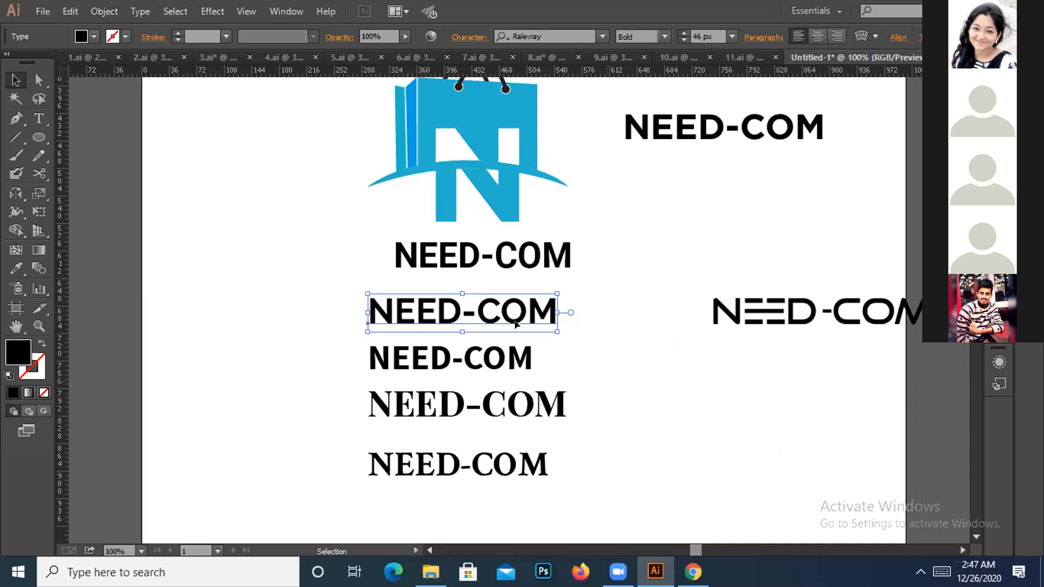
# - Examine the fonts used in the stacked NEED-COM text variants below the shopping-bag logo in the Untitled-1 document
pyautogui.click(588, 322)
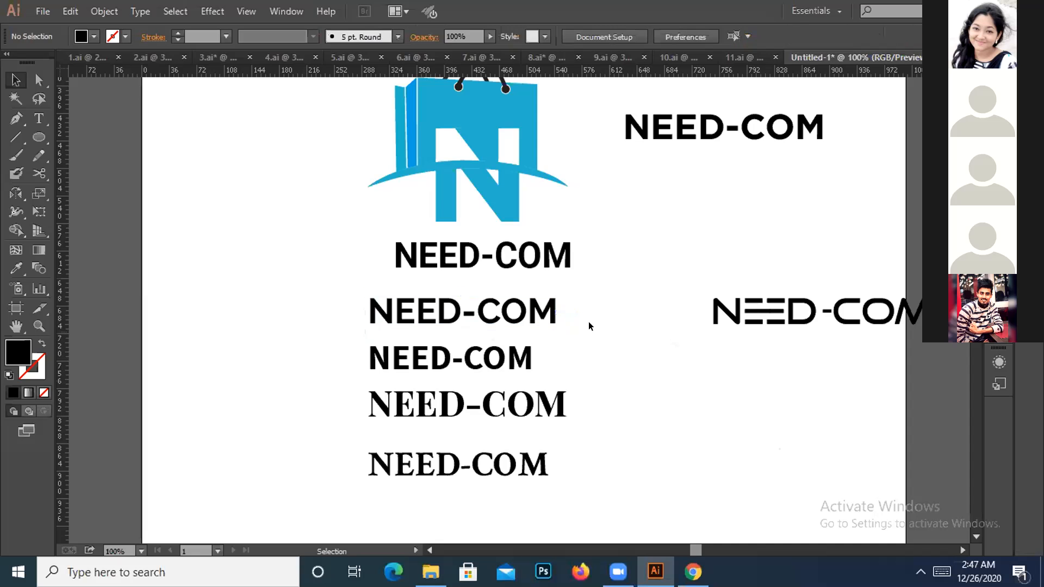
pyautogui.click(547, 310)
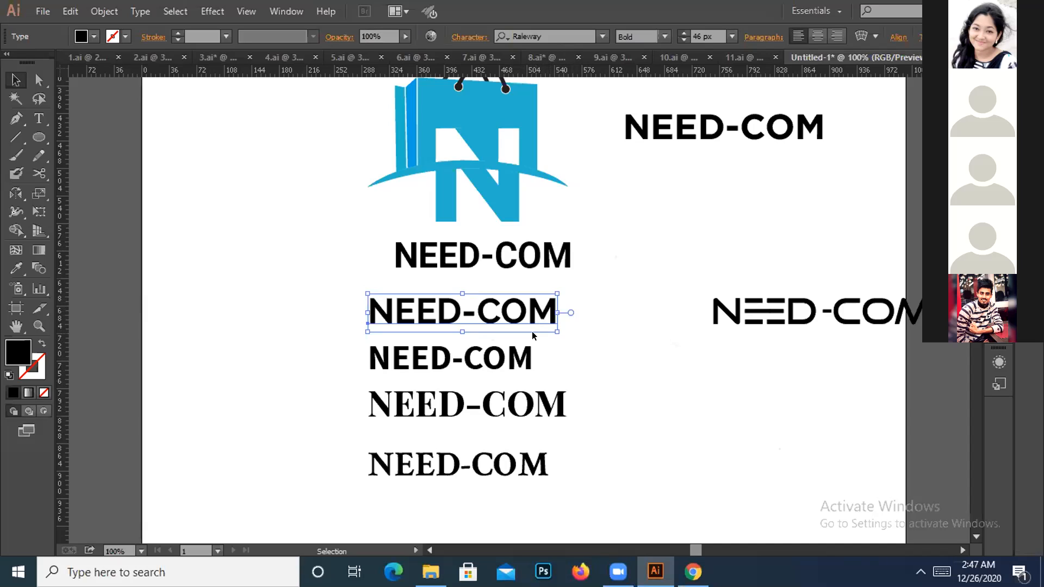
pyautogui.click(521, 363)
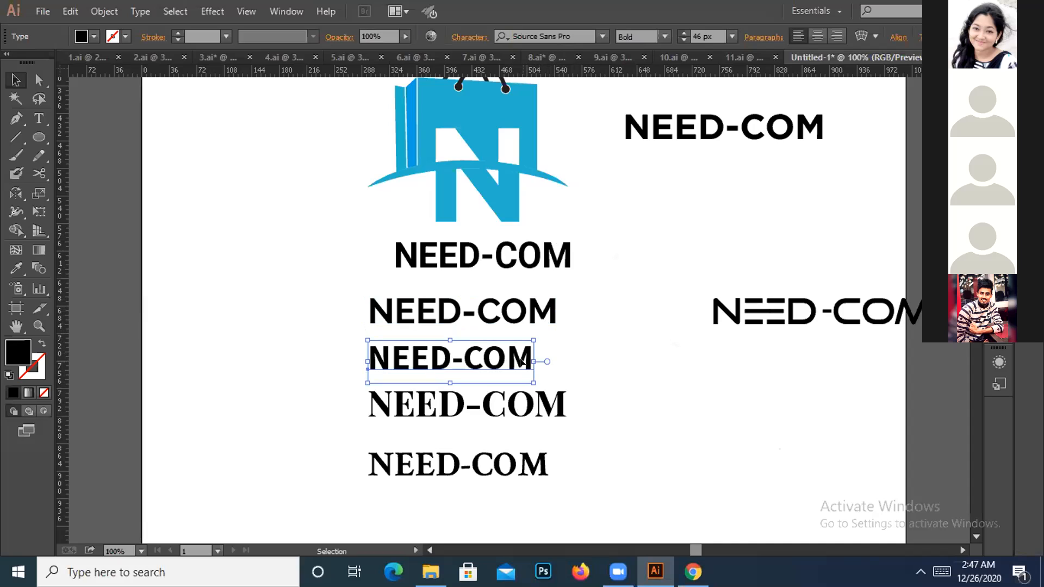
pyautogui.click(516, 401)
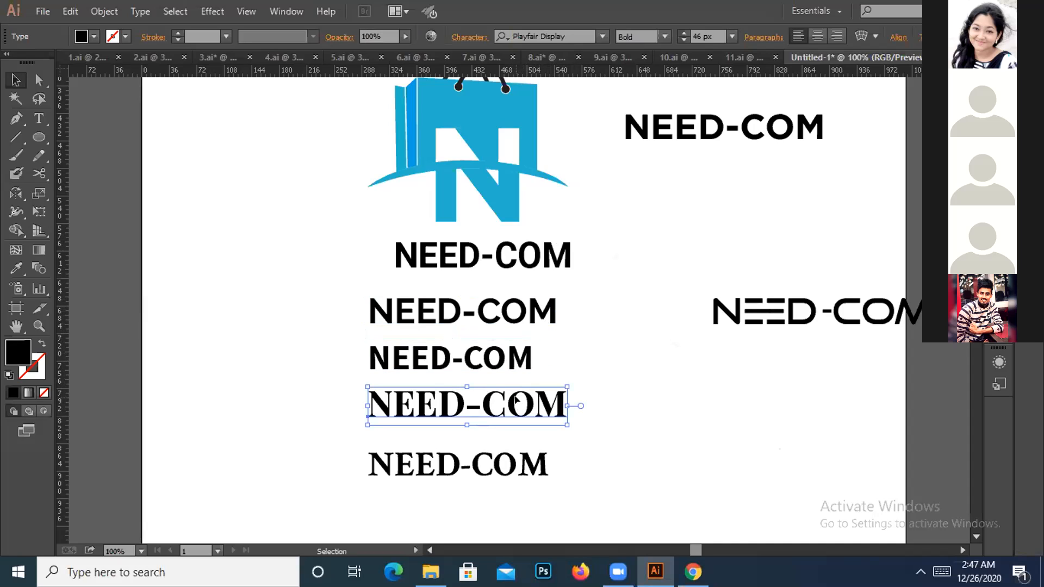
pyautogui.click(505, 459)
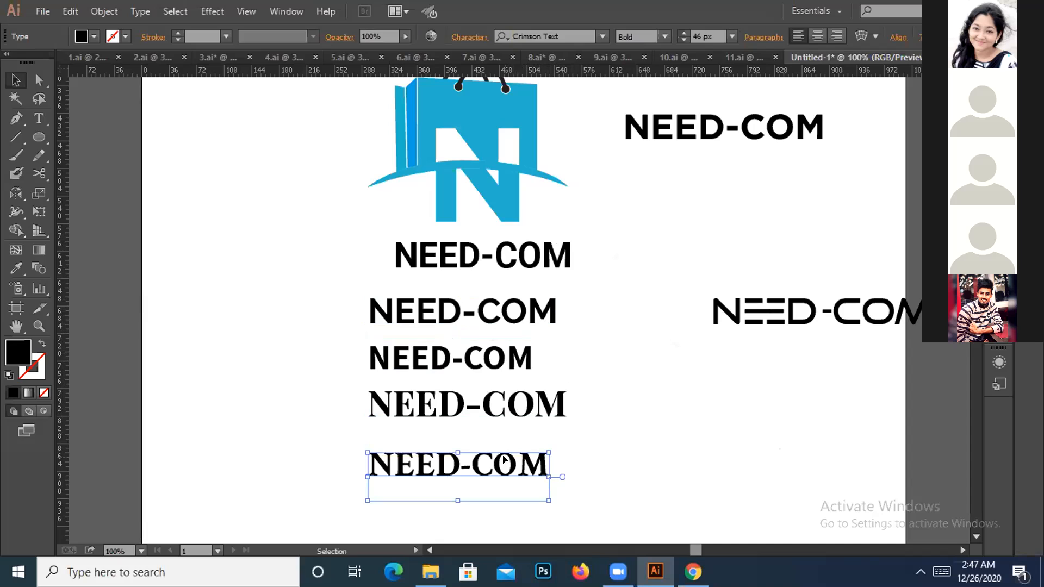
pyautogui.click(569, 446)
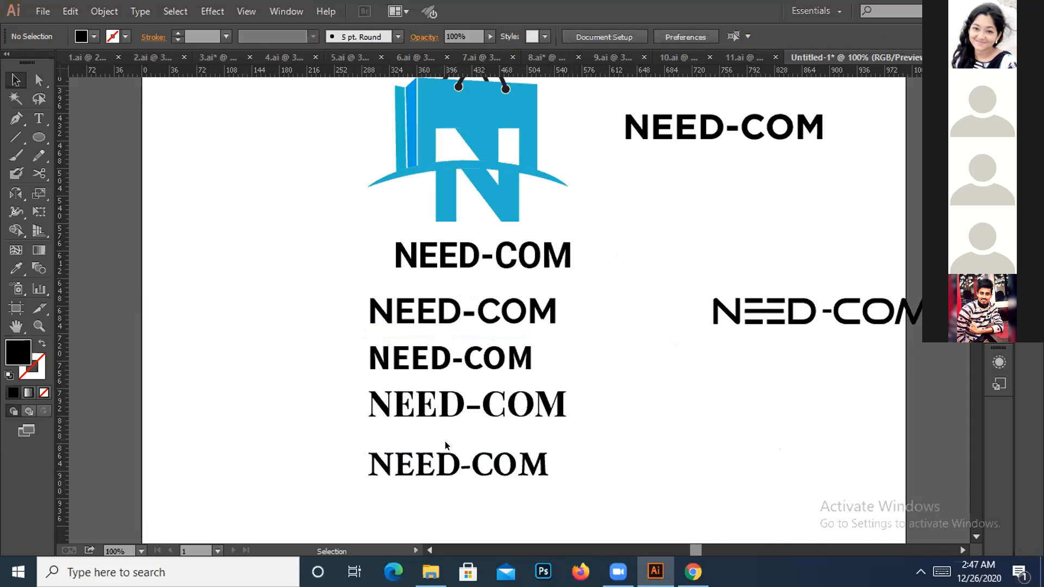
pyautogui.click(422, 404)
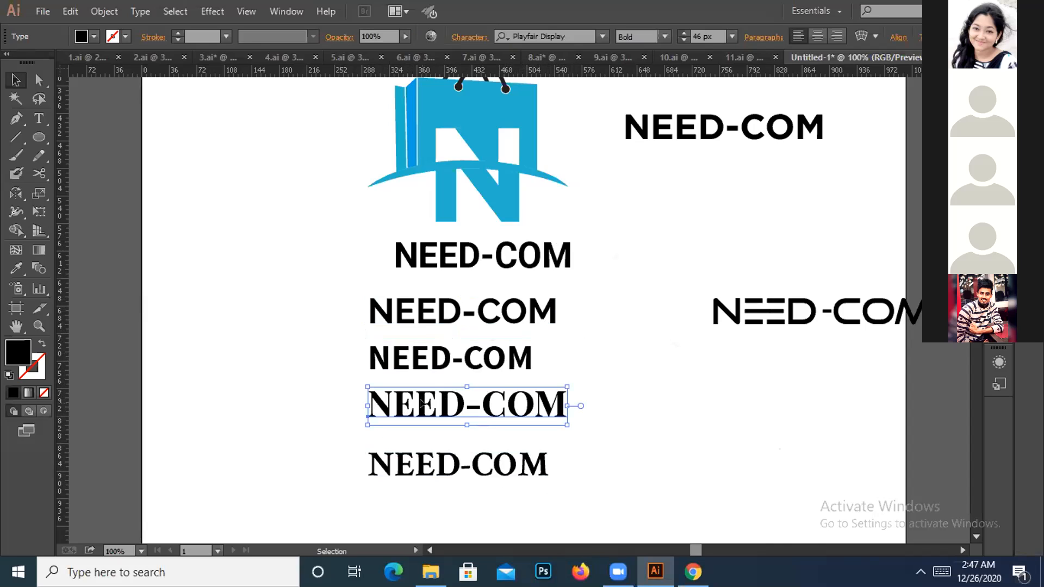
pyautogui.click(616, 395)
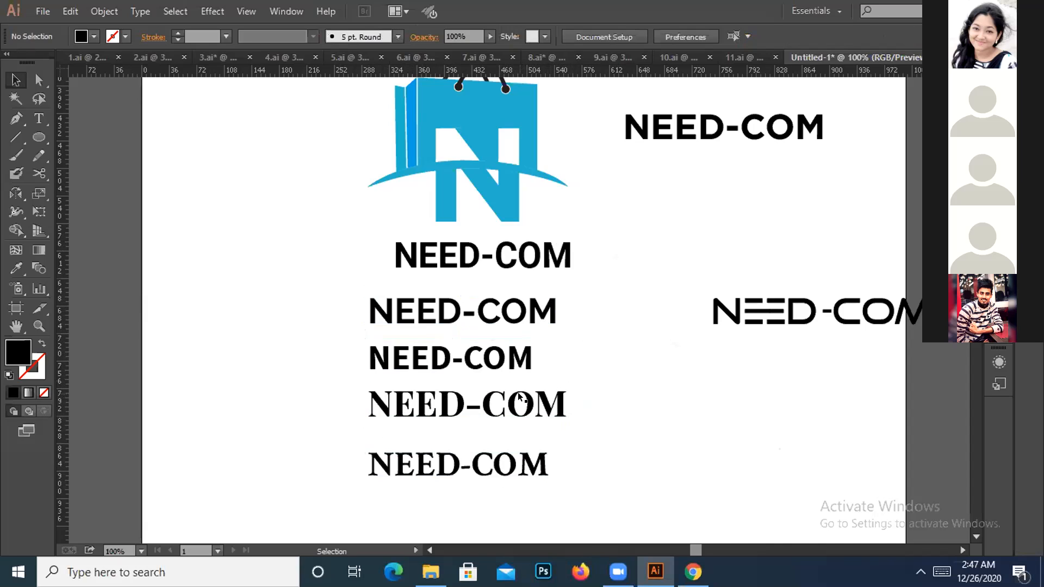
pyautogui.click(424, 311)
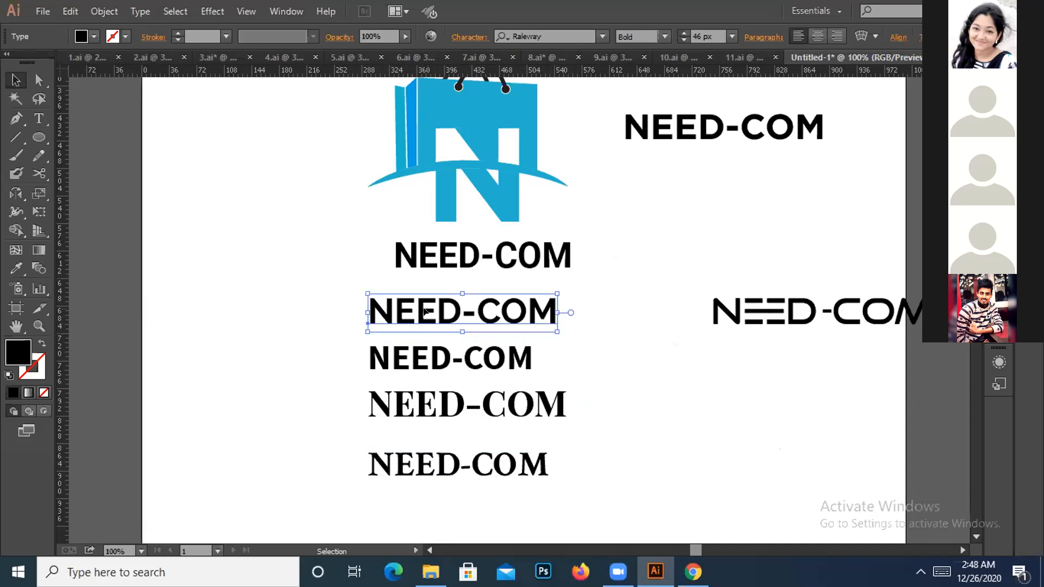
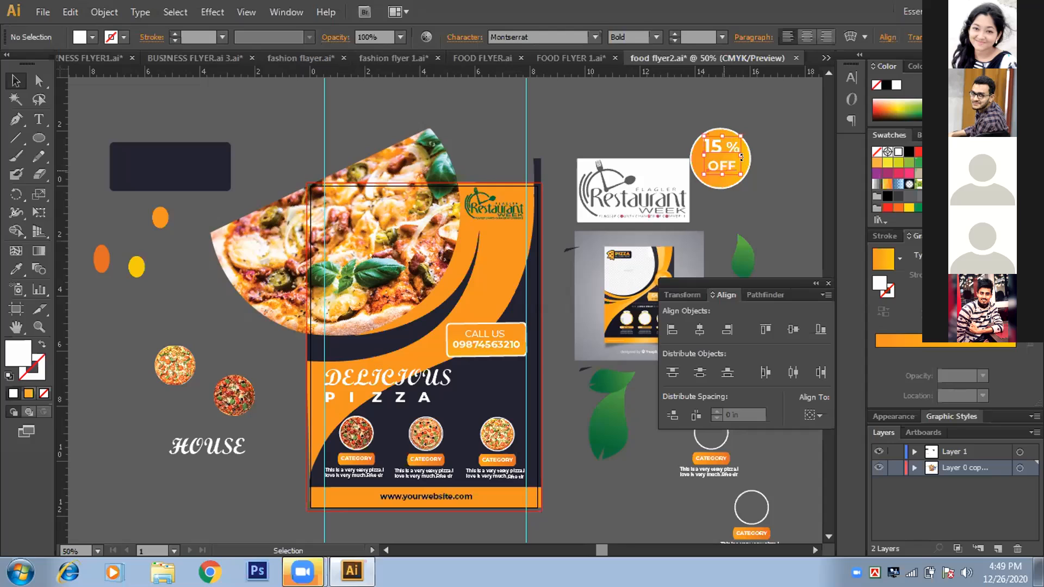
# - Center the 15 % OFF text horizontally and vertically on the orange-yellow gradient circle
pyautogui.keyDown('shift'); pyautogui.click(751, 157); pyautogui.keyUp('shift')
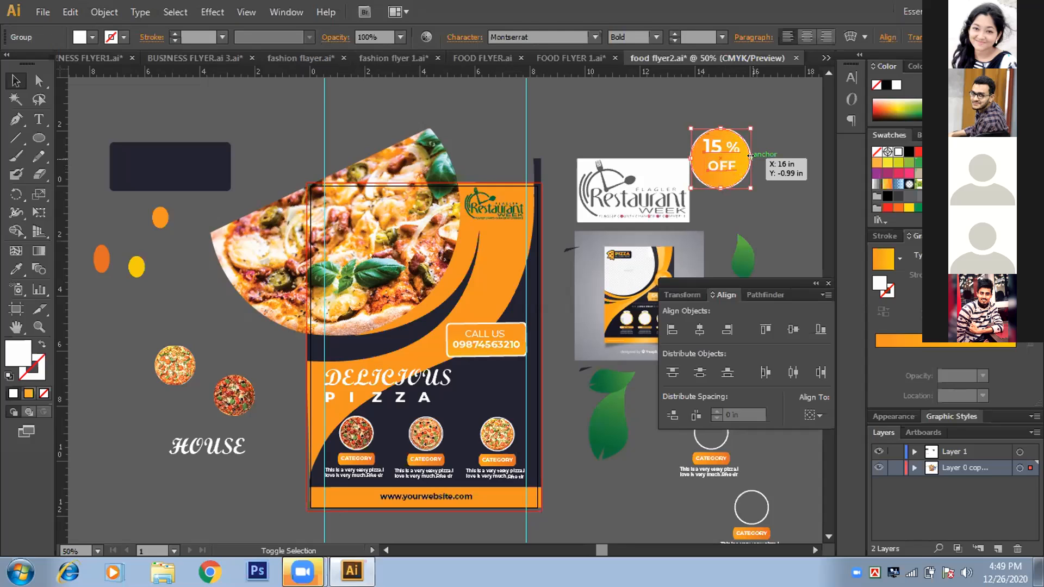
pyautogui.click(701, 331)
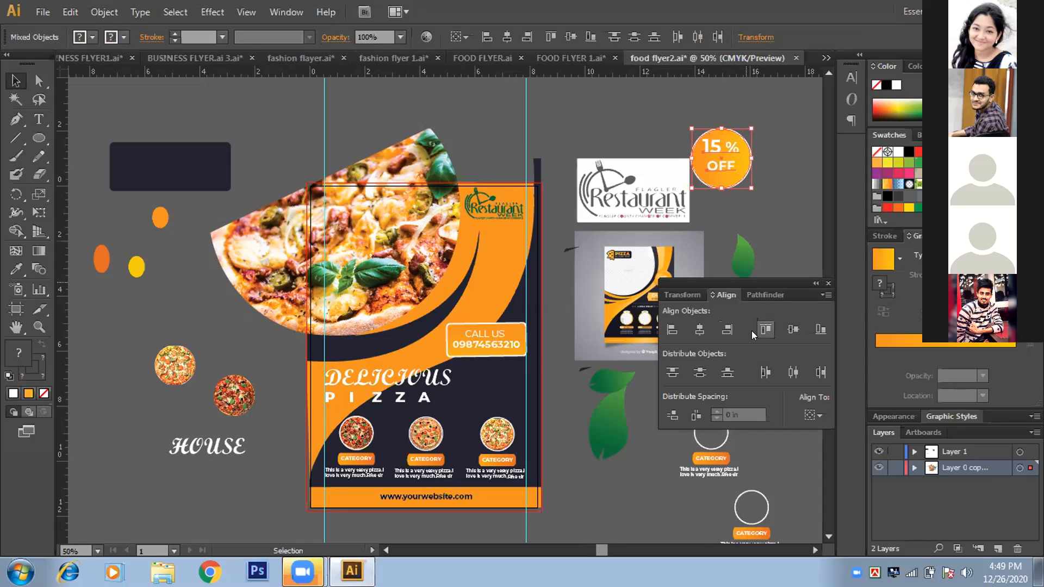
pyautogui.click(795, 331)
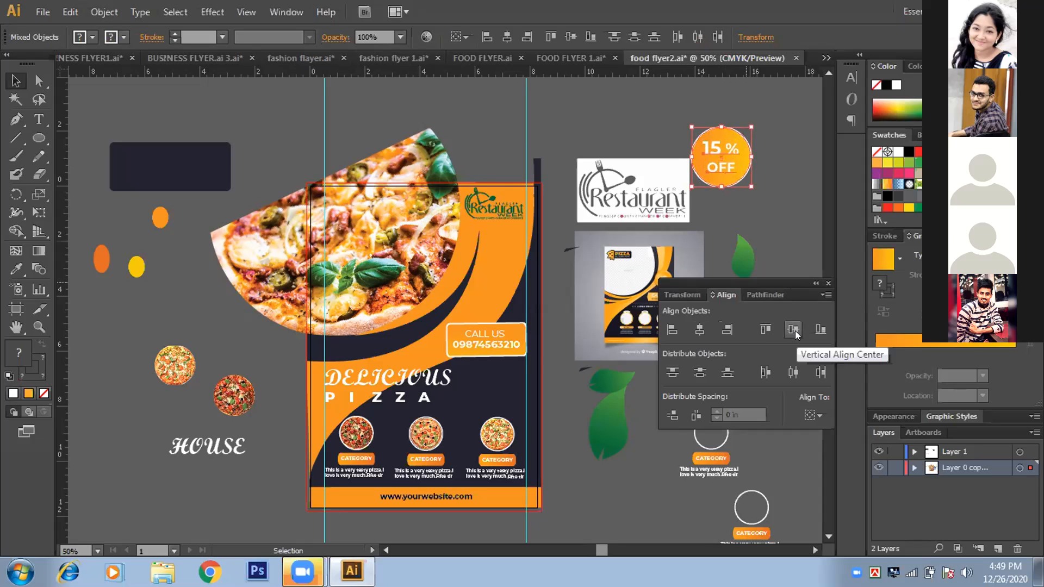
pyautogui.click(765, 203)
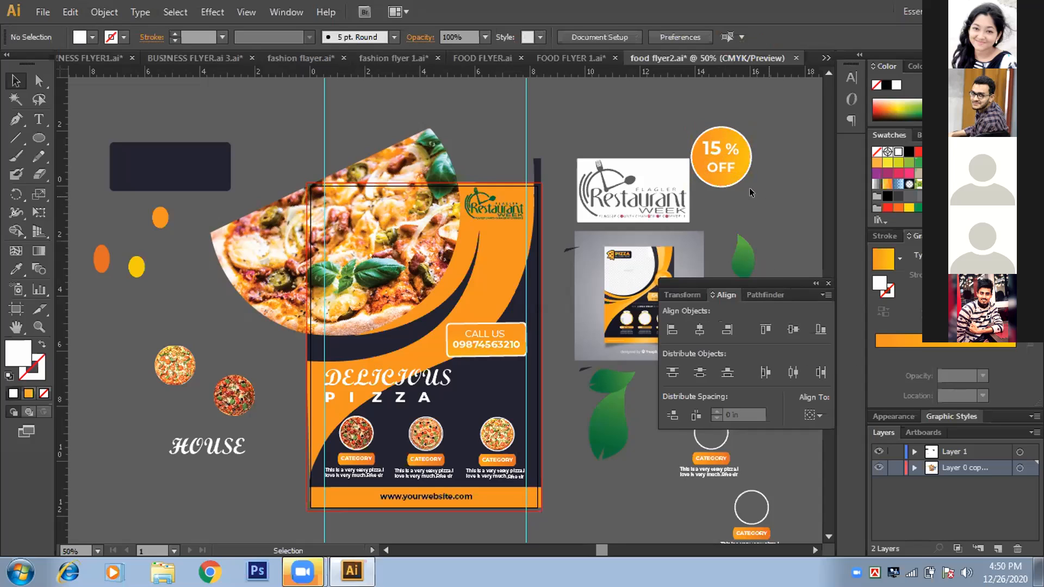
pyautogui.click(721, 170)
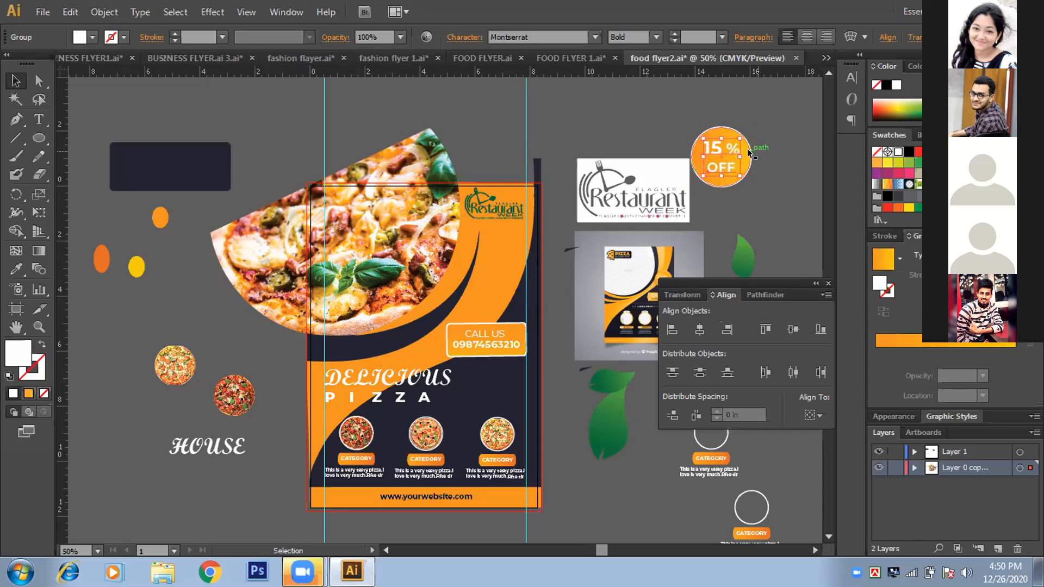
pyautogui.click(782, 145)
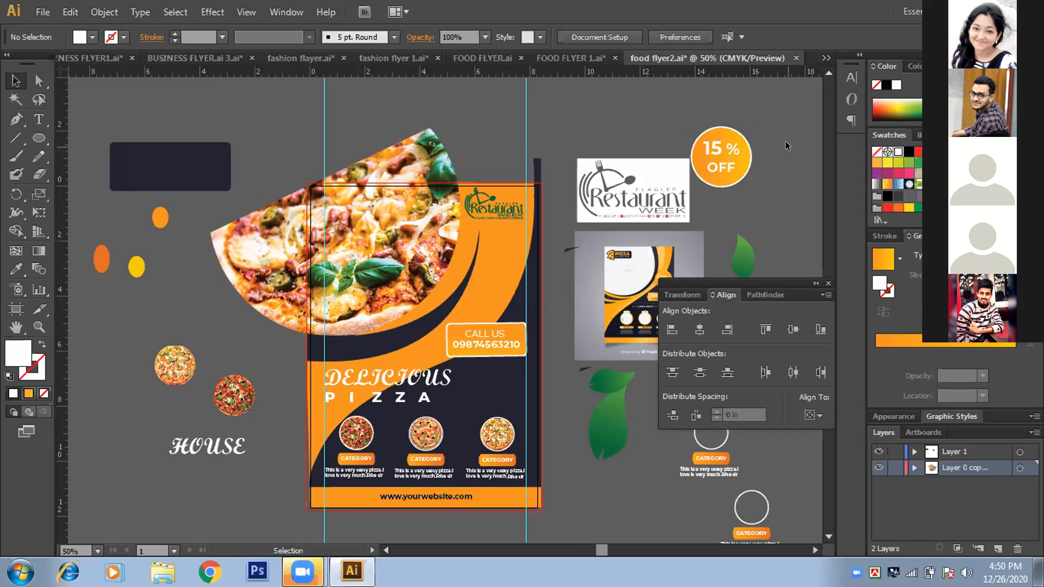
pyautogui.click(725, 162)
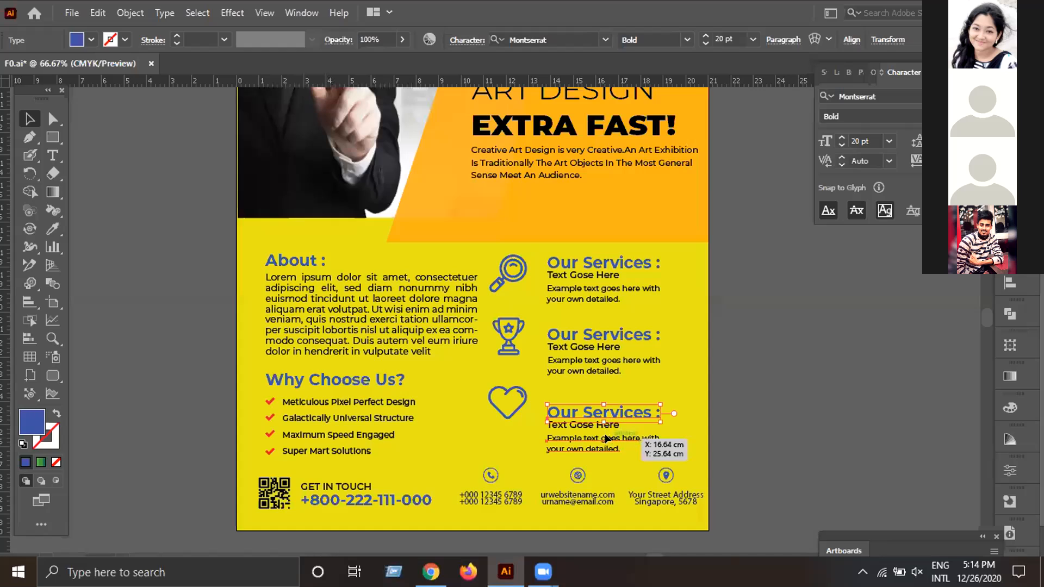
# - Try to vertically center the heart icon against the third Our Services text block in the F0.ai flyer
pyautogui.keyDown('shift'); pyautogui.click(610, 438); pyautogui.keyUp('shift')
pyautogui.keyDown('shift'); pyautogui.click(610, 428); pyautogui.keyUp('shift')
pyautogui.keyDown('shift'); pyautogui.click(506, 413); pyautogui.keyUp('shift')
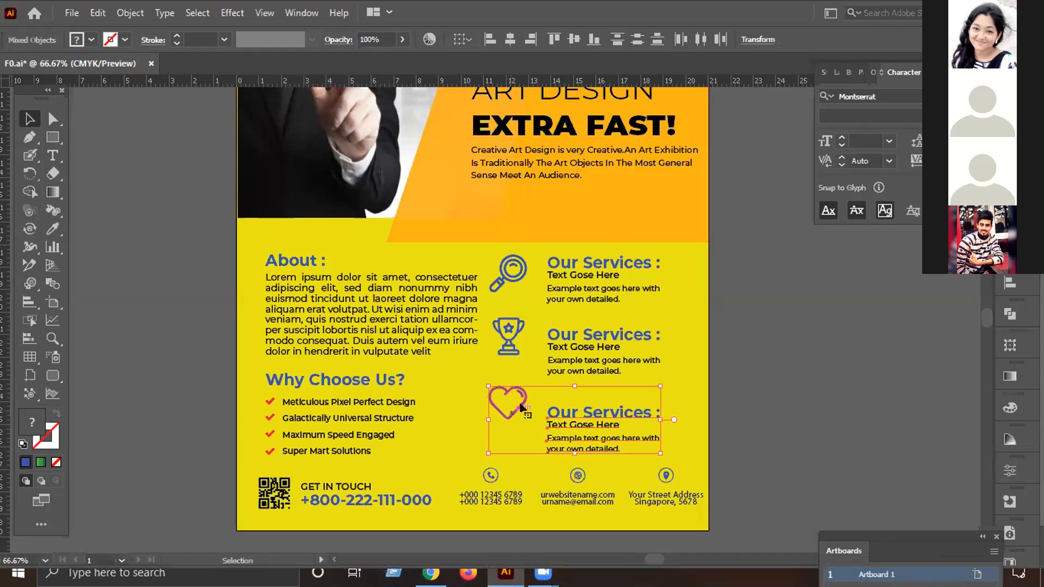
pyautogui.click(573, 40)
pyautogui.hotkey('ctrl', 'z')
pyautogui.click(734, 400)
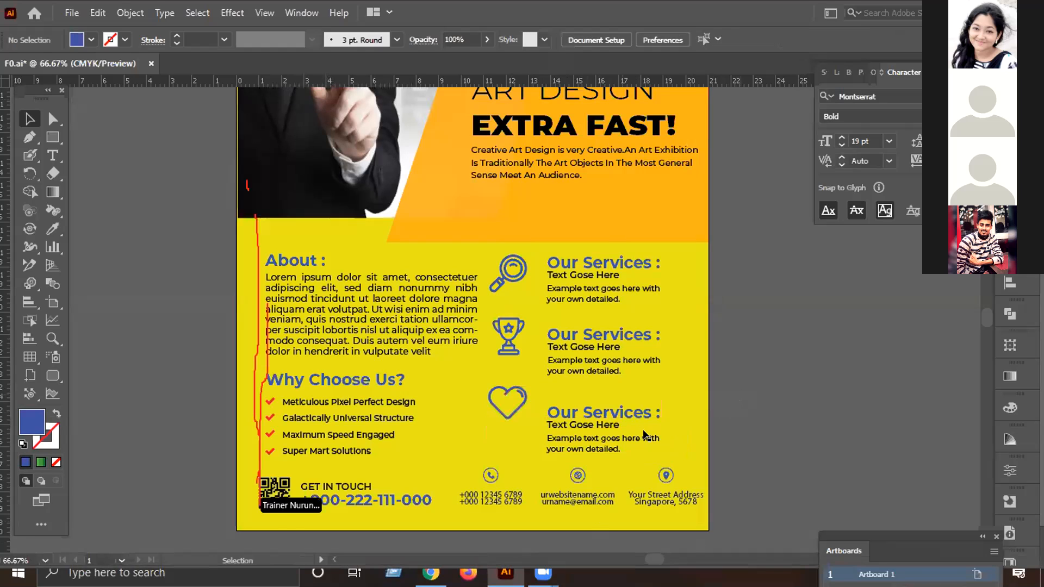
pyautogui.keyDown('shift'); pyautogui.click(606, 413); pyautogui.keyUp('shift')
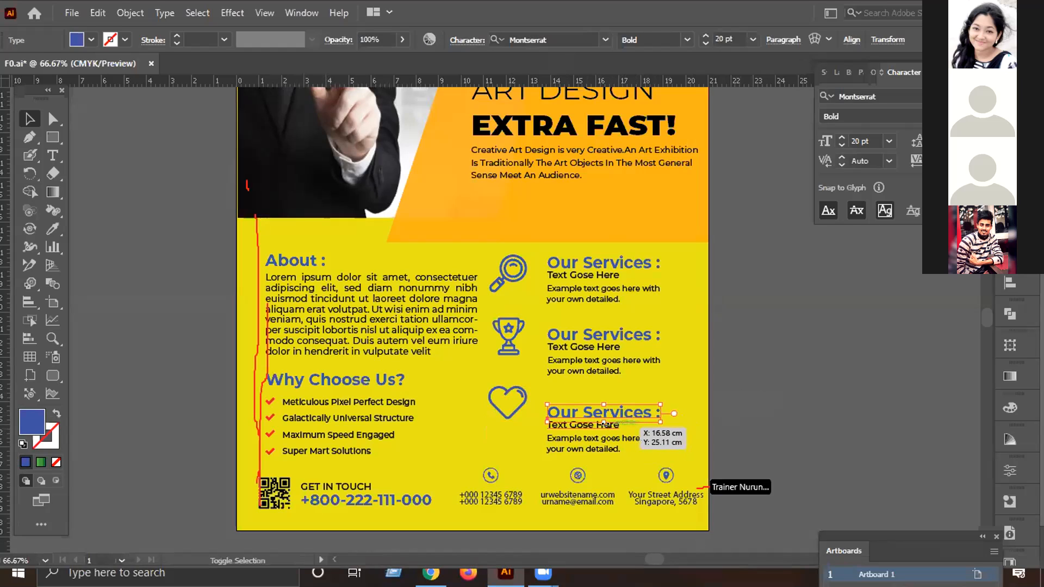
pyautogui.keyDown('shift'); pyautogui.click(602, 443); pyautogui.keyUp('shift')
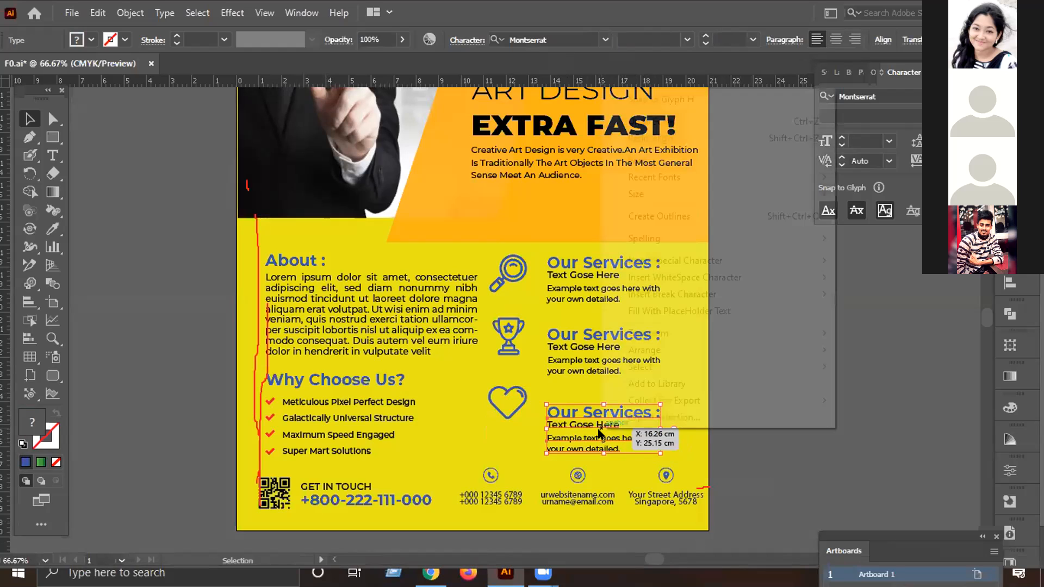
pyautogui.rightClick(600, 430)
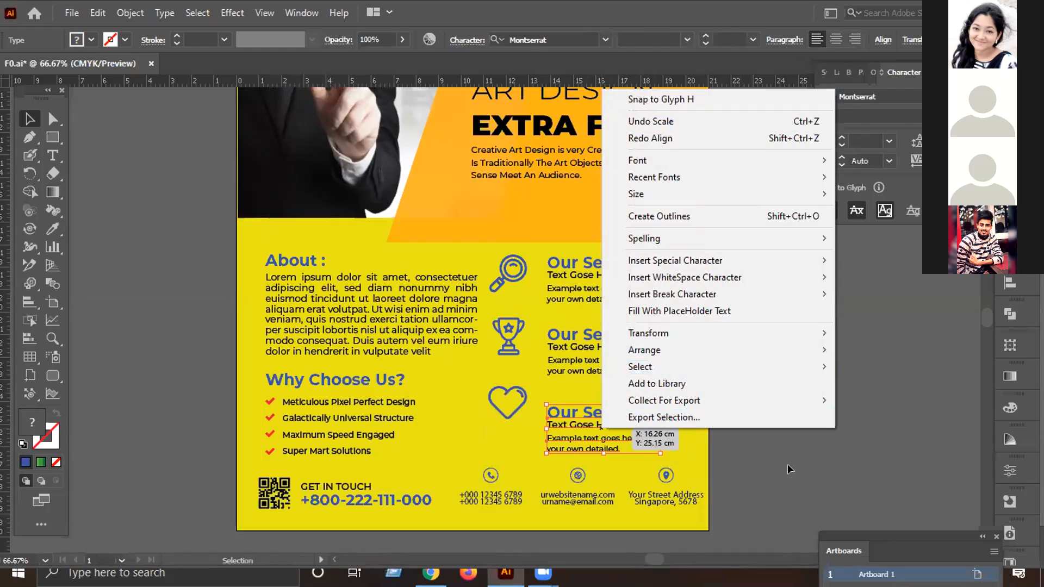
pyautogui.click(791, 471)
# - Move the heart icon lower beside the third Our Services block and try to expand the appearance of that block's heading and description text
pyautogui.moveTo(516, 409); pyautogui.dragTo(527, 436)
pyautogui.click(578, 437)
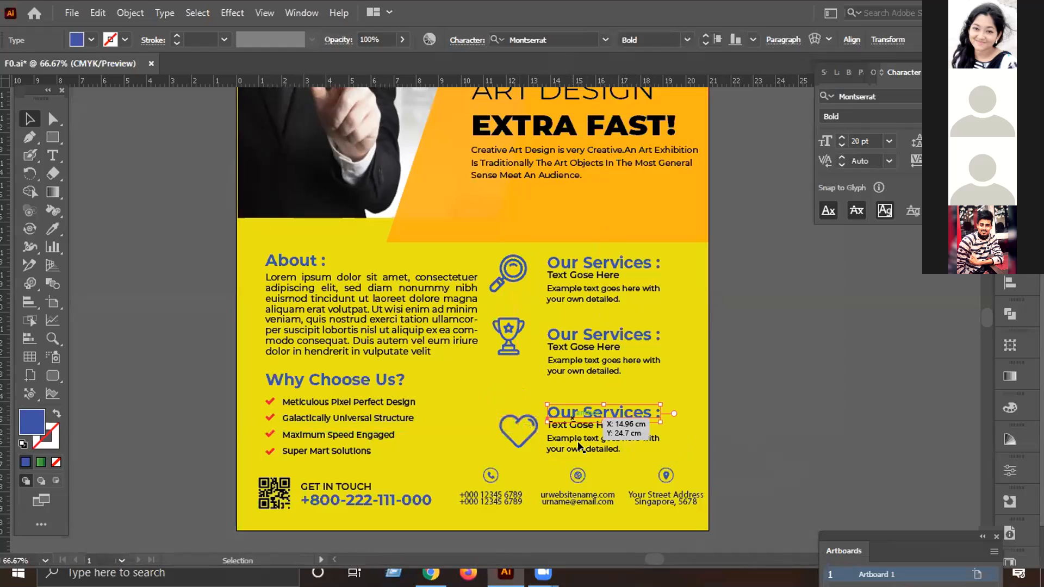
pyautogui.keyDown('shift'); pyautogui.click(580, 443); pyautogui.keyUp('shift')
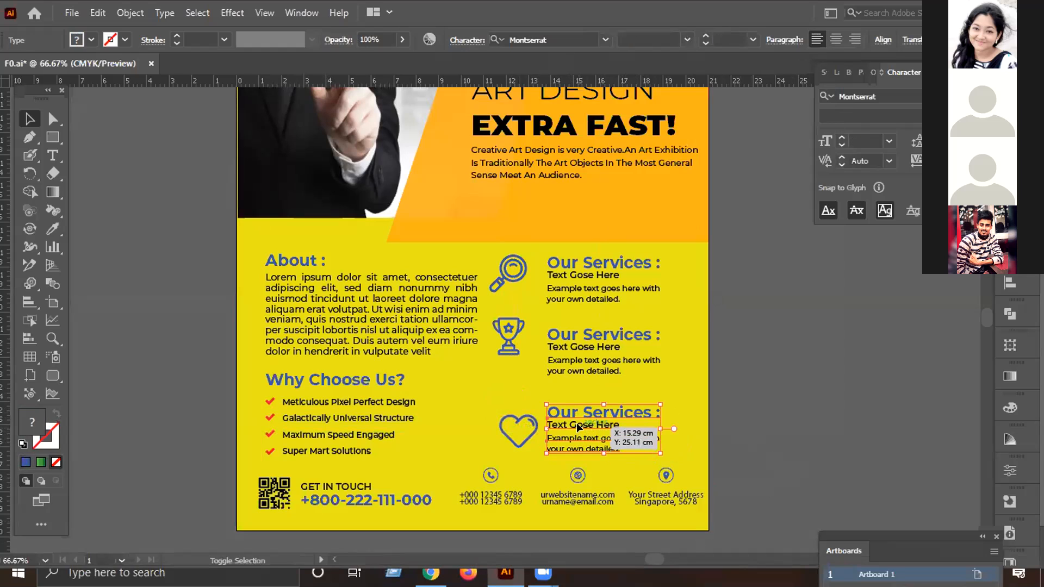
pyautogui.click(136, 12)
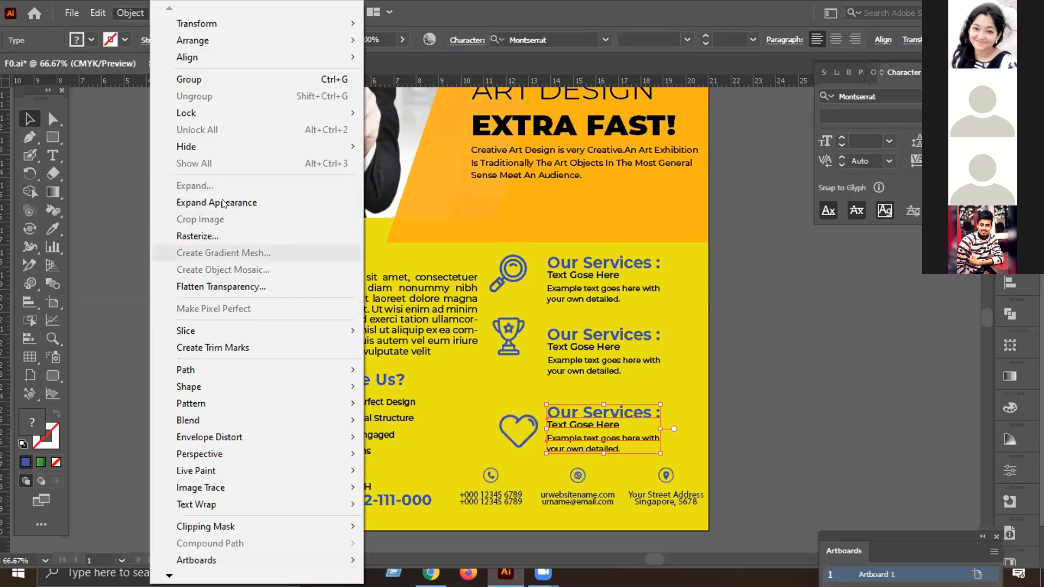
pyautogui.click(223, 204)
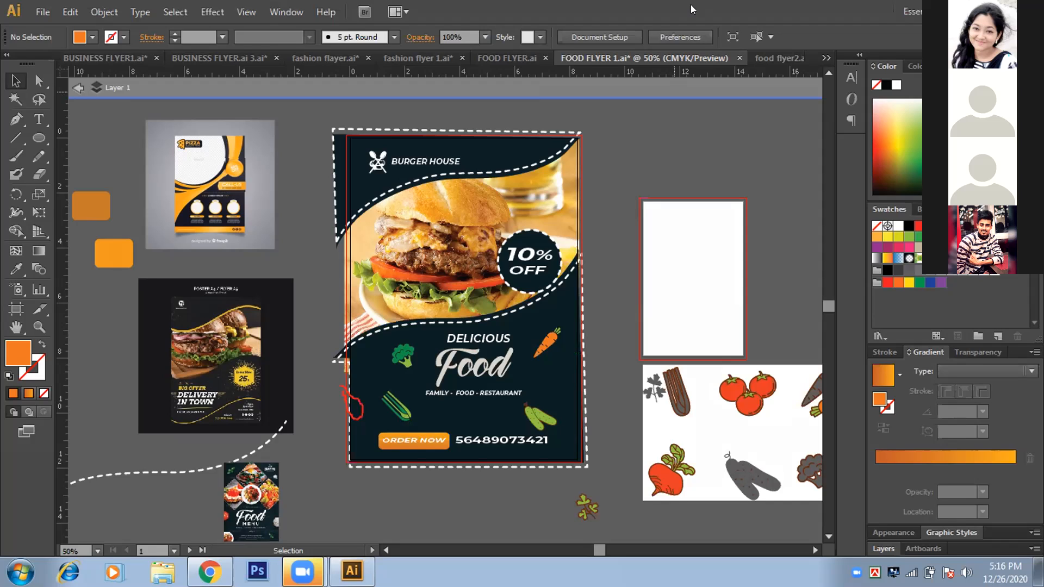
pyautogui.click(541, 347)
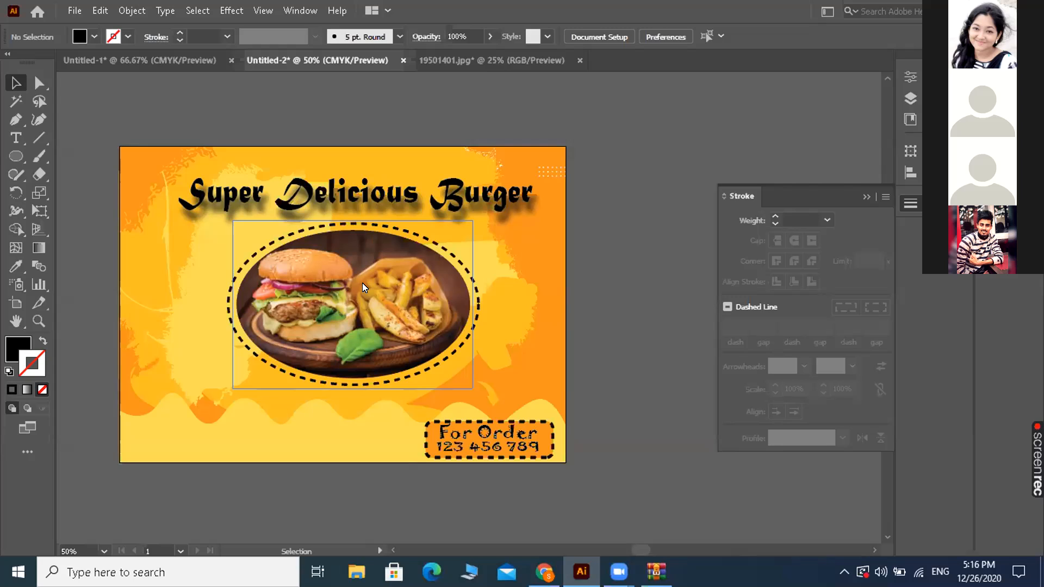
pyautogui.click(434, 191)
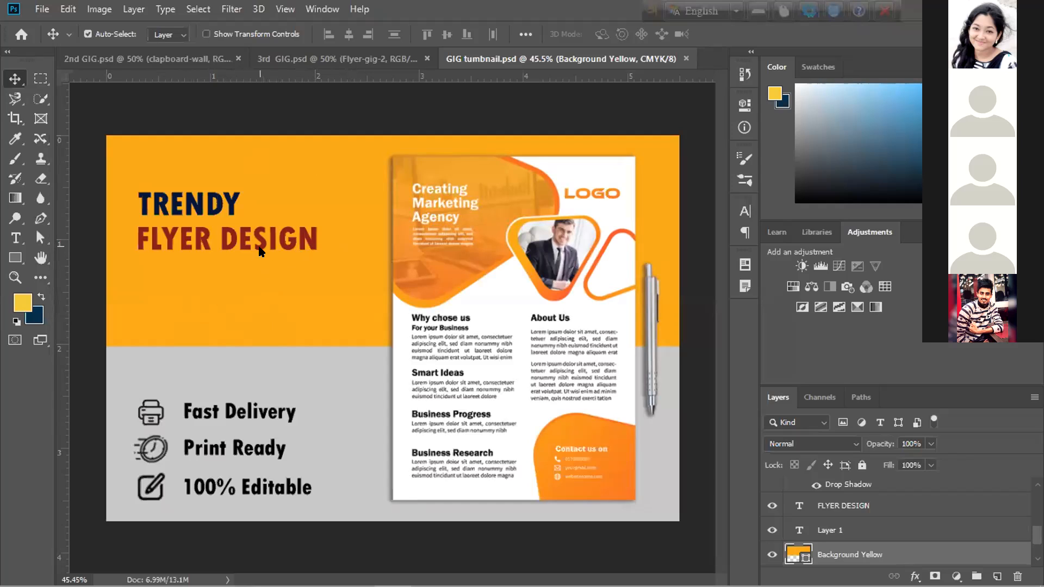
# - Review the flyer mockups in 2nd GIG.psd and 3rd GIG.psd in Photoshop, and return to GIG tumbnail.psd
pyautogui.click(186, 61)
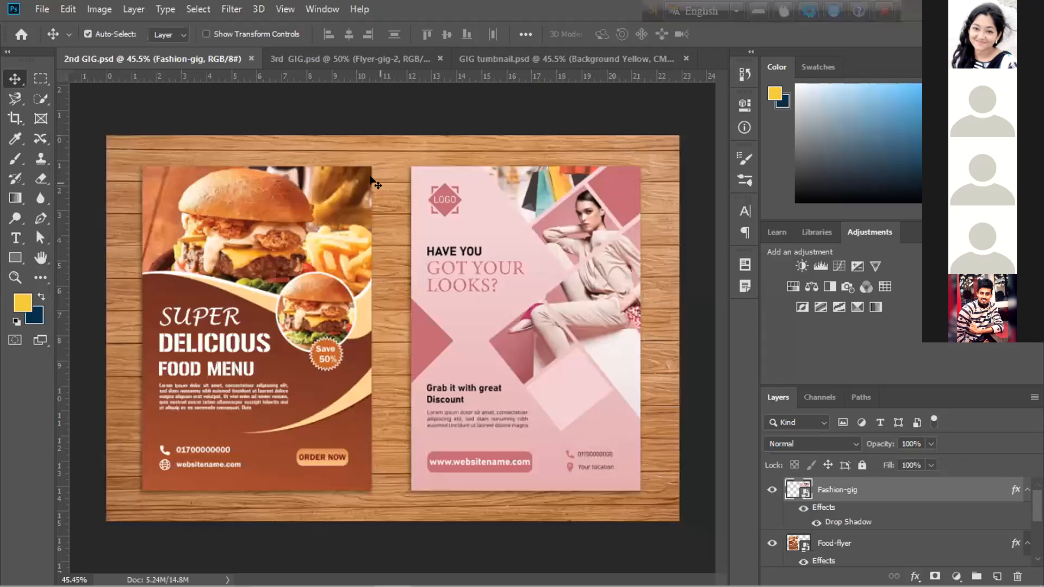
pyautogui.hotkey('ctrl', '+')
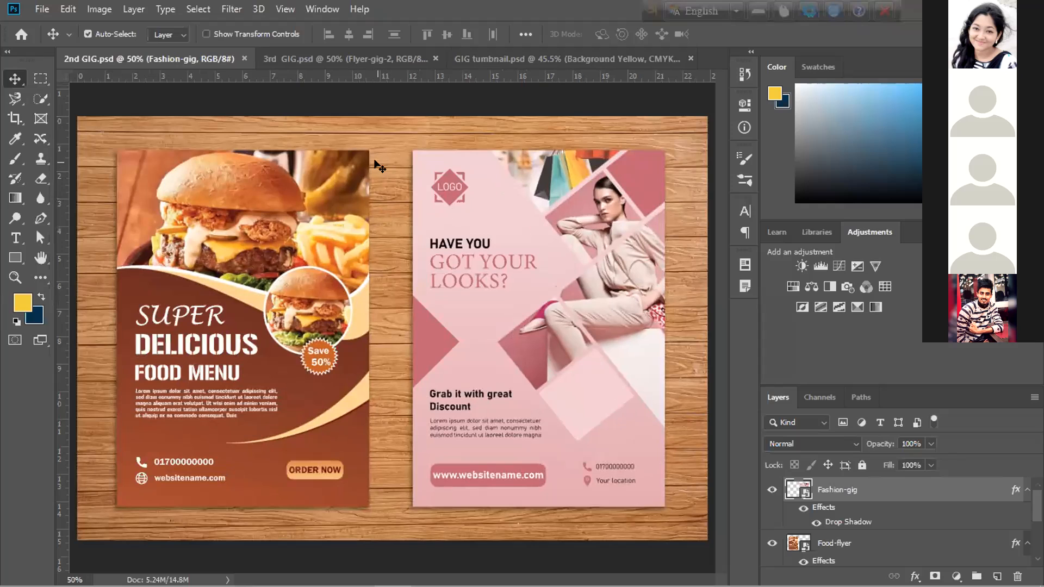
pyautogui.click(321, 60)
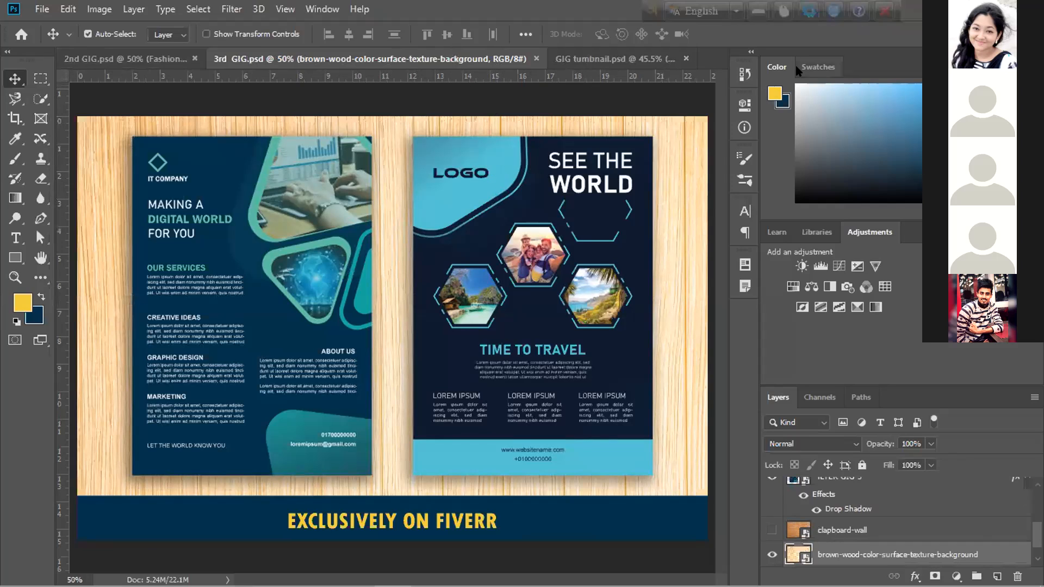
pyautogui.click(613, 69)
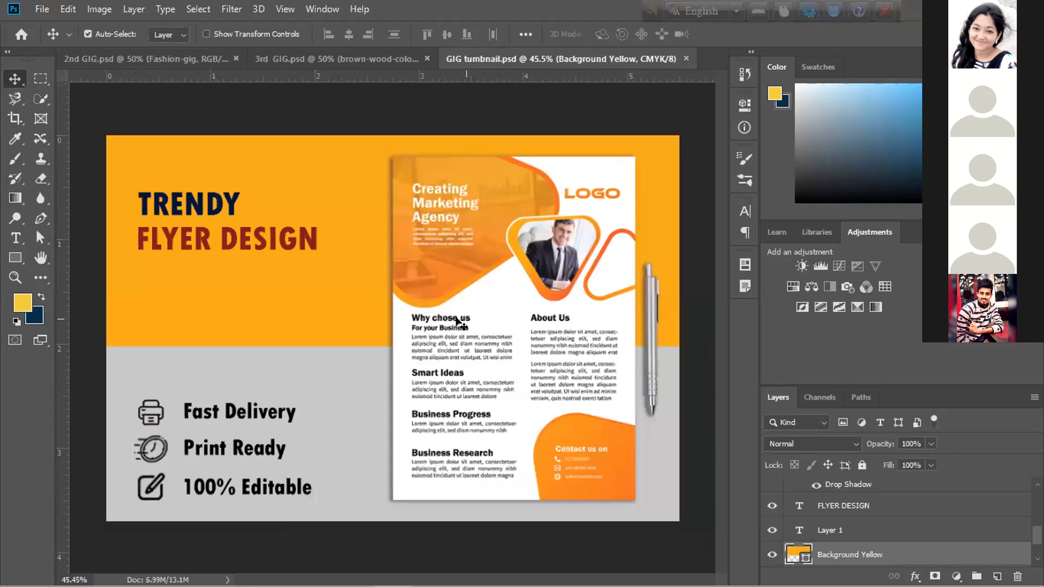